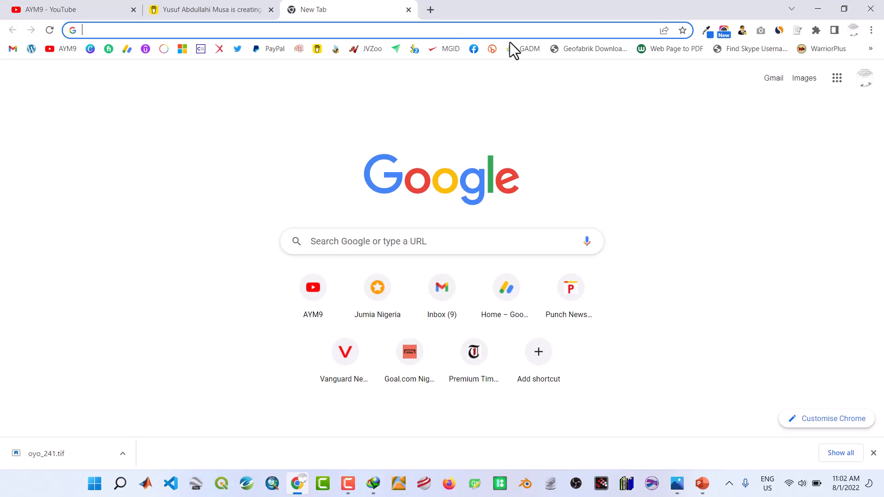
Step: Open the GADM website and go to its page for downloading spatial data by country
click(519, 53)
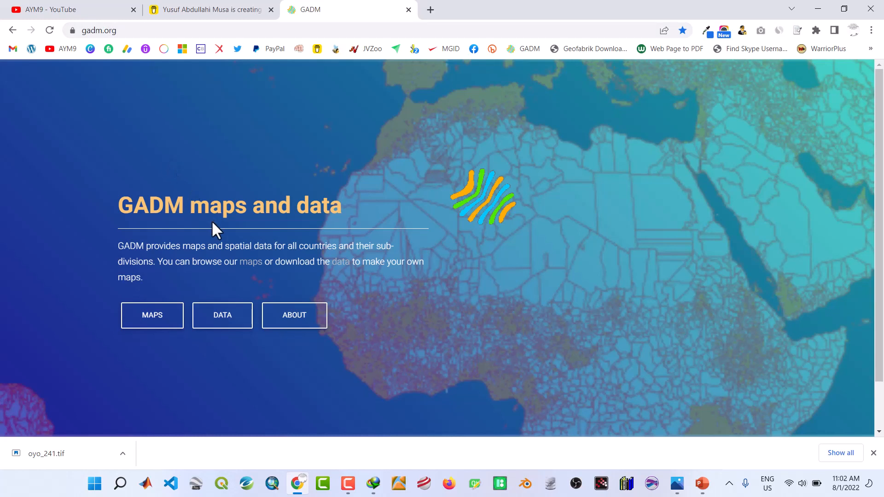
click(226, 318)
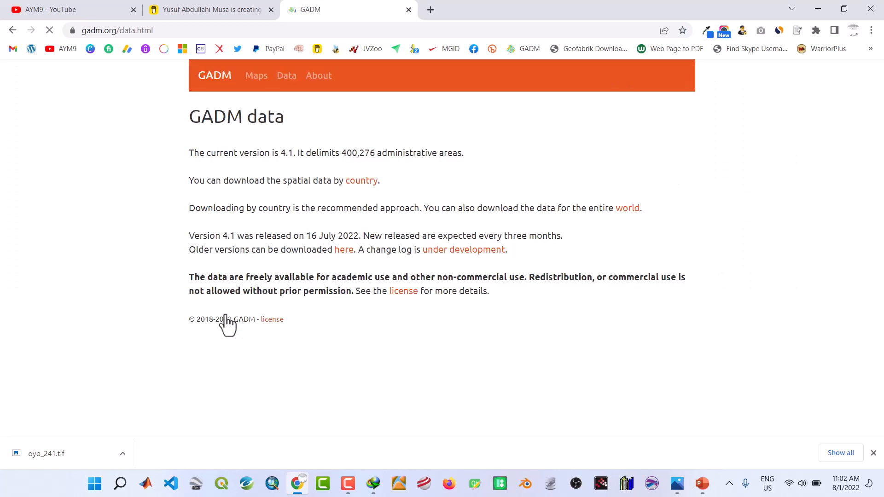
click(351, 182)
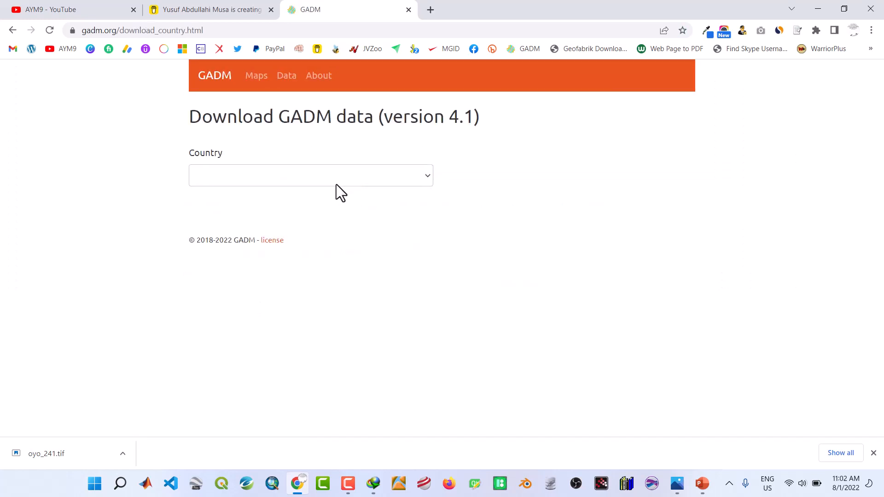
Step: Choose Nigeria as the country for the GADM 4.1 data
click(426, 178)
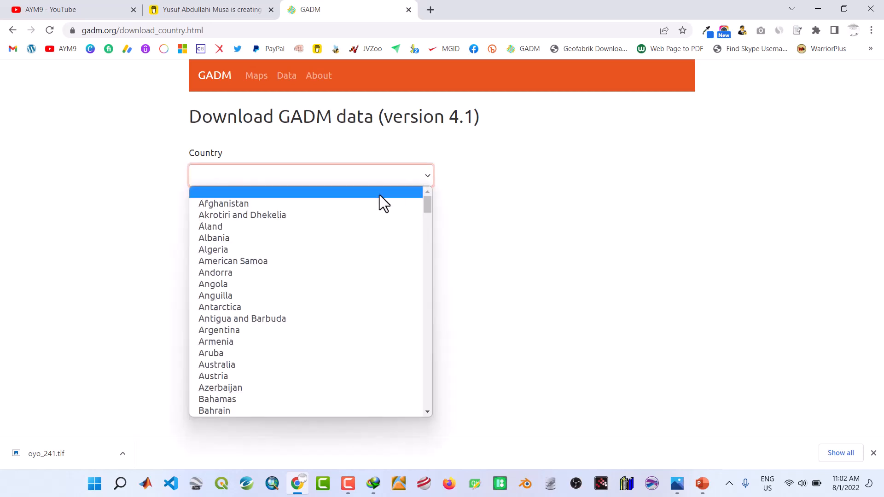
key(n)
scroll(276, 282, down, 2)
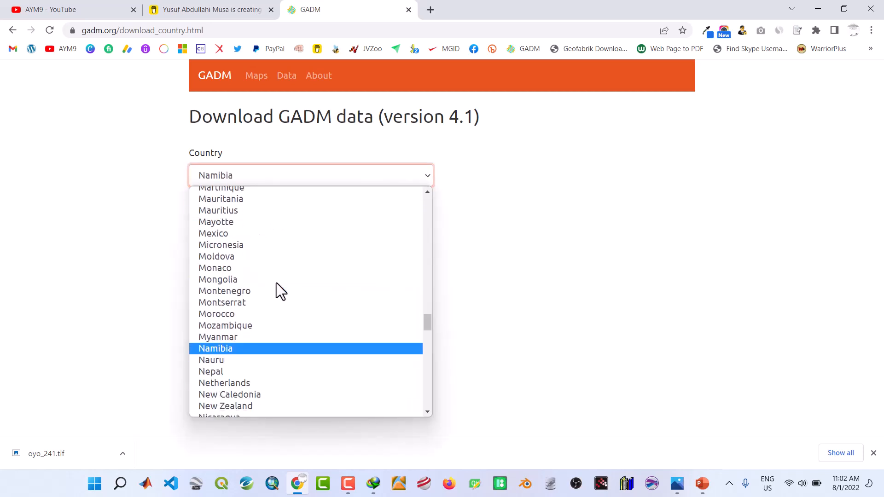
scroll(234, 410, down, 2)
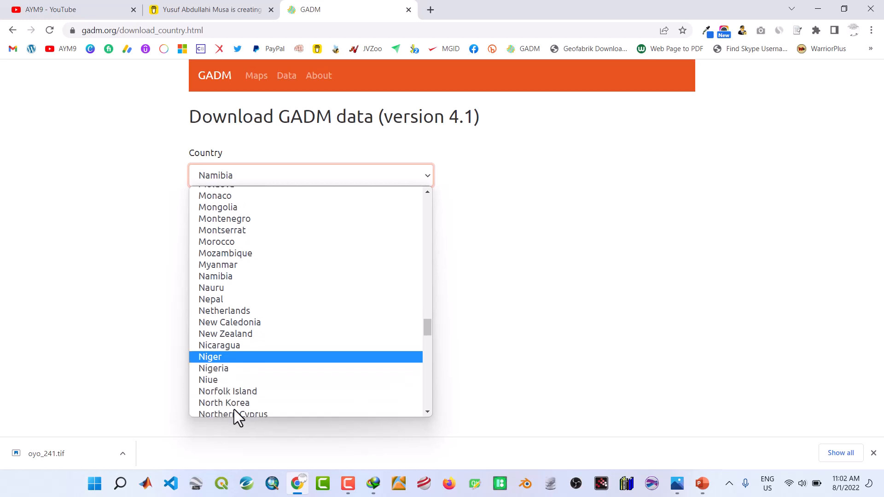
click(228, 368)
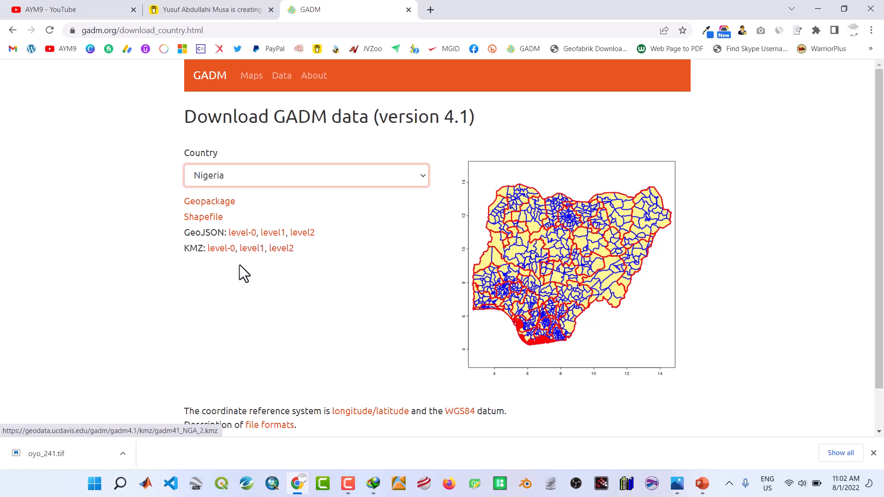
Step: View the download details of Nigeria's GADM shapefile without downloading it, and check the desktop for the saved archive
click(206, 224)
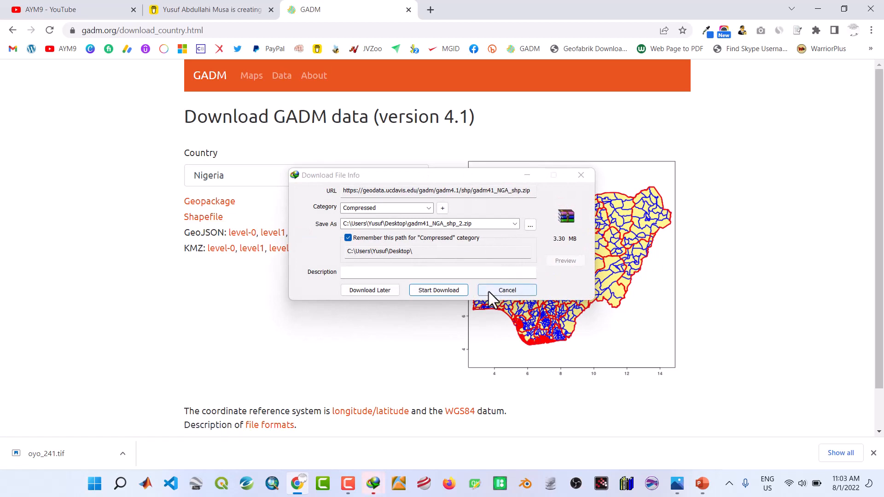
click(507, 290)
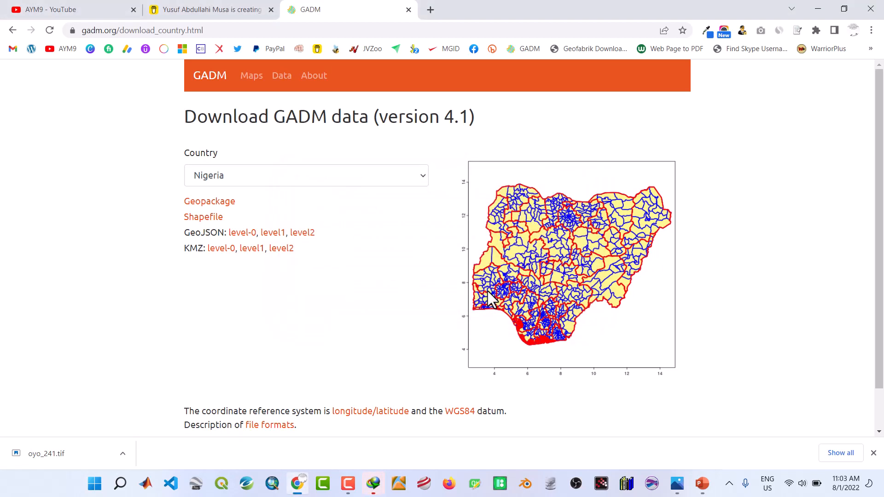
click(817, 9)
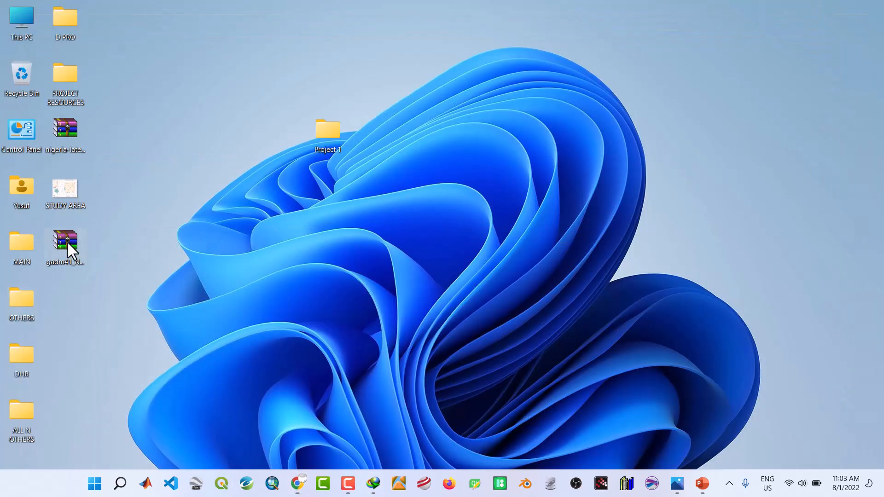
click(299, 492)
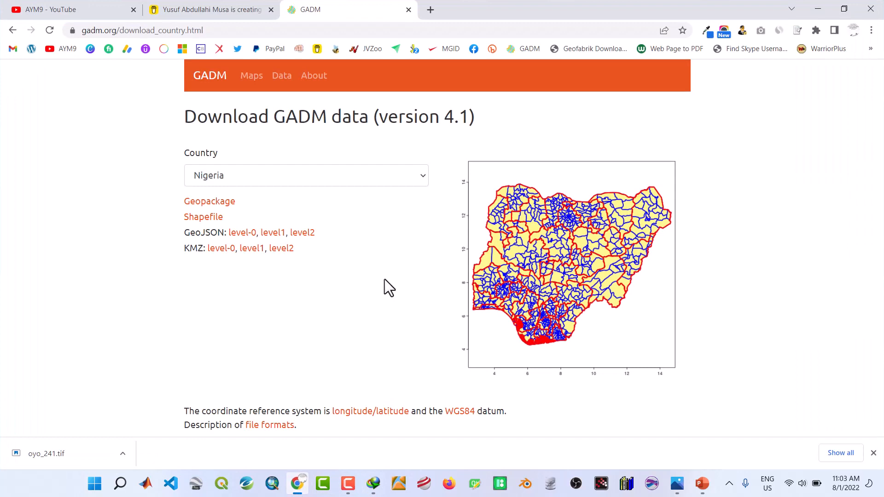
Step: Open openstreetmap.org and the Geofabrik download server in separate new tabs, return to OpenStreetMap, and dismiss the browser's downloads bar
click(430, 10)
click(438, 30)
text(op)
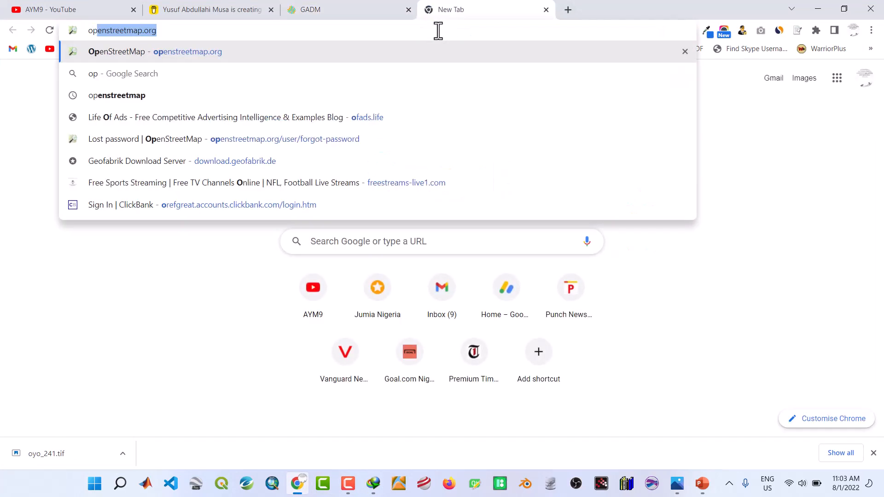
key(Return)
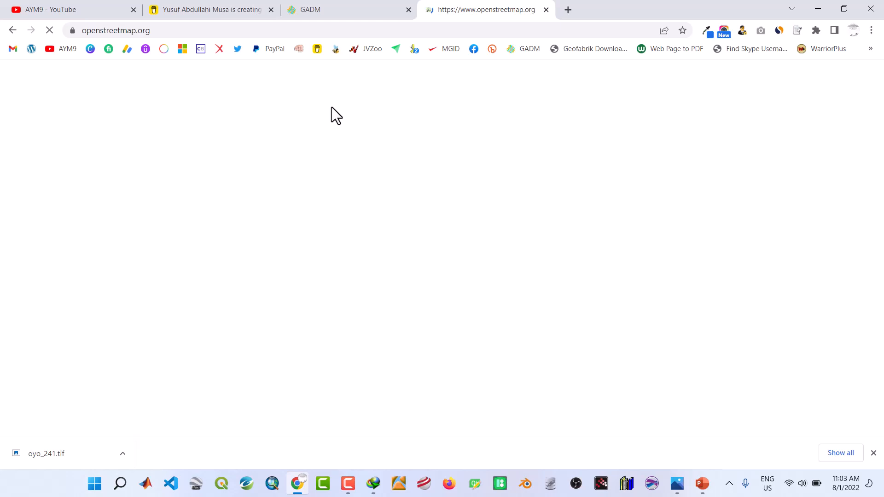
click(569, 10)
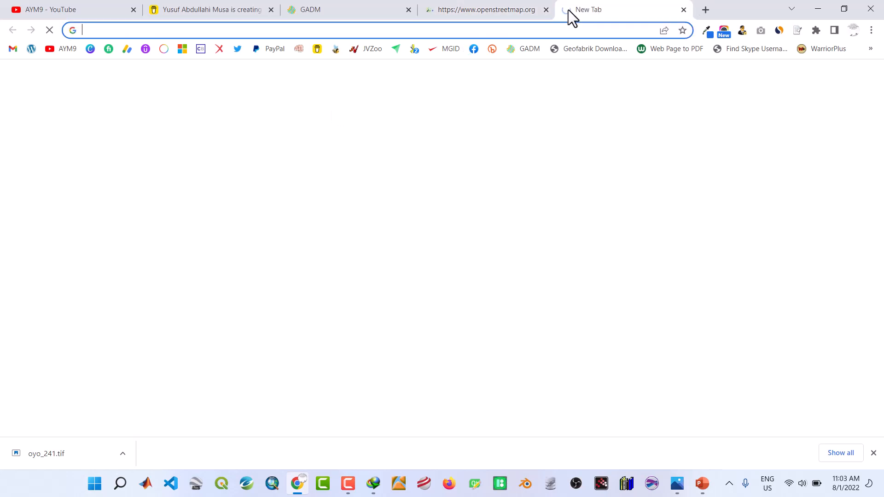
click(577, 49)
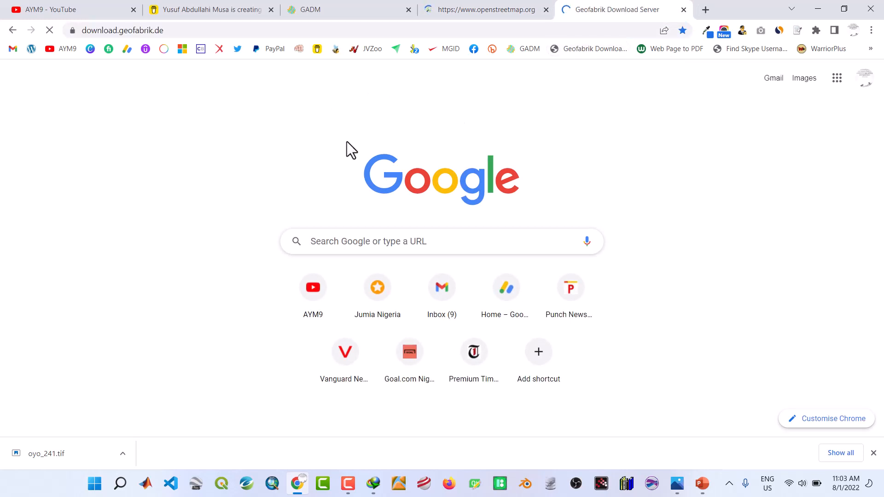
click(470, 12)
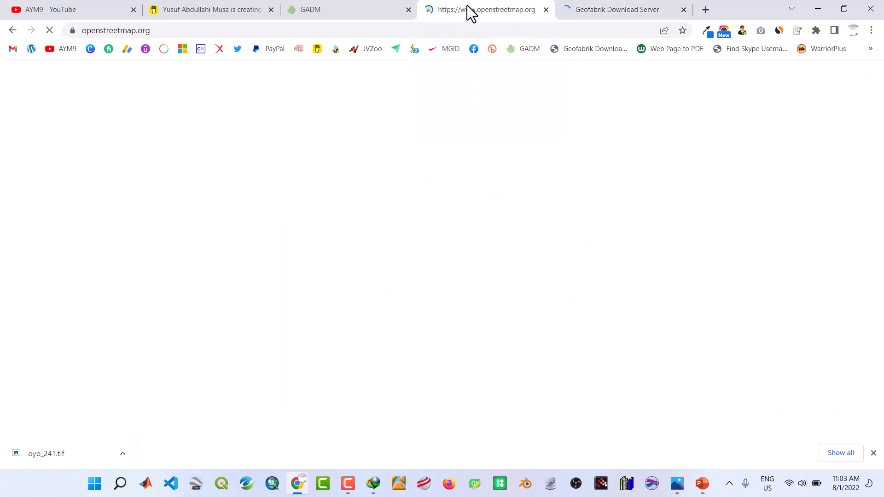
click(874, 453)
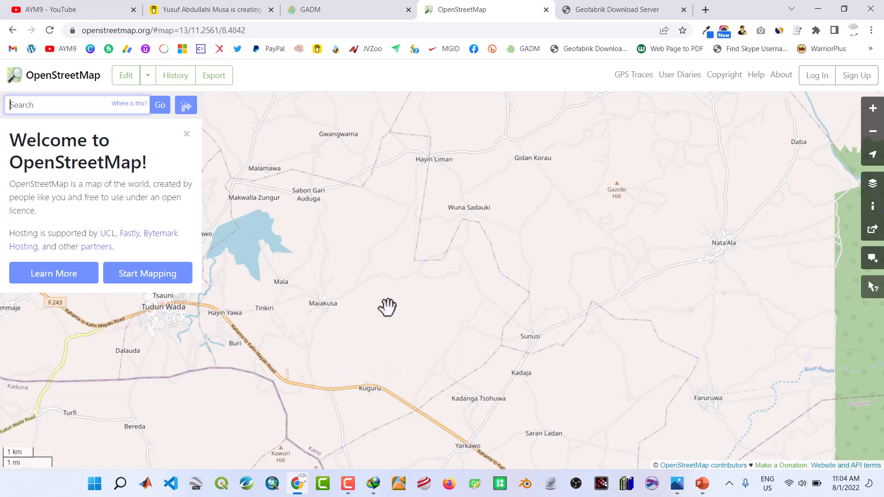
Step: Go from OpenStreetMap's export options to Geofabrik Downloads and open the Africa sub region
click(213, 81)
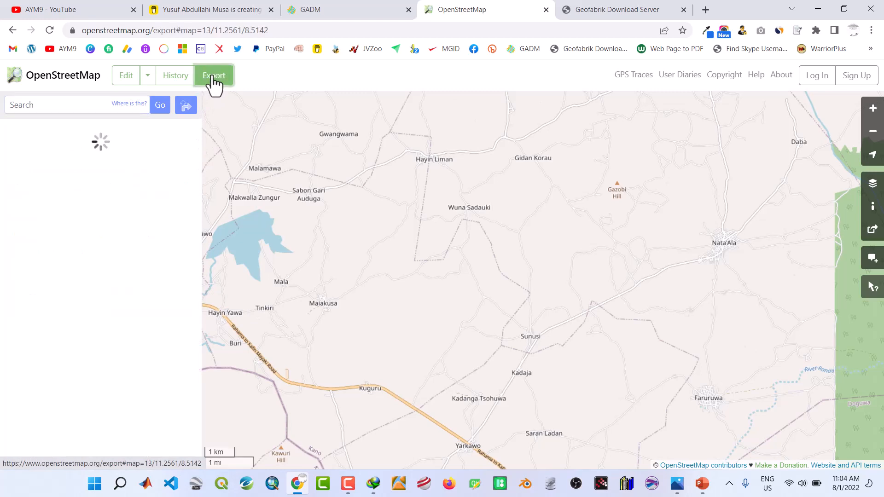
scroll(163, 309, down, 2)
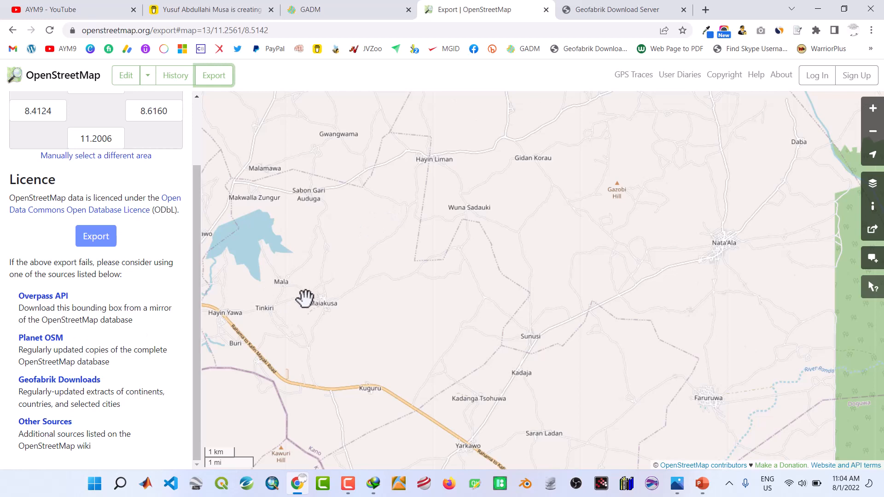
click(57, 380)
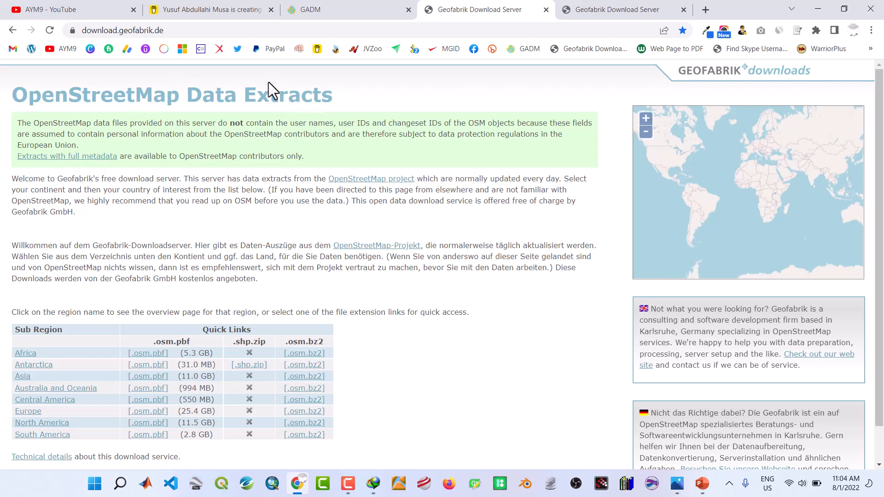
scroll(172, 259, down, 1)
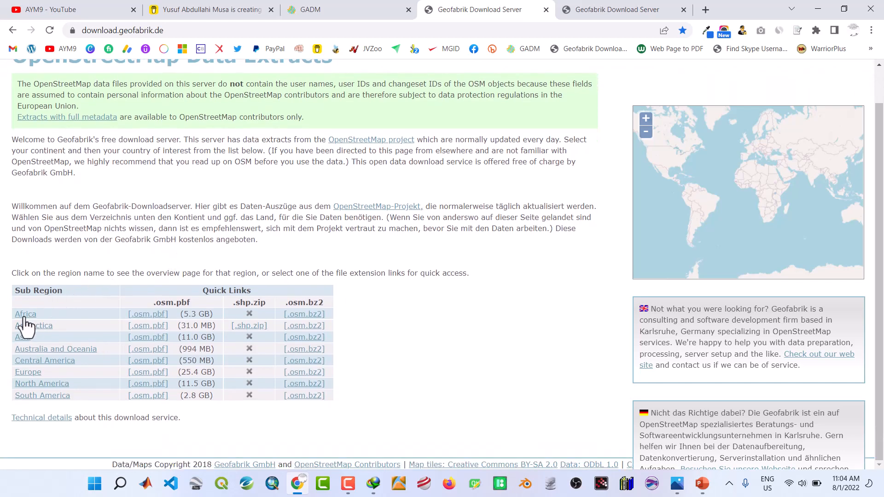
click(25, 315)
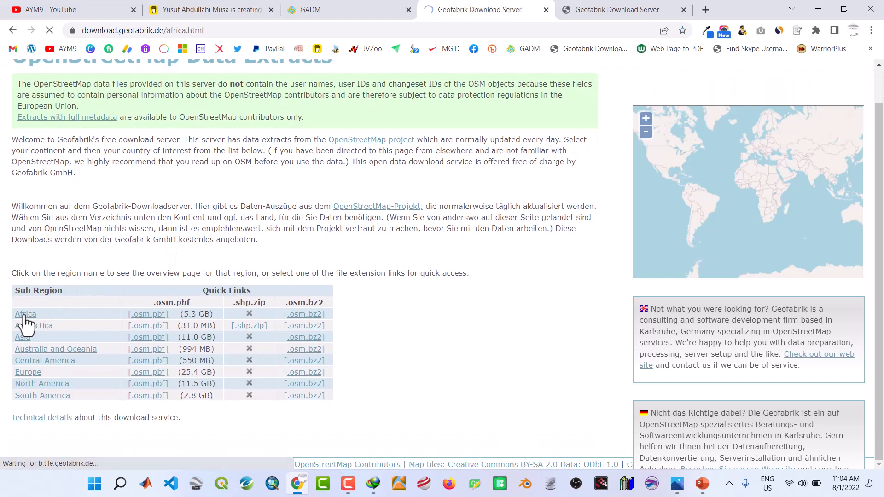
Step: Find Nigeria among the African sub regions and view its .shp.zip download details without downloading the file
scroll(25, 325, down, 3)
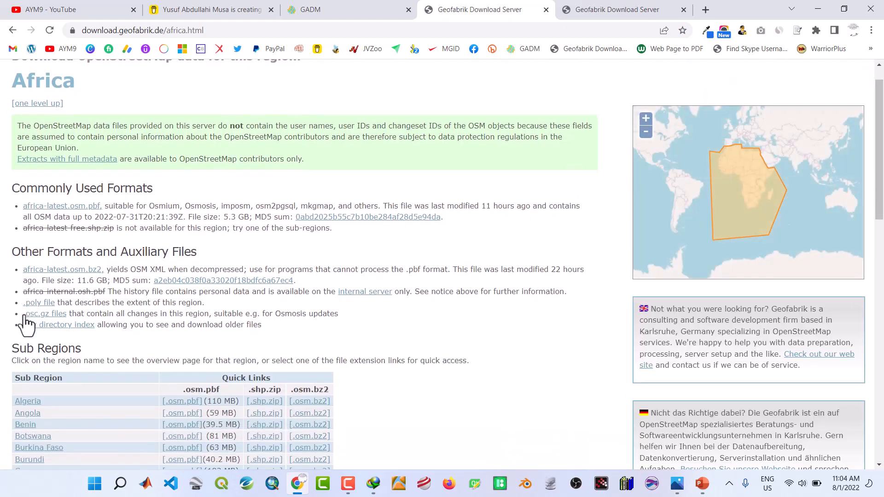
scroll(25, 325, down, 7)
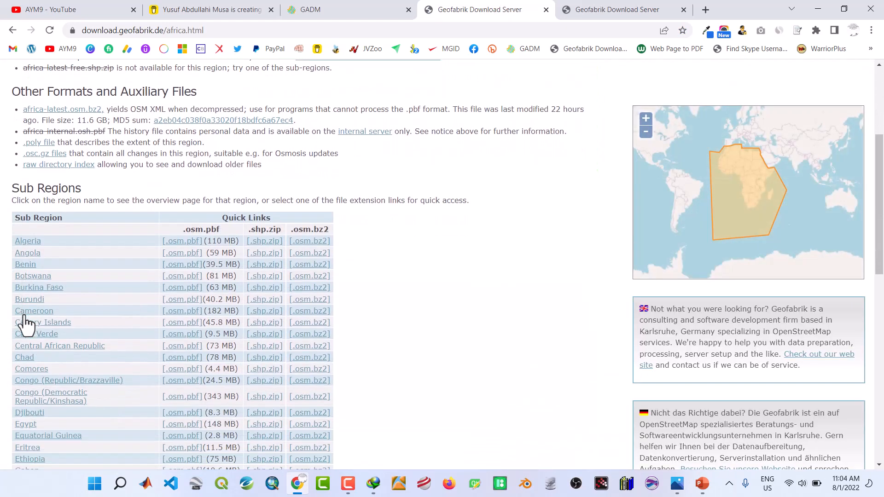
scroll(25, 325, down, 2)
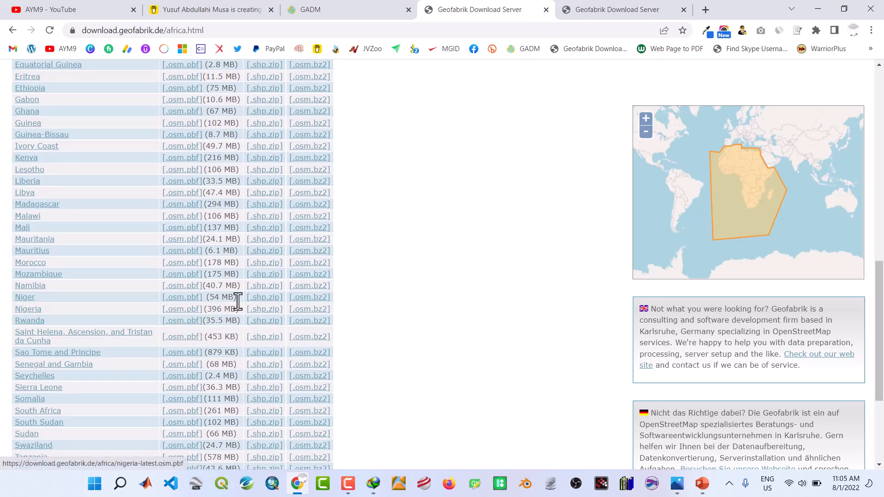
click(265, 310)
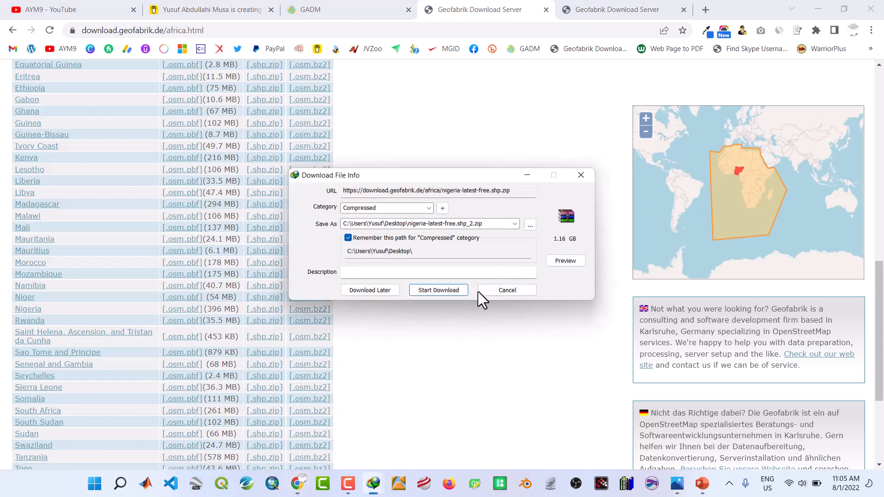
click(492, 291)
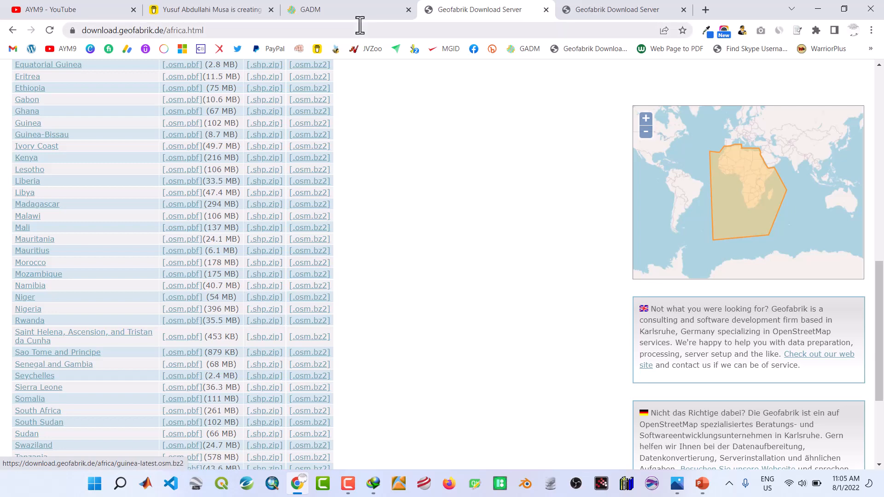
click(347, 5)
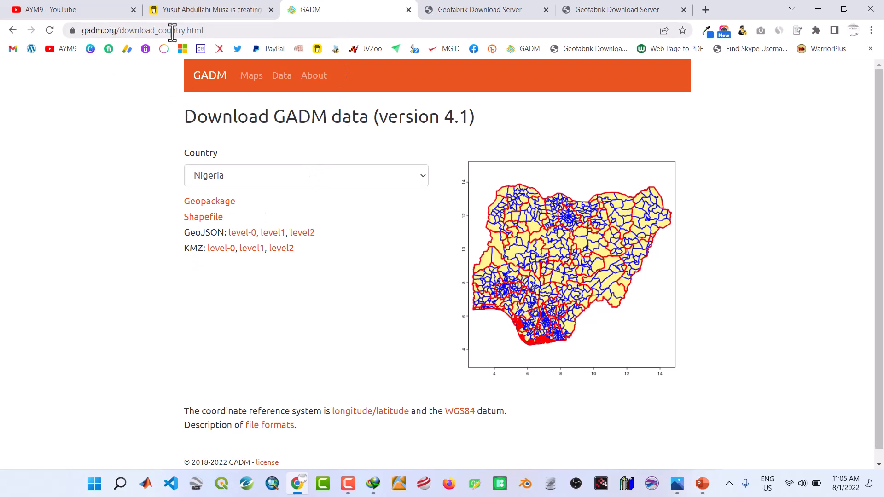
click(440, 11)
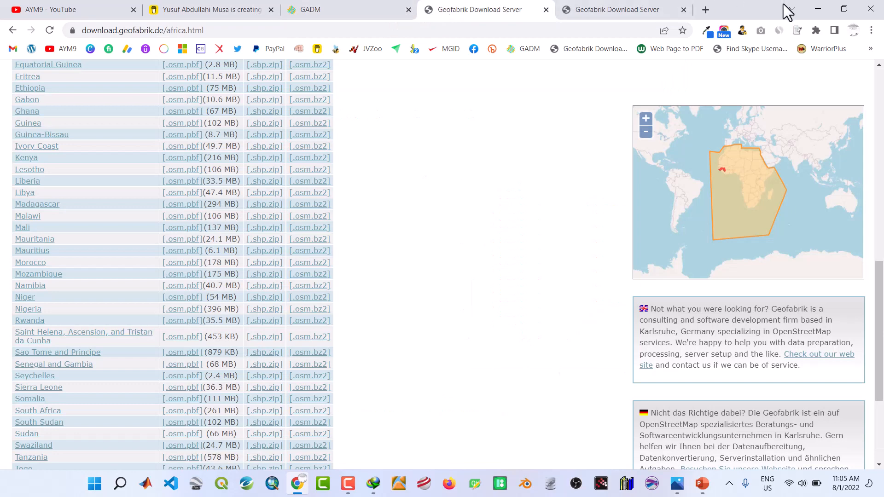
Step: Create a new folder named SHAPE FILES on the desktop
click(815, 3)
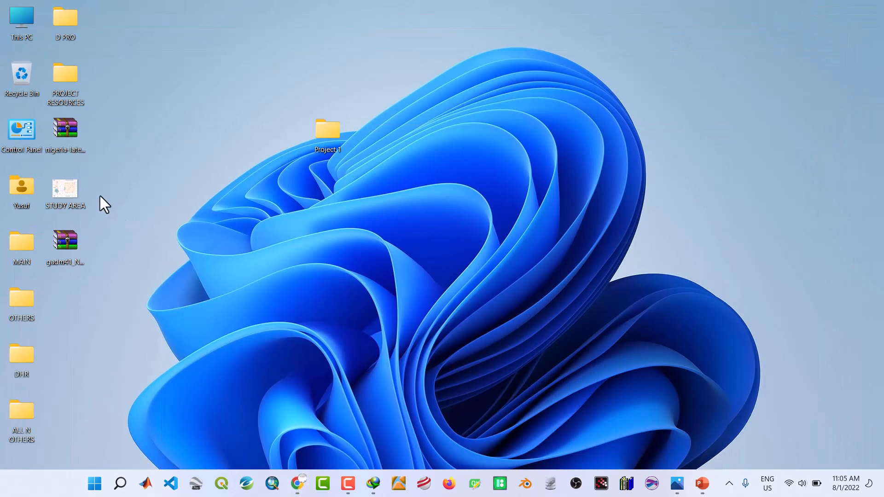
right_click(152, 173)
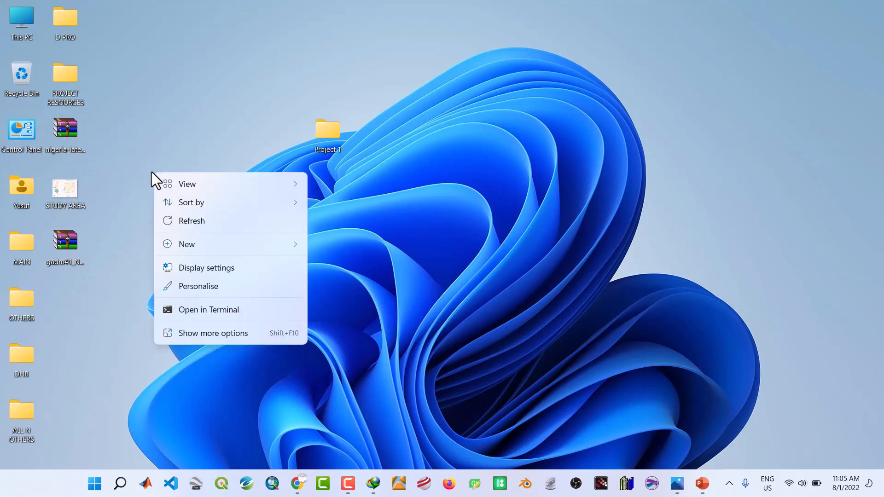
mouse_move(187, 241)
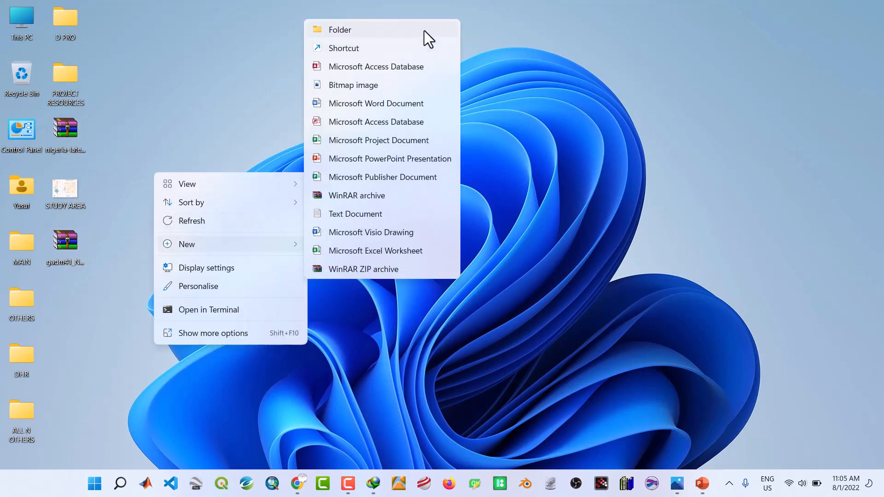
click(374, 29)
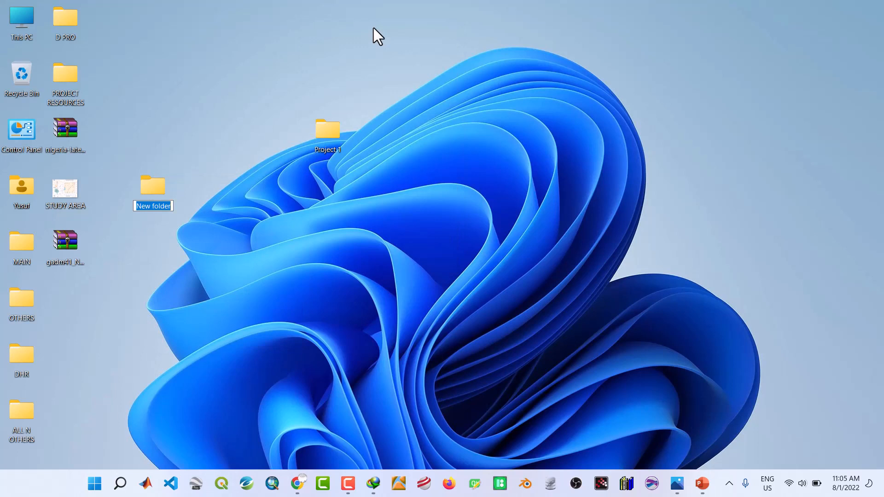
text(SH)
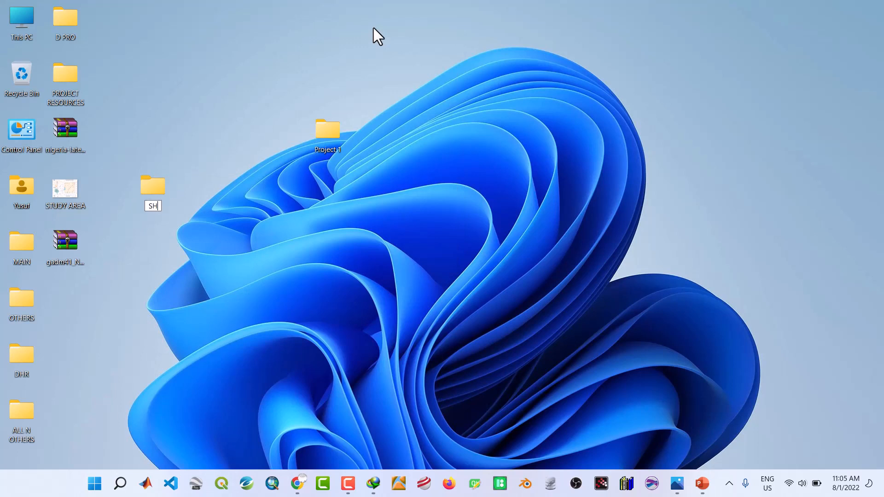
text(APE FILES)
key(Return)
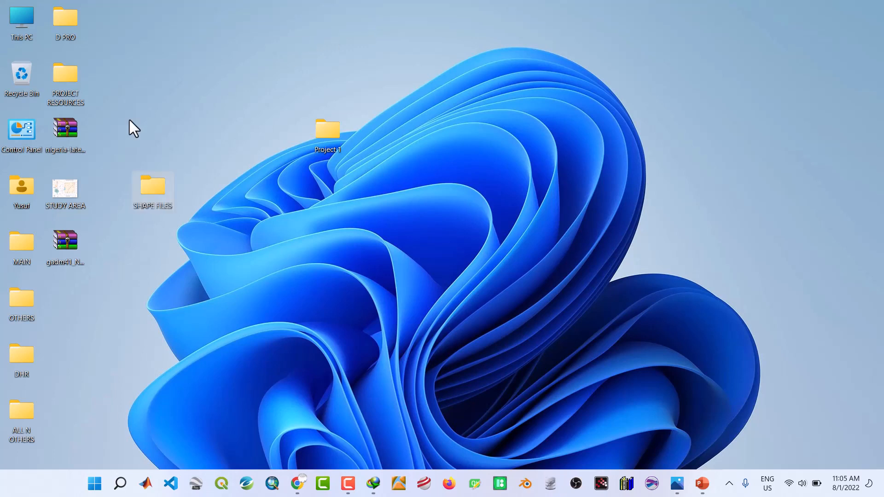
Step: Move the Nigeria OpenStreetMap and gadm41_NGA_shp archives from the desktop into the SHAPE FILES folder, and open that folder maximised
drag(61, 126, 148, 193)
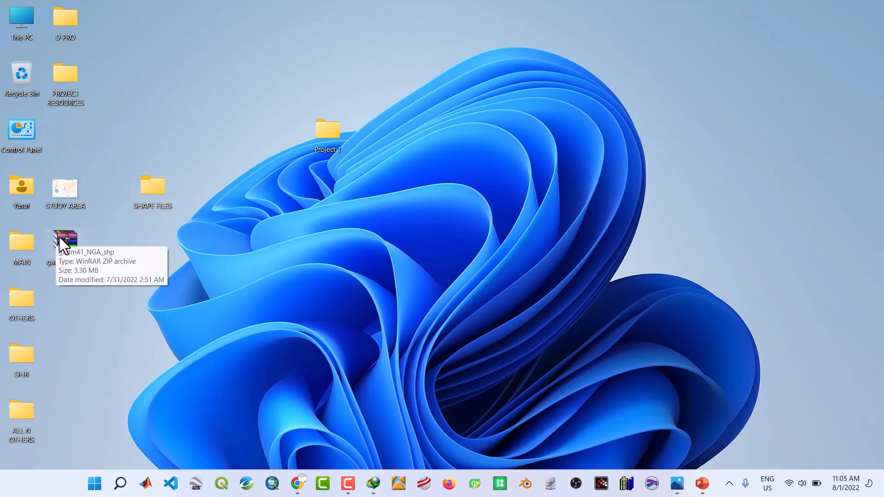
drag(59, 237, 151, 187)
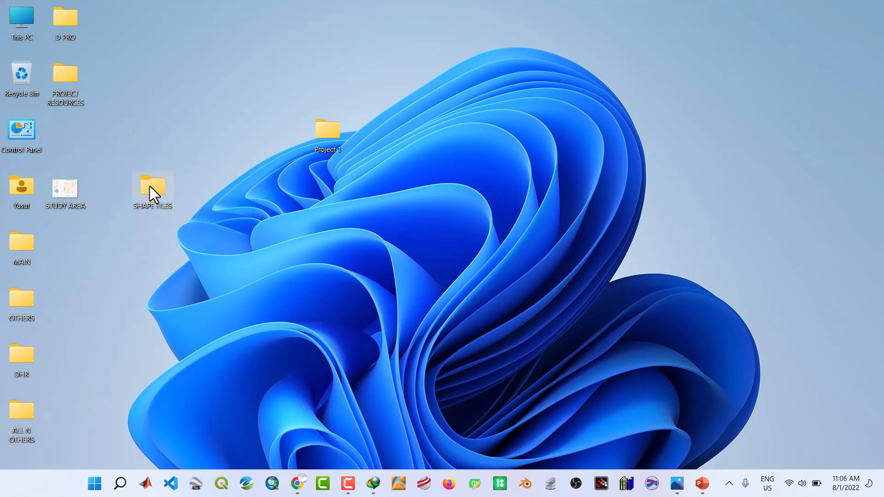
double_click(150, 186)
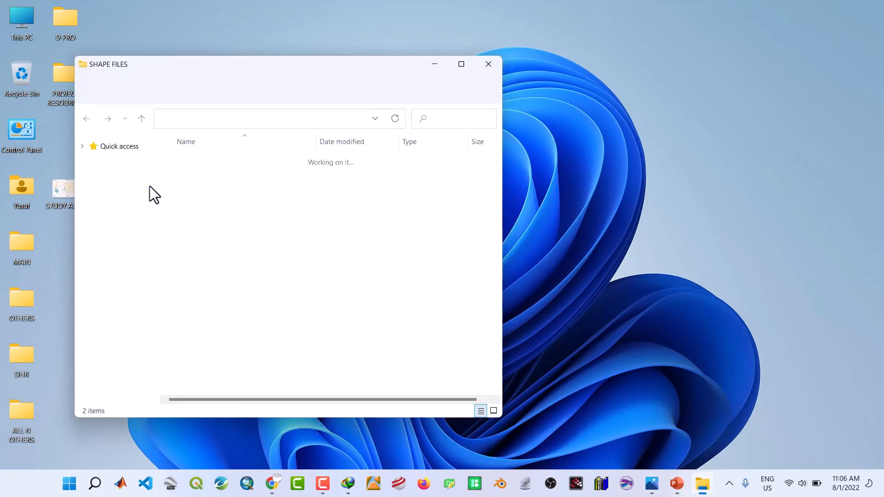
click(464, 65)
Step: Extract the gadm41_NGA_shp archive into its own folder within SHAPE FILES and delete the original archive
right_click(170, 103)
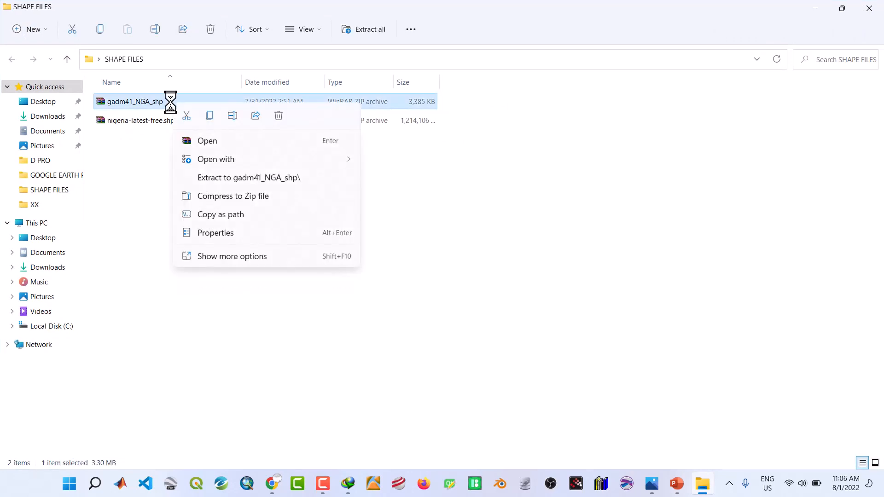
click(211, 171)
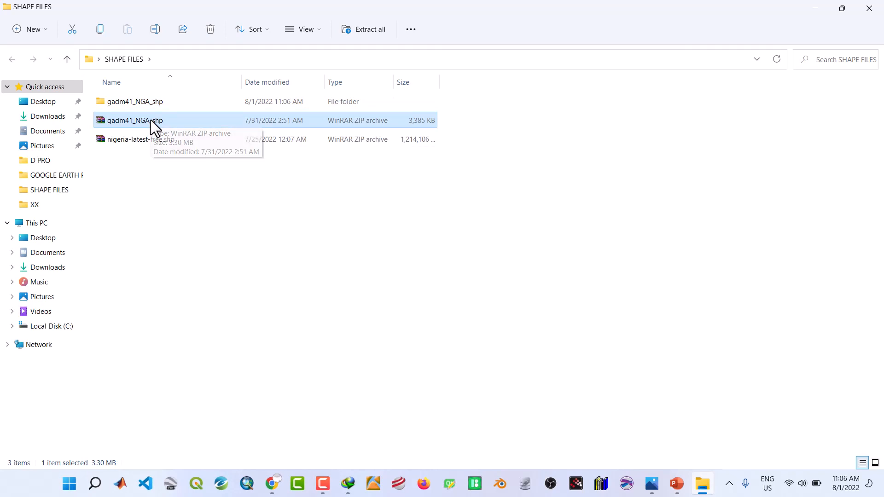
key(Delete)
Step: Extract the nigeria-latest-free.shp archive into its own folder, minimising the extraction progress and SHAPE FILES windows while it runs
click(136, 120)
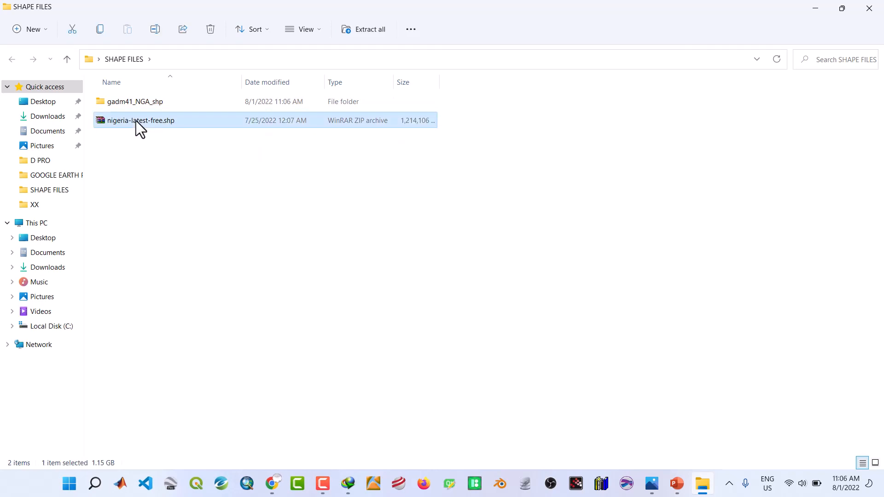
right_click(136, 120)
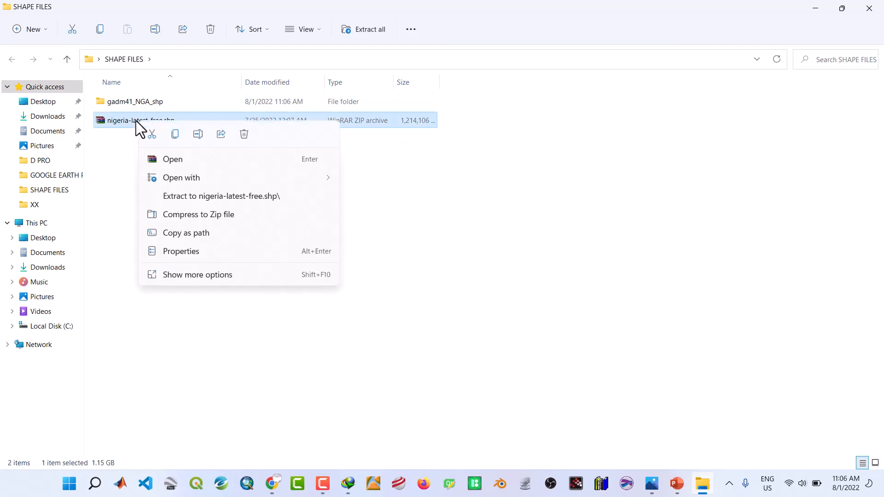
click(178, 198)
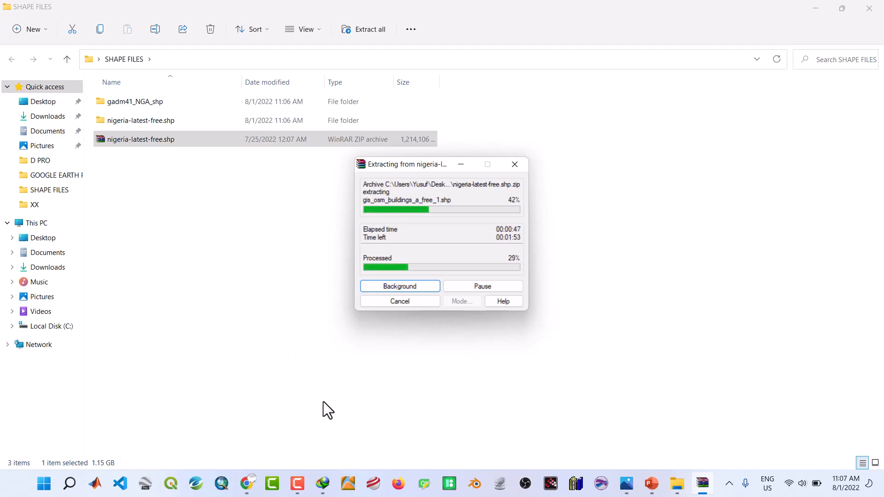
click(462, 165)
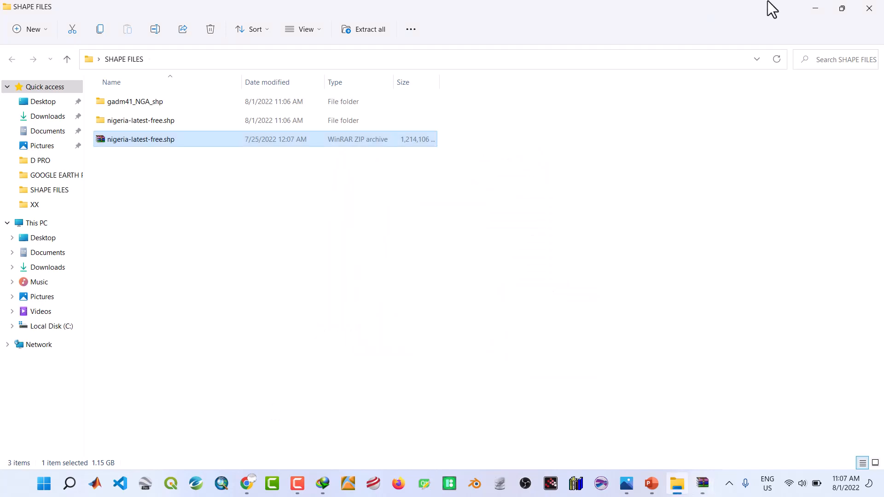
click(811, 7)
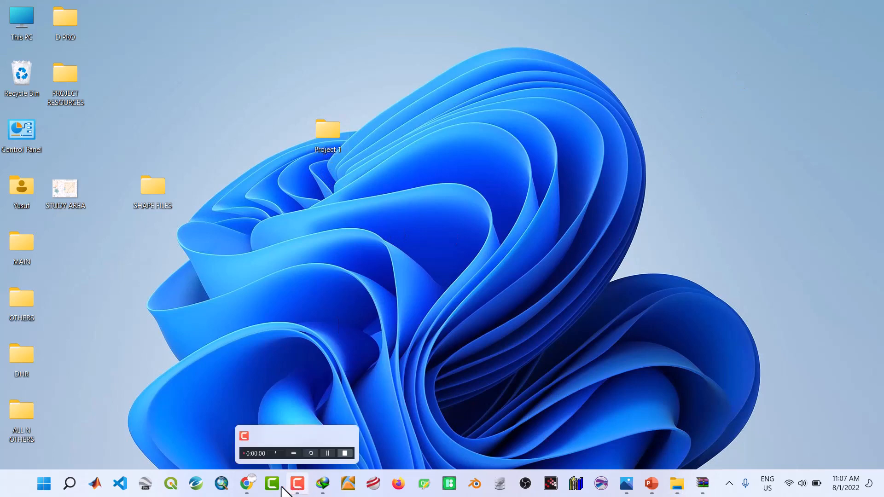
Step: Switch to Chrome and view the AYM9 YouTube channel's uploaded videos
click(246, 483)
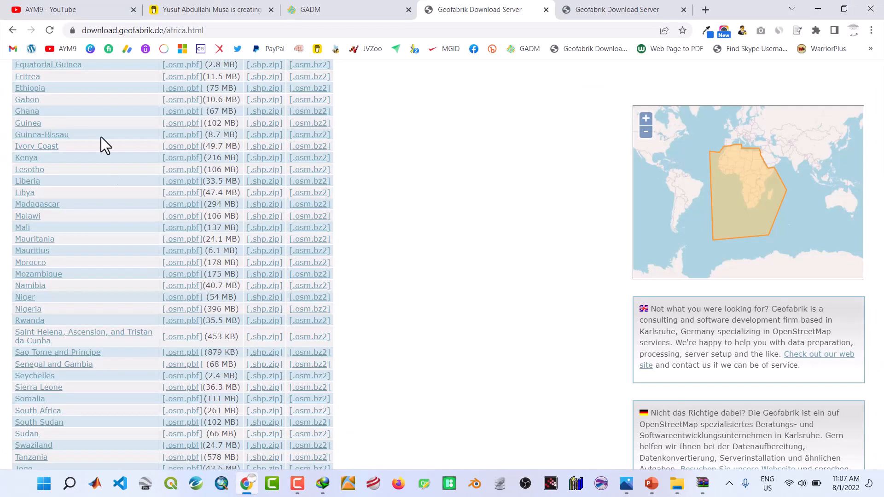
click(81, 2)
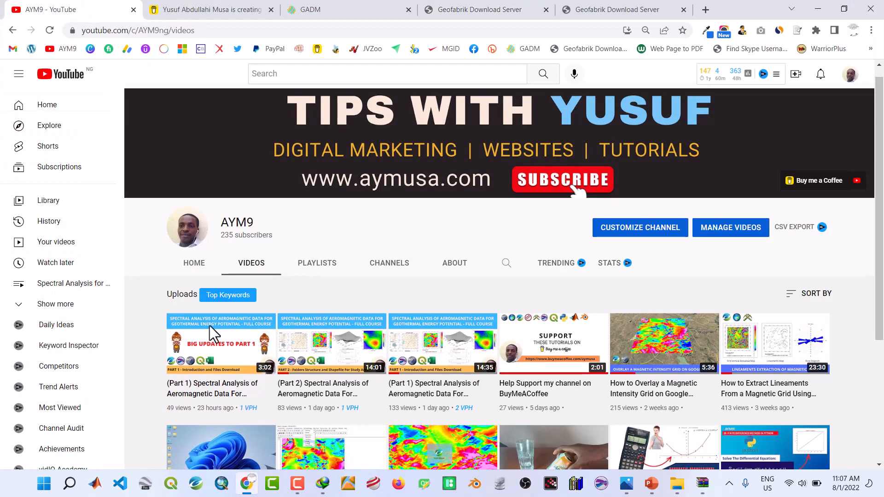
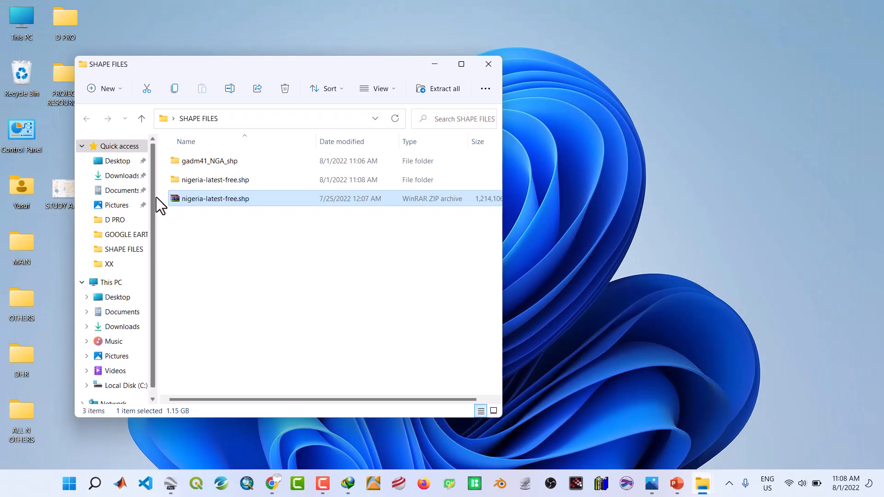
Step: Delete the nigeria-latest-free.shp ZIP archive from SHAPE FILES, keeping its extracted folder
click(207, 180)
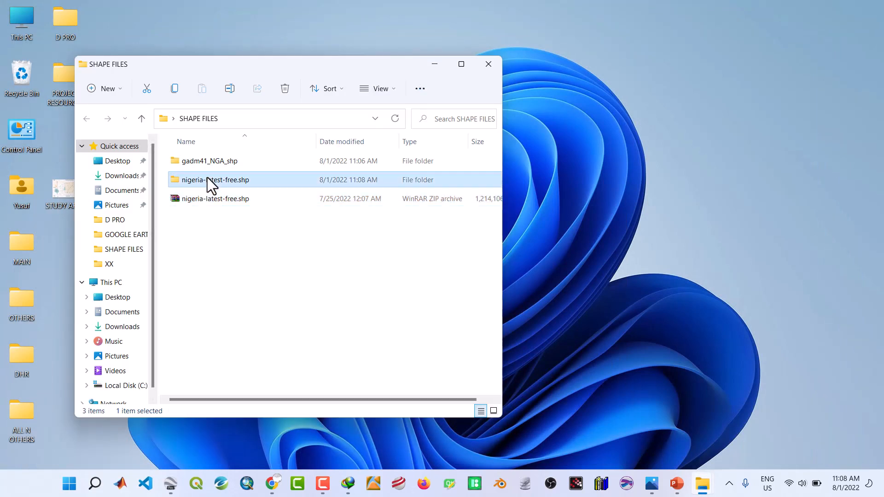
click(207, 197)
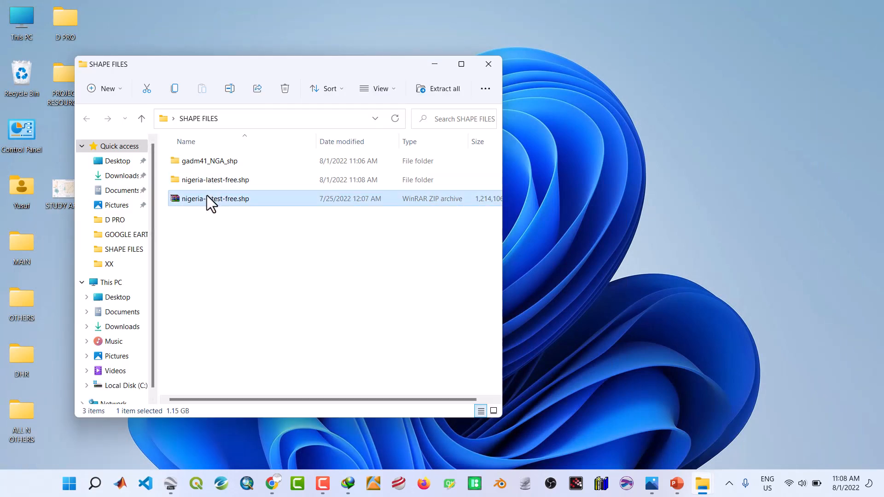
key(Delete)
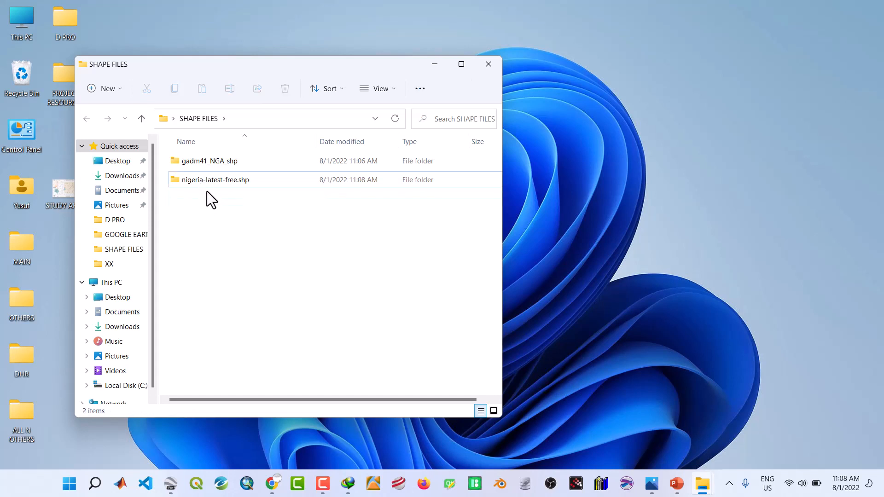
Step: Check the contents of the extracted nigeria-latest-free.shp and gadm41_NGA_shp folders, return to SHAPE FILES, and minimise the window
double_click(206, 184)
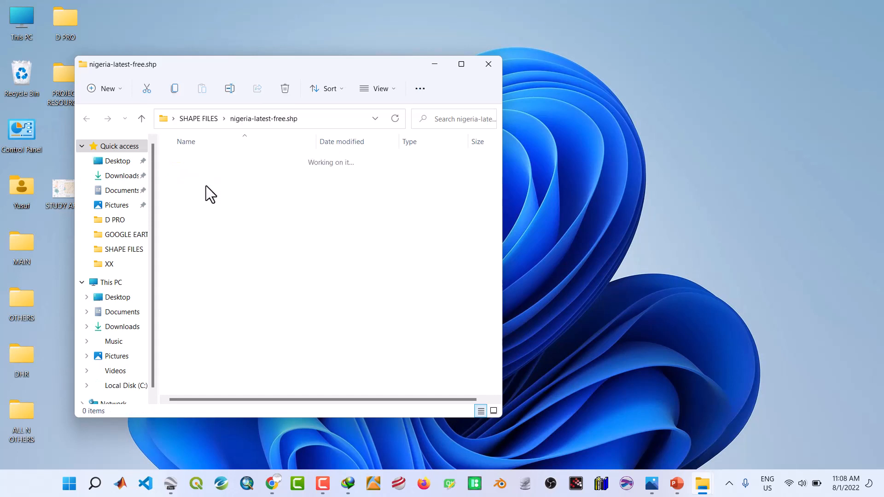
click(142, 118)
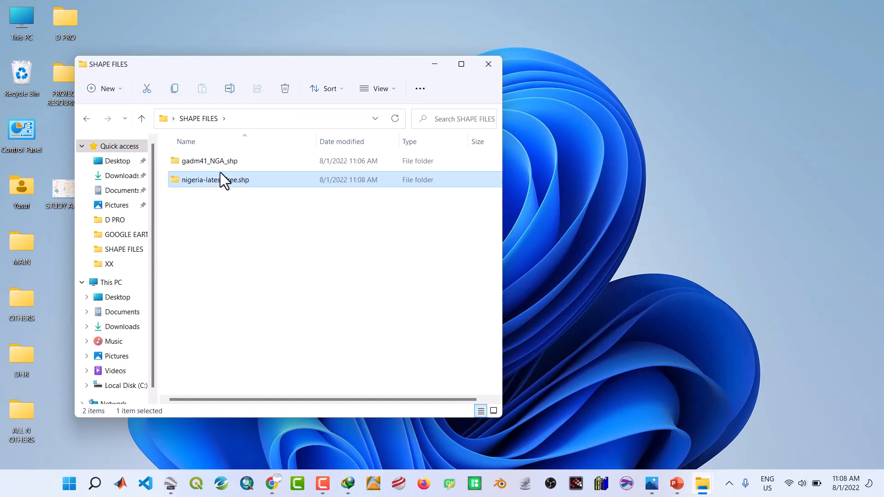
double_click(220, 165)
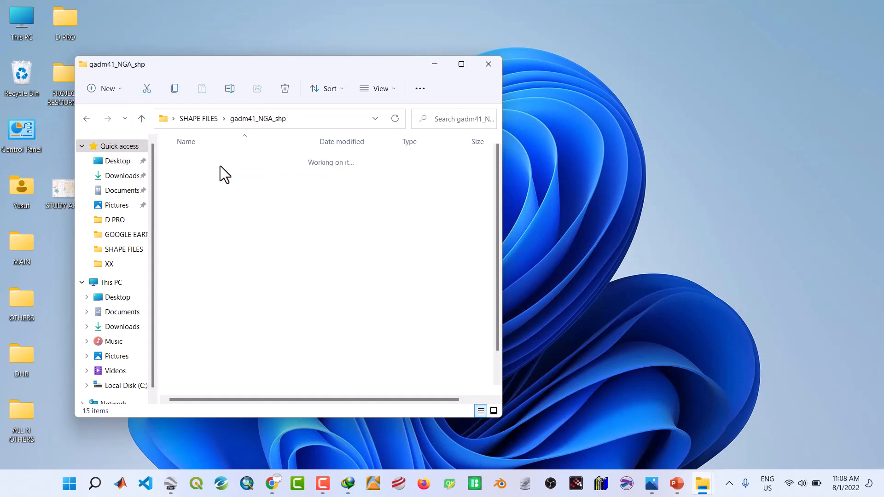
click(142, 119)
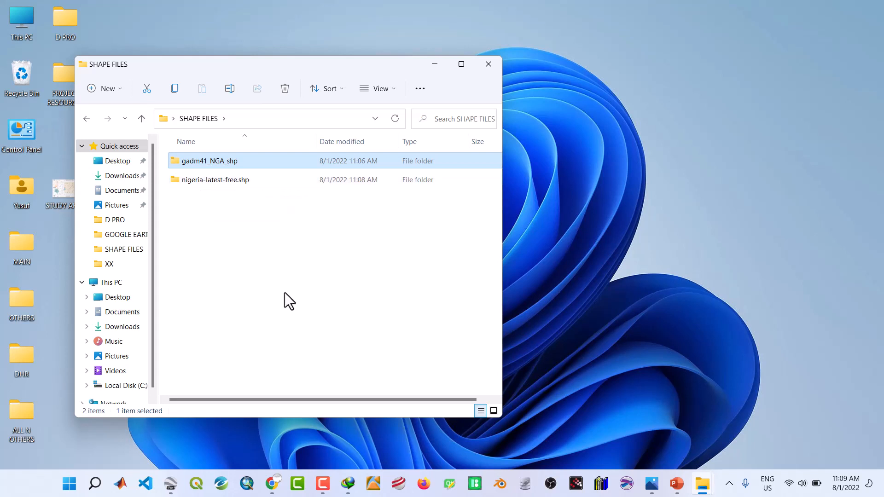
click(435, 63)
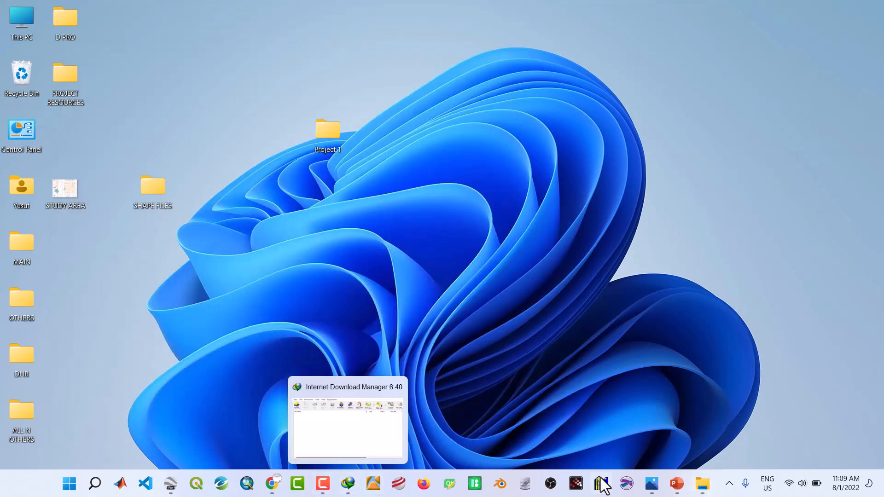
Step: Switch to Google Earth Pro and add a new folder named STUDY AREA under My Places
click(170, 485)
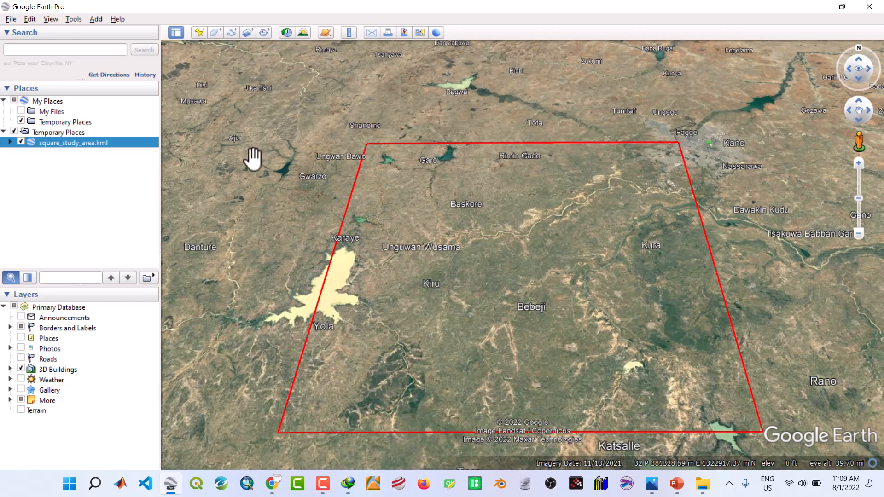
click(44, 103)
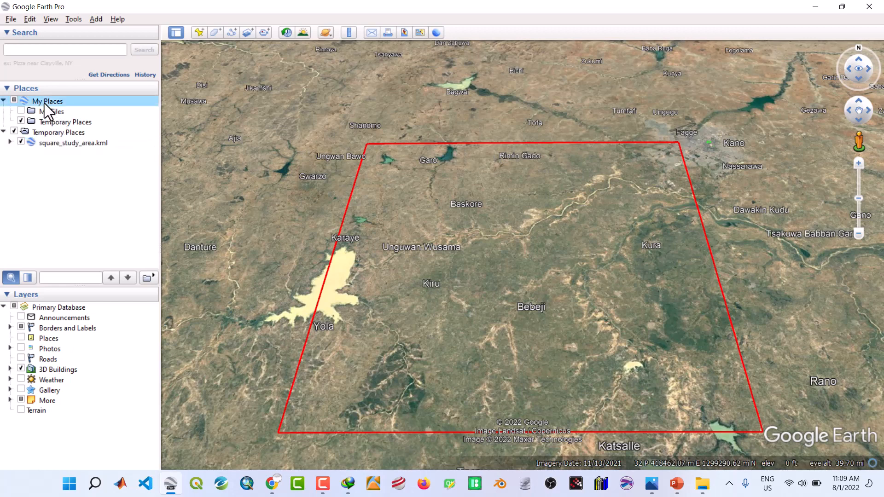
right_click(44, 103)
mouse_move(68, 112)
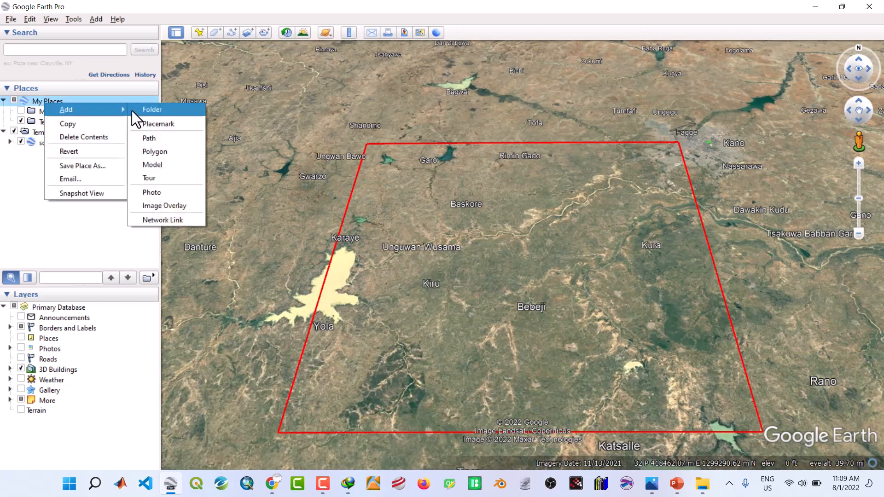
click(142, 110)
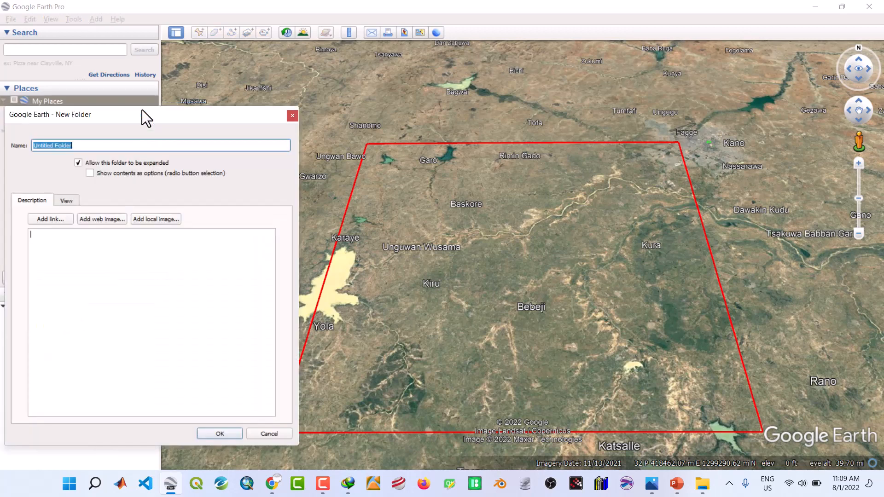
text(STUDY AREA)
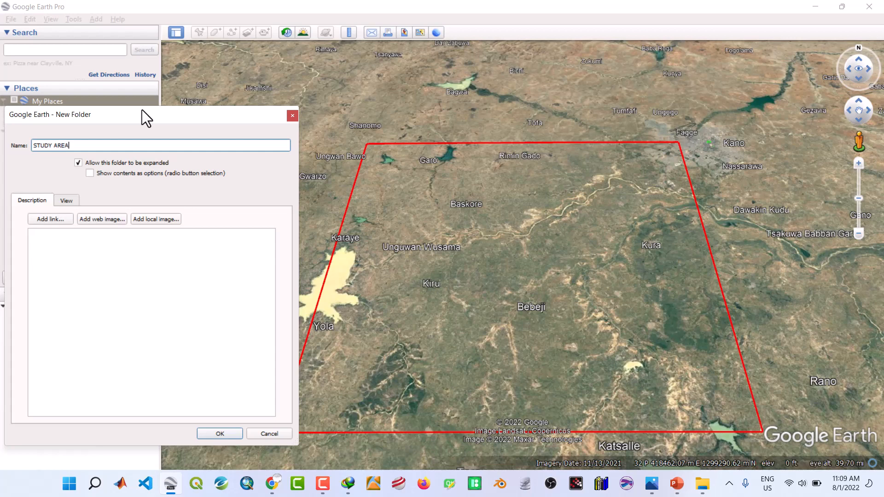
click(202, 436)
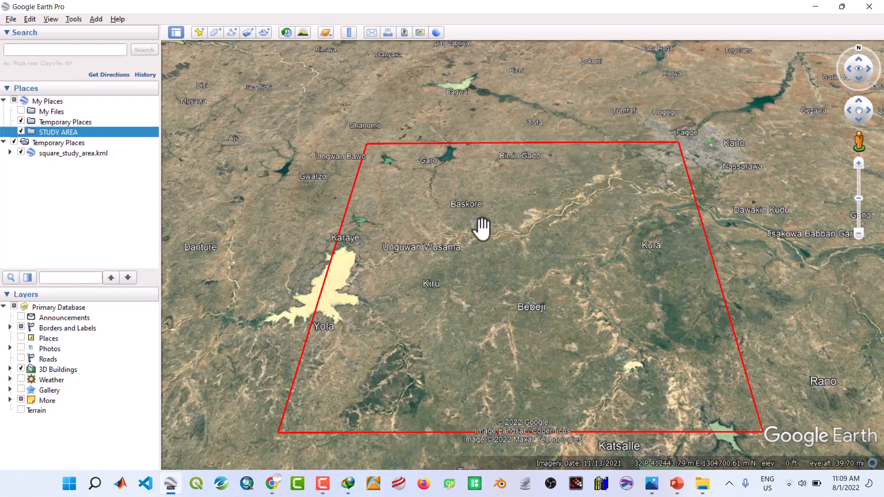
Step: Examine the red study area square and the place labels, rivers and lakes around Bebeji on the map
drag(474, 227, 428, 186)
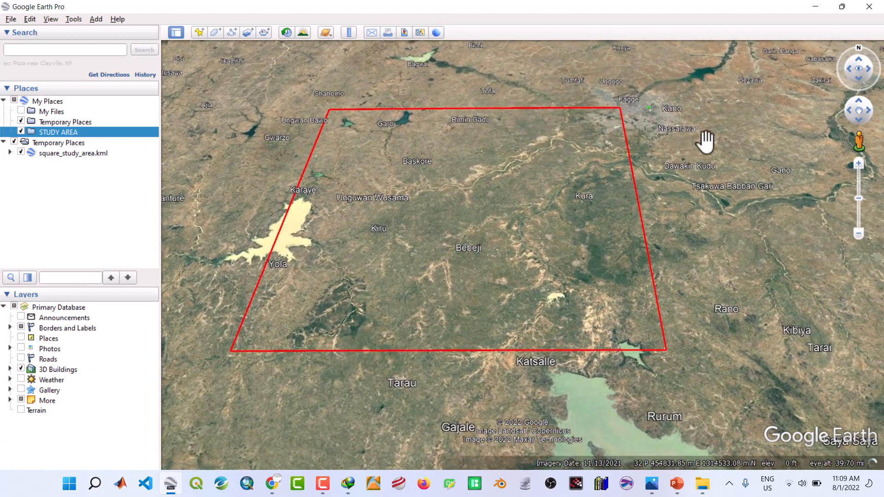
click(849, 113)
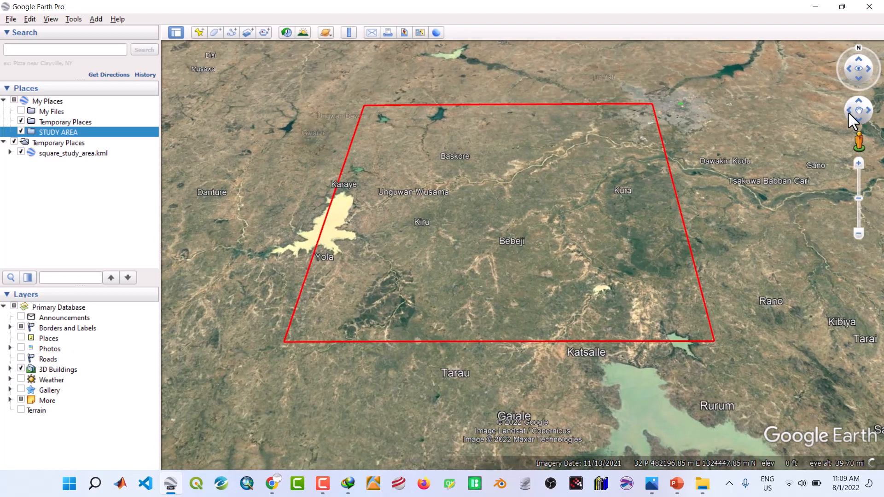
click(849, 113)
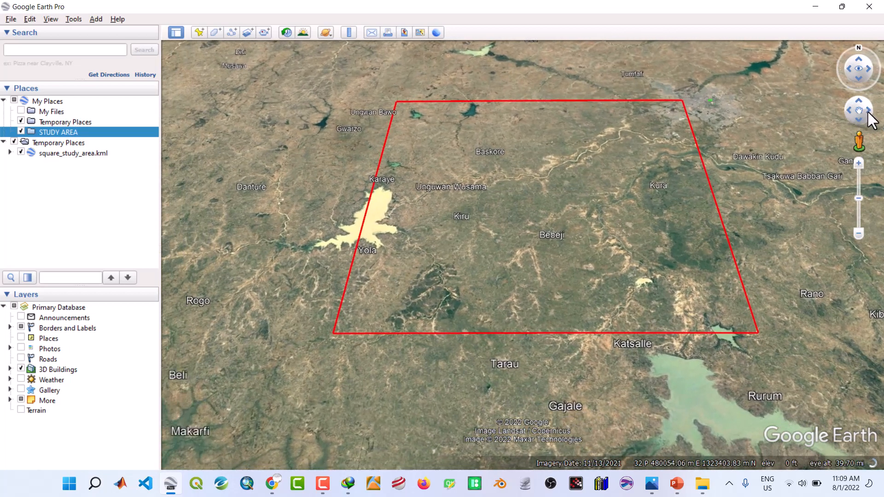
click(869, 113)
click(859, 120)
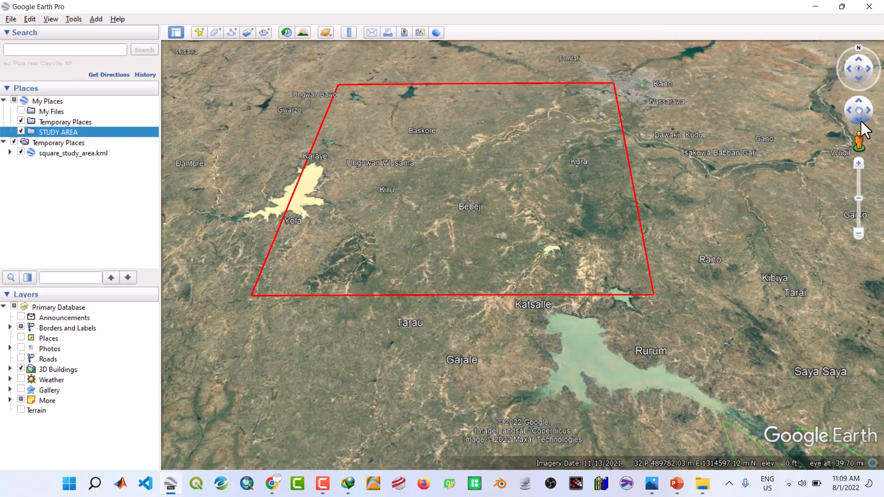
click(859, 101)
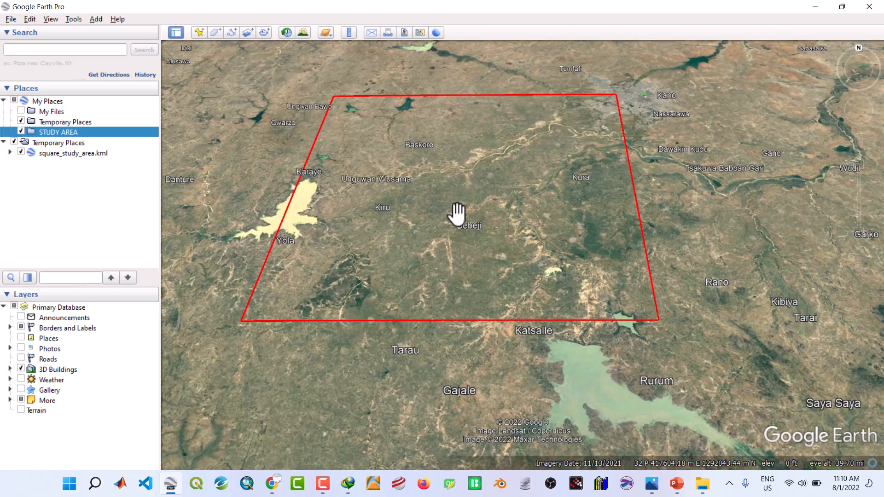
scroll(457, 212, up, 3)
scroll(457, 212, down, 3)
scroll(457, 212, up, 3)
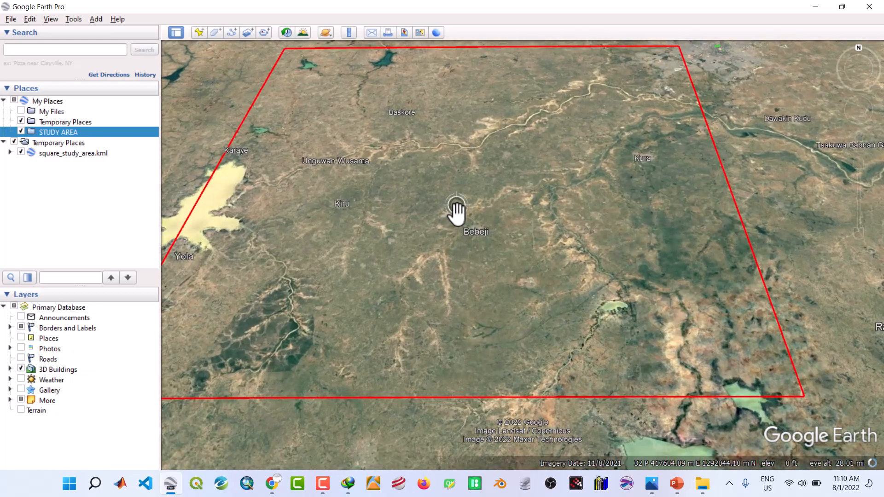
scroll(457, 212, down, 1)
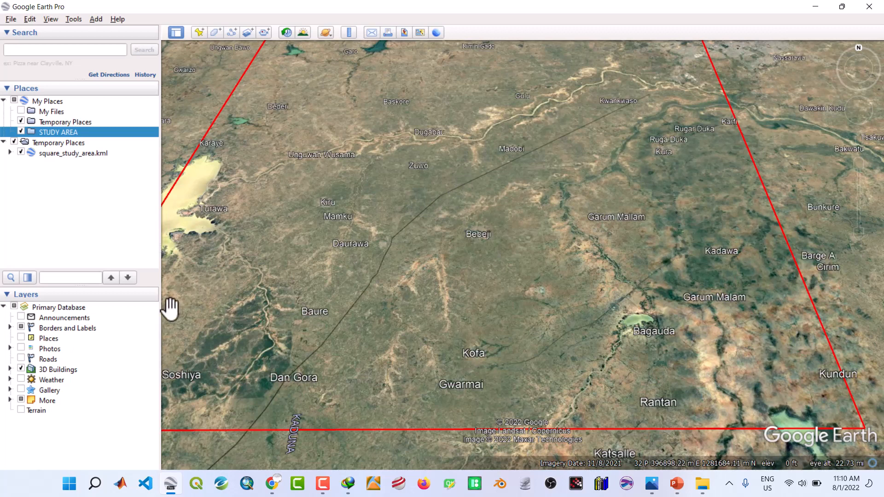
Step: Turn off the 3D Buildings layer
click(22, 369)
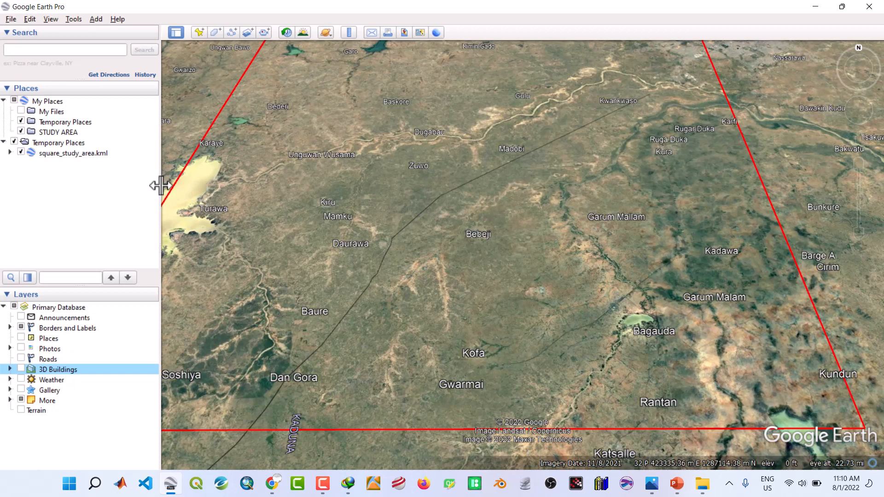
Step: Narrow the sidebar to enlarge the map and frame the northern part of the red study area square
drag(161, 185, 118, 187)
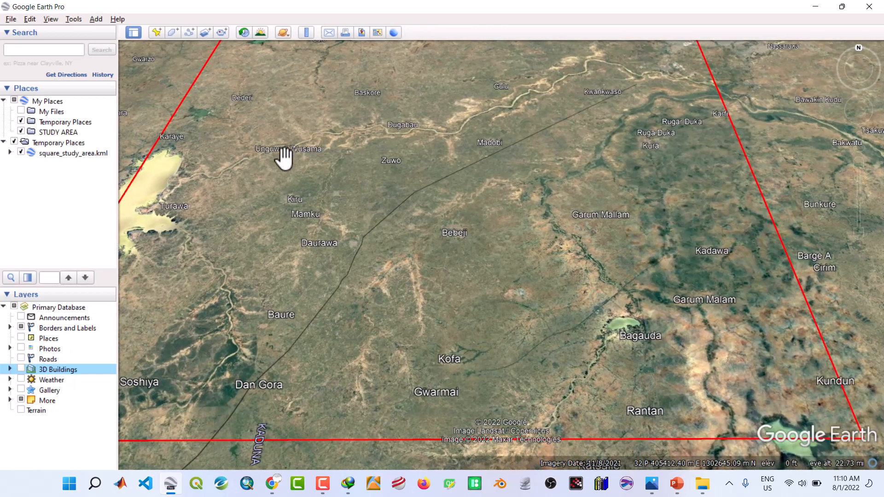
drag(347, 138, 345, 211)
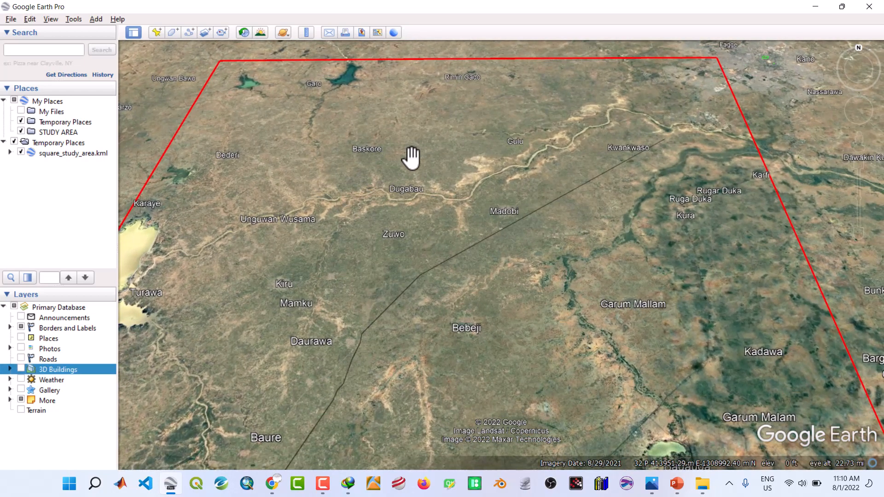
scroll(411, 158, up, 2)
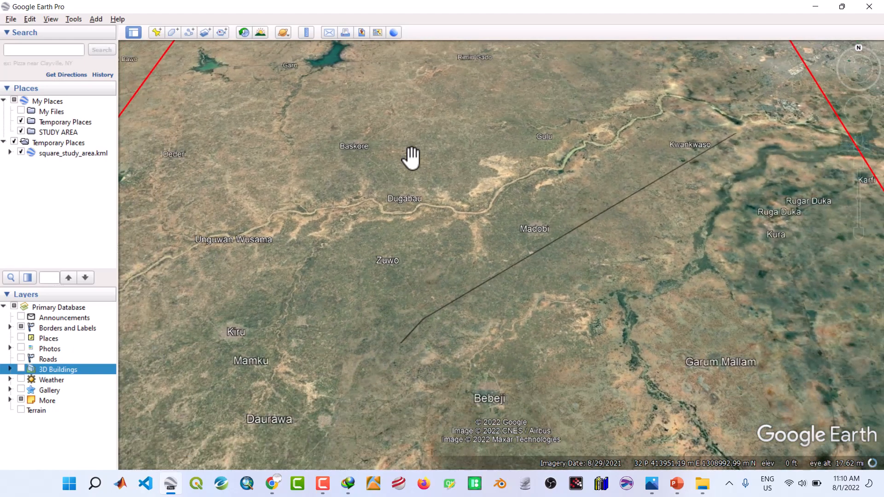
scroll(411, 158, up, 2)
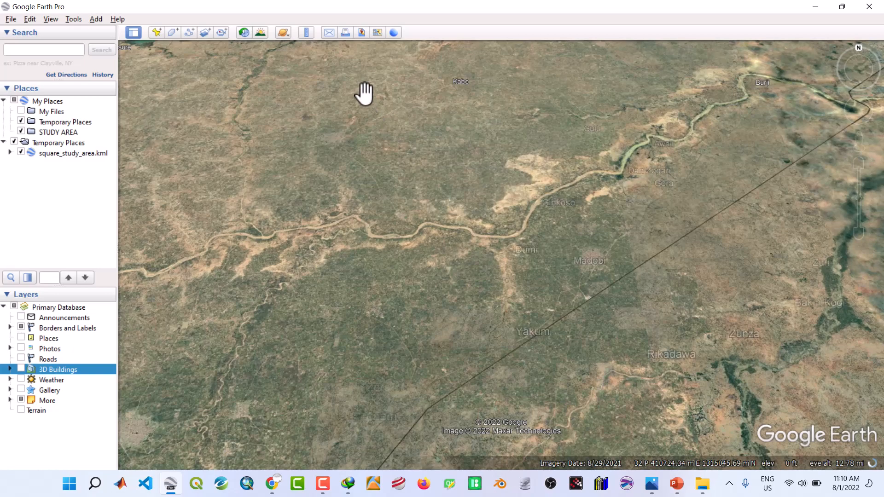
drag(367, 98, 404, 157)
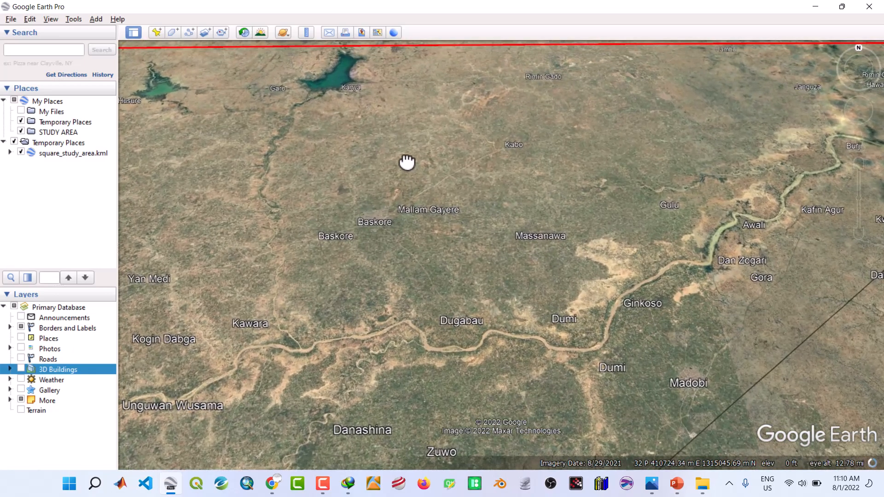
scroll(407, 160, down, 2)
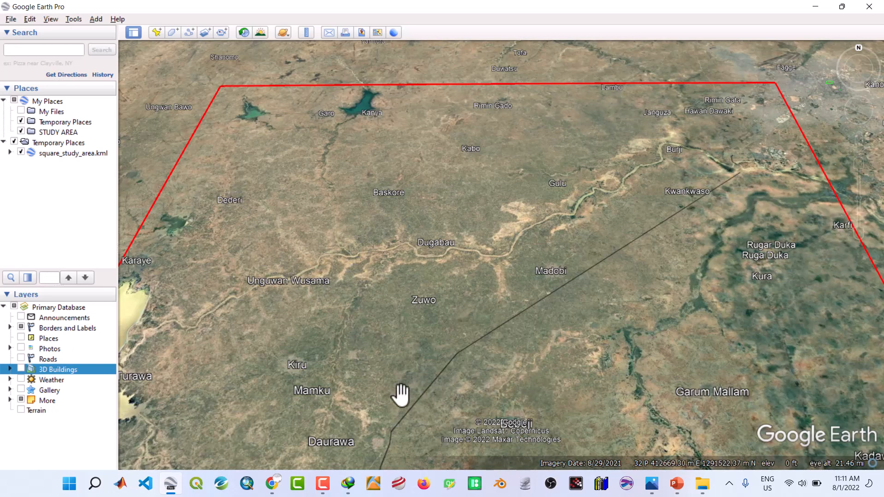
Step: Add a placemark named Garo to the STUDY AREA folder at the Garo map label, about 401573 m E, 1320183 m N
click(53, 132)
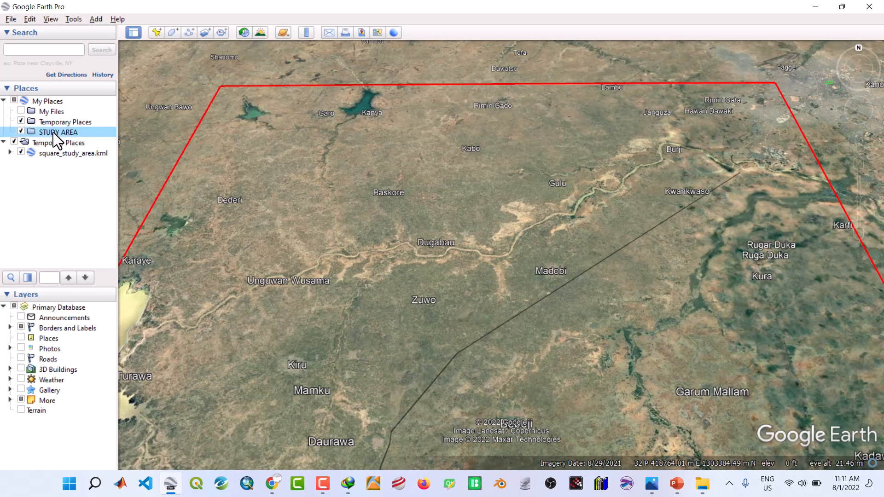
click(156, 33)
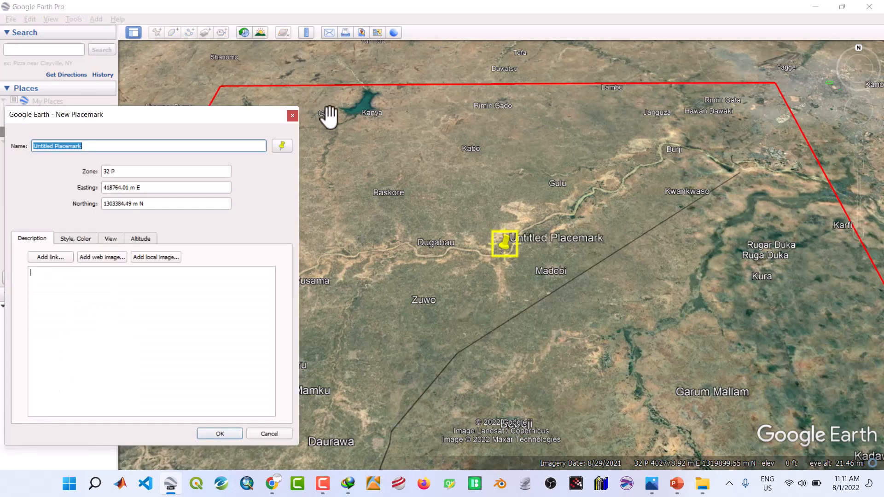
text(G)
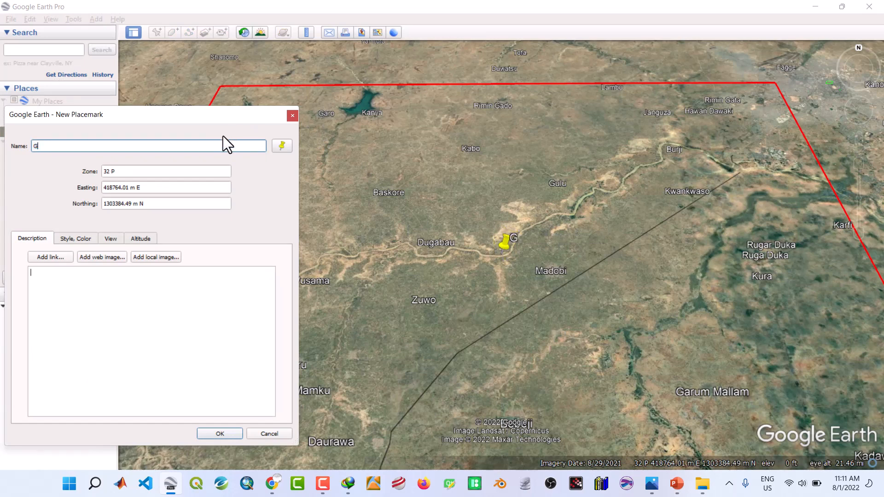
text(aro)
click(510, 256)
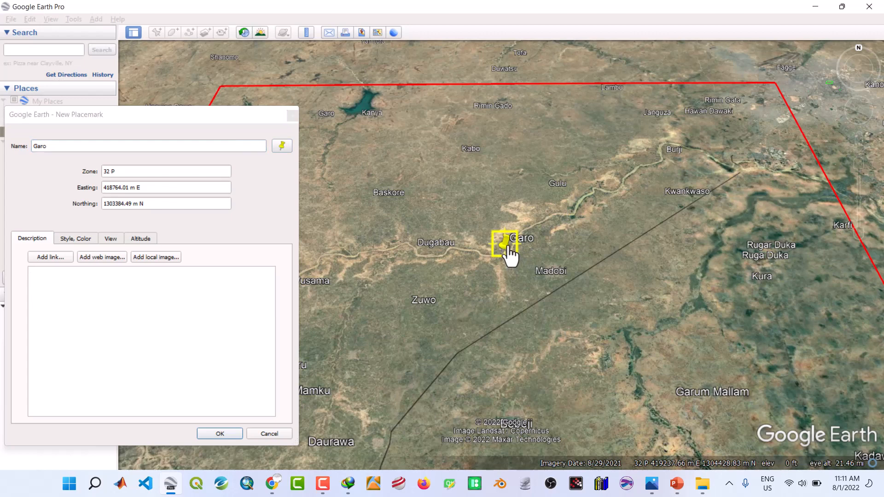
drag(509, 256, 315, 136)
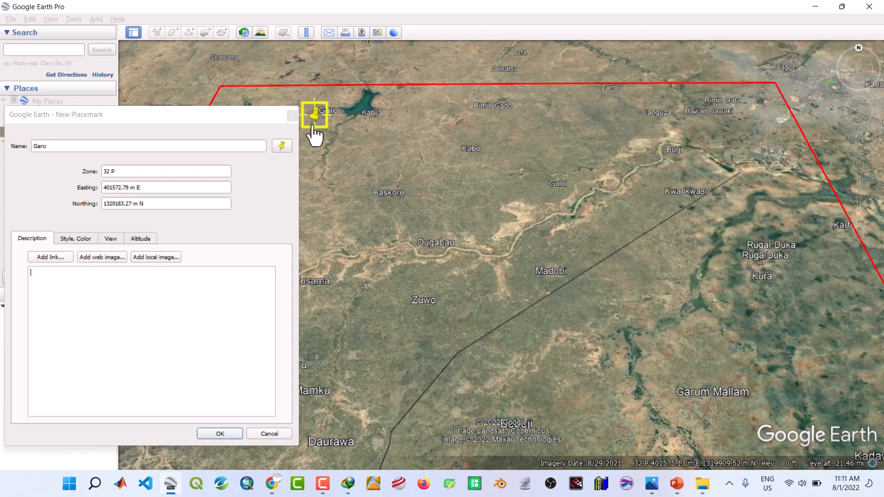
click(219, 433)
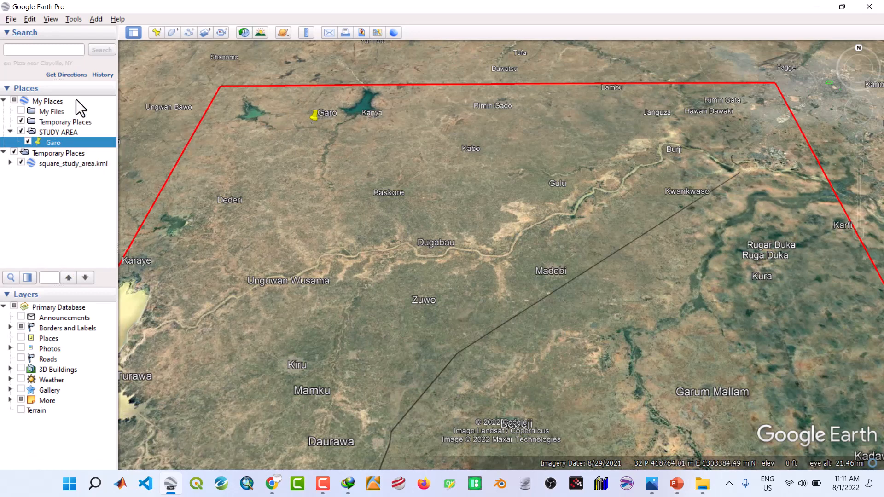
Step: Add a placemark named Kanya to the STUDY AREA folder beside the reservoir east of Garo, about 406009 m E, 1319965 m N
click(51, 135)
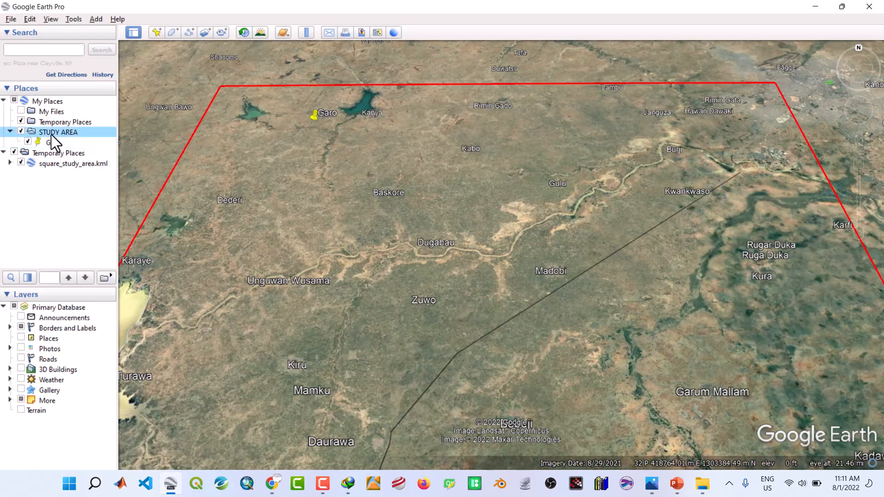
click(154, 35)
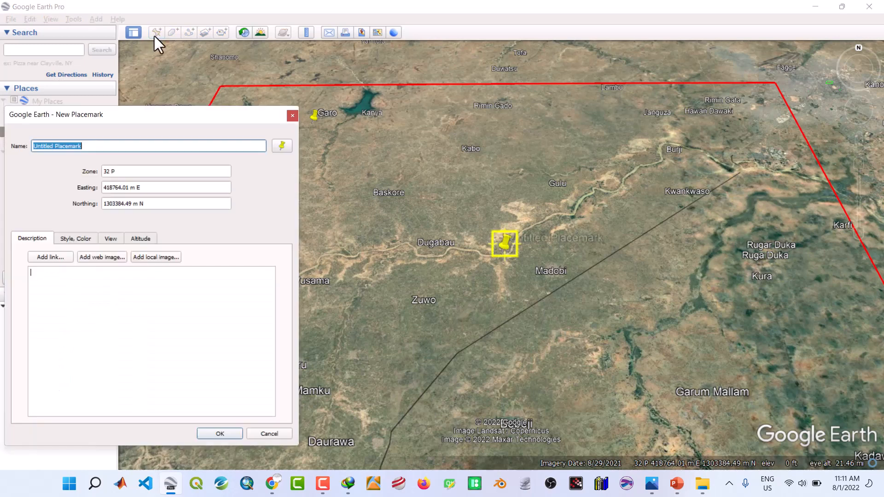
text(Kanya)
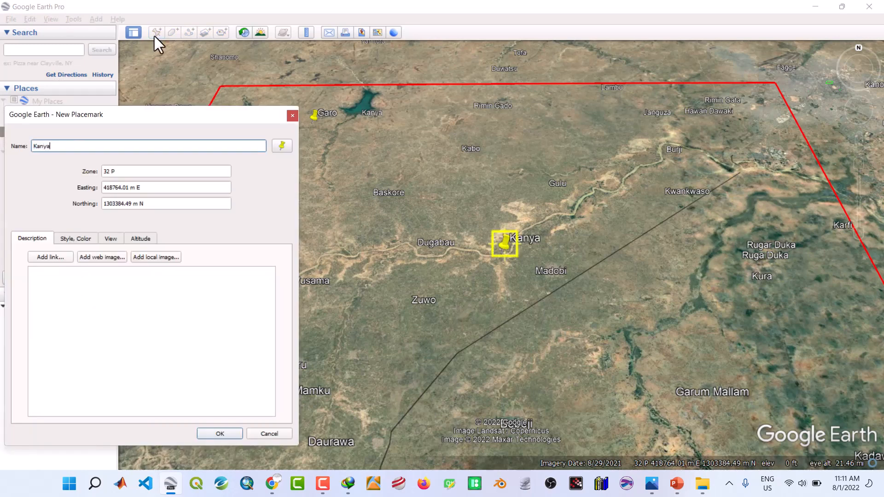
drag(509, 245, 361, 130)
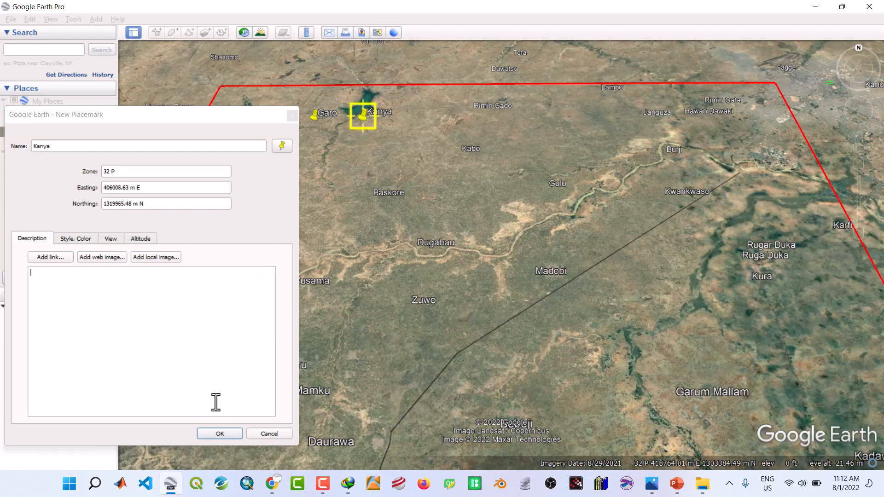
click(211, 432)
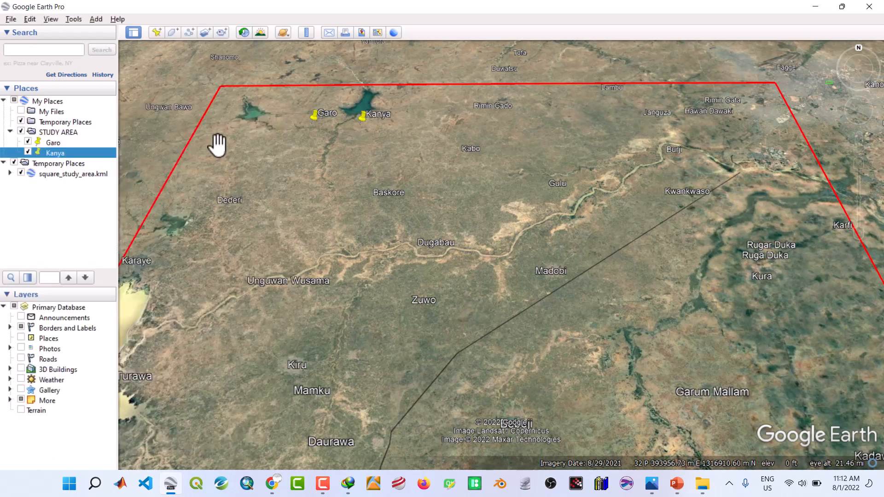
Step: Add a placemark named Kabo in STUDY AREA at the Kabo map label, about 414784 m E, 1314619 m N
click(155, 34)
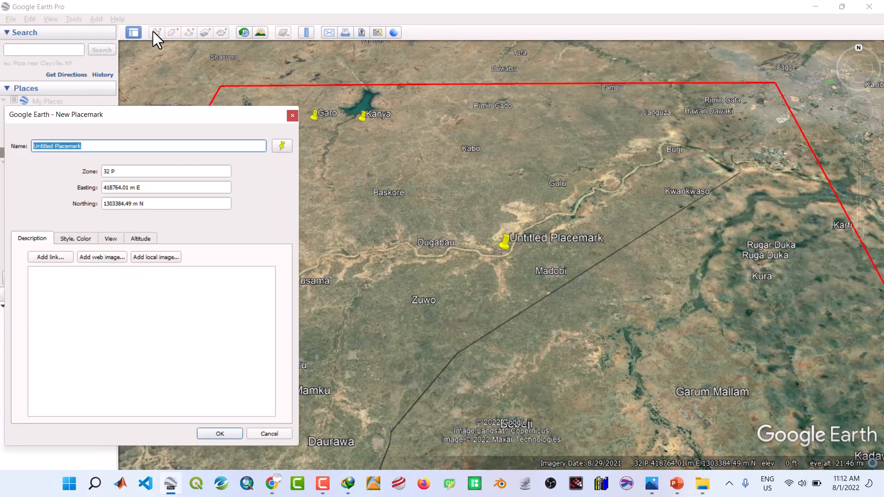
text(Kabo)
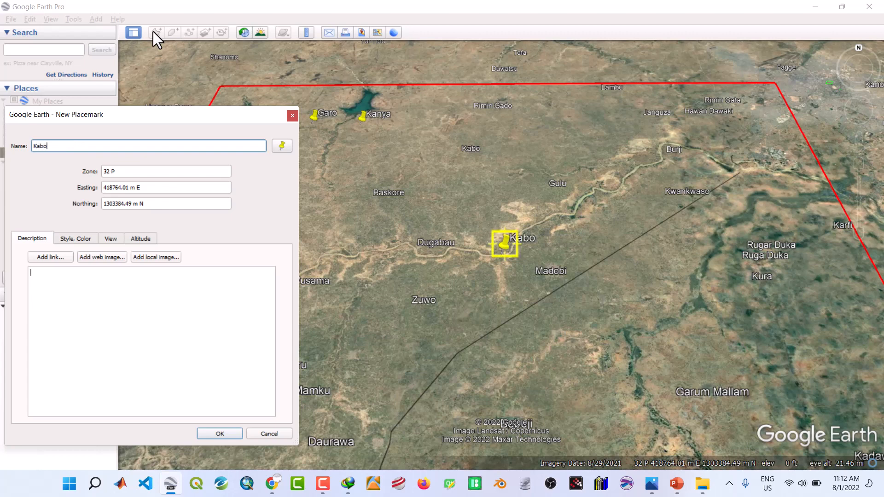
click(505, 251)
drag(505, 251, 456, 164)
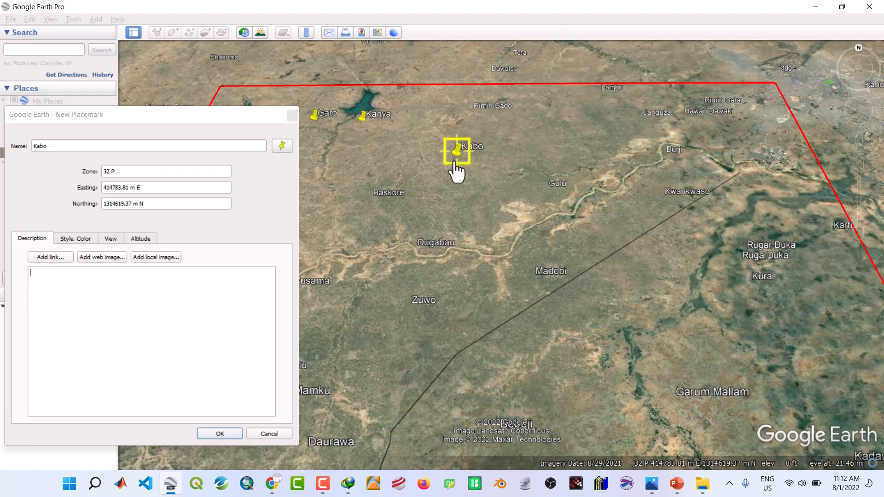
click(220, 434)
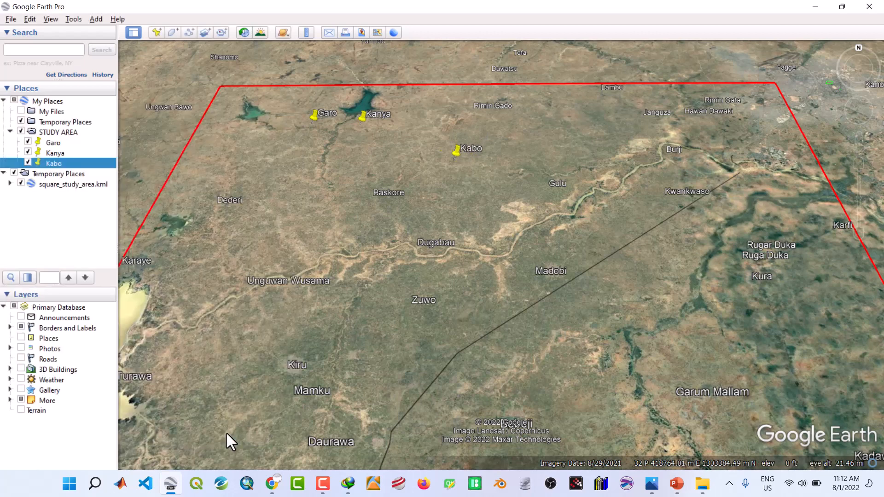
Step: Add a placemark named Rimin Gado in STUDY AREA at its map label north of Kabo, about 416439 m E, 1321101 m N
click(155, 33)
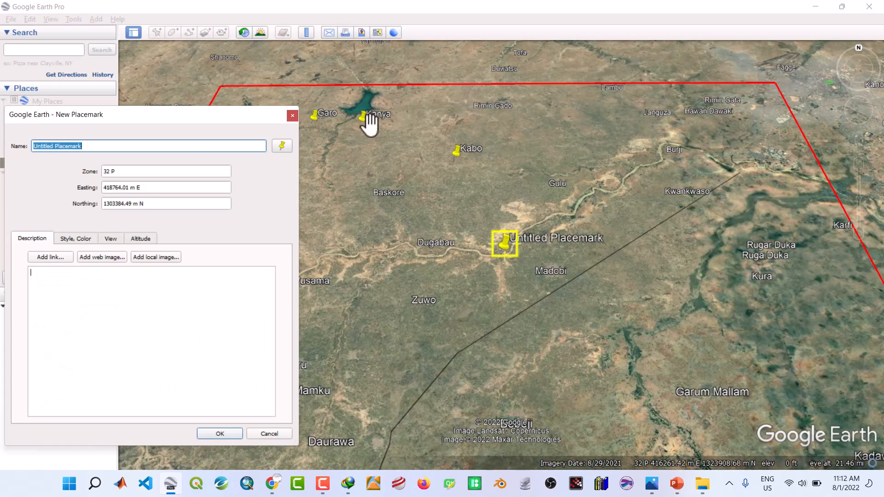
text(Rimin)
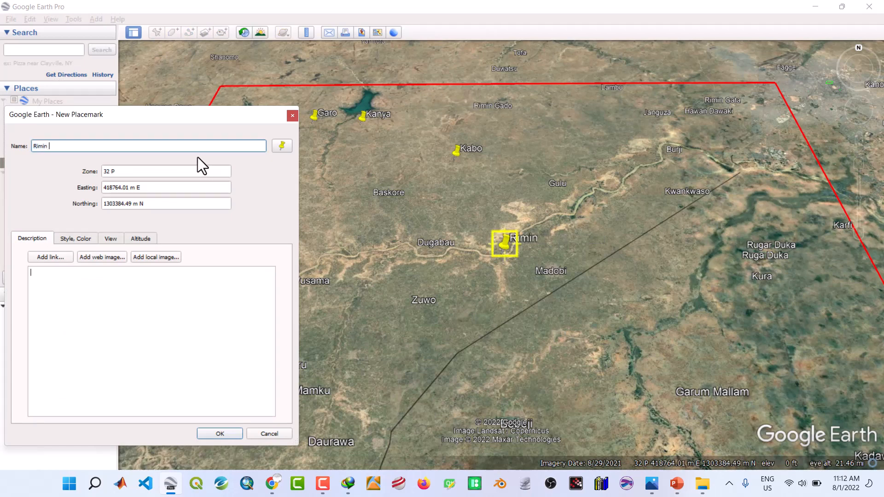
text( Gado)
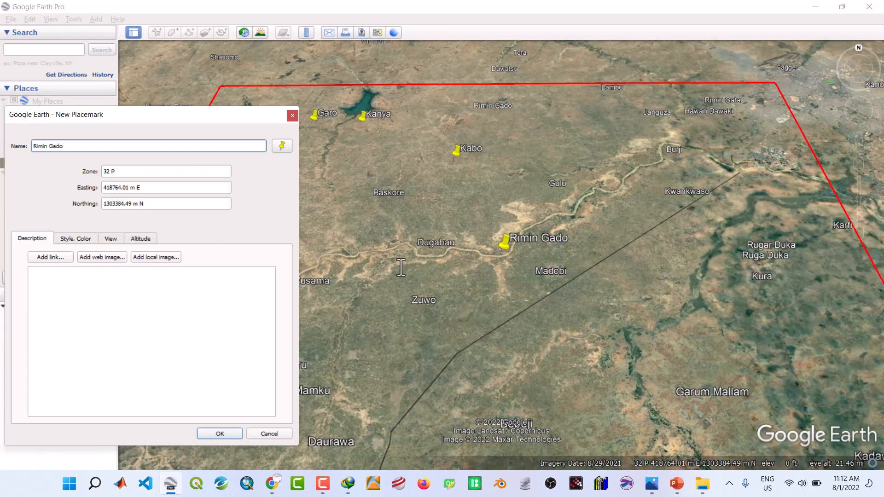
drag(505, 244, 475, 119)
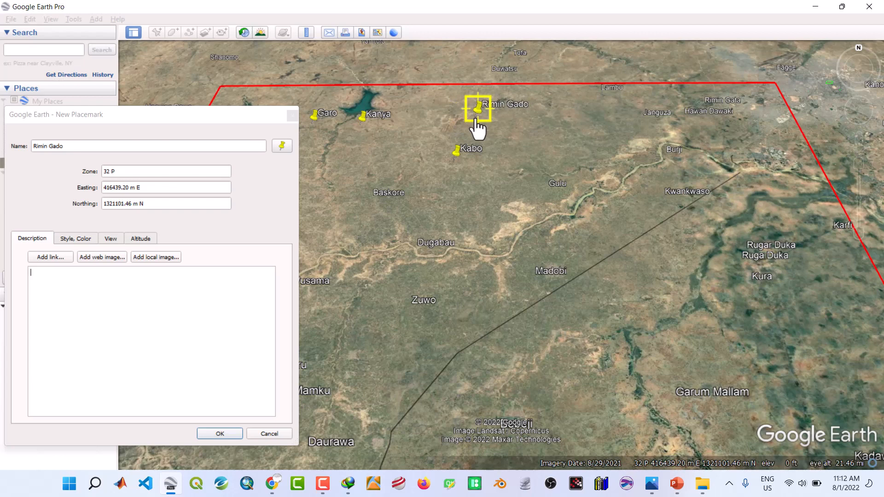
click(226, 433)
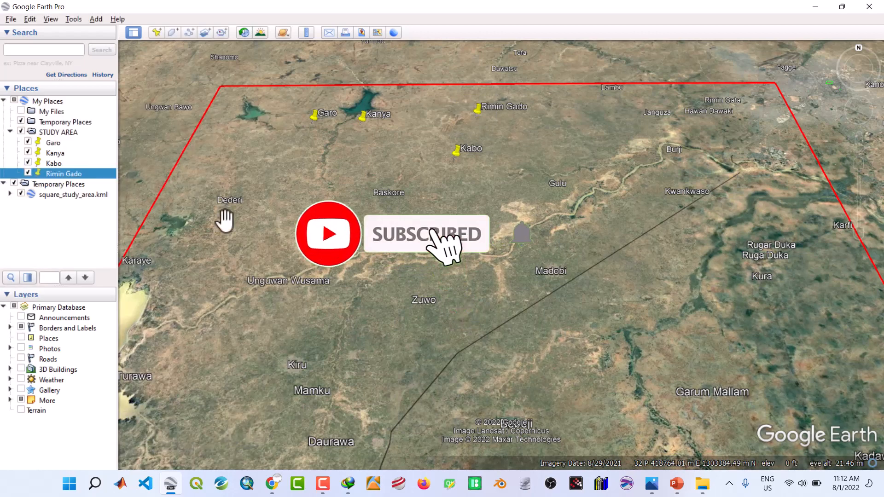
Step: Add a placemark named Rimin Gata in STUDY AREA near the square's northeast corner, about 437921 m E, 1323259 m N
click(156, 34)
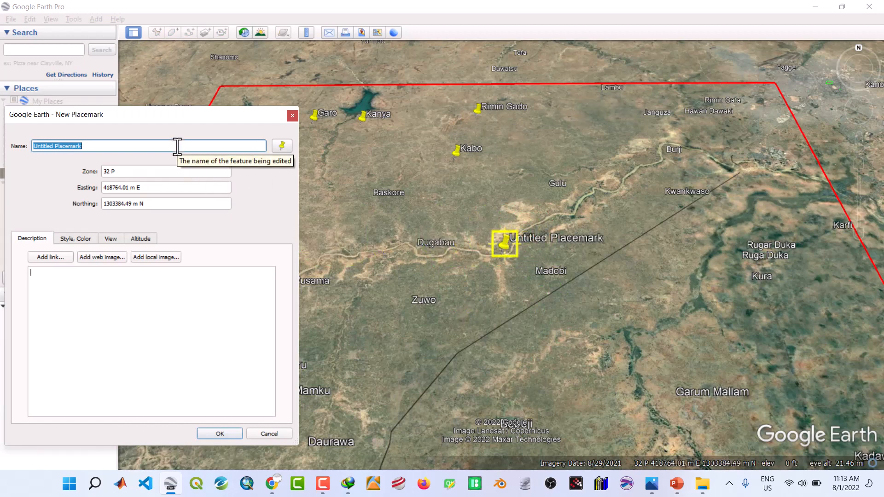
text(Rimi)
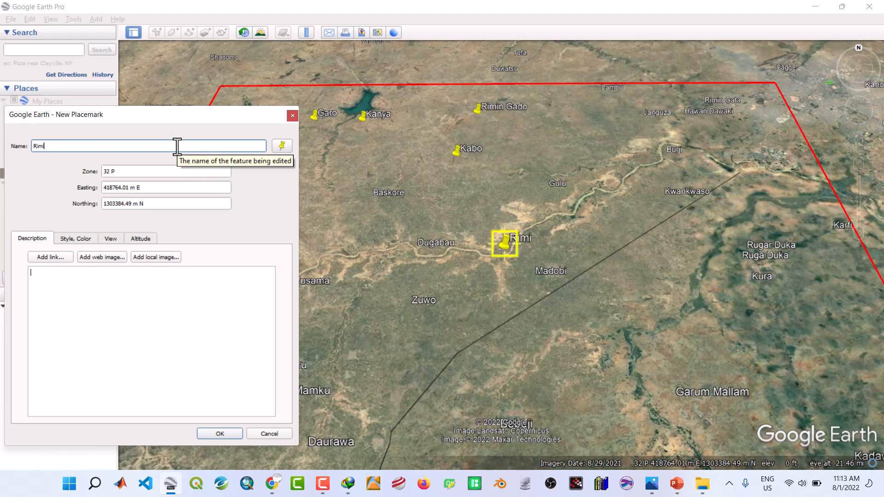
text(n Gata)
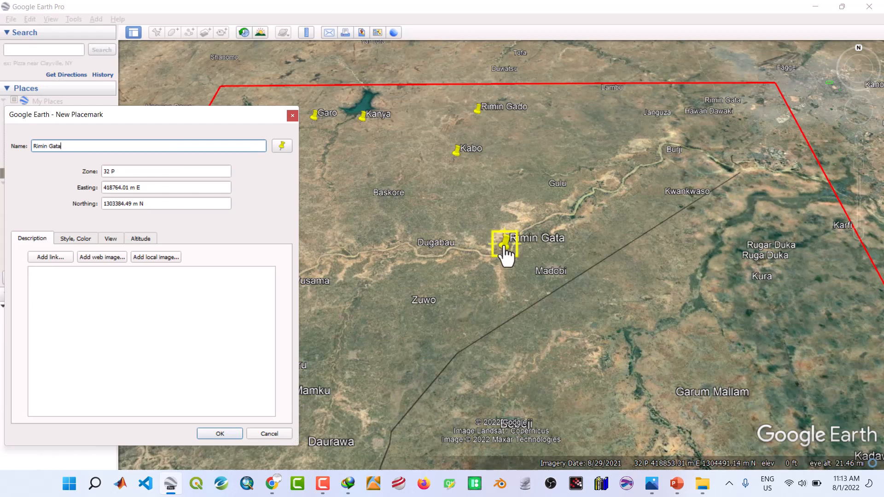
drag(504, 246, 706, 116)
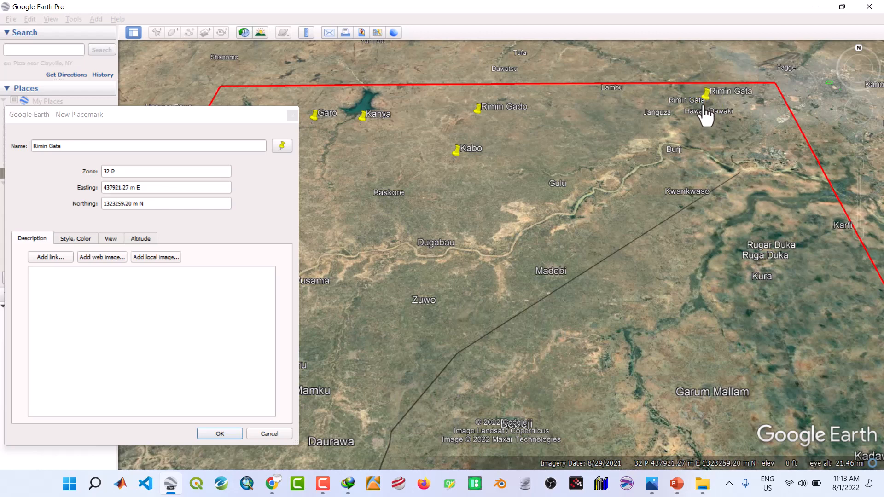
click(225, 433)
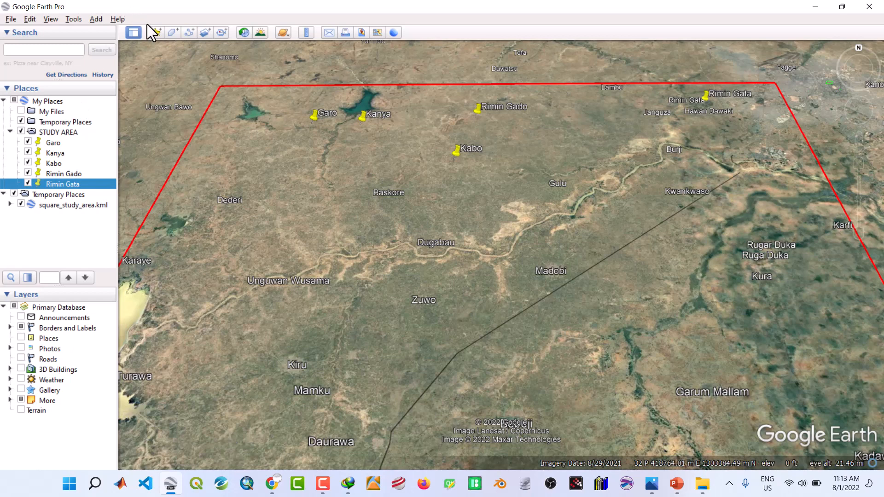
Step: Add a placemark named Gulu in STUDY AREA at the Gulu map label north of the river, about 422058 m E, 1309853 m N
click(156, 33)
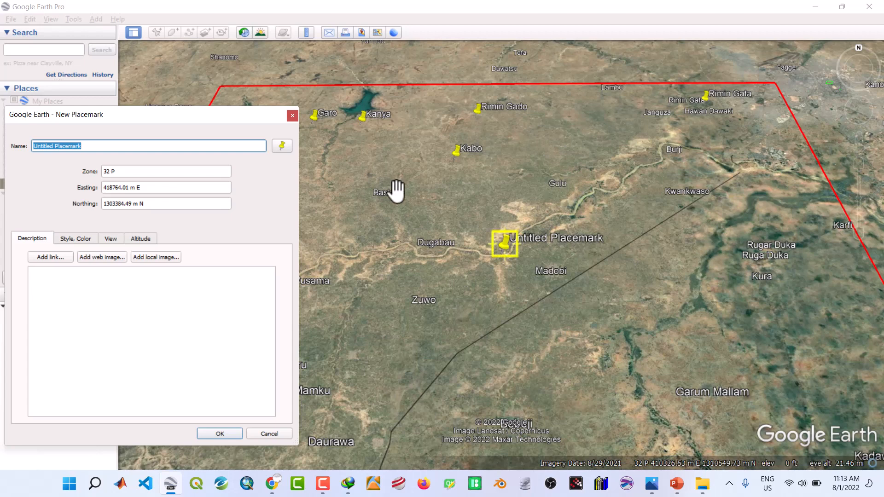
text(Gul)
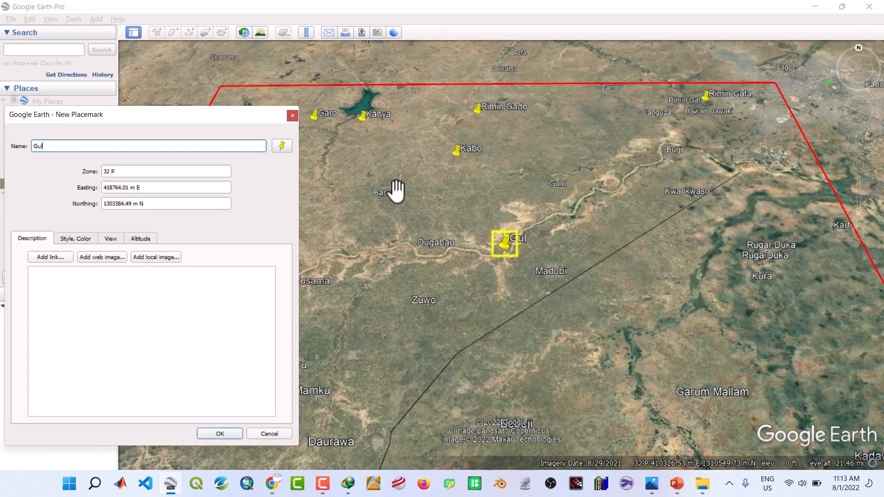
text(u)
drag(505, 255, 545, 209)
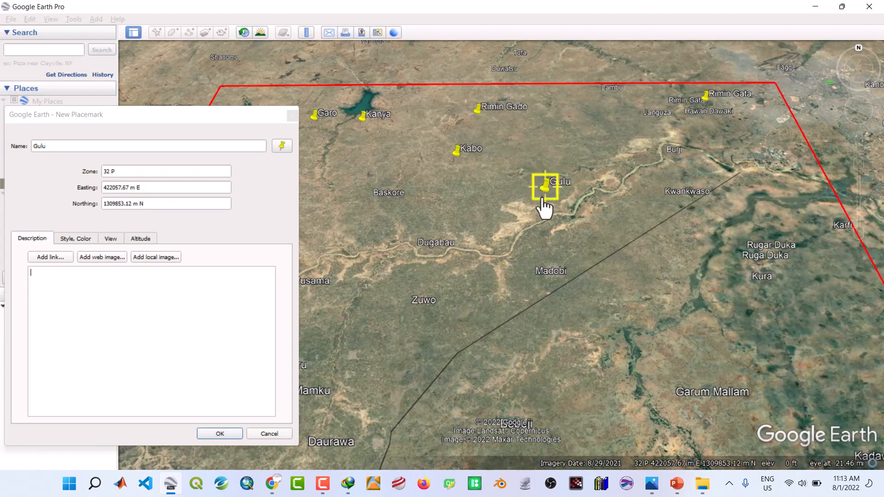
click(231, 431)
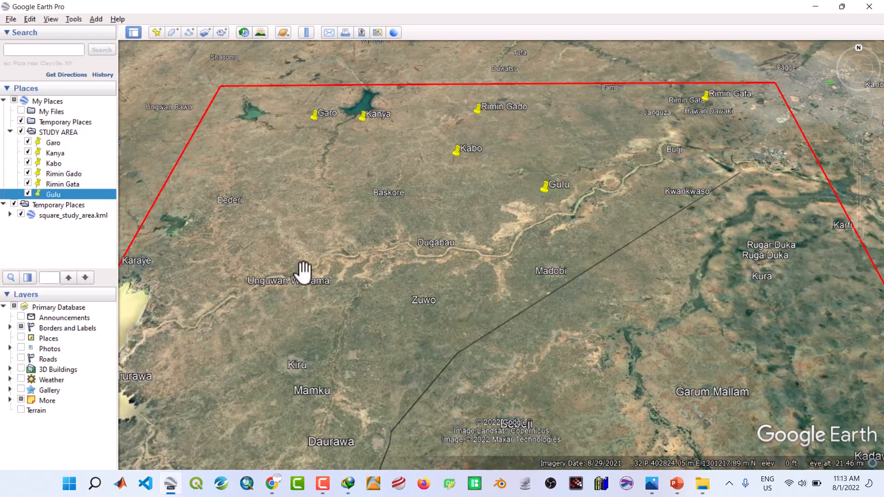
Step: Add a placemark named Madobi in STUDY AREA at its map label south of the river, about 420965 m E, 1300311 m N
click(157, 33)
text(M)
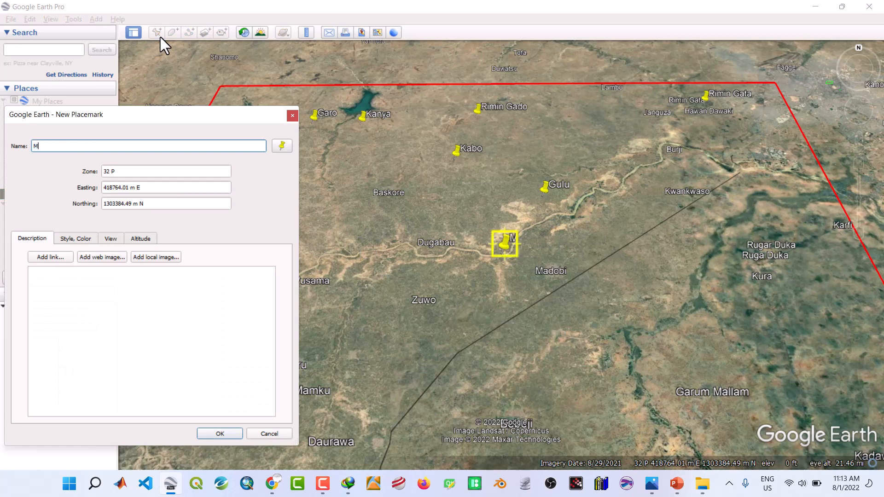
text(adobi)
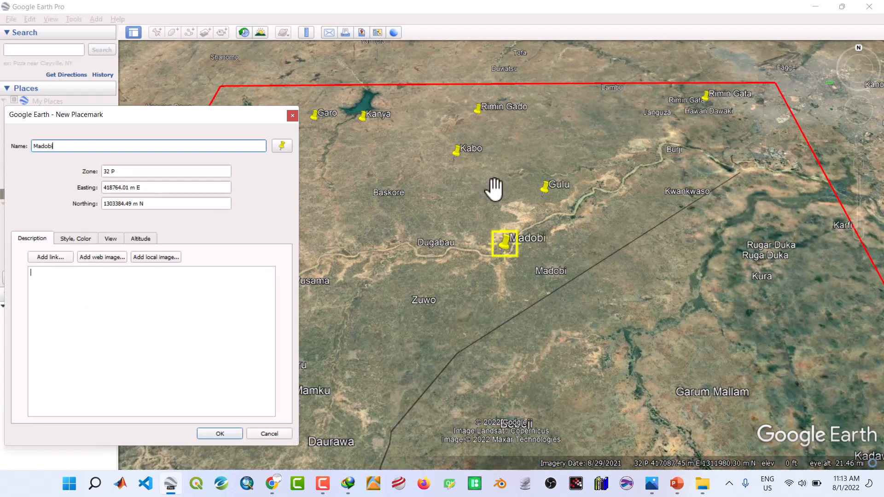
drag(505, 249, 532, 289)
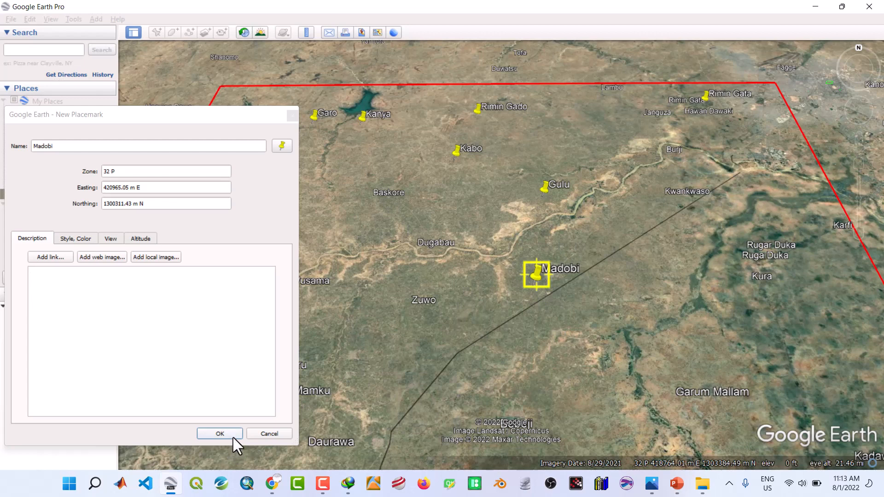
click(220, 434)
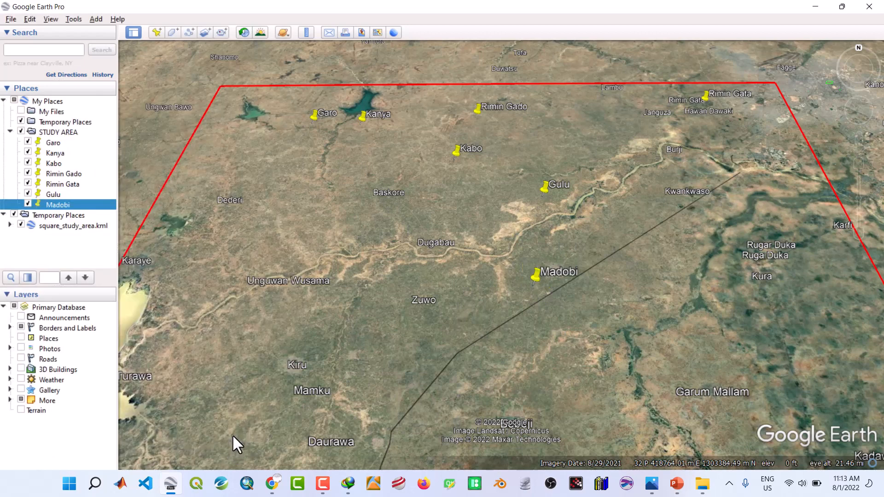
Step: Add a placemark named Zuwo in STUDY AREA at the Zuwo map label, about 412390 m E, 1297571 m N
click(158, 33)
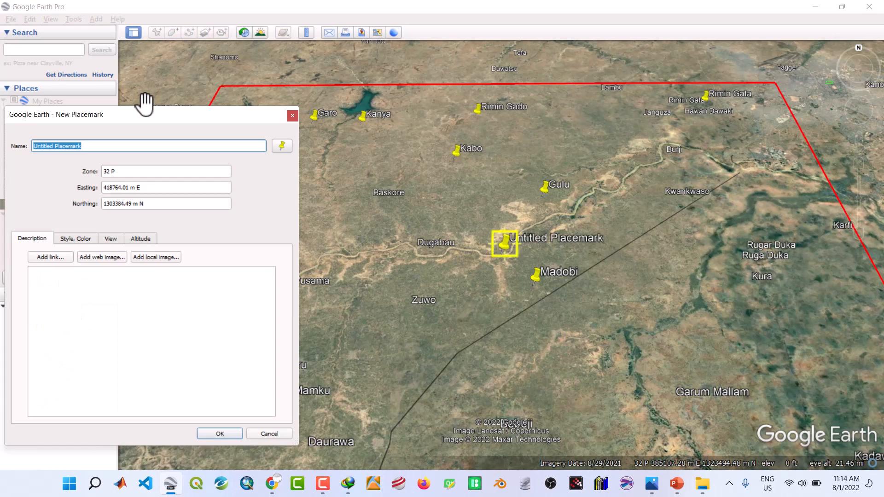
text(Zu)
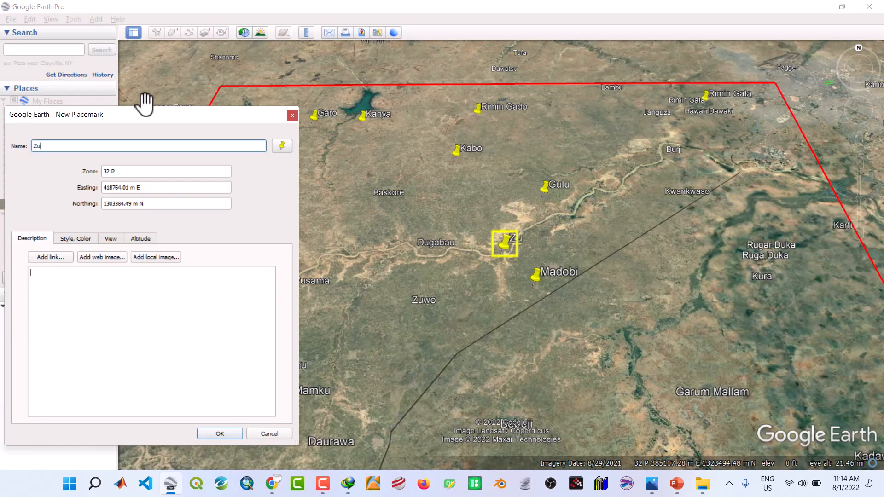
text(wo)
click(504, 247)
drag(504, 249, 410, 329)
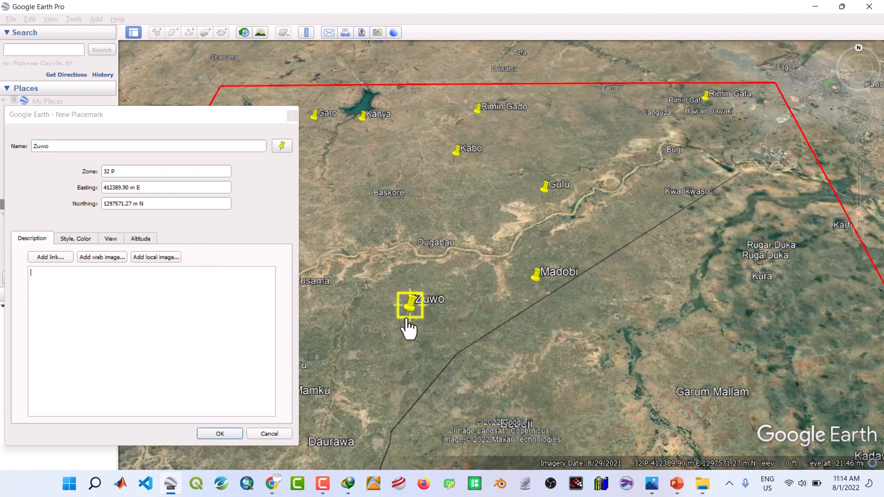
click(224, 435)
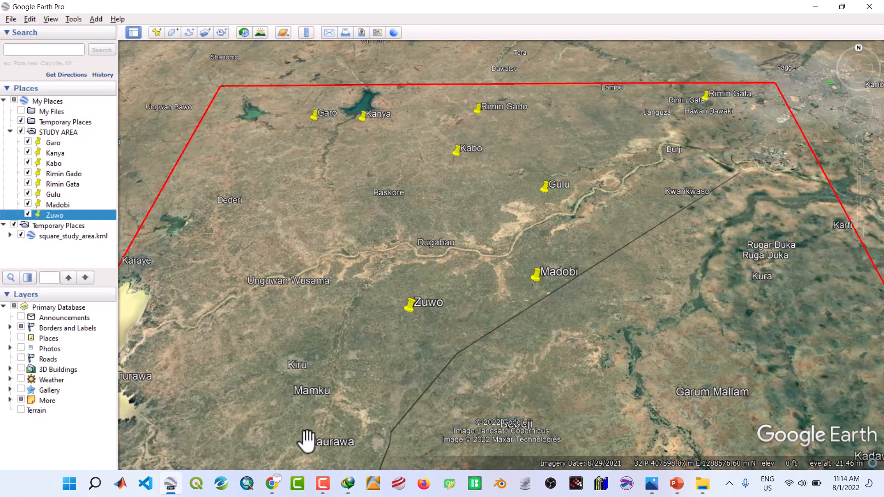
Step: Add a placemark named Daurawa in STUDY AREA at the Daurawa map label, about 407759 m E, 1287308 m N
click(157, 32)
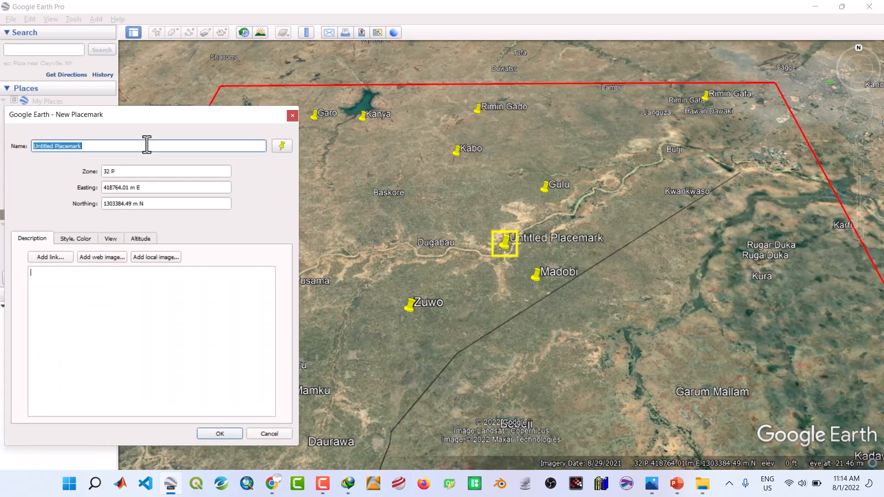
text(D)
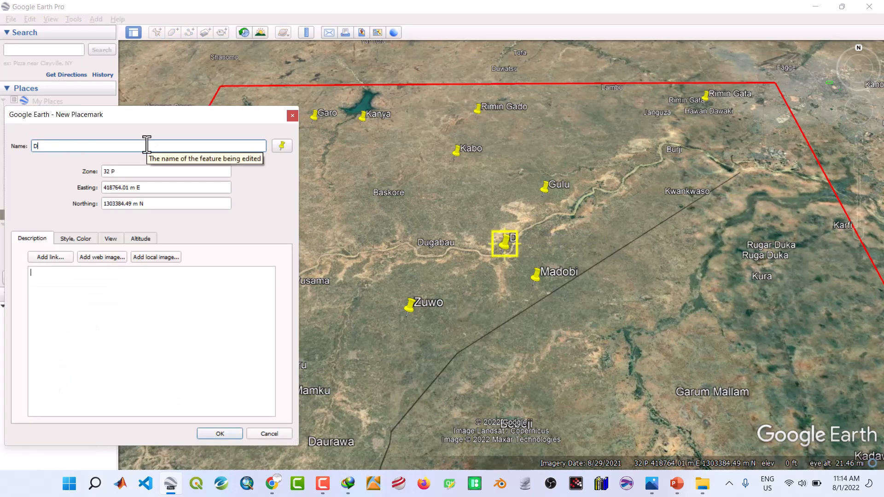
text(aurawa)
drag(514, 255, 308, 471)
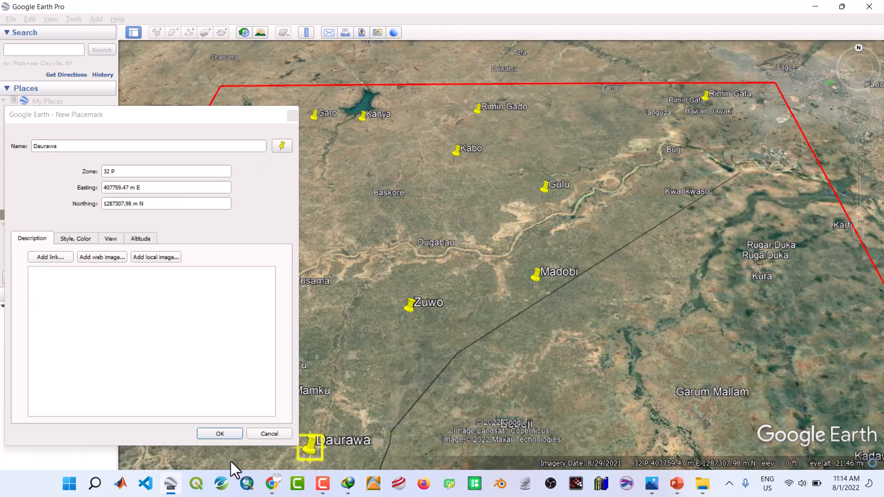
click(205, 436)
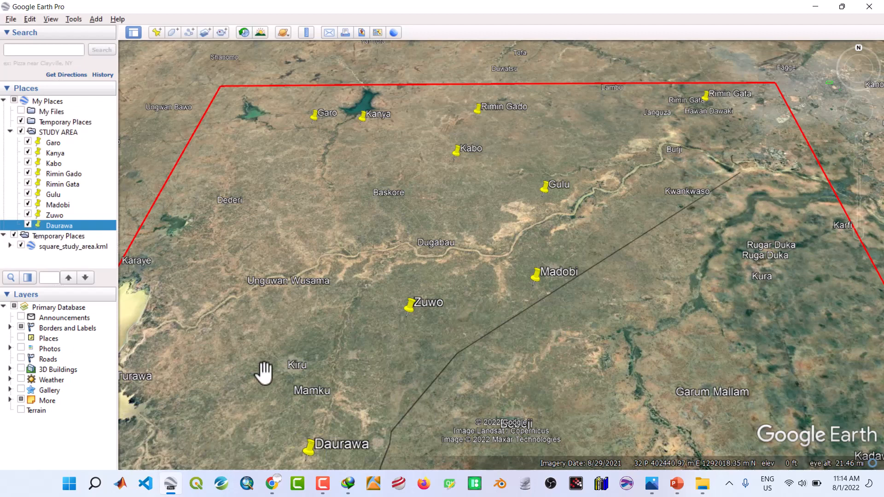
Step: Add a placemark named Kiru in STUDY AREA at the Kiru map label, about 405156 m E, 1292415 m N
click(159, 32)
text(Kiru)
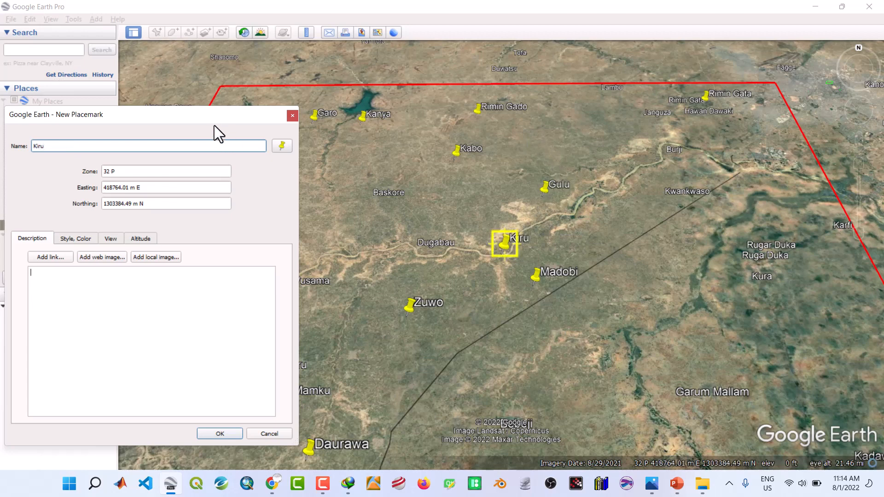
drag(210, 119, 108, 102)
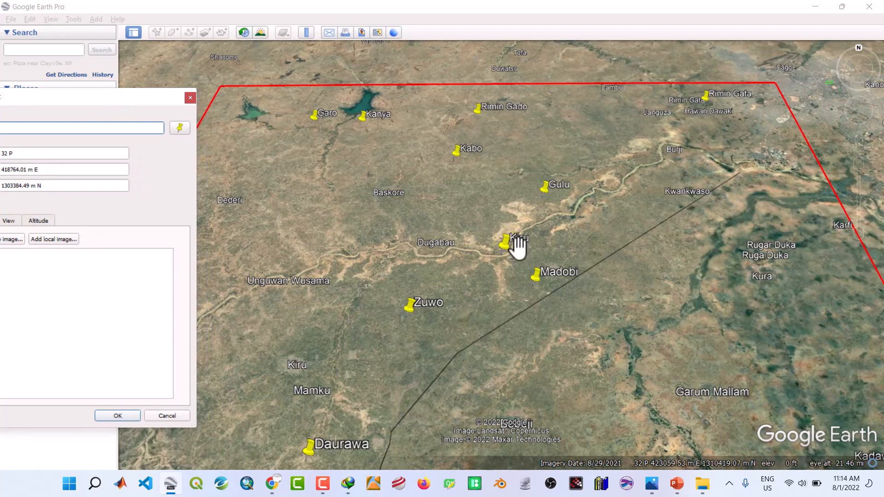
drag(517, 238, 284, 392)
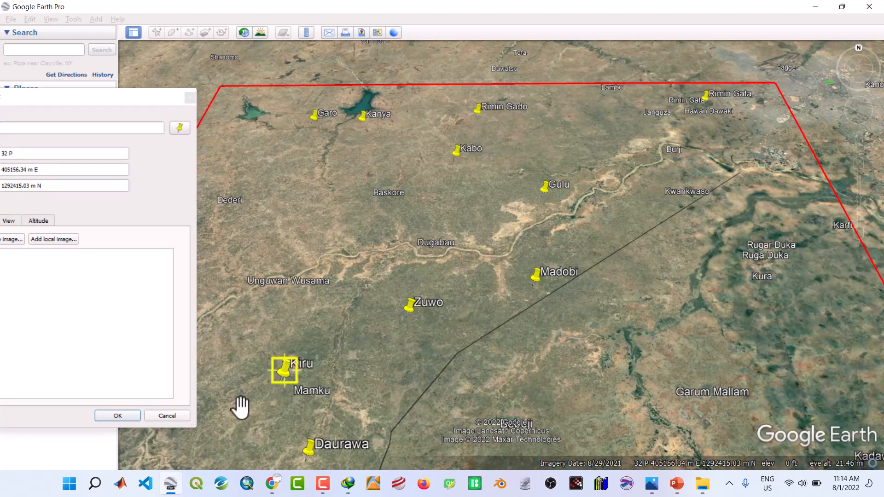
click(122, 417)
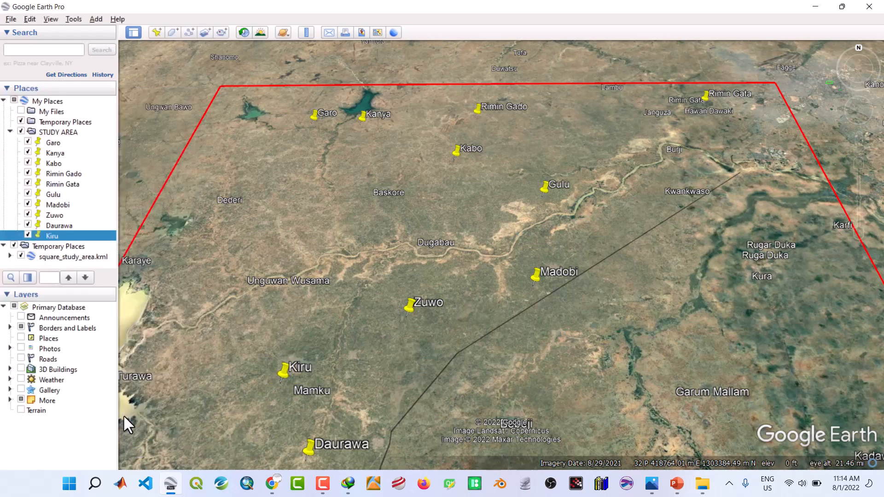
Step: Add a placemark named Mamku in STUDY AREA at its map label just south of Kiru, about 405405 m E, 1290609 m N
click(160, 33)
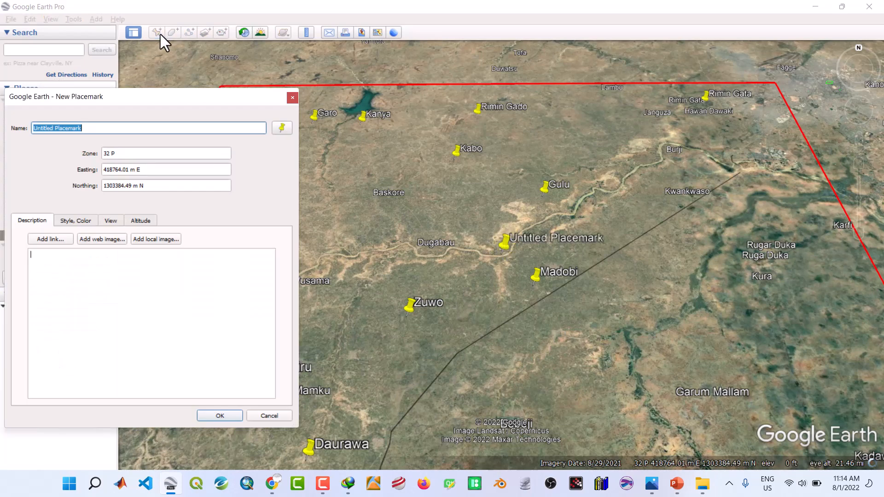
text(Mamku)
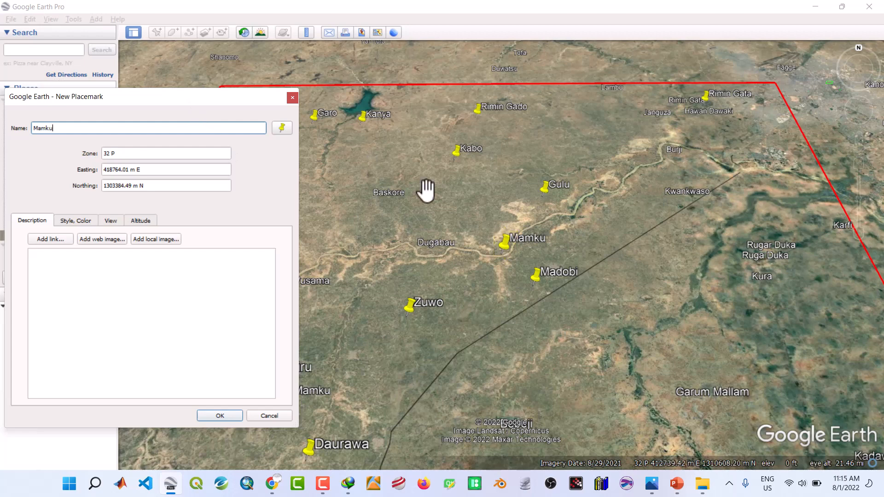
drag(143, 96, 69, 96)
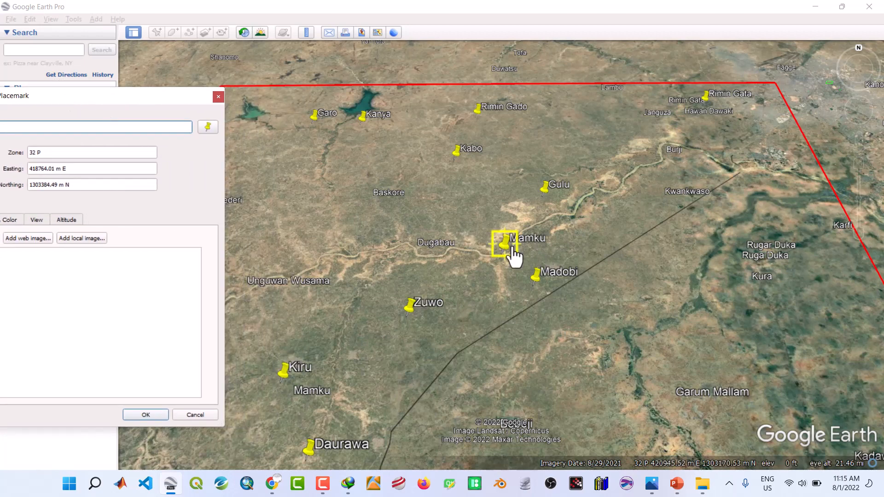
drag(511, 251, 280, 422)
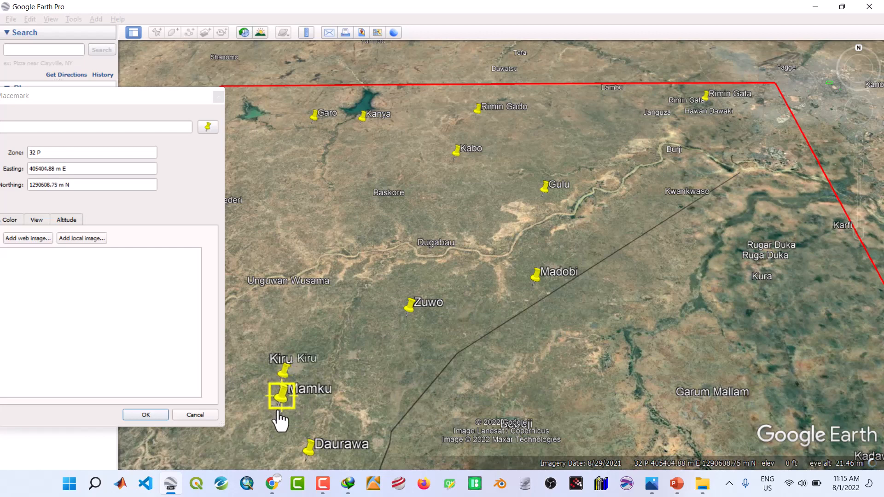
click(155, 416)
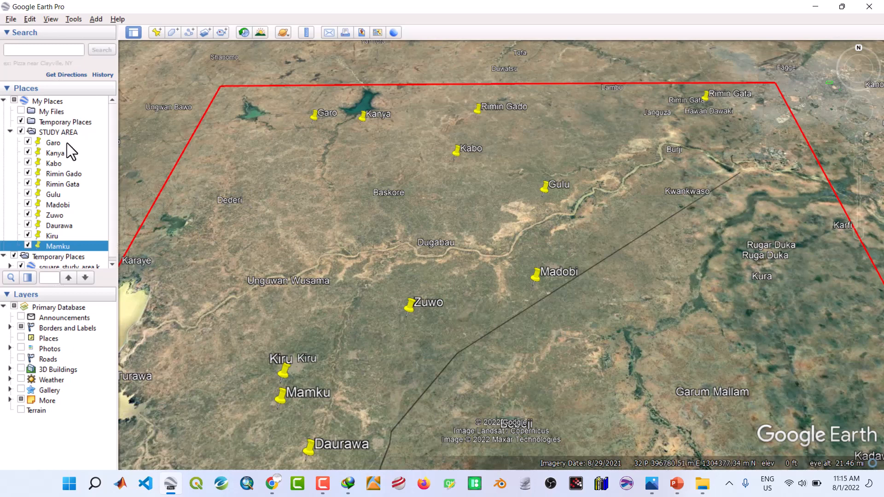
Step: Add a placemark named Dedri in STUDY AREA at the Dederi map label, about 396552 m E, 1307675 m N
click(156, 31)
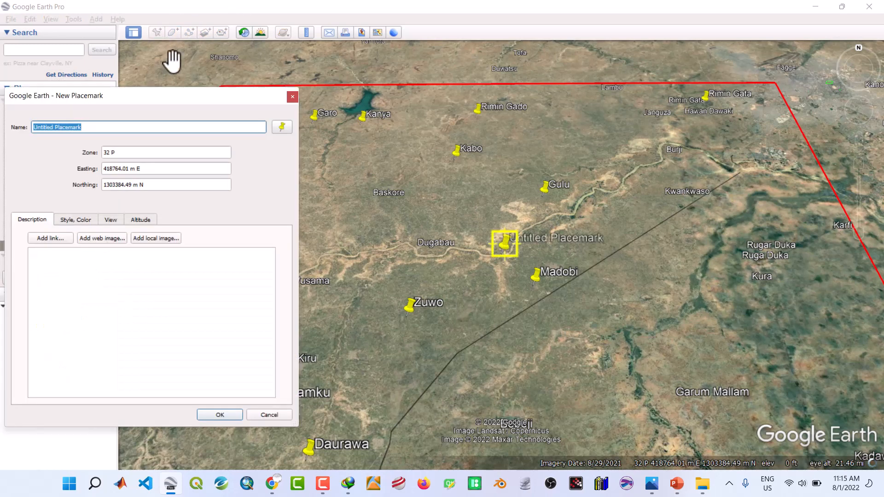
drag(183, 100, 563, 76)
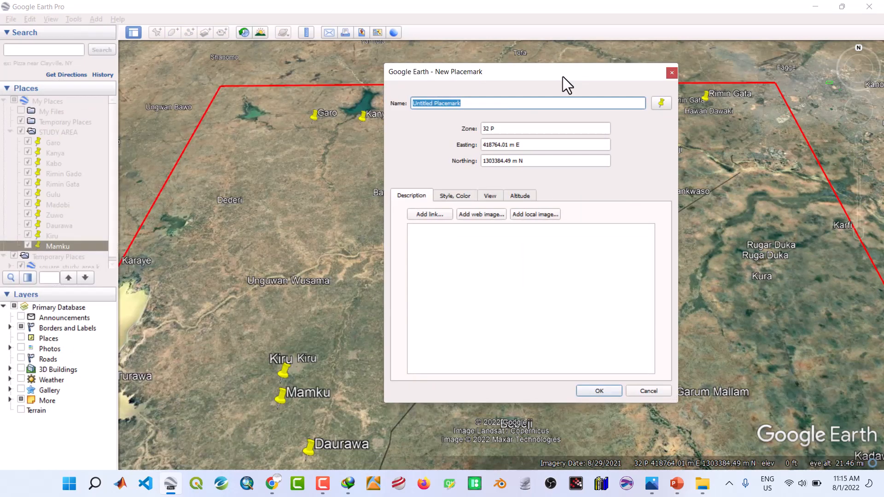
text(Dedri)
drag(499, 68, 696, 132)
click(514, 246)
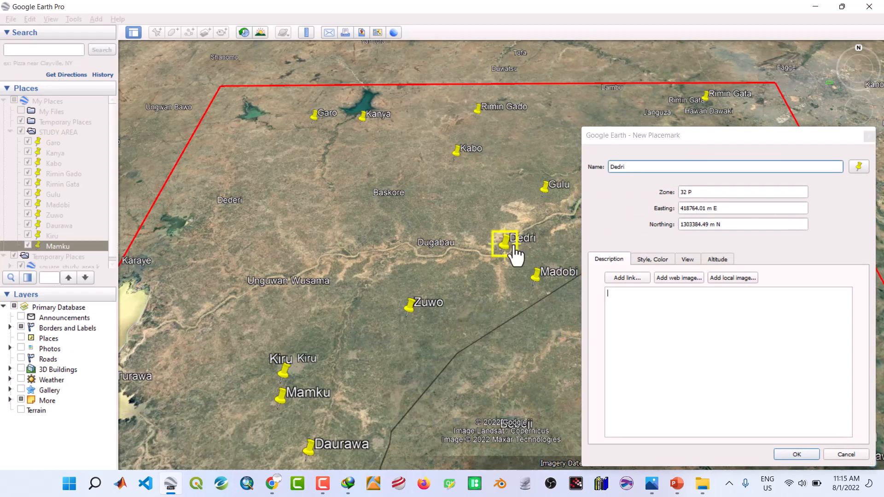
drag(516, 252, 216, 221)
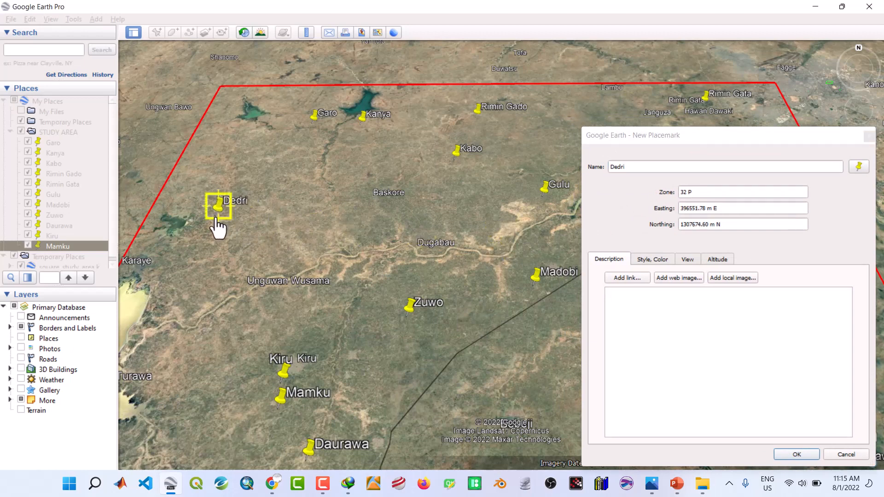
click(788, 452)
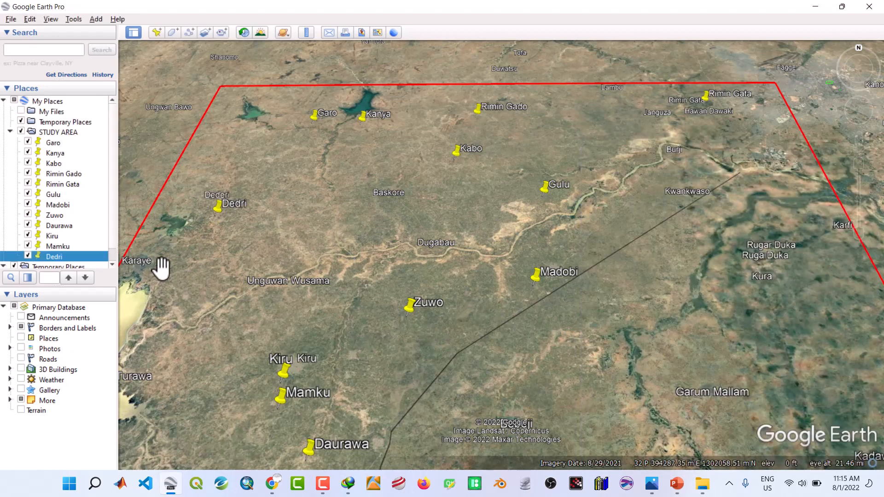
Step: Add a placemark named Karaye in STUDY AREA at its map label on the square's western edge, about 391828 m E, 1301296 m N
click(159, 32)
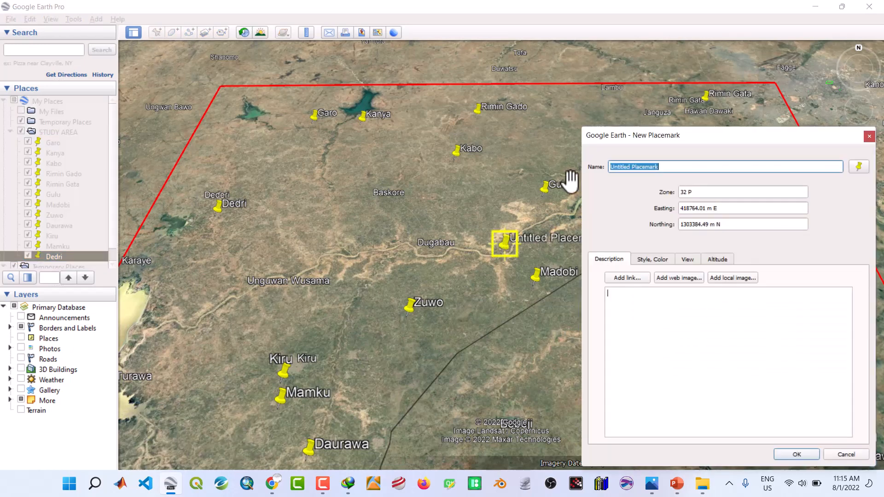
text(Kar)
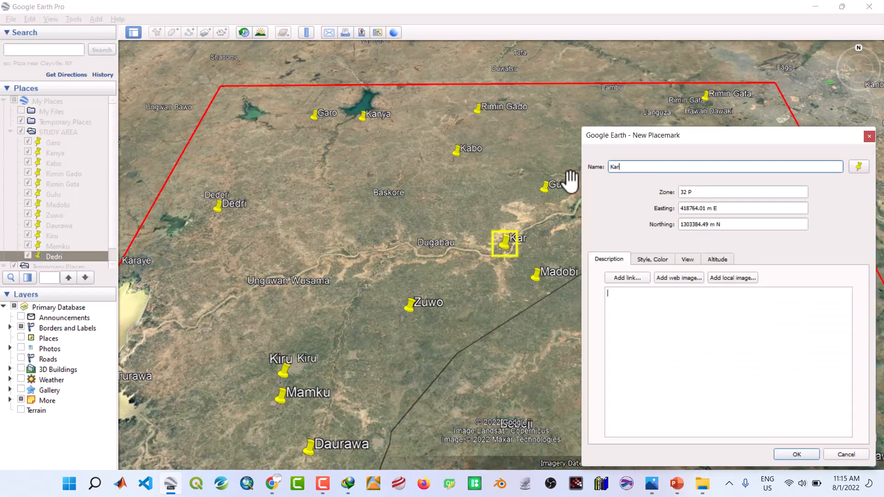
text(aye)
drag(505, 248, 121, 281)
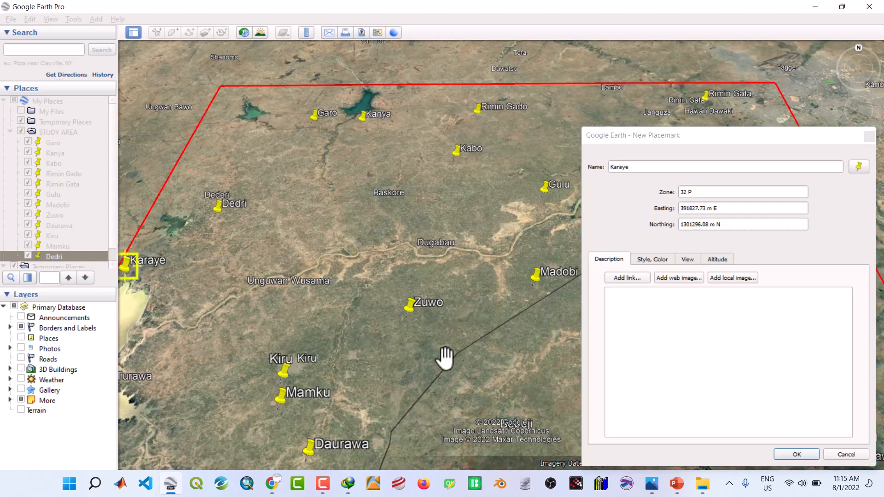
click(781, 453)
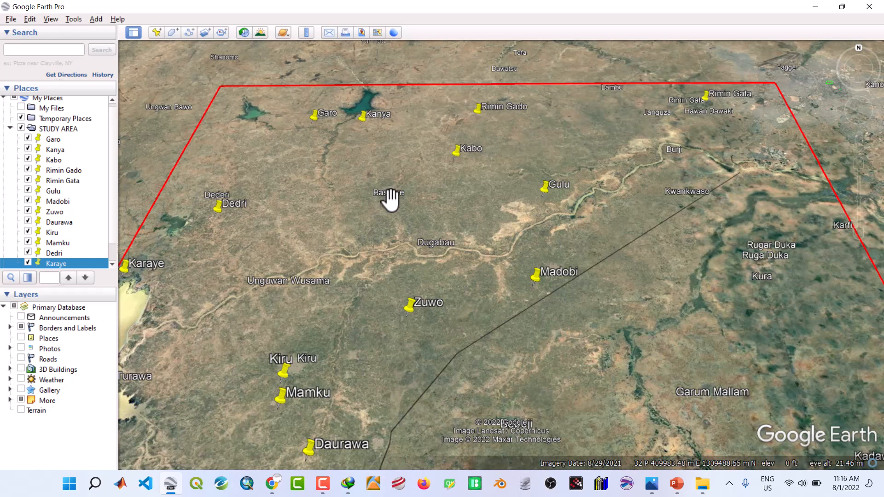
Step: Add a placemark named Baskore in STUDY AREA at the Baskore map label, about 408518 m E, 1308805 m N
click(157, 30)
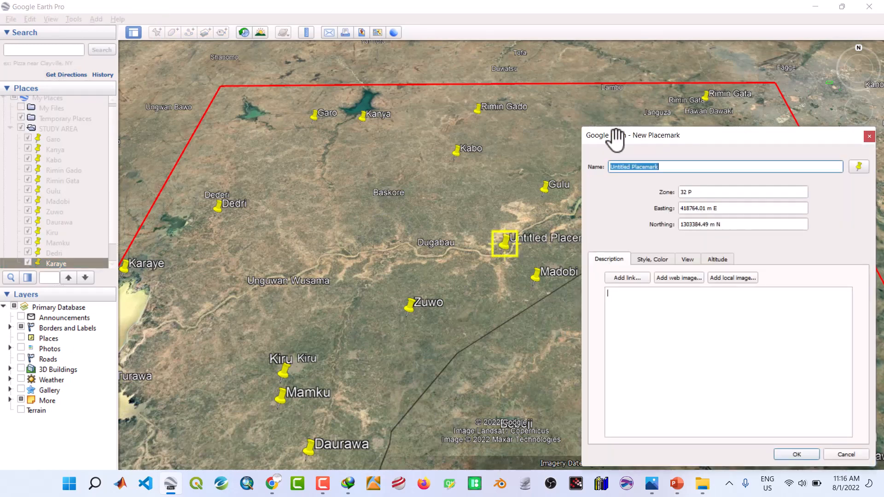
text(Ba)
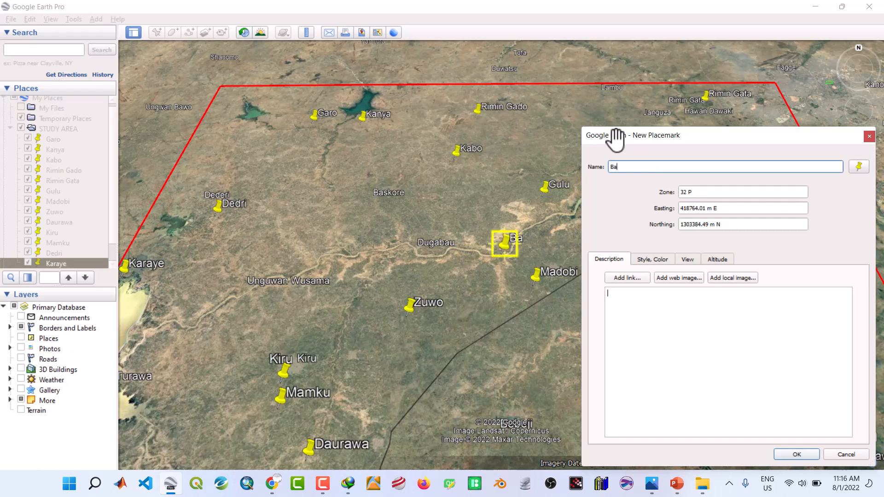
text(skp)
text(re)
click(506, 248)
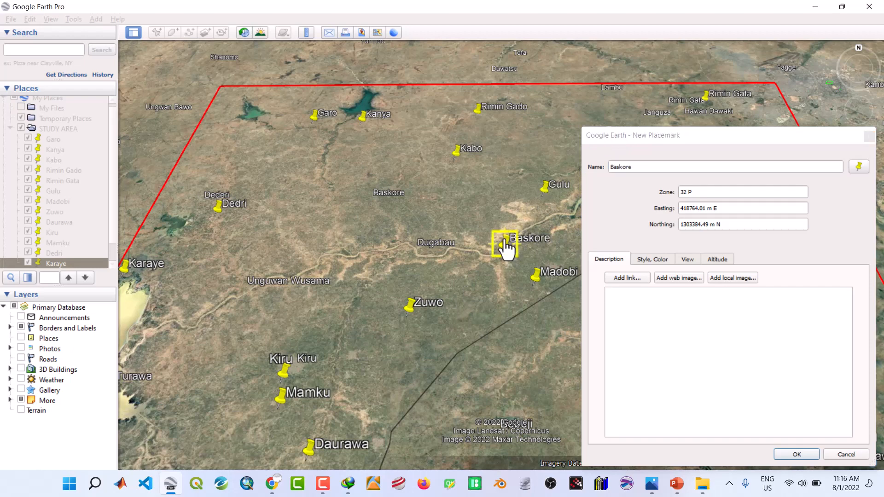
drag(507, 248, 374, 218)
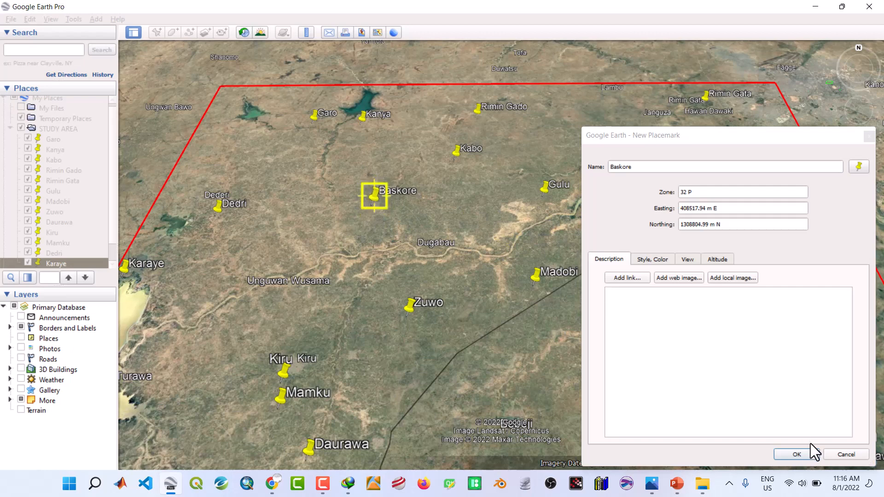
click(797, 454)
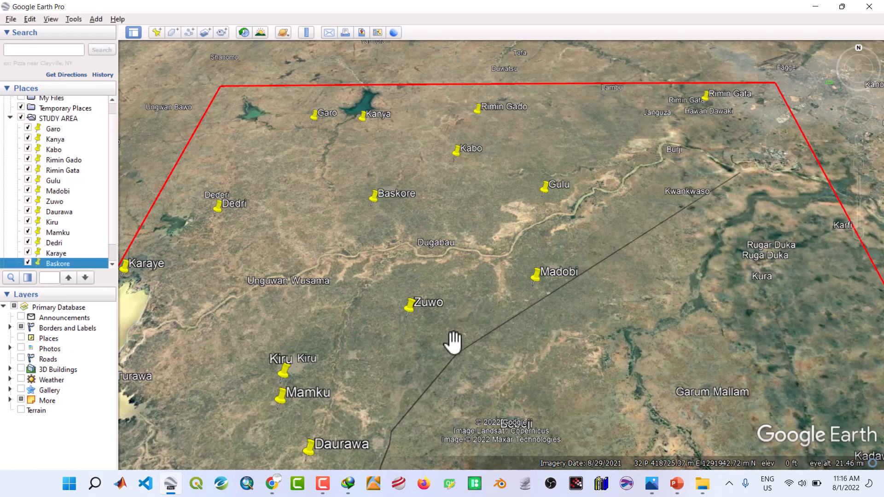
Step: Add a placemark named Dugabau in STUDY AREA at the Dugabau map label, about 412655 m E, 1302973 m N
click(155, 31)
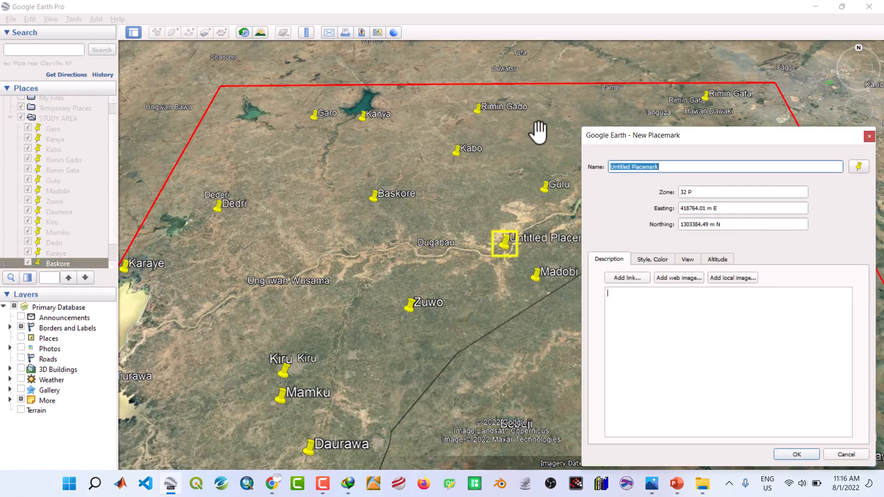
text(Dug)
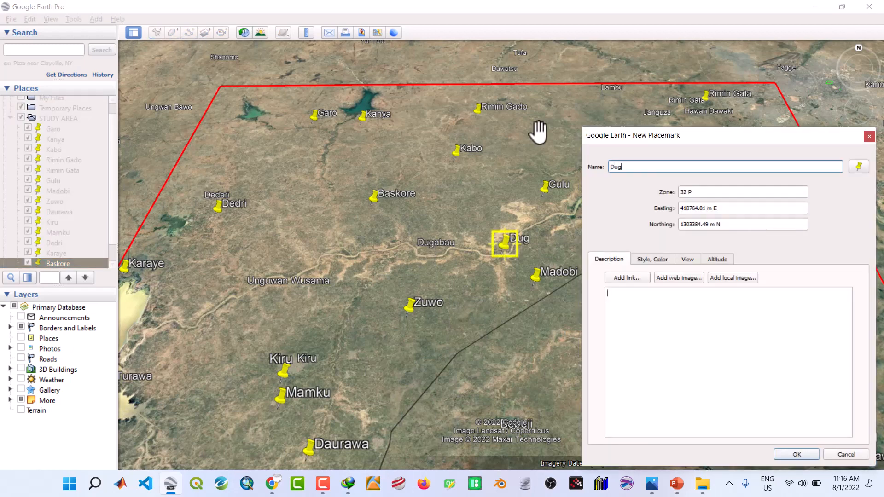
text(a)
key(Tab)
text(bau)
drag(510, 253, 419, 272)
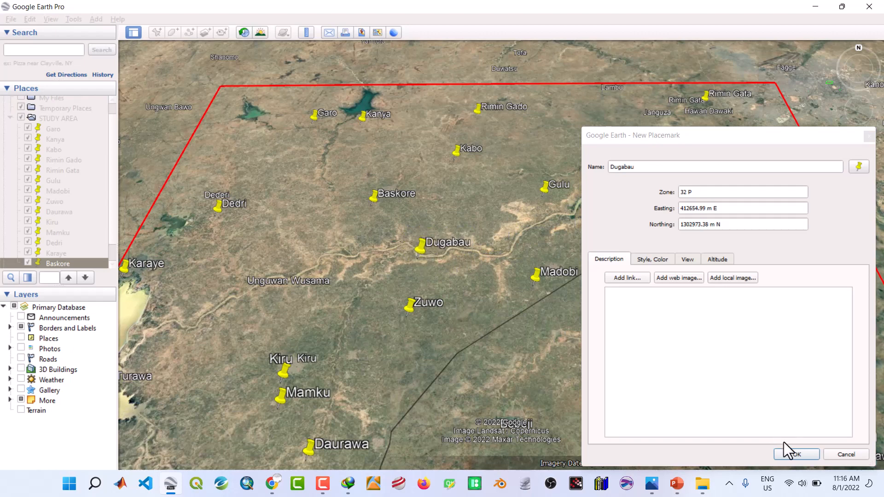
click(787, 455)
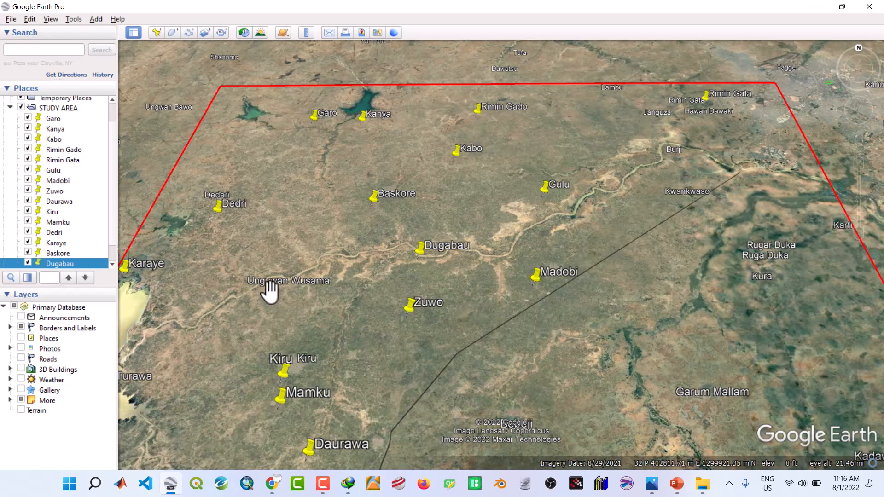
Step: Add a placemark named Unguwan Wusama in STUDY AREA at its map label west of Zuwo, about 401110 m E, 1299563 m N
click(157, 32)
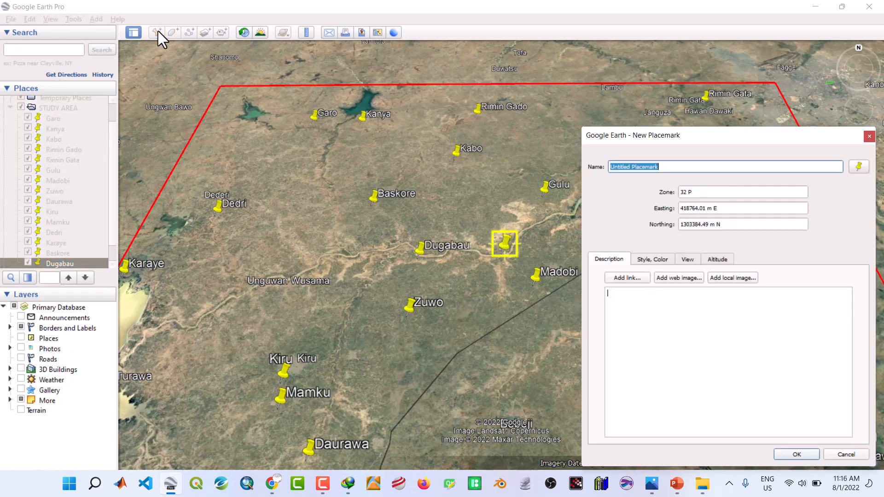
text(U)
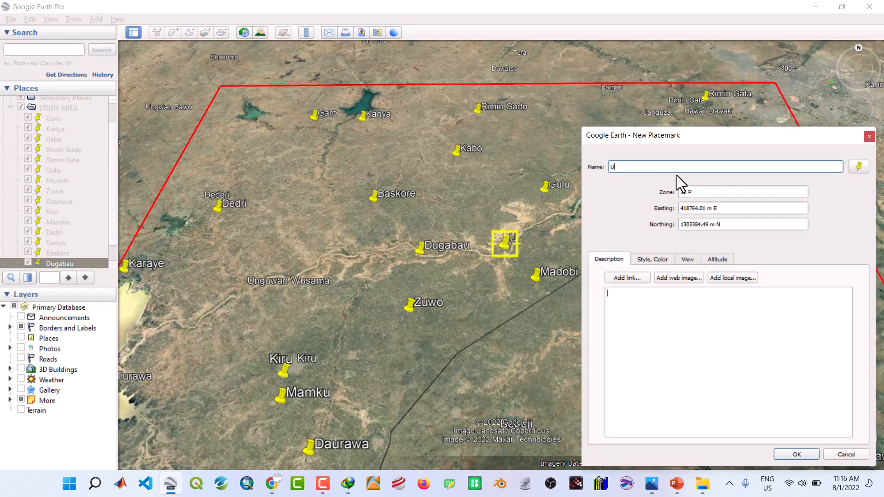
text(nguw)
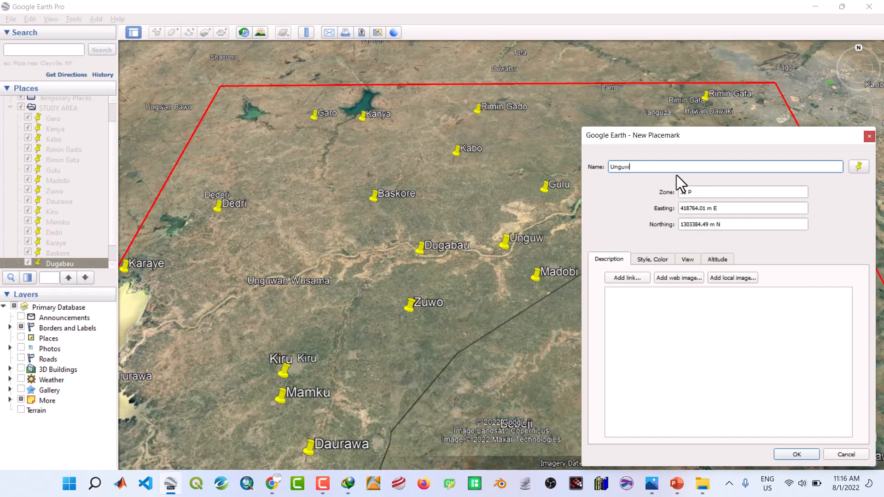
text(an)
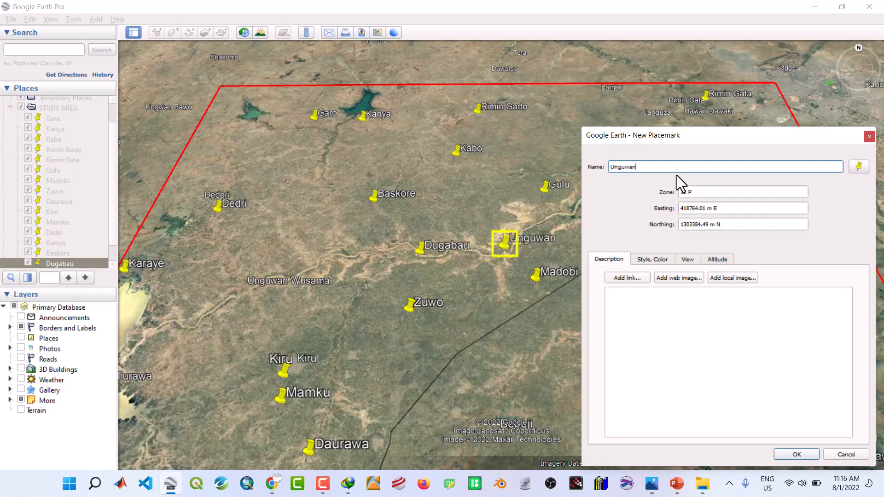
text( W)
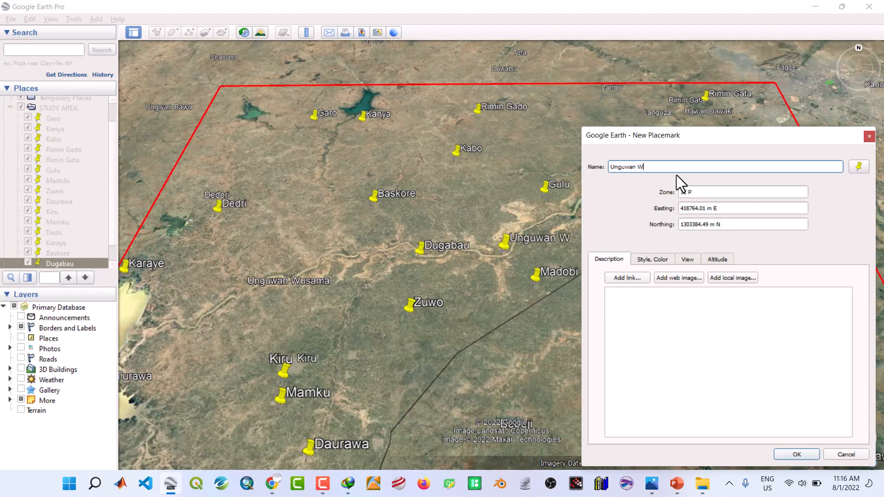
text(usama)
drag(510, 245, 247, 298)
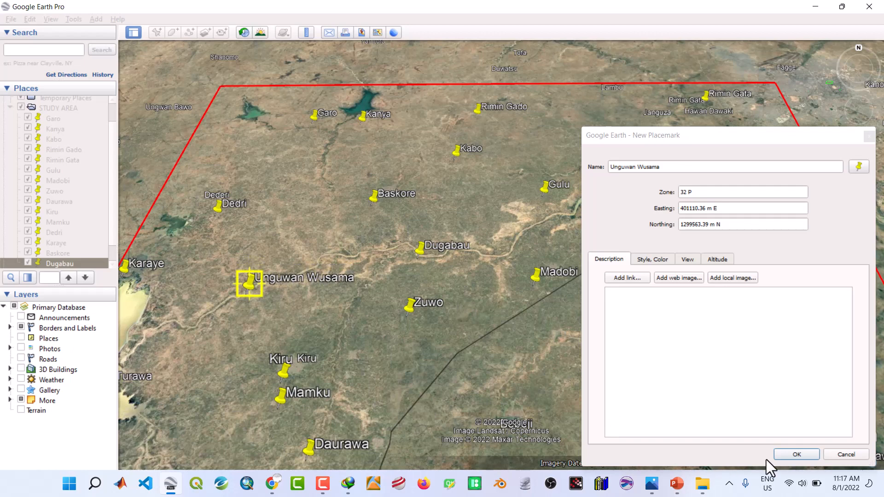
click(796, 455)
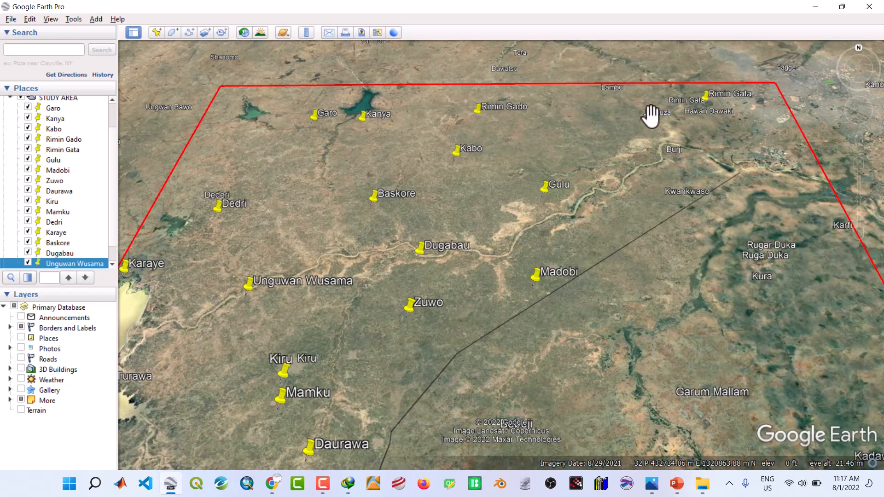
Step: Add a placemark named Janguza in STUDY AREA at its map label southwest of Rimin Gata, about 431311 m E, 1319852 m N
click(158, 32)
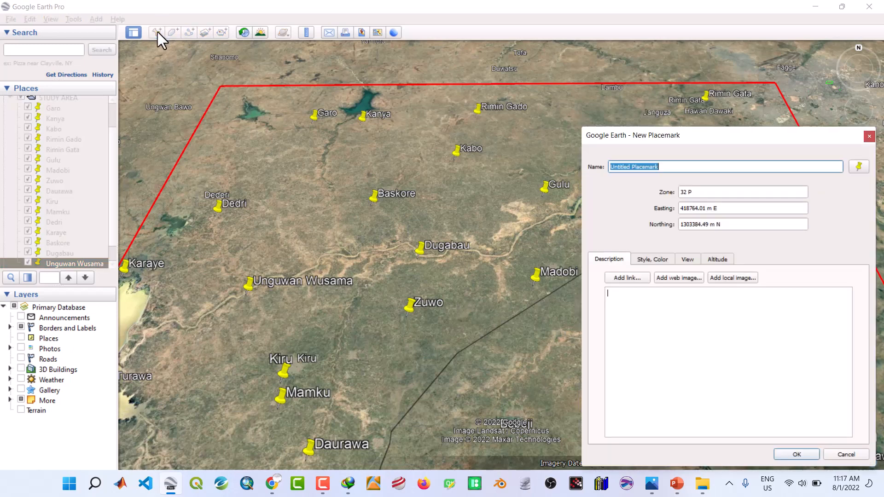
drag(650, 136, 440, 159)
text(J)
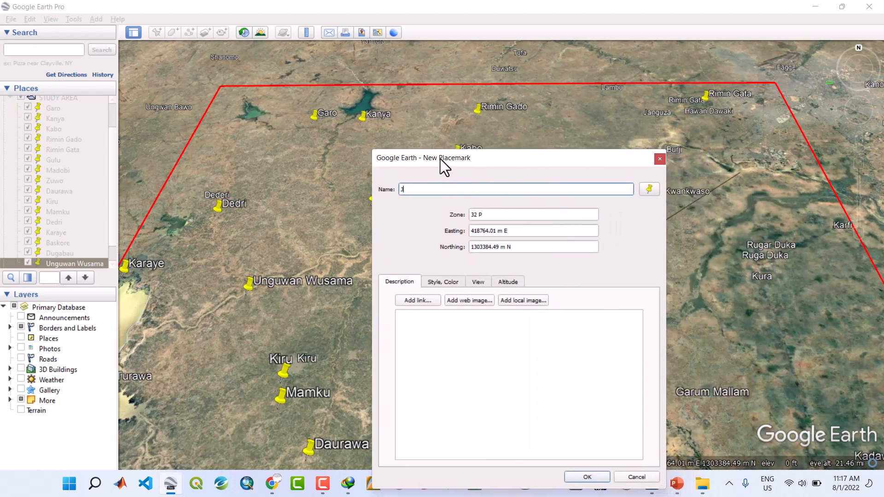
text(anguza)
drag(432, 160, 142, 169)
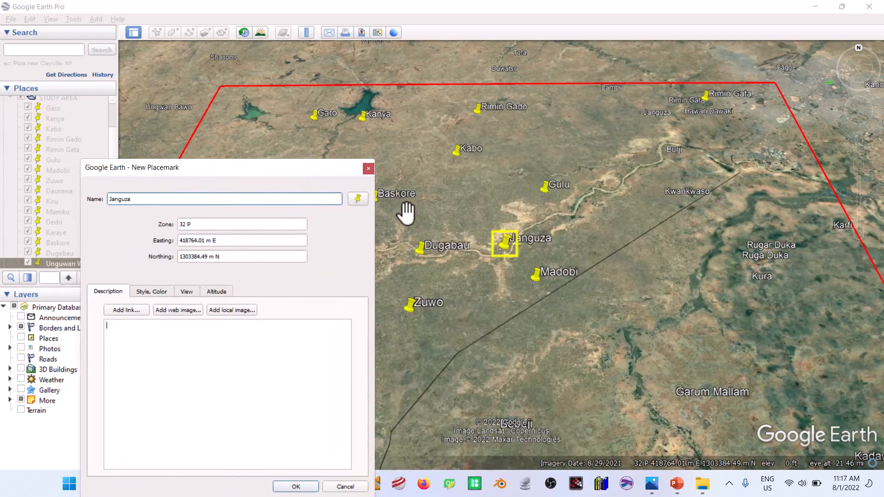
drag(507, 248, 641, 137)
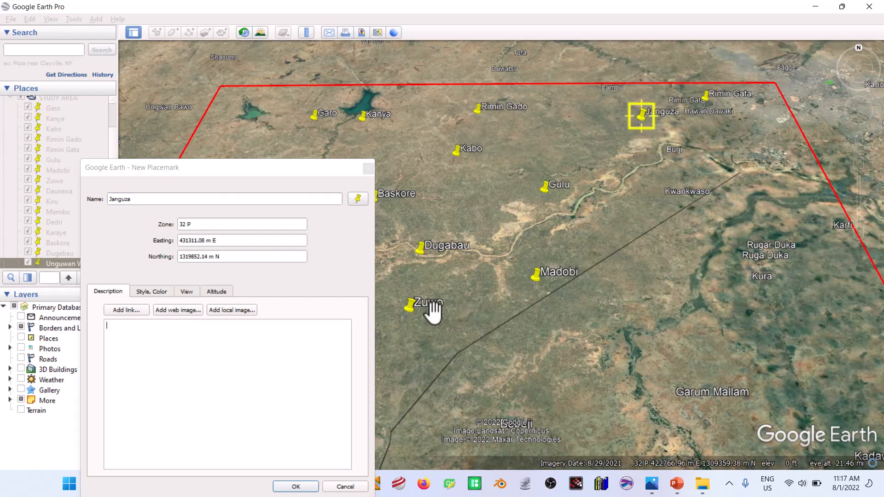
click(296, 487)
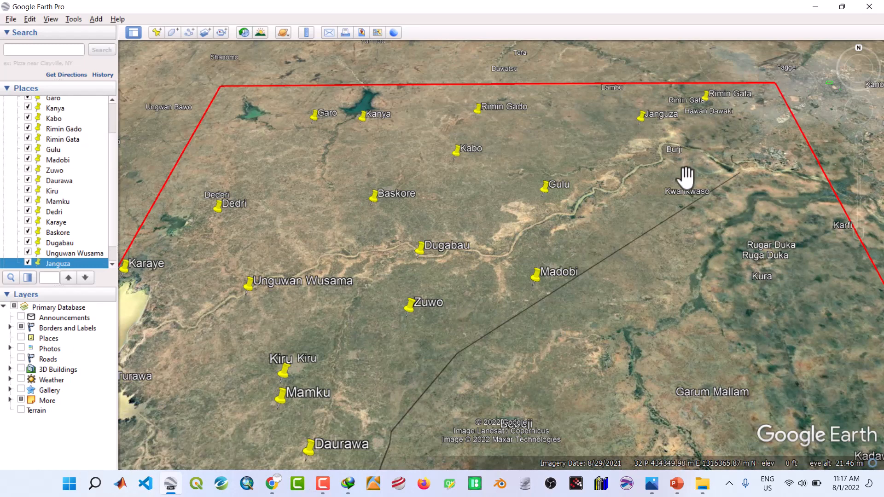
Step: Add a placemark named Burji in STUDY AREA at the Burji map label, about 432041 m E, 1314322 m N
click(160, 34)
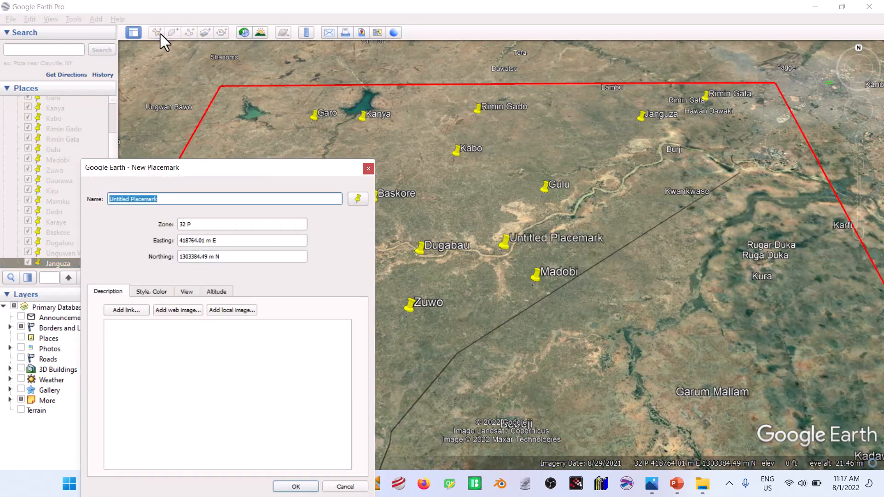
text(Bur)
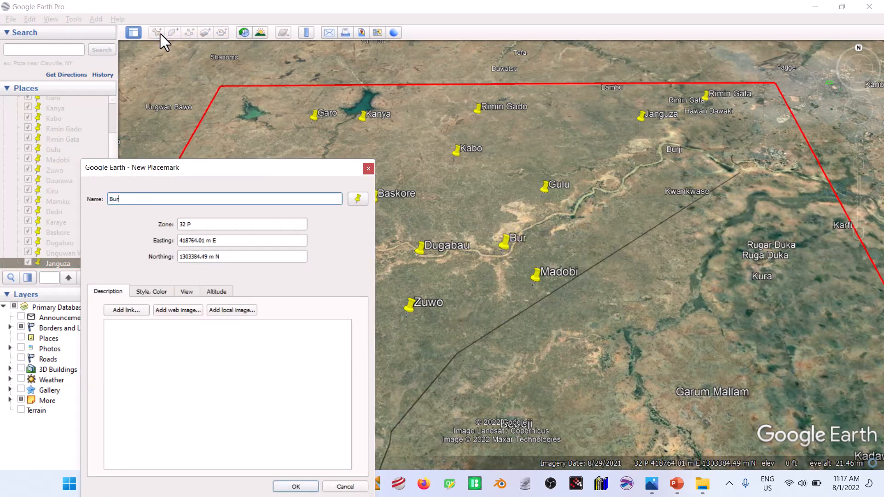
text(ji)
drag(507, 245, 660, 173)
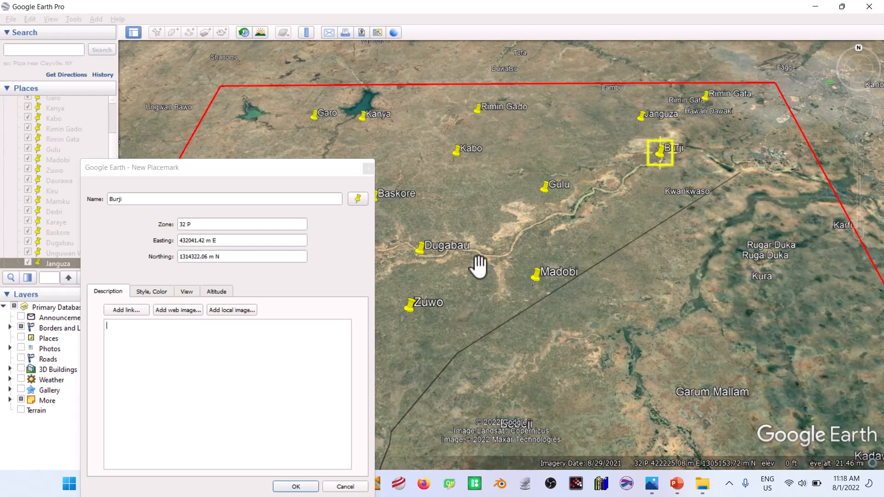
click(291, 486)
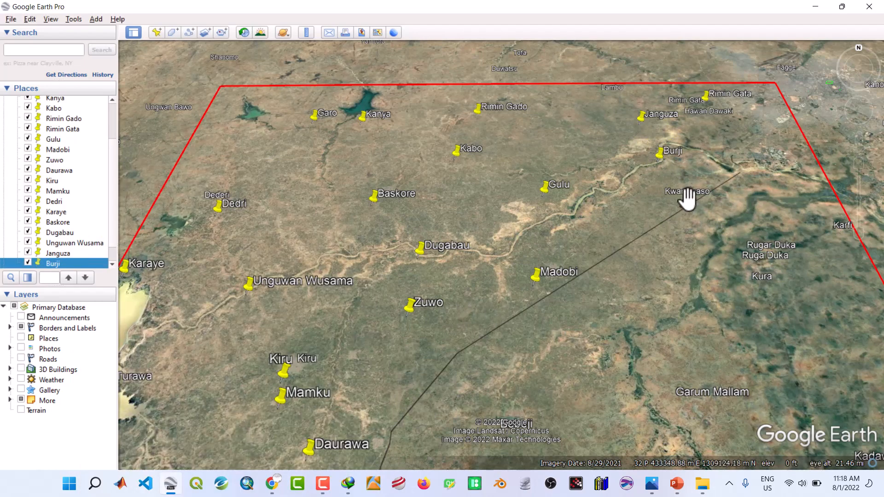
Step: Add a placemark named Kwankwaso in STUDY AREA at its map label south of Burji, about 431507 m E, 1308782 m N
click(155, 31)
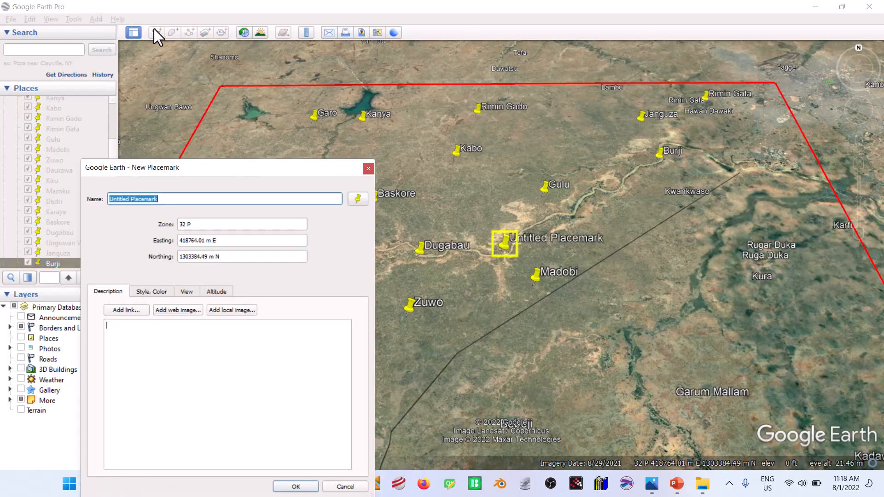
text(Kwankwaso)
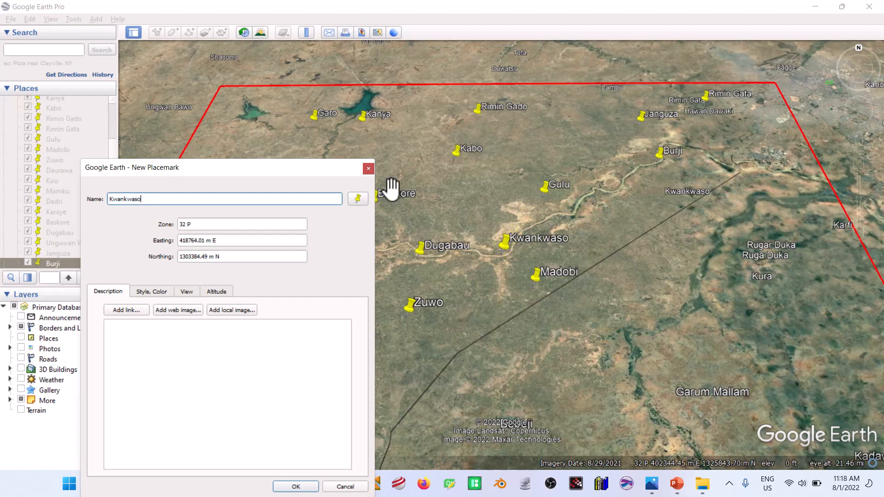
drag(508, 254, 665, 217)
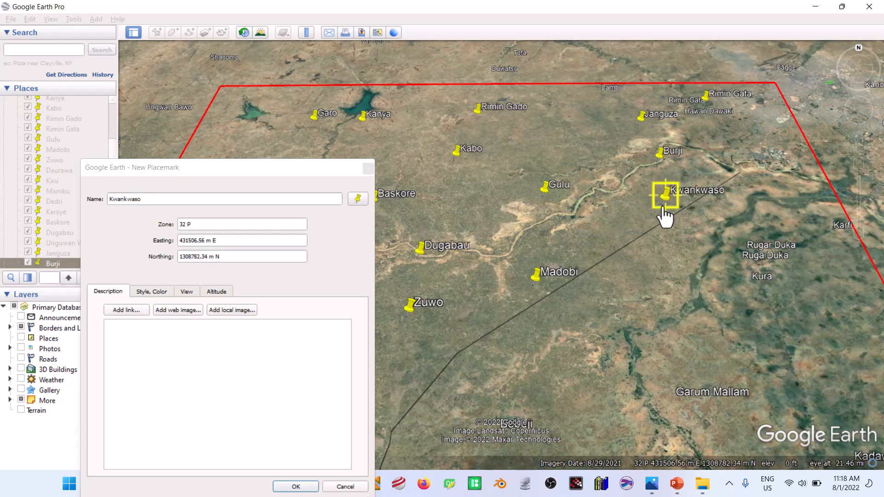
click(296, 487)
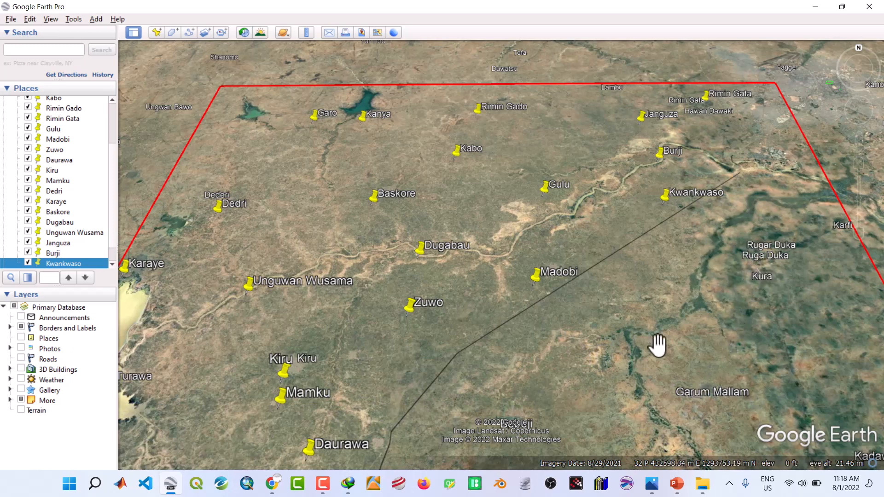
Step: Add a placemark named Garum Mallam in STUDY AREA at the Garum Mallam map label, about 429196 m E, 1290554 m N
click(157, 37)
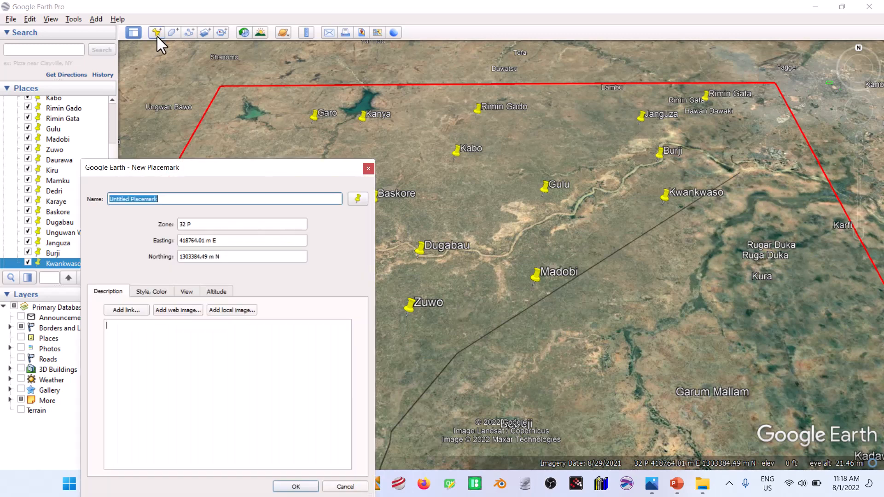
text(G)
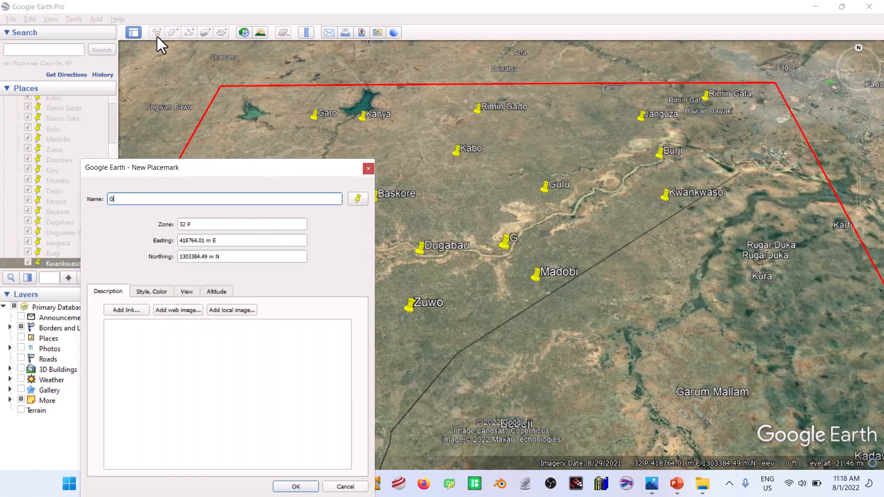
text(arum Mallam)
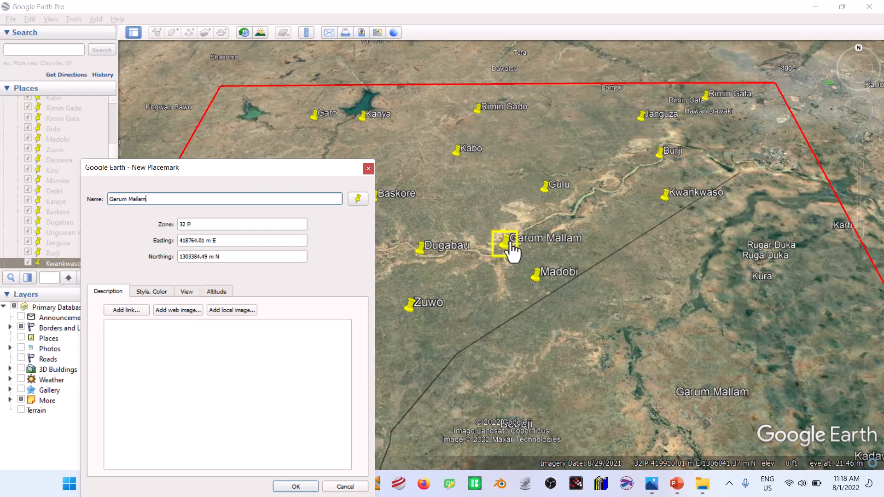
drag(512, 246, 587, 302)
drag(673, 412, 680, 420)
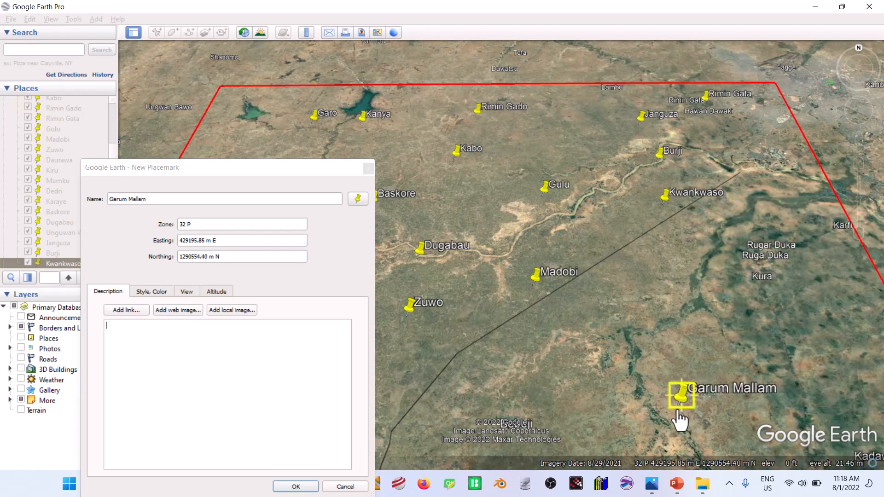
click(306, 487)
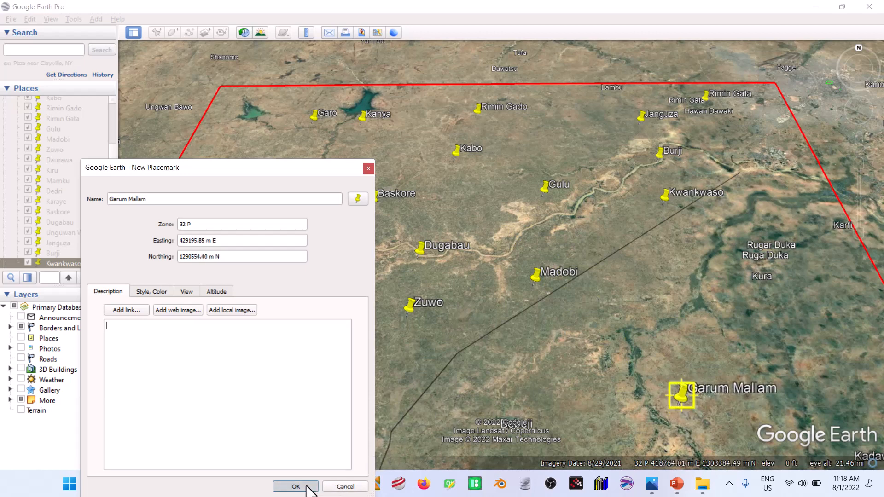
click(297, 486)
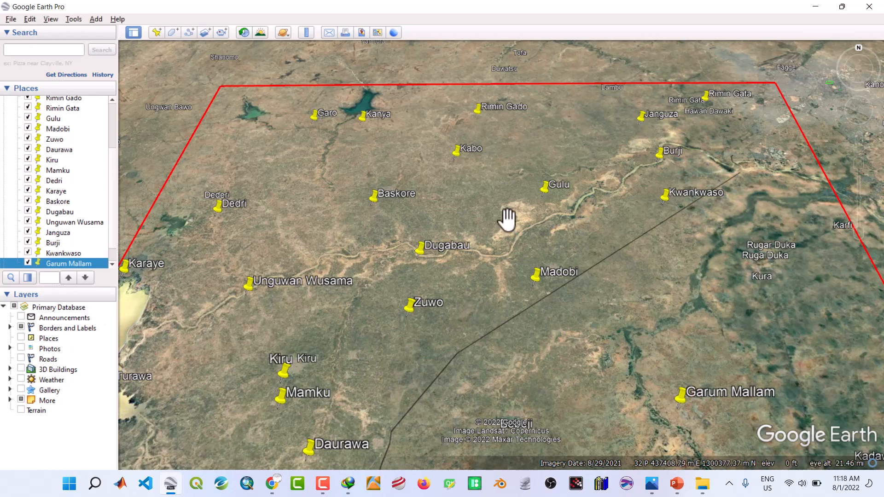
Step: Add a placemark named Kura in STUDY AREA at its map label south of Ruga Duka, about 435716 m E, 1299476 m N
click(154, 31)
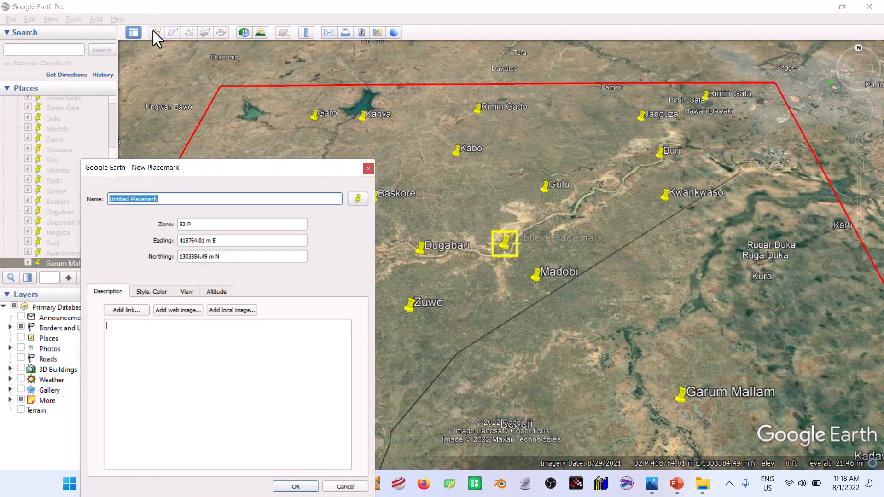
text(Kur)
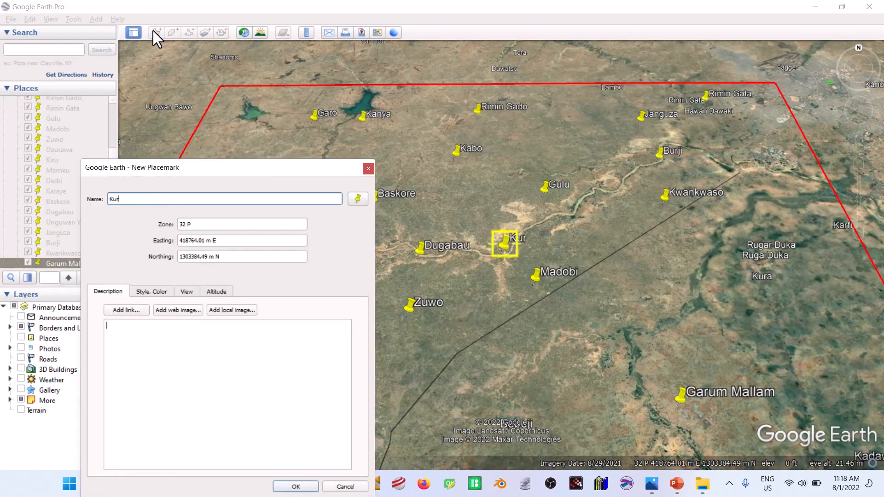
text(a)
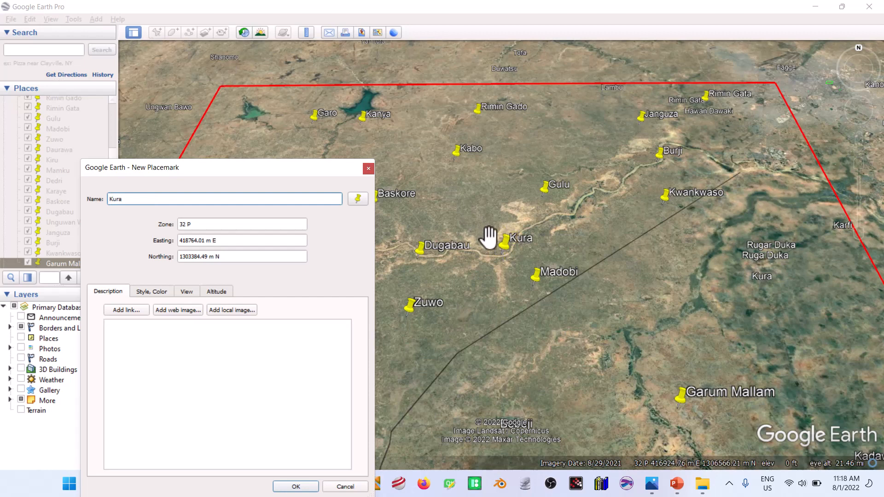
drag(500, 246, 750, 308)
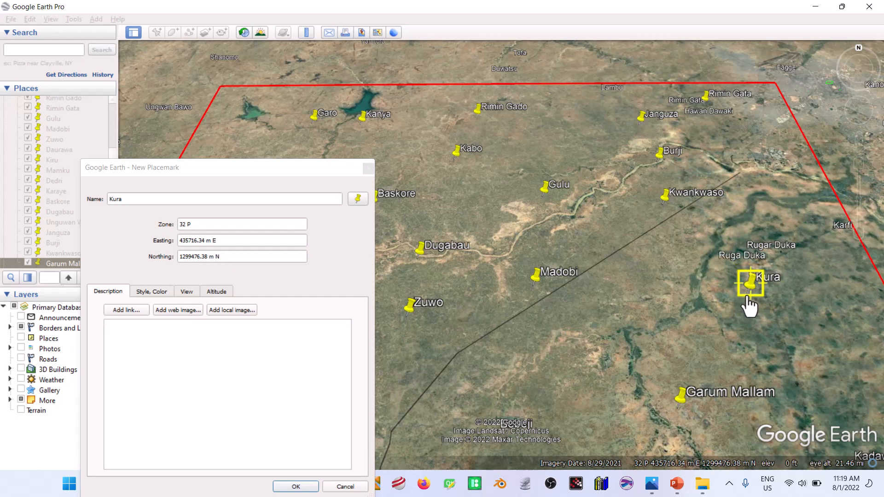
click(296, 486)
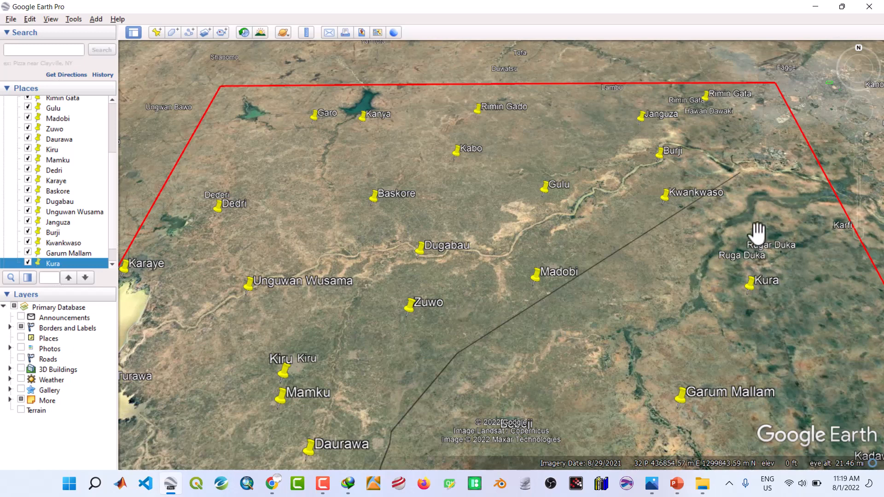
Step: Add a placemark named Rugar Duka in STUDY AREA at its map label north of Kura, about 437114 m E, 1302839 m N
click(160, 33)
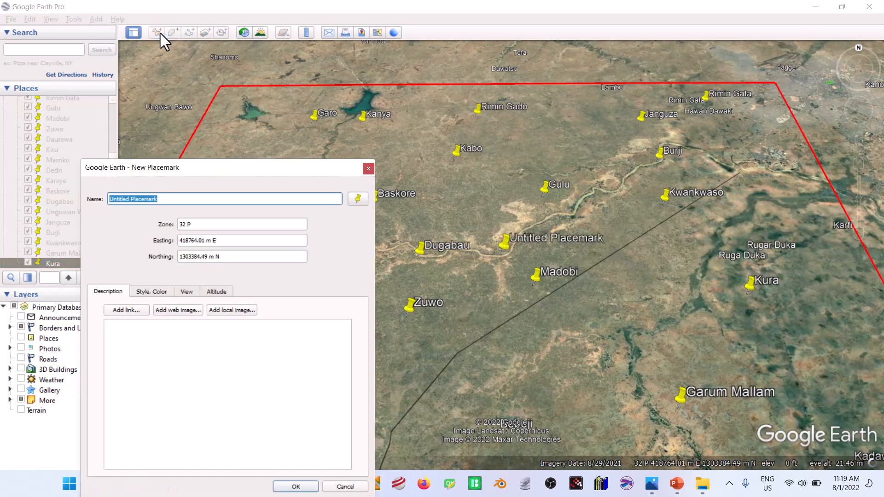
text(Ruga)
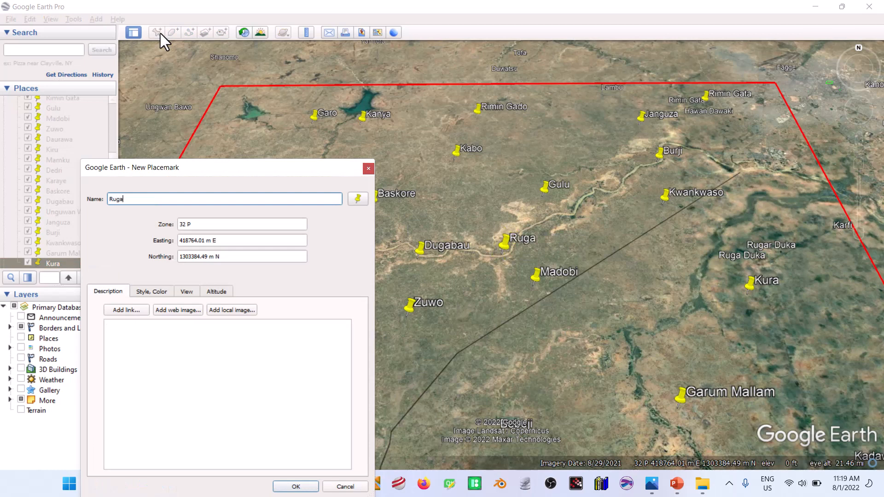
text(r Duka)
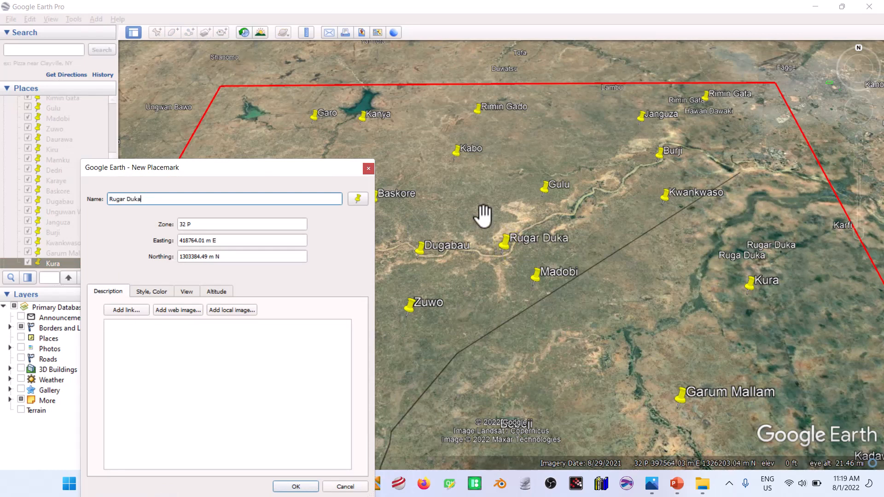
drag(506, 242, 755, 262)
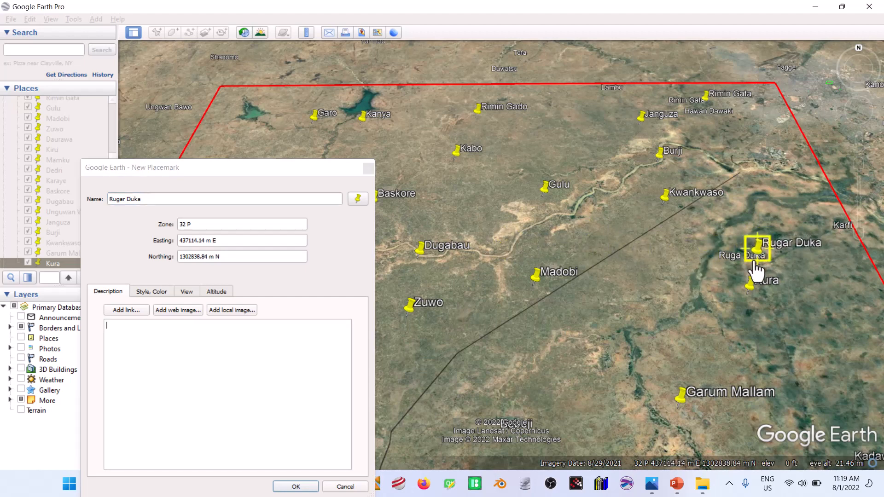
click(291, 486)
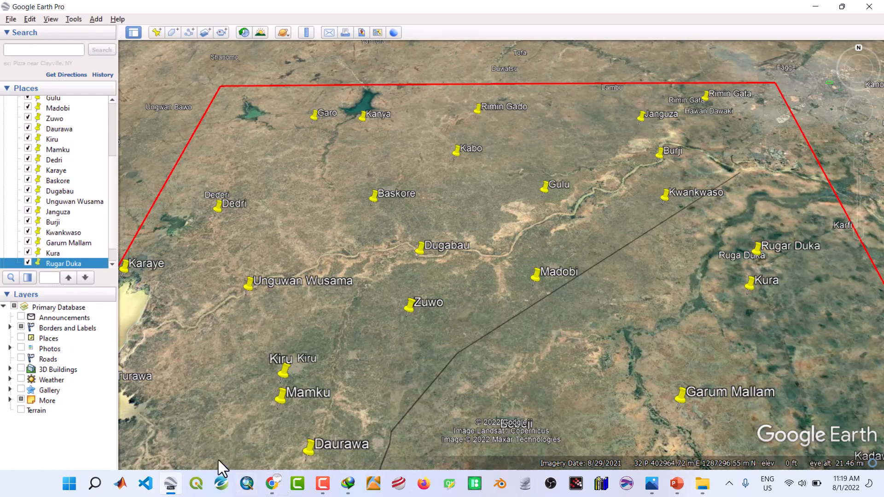
Step: Add a placemark named Turawa in STUDY AREA at the Turawa map label beside the reservoir, about 394946 m E, 1291806 m N
mouse_move(870, 181)
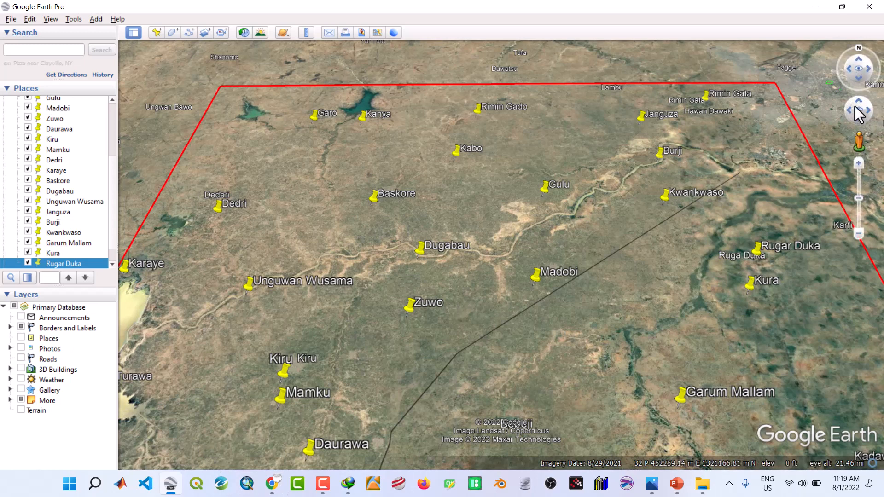
click(849, 109)
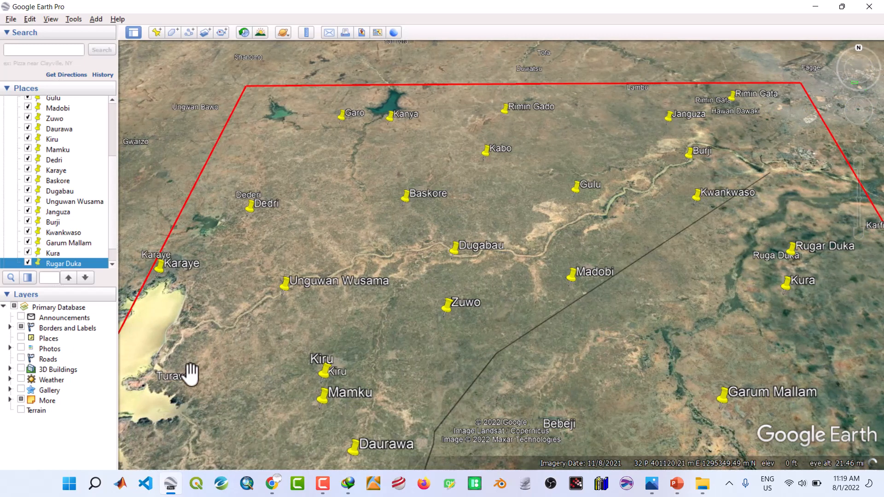
click(156, 32)
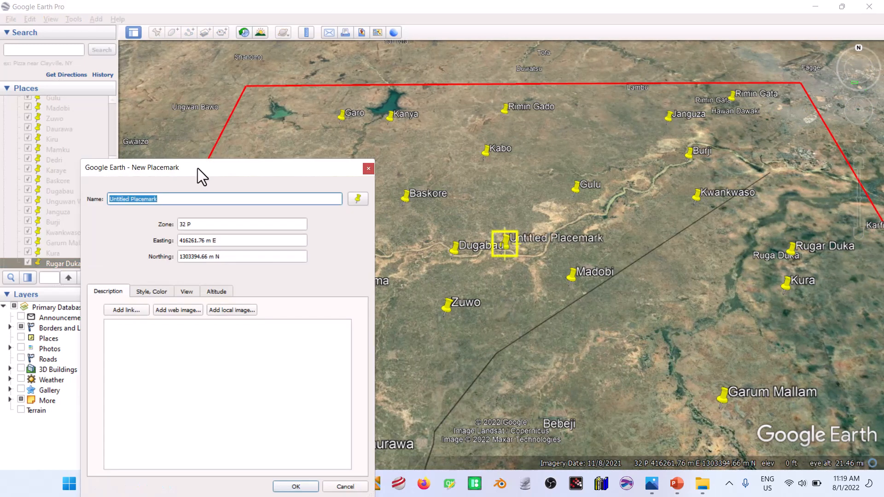
drag(197, 167, 719, 94)
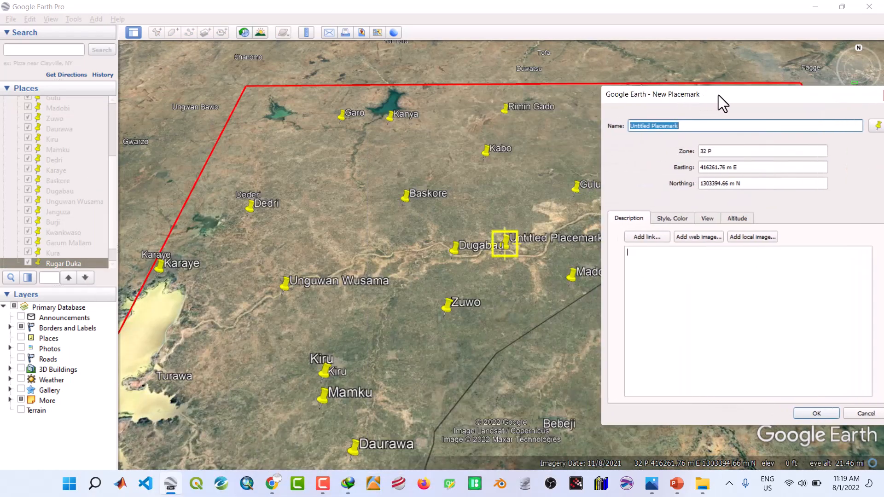
text(T)
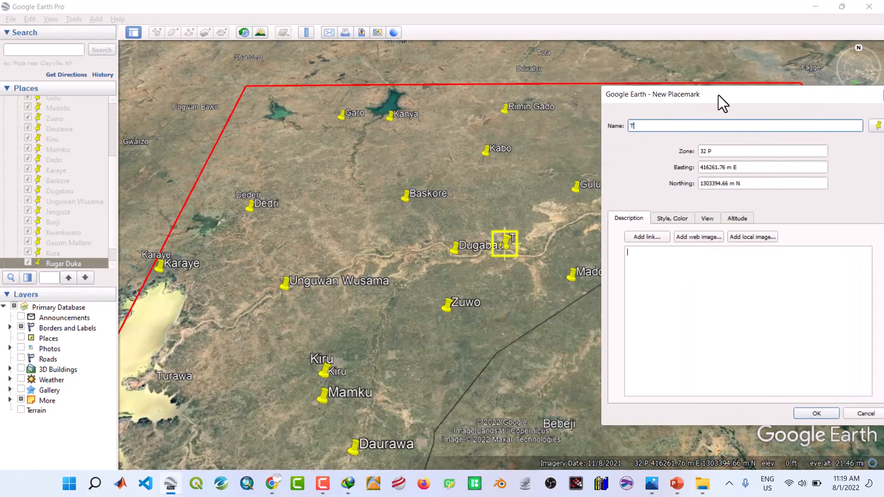
text(urawa)
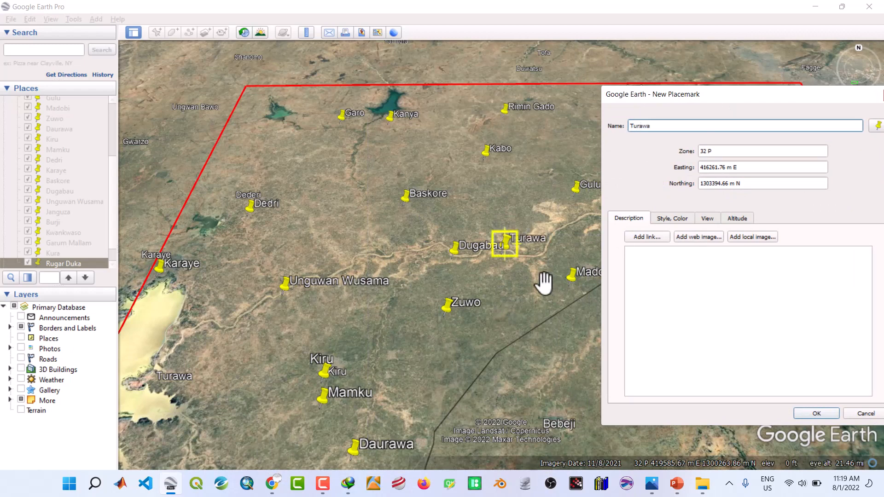
drag(523, 241, 215, 394)
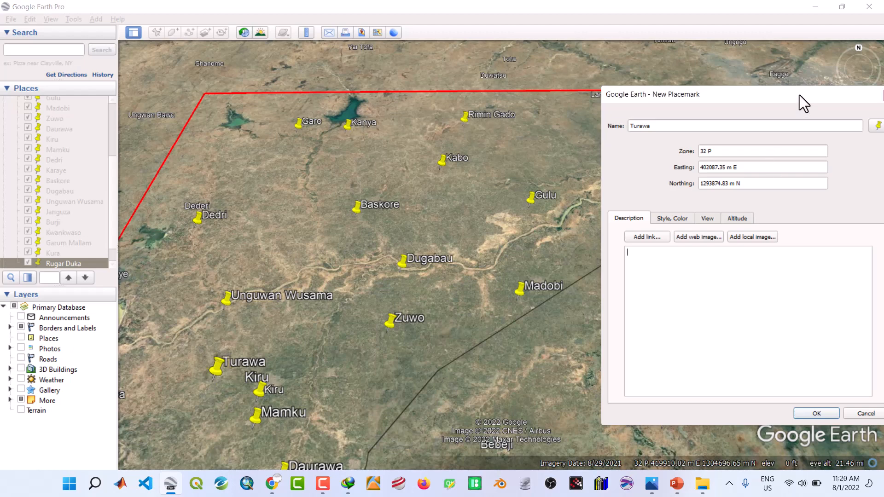
drag(799, 95, 55, 137)
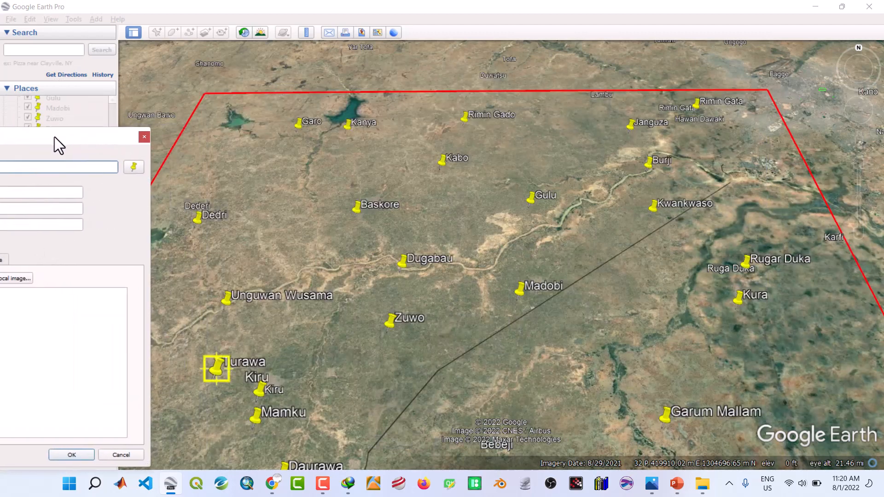
click(847, 110)
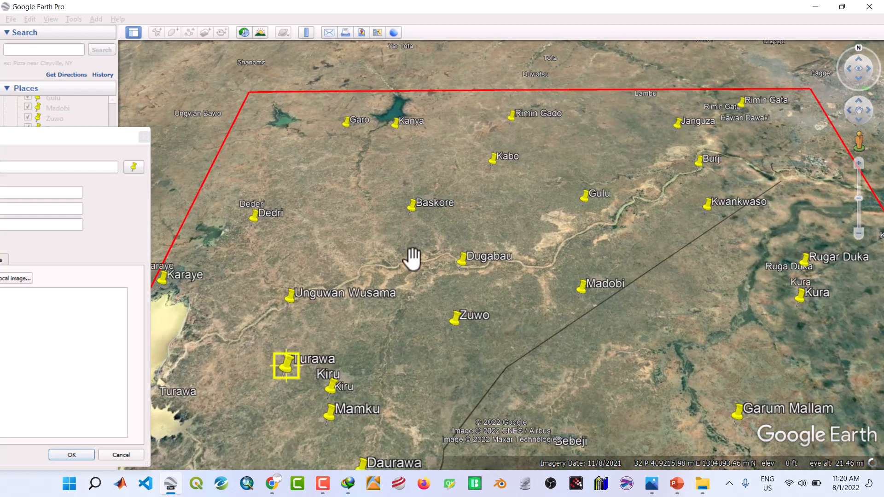
drag(290, 369, 156, 420)
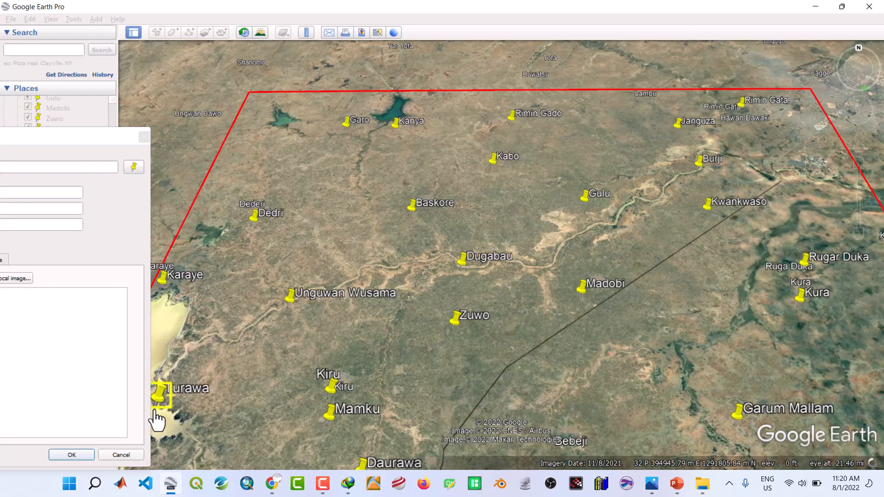
click(72, 455)
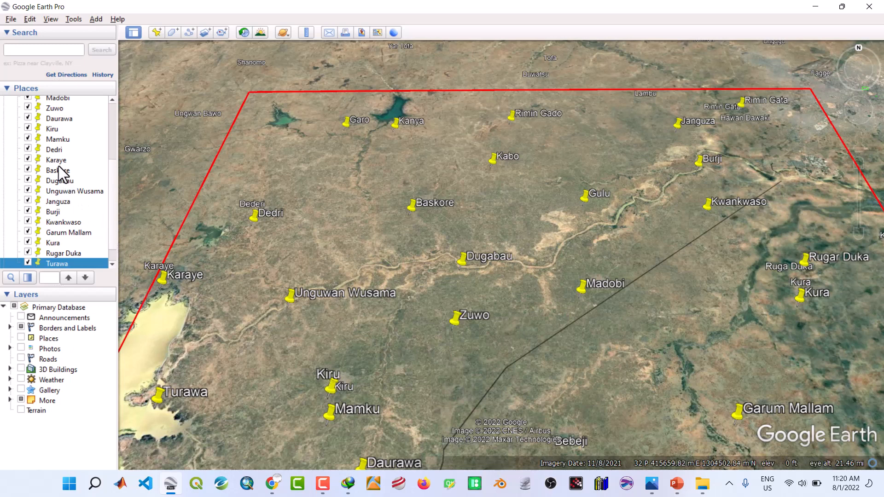
Step: Move the existing Kiru placemark onto the Kiru map label, about 405754 m E, 1291944 m N
click(52, 128)
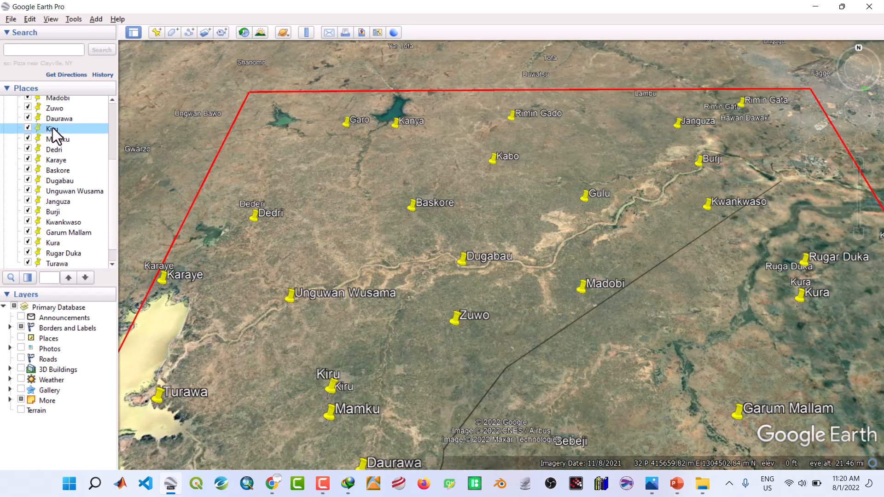
right_click(52, 128)
click(86, 287)
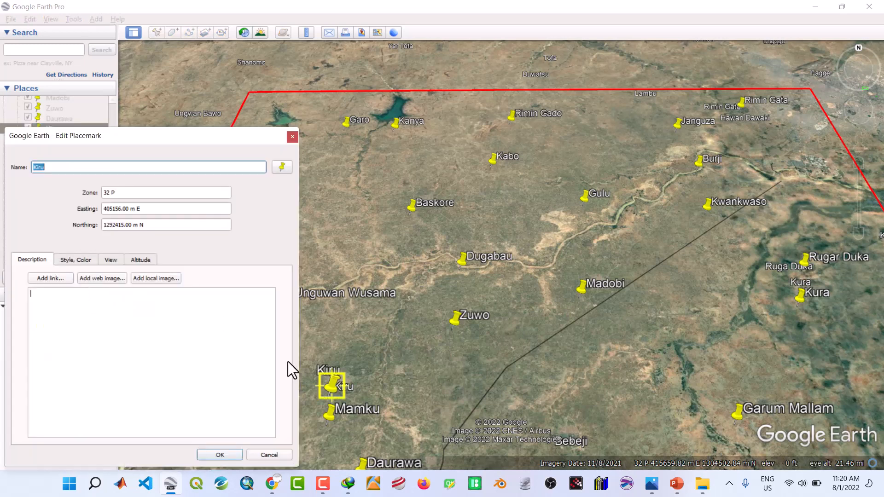
mouse_move(332, 397)
mouse_down()
mouse_move(320, 389)
mouse_move(337, 410)
mouse_up()
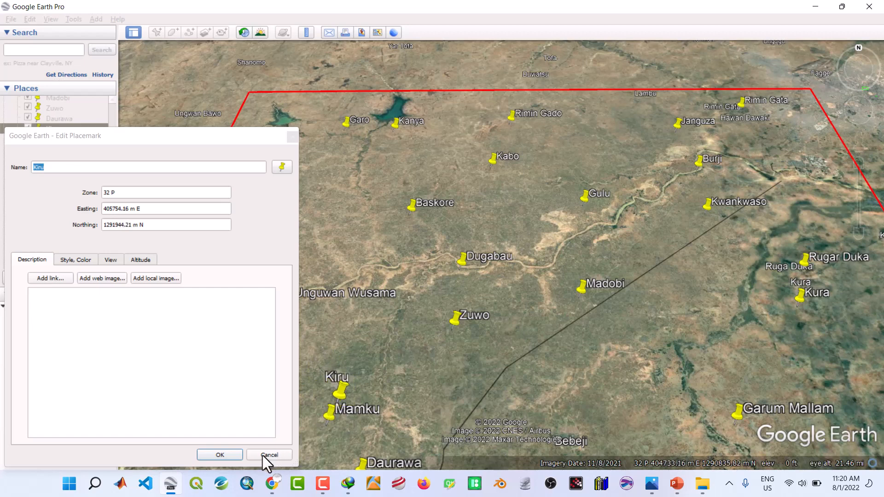
click(234, 457)
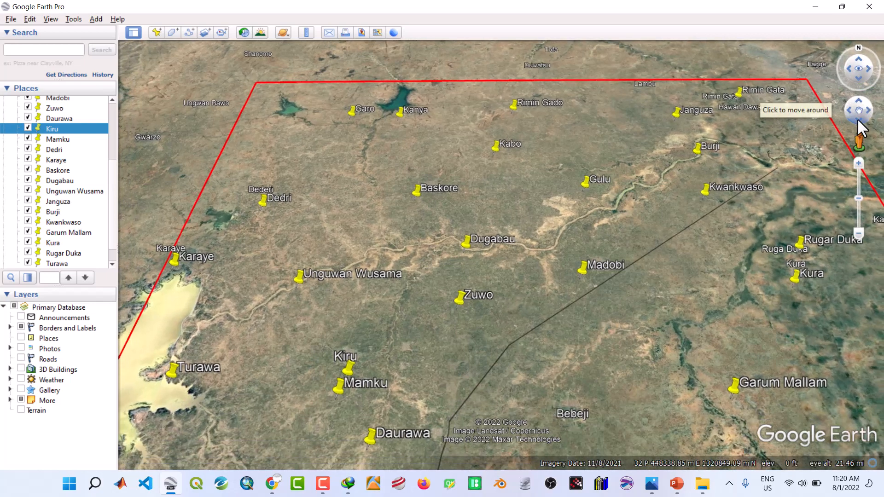
Step: Add a placemark named Babeji in STUDY AREA near the Bebeji map label, about 417893 m E, 1287860 m N
click(858, 121)
click(858, 120)
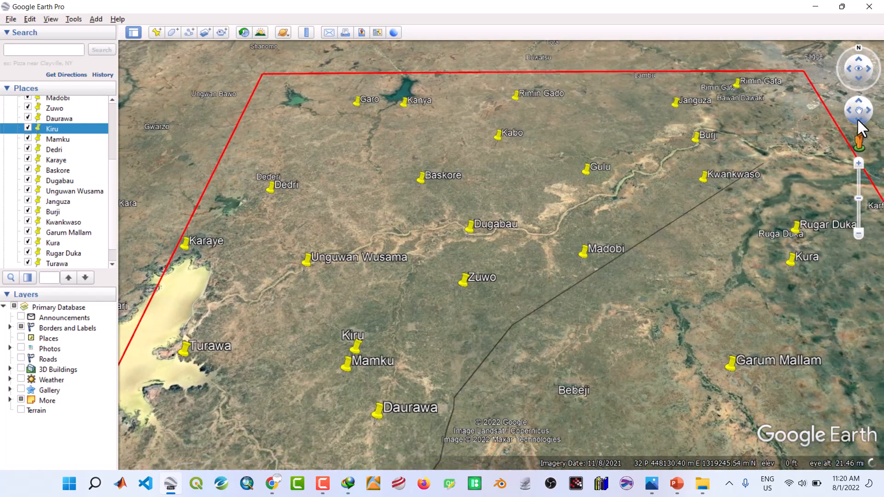
click(858, 120)
click(858, 120)
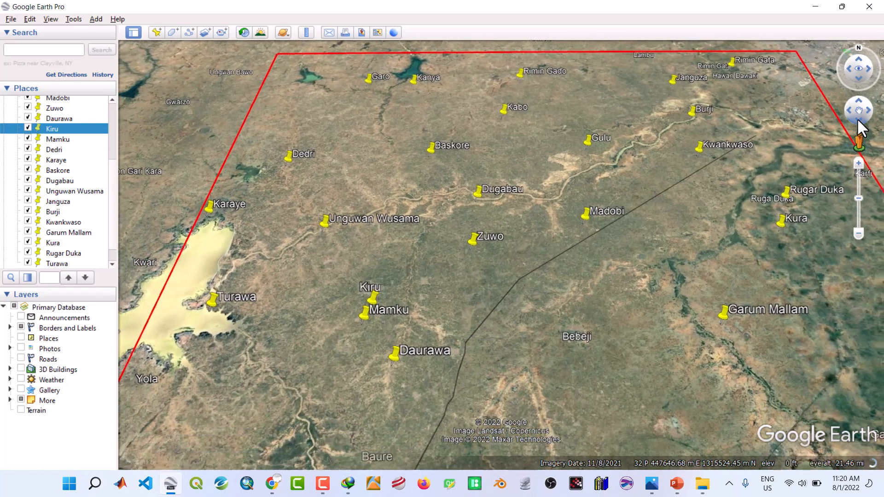
click(858, 120)
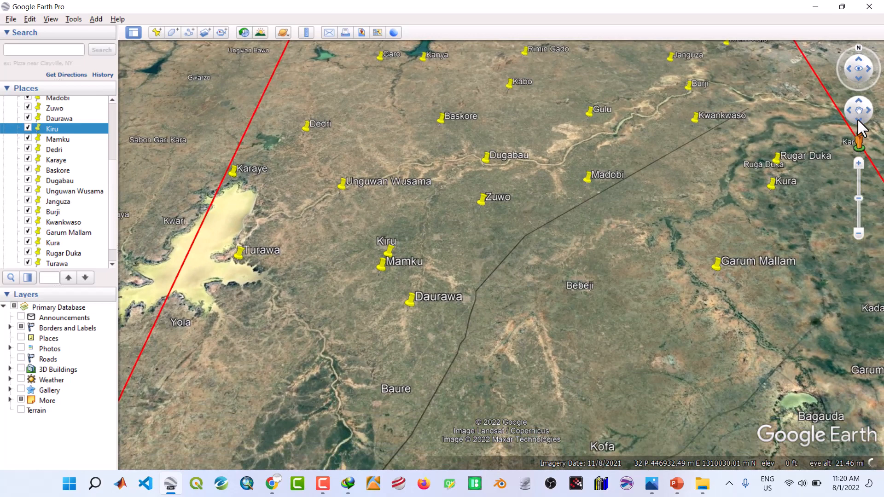
click(858, 120)
click(858, 120)
click(858, 120)
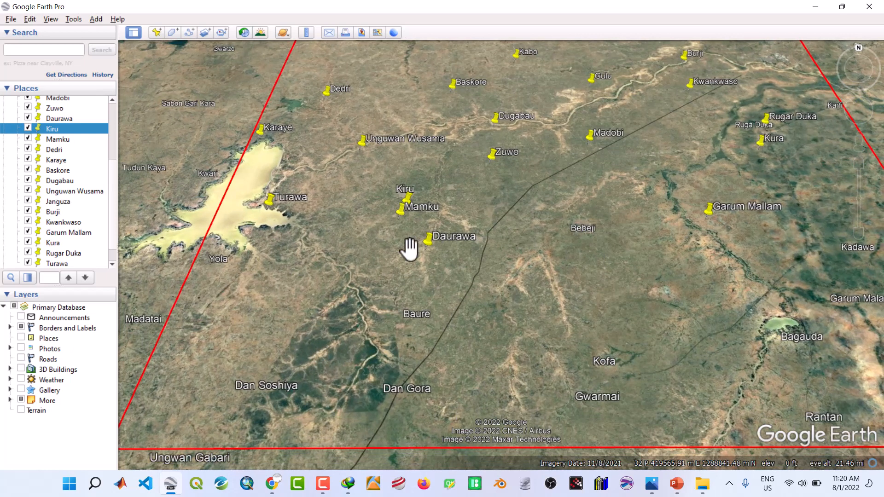
click(157, 33)
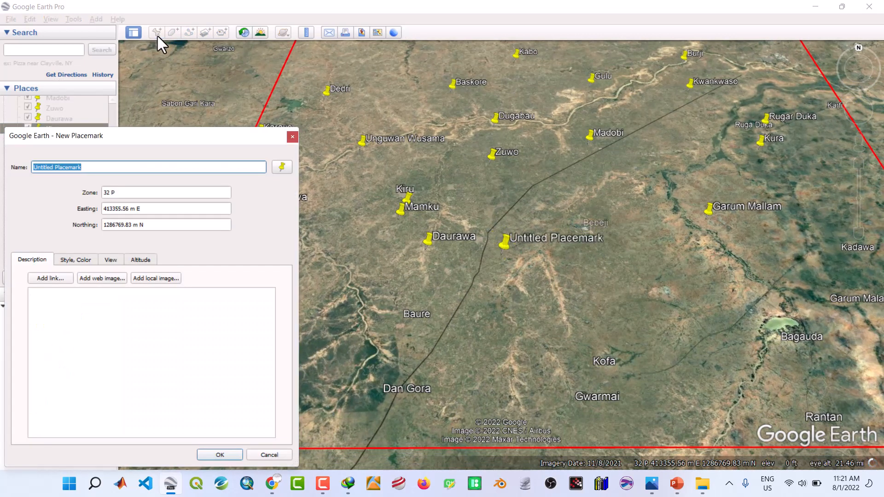
text(B)
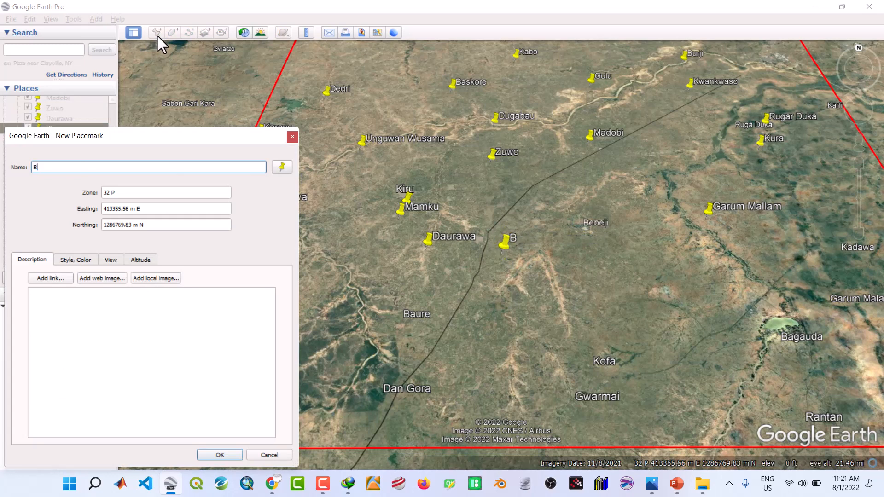
text(abeji)
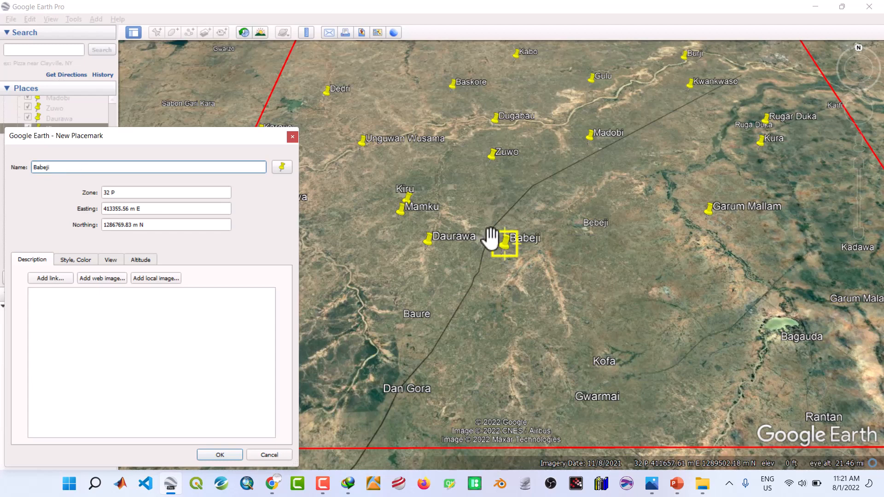
drag(503, 247, 564, 249)
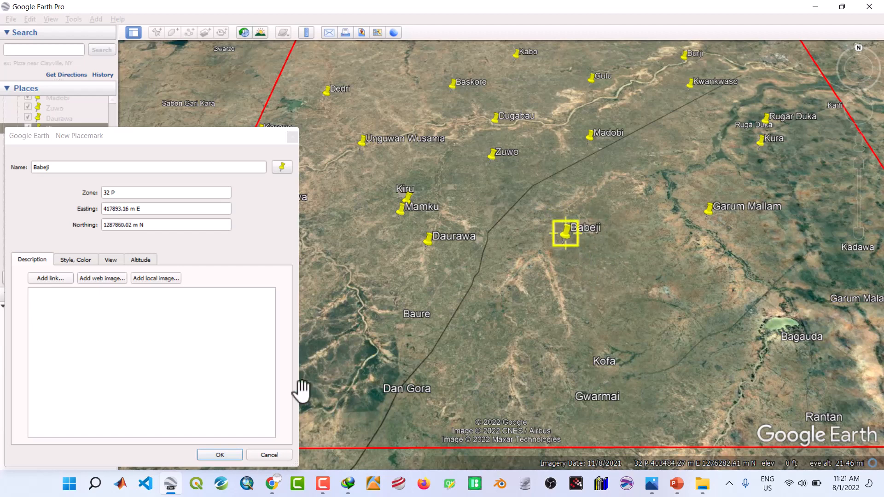
click(228, 459)
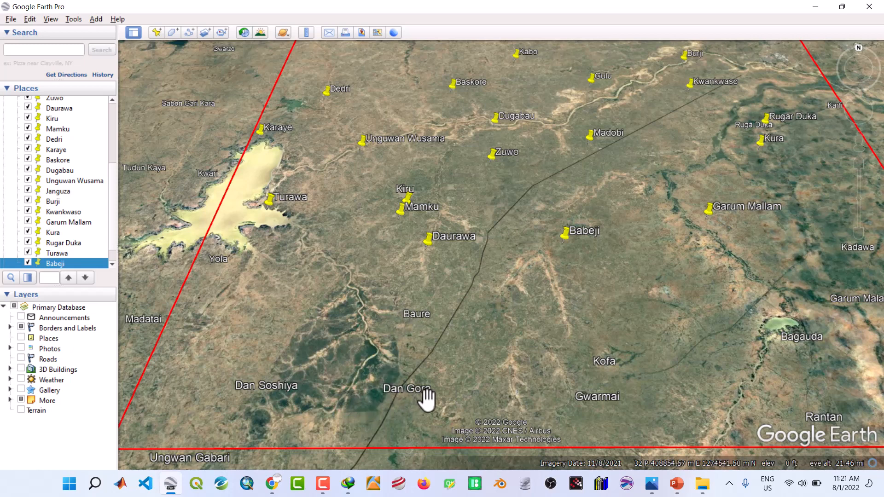
Step: Add a placemark named Kofa in STUDY AREA at the Kofa map label north of Gwarmai, about 418008 m E, 1276055 m N
click(155, 31)
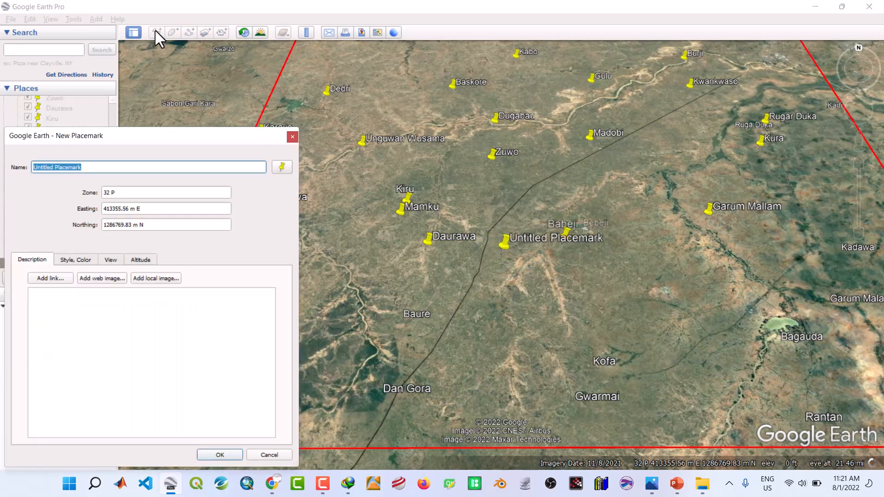
text(Kofa)
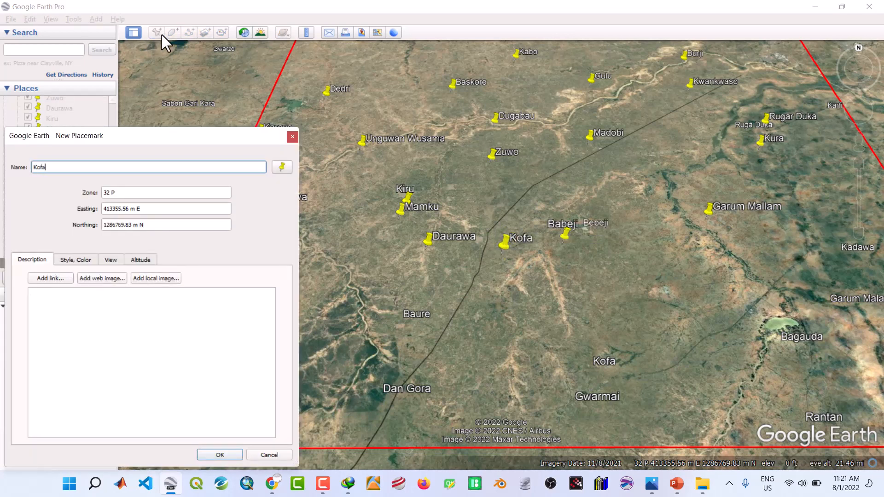
drag(495, 244, 579, 380)
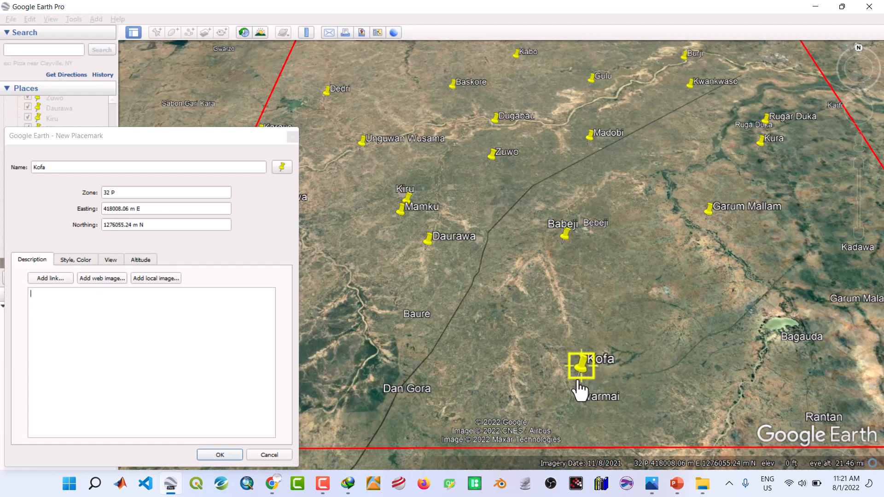
click(220, 455)
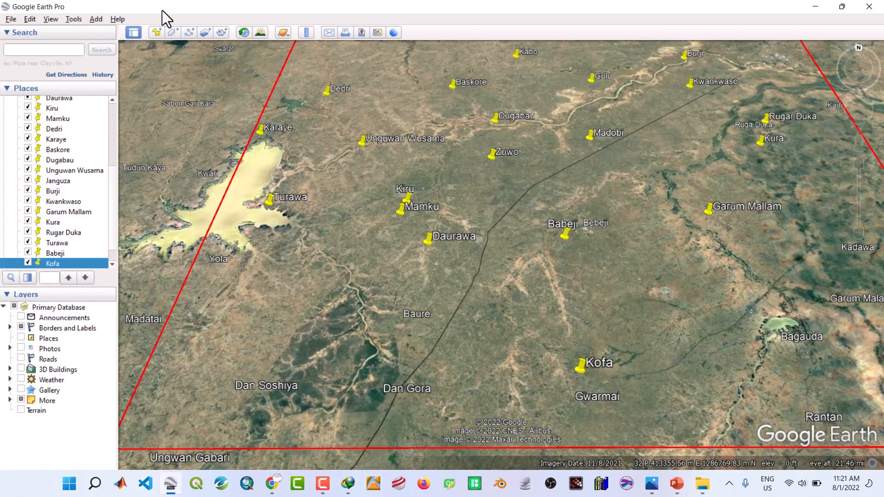
Step: Add a placemark named Dan Gora in STUDY AREA at the Dan Gora map label, about 406201 m E, 1274198 m N
click(157, 32)
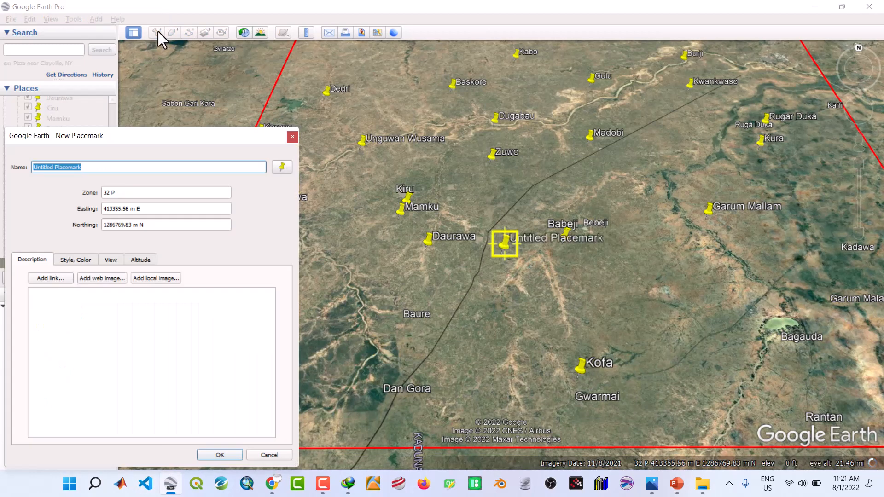
text(Dan Gora)
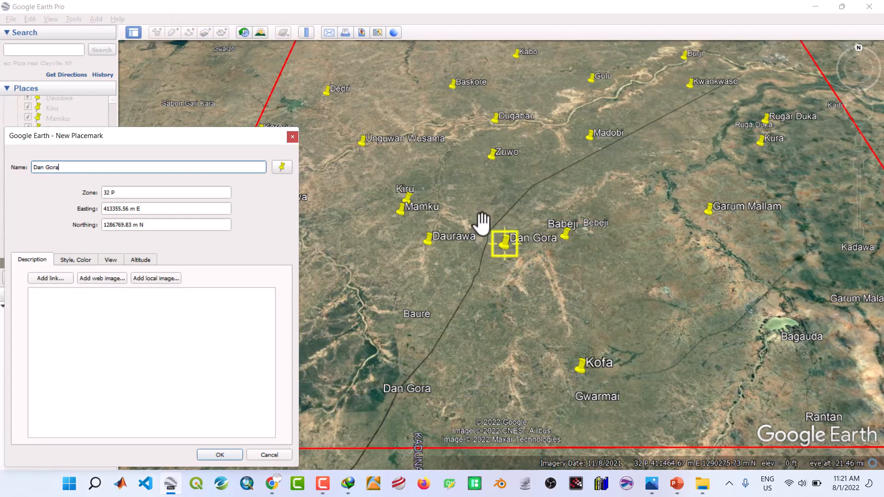
drag(405, 341, 384, 409)
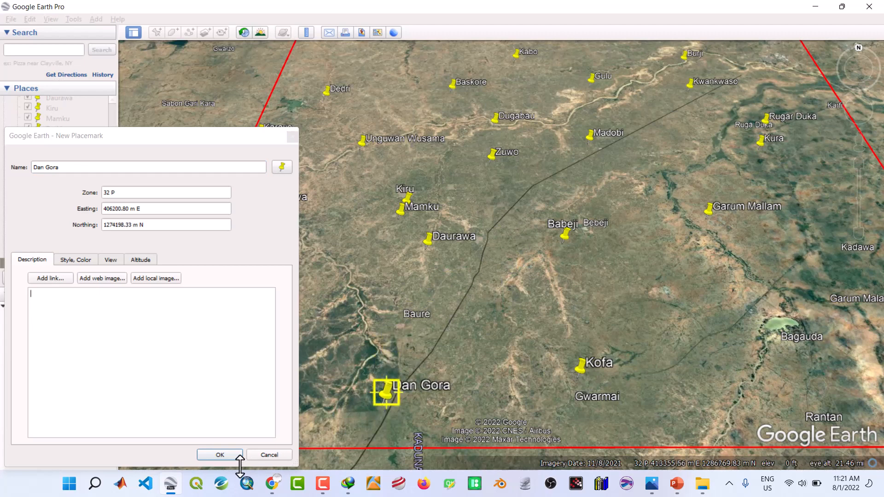
click(223, 457)
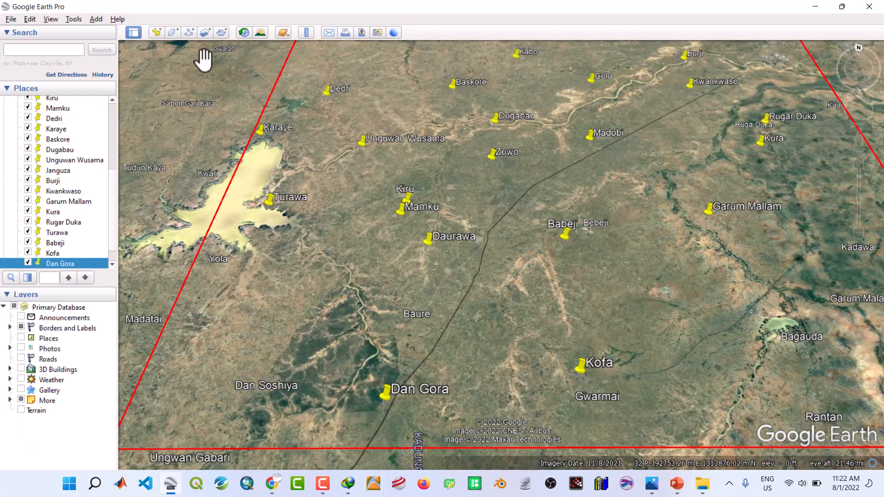
Step: Add a placemark named Dan Soshiya in STUDY AREA at the Dan Soshiya map label, about 397189 m E, 1274360 m N
click(156, 33)
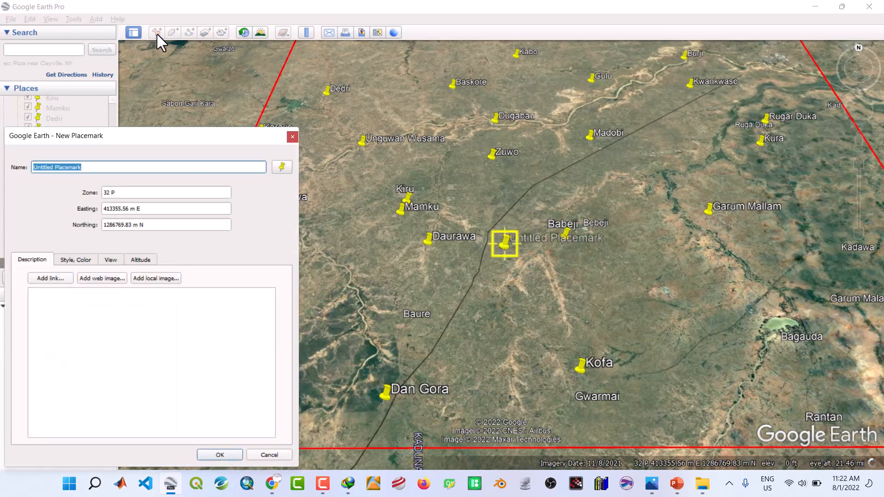
drag(178, 137, 630, 85)
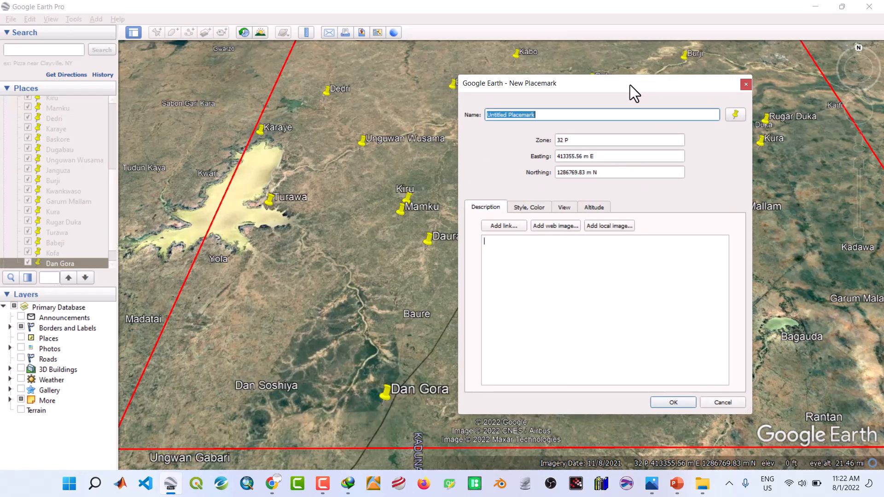
text(Dan Soshiya)
click(651, 306)
drag(574, 81, 716, 112)
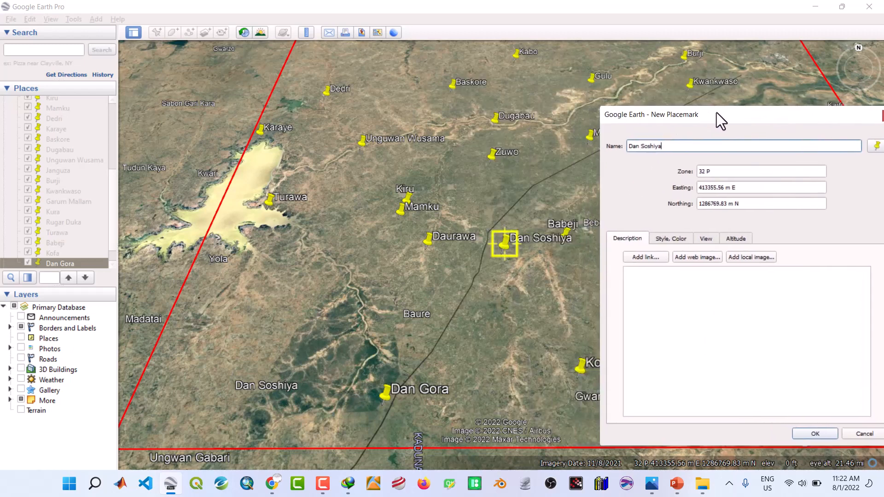
drag(505, 242, 293, 358)
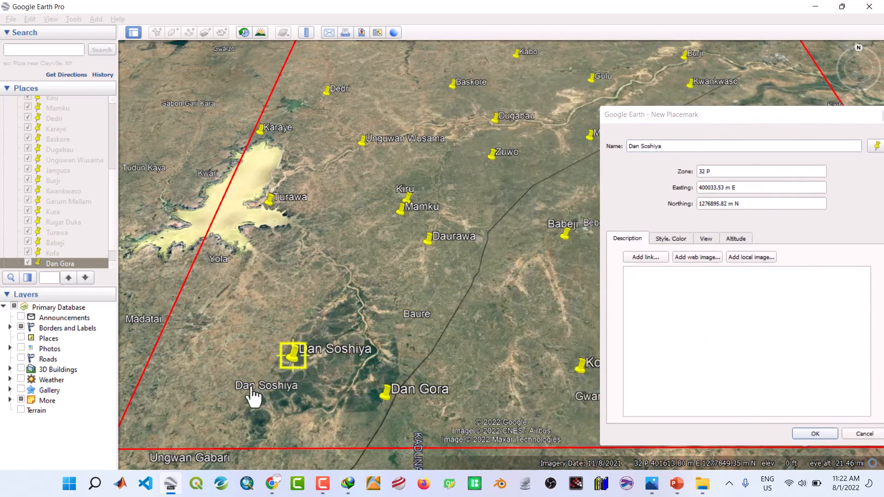
drag(253, 396, 235, 416)
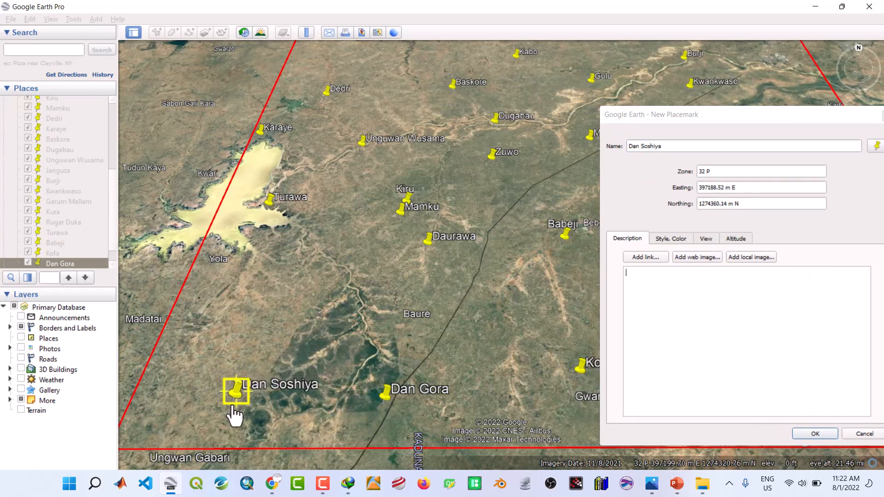
click(815, 434)
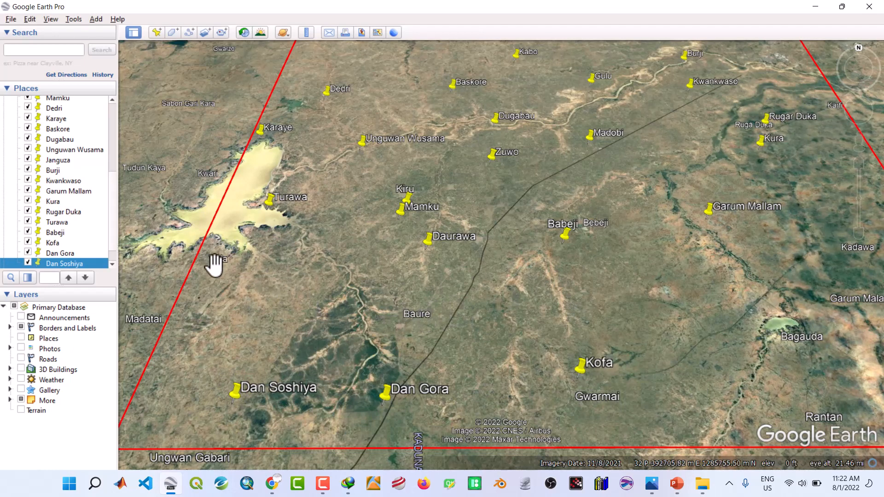
Step: Add a placemark named Yola in STUDY AREA at the Yola map label south of the reservoir, about 391872 m E, 1284861 m N
click(158, 36)
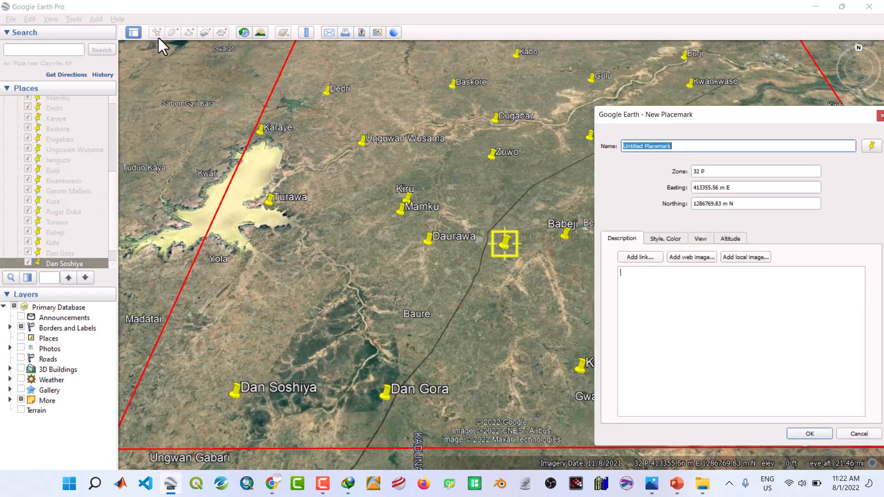
text(Yola)
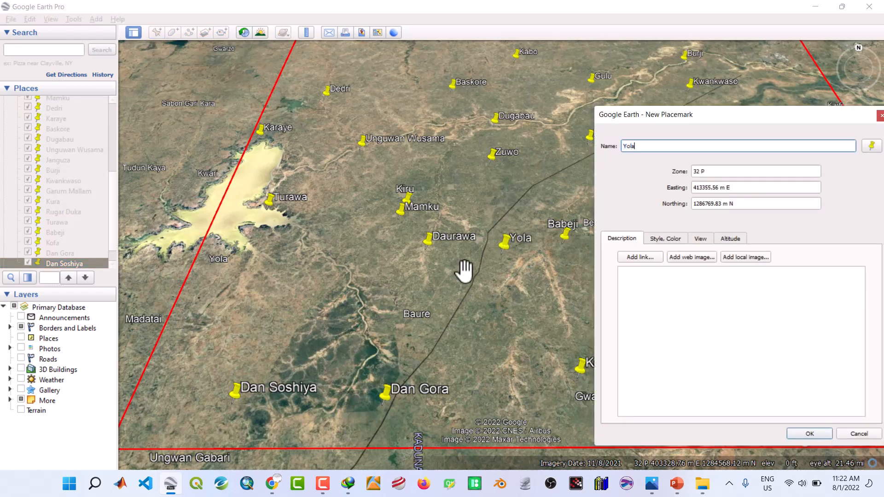
click(508, 249)
drag(508, 249, 199, 278)
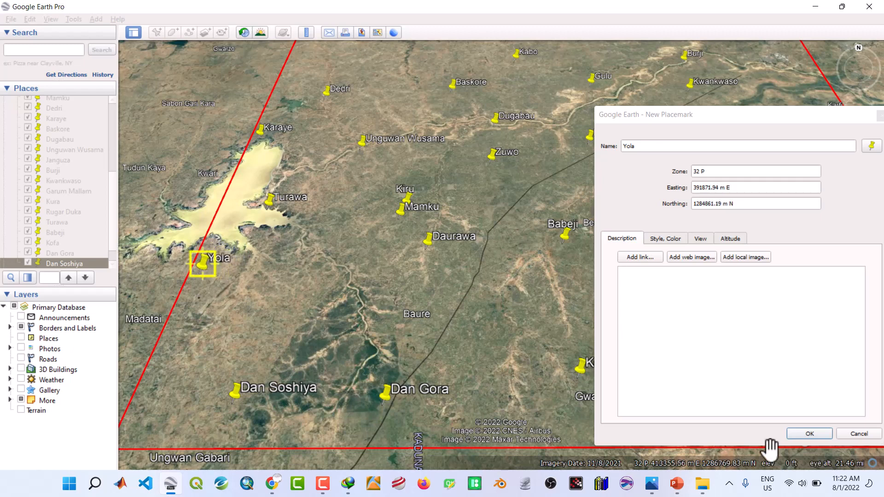
click(802, 435)
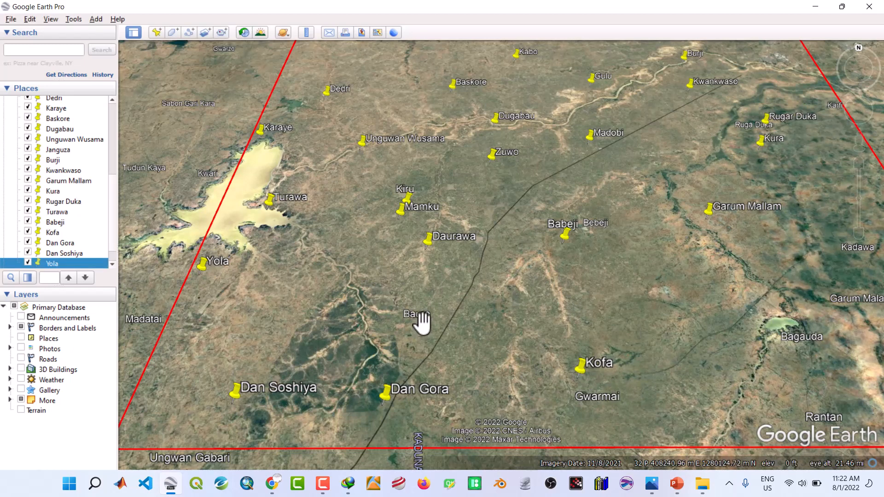
Step: Add a placemark named Baure in STUDY AREA at the Baure map label north of Dan Gora, about 406637 m E, 1279846 m N
click(157, 33)
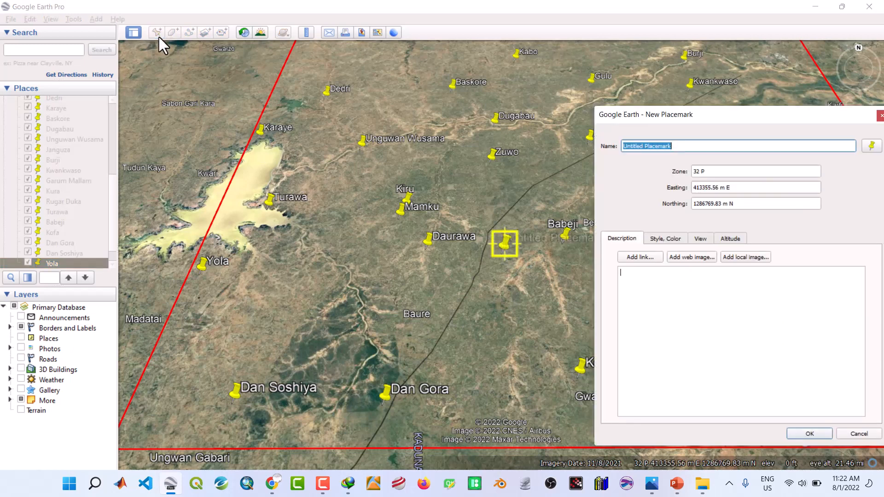
text(Ba)
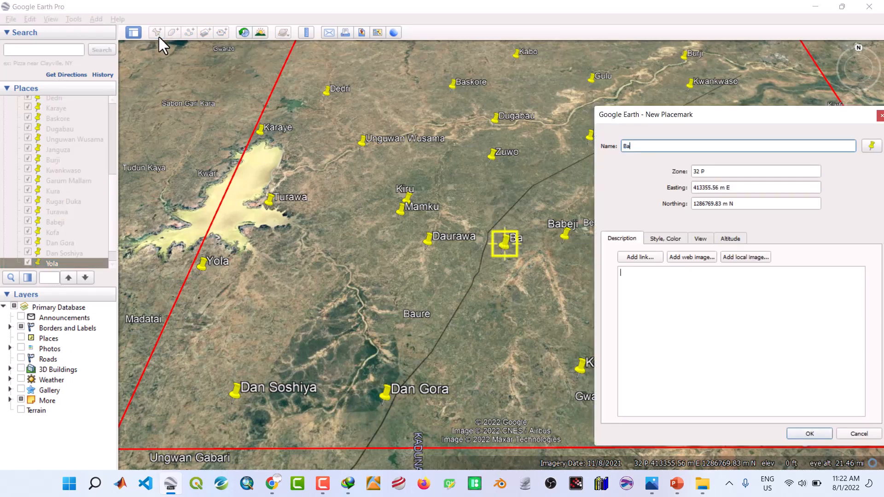
text(ure)
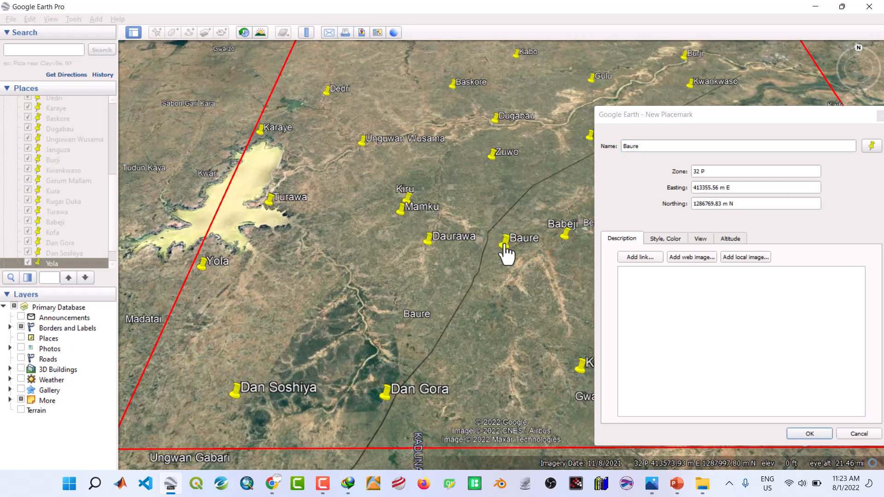
drag(505, 253, 463, 267)
drag(434, 296, 403, 344)
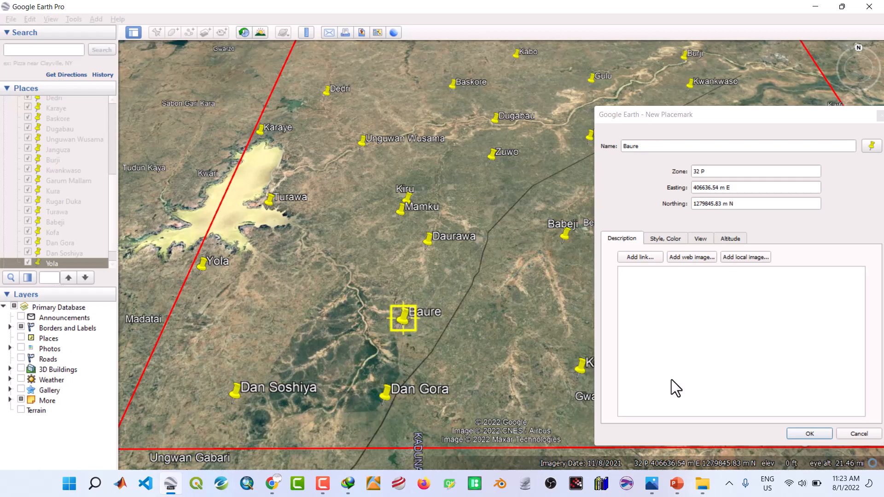
click(695, 380)
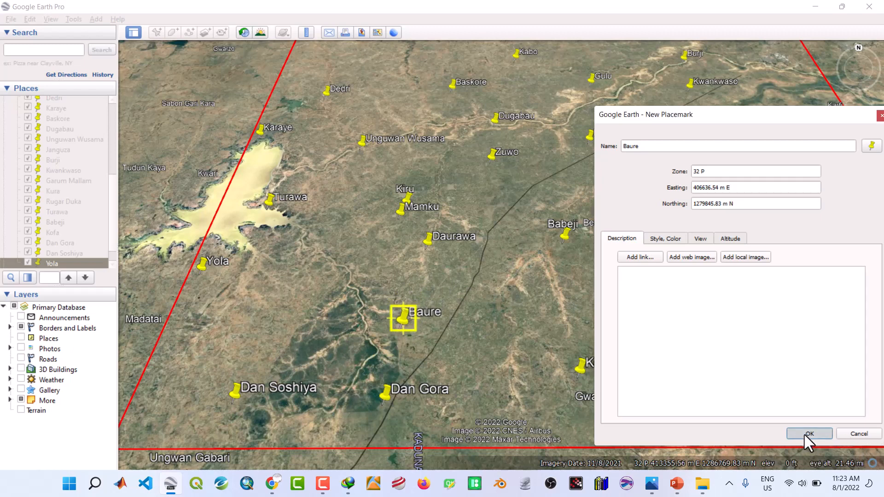
click(805, 435)
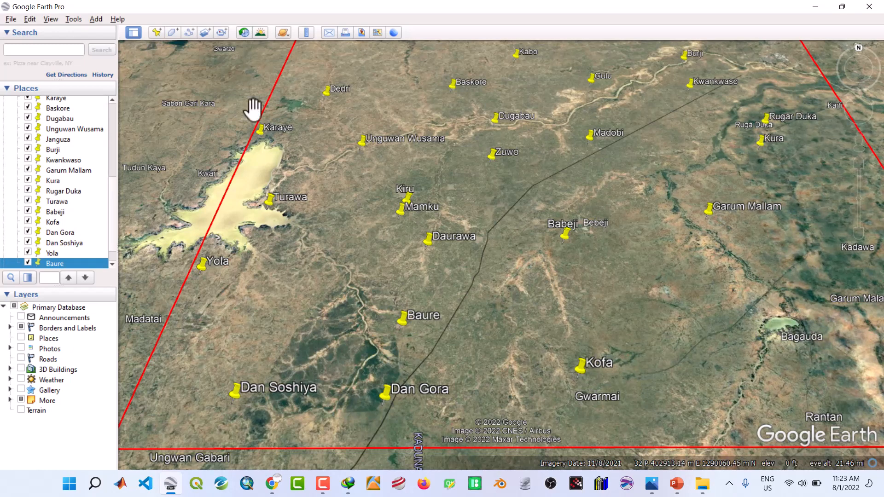
Step: Add a placemark named Bagauda in STUDY AREA at the Bagauda map label beside the small lake, about 430905 m E, 1277925 m N
click(157, 33)
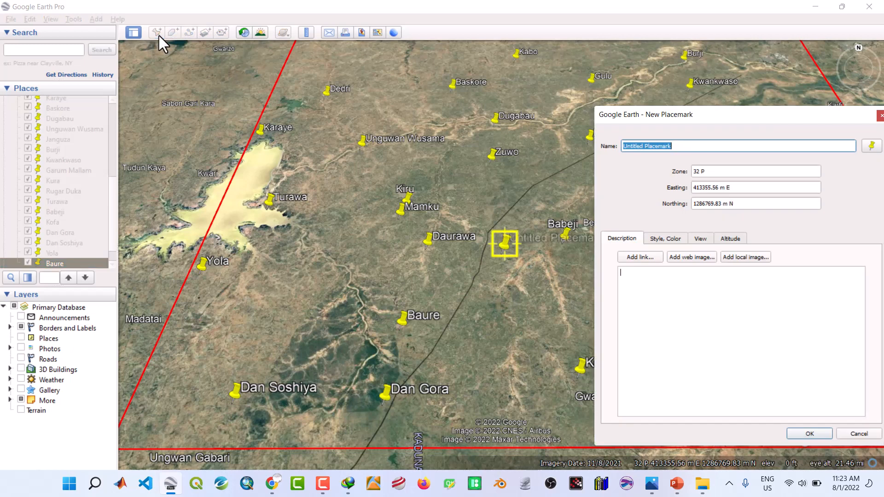
text(B)
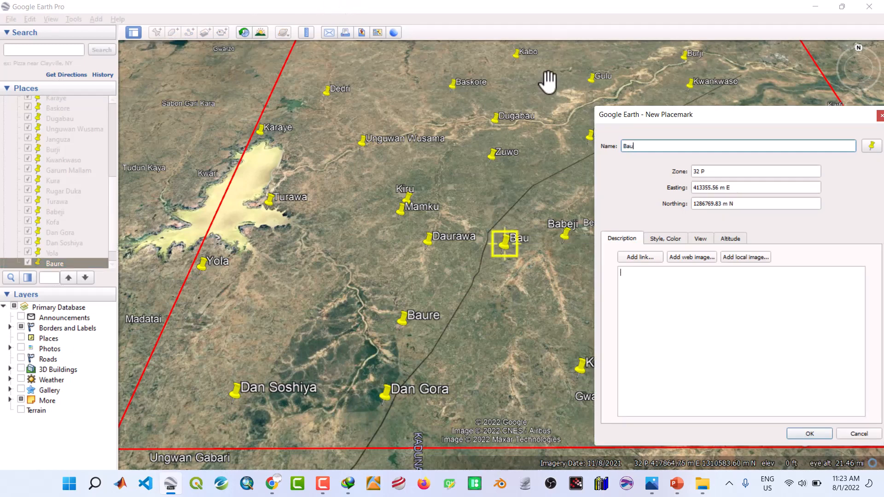
text(au)
drag(678, 115, 219, 154)
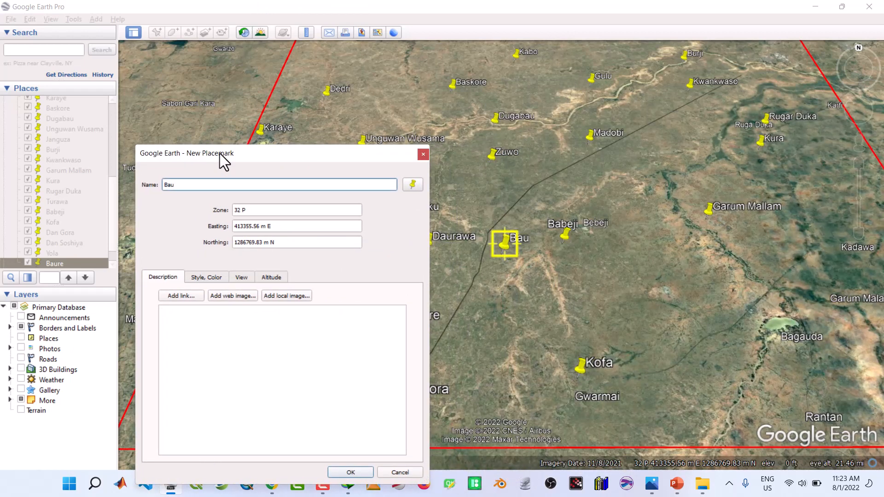
key(BackSpace)
text(gauda)
drag(505, 245, 780, 366)
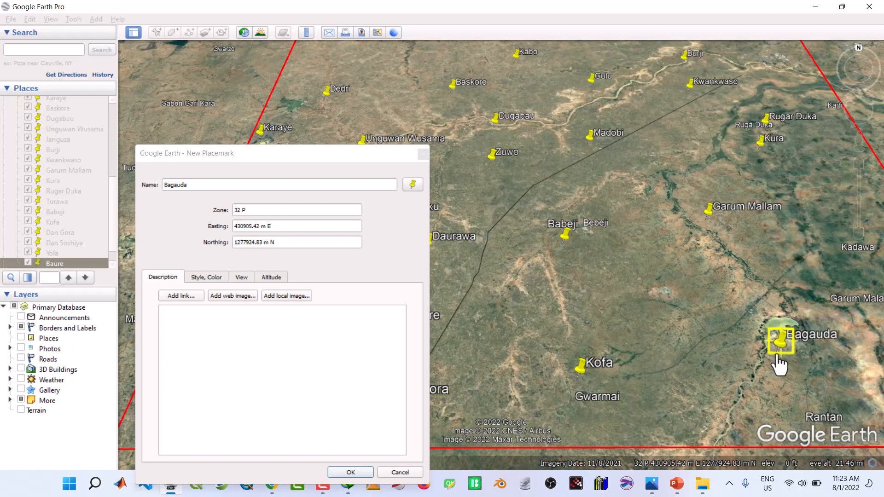
click(361, 472)
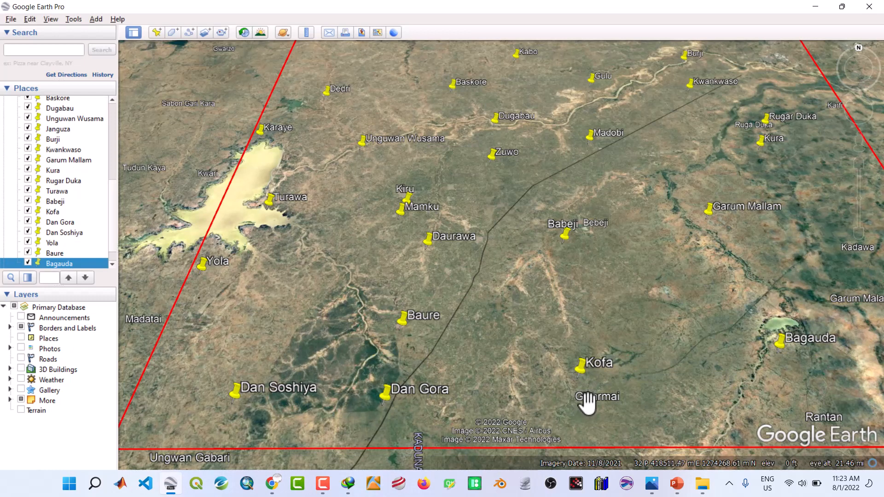
Step: Add a placemark named Gwarmai in STUDY AREA at the Gwarmai map label south of Kofa, about 417731 m E, 1273572 m N
click(156, 32)
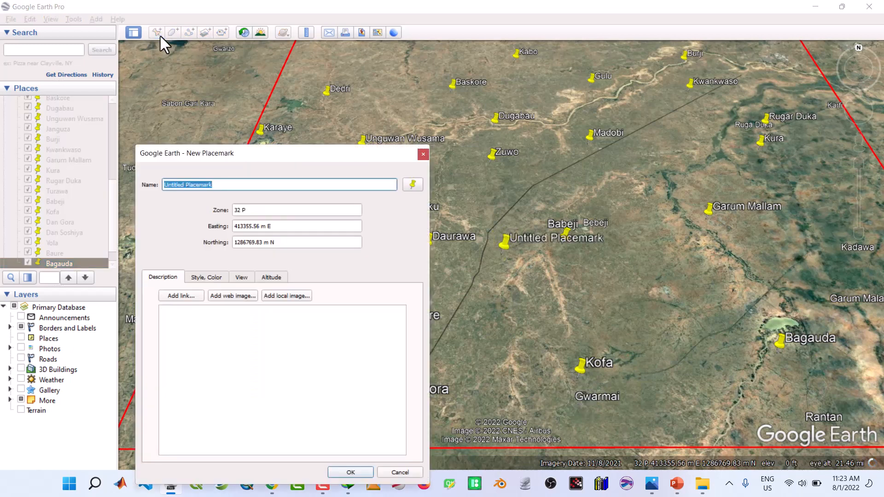
text(G)
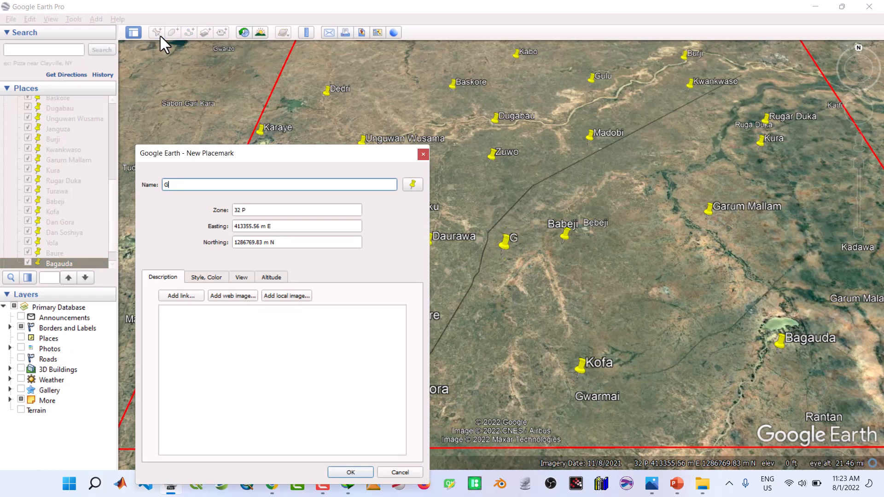
text(warmai)
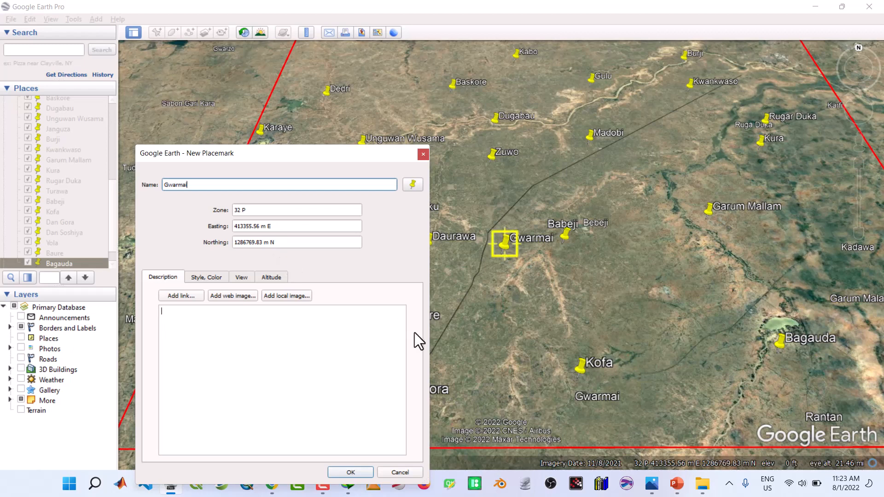
click(504, 247)
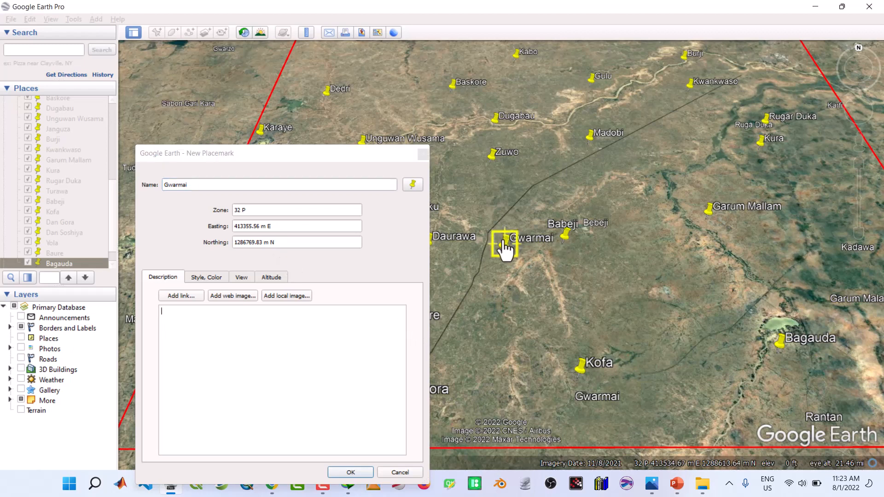
drag(505, 248, 579, 422)
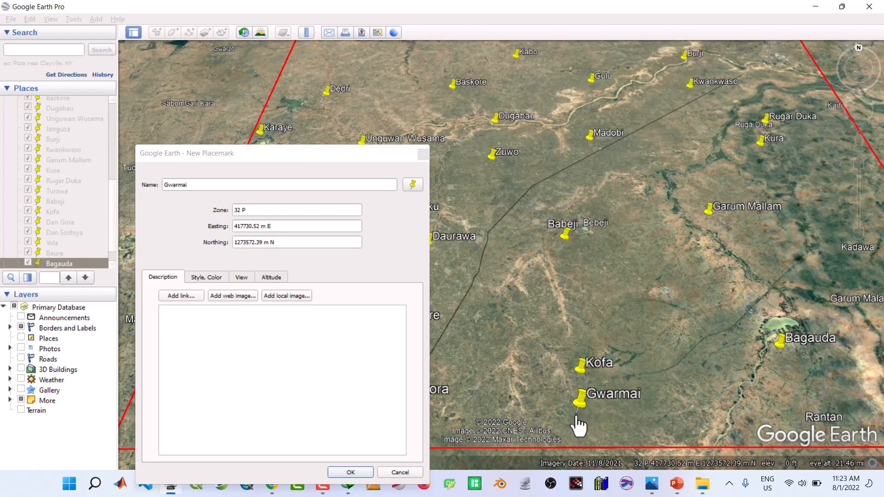
click(366, 472)
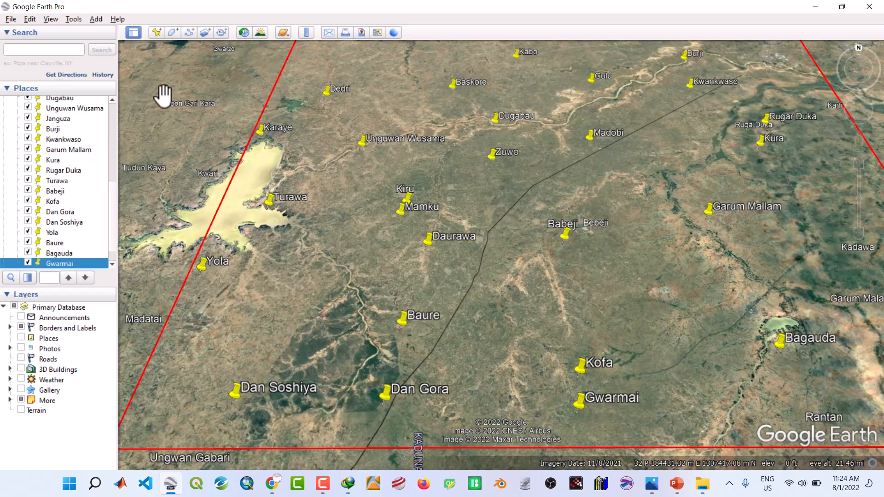
Step: Add a placemark named Kadawa in STUDY AREA at the Kadawa map label, about 437862 m E, 1286104 m N
click(157, 32)
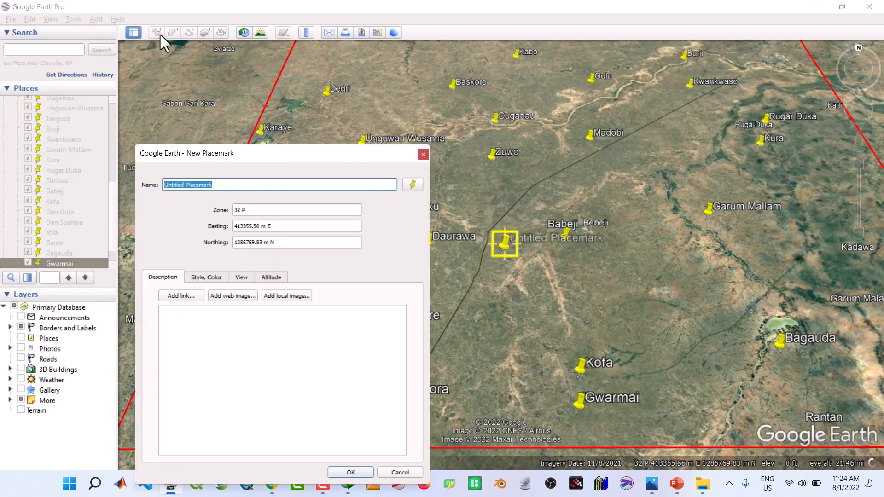
text(Kad)
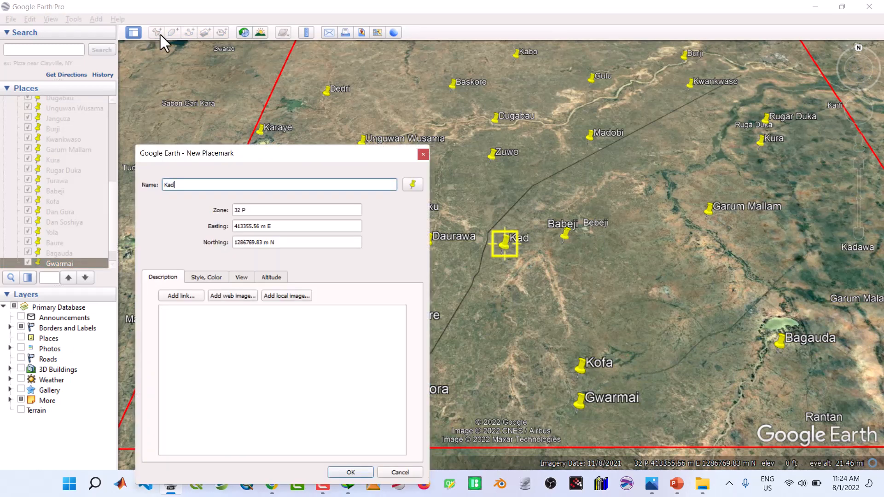
text(awa)
drag(509, 252, 841, 272)
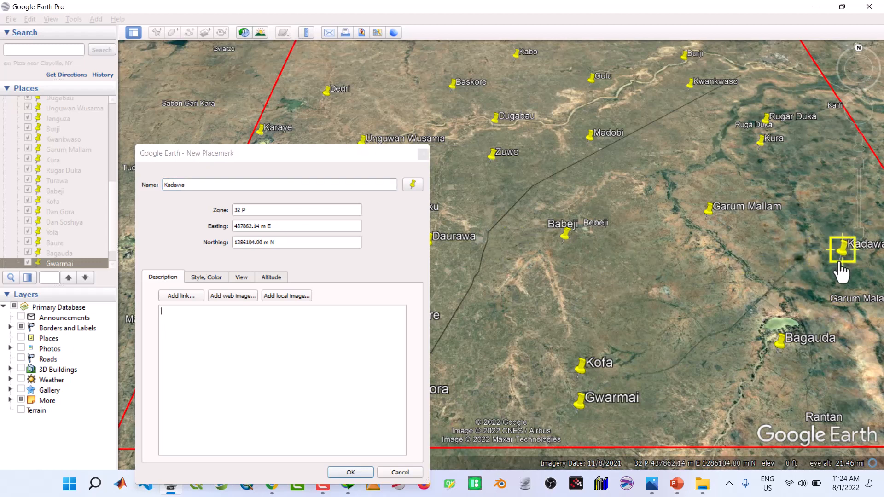
click(355, 472)
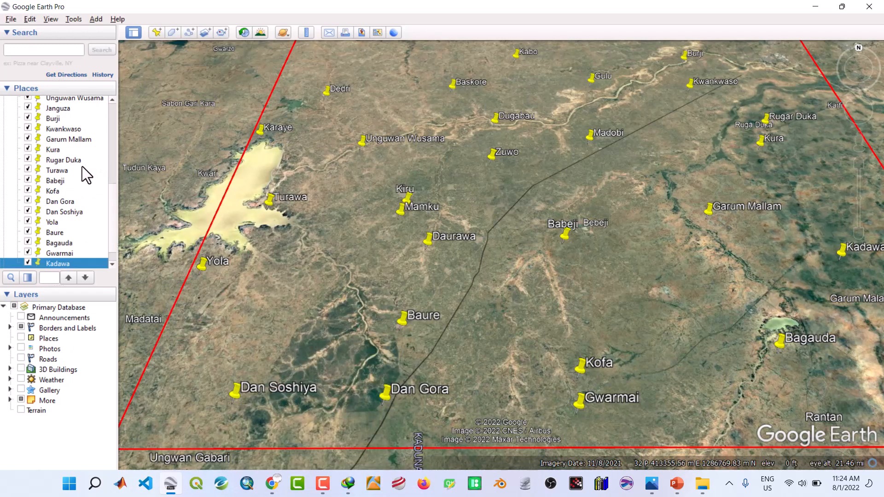
Step: Move the Rugar Duka placemark southwest, to about 434923 m E, 1301713 m N
click(69, 159)
right_click(69, 160)
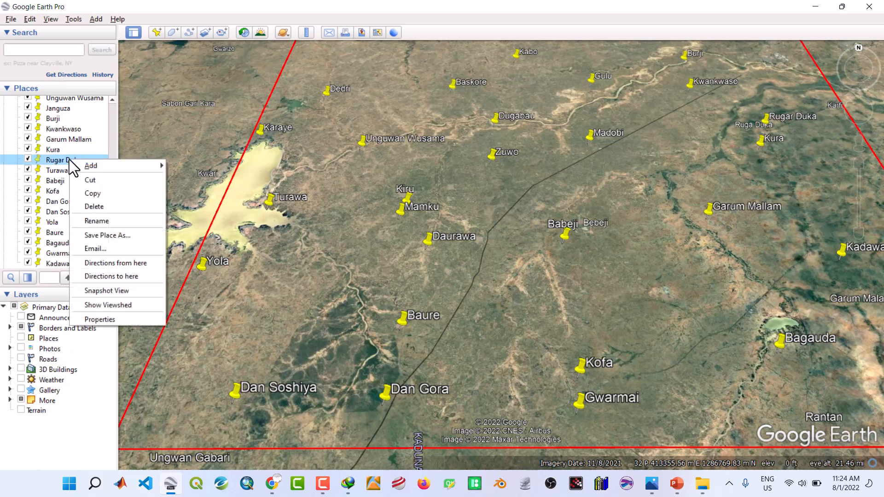
click(114, 318)
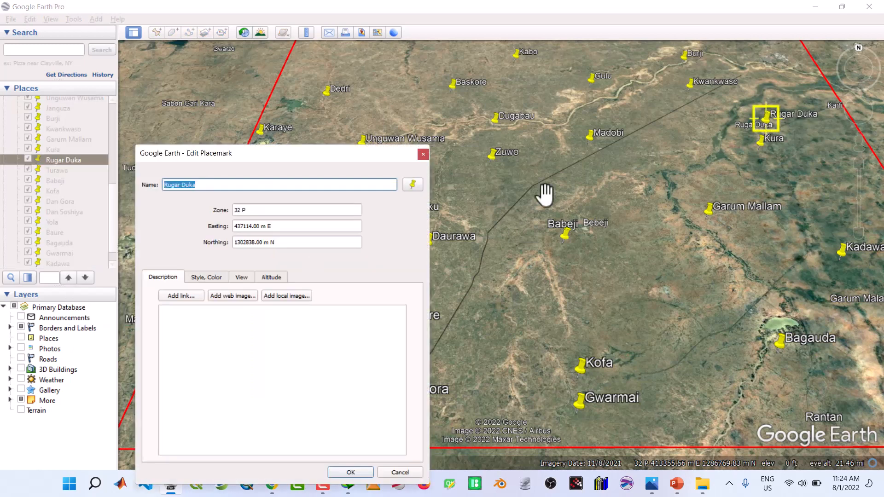
drag(766, 119, 743, 137)
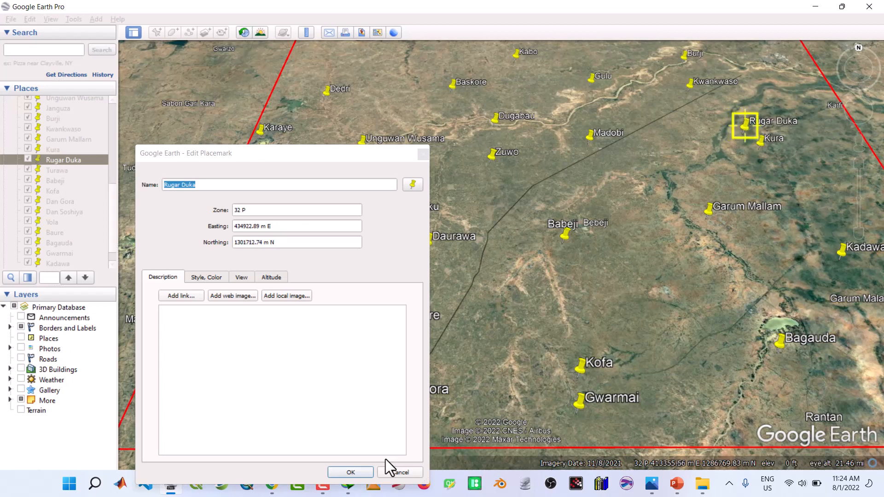
click(364, 472)
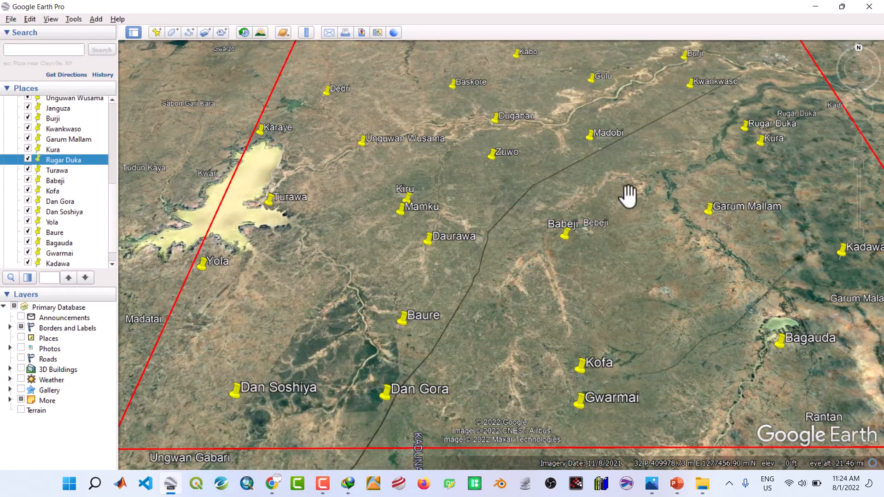
Step: Reposition the Rugar Duka placemark at its map label northwest of Kura, about 435439 m E, 1302691 m N
right_click(70, 159)
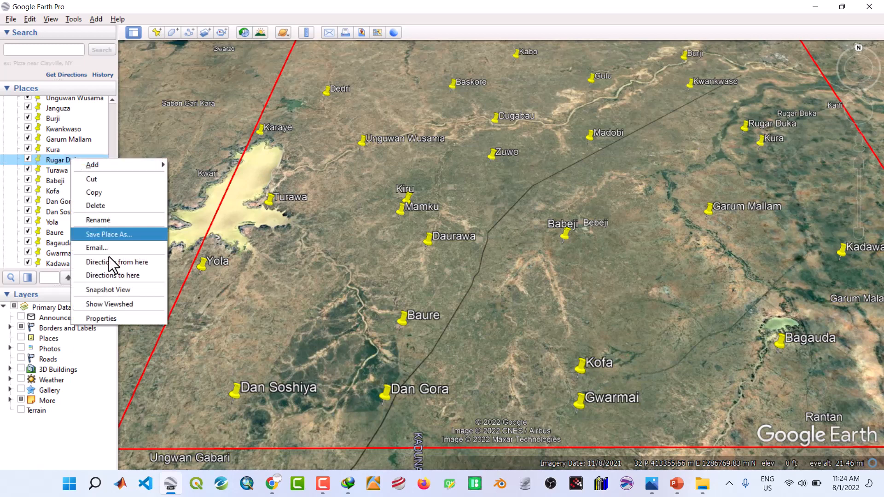
click(113, 318)
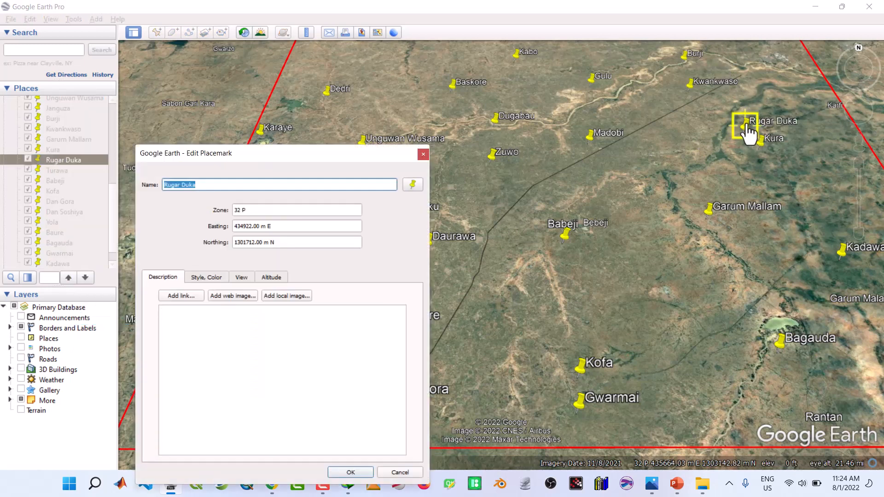
drag(748, 130, 723, 162)
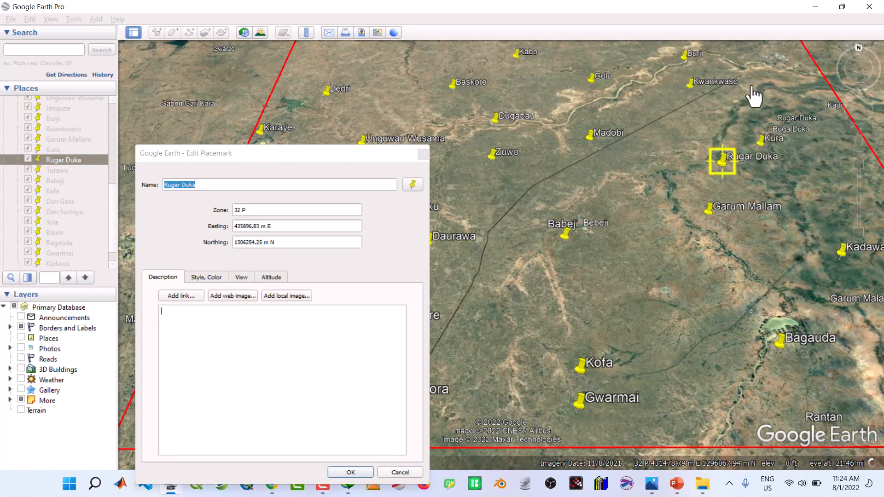
drag(754, 96, 780, 138)
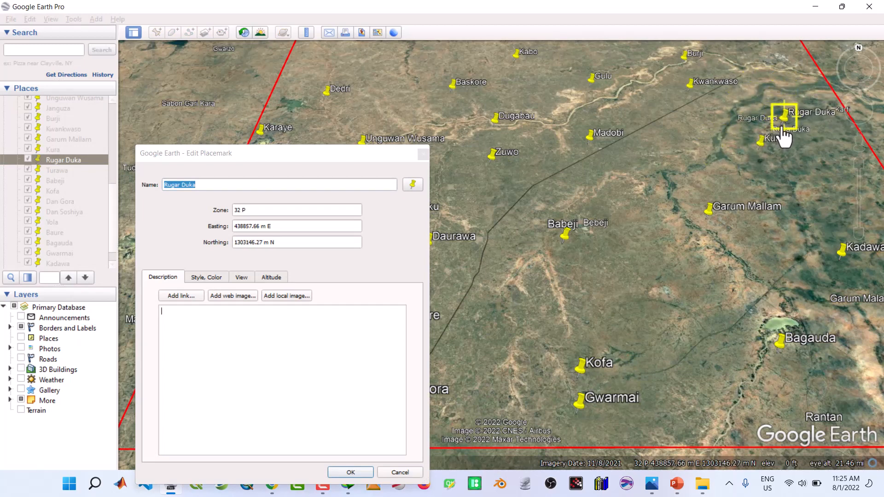
drag(785, 138, 793, 136)
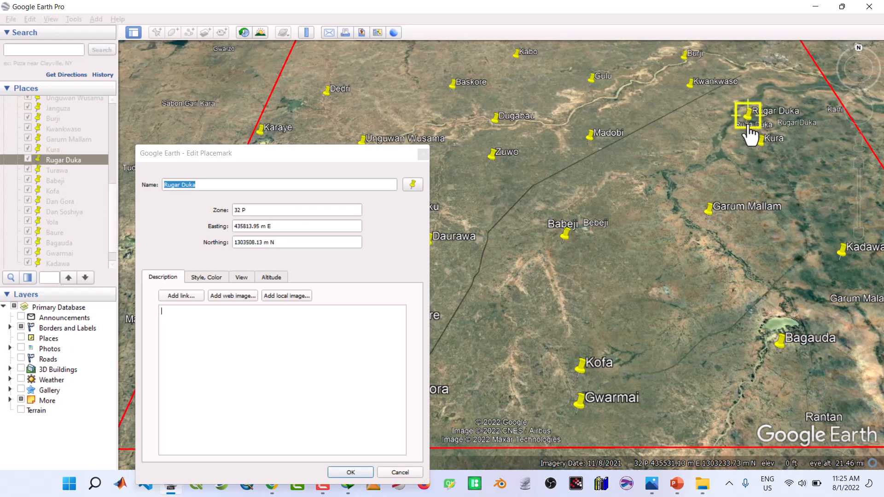
drag(777, 130, 749, 141)
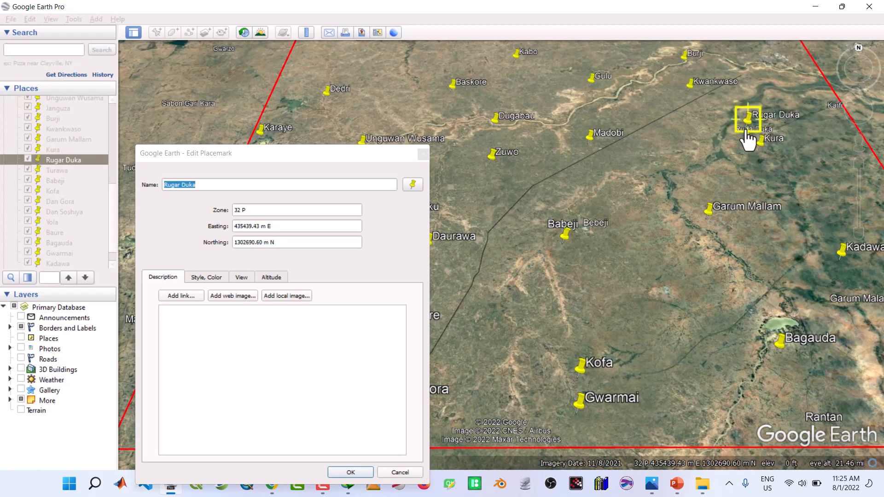
click(366, 471)
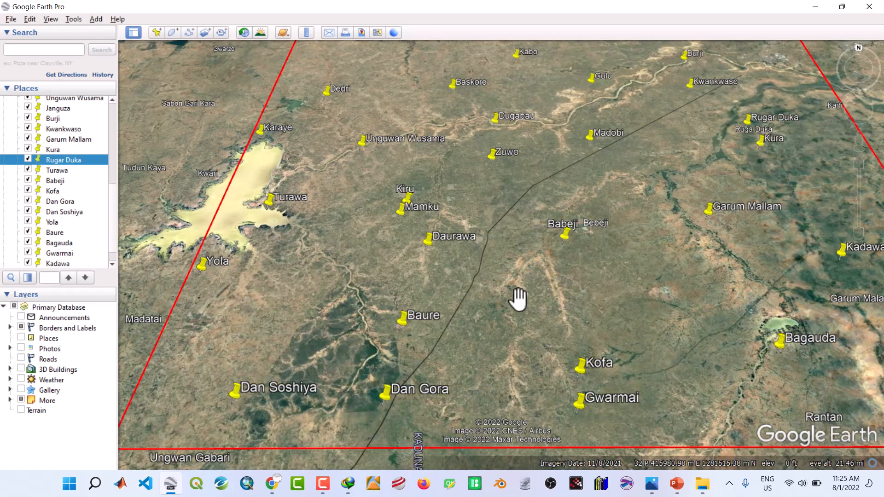
Step: Add a placemark named Rantan in STUDY AREA at the Rantan map label south of Bagauda, about 430470 m E, 1272118 m N
click(155, 32)
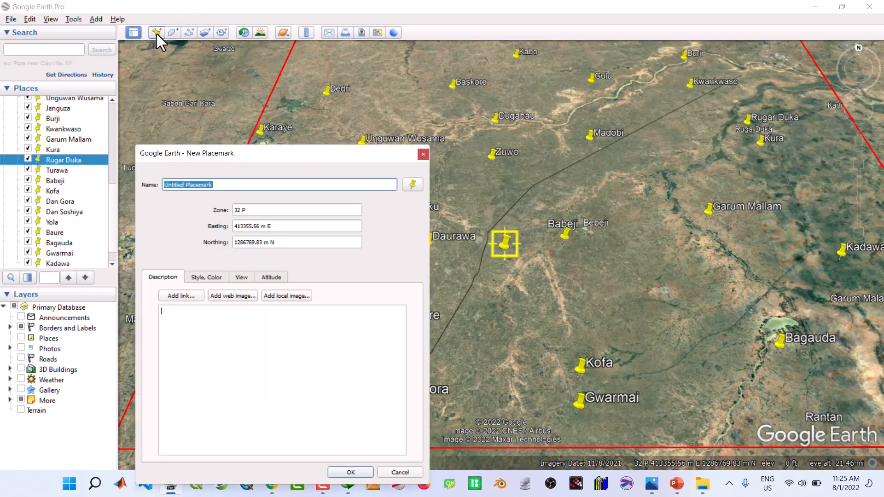
text(Rantan)
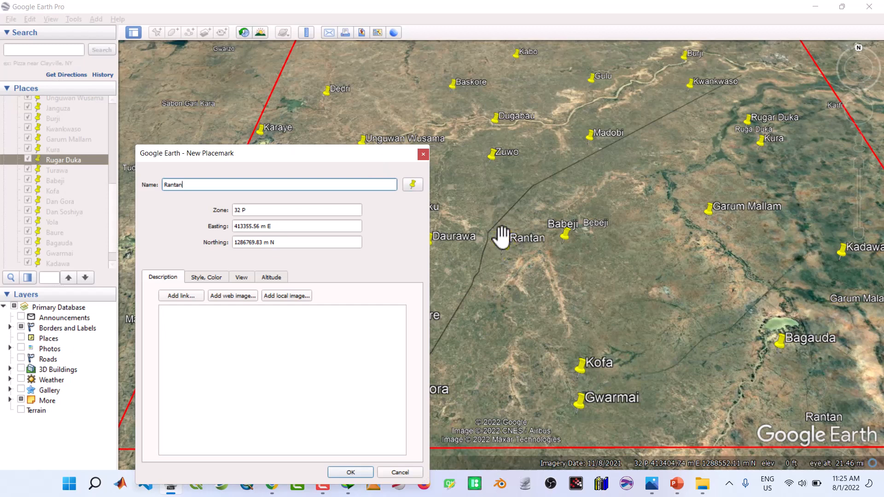
drag(506, 245, 800, 440)
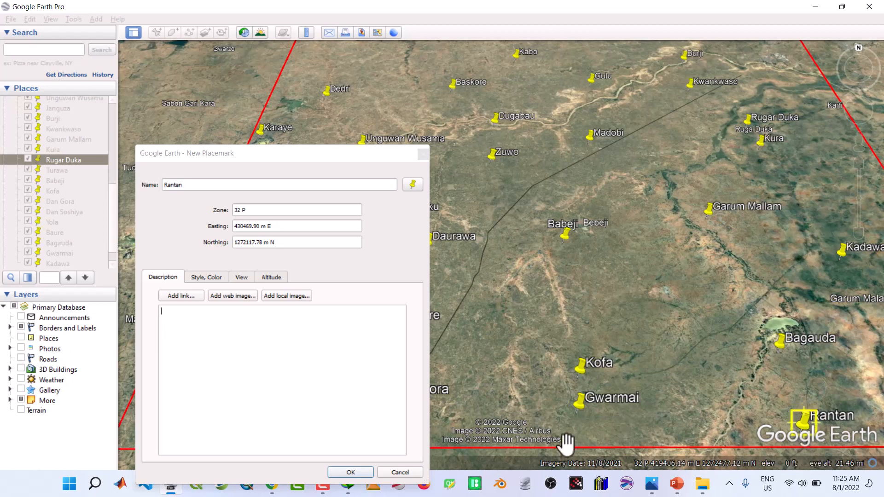
click(351, 472)
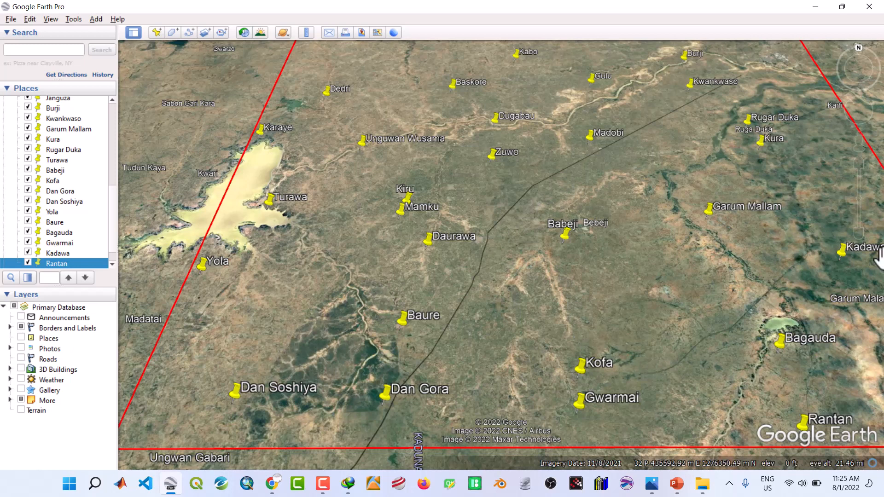
Step: Move the Babeji placemark onto the nearby Bebeji map label, about 419403 m E, 1287019 m N
click(870, 112)
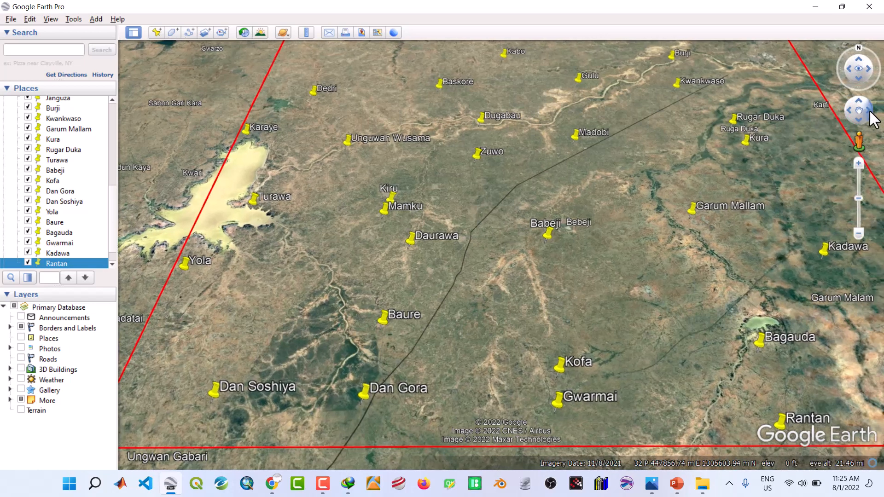
click(871, 112)
click(870, 112)
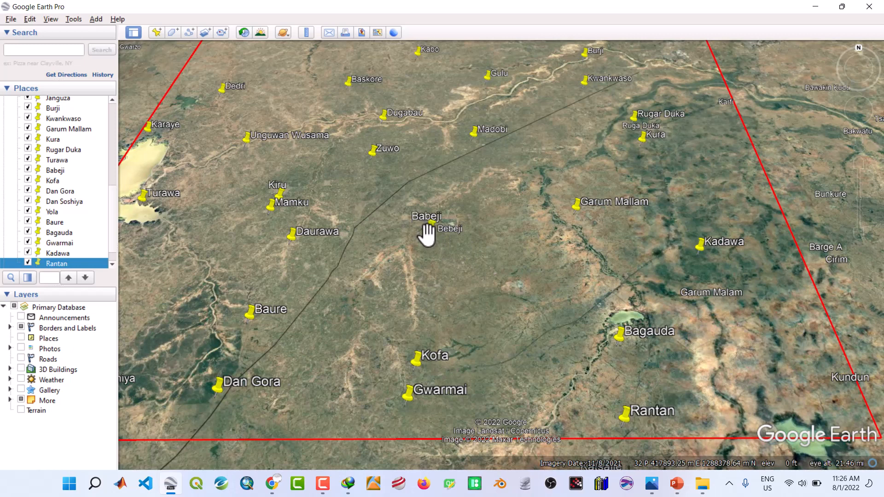
click(51, 171)
right_click(51, 170)
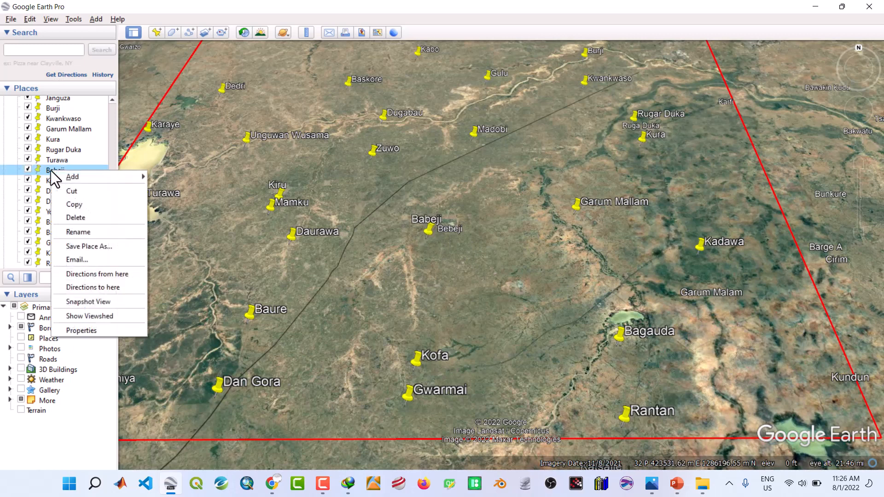
click(91, 330)
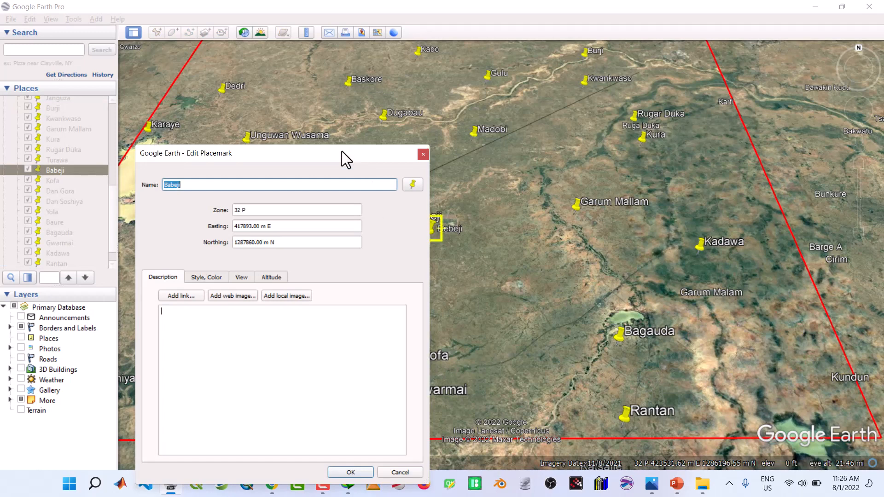
drag(342, 152, 792, 101)
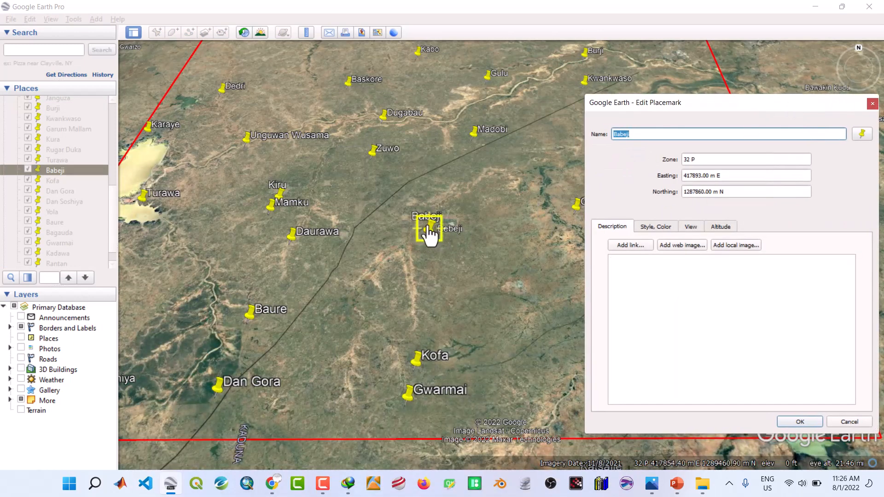
drag(430, 235, 450, 257)
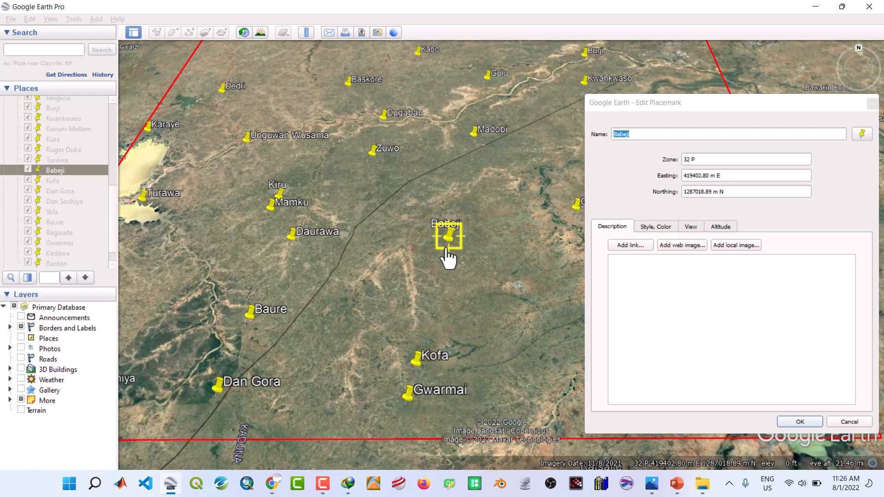
click(799, 423)
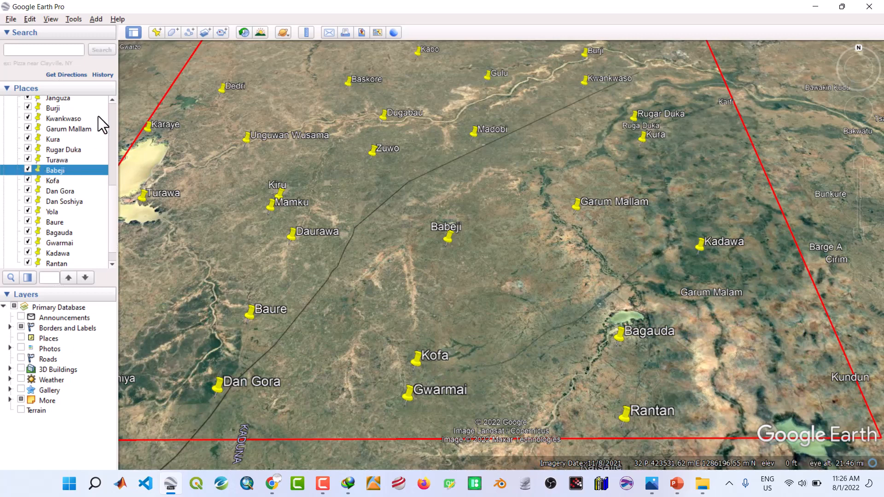
Step: Start saving the STUDY AREA folder as a place file in the GOOGLE EARTH PRO folder of Project 1 on the Desktop
scroll(114, 99, up, 4)
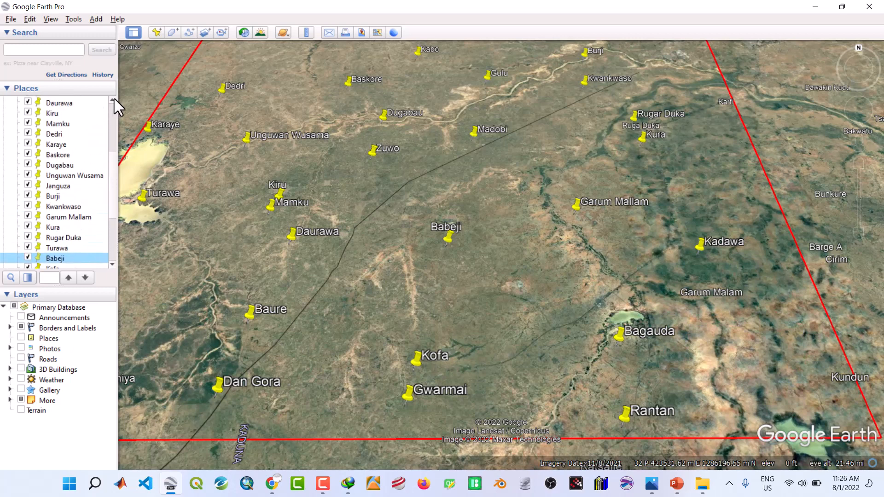
scroll(114, 98, up, 3)
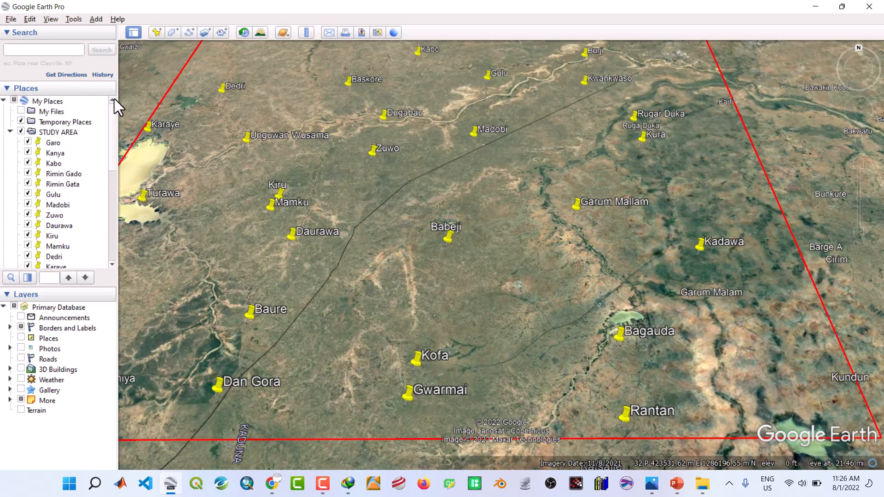
scroll(112, 250, down, 5)
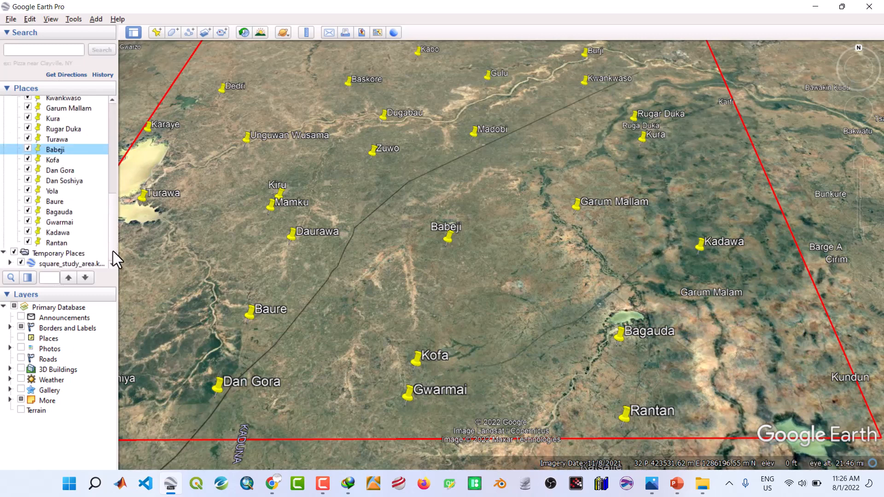
scroll(112, 107, up, 5)
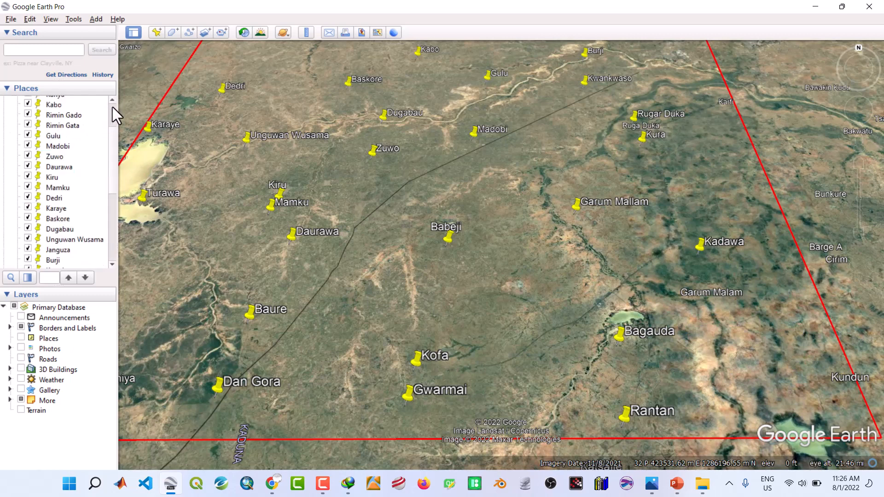
click(57, 134)
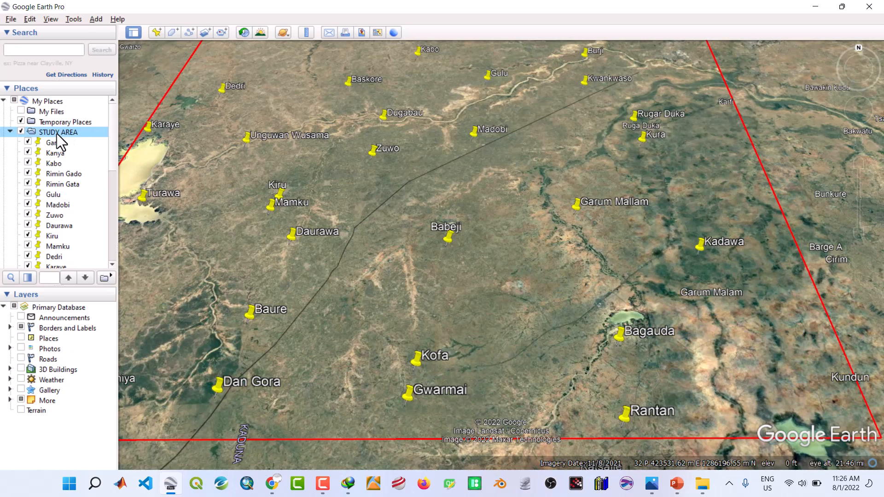
right_click(57, 133)
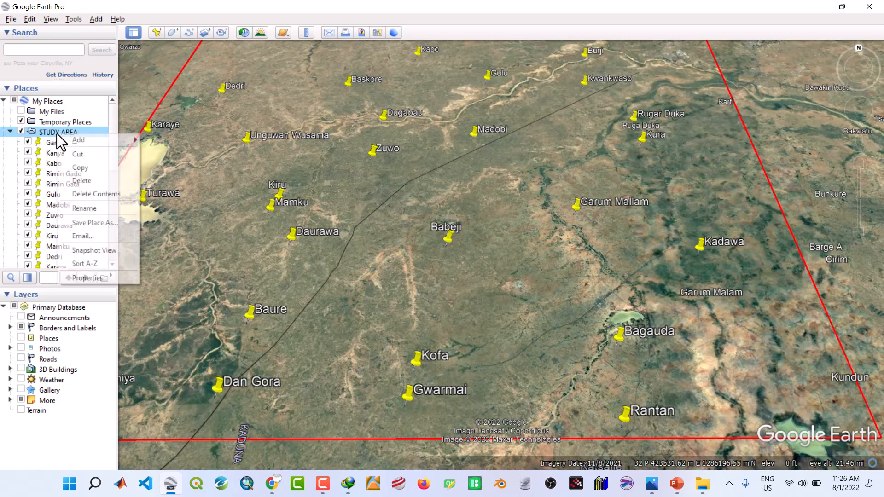
click(103, 222)
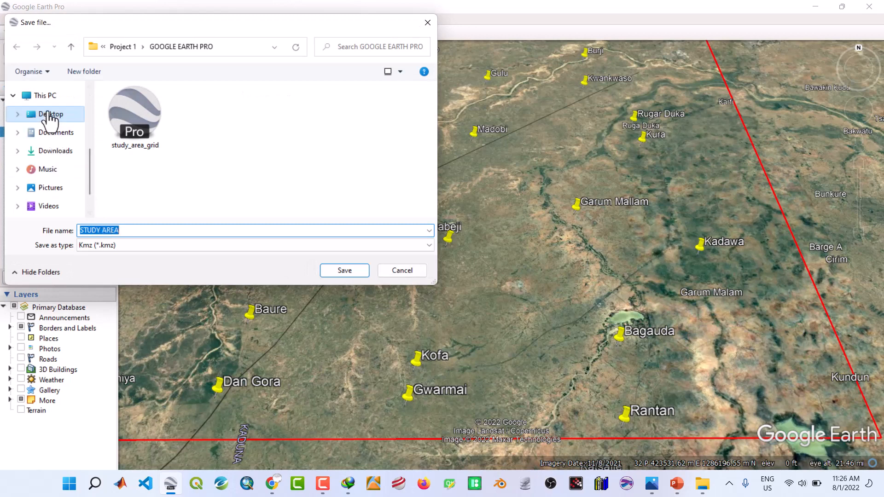
click(48, 114)
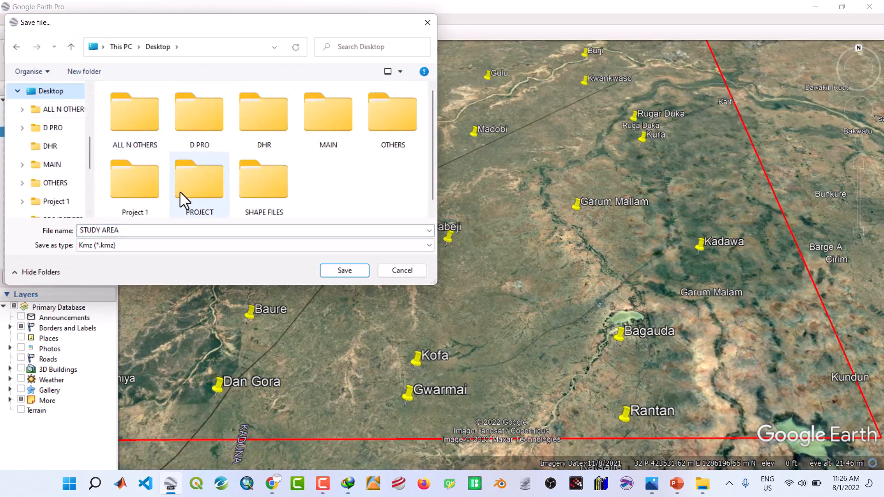
double_click(126, 189)
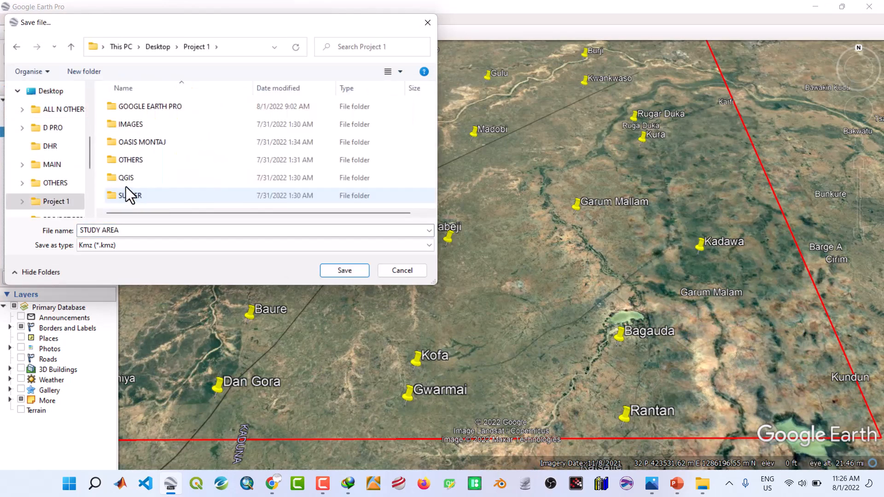
double_click(137, 108)
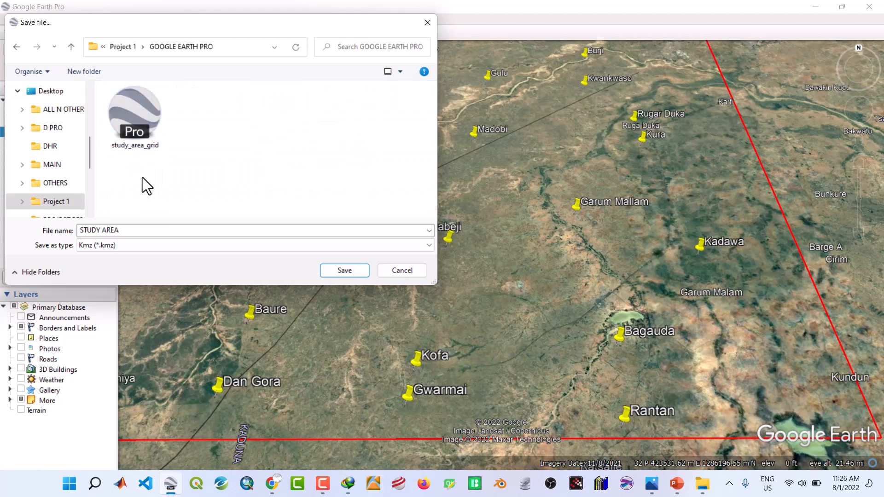
Step: Name the place file Study_area_towns, set its format to Kml (*.kml), and save it
click(145, 230)
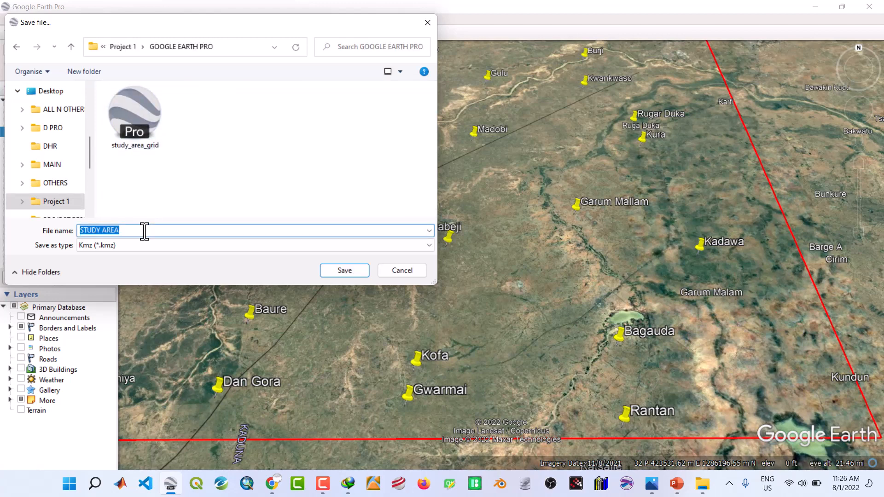
text(Study_area)
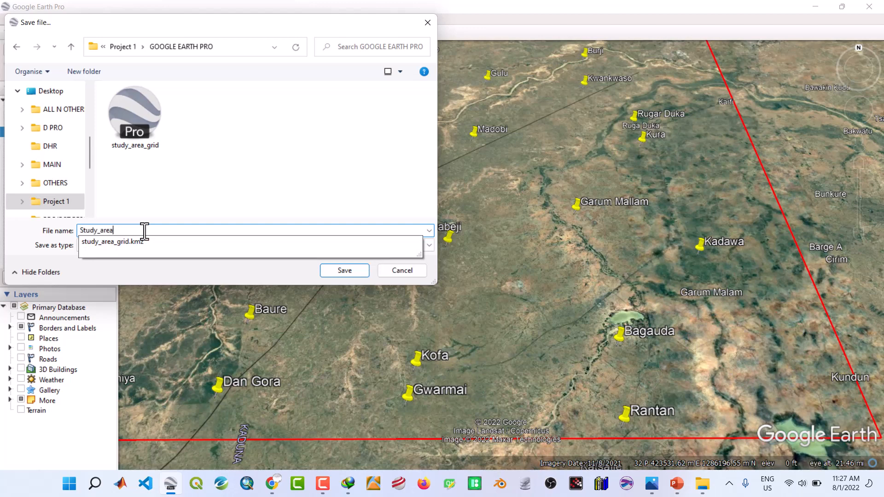
text(_towns)
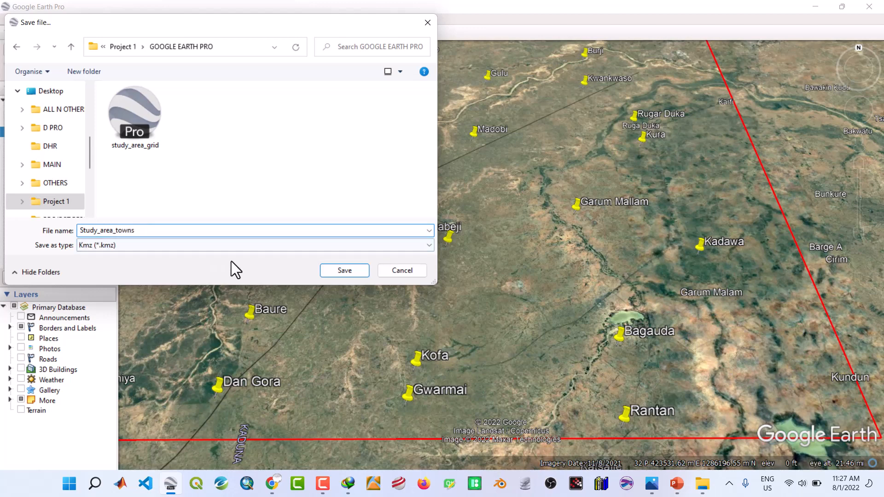
click(283, 247)
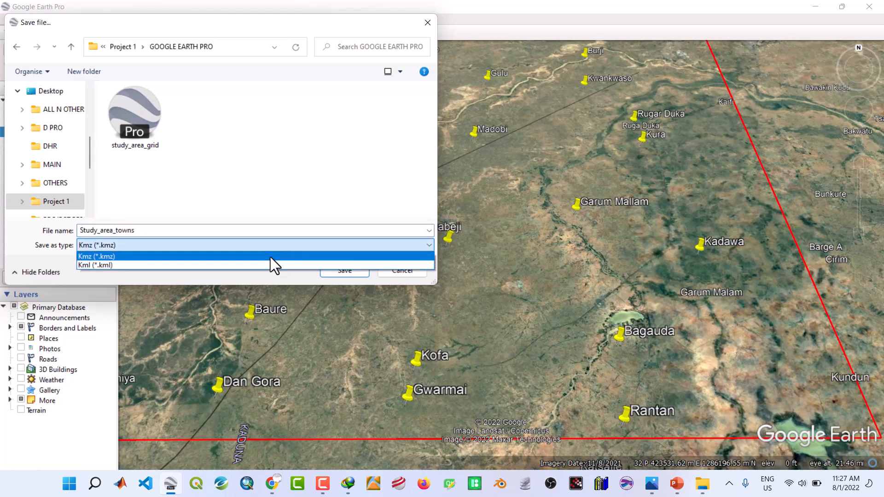
click(261, 266)
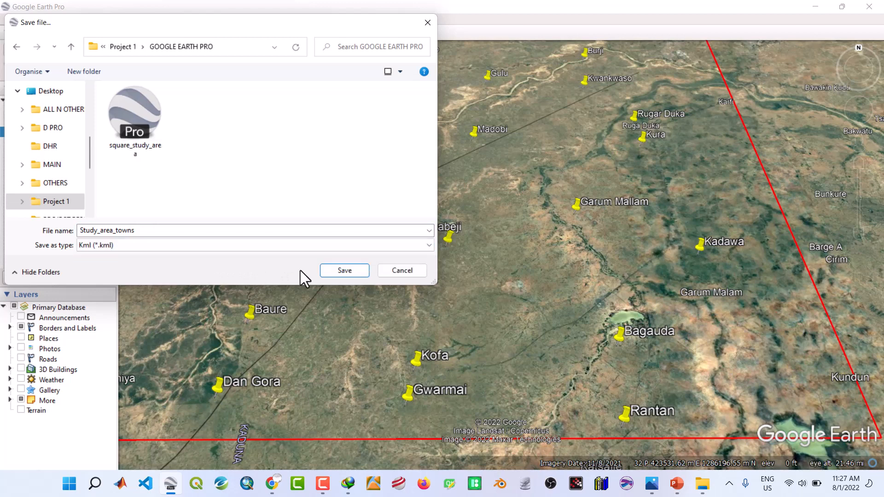
click(344, 270)
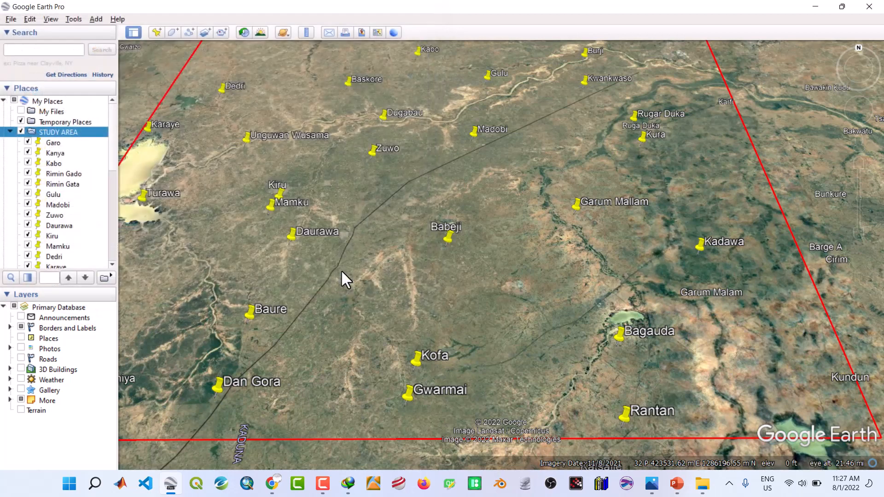
Step: Save My Places, then close Google Earth Pro, saving the Temporary Places items to My Places
click(11, 19)
mouse_move(23, 43)
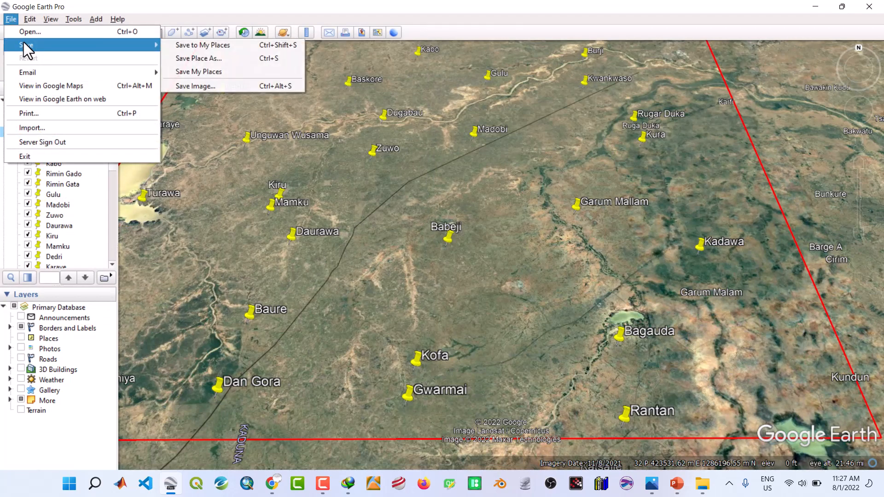
click(200, 71)
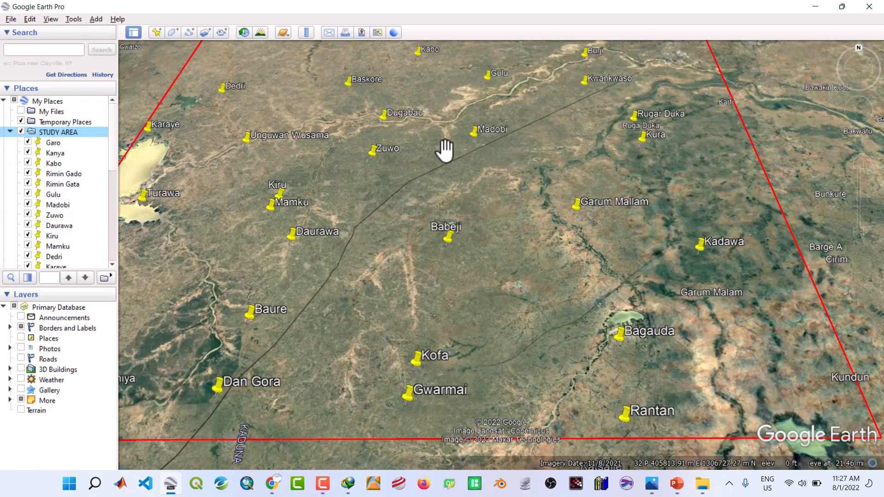
click(877, 6)
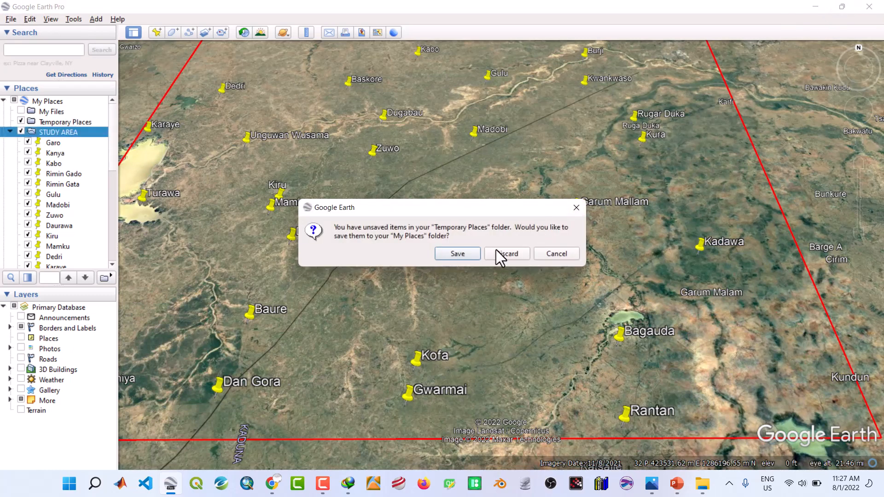
click(459, 253)
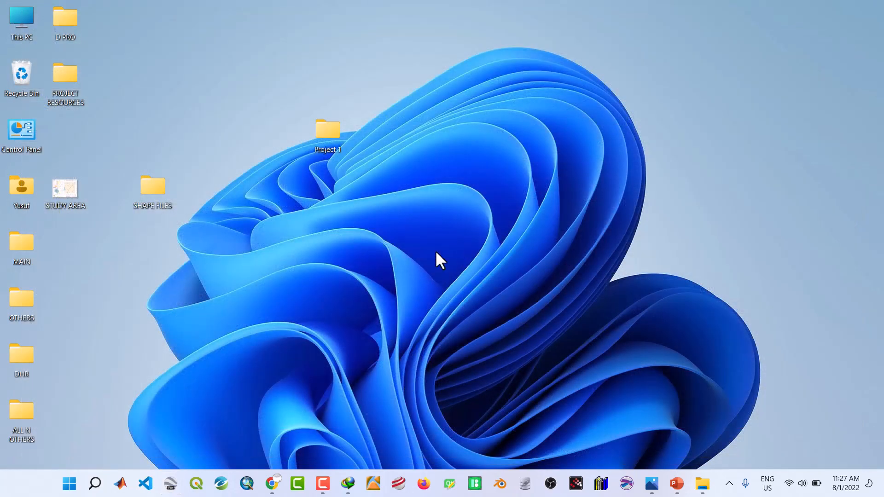
Step: Copy the Study_area_towns file from Project 1's GOOGLE EARTH PRO folder into the SHAPE FILES folder on the desktop
double_click(327, 137)
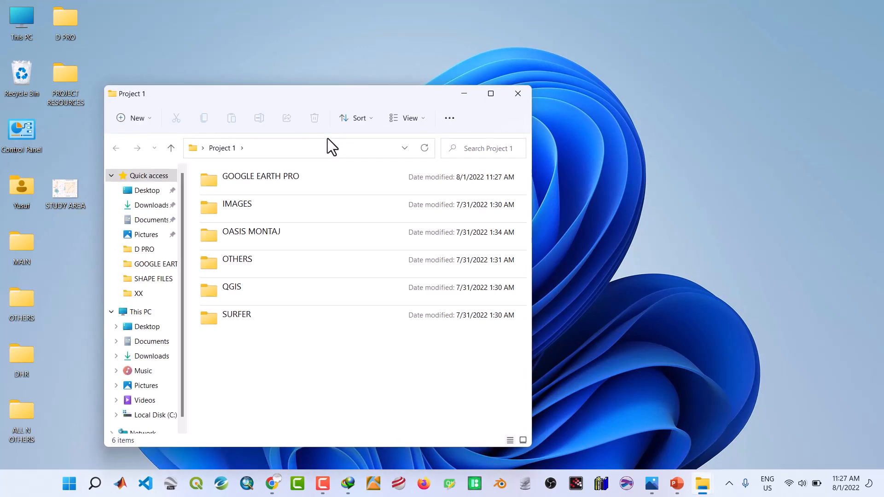
drag(340, 93, 579, 66)
double_click(526, 145)
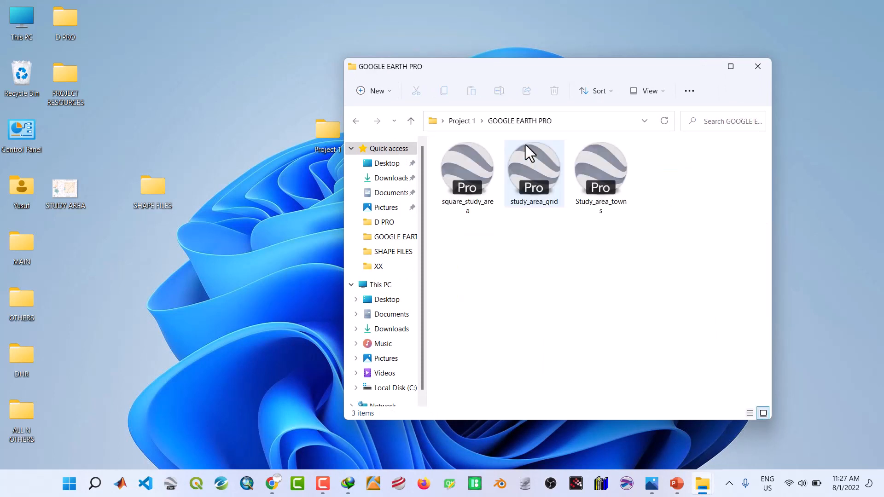
click(600, 189)
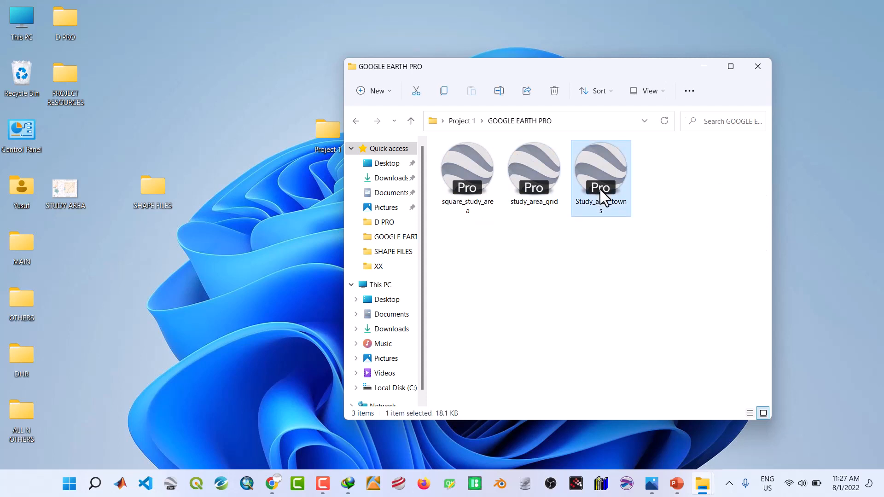
right_click(600, 189)
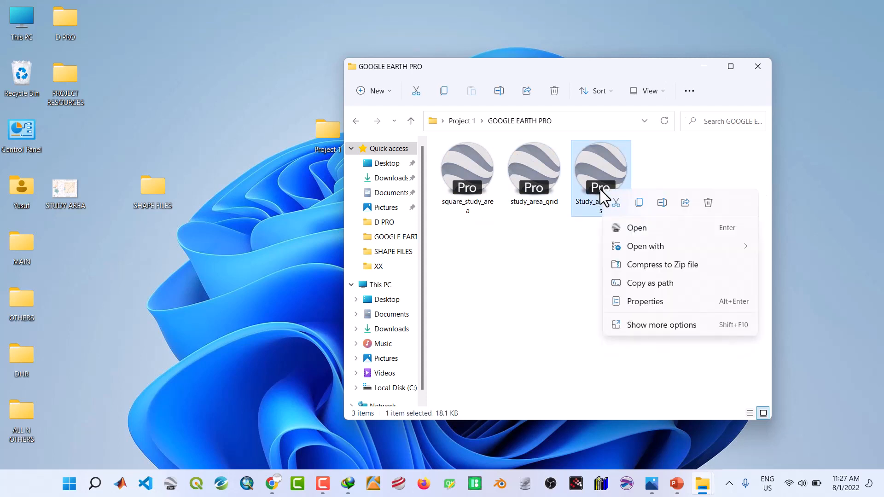
click(640, 203)
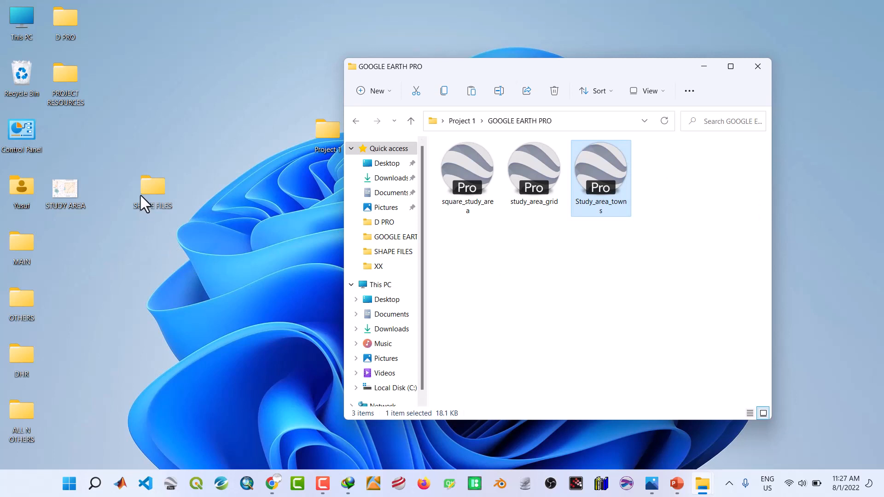
double_click(152, 189)
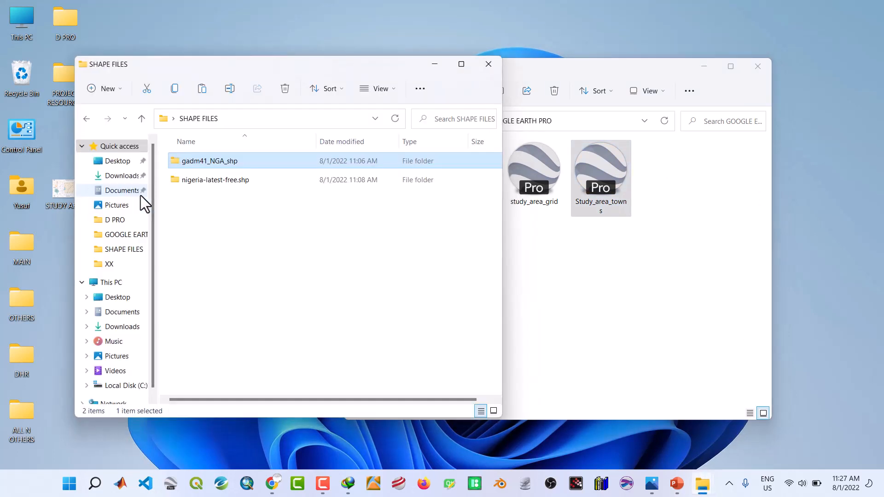
click(197, 197)
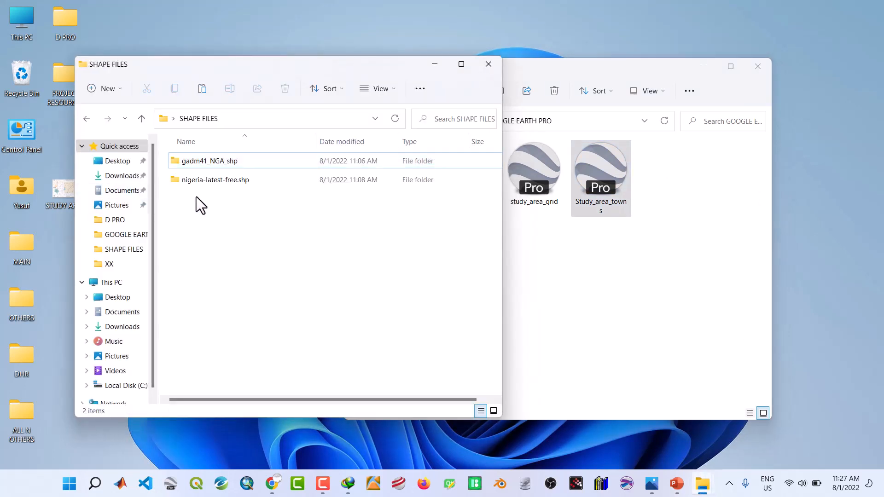
right_click(196, 197)
key(Escape)
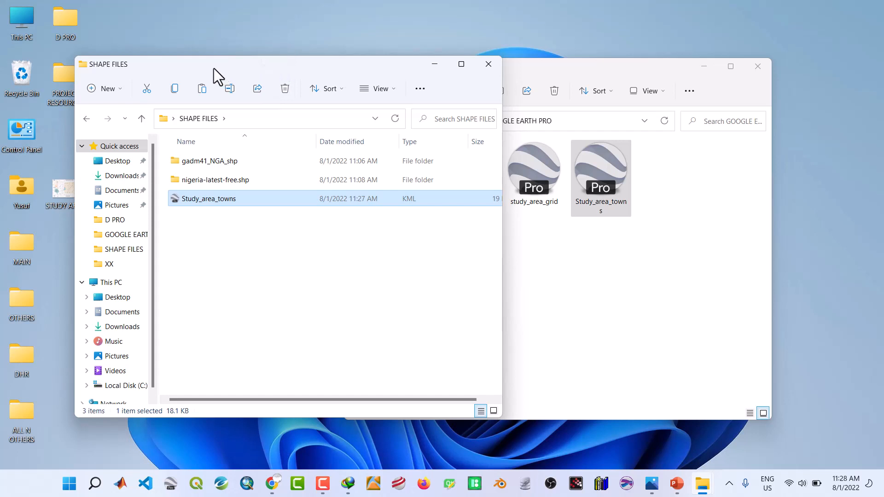
Step: Copy the square_study_area file from the GOOGLE EARTH PRO folder into the SHAPE FILES folder
drag(214, 68, 93, 88)
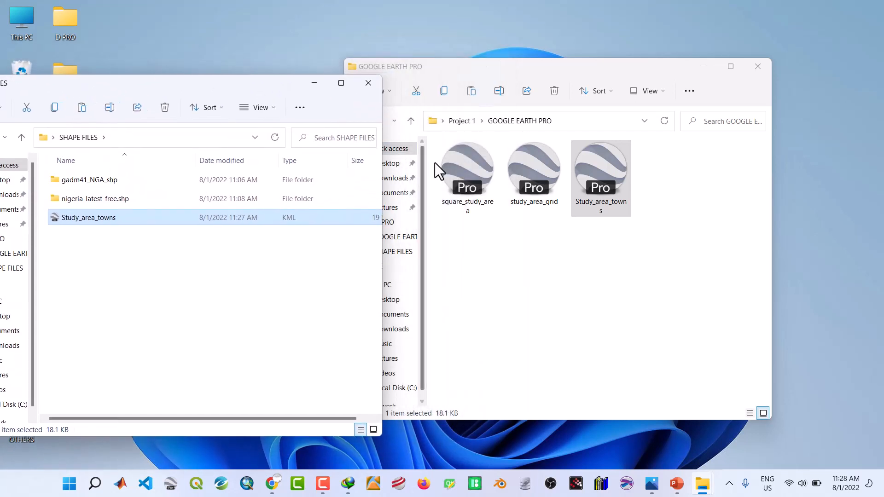
click(449, 173)
right_click(449, 174)
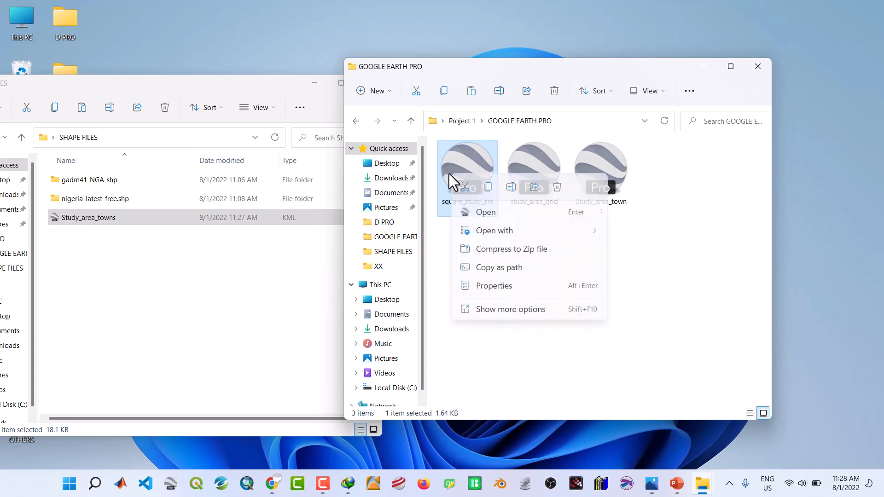
click(489, 188)
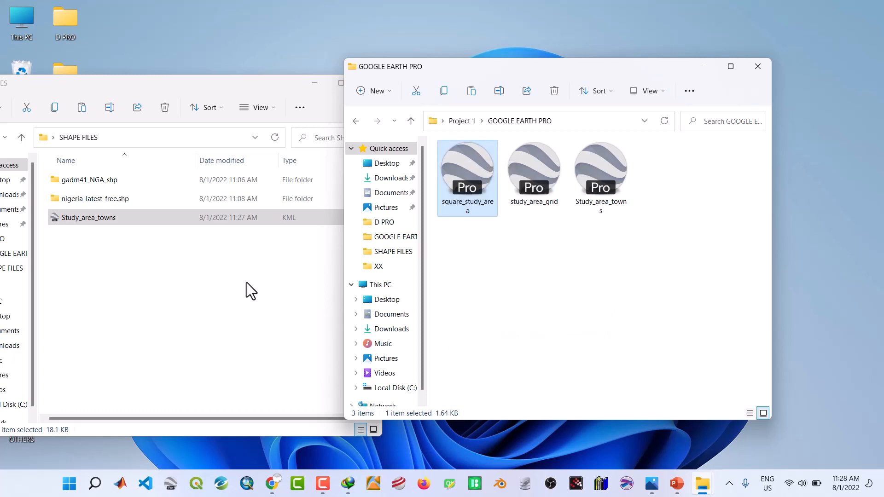
click(147, 276)
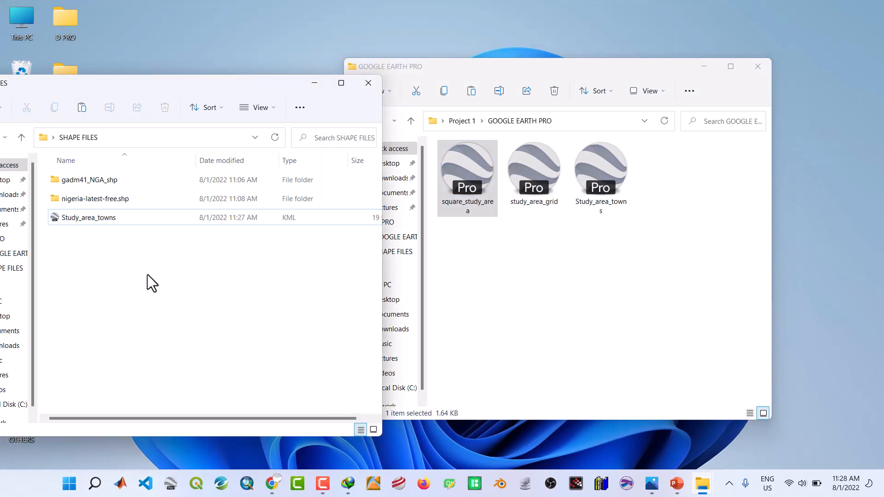
right_click(147, 274)
click(163, 288)
Step: Close the GOOGLE EARTH PRO folder window and minimise the SHAPE FILES window
click(758, 66)
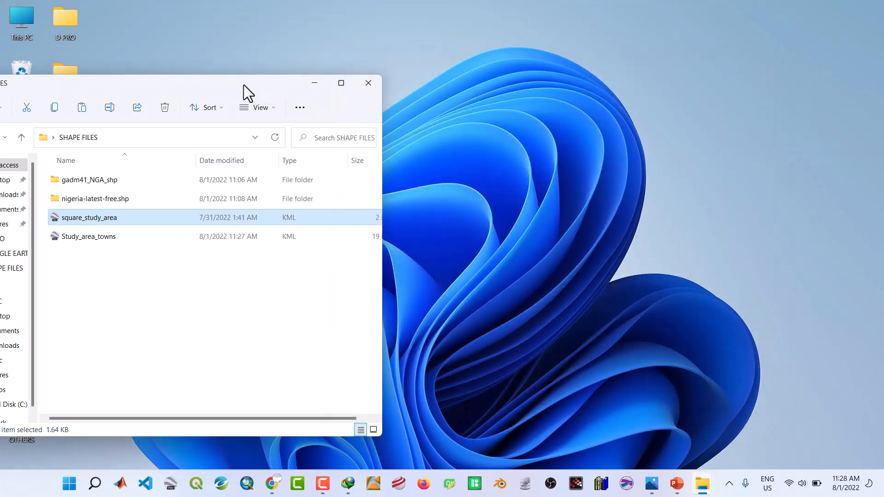
drag(244, 85, 443, 49)
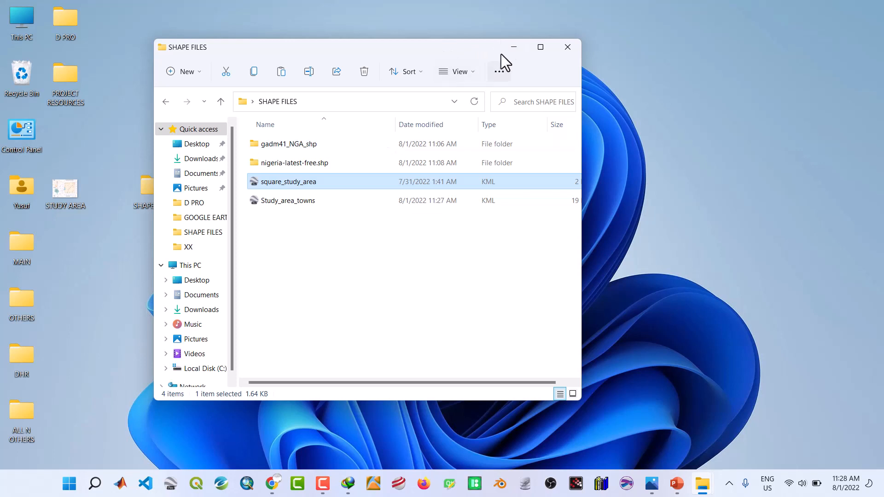
click(513, 47)
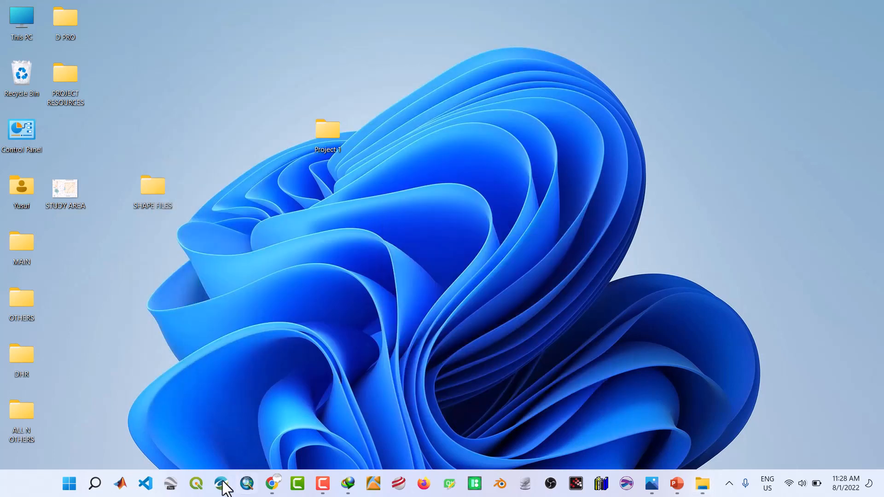
Step: Launch QGIS and add the square_study_area and Study_area_towns KML files from the SHAPE FILES folder as vector layers
click(197, 484)
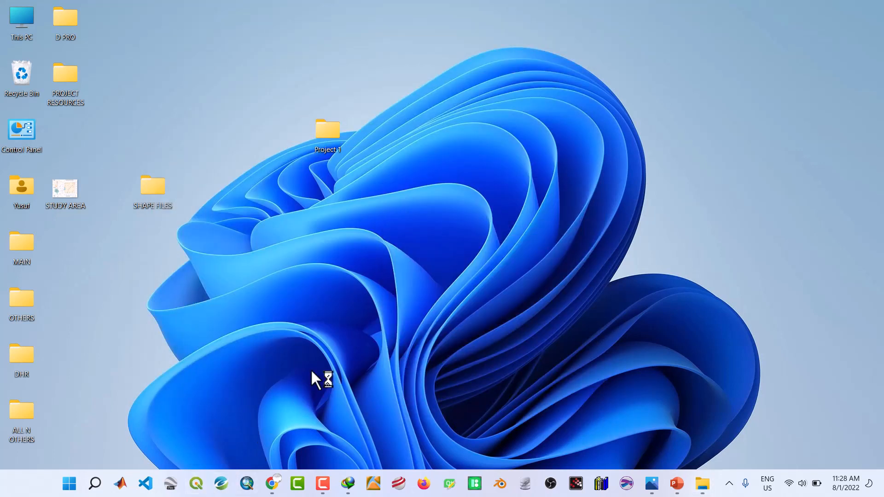
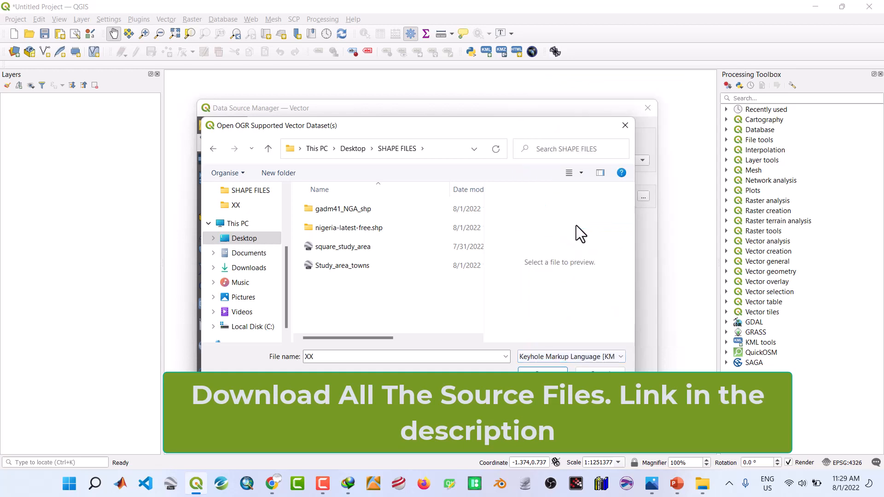
click(361, 248)
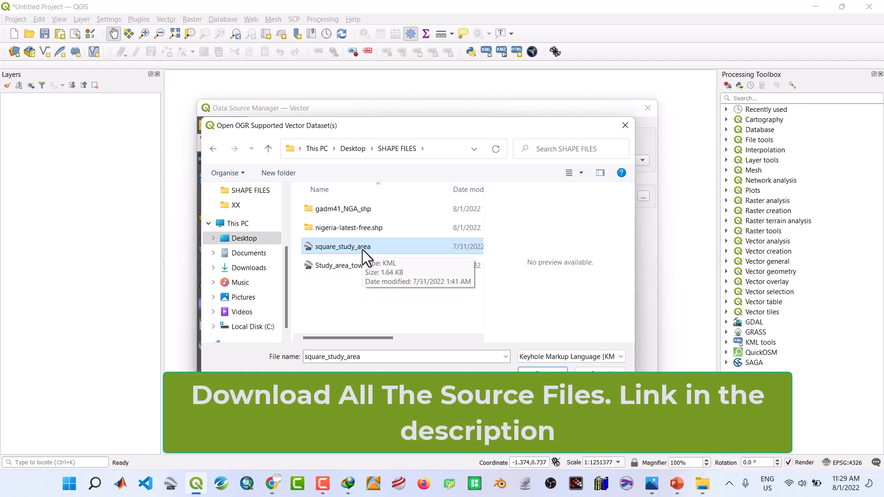
ctrl+click(357, 261)
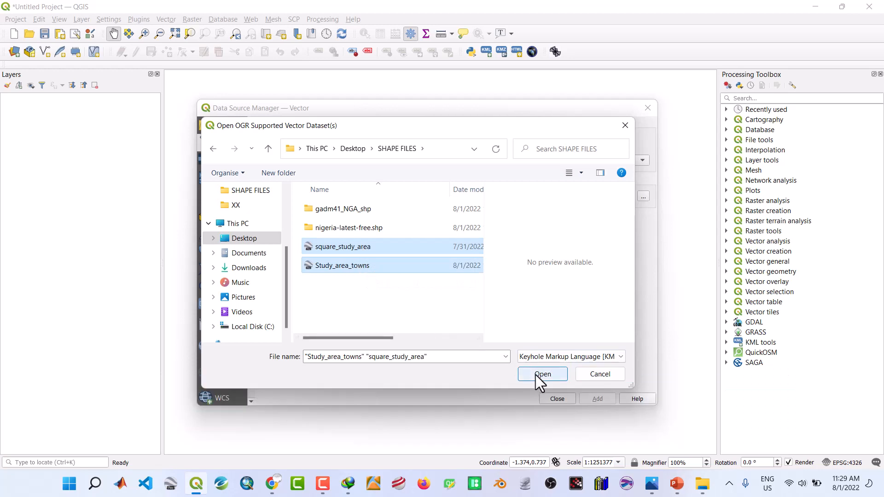
click(539, 374)
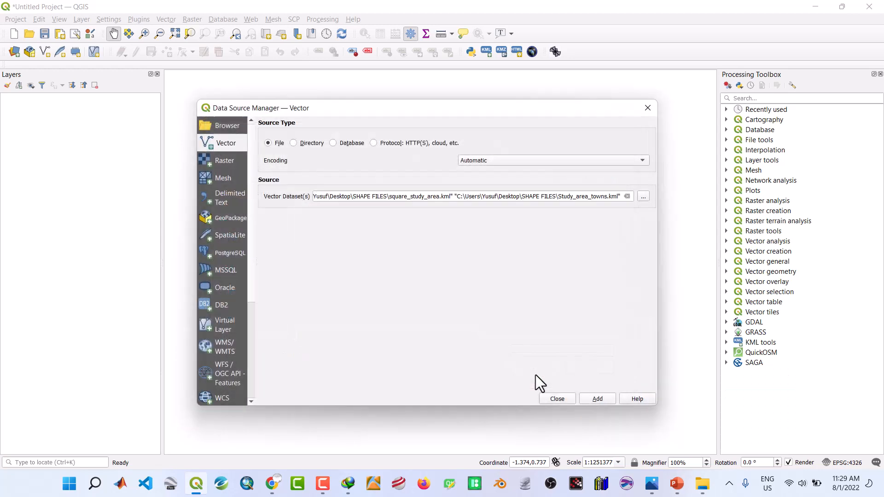
click(600, 403)
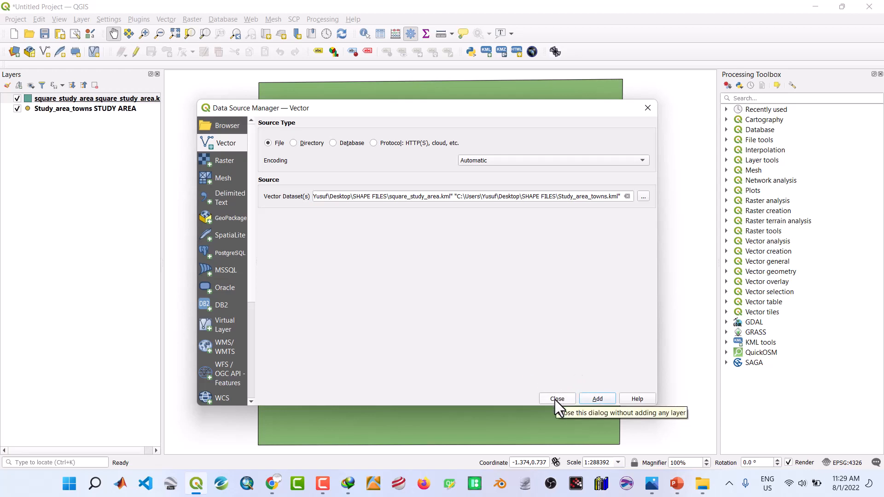
Step: Add the ESRI Shapefiles gadm41_NGA_0, gadm41_NGA_1 and gadm41_NGA_2 from the gadm41_NGA_shp folder as vector layers
click(627, 196)
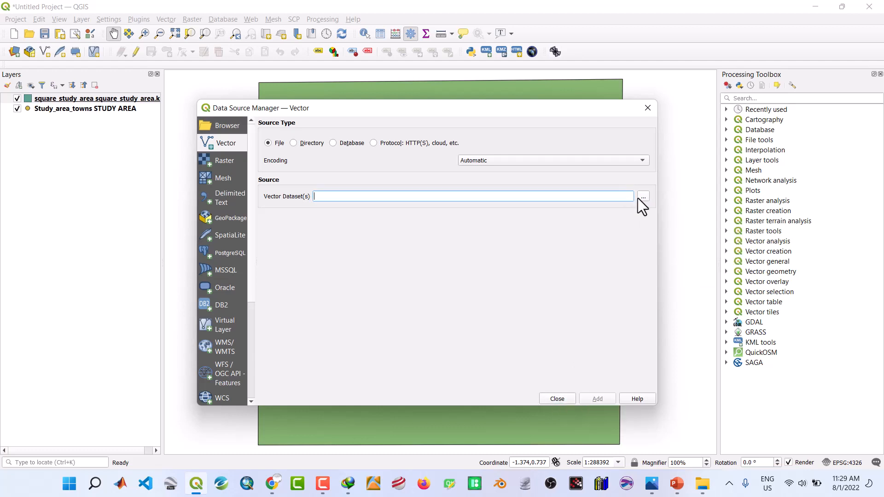
click(643, 197)
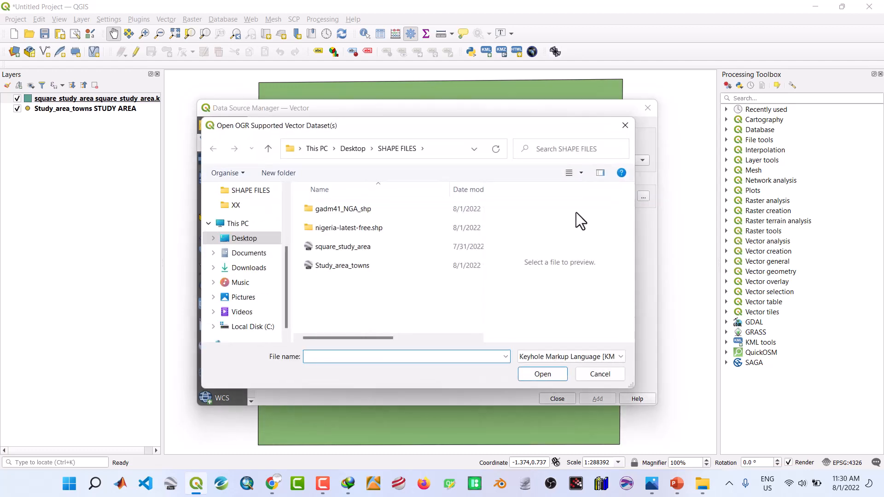
double_click(345, 209)
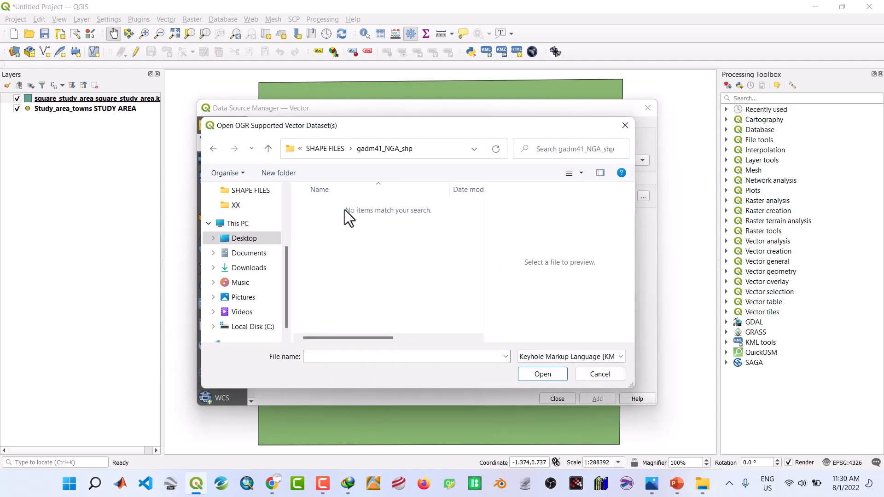
click(532, 354)
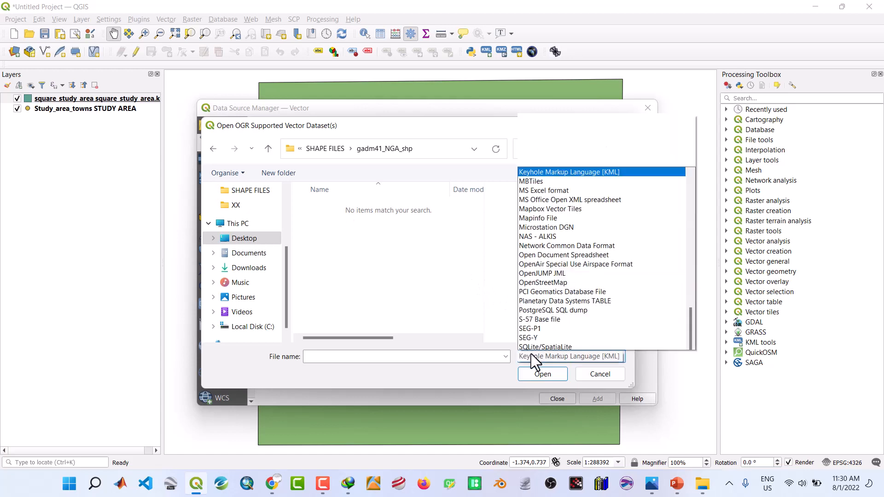
scroll(537, 203, up, 1)
scroll(537, 203, up, 9)
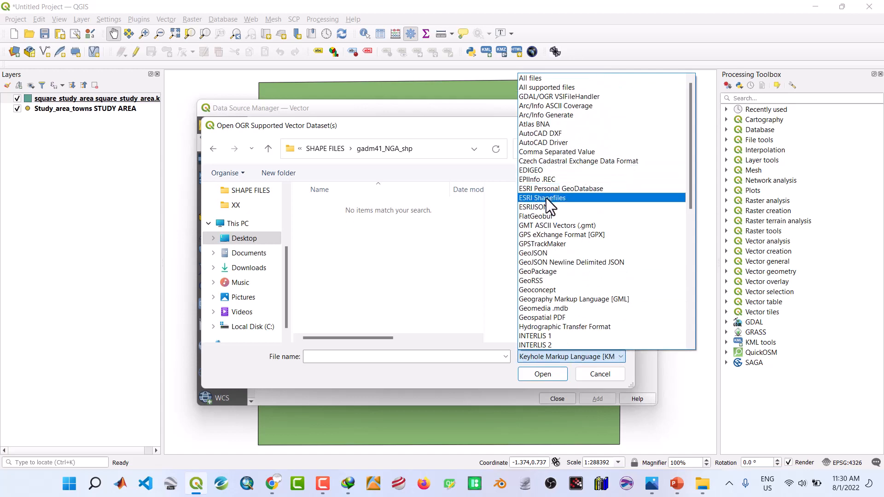
click(546, 198)
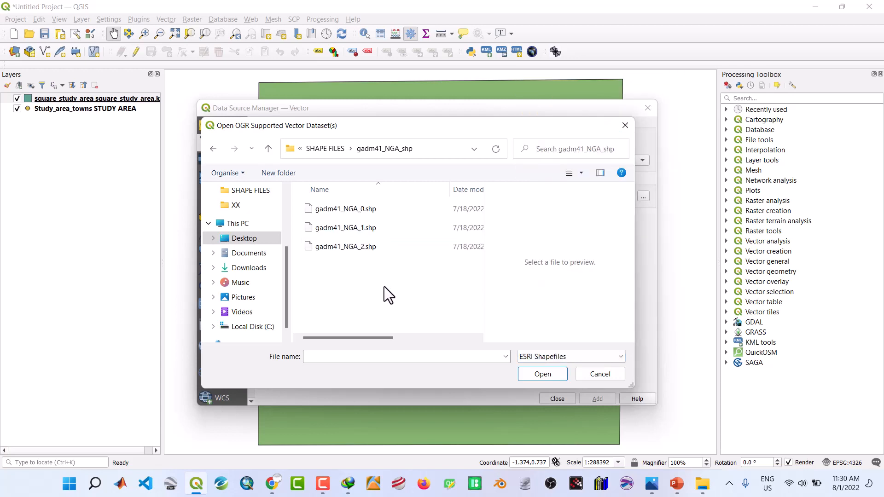
key(ctrl+a)
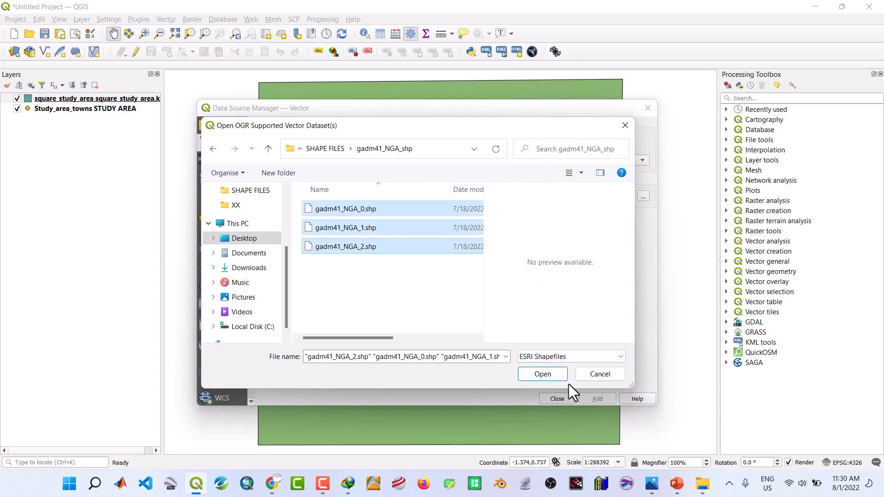
click(555, 379)
click(599, 398)
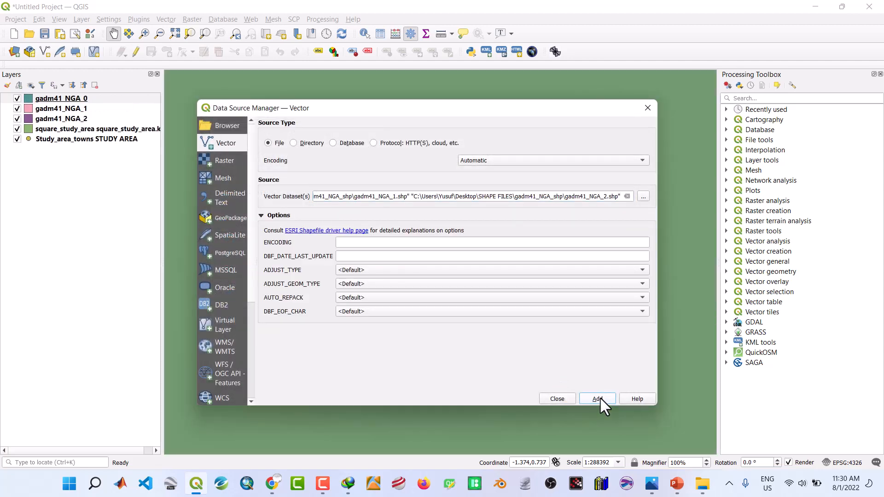
Step: Clear the vector source and browse the shapefiles in the nigeria-latest-free.shp folder inside SHAPE FILES
click(626, 196)
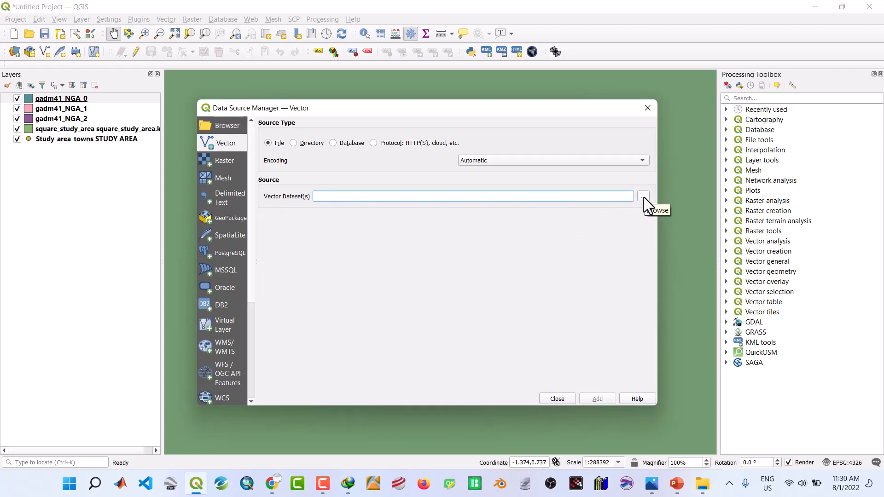
click(644, 197)
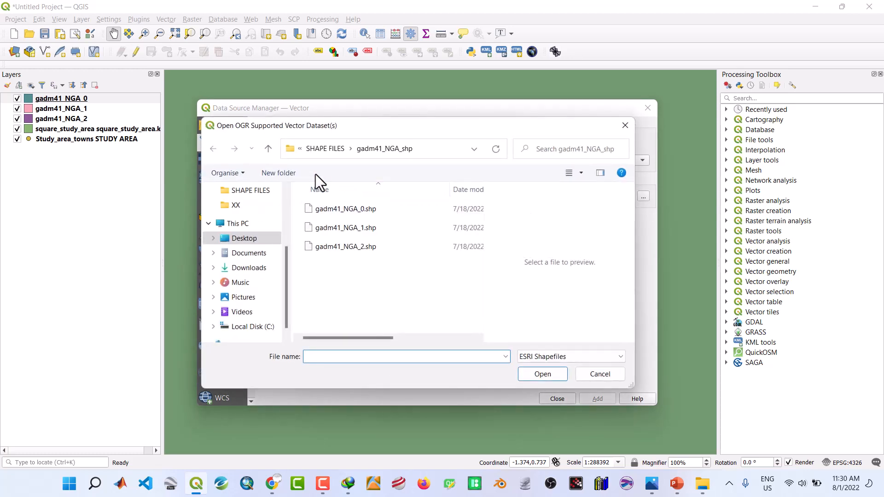
click(269, 149)
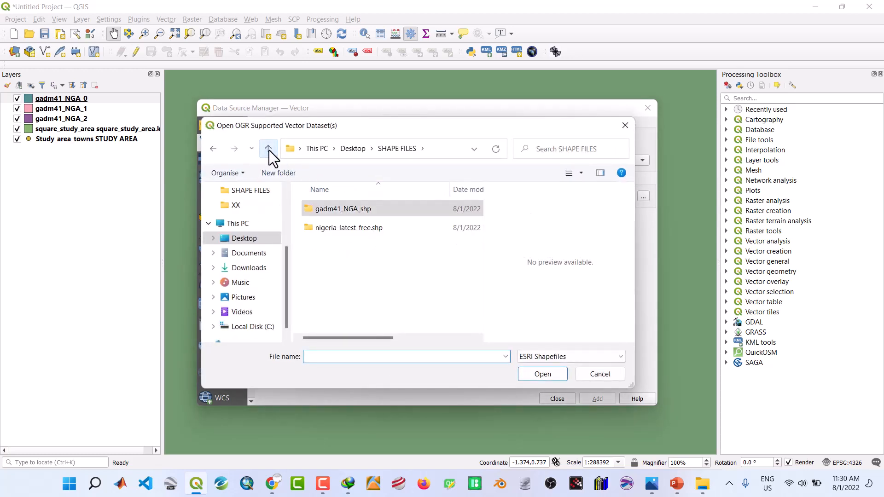
click(338, 227)
double_click(338, 228)
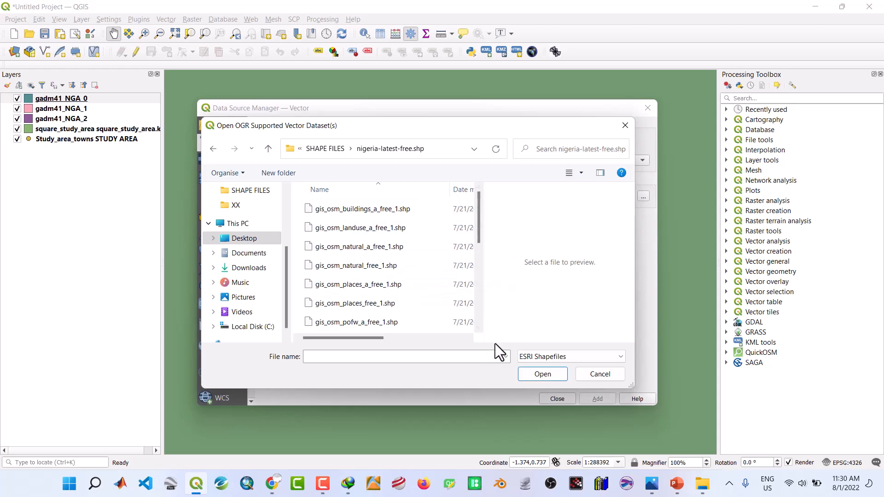
scroll(477, 328, down, 2)
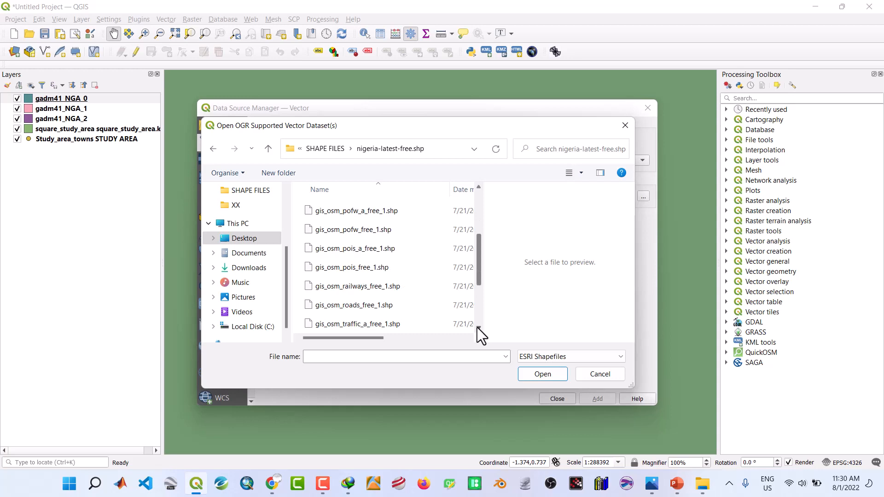
click(478, 328)
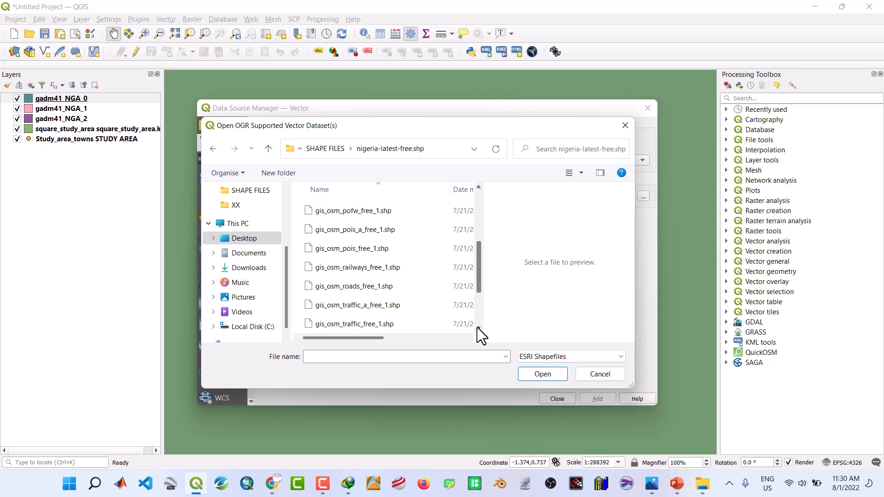
Step: Select the gis_osm railways, roads, water_a and waterways shapefiles in the nigeria-latest-free.shp folder
click(369, 270)
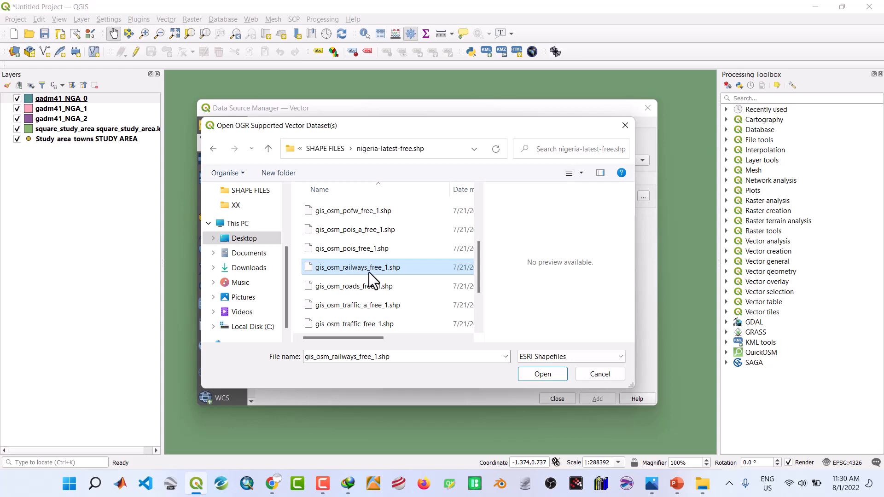
ctrl+click(366, 286)
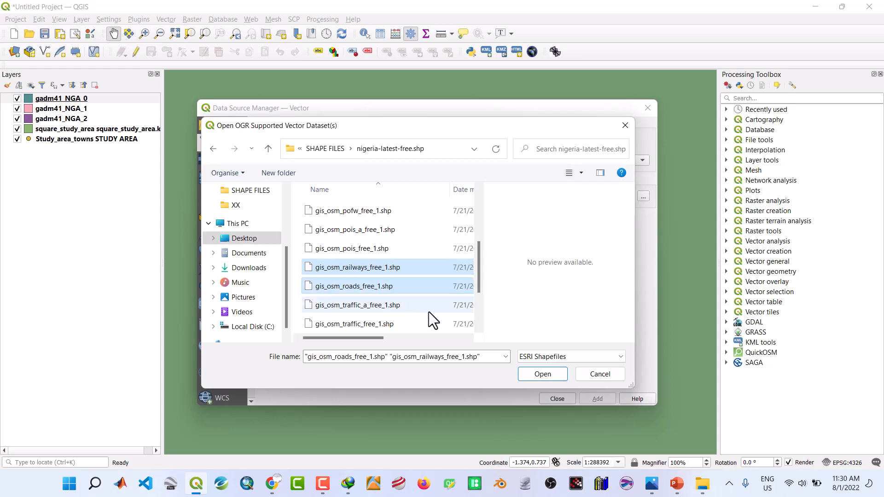
click(477, 330)
click(477, 331)
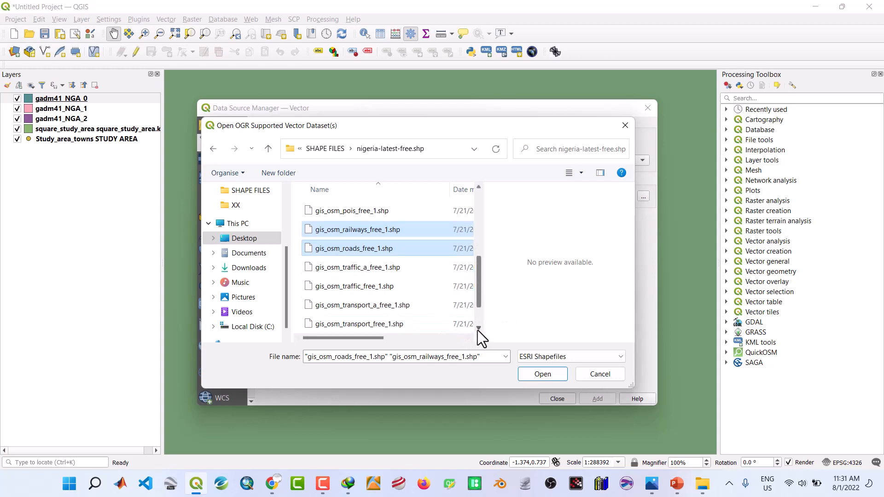
click(478, 329)
click(478, 328)
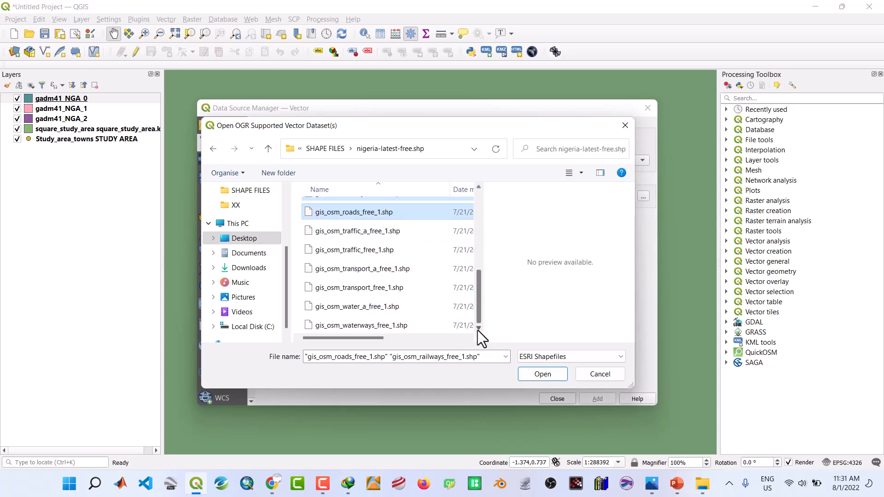
ctrl+click(364, 310)
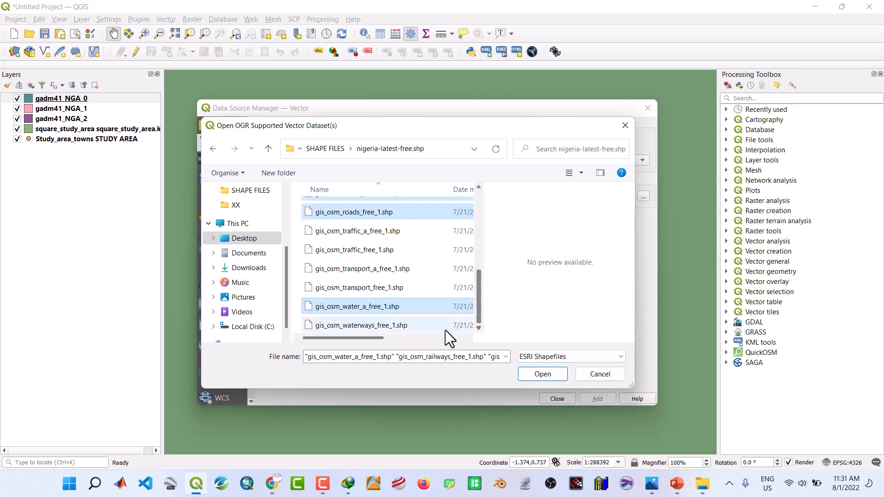
ctrl+click(377, 325)
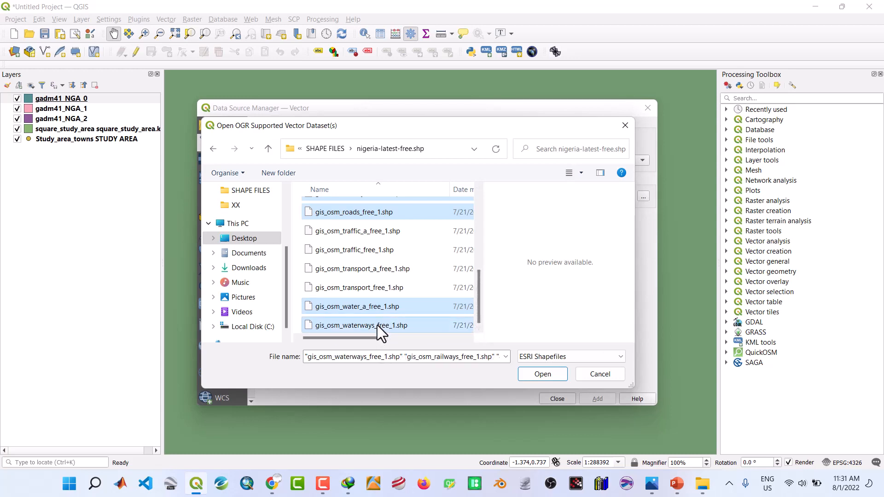
Step: Check the rest of the file list, open the selected shapefiles and add them to the project as vector layers
click(479, 186)
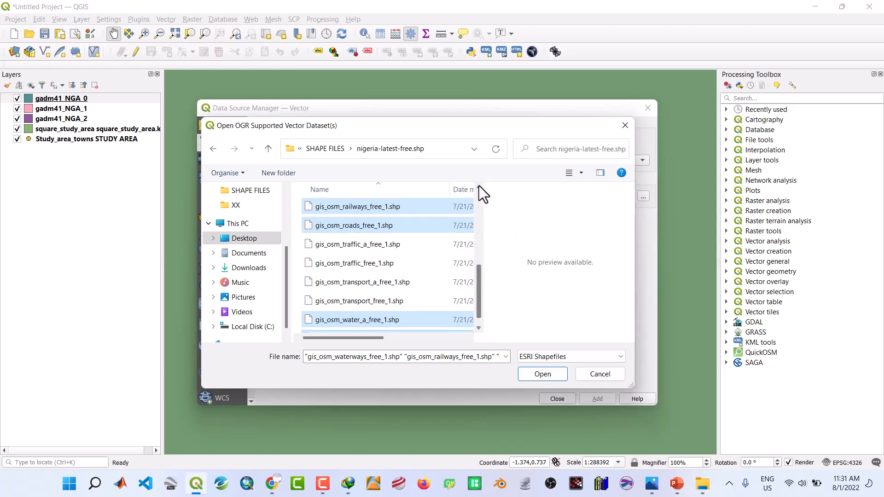
click(479, 186)
click(479, 187)
click(479, 187)
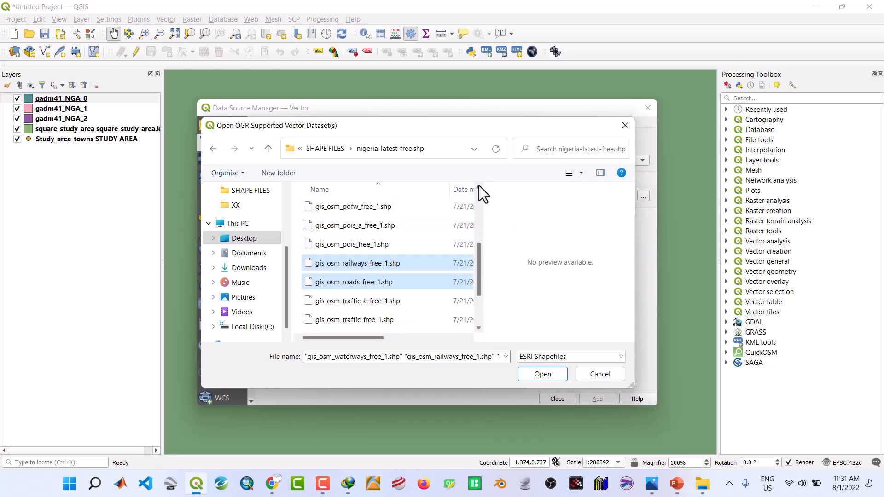
click(479, 186)
click(479, 187)
click(479, 187)
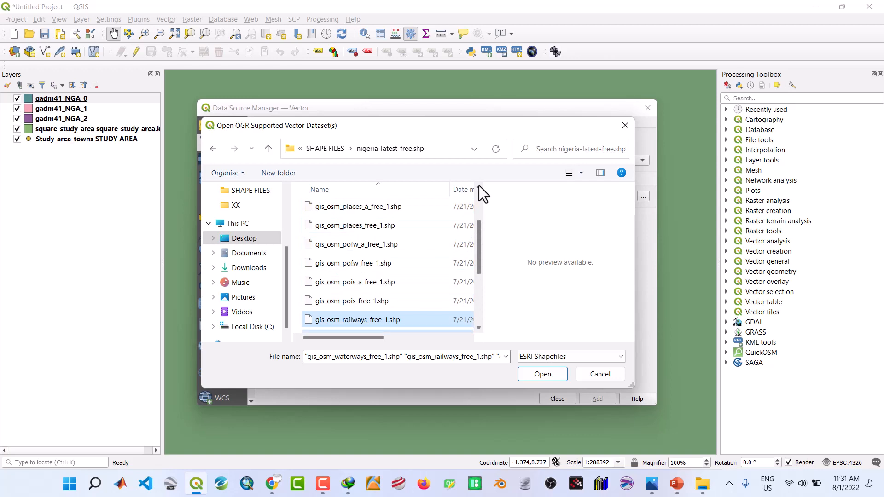
click(479, 186)
click(479, 187)
click(479, 186)
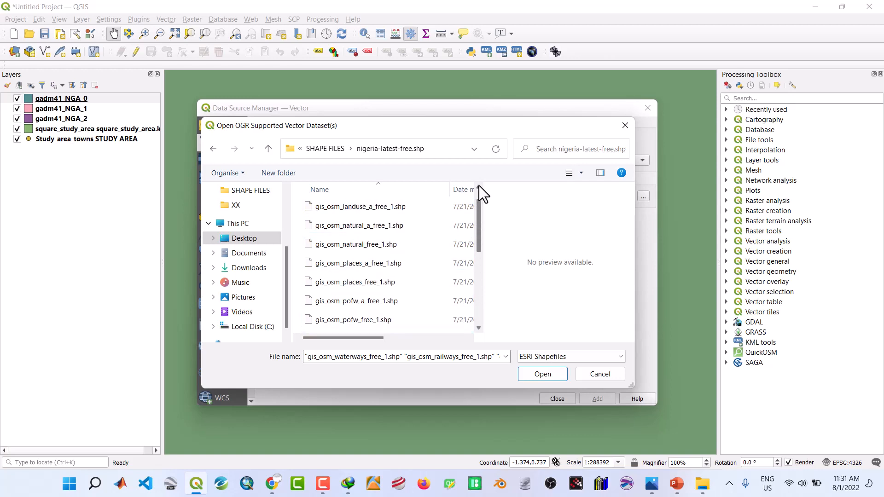
click(539, 375)
click(601, 399)
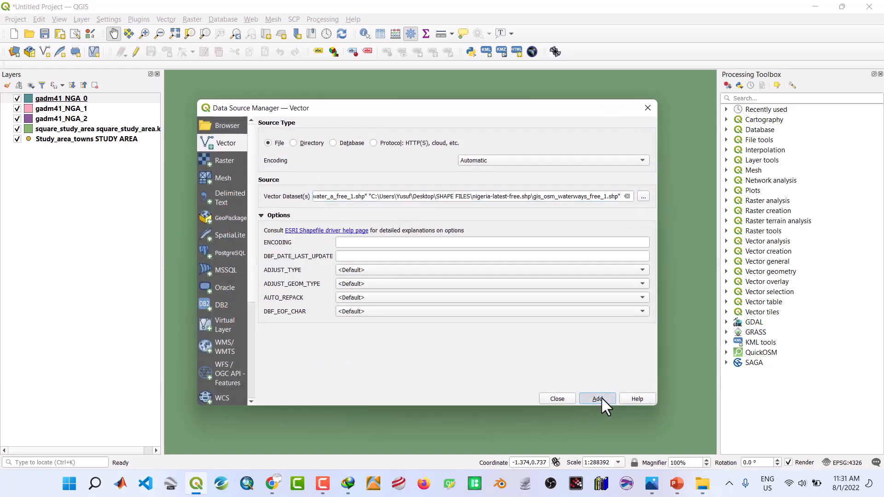
click(554, 398)
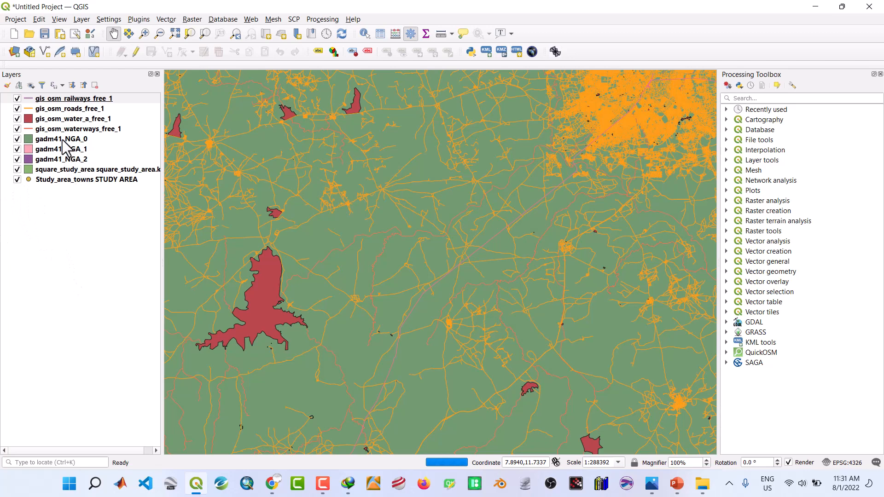
Step: Reorder the three gadm41_NGA layers beneath all other layers, with level 2 above level 1 and level 0 lowest
drag(62, 139, 61, 197)
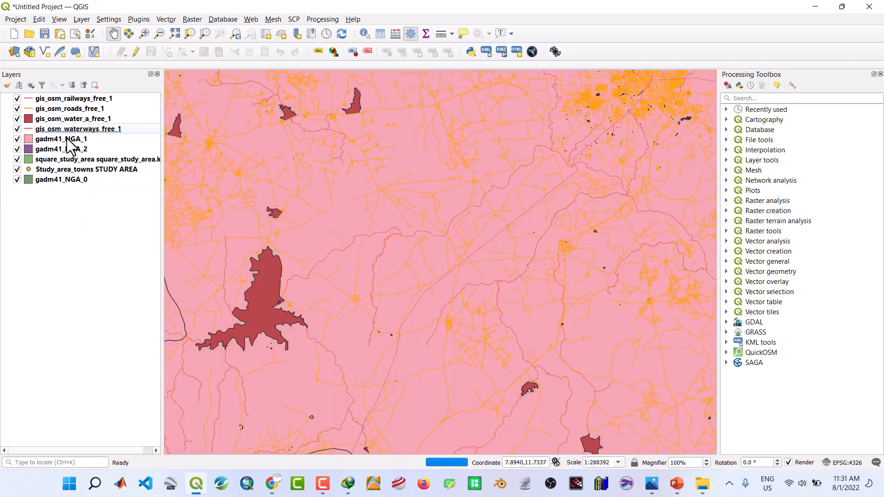
drag(67, 138, 67, 172)
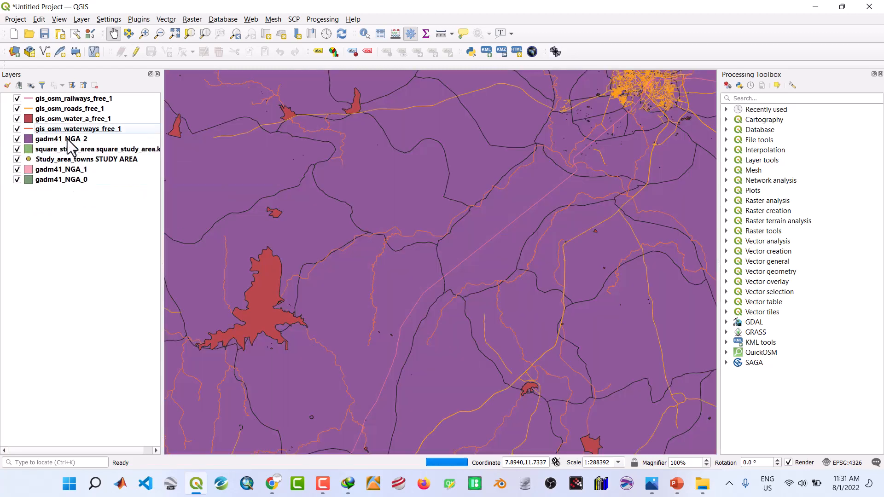
drag(67, 137, 73, 165)
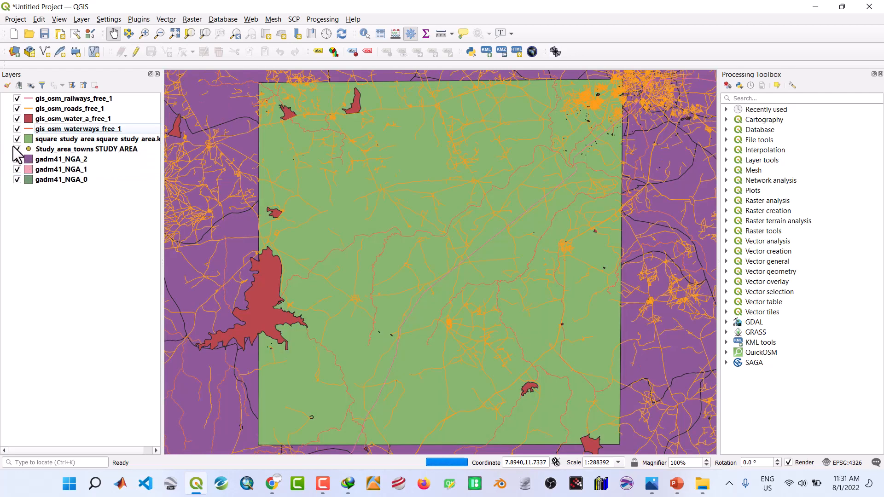
Step: Hide the study area towns, square study area, waterways, water_a, roads and railways layers
click(16, 149)
click(17, 139)
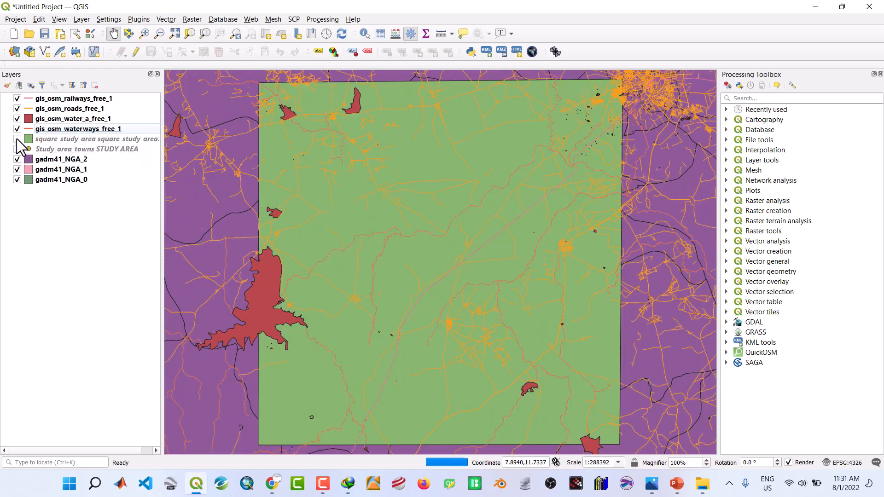
click(18, 129)
click(17, 119)
click(17, 119)
click(17, 109)
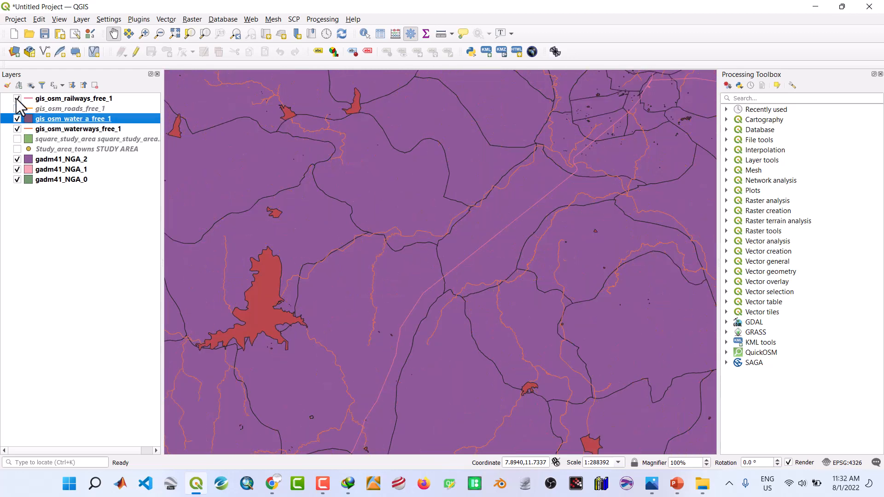
click(17, 99)
click(17, 118)
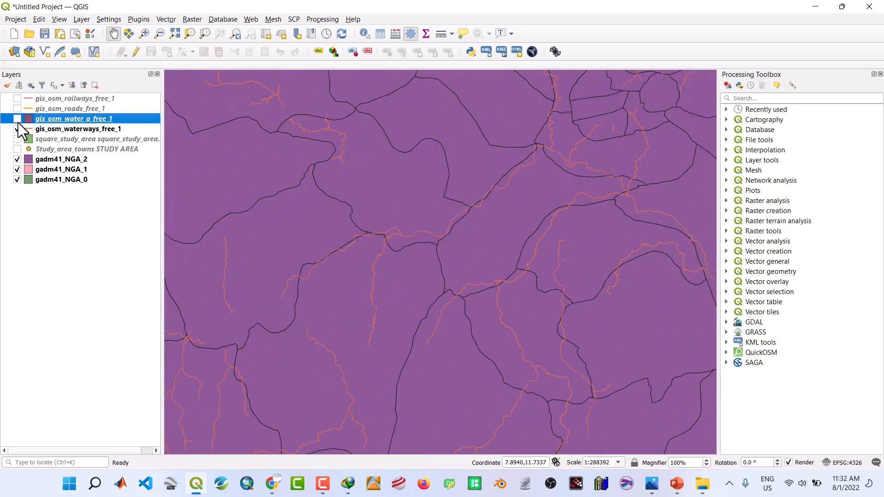
click(17, 129)
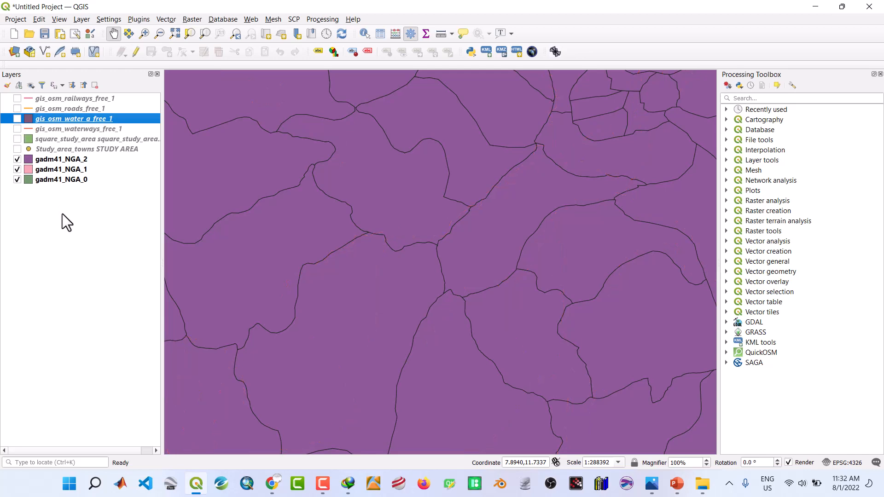
click(62, 213)
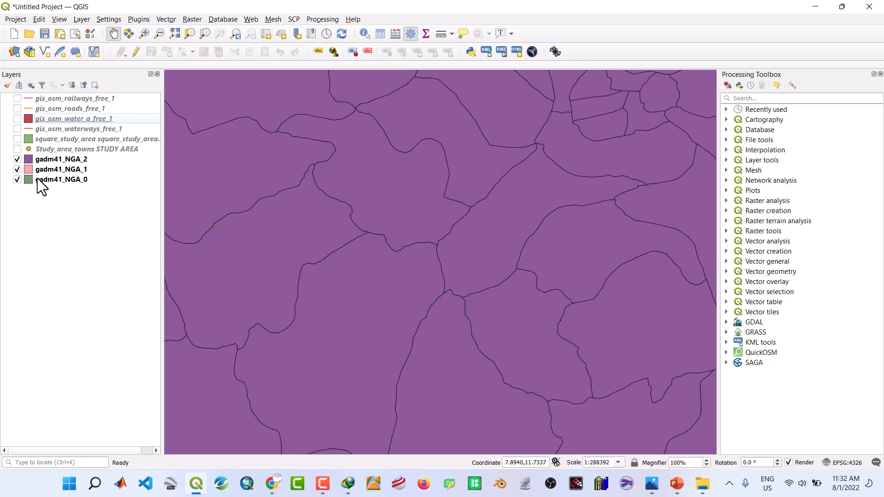
Step: Hide the gadm41_NGA_1 and gadm41_NGA_2 layers and zoom the map to the gadm41_NGA_0 layer
click(17, 169)
click(17, 159)
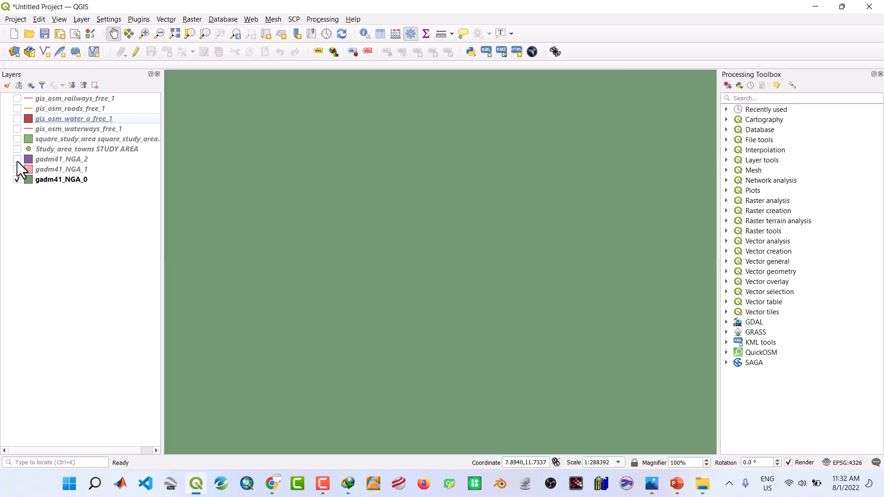
click(48, 178)
right_click(47, 179)
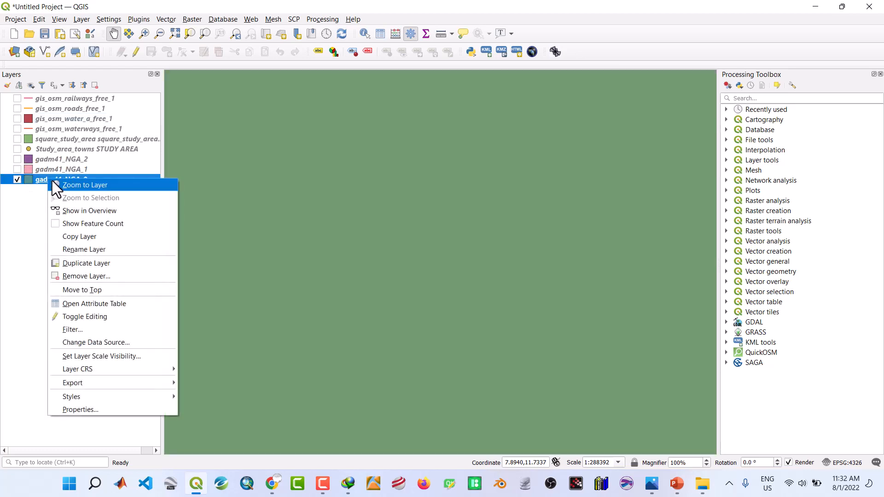
click(69, 184)
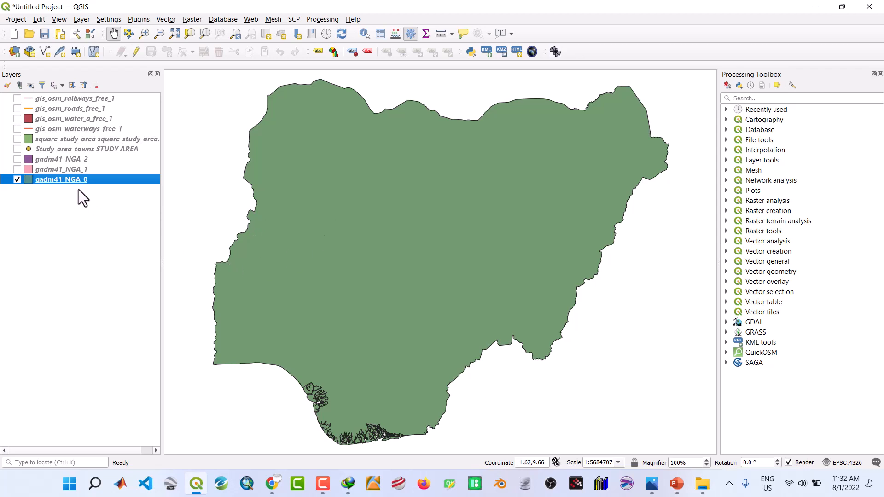
Step: Remove the gadm41_NGA_0 country outline layer from the project
right_click(70, 180)
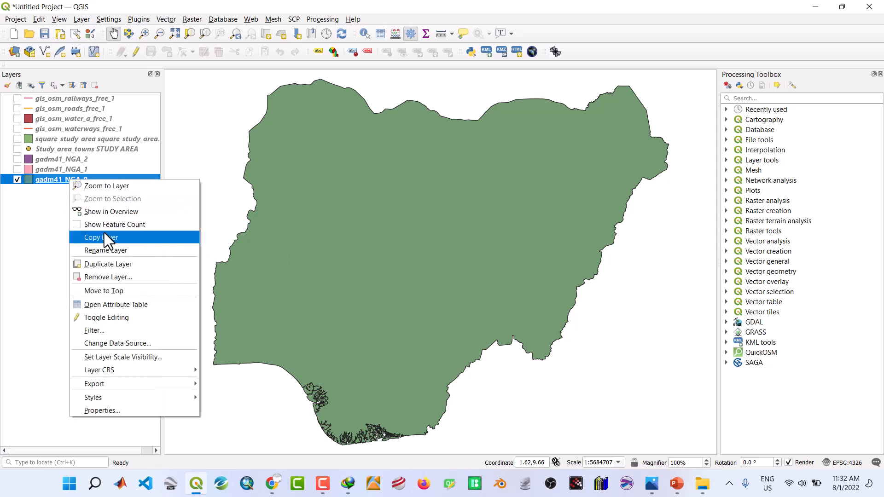
click(106, 278)
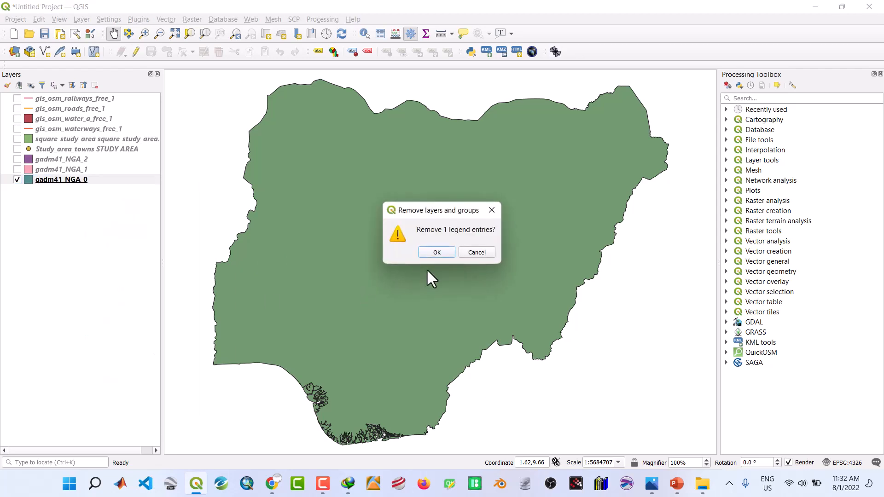
click(436, 252)
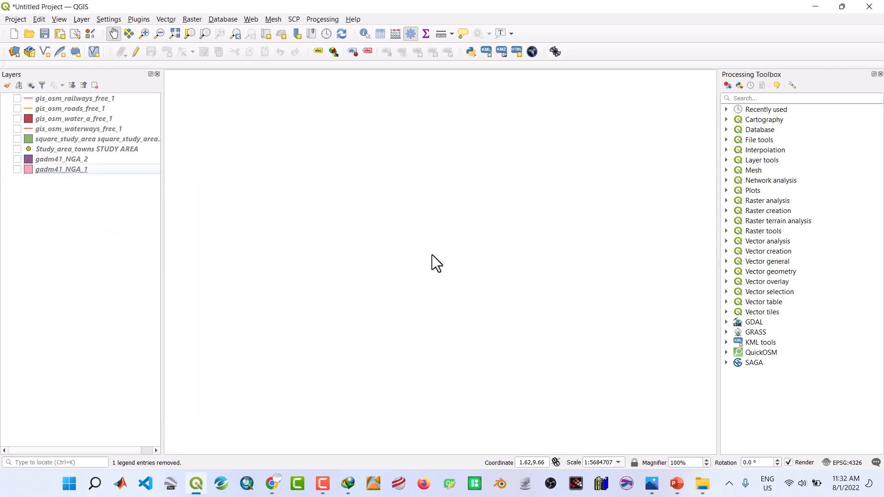
Step: Display the gadm41_NGA_2 boundaries briefly, hide them again and show the gadm41_NGA_1 layer instead
click(18, 159)
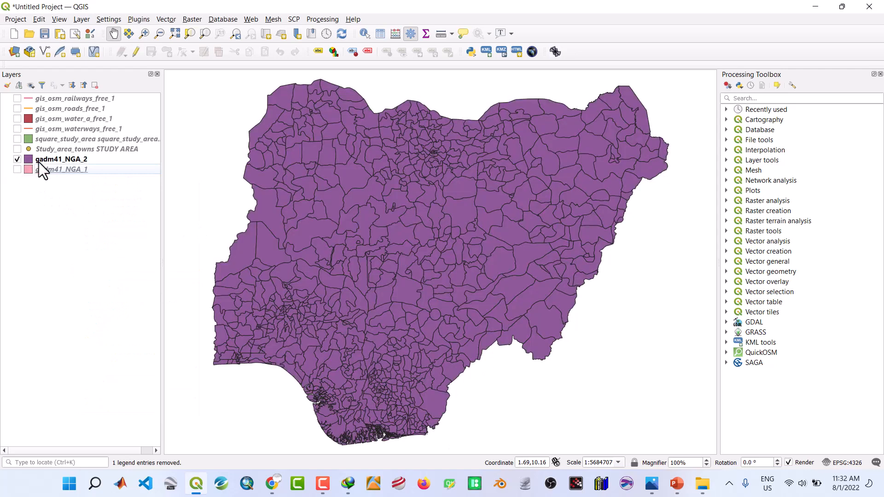
click(18, 159)
click(17, 171)
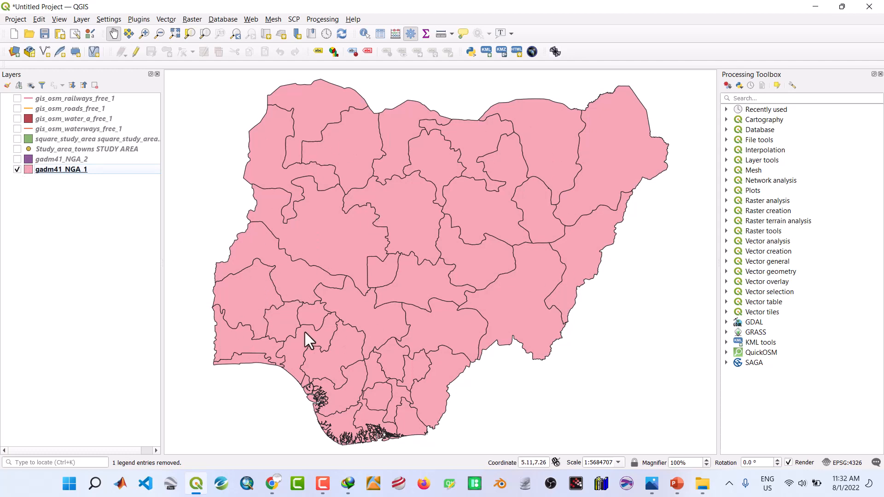
Step: Examine the attribute table of the gadm41_NGA_1 layer and close it
right_click(49, 171)
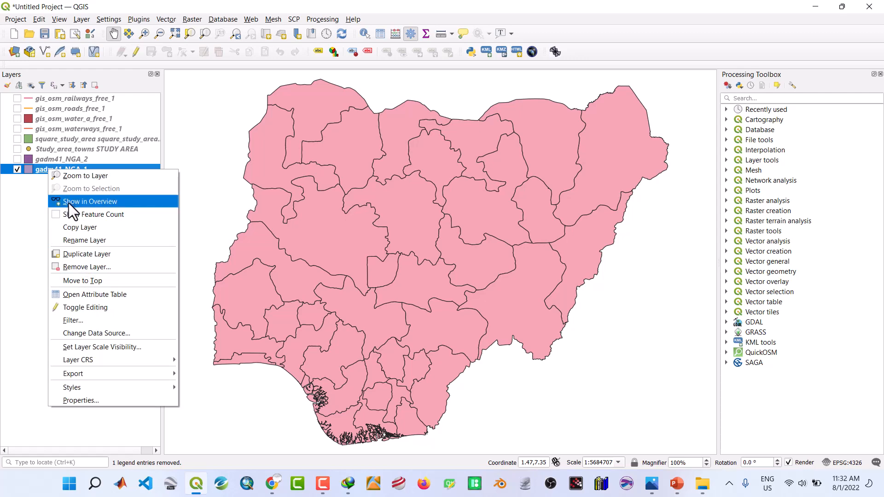
click(77, 294)
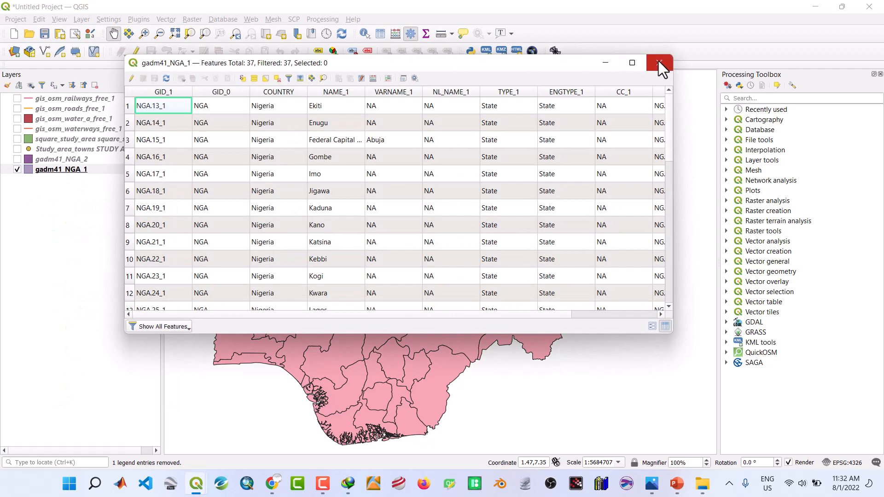
click(660, 63)
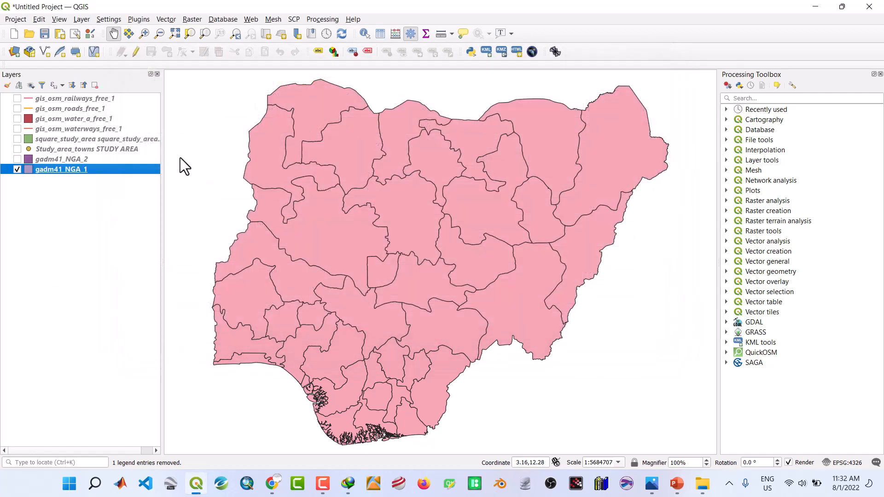
Step: Start exporting the gadm41_NGA_1 layer as an ESRI Shapefile and create a NEW SHAPEFILES folder inside Desktop > SHAPE FILES as its destination
right_click(84, 172)
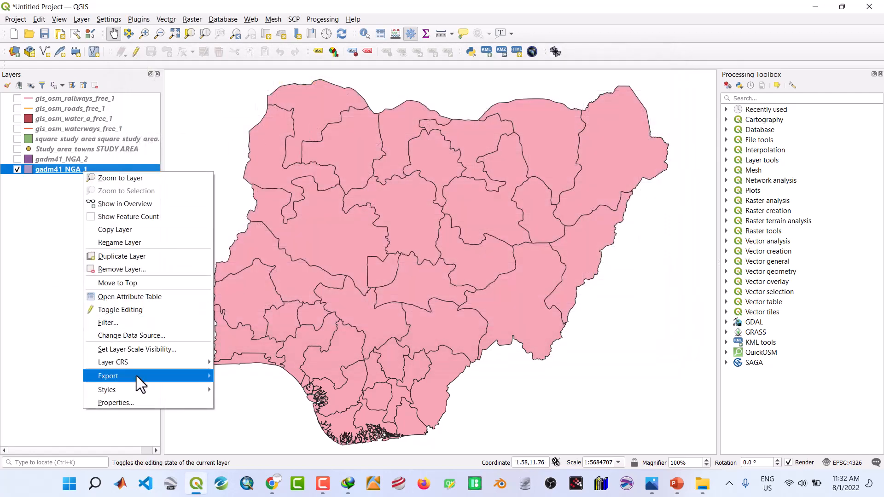
mouse_move(137, 376)
click(231, 376)
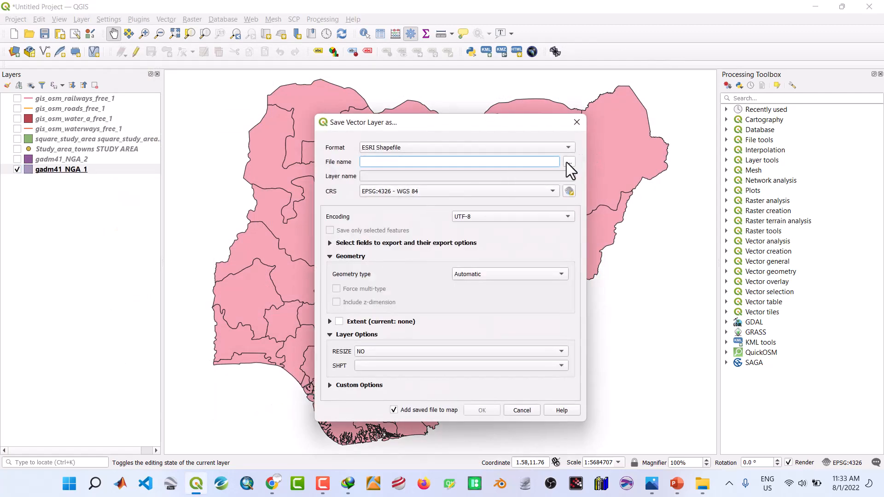
click(569, 162)
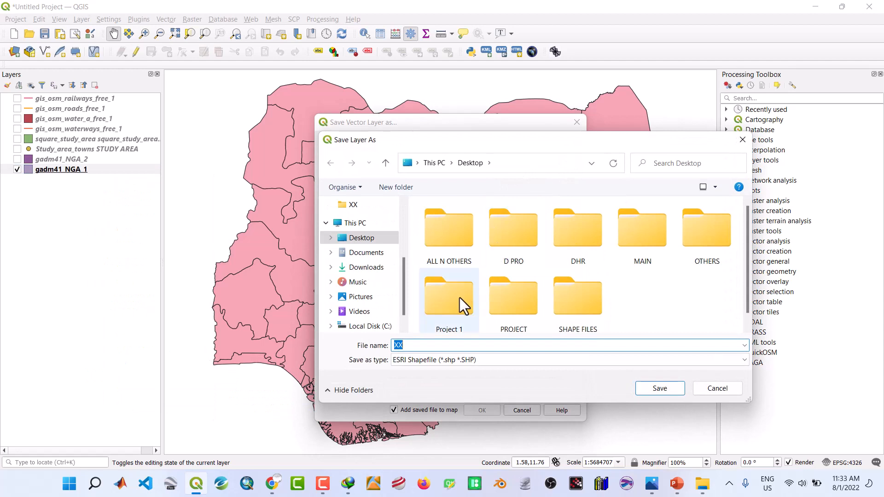
double_click(569, 304)
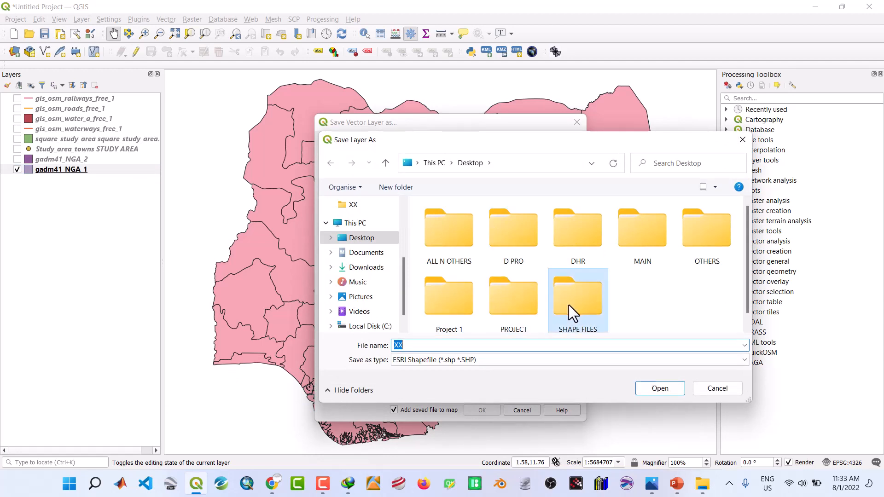
click(391, 186)
text(NEW)
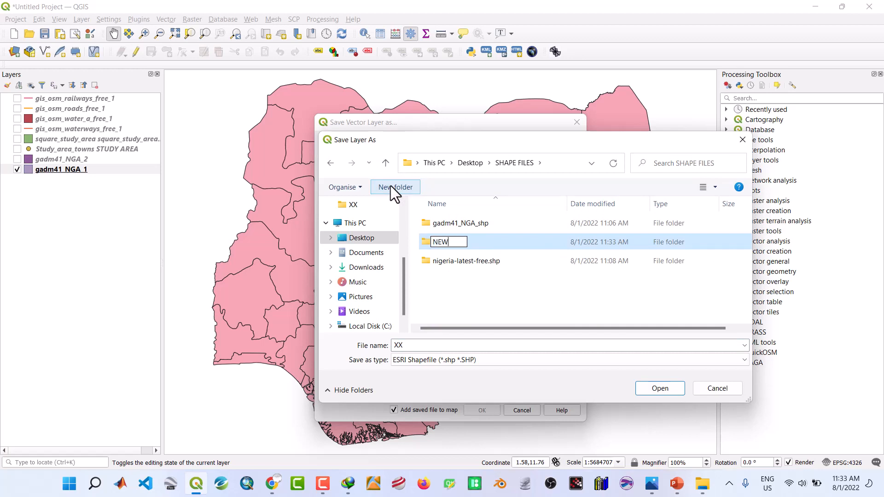
text( SHAPEFILES)
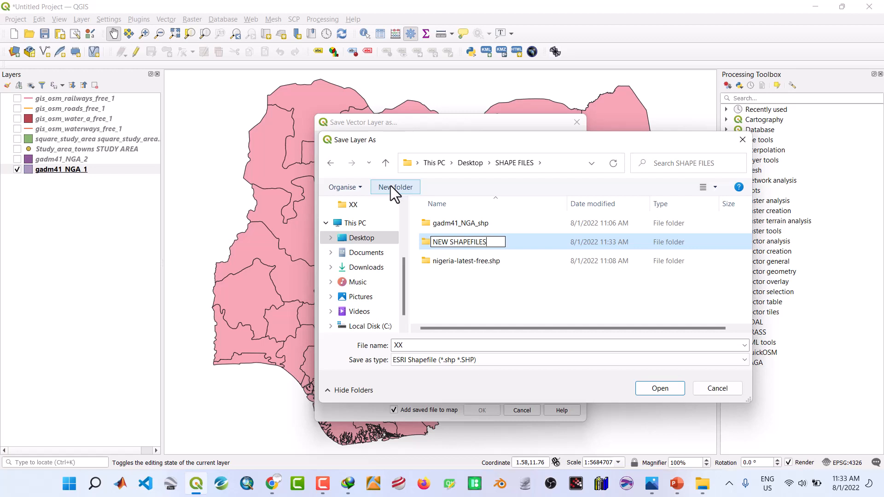
key(Return)
double_click(466, 244)
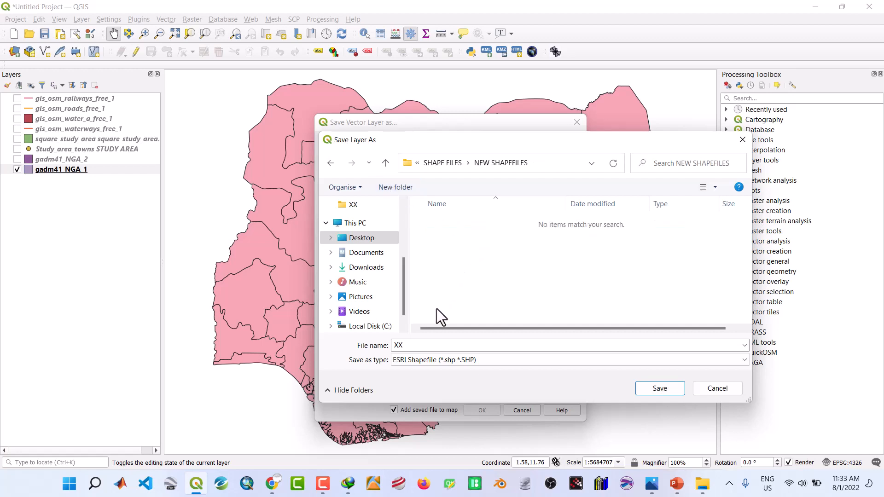
Step: Name the output file NG_States_Boundaries and export the shapefile into the NEW SHAPEFILES folder
double_click(420, 349)
text(NG)
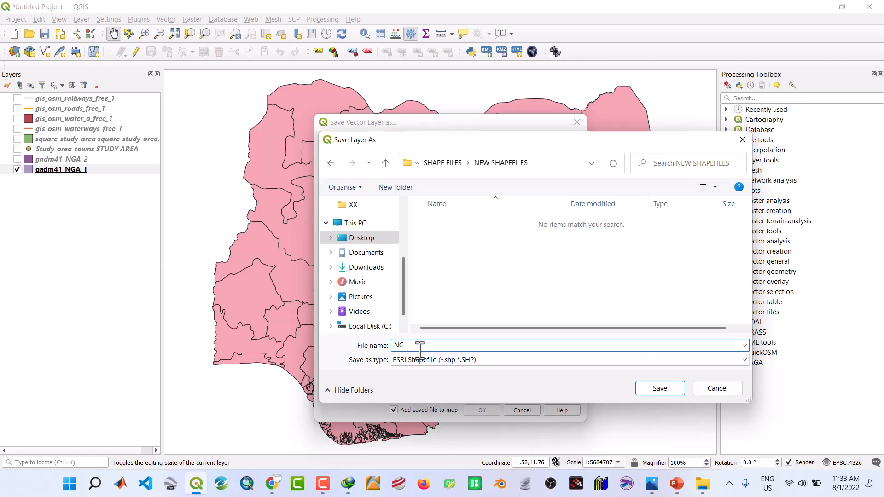
text(_States_Boundaaries)
click(450, 345)
key(BackSpace)
click(652, 386)
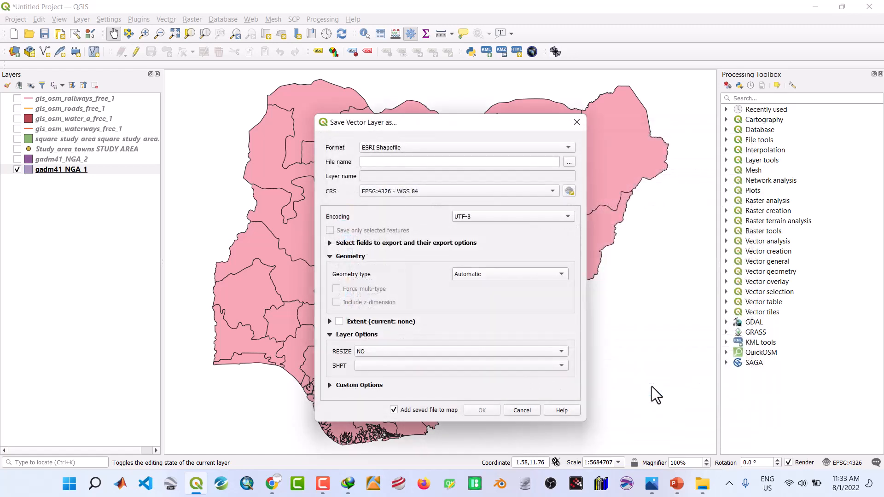
click(490, 411)
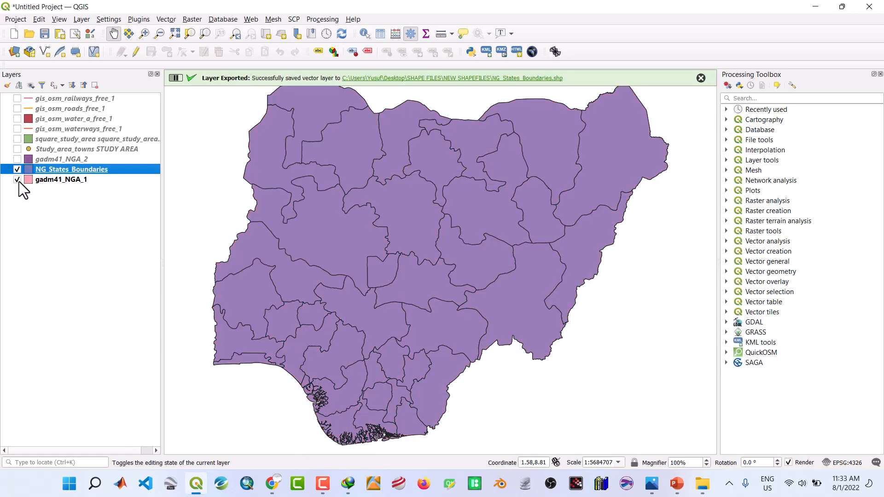
Step: Remove the original gadm41_NGA_1 layer from the project
click(41, 182)
right_click(41, 182)
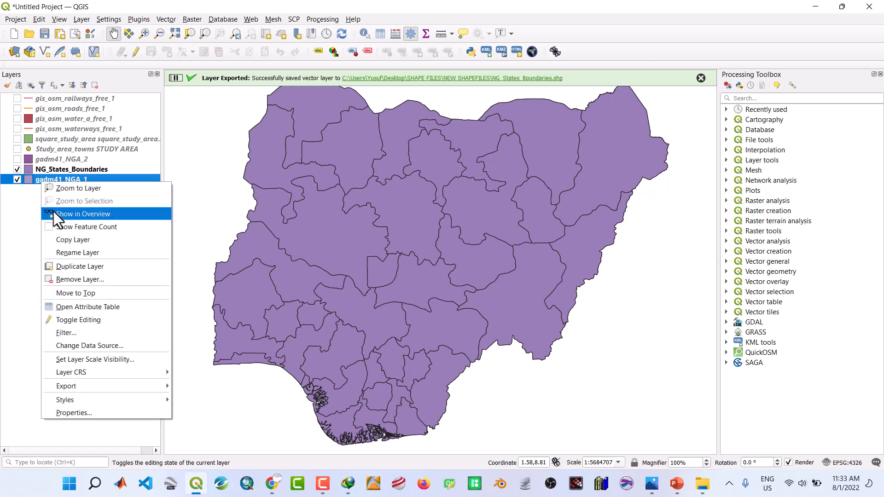
click(73, 277)
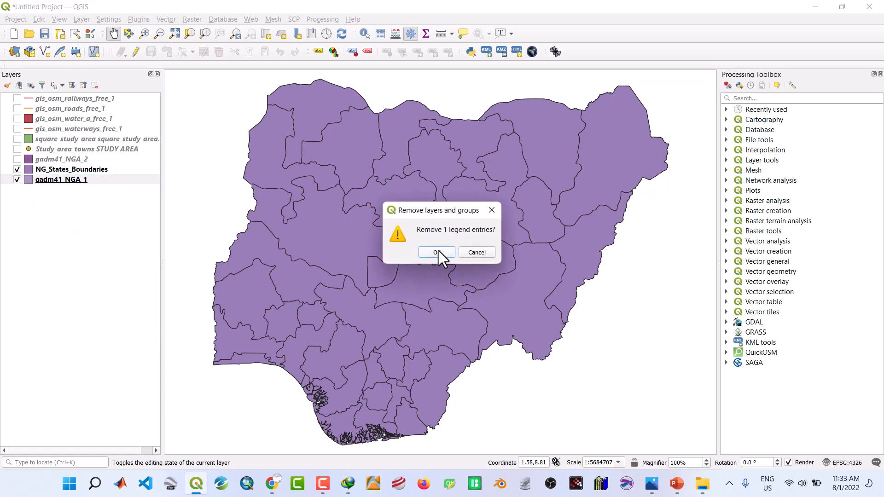
click(438, 251)
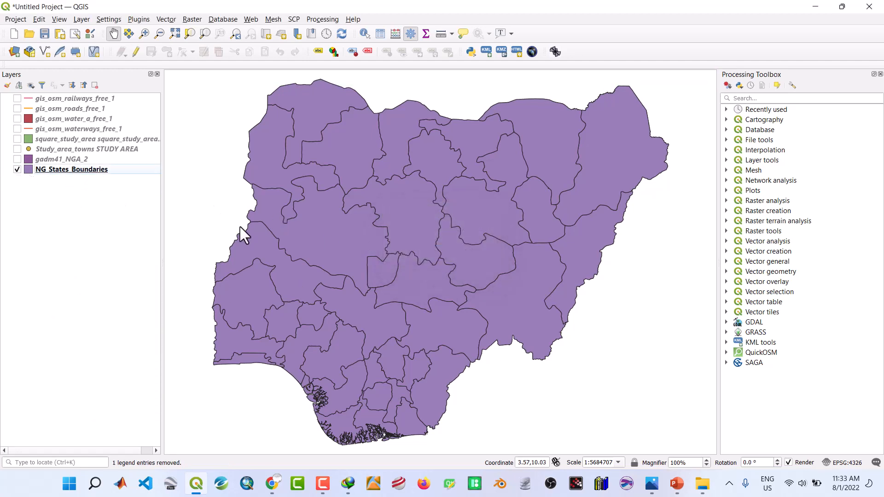
Step: Show gadm41_NGA_2 instead of NG_States_Boundaries and export it as the shapefile NG_LGA_Boundaries in the NEW SHAPEFILES folder
click(18, 170)
click(17, 160)
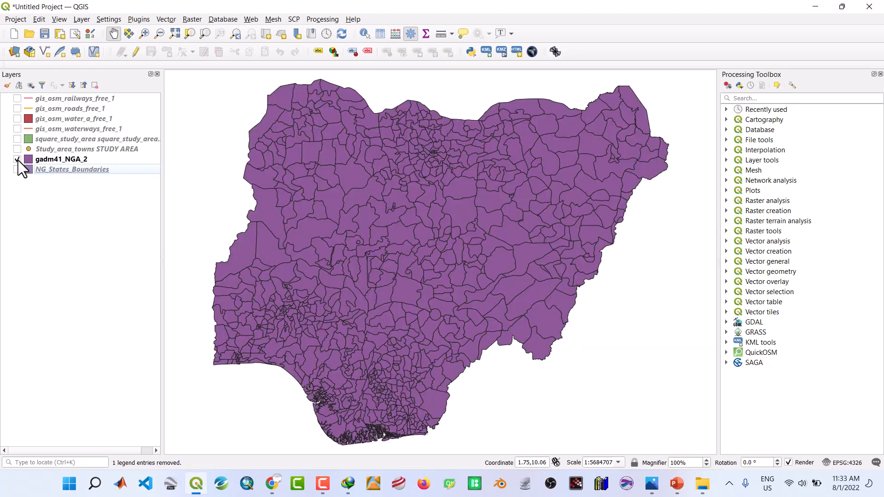
click(57, 158)
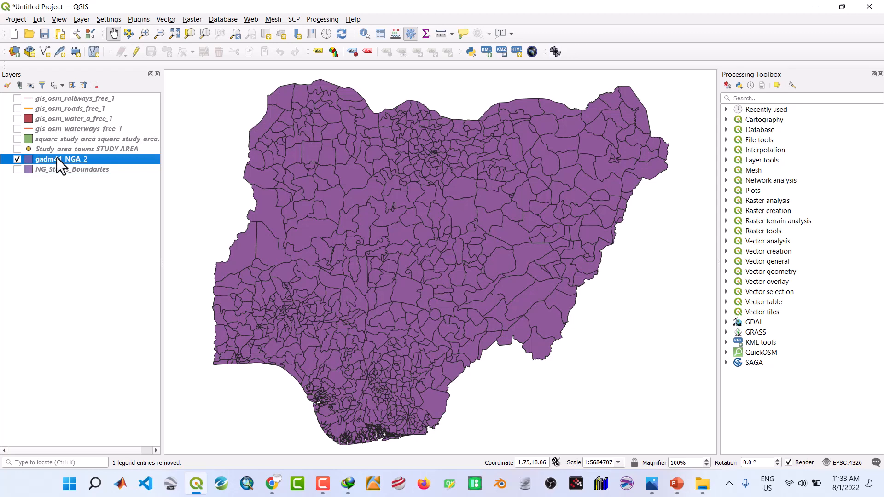
right_click(56, 158)
mouse_move(123, 374)
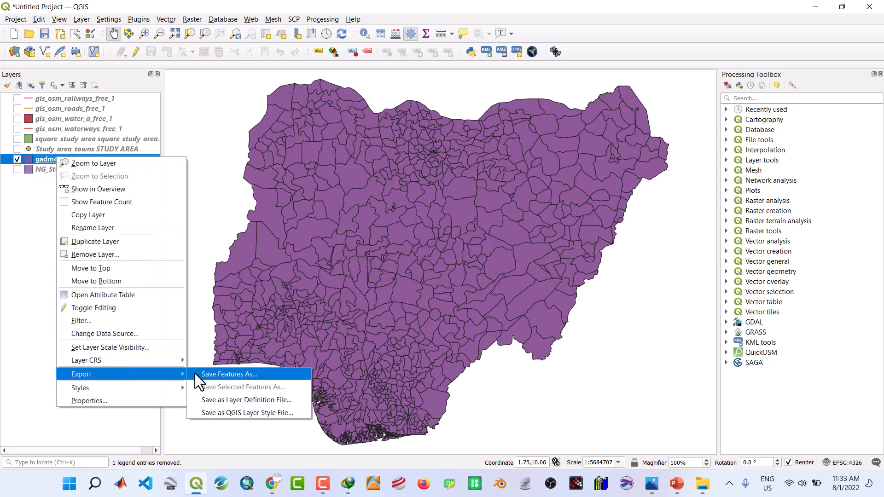
click(198, 375)
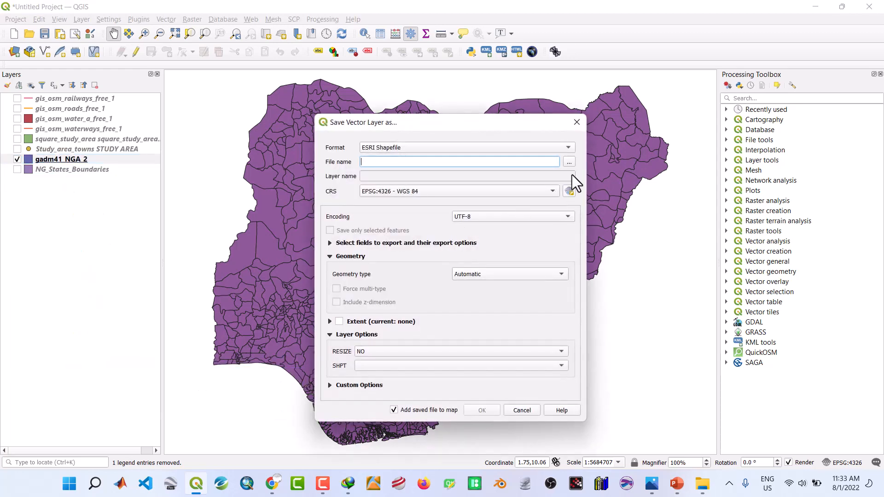
click(569, 161)
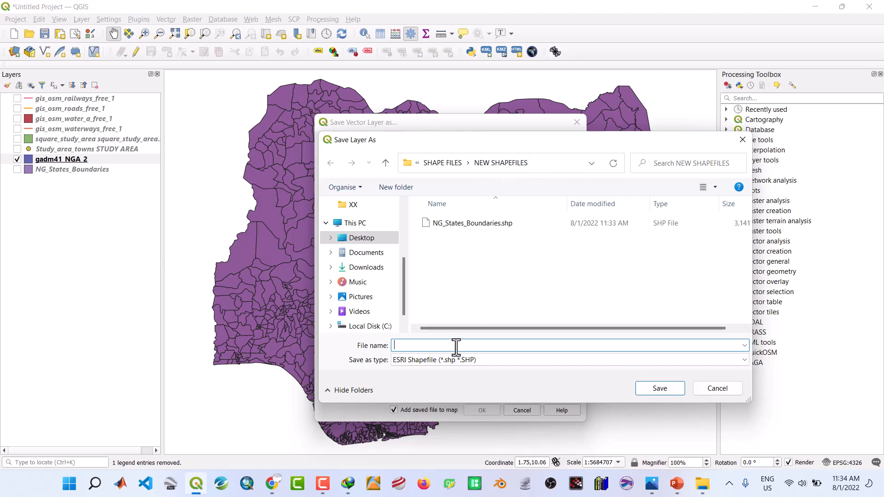
text(NG)
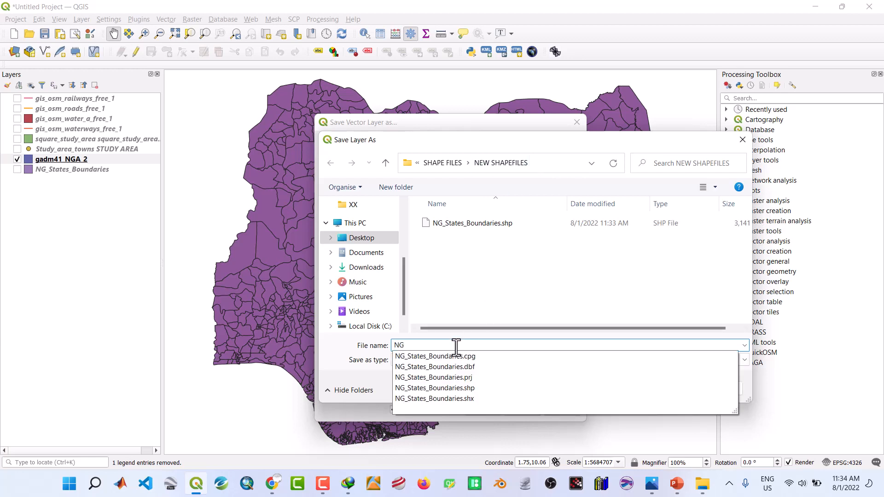
text(_L)
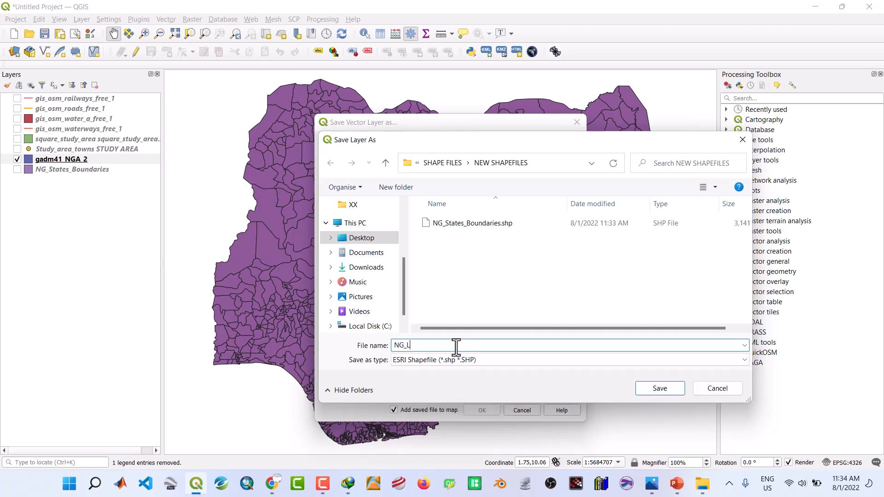
text(GA_Boundaries)
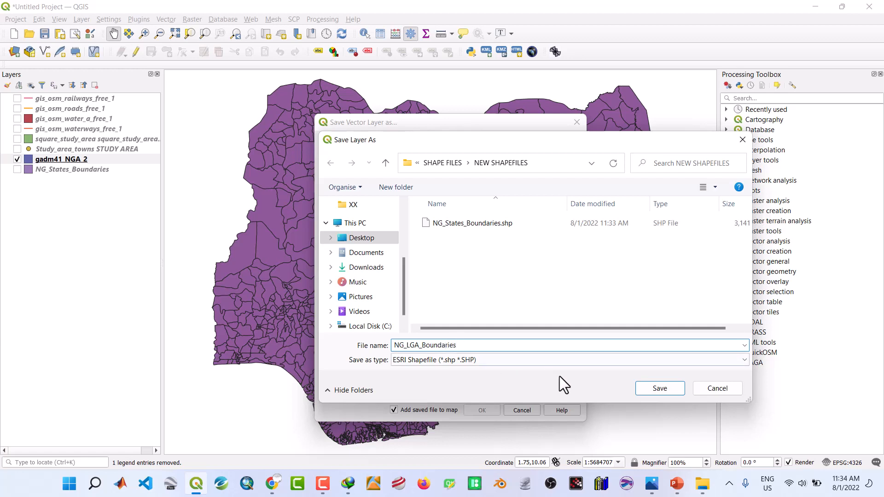
click(642, 388)
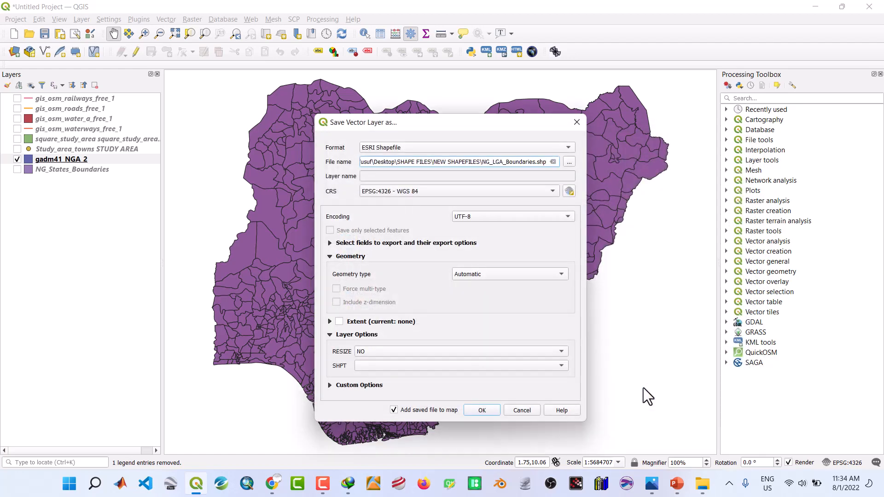
click(482, 410)
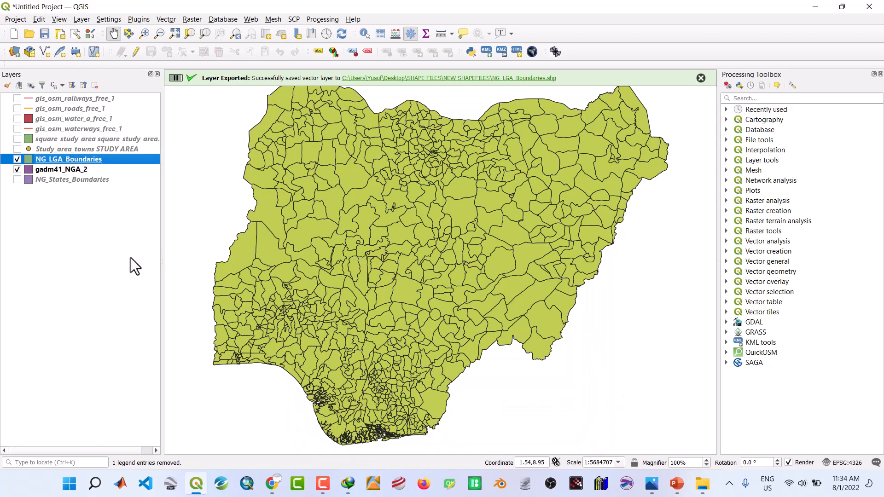
Step: Remove the original gadm41_NGA_2 layer from the project and hide the NG_LGA_Boundaries layer
right_click(60, 170)
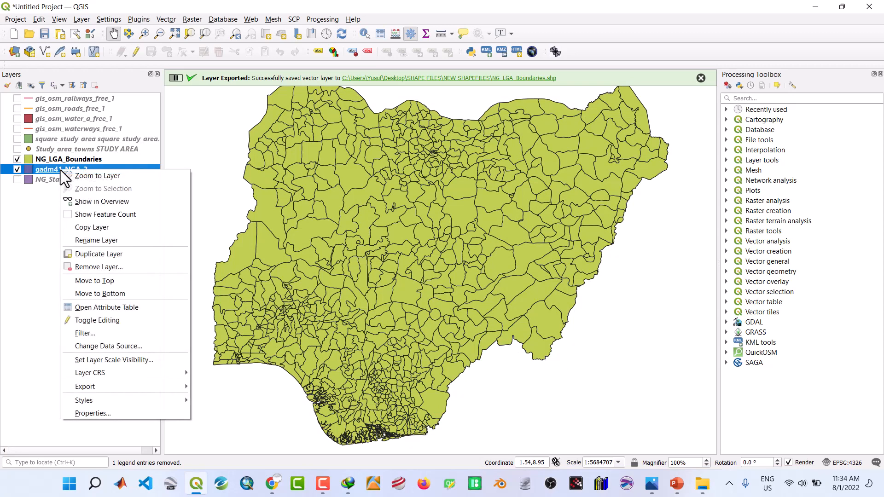
click(91, 266)
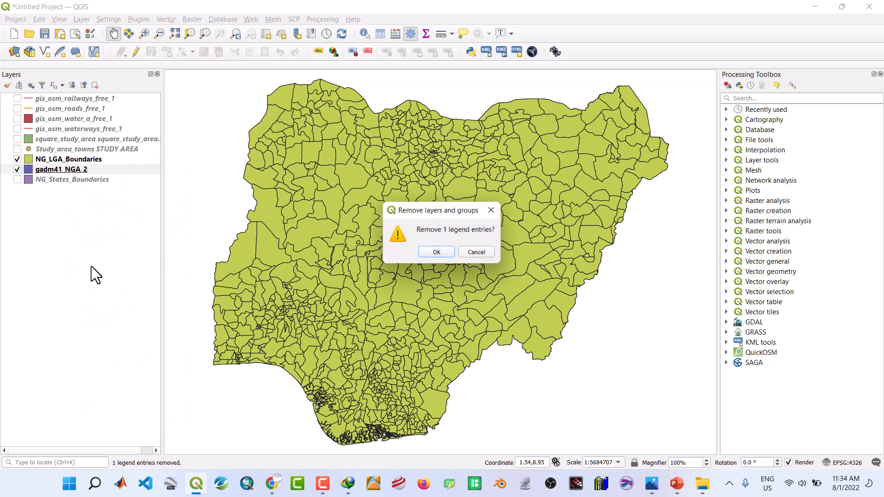
click(433, 253)
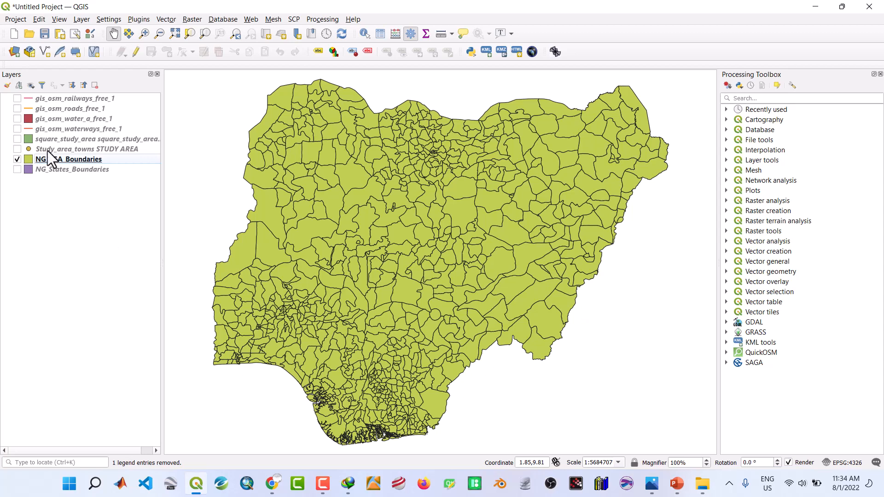
click(18, 159)
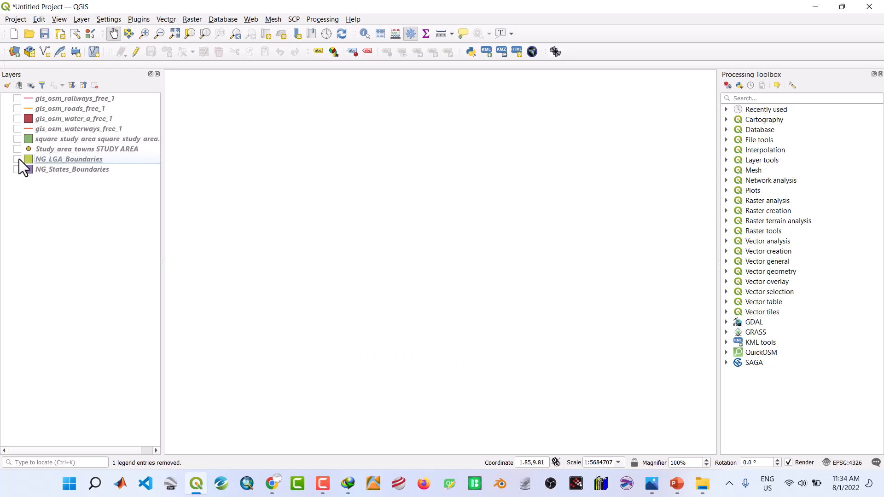
Step: Move the square_study_area layer below Study_area_towns, make it visible and zoom the map to its extent
click(56, 139)
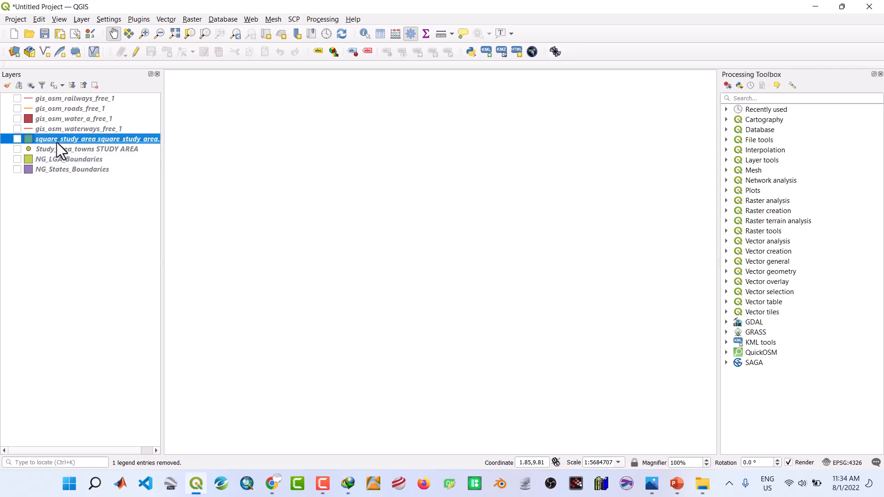
drag(57, 142, 57, 157)
click(17, 150)
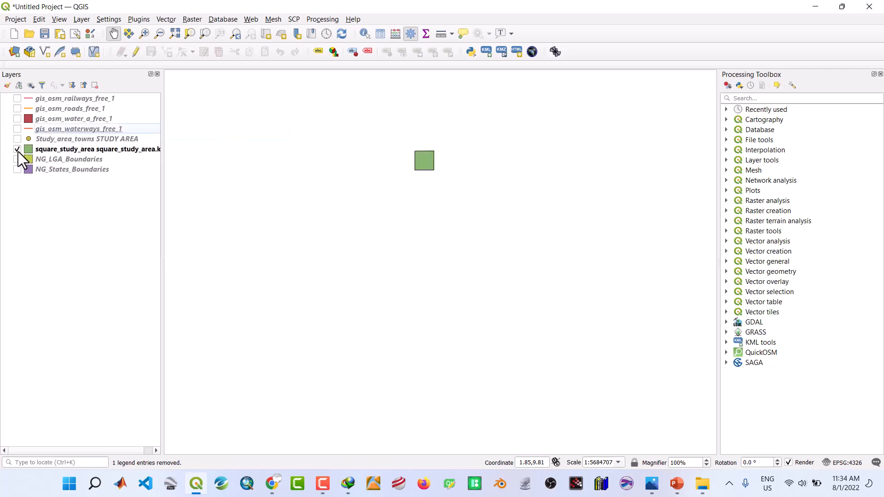
click(46, 150)
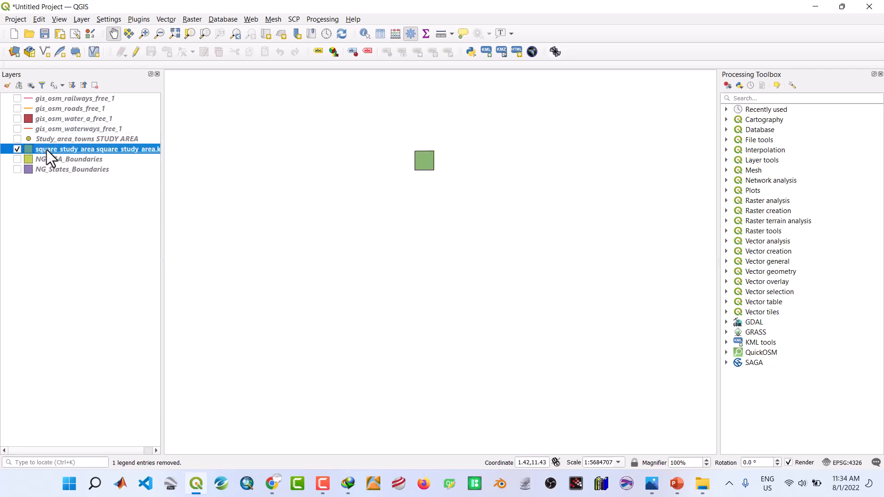
right_click(46, 150)
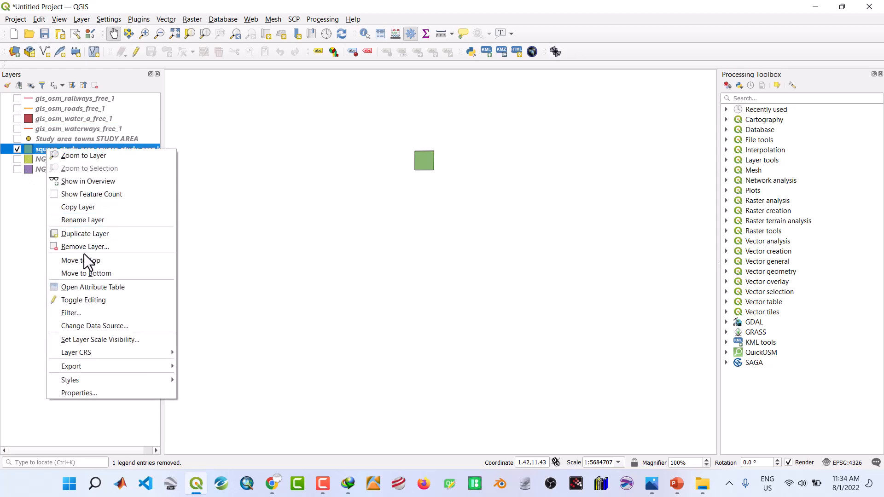
click(70, 160)
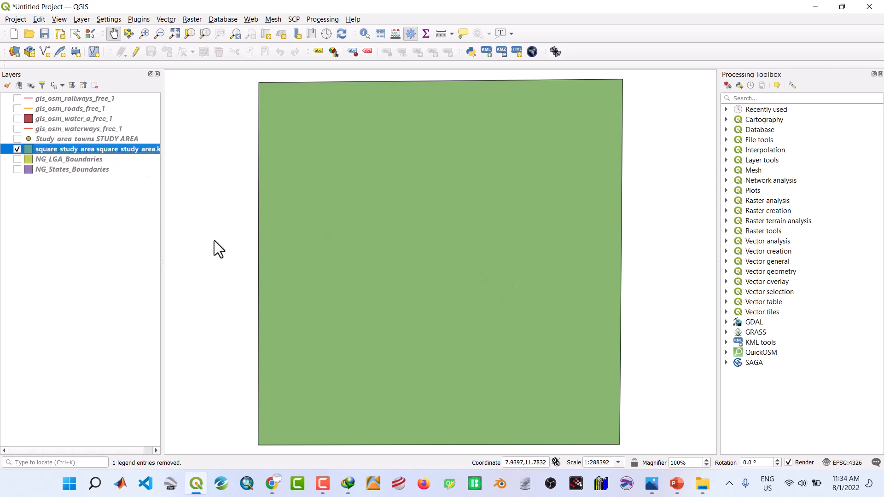
Step: Export the square_study_area layer as the ESRI shapefile NG_Study_Area_Boundary in the NEW SHAPEFILES folder and add it to the map
right_click(69, 149)
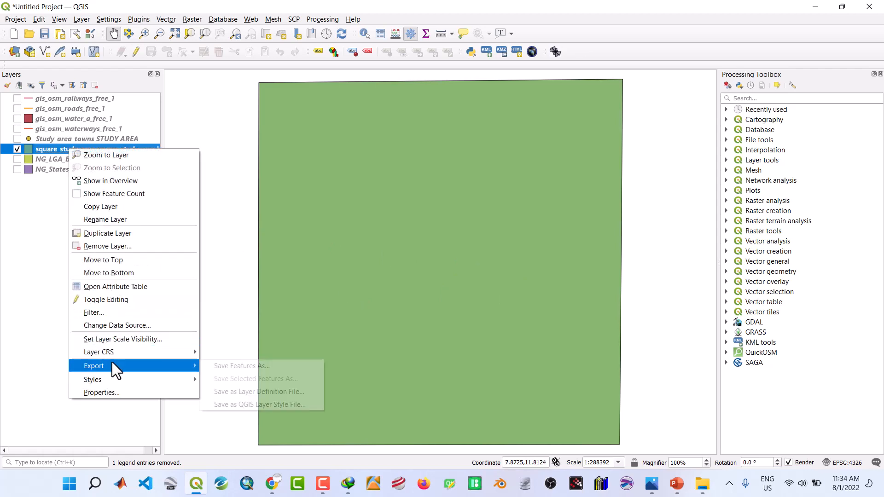
mouse_move(179, 370)
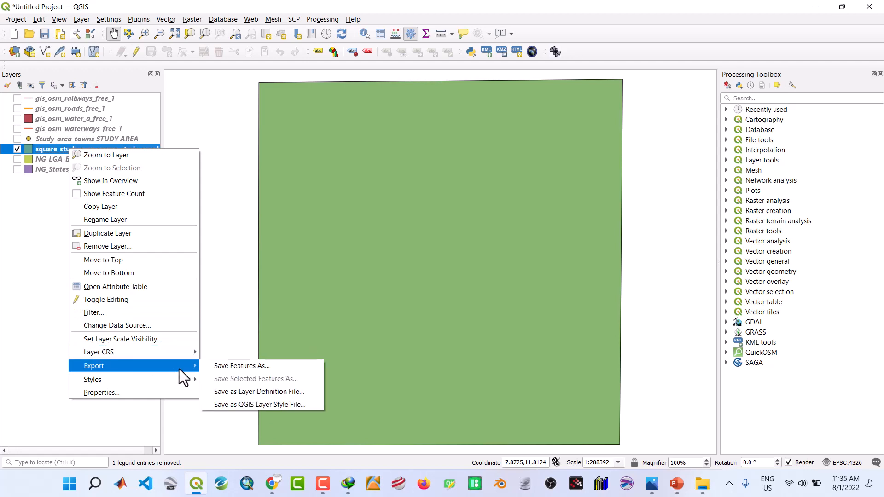
click(214, 367)
click(568, 161)
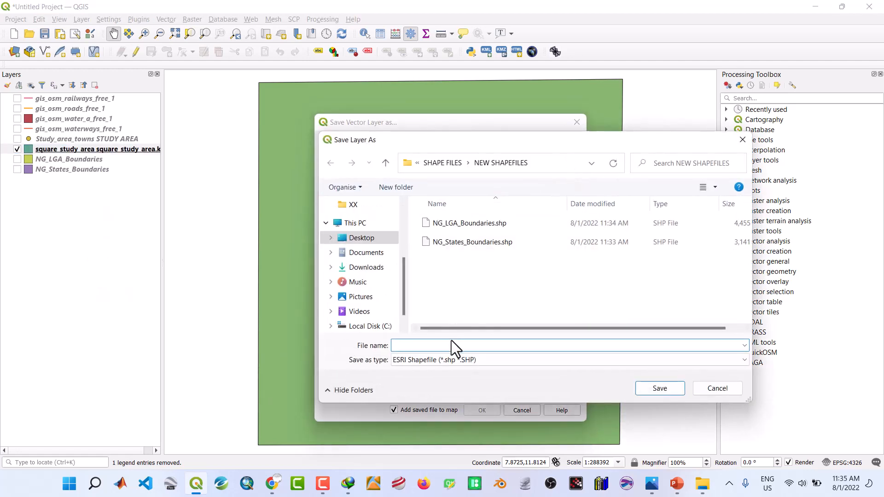
text(N)
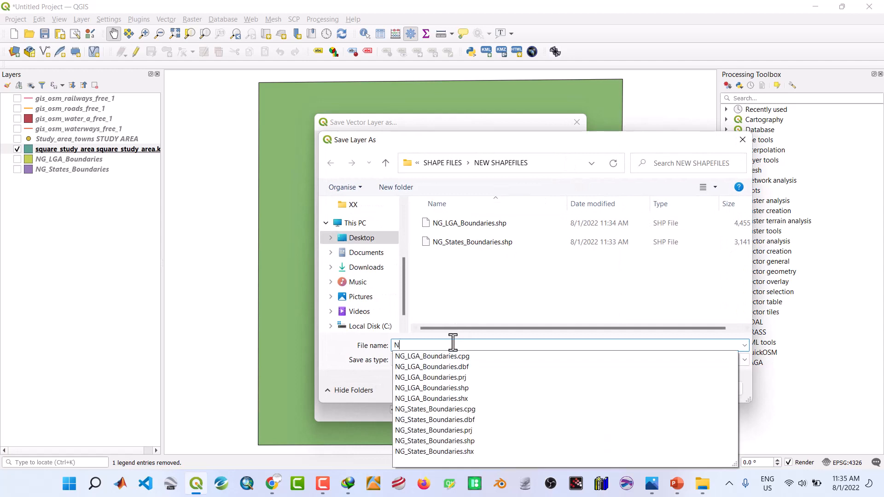
text(G_S)
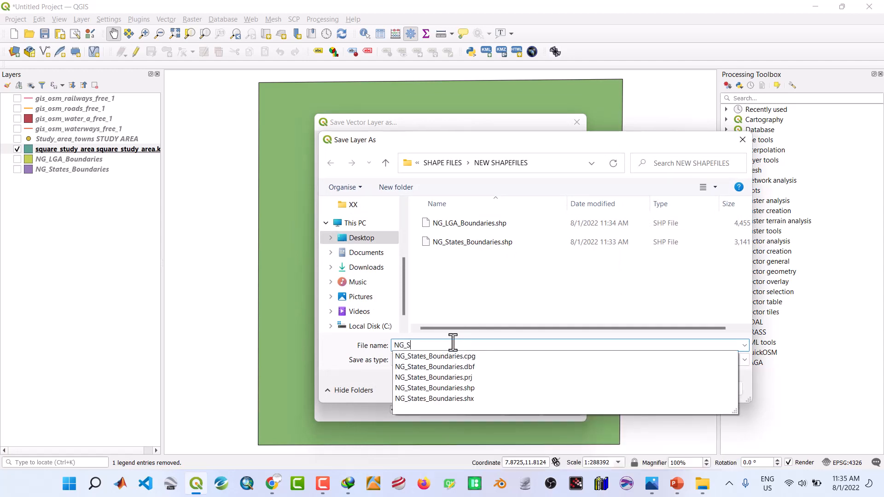
text(tudy)
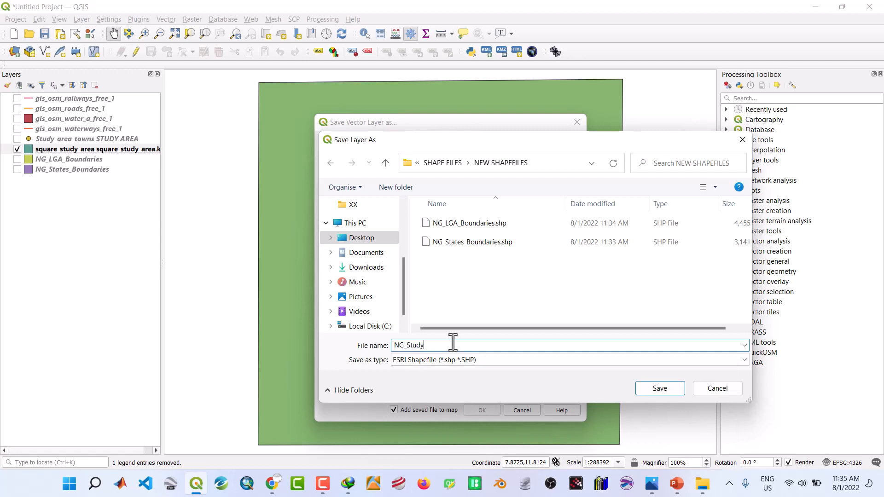
text(_Area_Boundaar)
key(BackSpace)
text(ry)
click(649, 386)
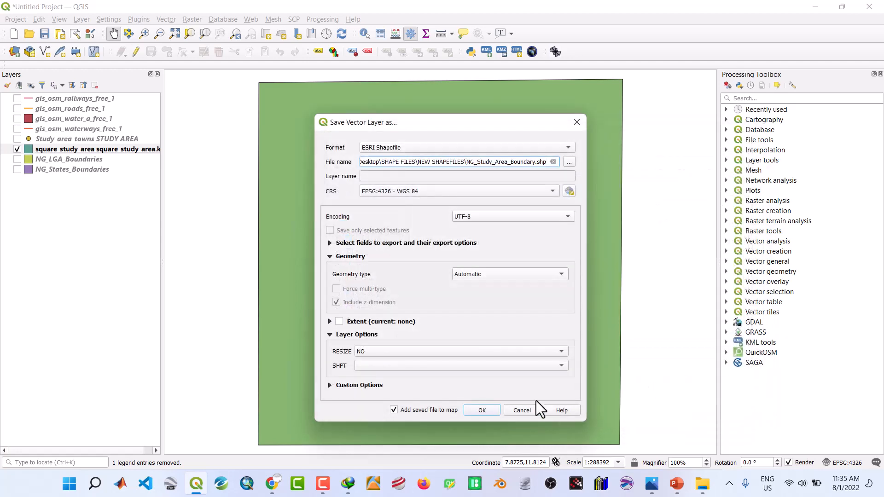
click(482, 409)
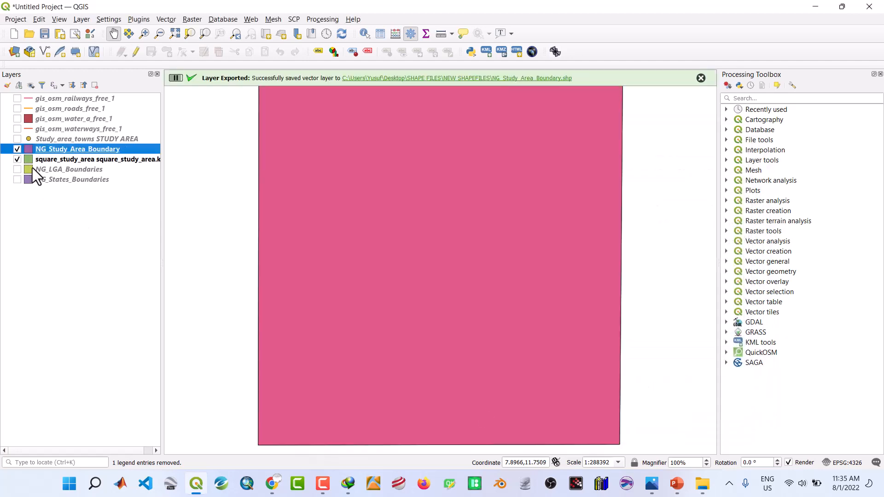
Step: Remove the original square_study_area layer from the project and show Study_area_towns instead of NG_Study_Area_Boundary
right_click(48, 158)
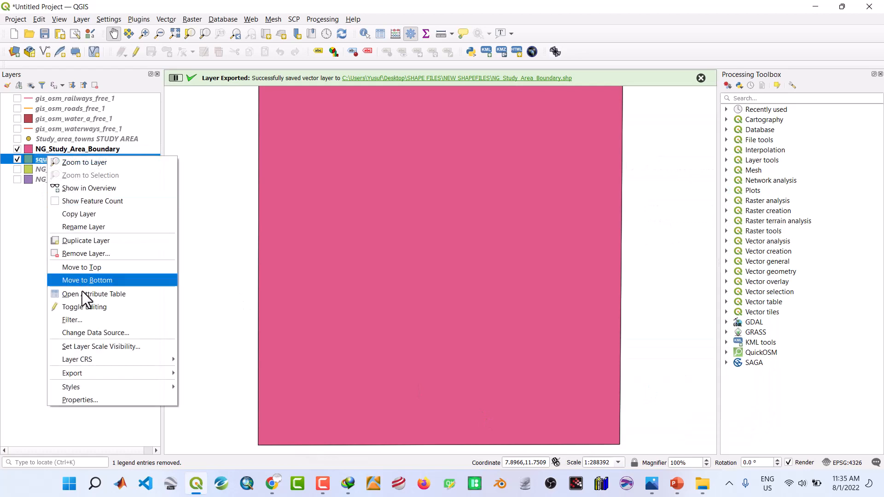
click(82, 254)
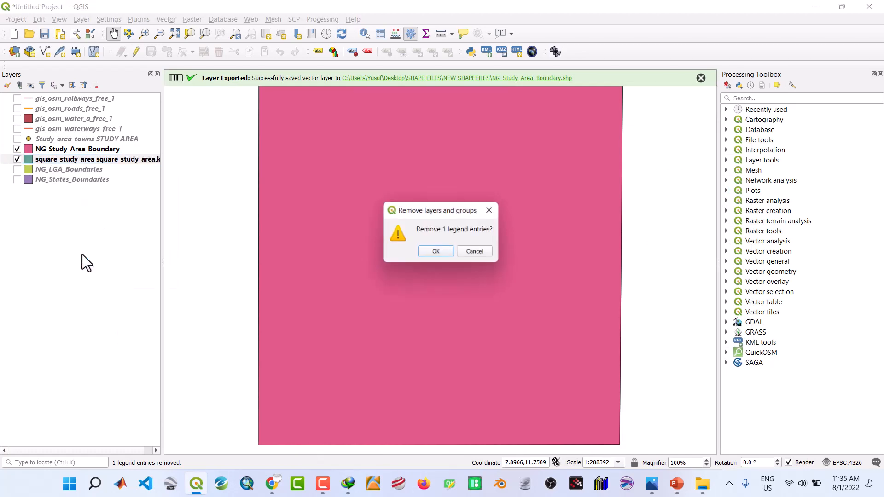
click(437, 252)
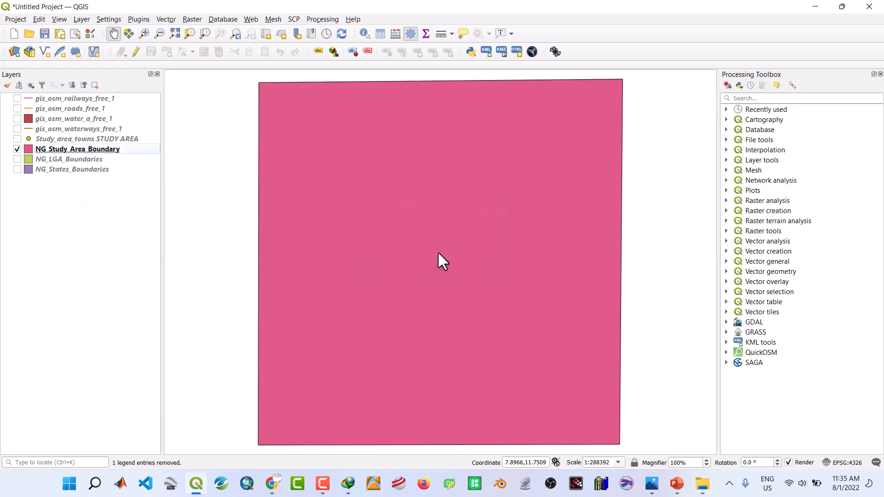
click(18, 150)
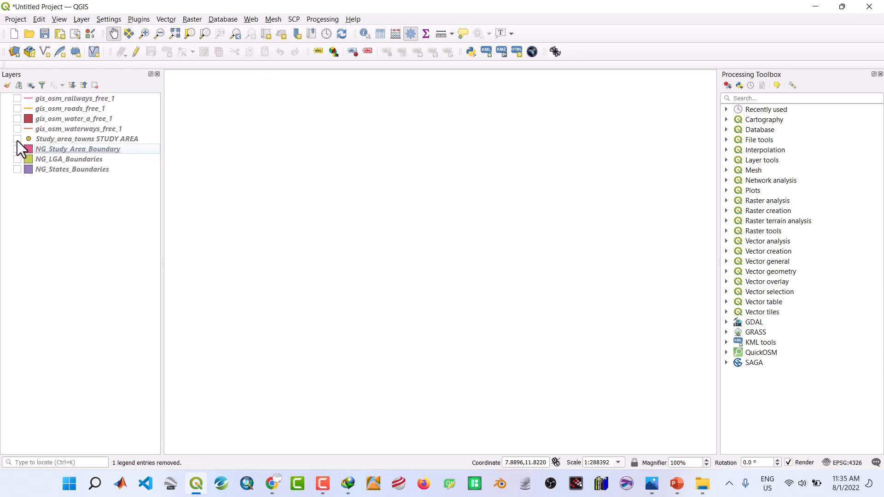
click(17, 139)
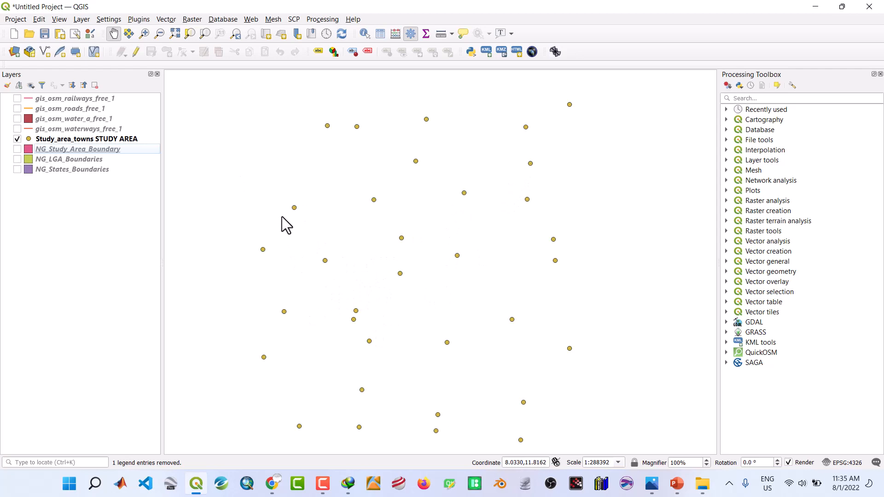
Step: Inspect the attributes of a town point in the Study_area_towns layer with Identify Features
click(364, 34)
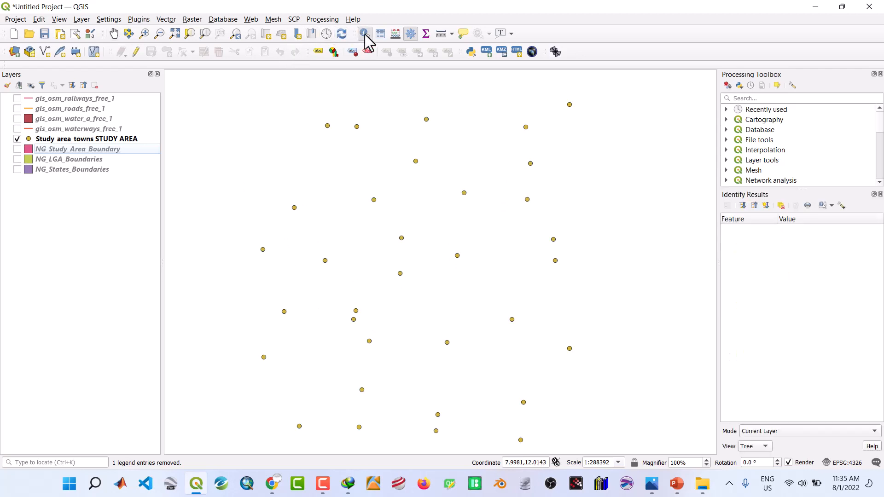
click(327, 125)
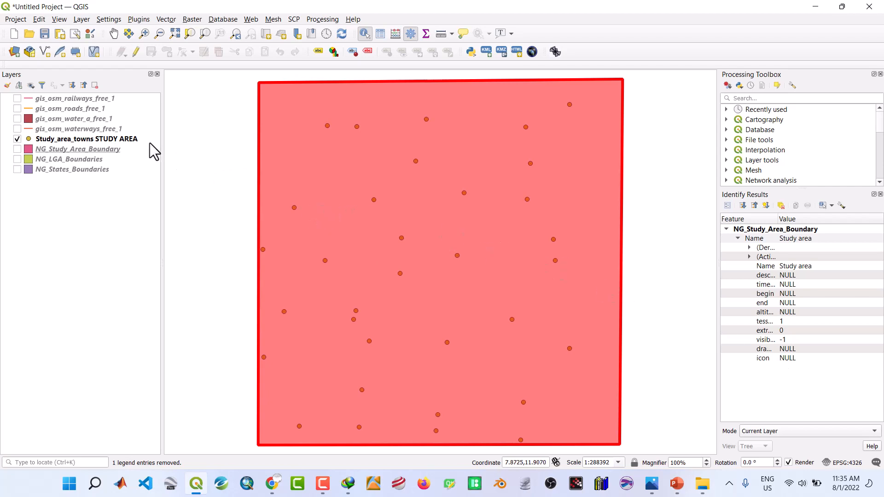
click(124, 140)
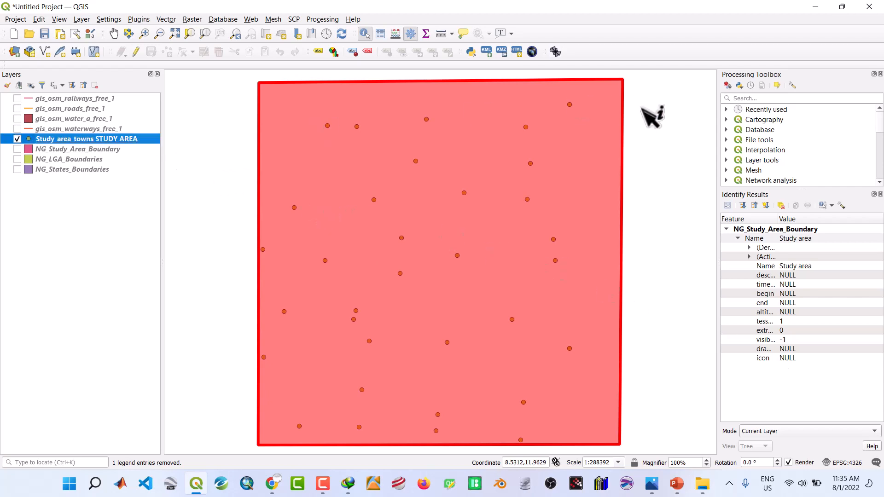
click(665, 133)
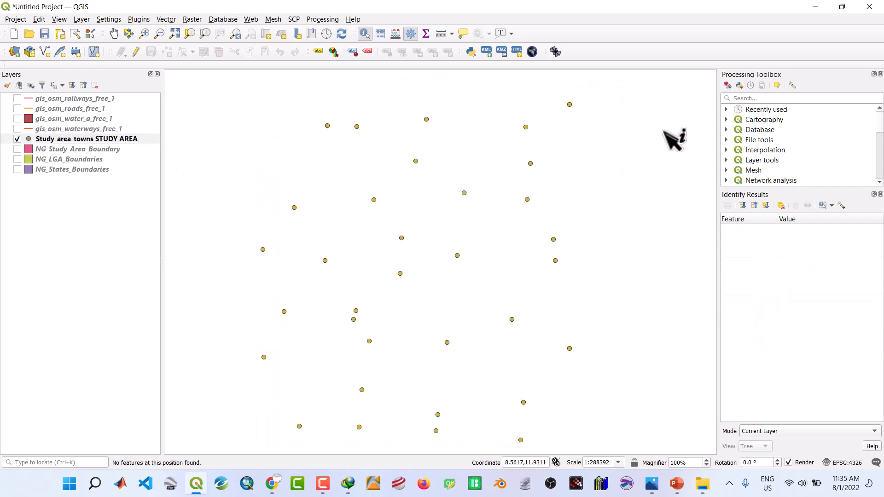
click(426, 118)
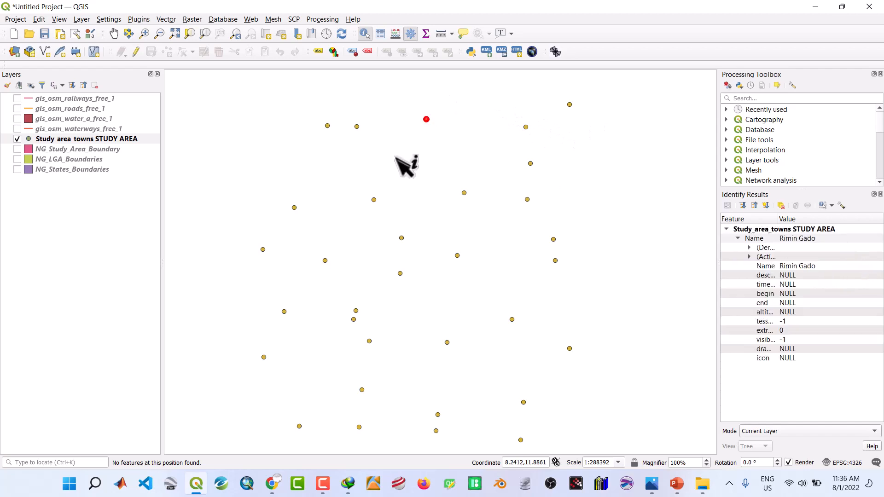
click(116, 34)
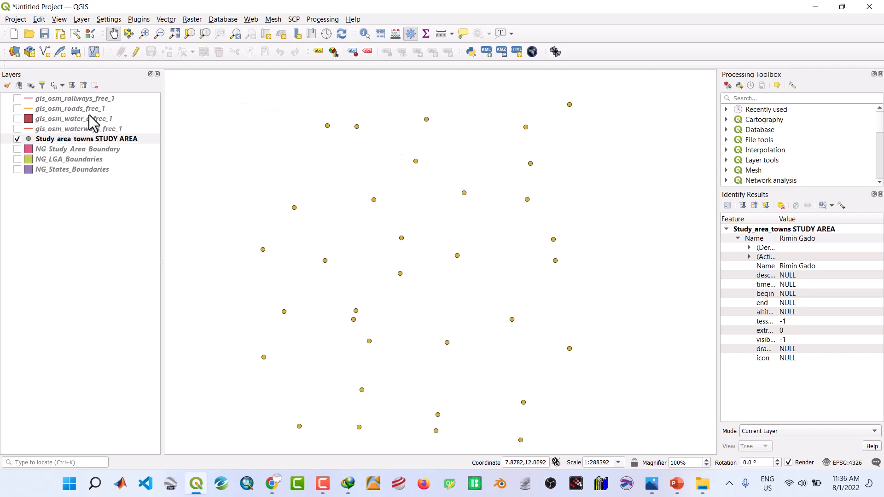
Step: Export the Study_area_towns layer as the ESRI shapefile NG_Study_Area_Towns in the NEW SHAPEFILES folder and add it to the map
click(84, 140)
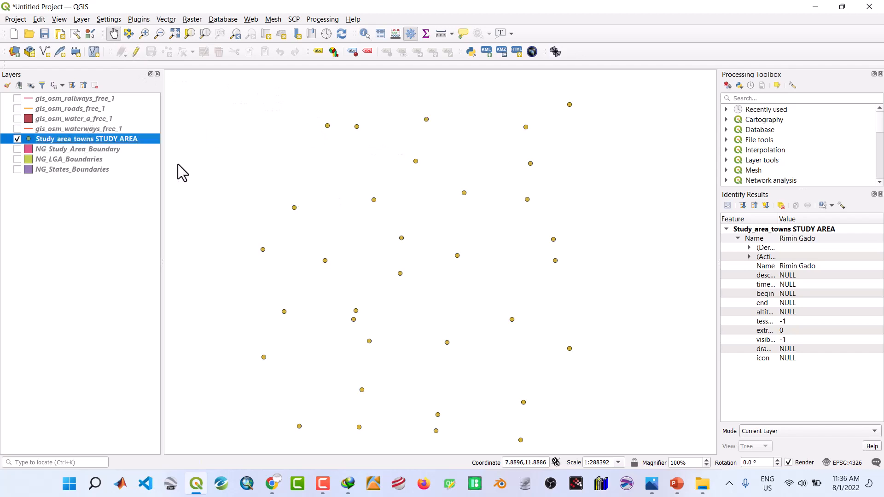
right_click(126, 140)
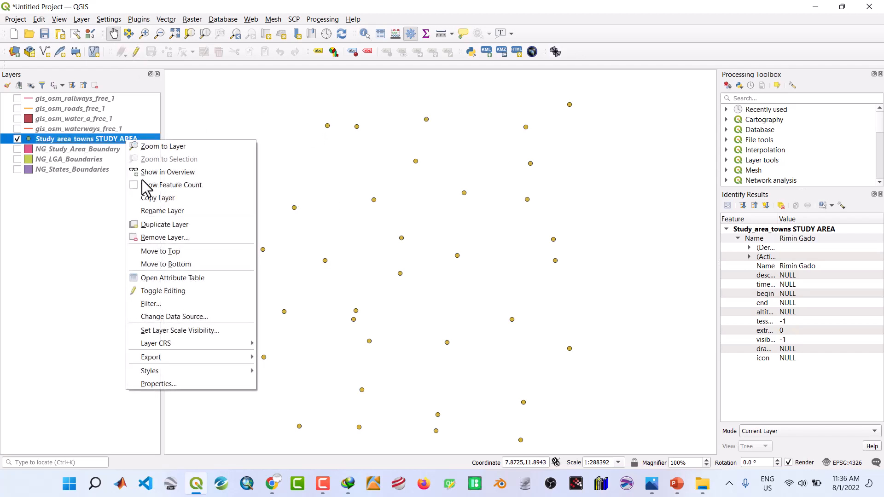
mouse_move(180, 354)
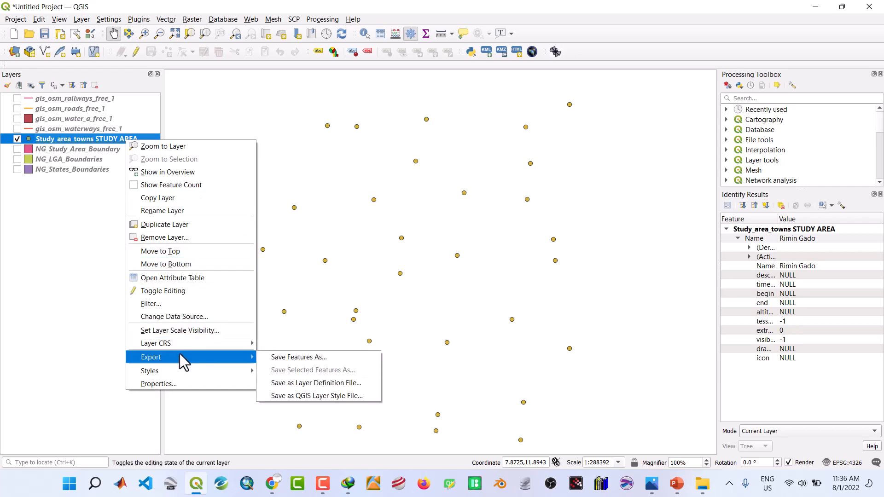
click(267, 355)
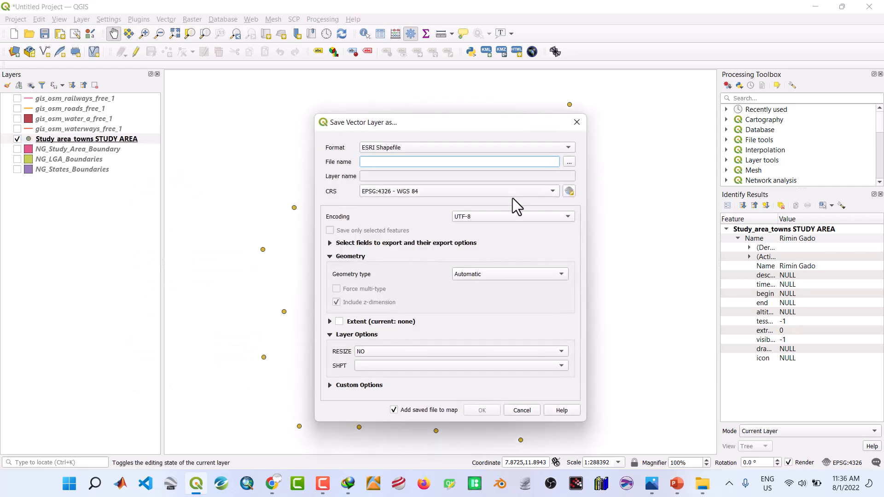
click(570, 163)
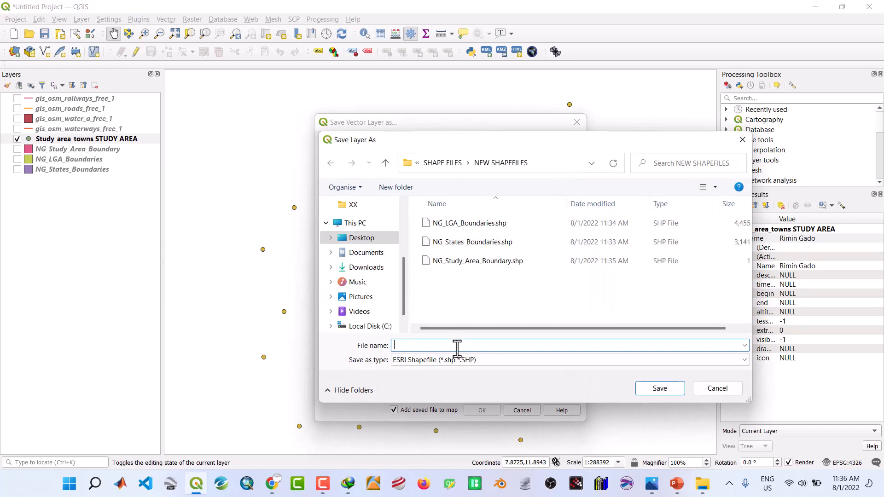
text(NG_Stud)
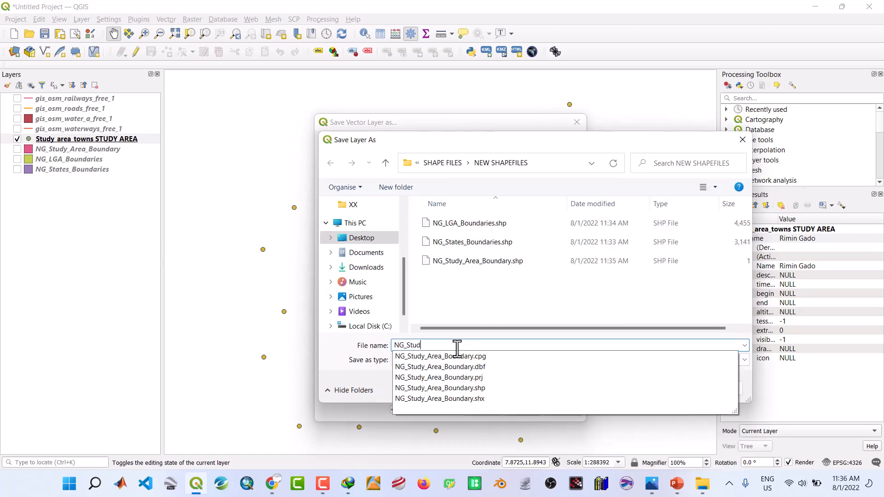
text(y_Area_Toe)
key(BackSpace)
text(w)
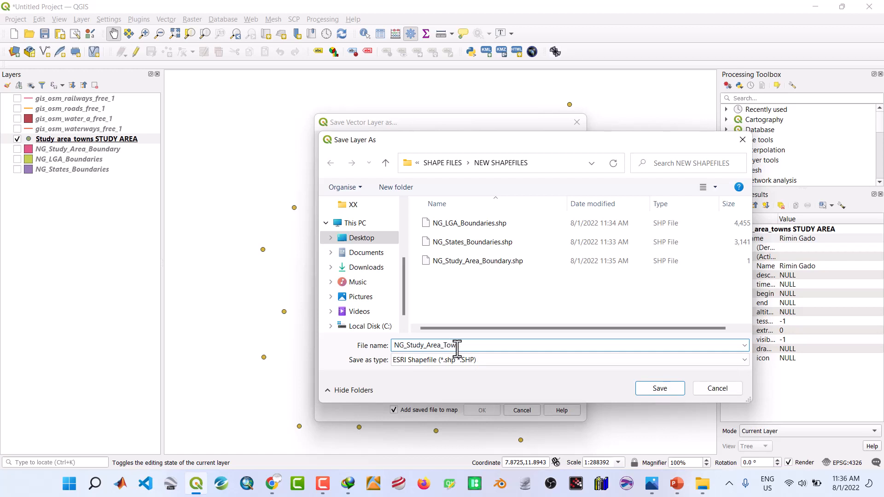
text(nsns)
click(652, 388)
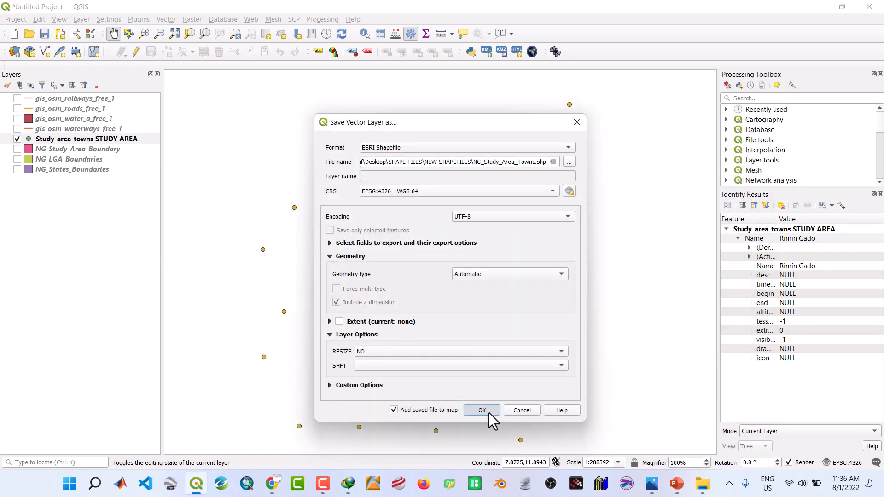
click(488, 413)
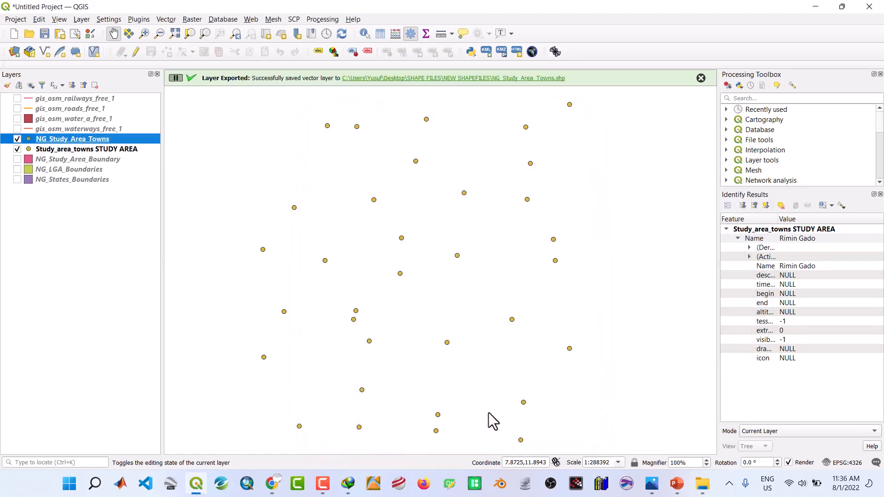
Step: Remove the original Study_area_towns layer from the project
click(51, 149)
right_click(51, 148)
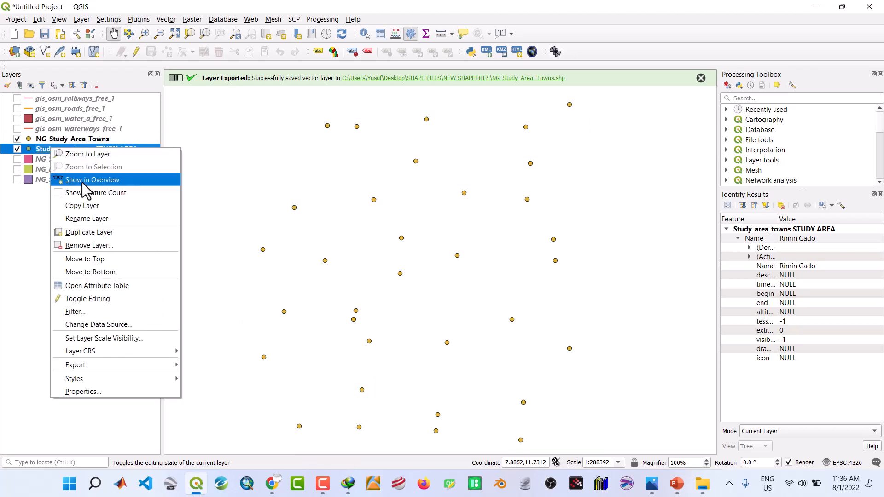
click(96, 247)
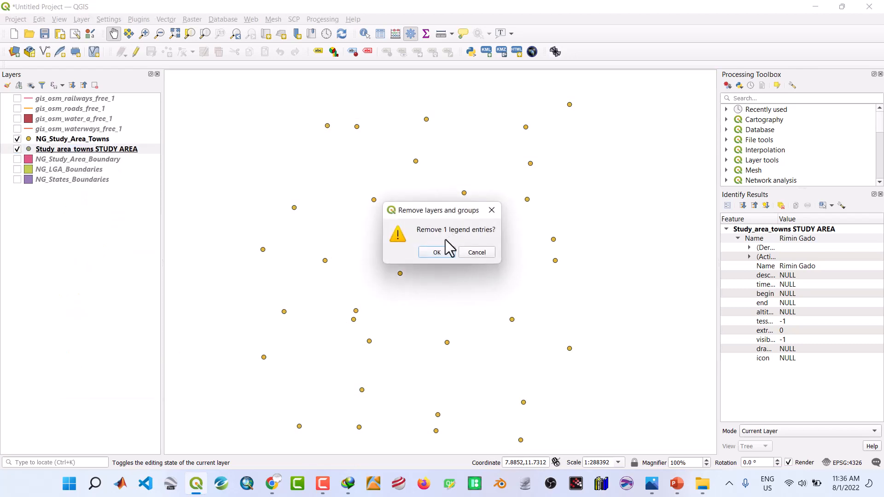
click(436, 253)
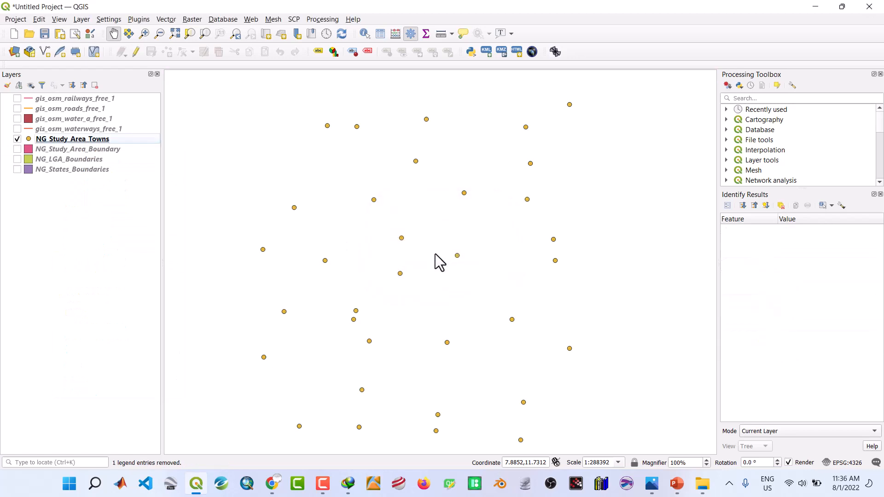
Step: Check NG_Study_Area_Towns over NG_Study_Area_Boundary, then hide both layers and show gis_osm_railways_free_1 instead
click(18, 149)
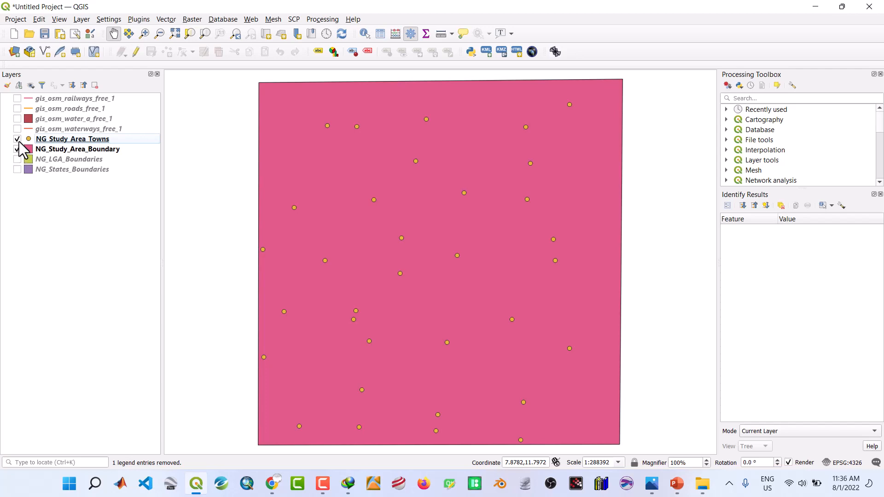
click(17, 139)
click(18, 150)
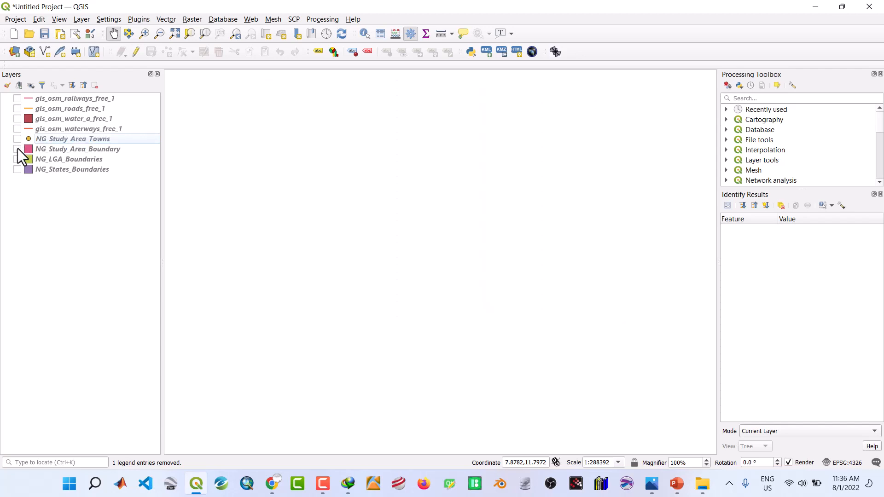
click(54, 97)
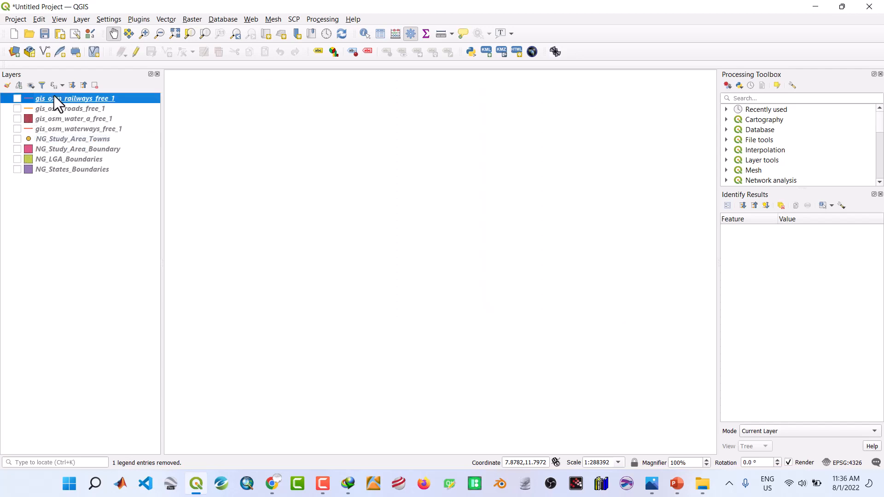
click(17, 99)
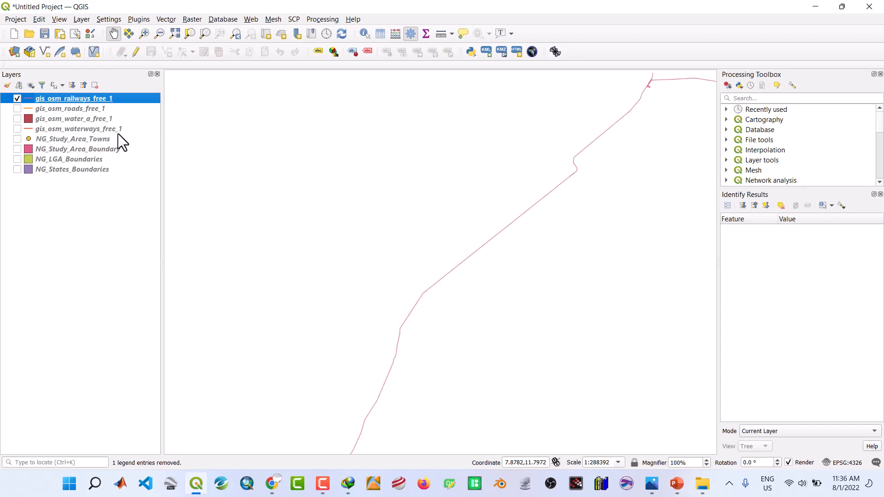
Step: Export the gis_osm_railways_free_1 layer as the ESRI shapefile NG_Railways in the NEW SHAPEFILES folder and add it to the map
right_click(61, 99)
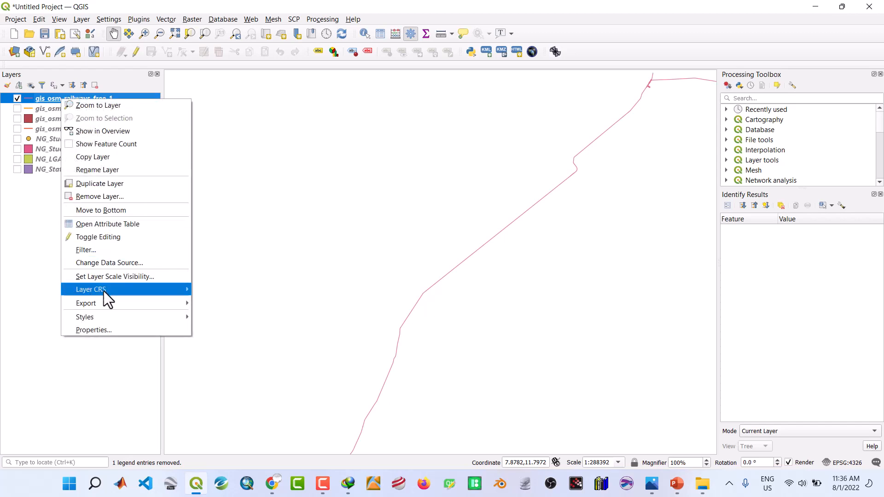
mouse_move(105, 302)
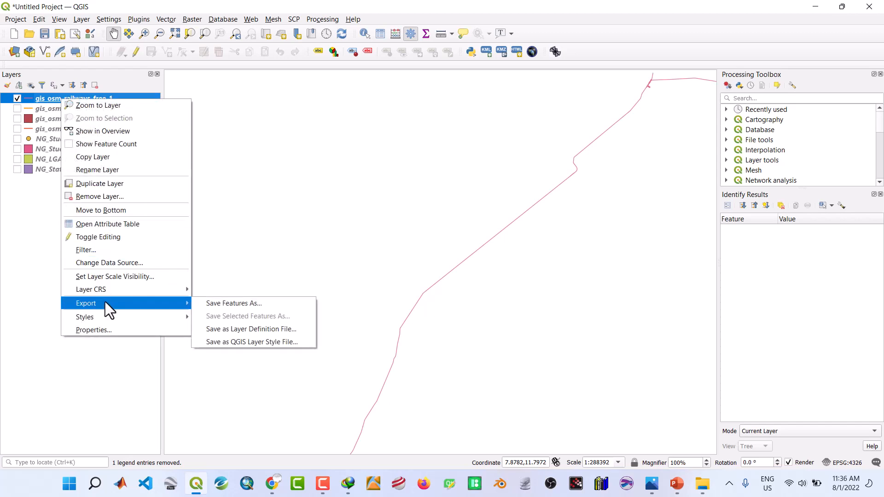
click(211, 302)
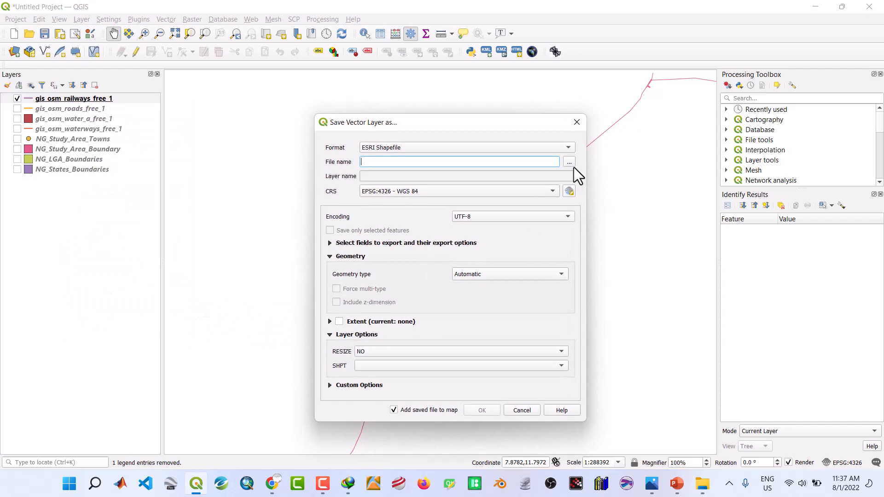
click(570, 162)
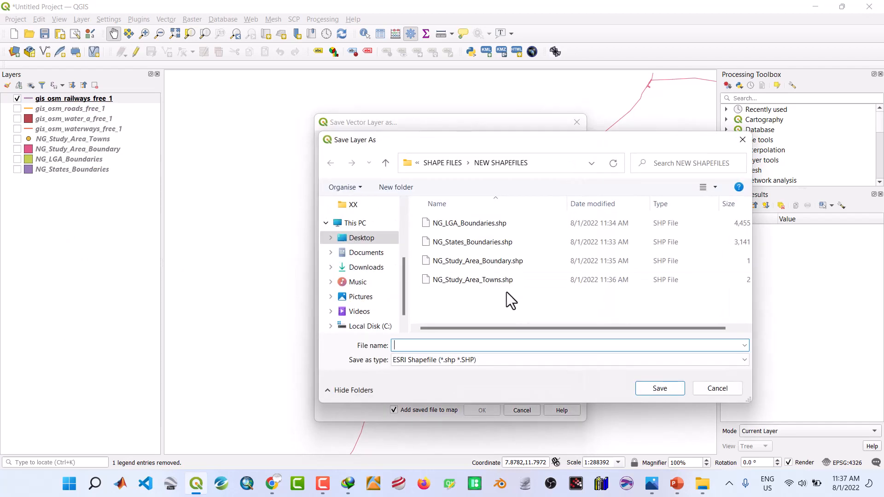
text(NG_)
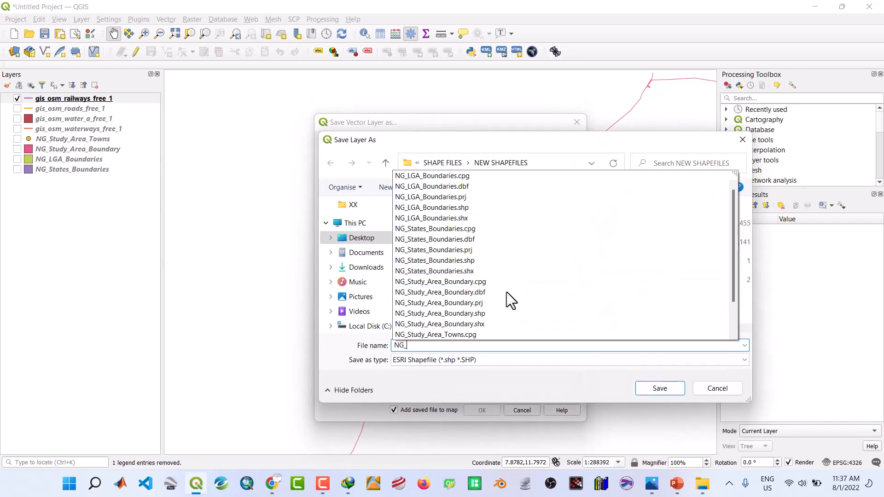
text(Railwys)
key(BackSpace)
key(BackSpace)
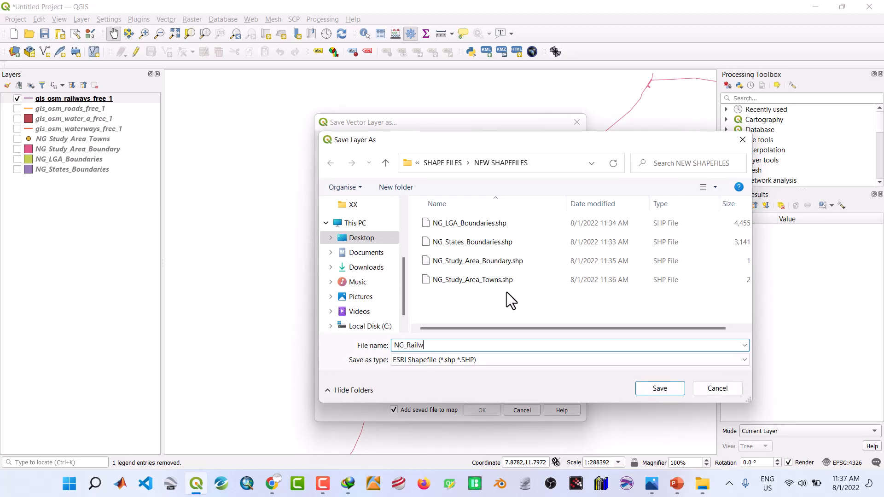
text(ays)
click(665, 388)
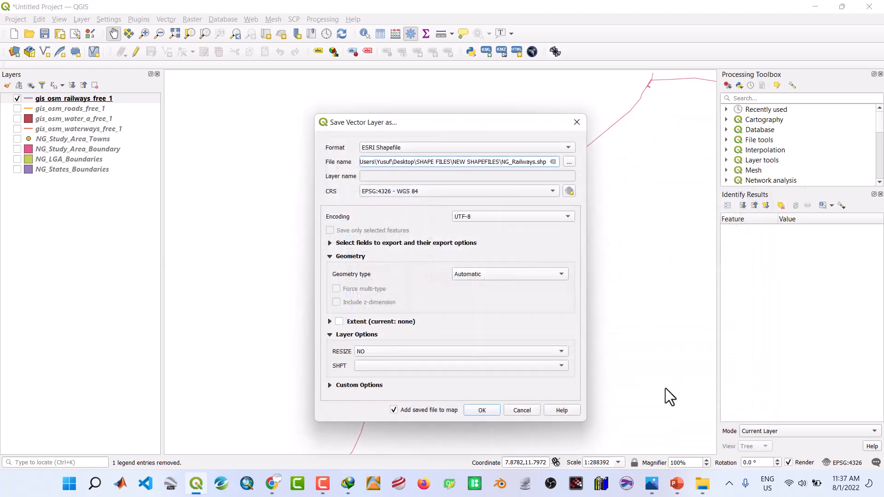
click(481, 410)
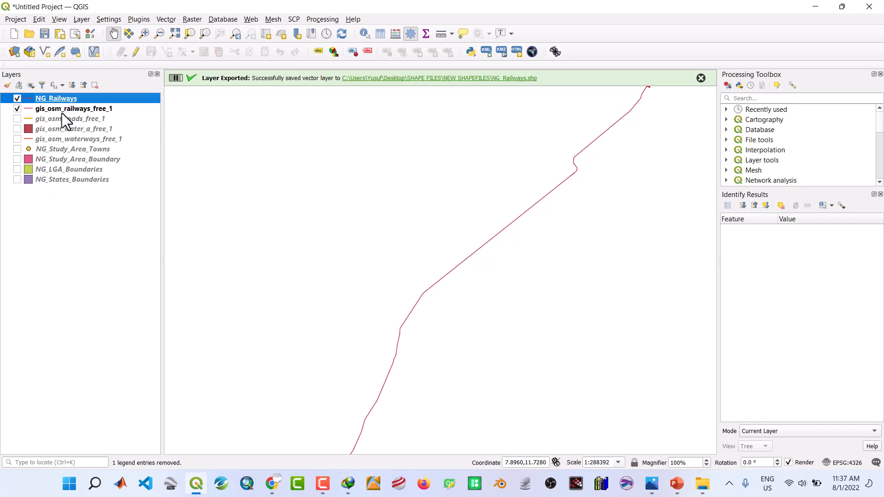
Step: Remove the original gis_osm_railways_free_1 layer and move NG_Railways directly above NG_Study_Area_Towns in the layer order
click(61, 111)
right_click(61, 112)
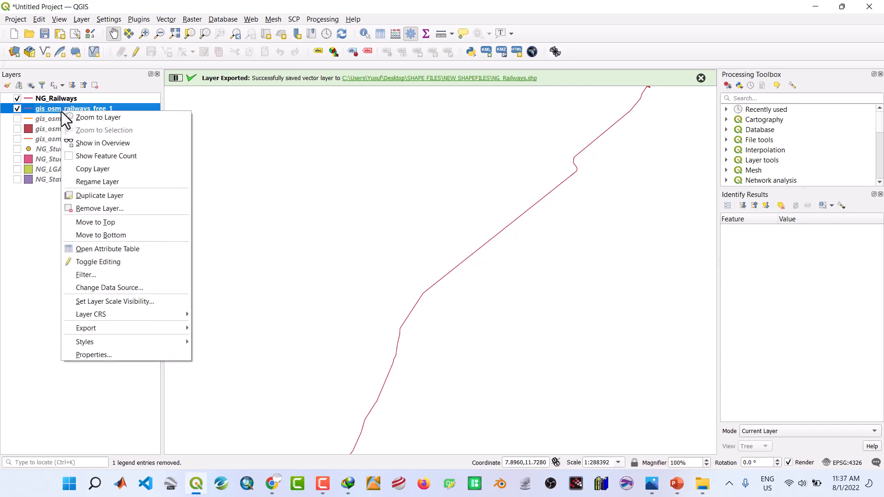
click(98, 208)
click(436, 252)
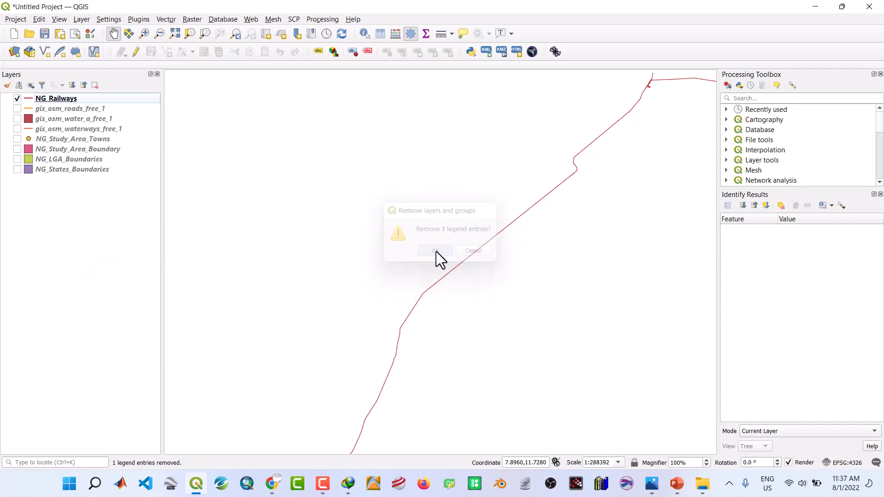
drag(57, 98, 45, 134)
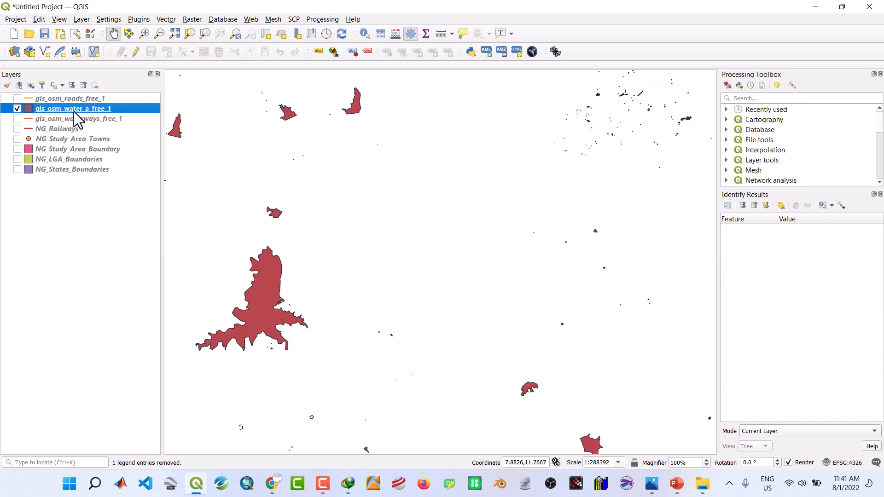
Step: Export the gis_osm_water_a_free_1 layer as the ESRI shapefile NG_Water_Bodies in the NEW SHAPEFILES folder and add it to the map
right_click(74, 111)
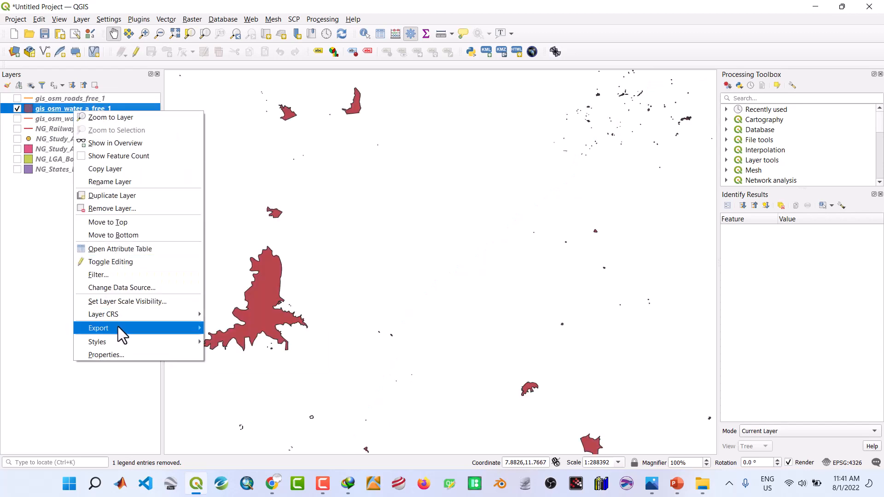
mouse_move(118, 327)
click(227, 329)
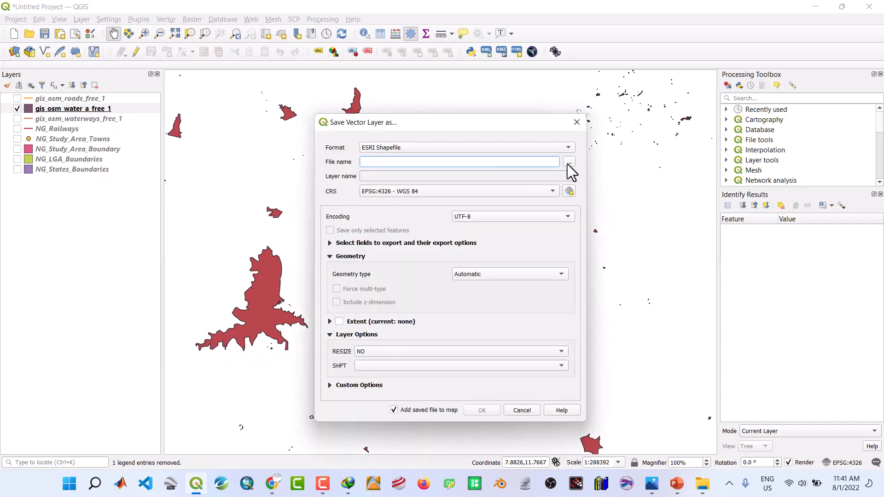
click(571, 162)
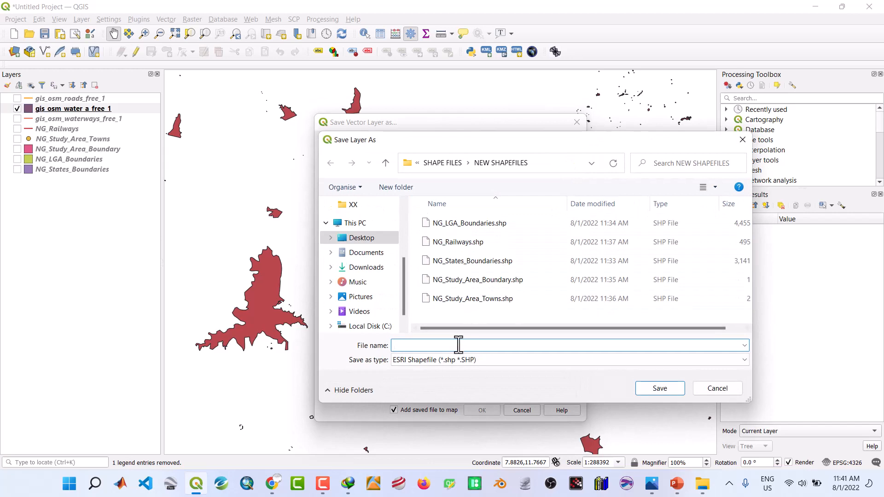
text(NG_)
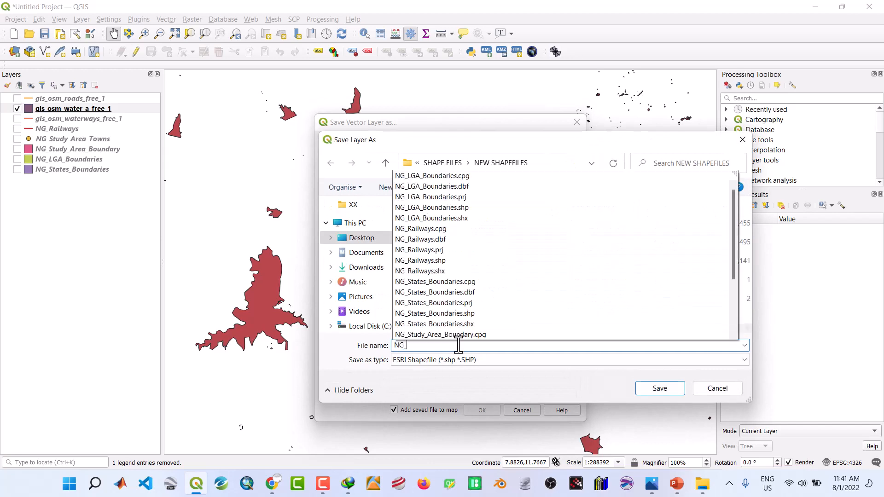
text(Water)
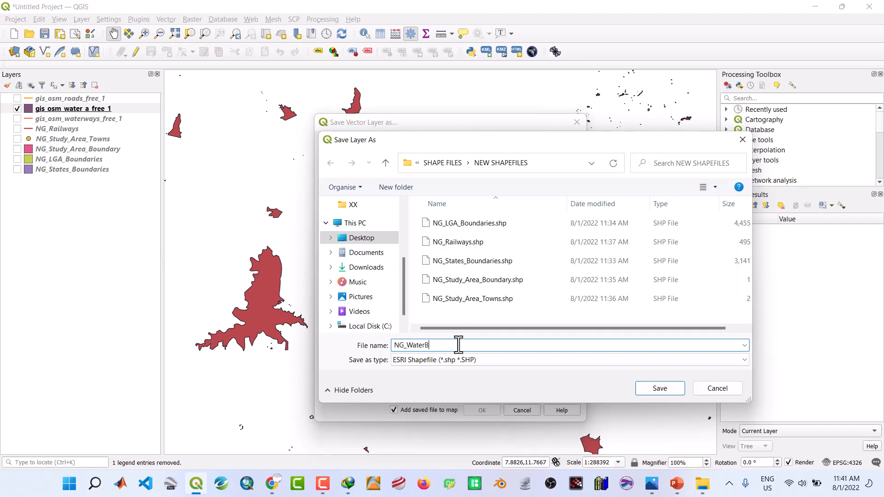
text(_Bodies)
click(644, 388)
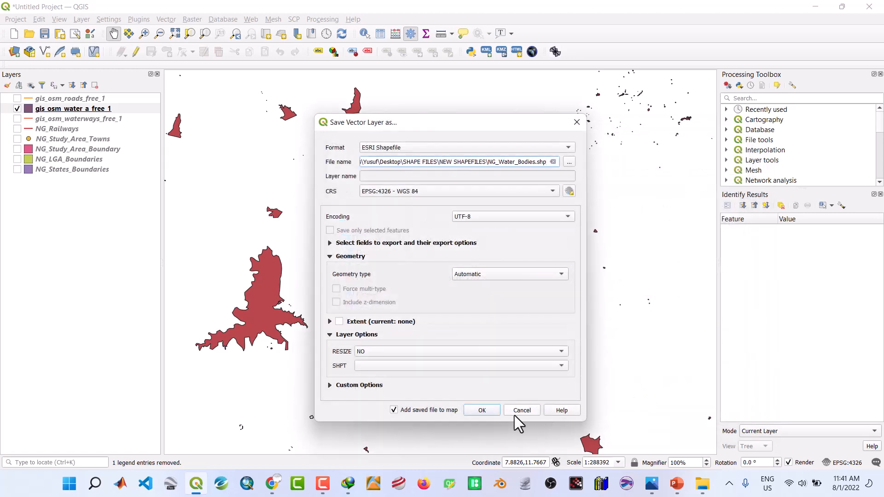
click(481, 410)
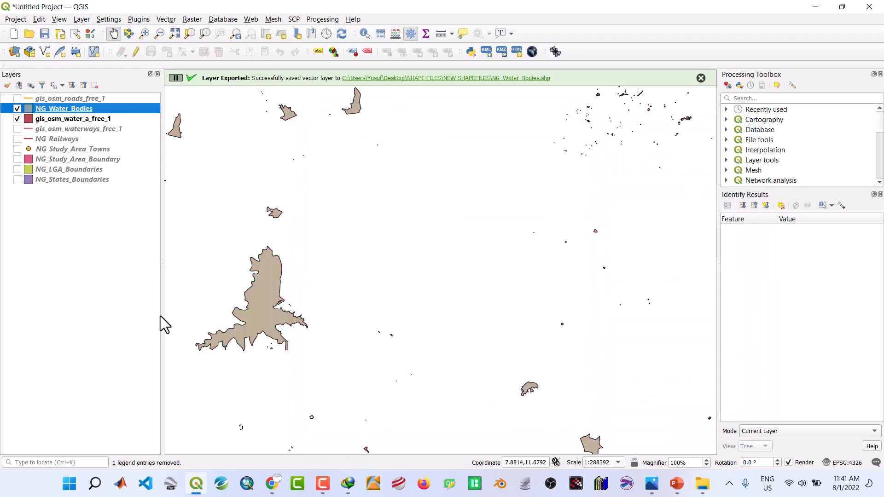
Step: Remove the original gis_osm_water_a_free_1 layer from the project
click(44, 119)
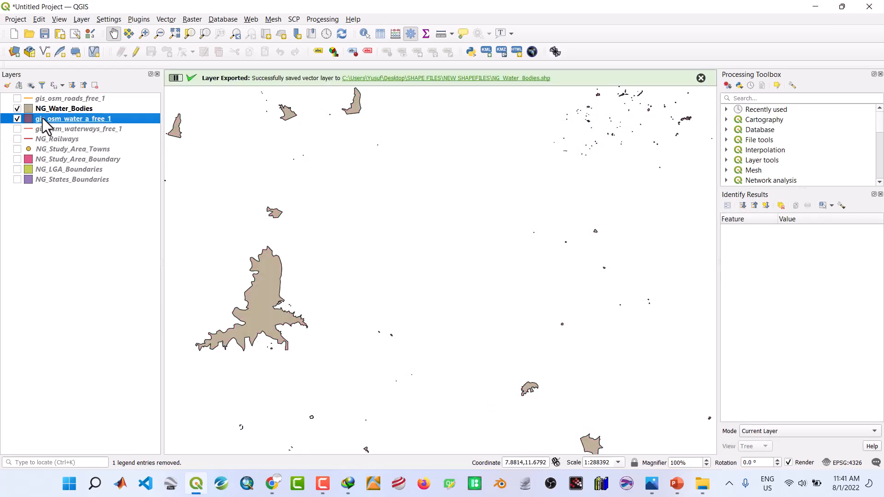
right_click(44, 118)
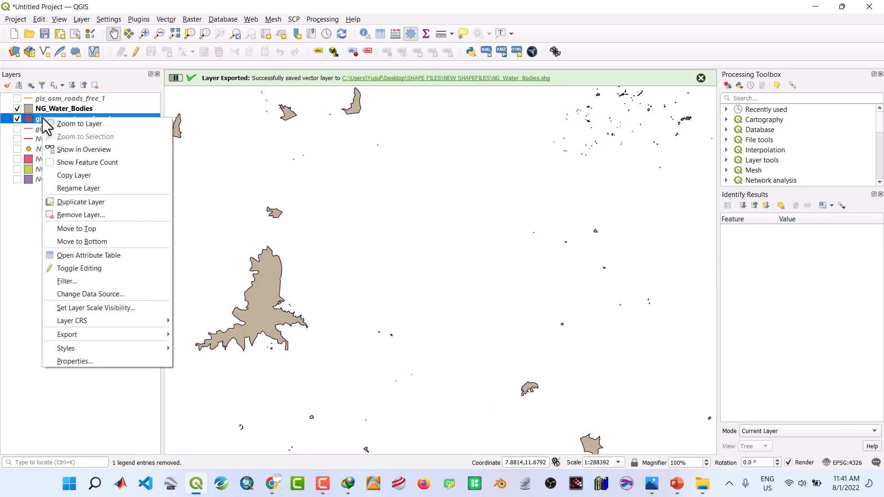
click(79, 213)
click(435, 253)
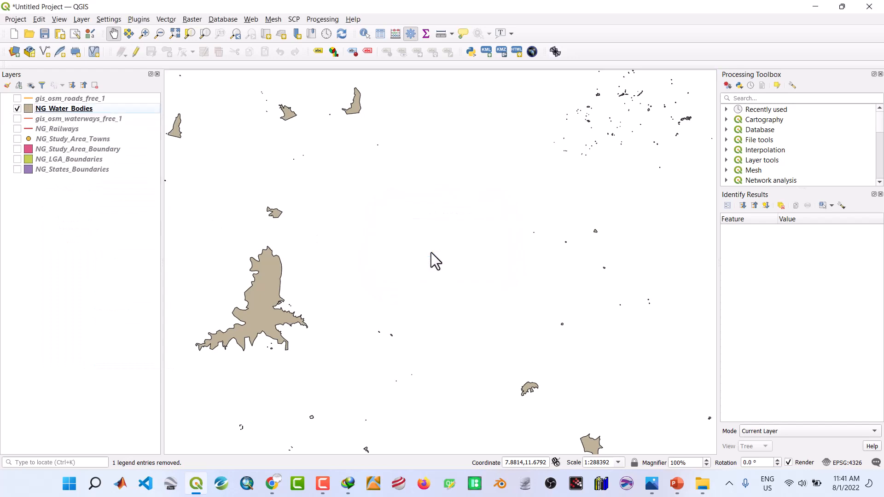
Step: Hide NG_Water_Bodies, place it directly above NG_Railways in the layer order, and show gis_osm_waterways_free_1
click(46, 118)
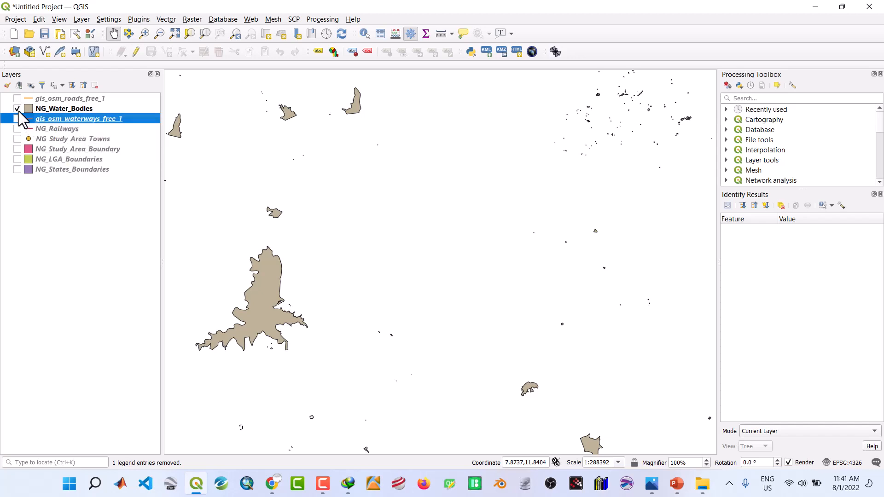
click(19, 111)
click(47, 110)
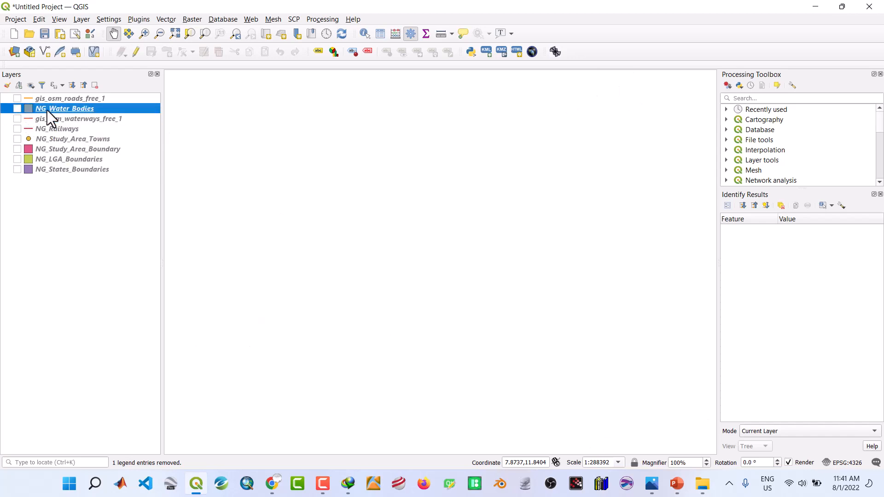
drag(47, 110, 45, 126)
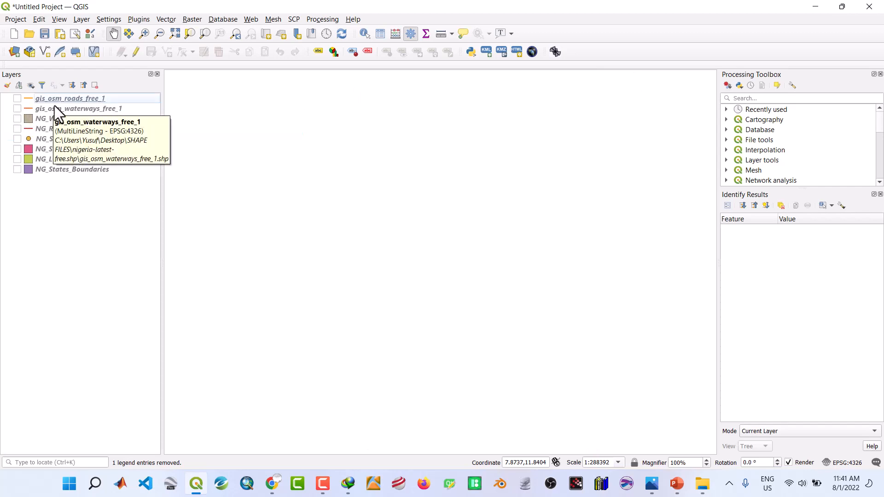
click(18, 108)
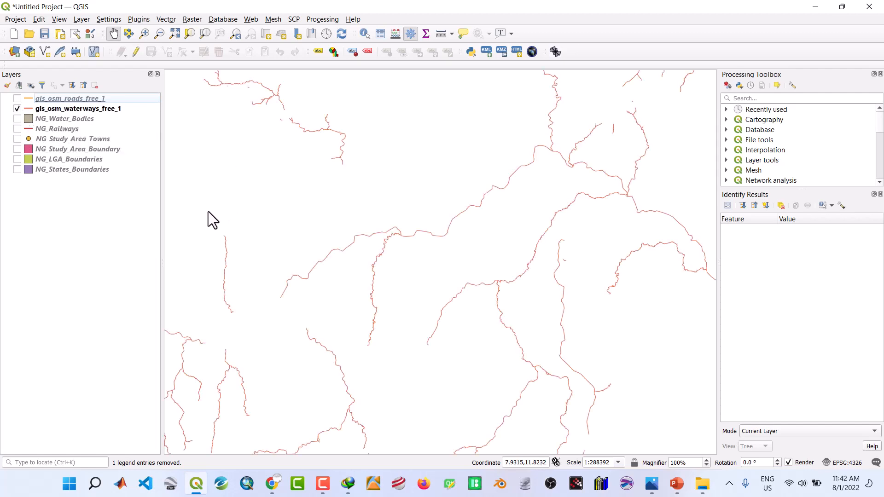
Step: Open the attribute table of gis_osm_waterways_free_1 and sort its records by fclass in ascending order
click(71, 110)
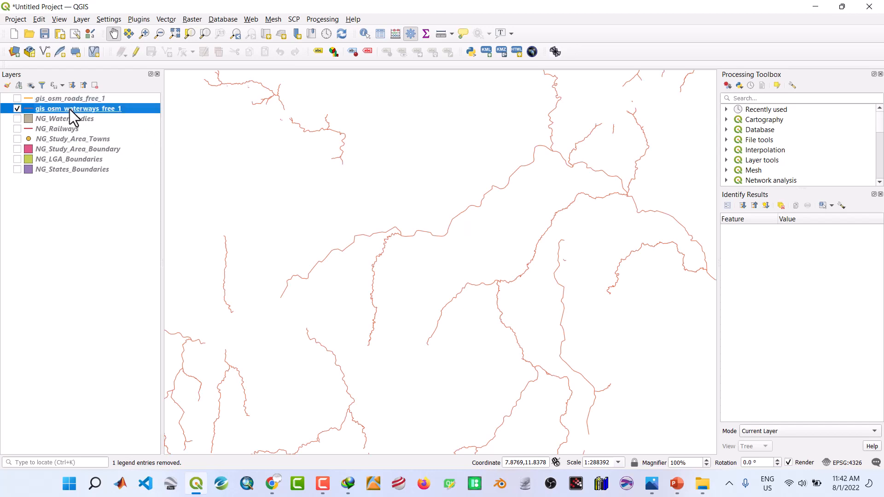
right_click(70, 109)
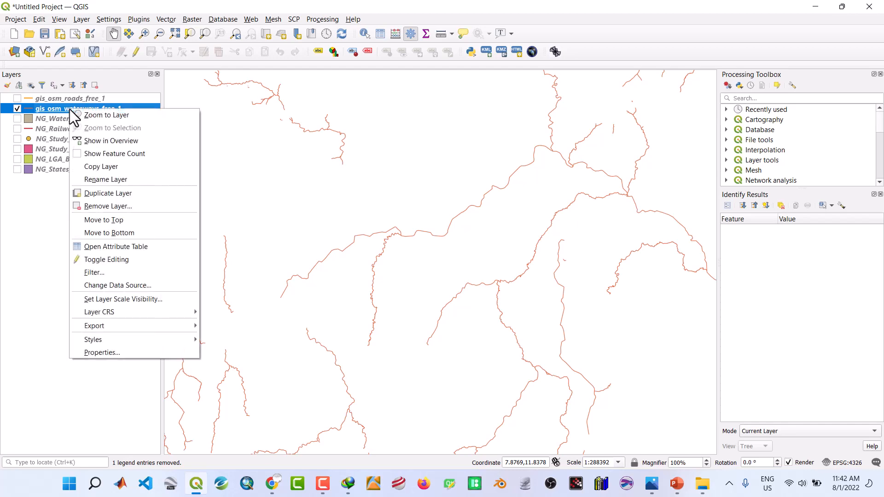
click(115, 247)
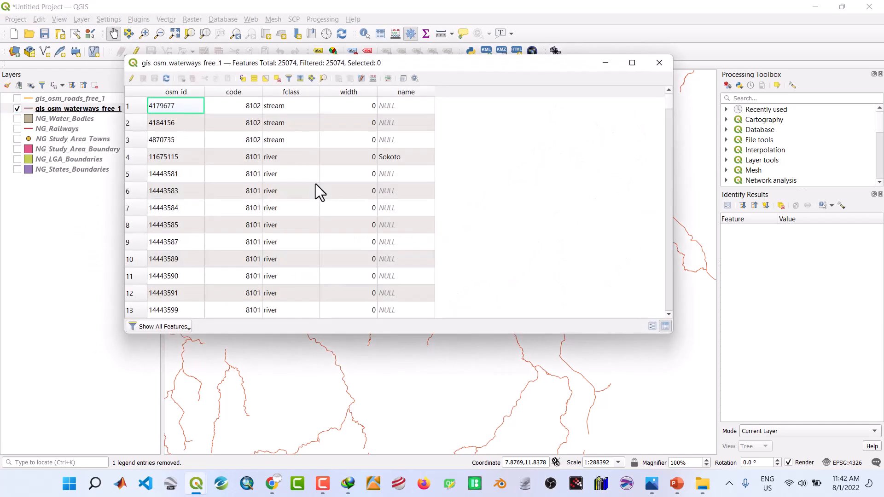
click(280, 90)
click(280, 90)
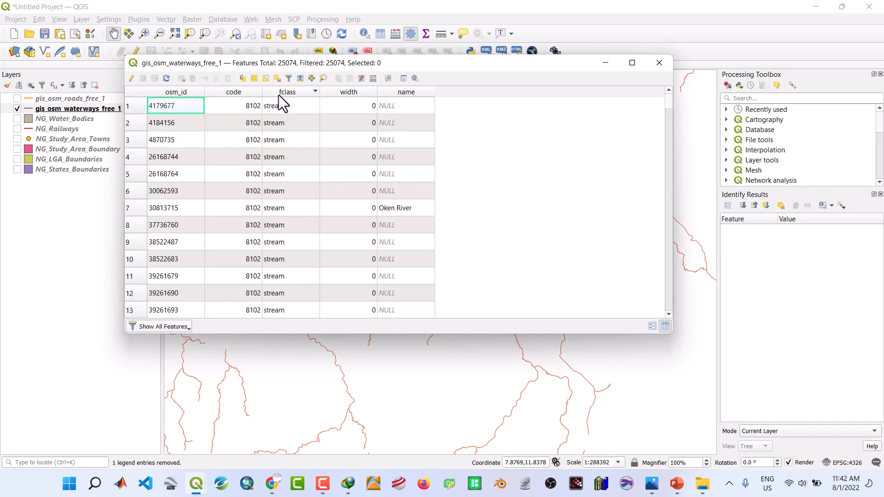
click(278, 93)
click(278, 93)
click(283, 91)
Step: Examine which fclass types of waterways the sorted attribute table contains, and close the table
scroll(292, 209, down, 20)
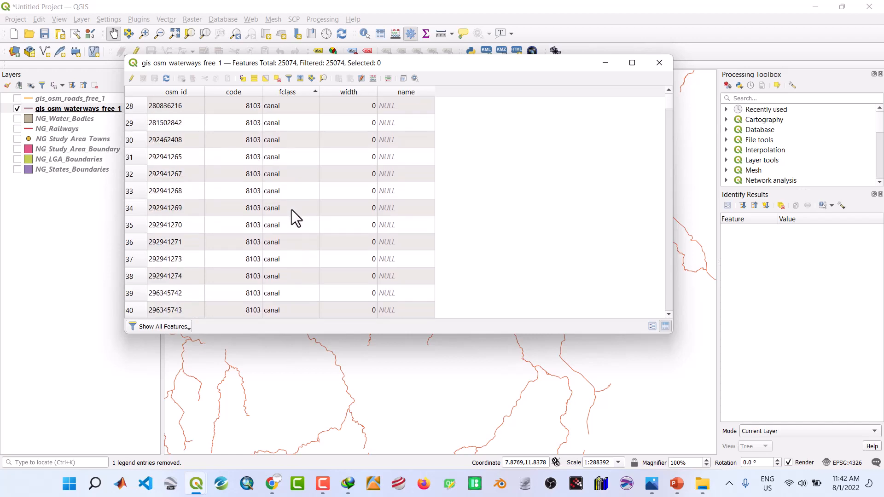
scroll(292, 209, down, 20)
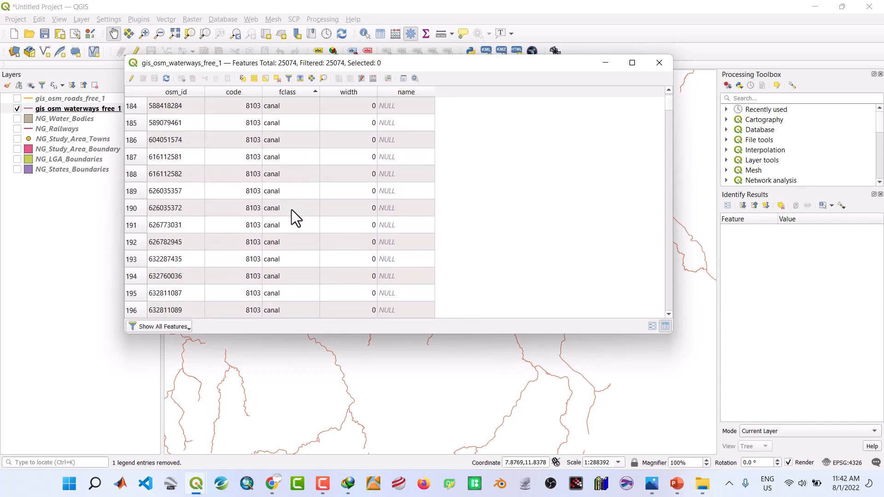
scroll(292, 209, down, 20)
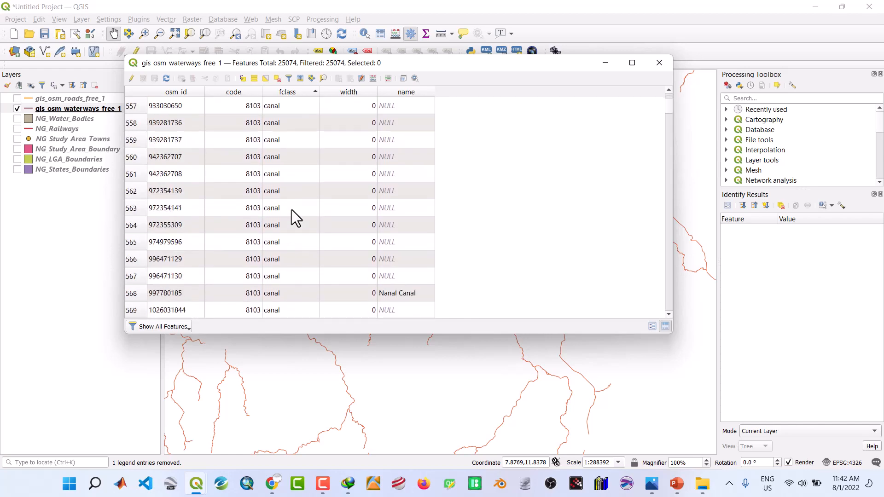
scroll(292, 210, down, 20)
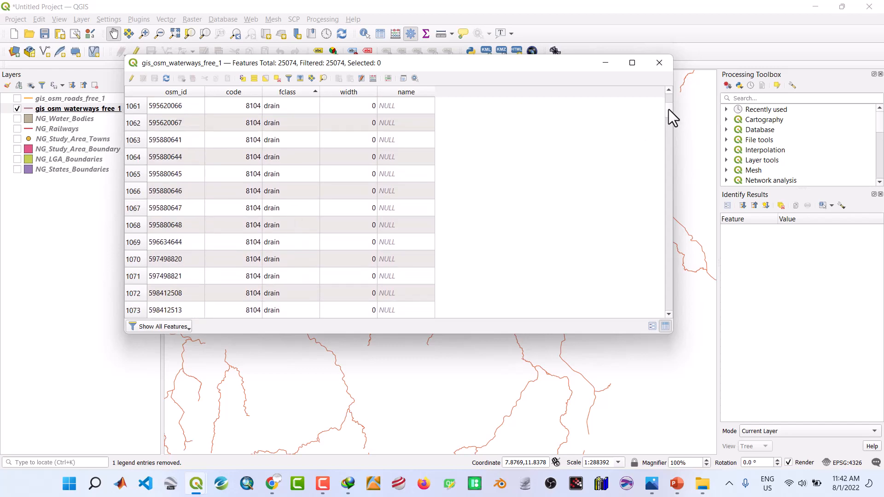
drag(669, 110, 651, 227)
drag(651, 189, 651, 82)
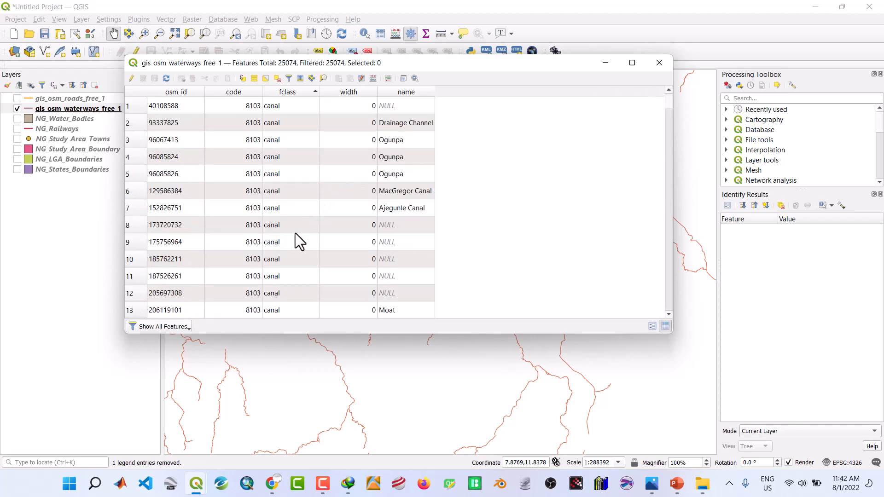
click(660, 62)
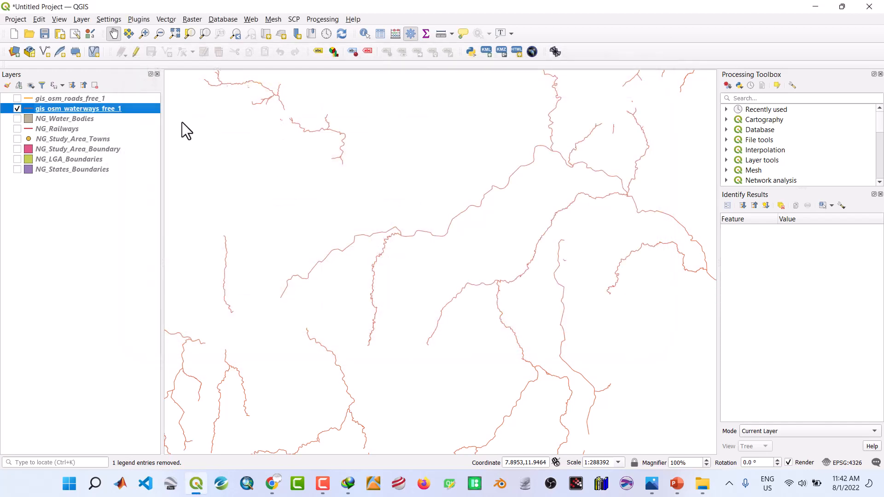
Step: Export gis_osm_waterways_free_1 as an ESRI Shapefile named NG_Rivers in the NEW SHAPEFILES folder and add it to the map
right_click(90, 110)
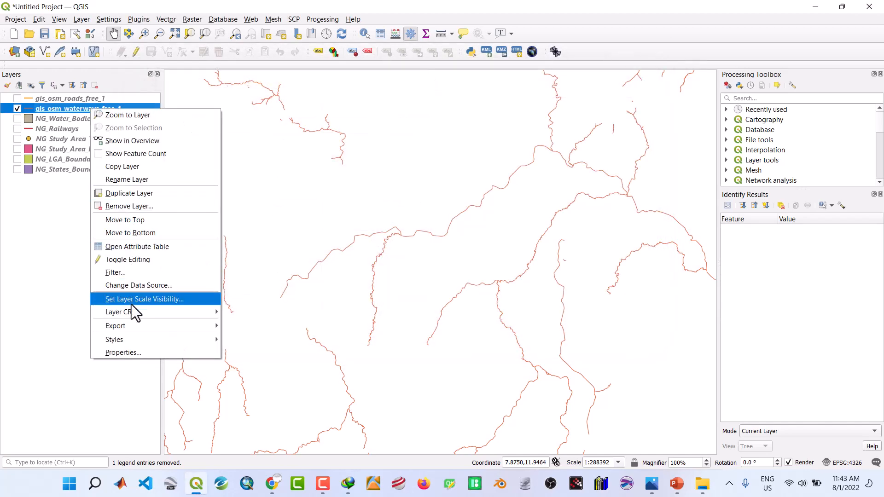
mouse_move(129, 326)
click(239, 327)
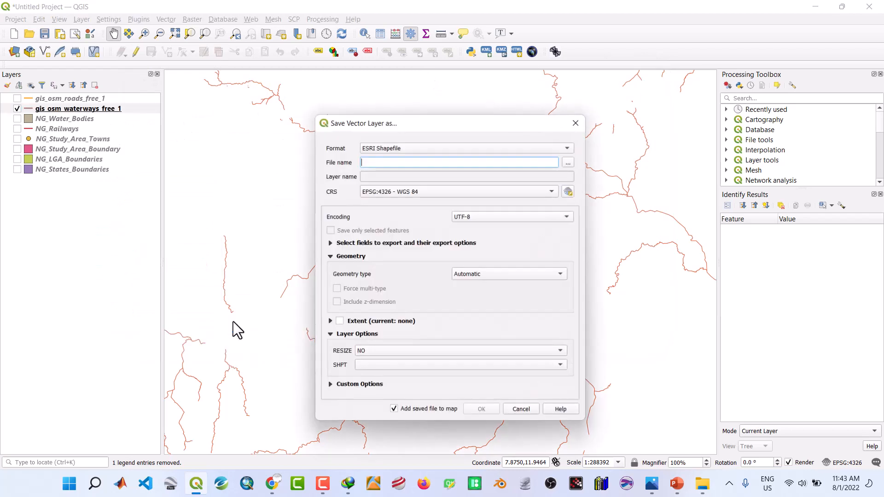
click(568, 162)
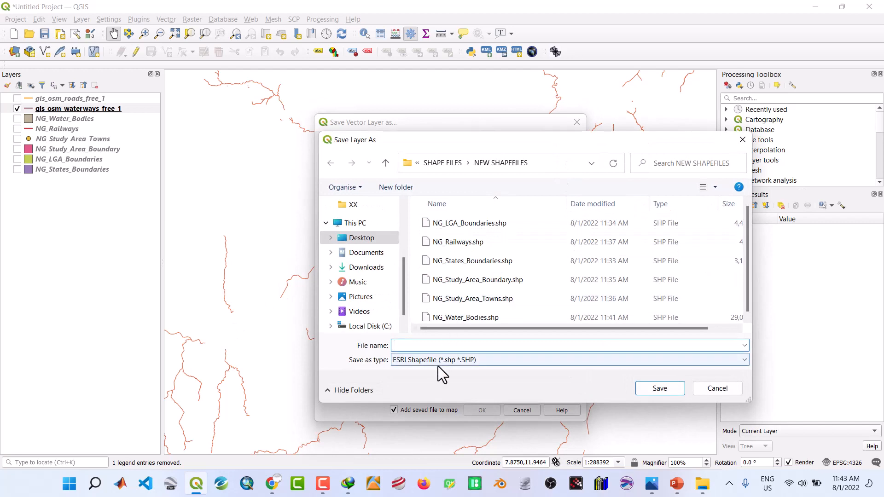
text(NG)
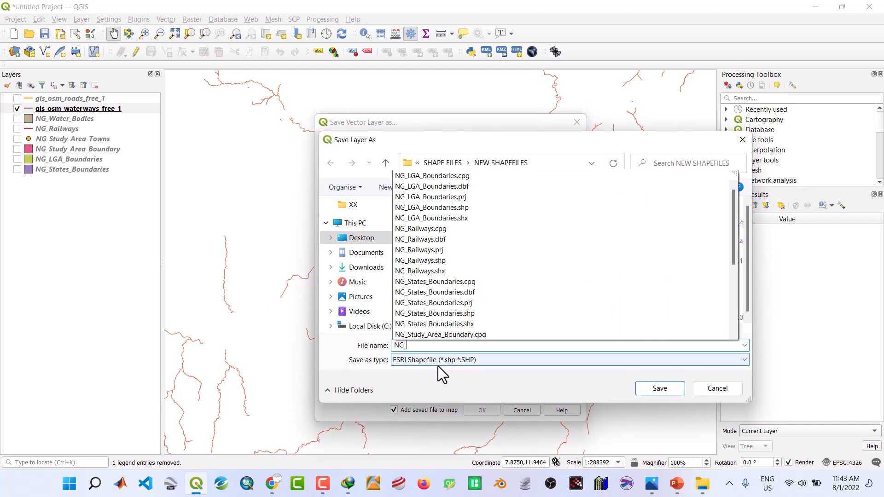
text(_R)
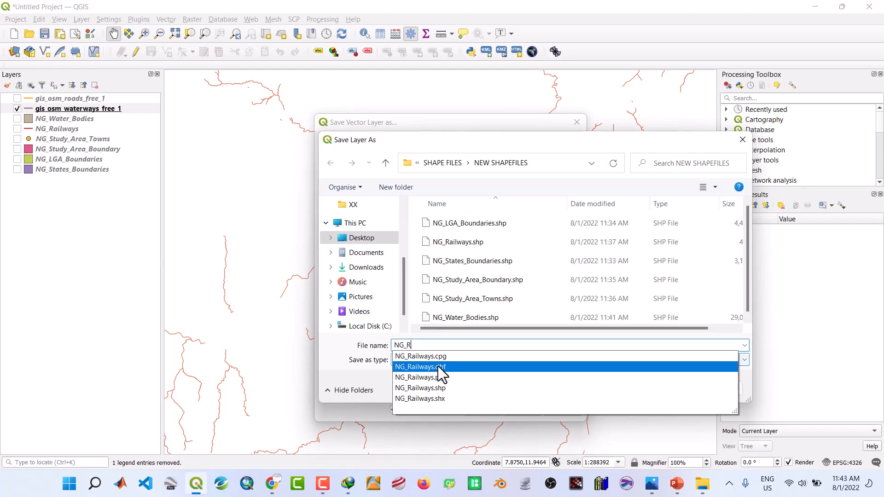
text(ivers)
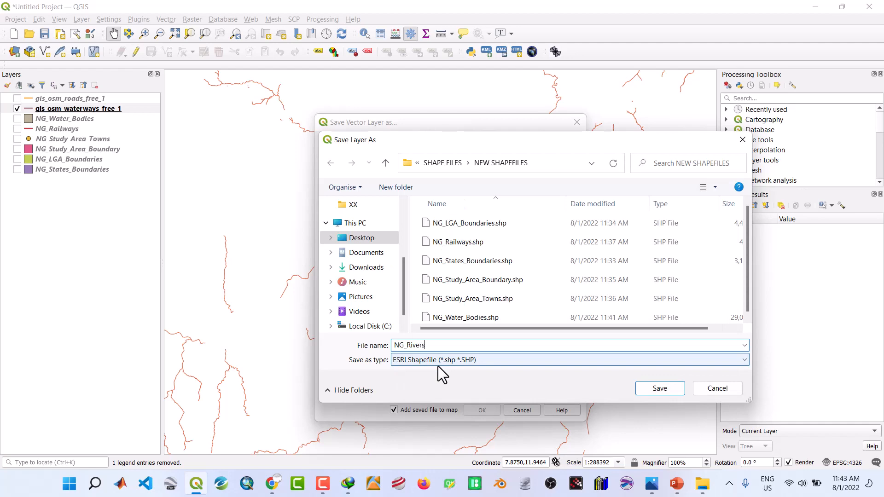
click(659, 389)
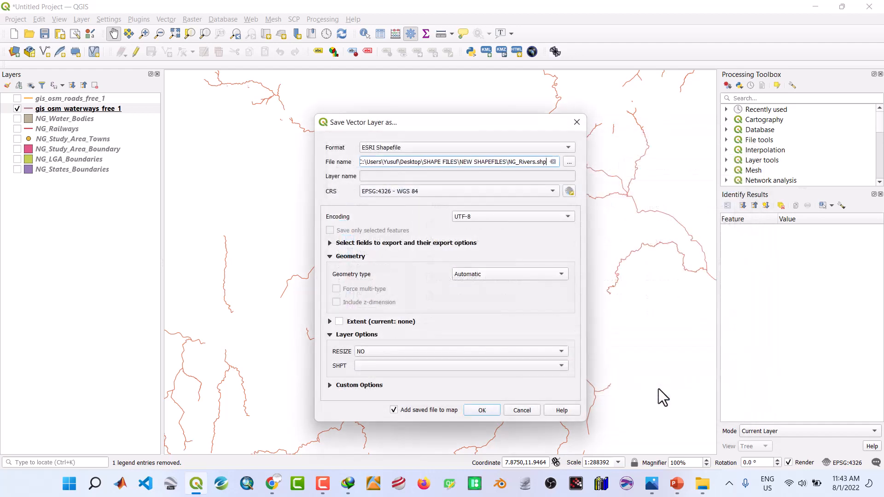
click(482, 410)
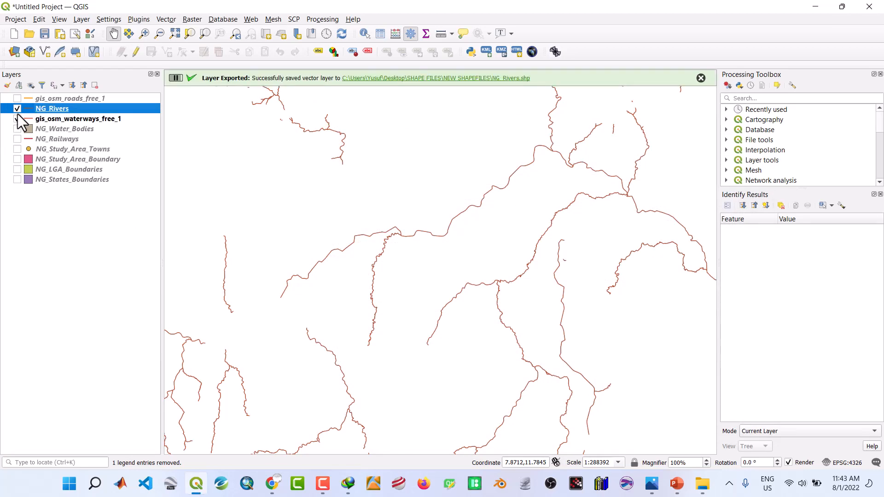
Step: Remove the original gis_osm_waterways_free_1 layer from the project and hide NG_Rivers
click(17, 119)
click(48, 122)
right_click(47, 122)
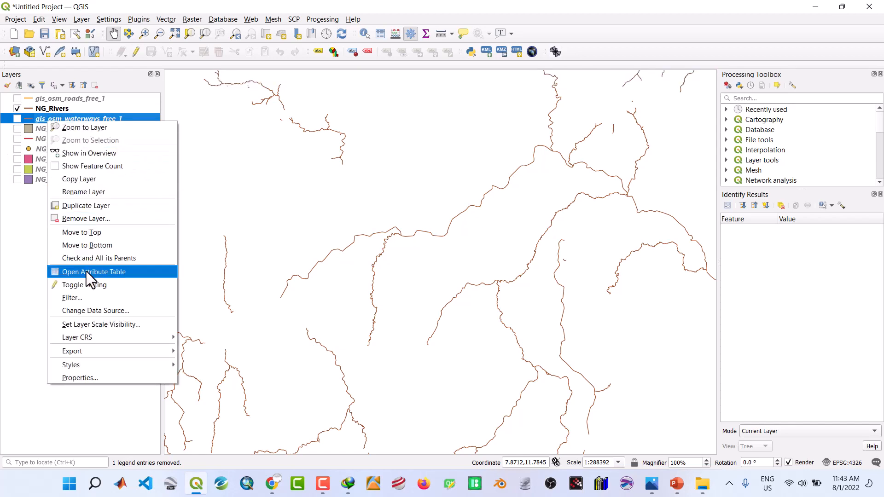
click(86, 218)
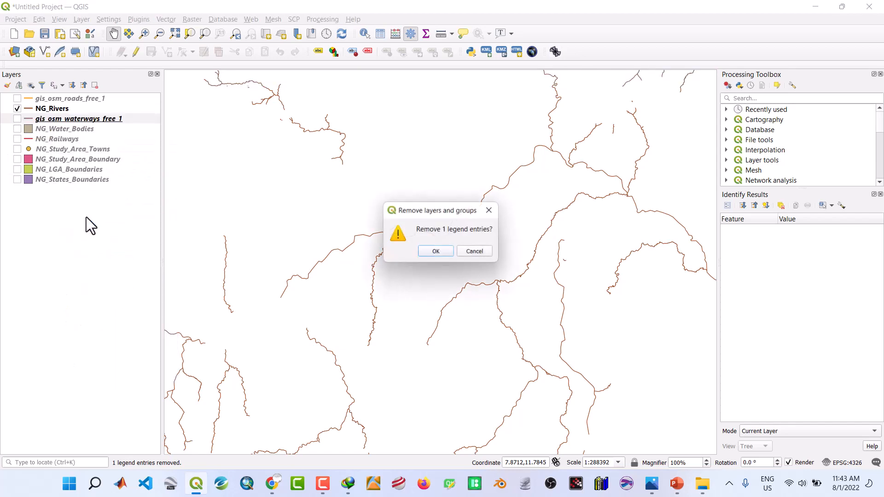
click(437, 252)
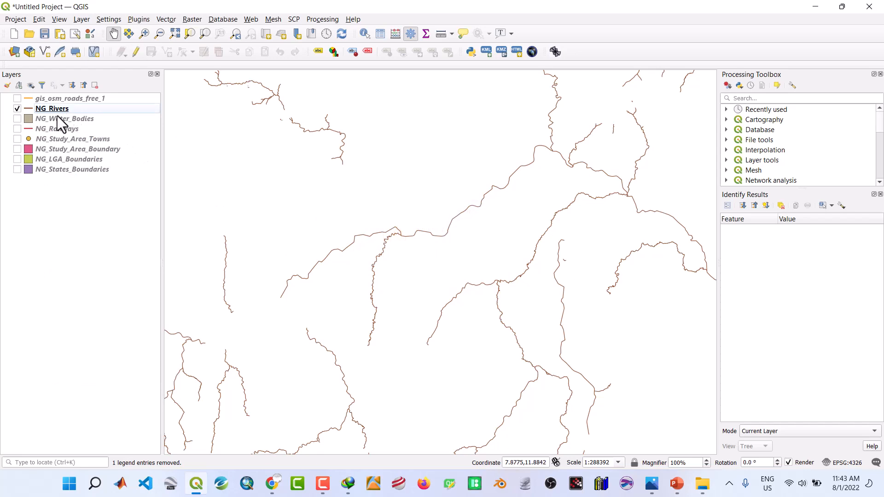
click(17, 109)
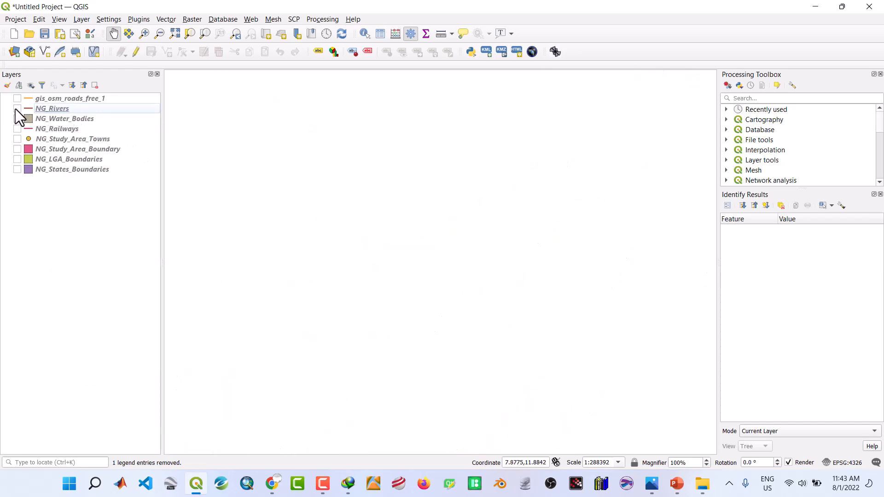
click(48, 120)
click(53, 128)
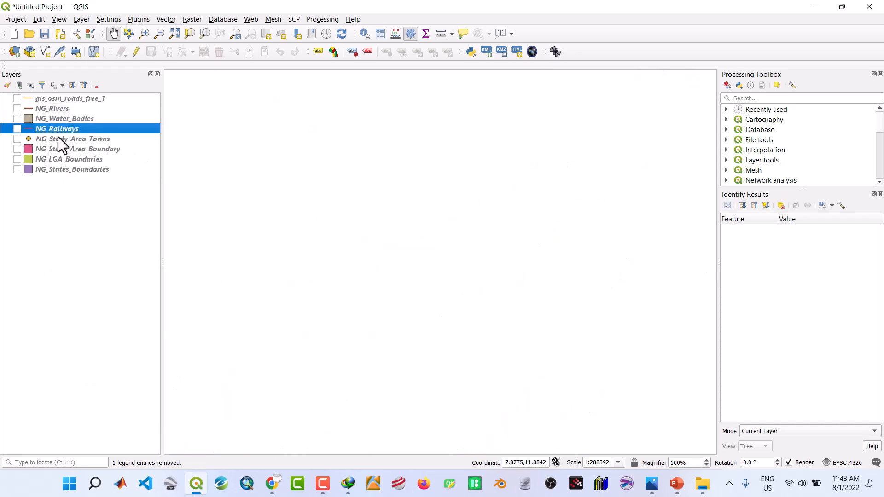
click(59, 138)
click(64, 149)
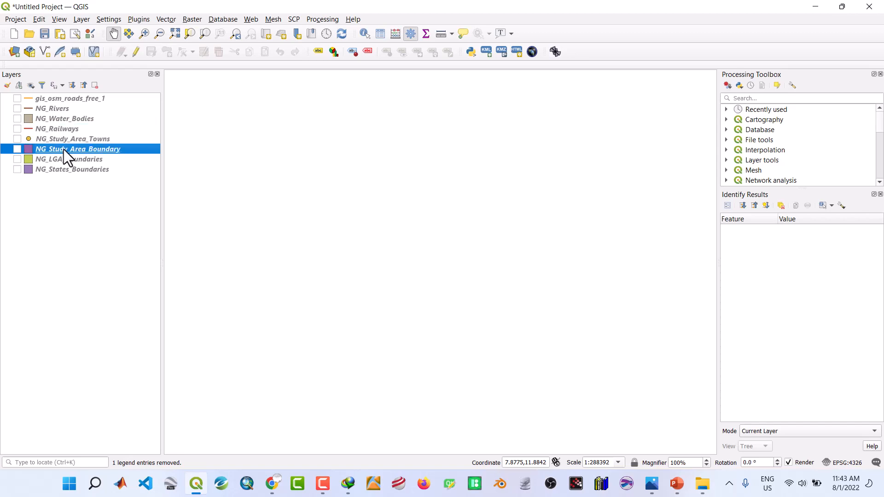
click(63, 160)
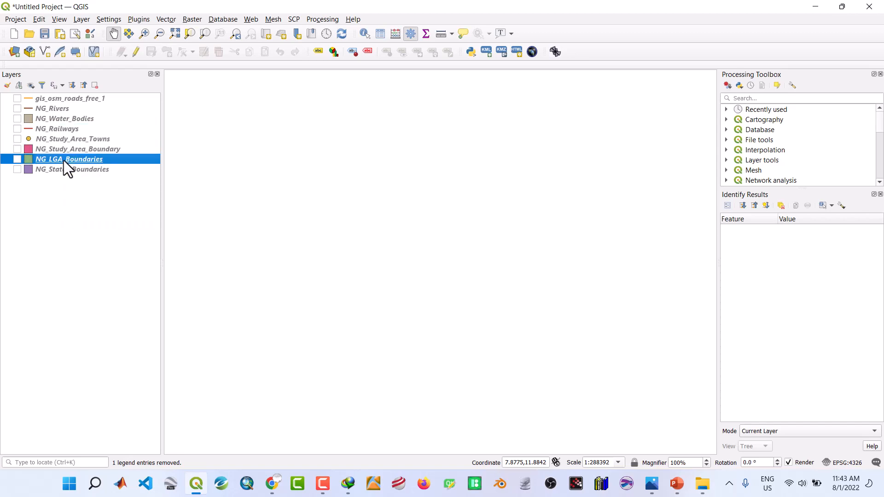
click(66, 169)
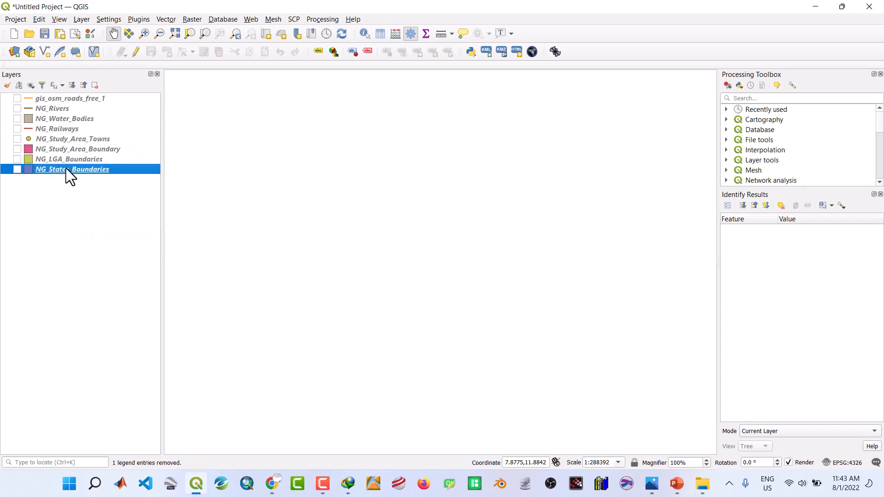
click(44, 100)
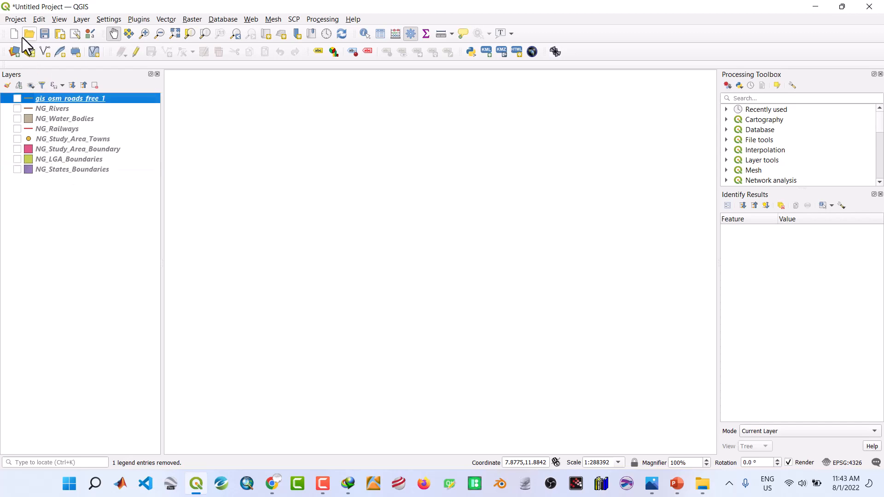
Step: Save the QGIS project as Project 1 in the SHAPE FILES folder, one level above NEW SHAPEFILES
click(45, 36)
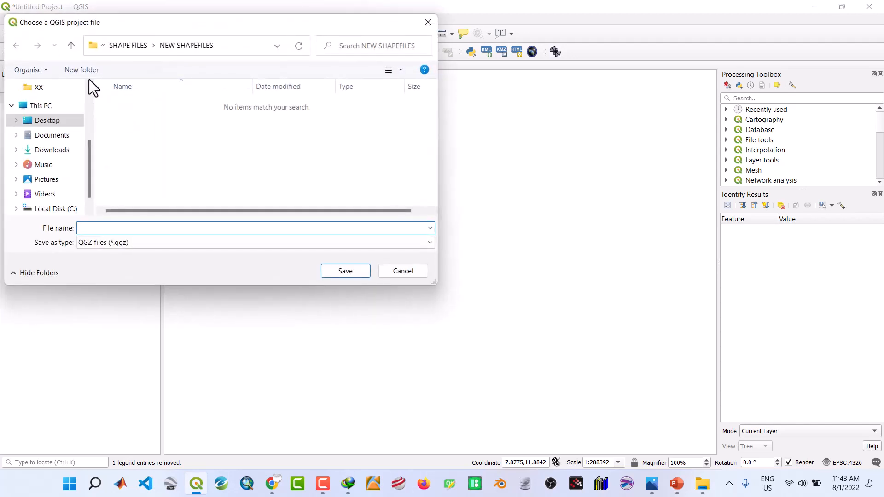
click(73, 47)
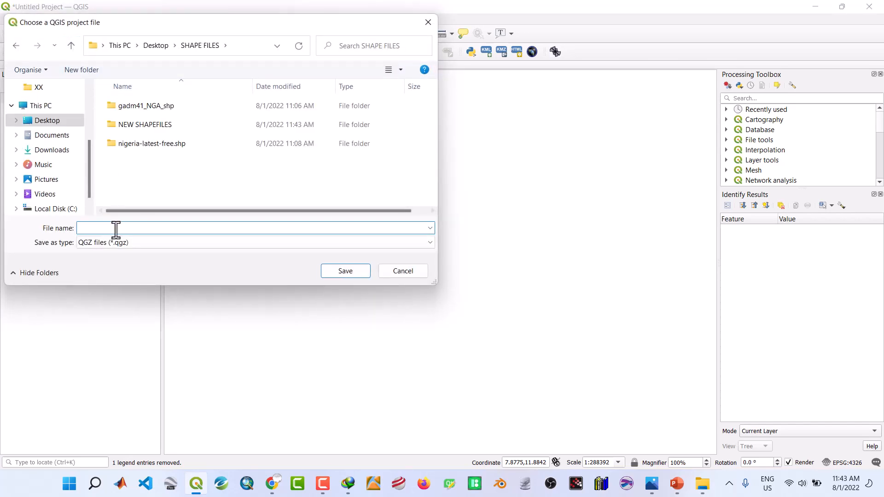
text(Proje)
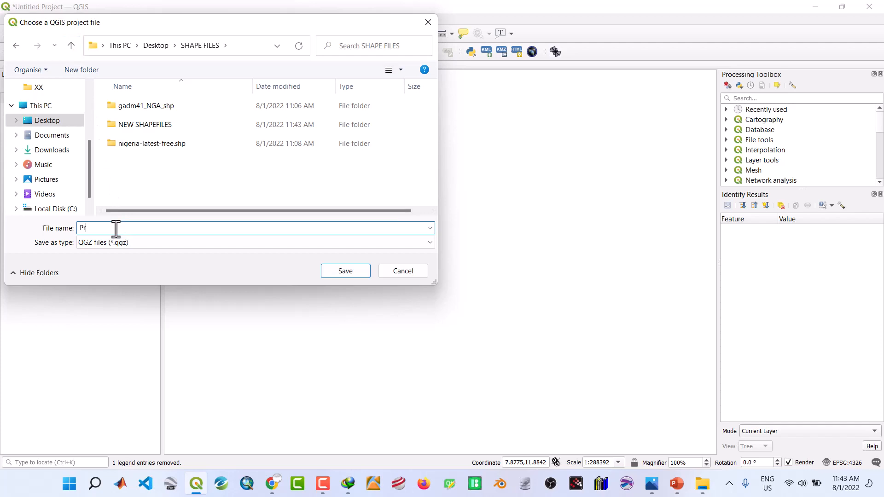
text(ct 1)
click(324, 274)
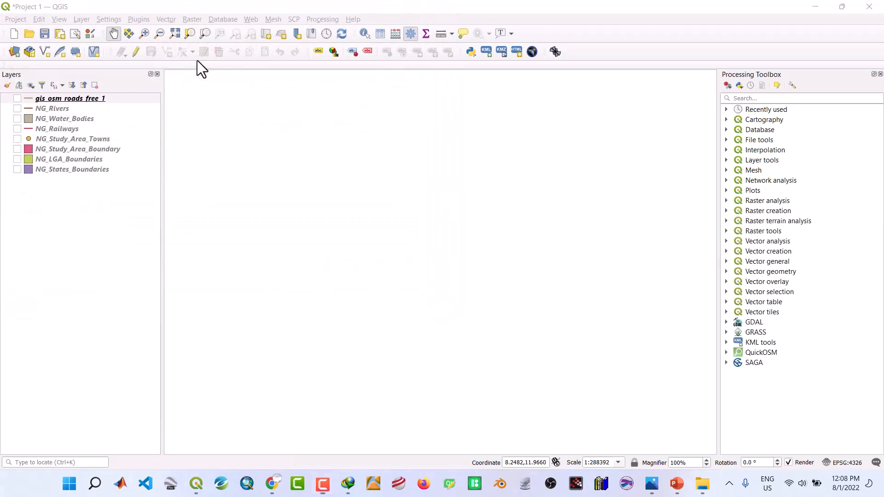
Step: Save the current changes to the existing Project 1 file
click(221, 126)
drag(221, 125, 92, 60)
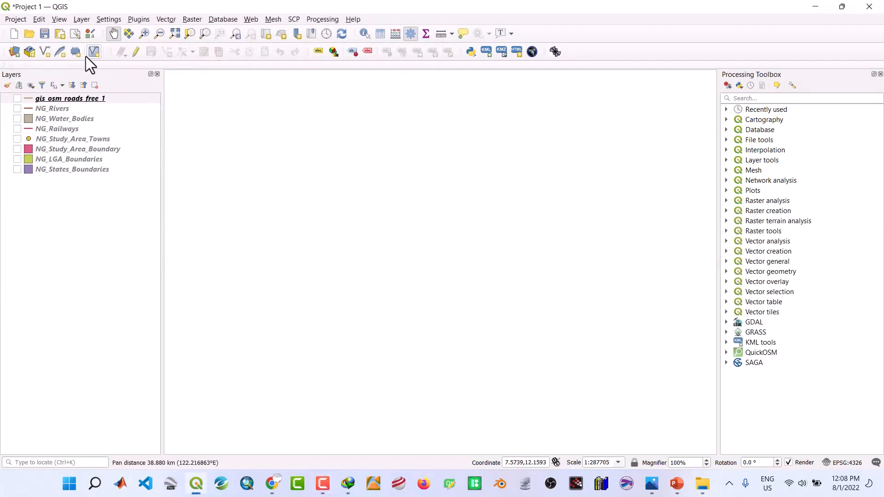
click(45, 34)
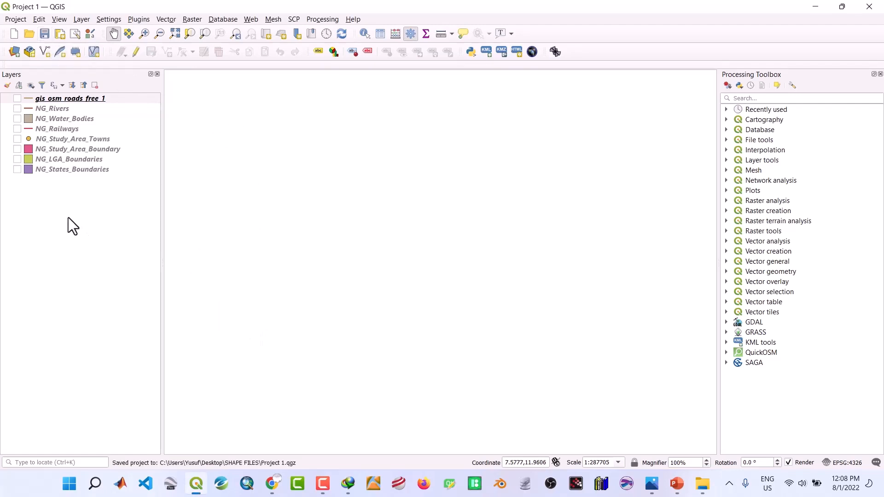
click(43, 112)
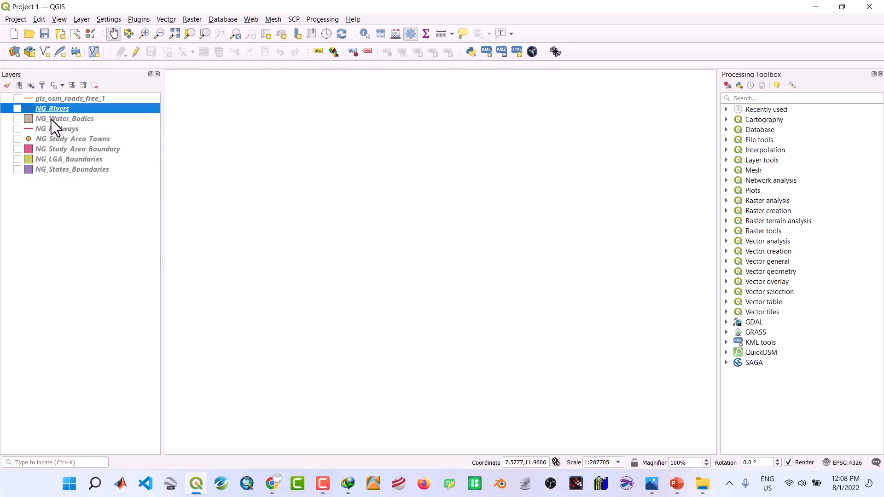
click(52, 120)
click(56, 129)
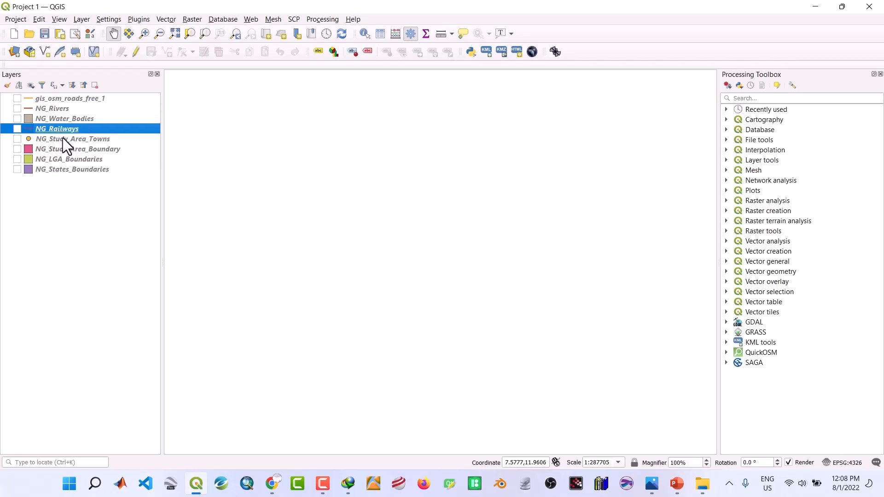
click(63, 139)
click(68, 148)
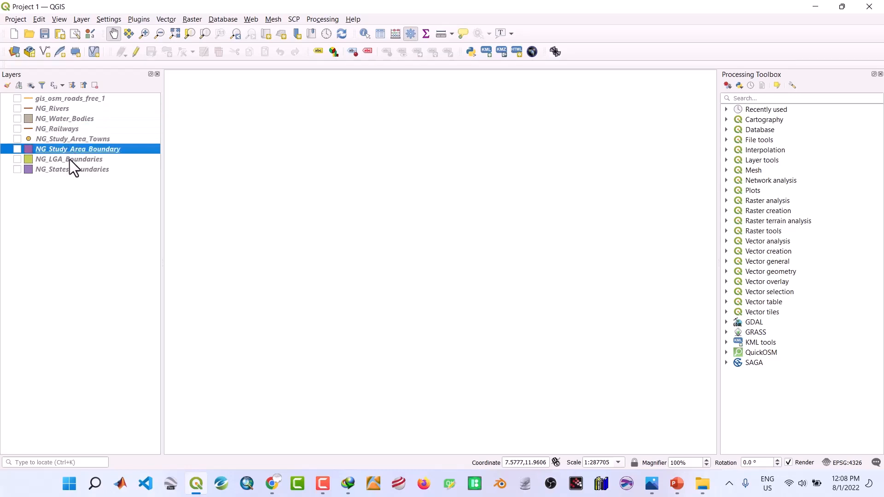
click(70, 159)
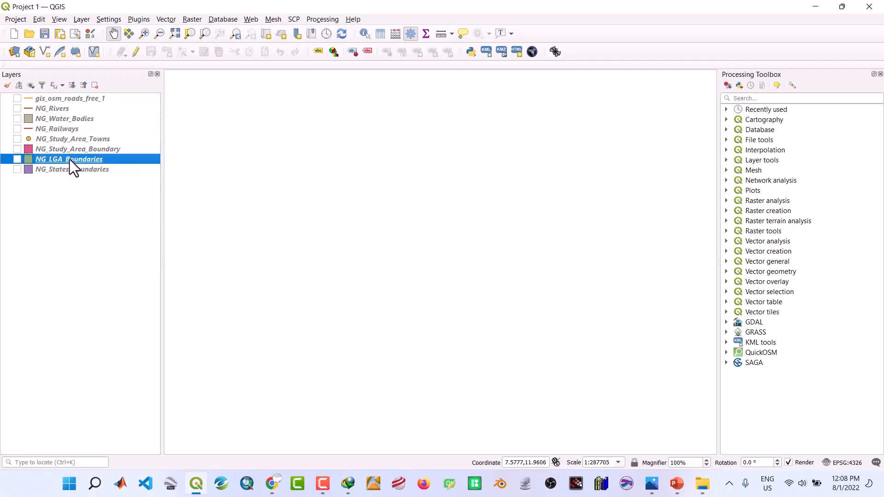
click(77, 173)
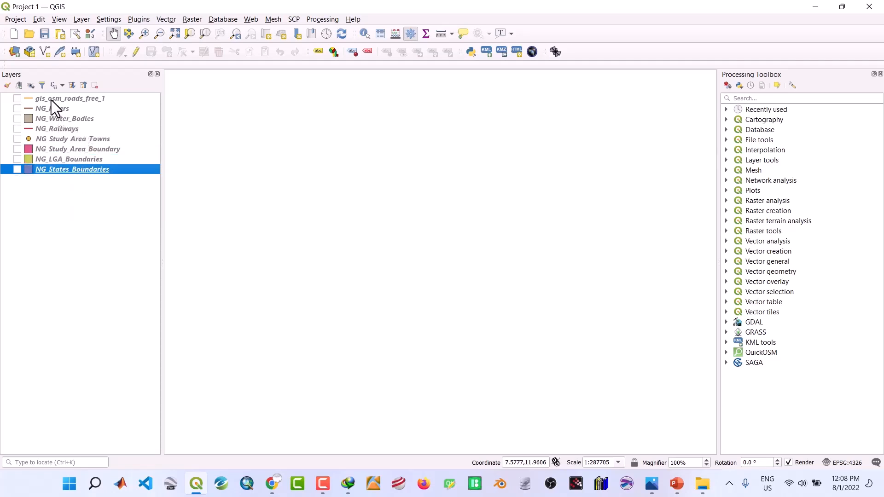
Step: Show gis_osm_roads_free_1 and NG_Study_Area_Boundary and zoom the map to the study area boundary layer
click(18, 100)
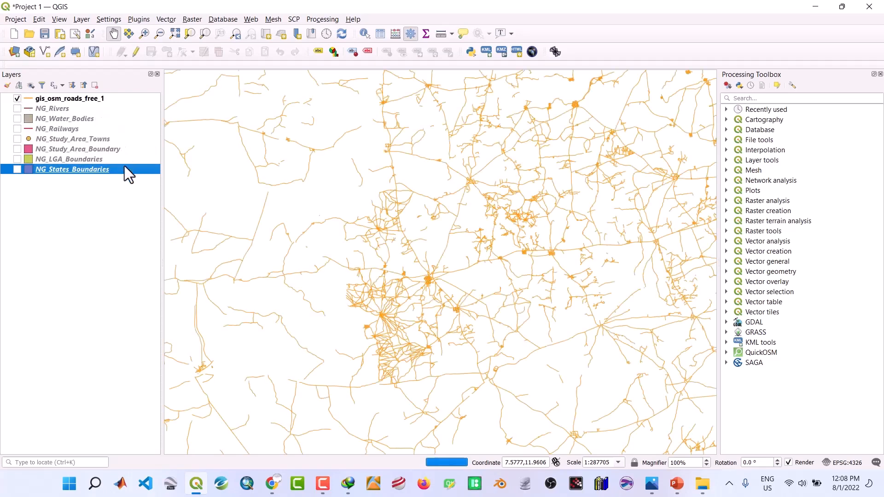
click(17, 149)
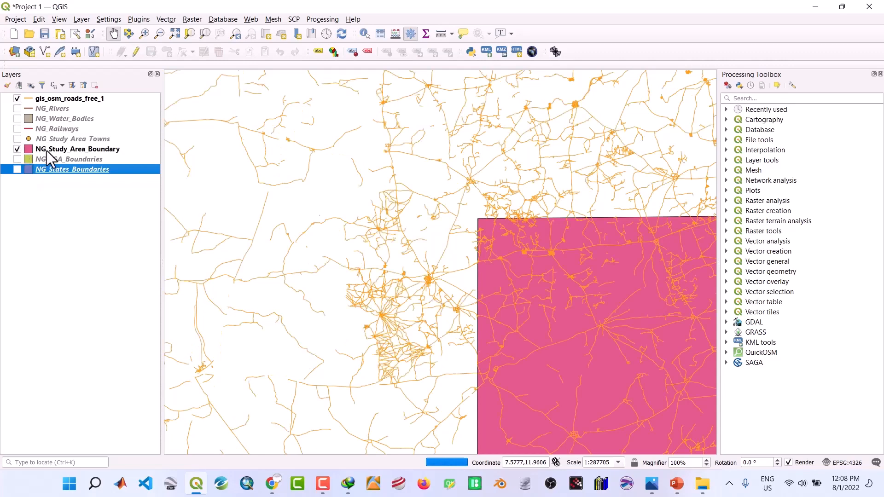
click(62, 150)
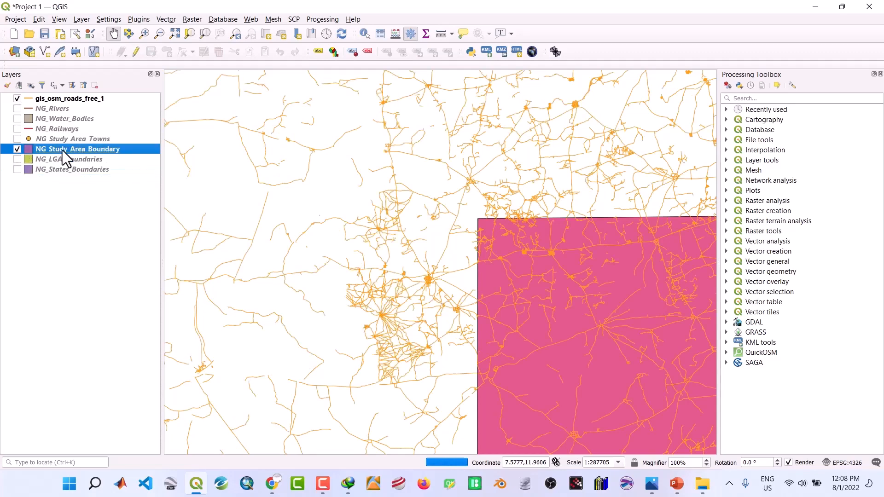
right_click(63, 150)
click(76, 157)
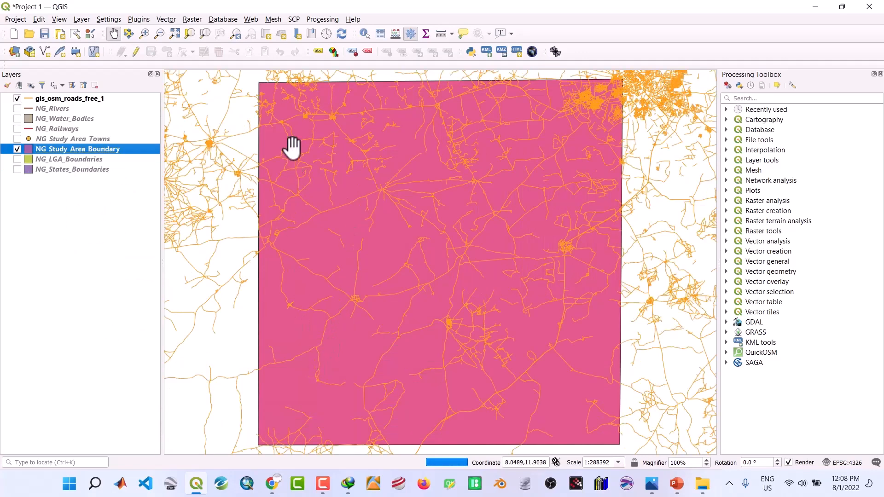
Step: Set the NG_Study_Area_Boundary simple fill style to No Brush and its fill color to a bright pink-red
double_click(53, 152)
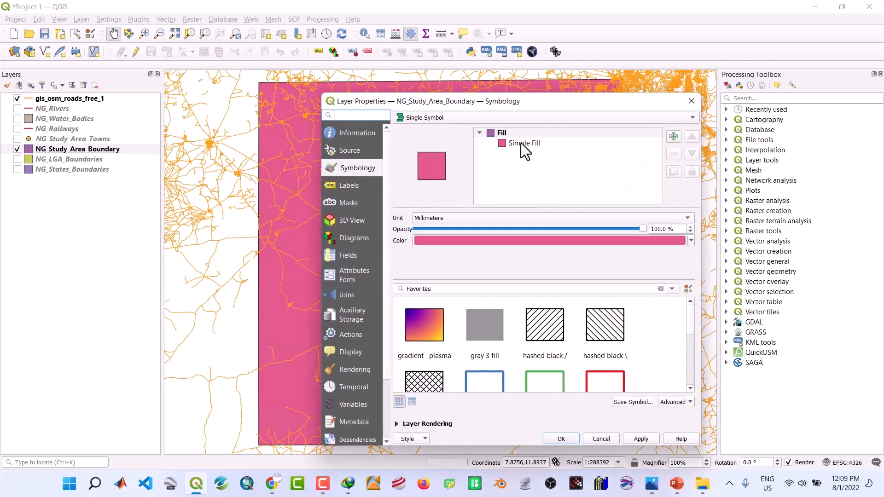
click(521, 143)
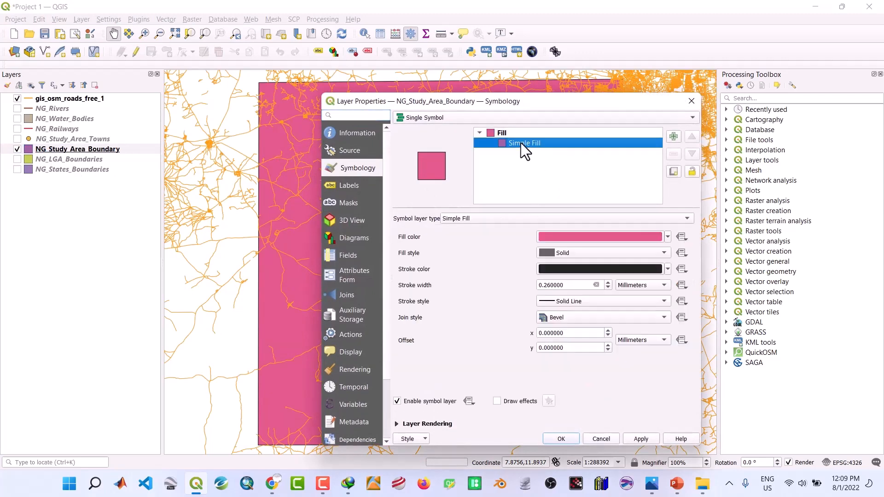
click(664, 254)
click(622, 269)
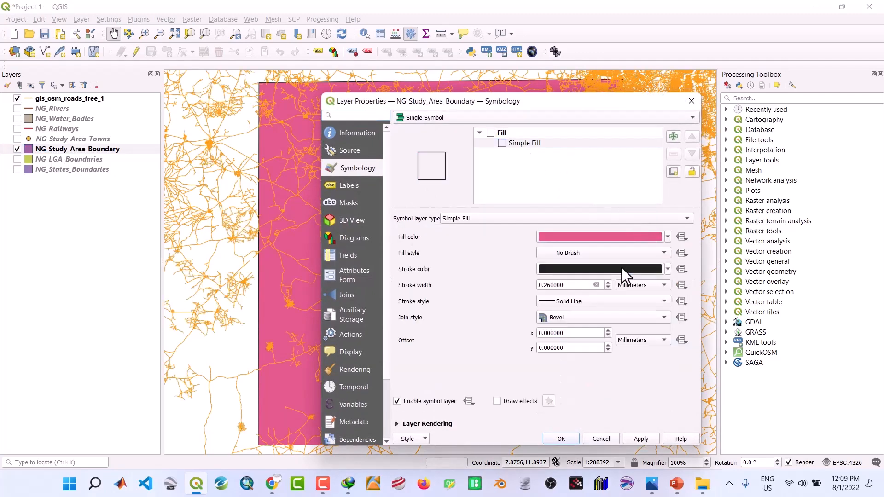
click(668, 238)
click(639, 317)
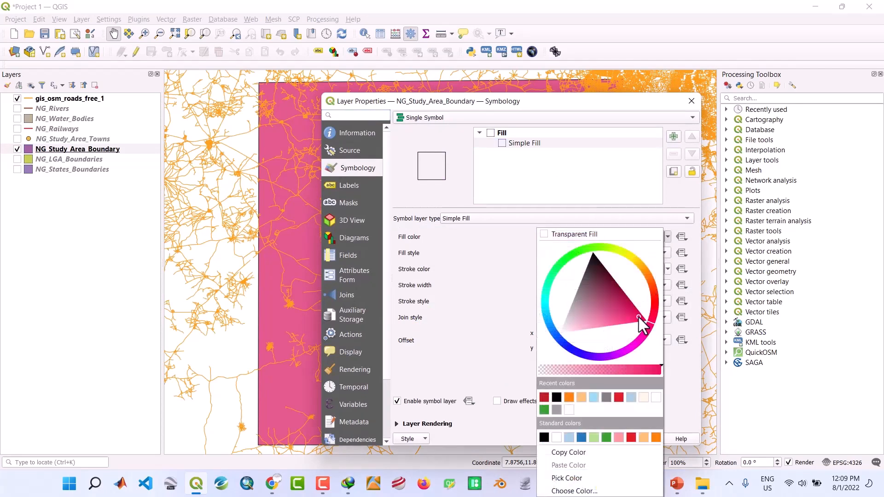
click(509, 295)
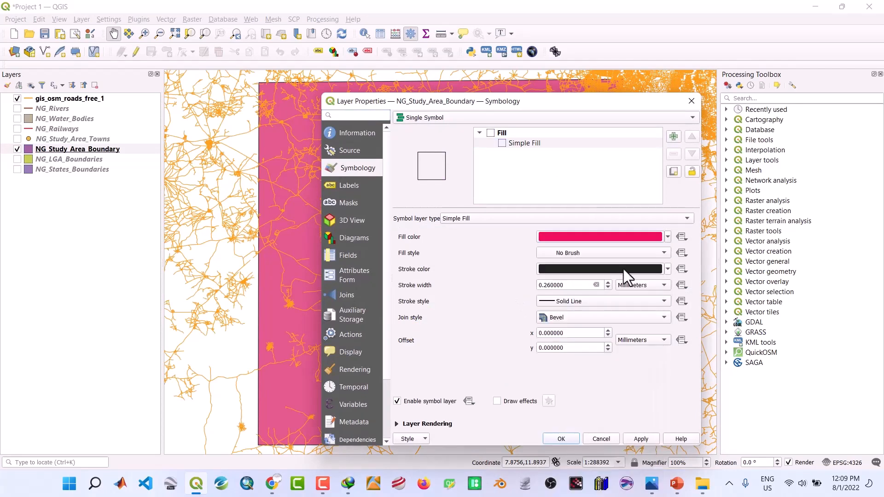
Step: Set the study area boundary's stroke color to red and stroke width to 0.46 mm, and apply the symbology
click(667, 270)
click(635, 301)
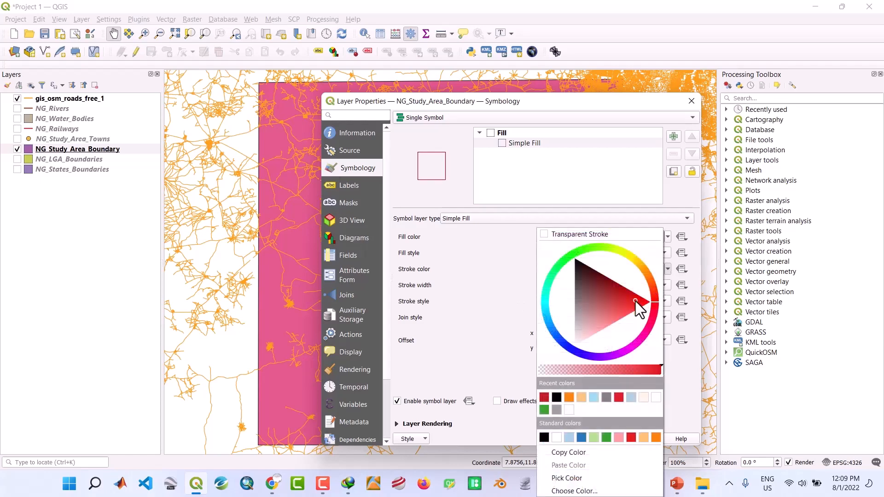
click(510, 307)
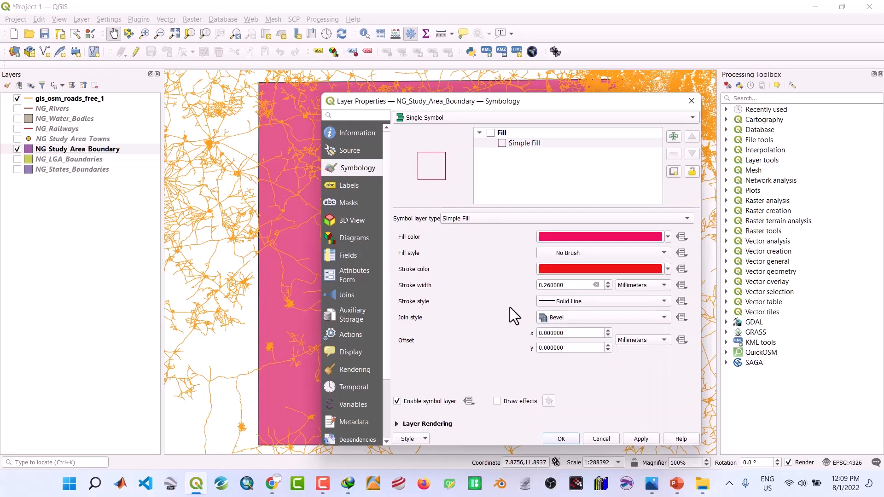
click(609, 282)
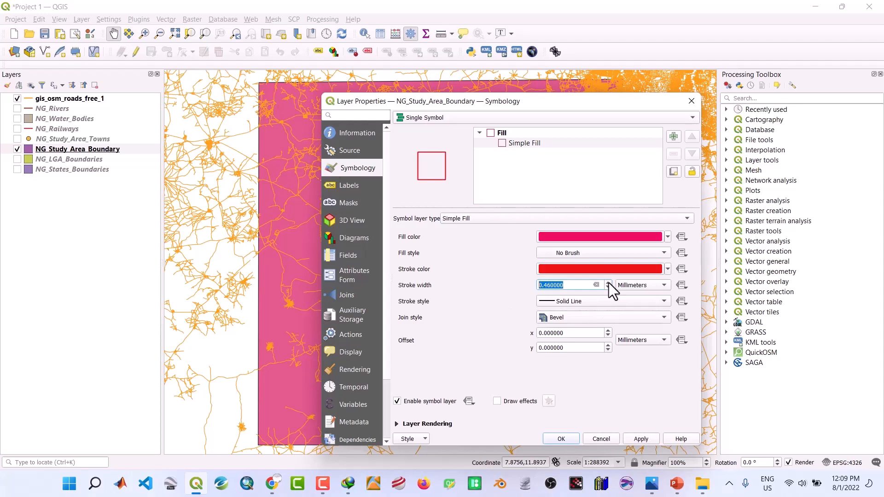
click(638, 438)
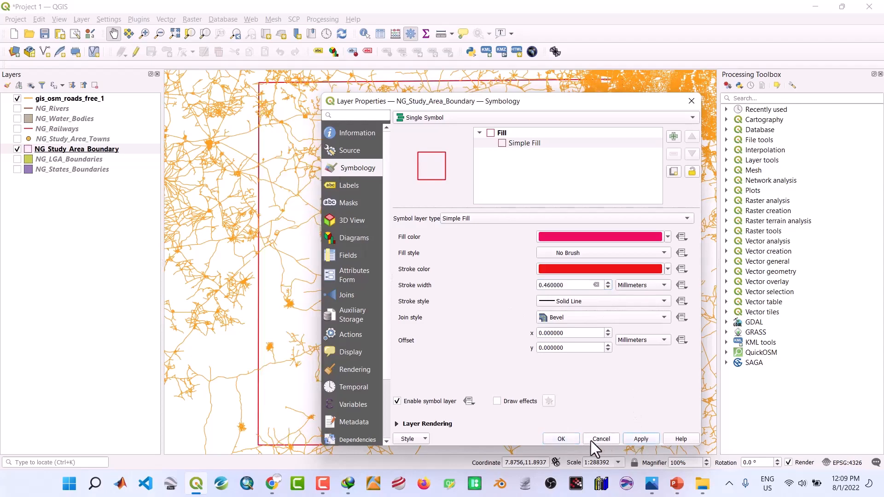
click(562, 438)
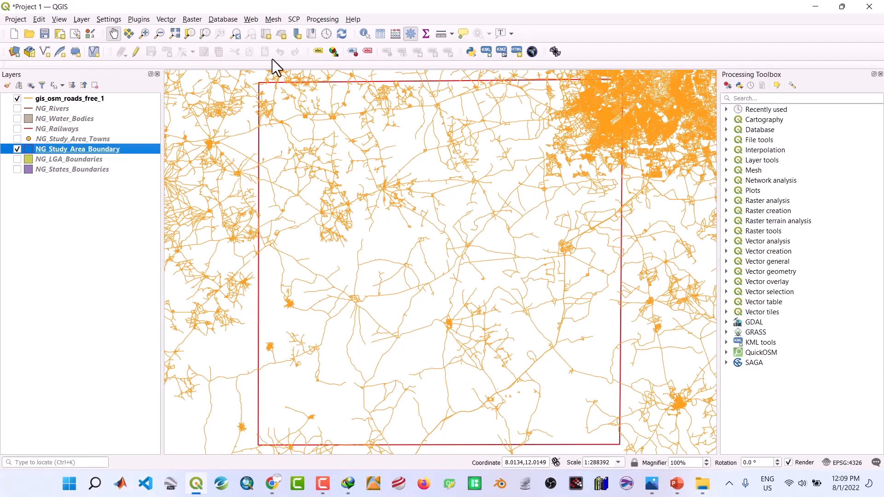
Step: Select by location the gis_osm_roads_free_1 features that contain, are within or cross NG_Study_Area_Boundary, creating a new selection
click(166, 20)
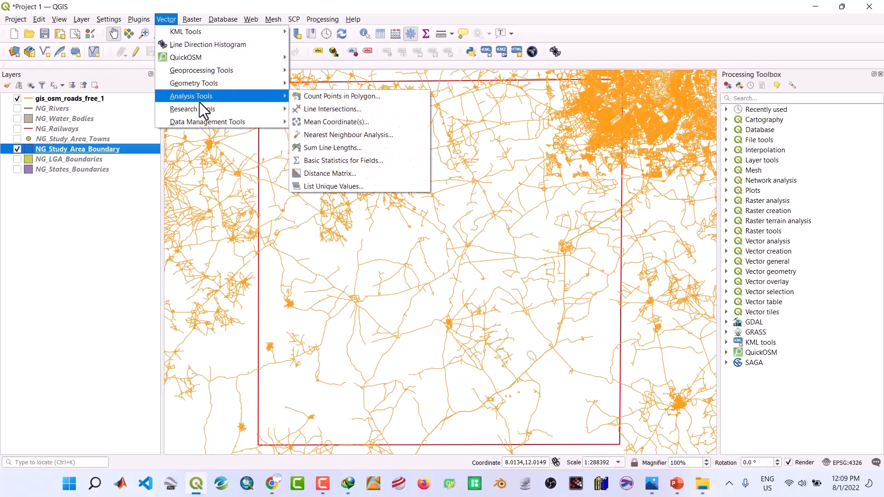
mouse_move(201, 107)
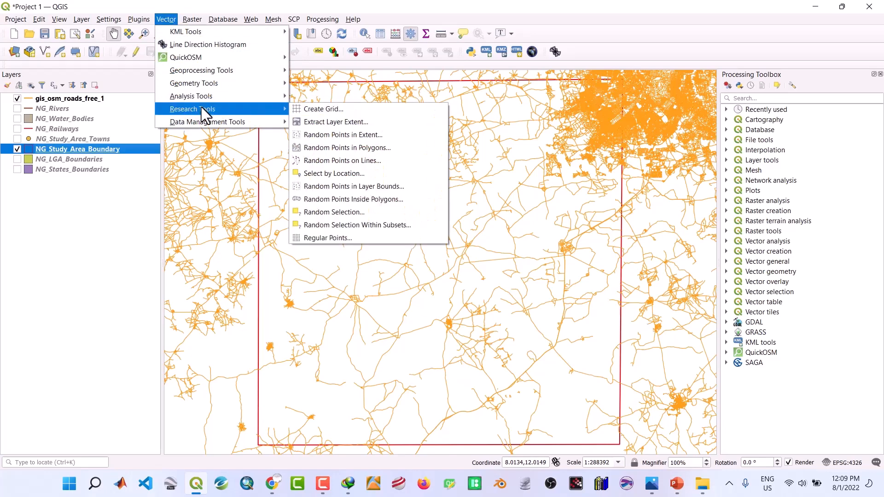
click(330, 174)
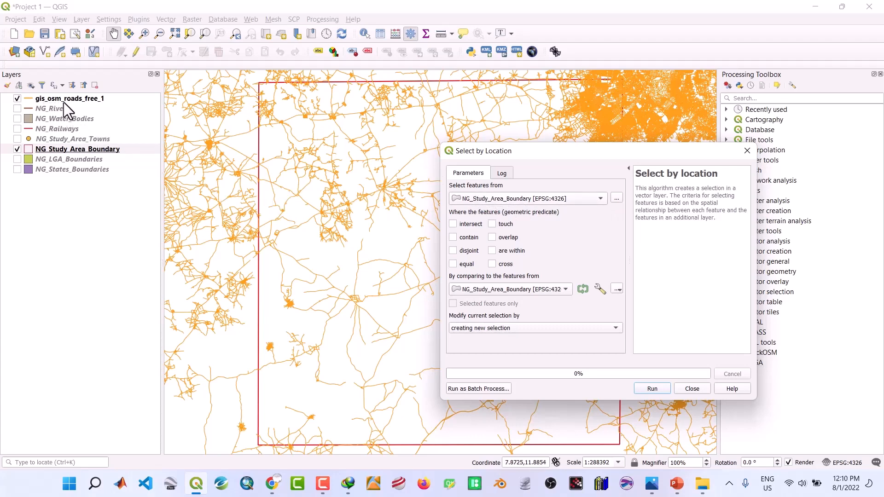
click(601, 198)
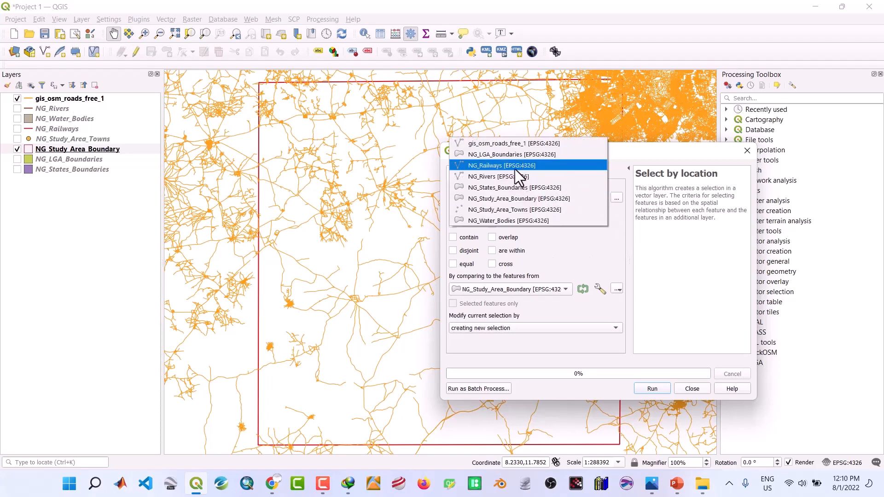
click(505, 145)
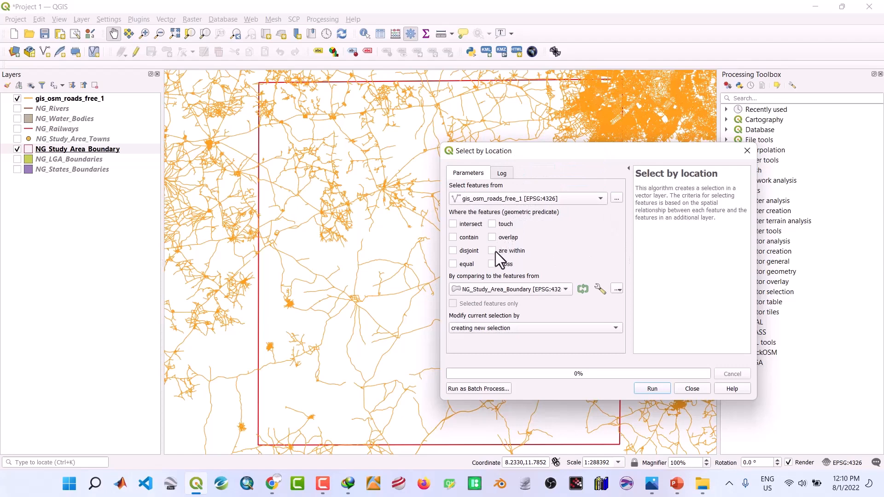
click(453, 237)
click(565, 289)
click(605, 252)
click(569, 291)
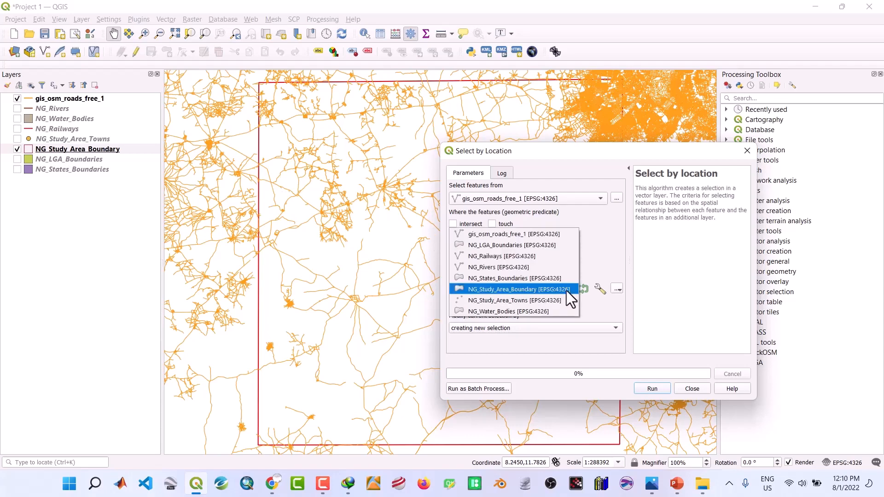
click(510, 290)
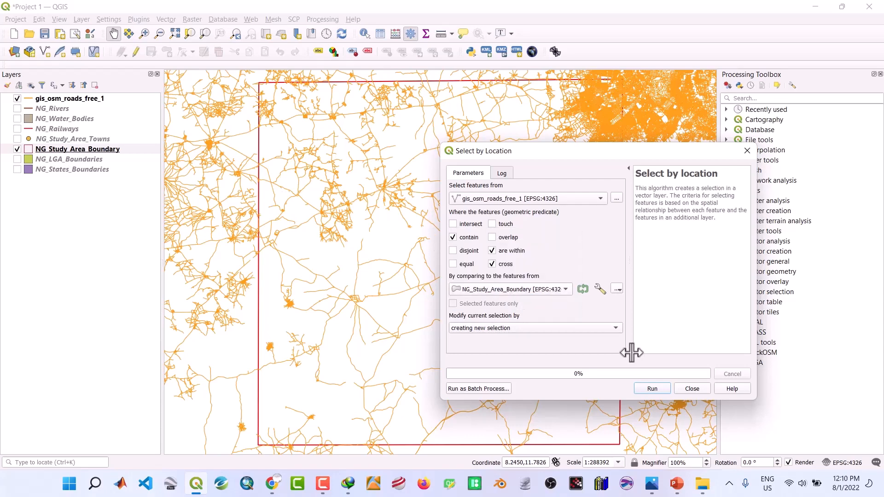
click(651, 390)
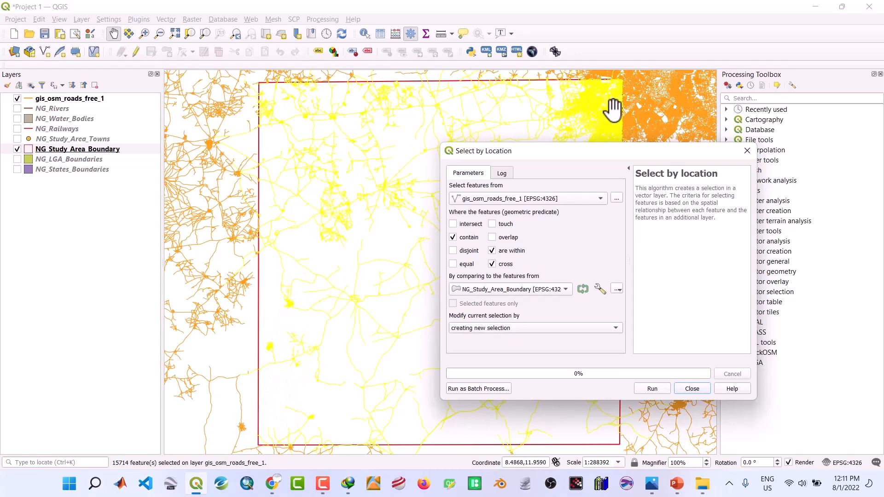
click(690, 388)
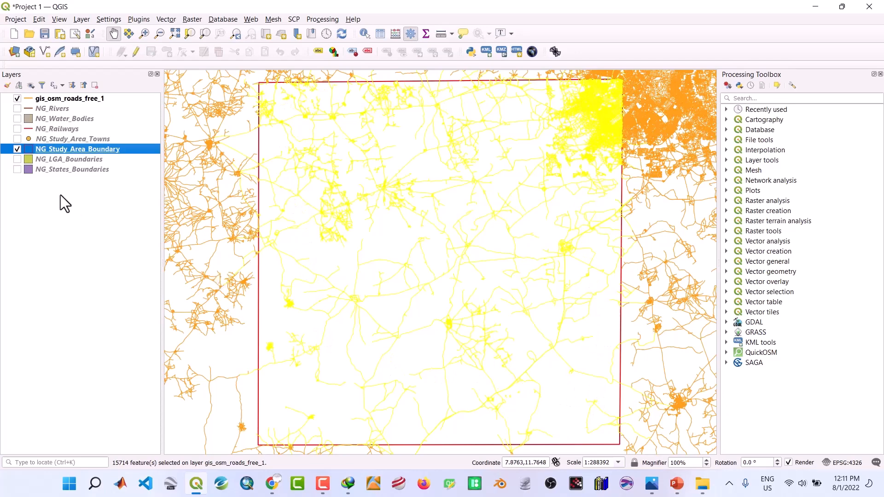
Step: Export only the selected gis_osm_roads_free_1 features as the ESRI Shapefile NG_Roads in the NEW SHAPEFILES folder and add it to the map
click(42, 98)
right_click(40, 98)
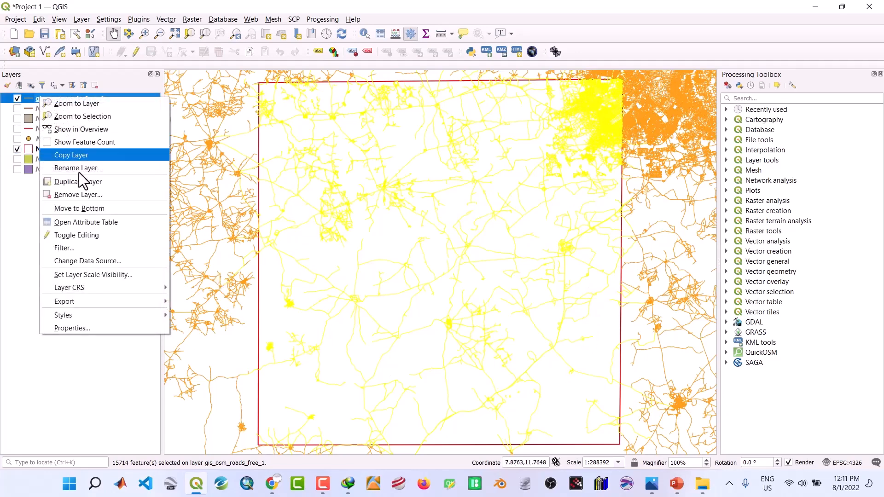
mouse_move(91, 301)
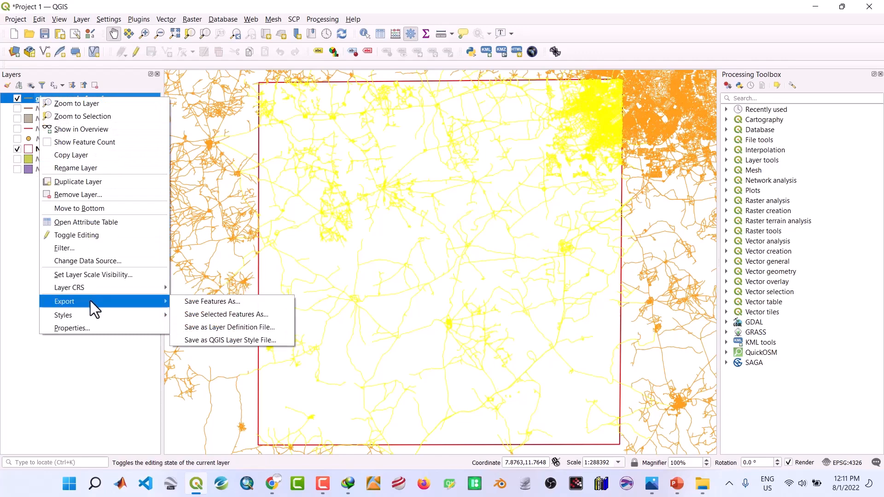
click(210, 314)
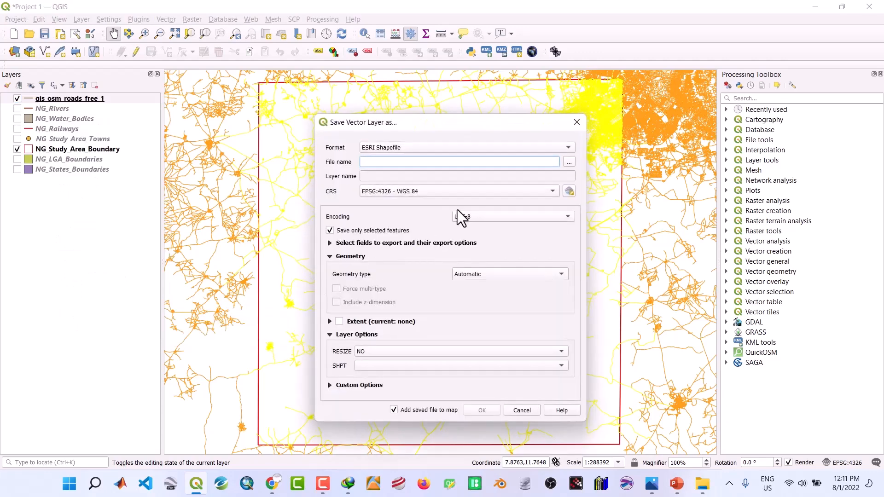
click(569, 163)
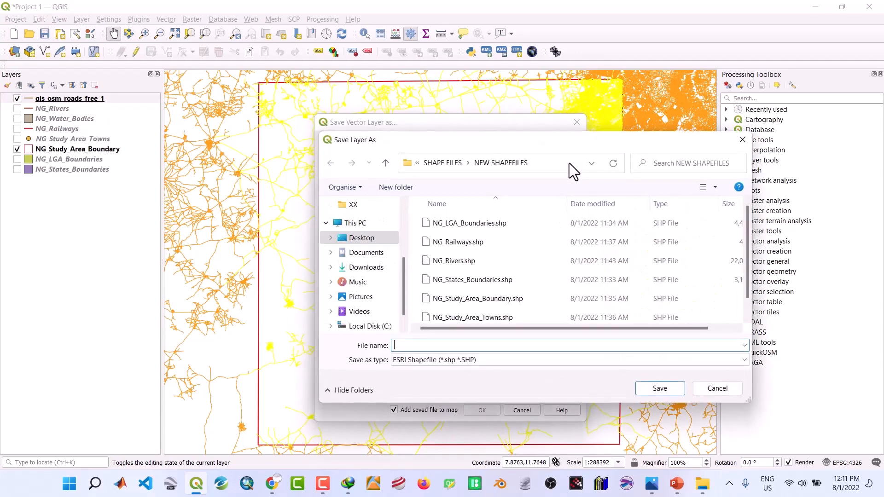
text(NG)
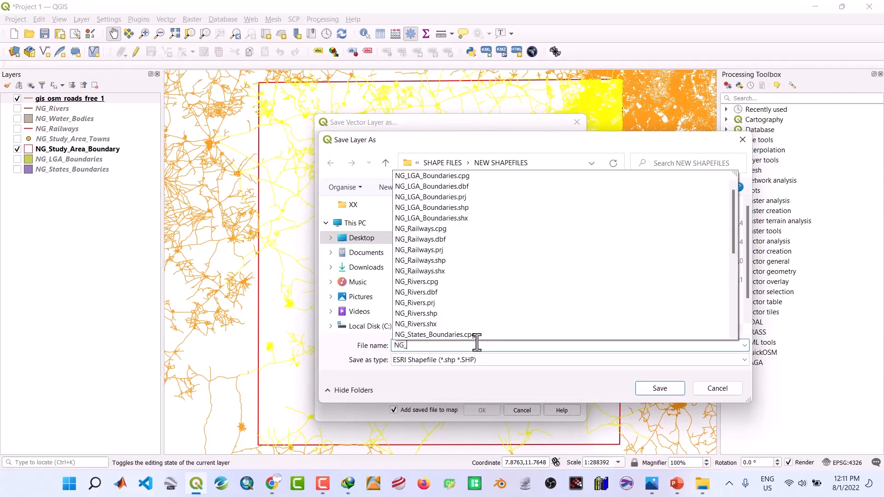
text(_Roads)
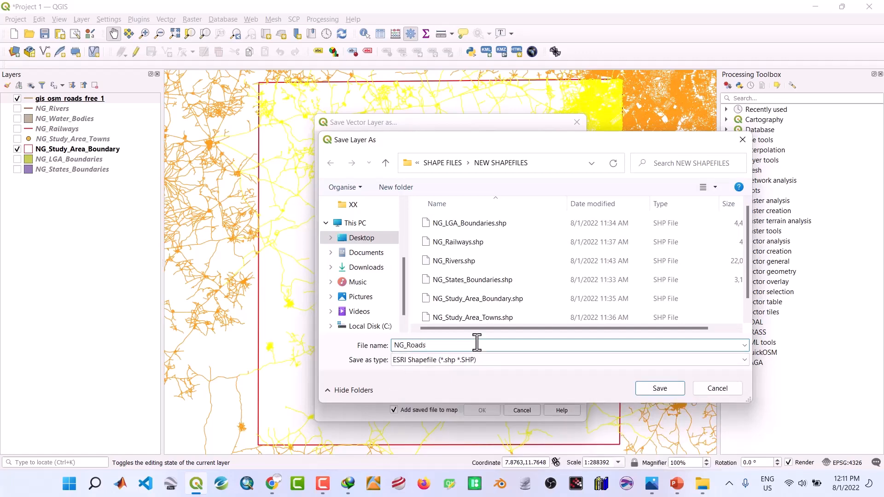
click(644, 391)
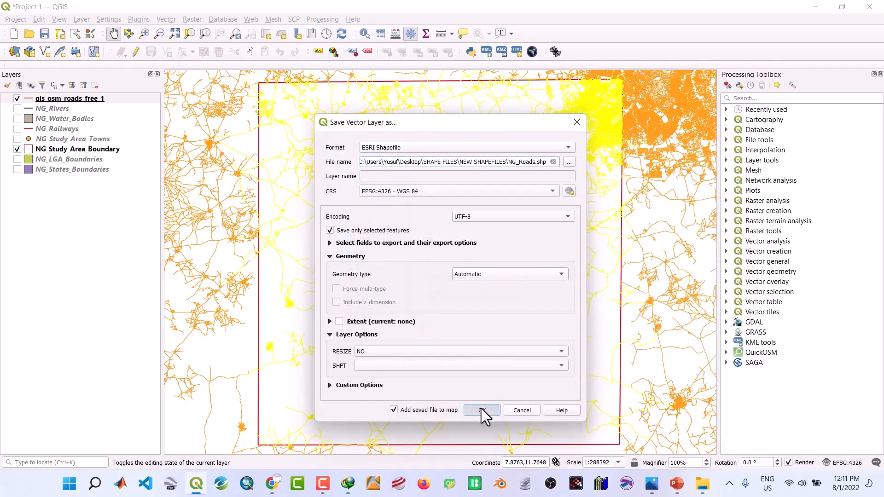
click(482, 409)
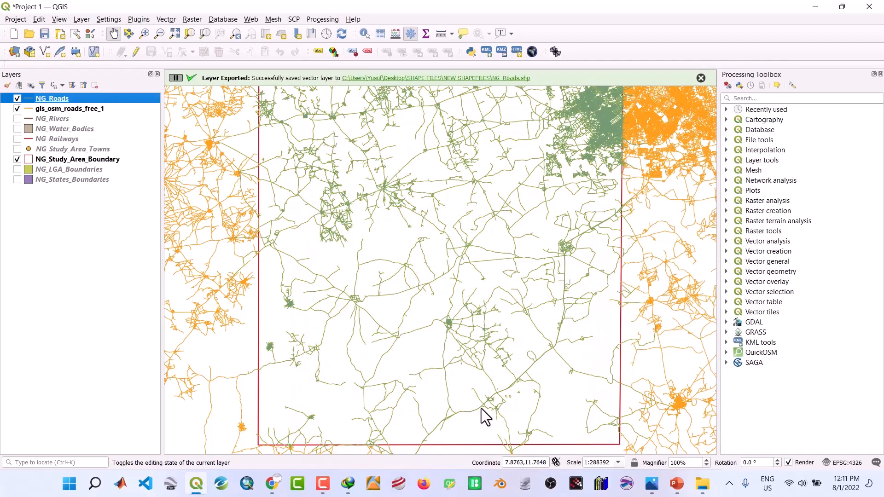
Step: Remove the original gis_osm_roads_free_1 layer from the project and hide NG_Roads, keeping NG_Study_Area_Boundary shown
click(62, 109)
right_click(62, 109)
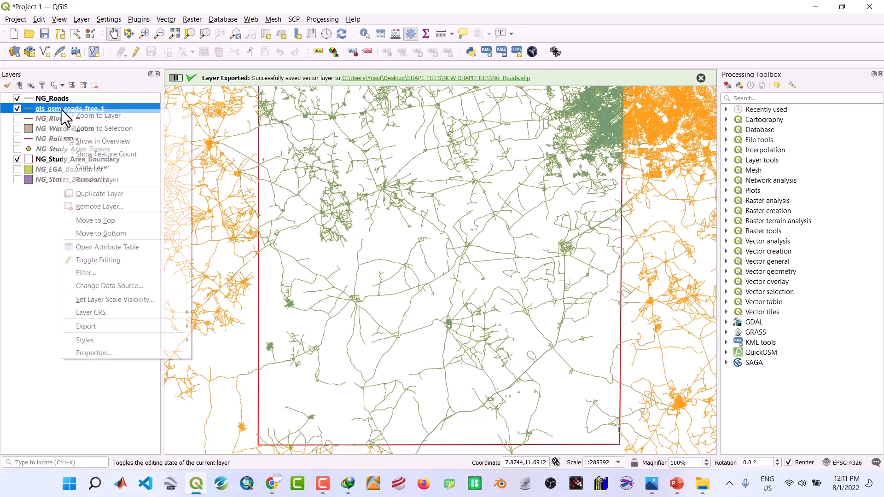
click(104, 206)
click(440, 253)
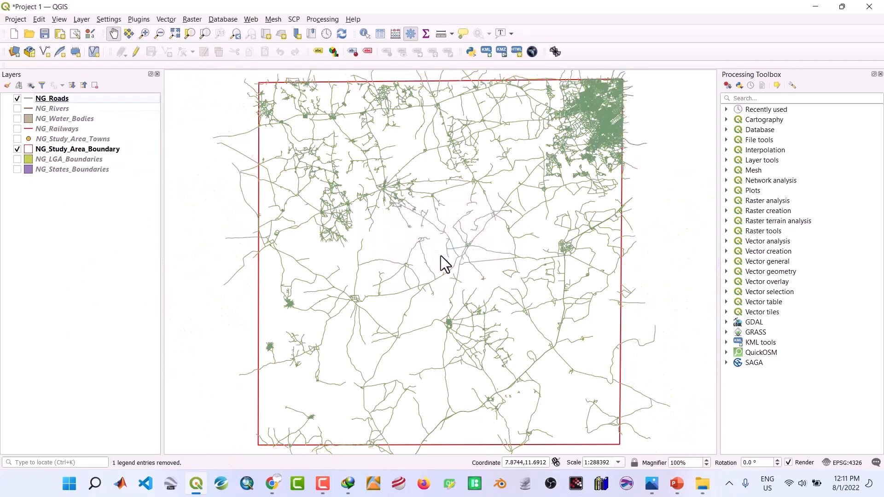
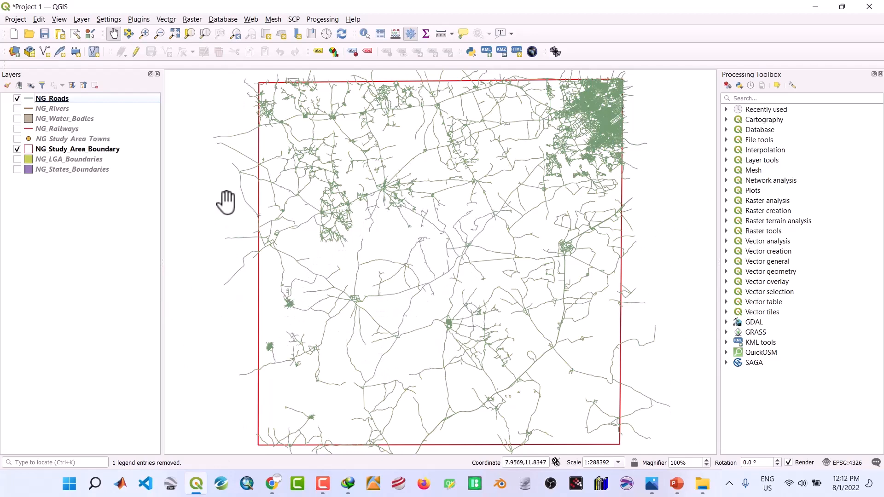
click(17, 99)
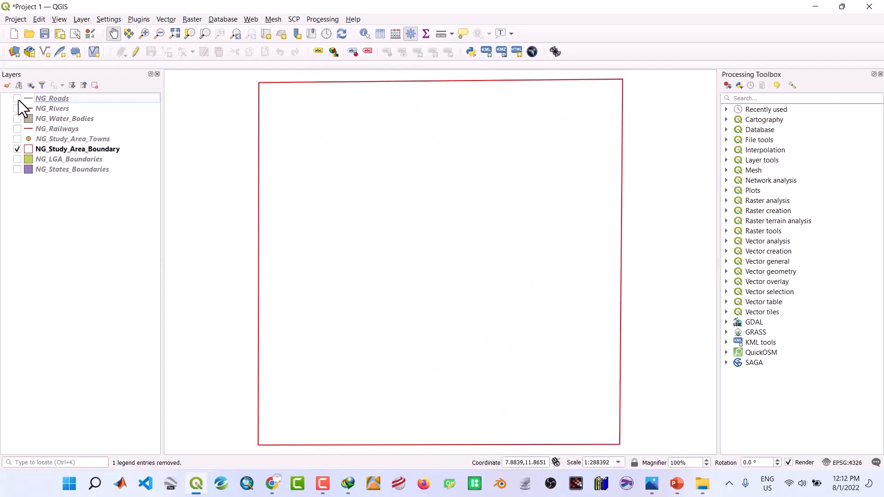
click(18, 149)
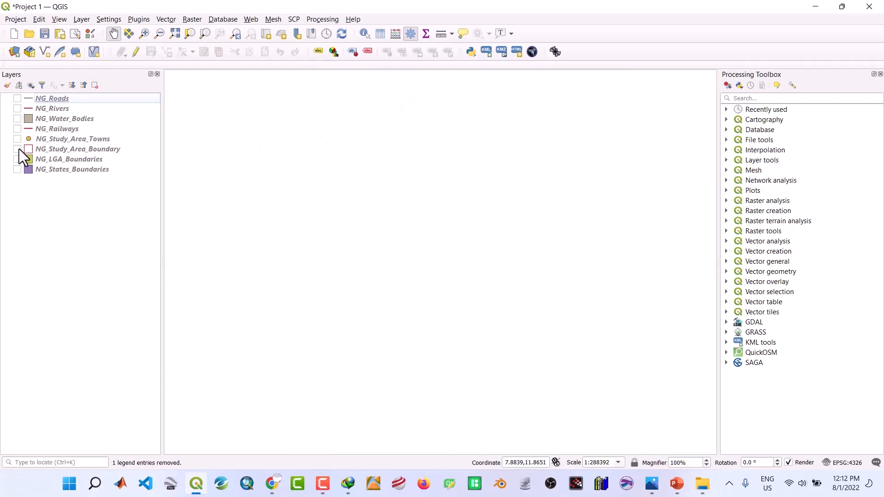
click(16, 148)
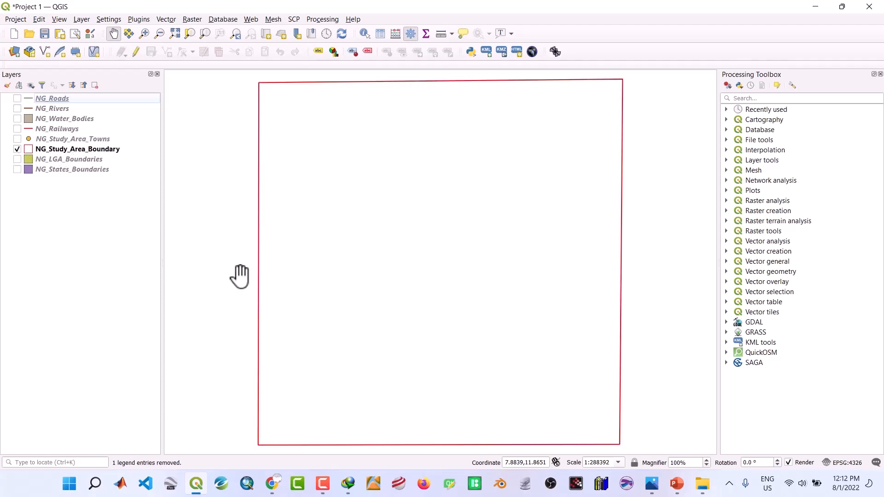
click(88, 150)
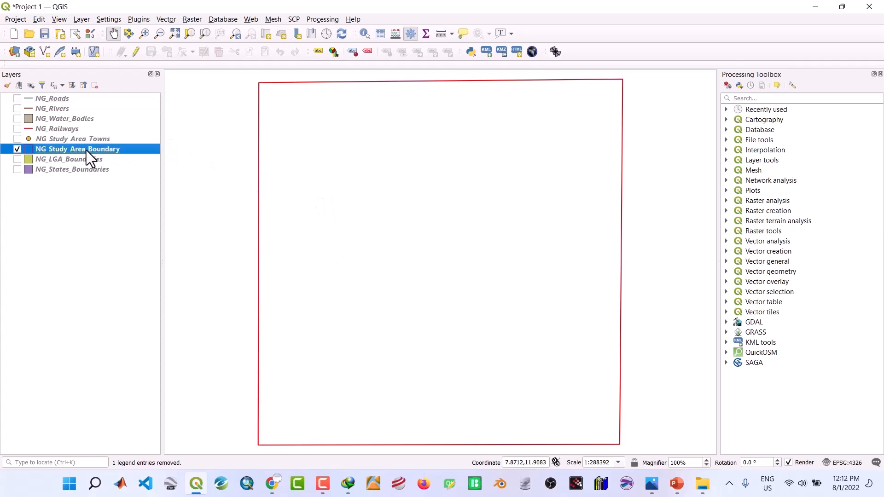
right_click(90, 158)
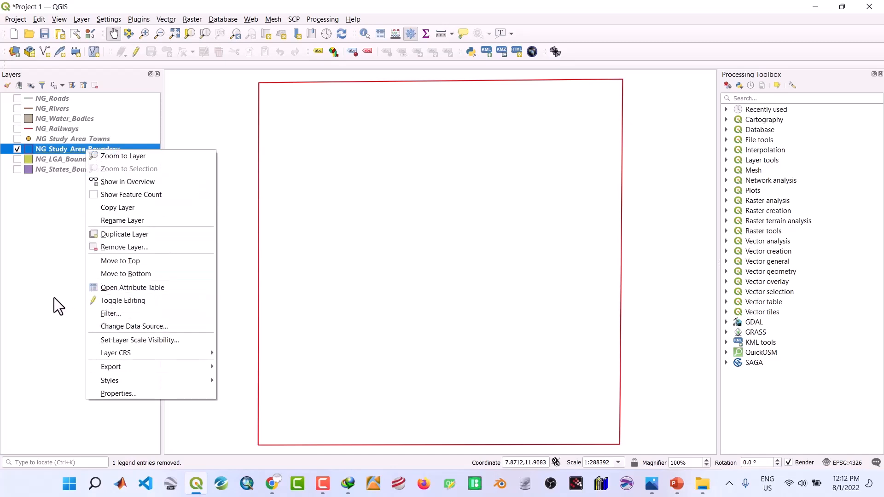
click(43, 259)
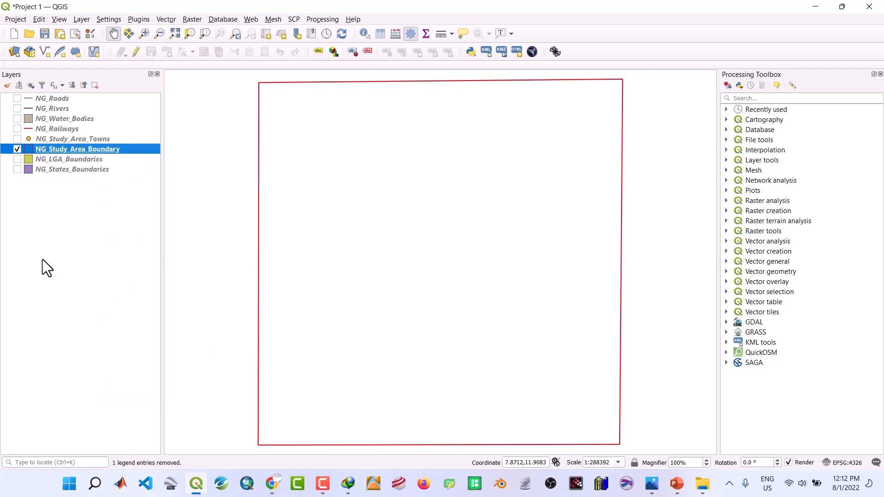
Step: Show the NG_Railways layer and examine how far the railway network extends beyond the study area
click(49, 131)
click(18, 129)
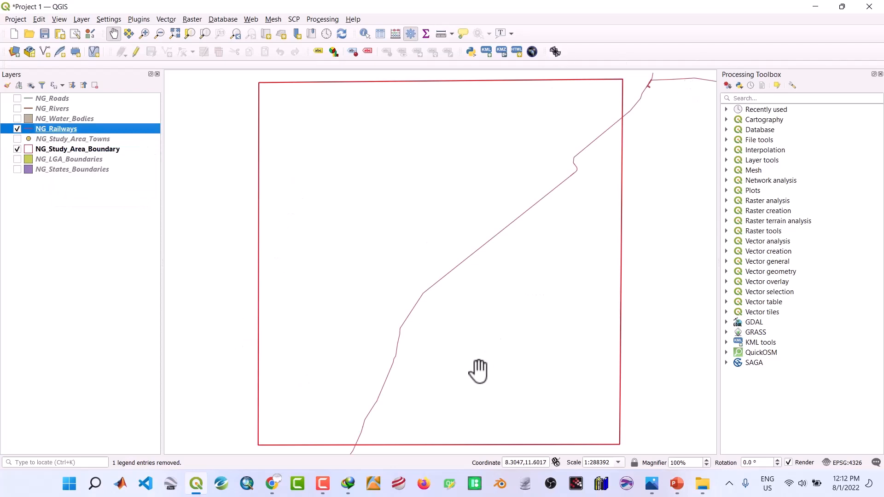
scroll(310, 423, down, 1)
scroll(309, 423, down, 2)
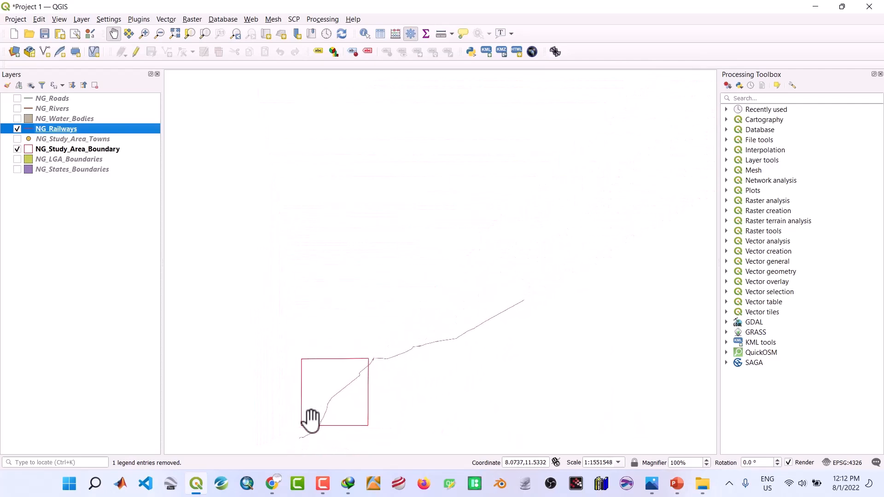
scroll(311, 420, down, 2)
scroll(311, 420, down, 1)
drag(314, 428, 351, 243)
scroll(352, 239, down, 1)
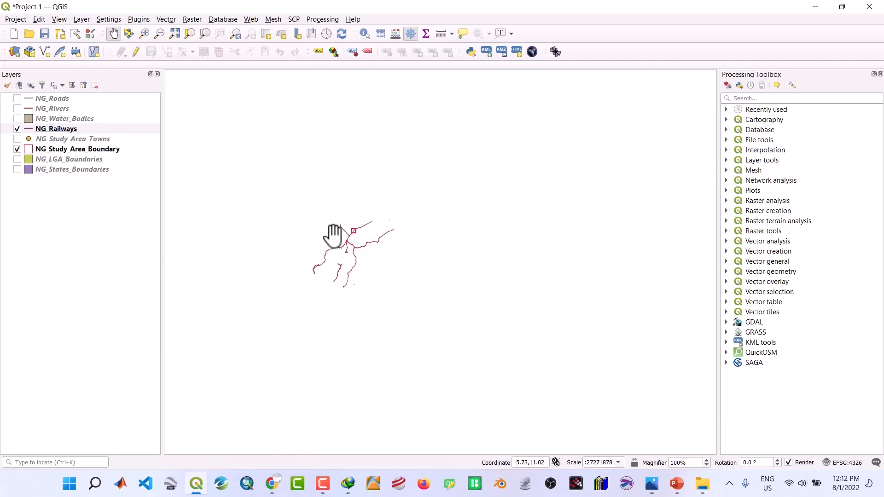
Step: Zoom the map to the extent of the NG_Study_Area_Boundary layer
click(54, 129)
click(56, 150)
right_click(56, 150)
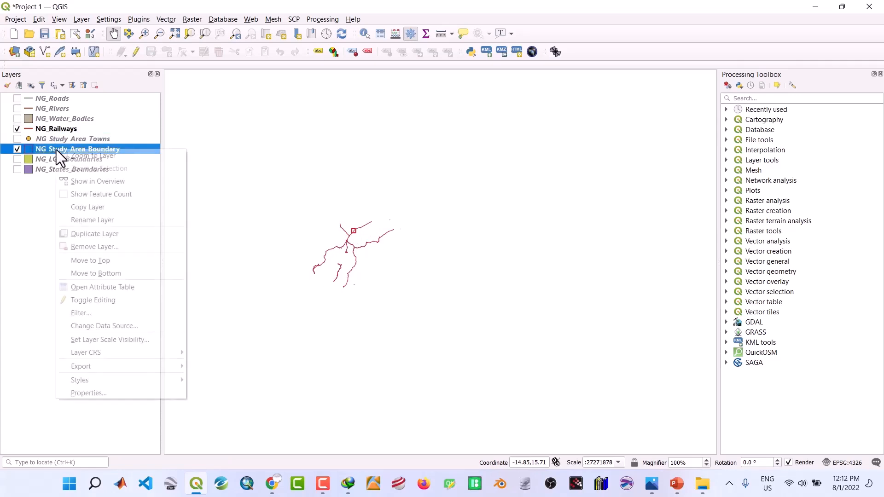
click(75, 157)
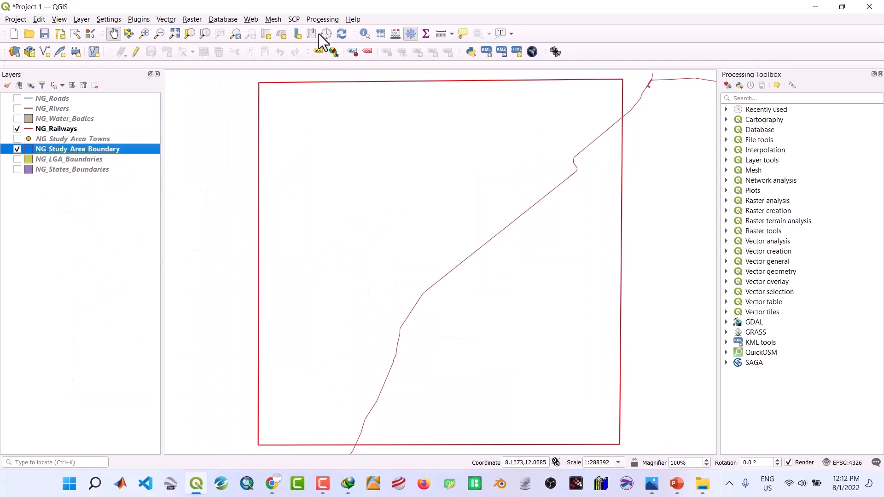
Step: Select by location the NG_Railways features that contain, are within or cross NG_Study_Area_Boundary, creating a new selection
click(165, 18)
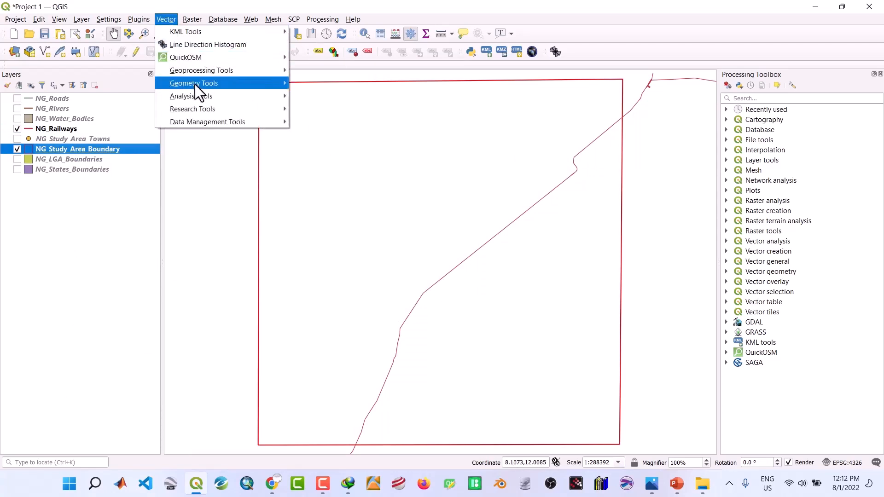
mouse_move(199, 108)
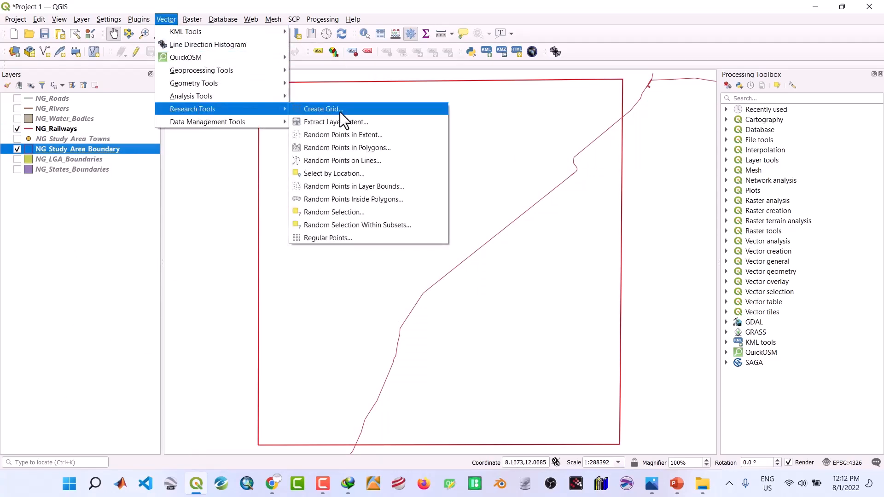
click(335, 173)
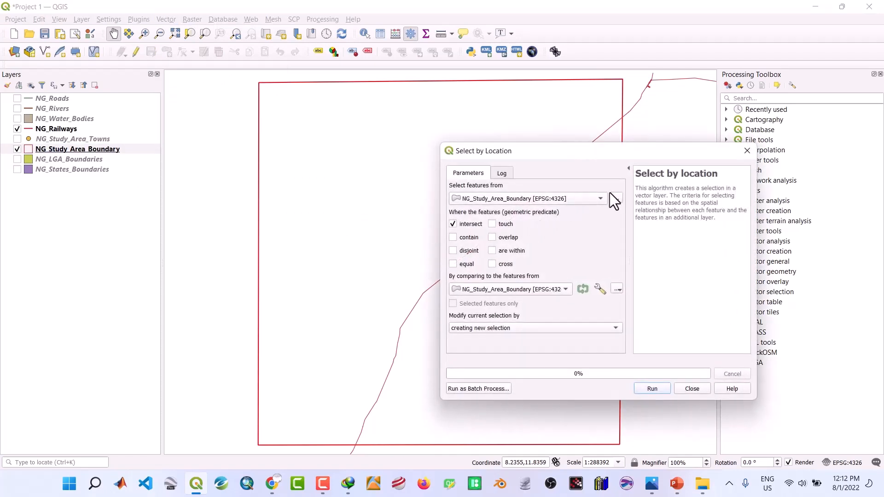
click(599, 199)
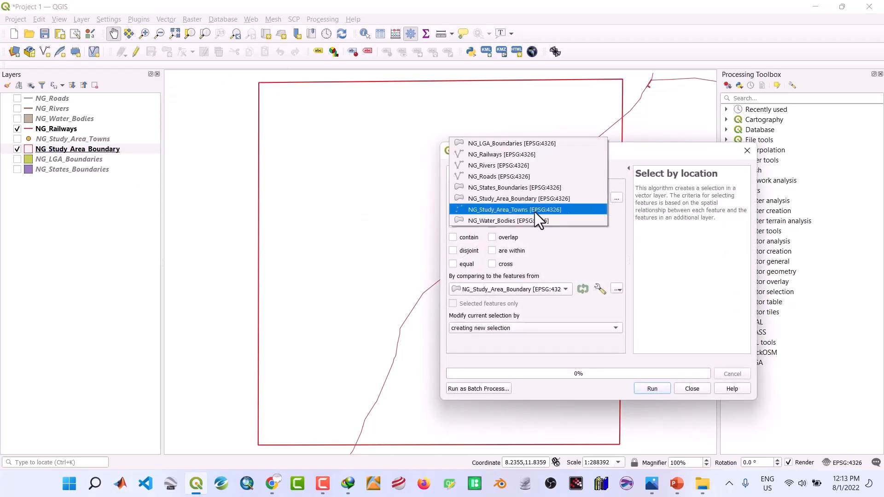
click(499, 155)
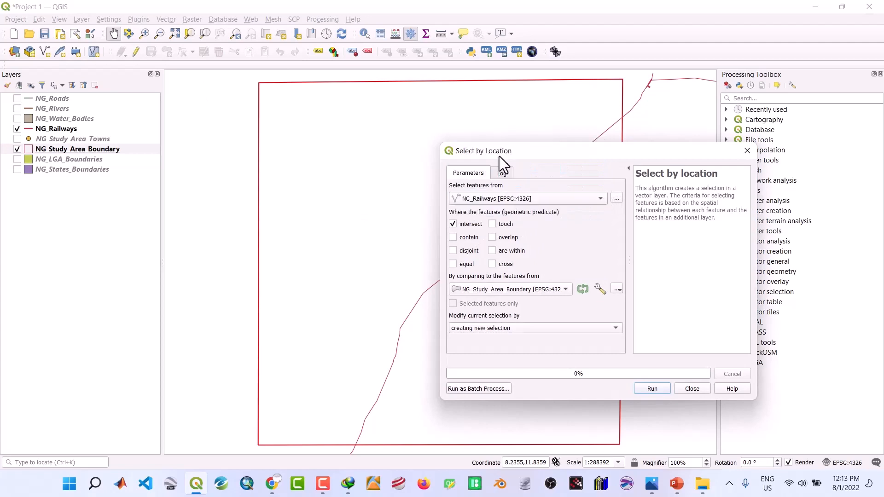
click(569, 288)
click(555, 292)
click(492, 263)
click(659, 388)
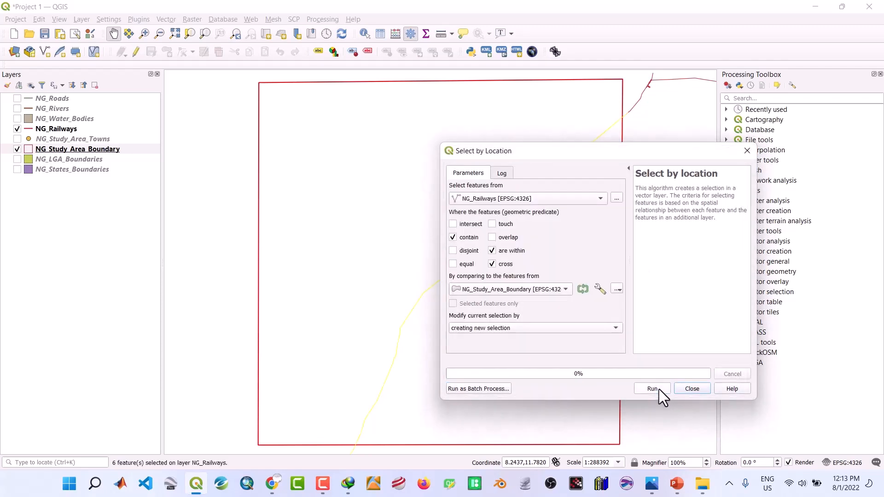
click(692, 389)
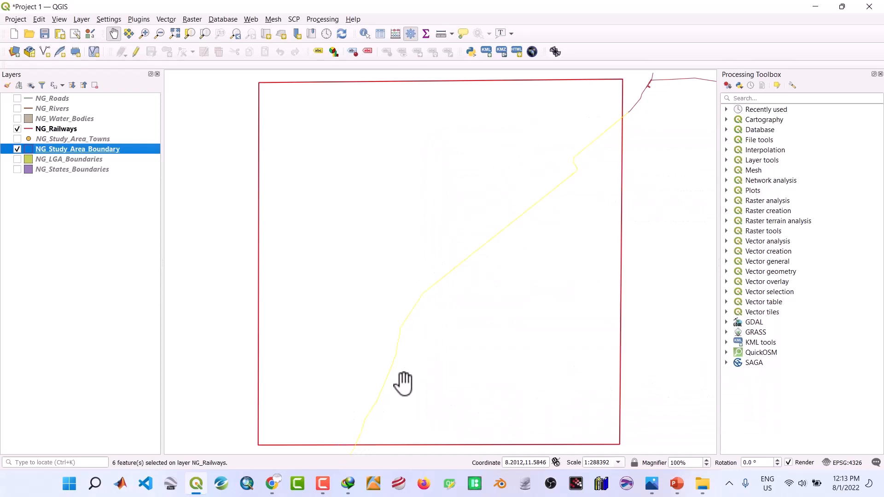
Step: Export only the selected NG_Railways features as the ESRI Shapefile Railway in the NEW SHAPEFILES folder and add it to the map
click(55, 130)
right_click(51, 129)
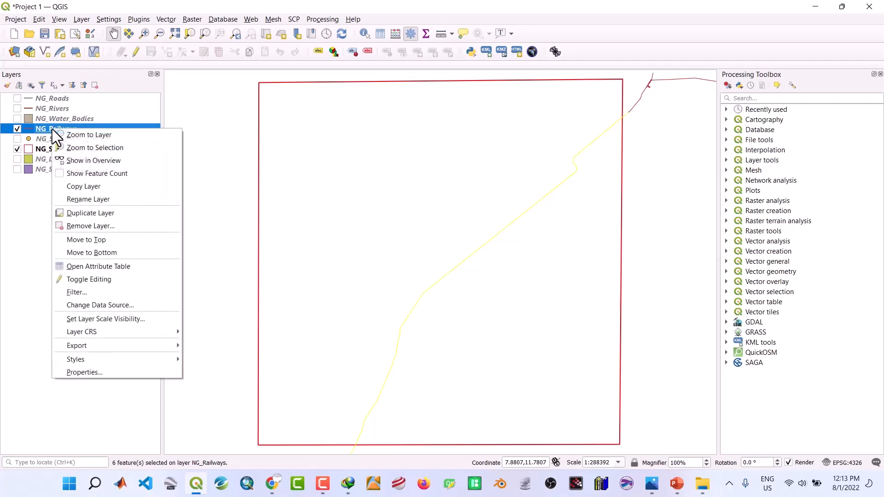
mouse_move(123, 344)
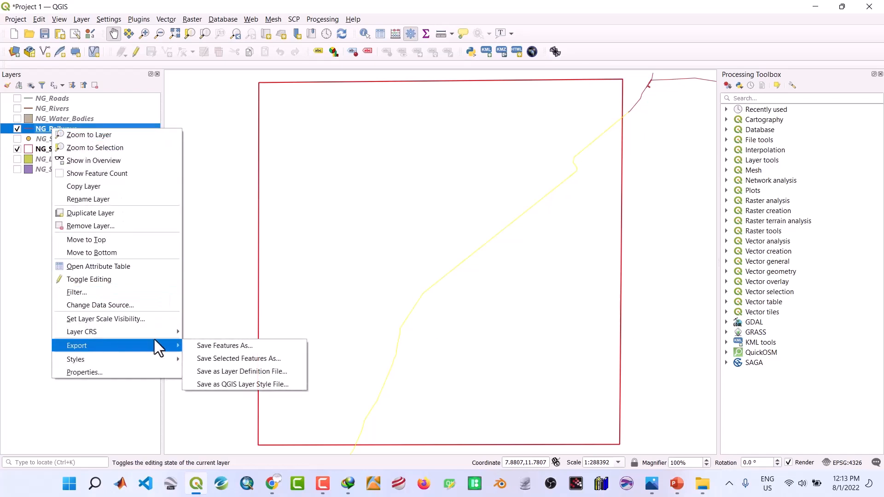
click(194, 358)
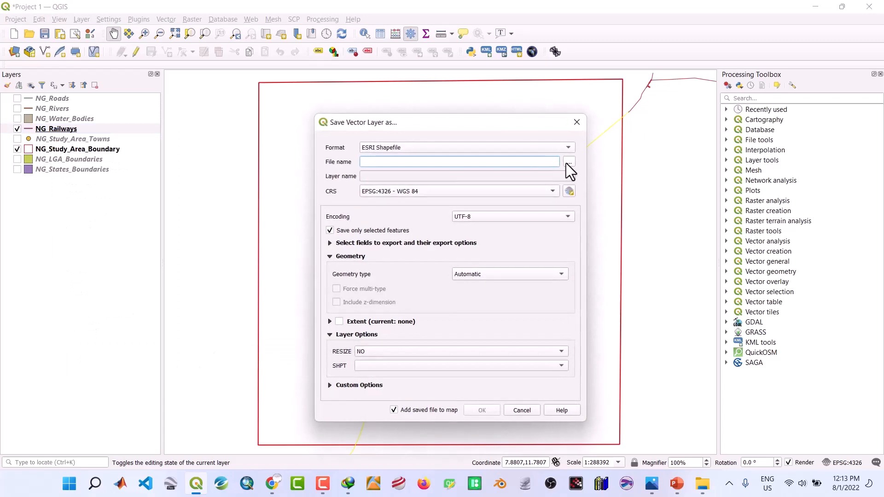
click(568, 162)
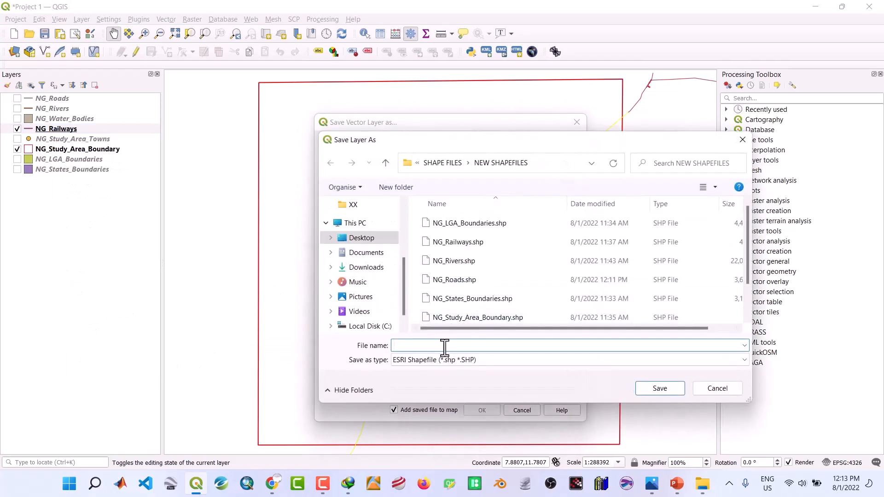
text(Railway)
click(644, 390)
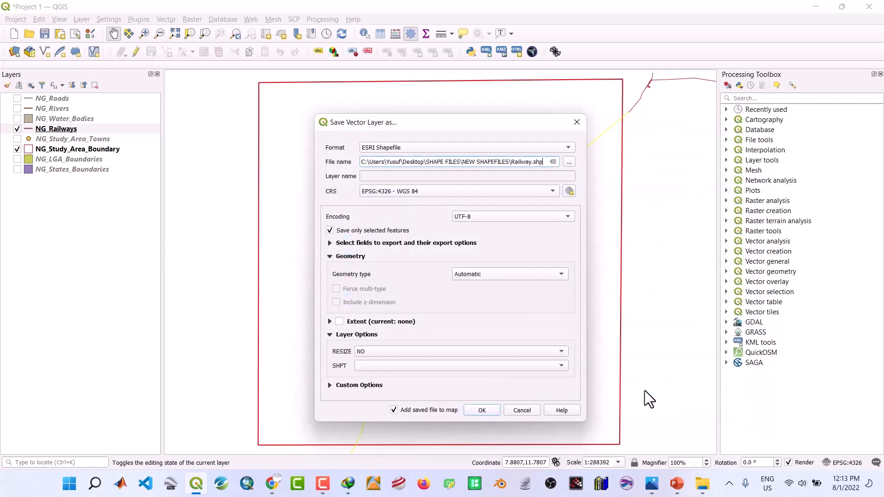
click(484, 411)
Step: Remove the original NG_Railways layer from the project and hide the exported Railway layer
click(56, 139)
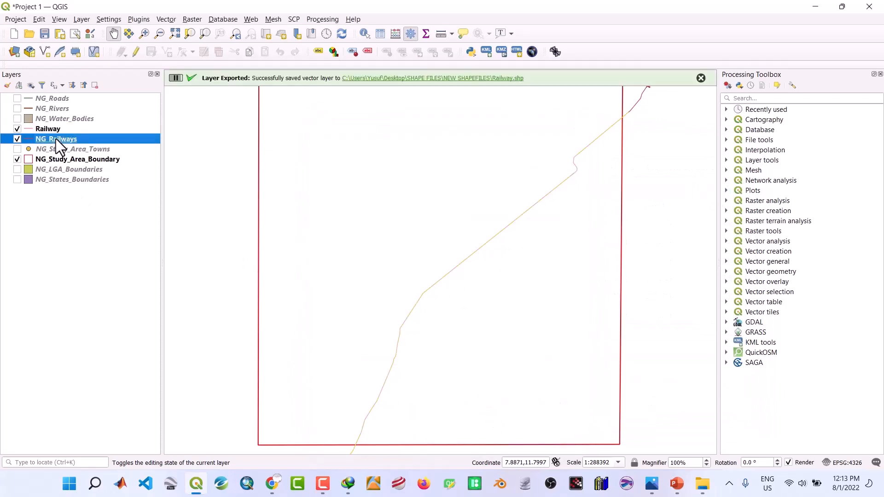
right_click(56, 140)
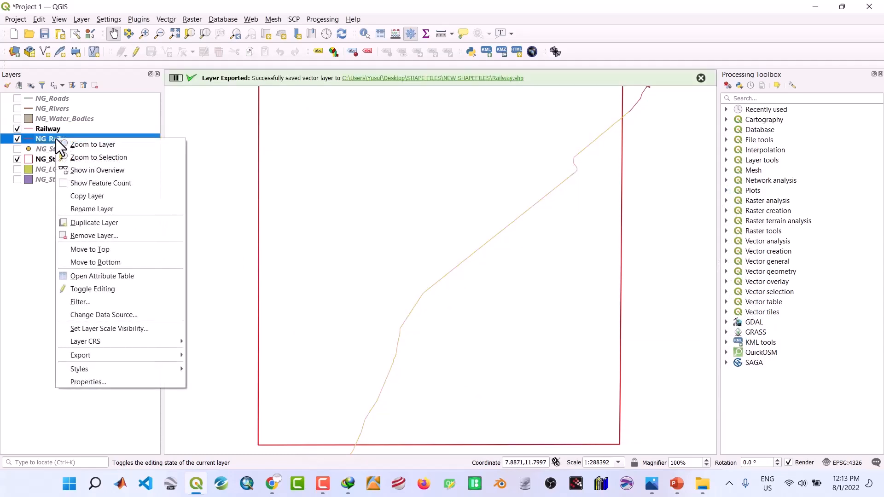
click(93, 234)
click(436, 253)
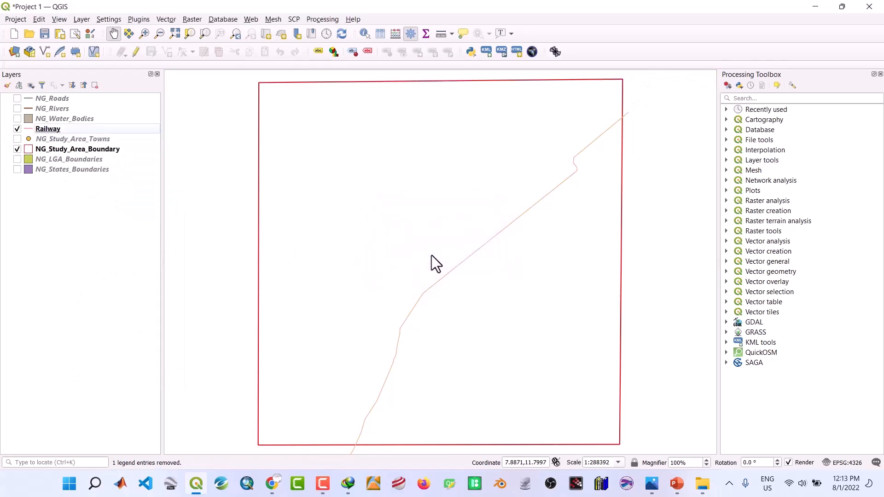
click(17, 130)
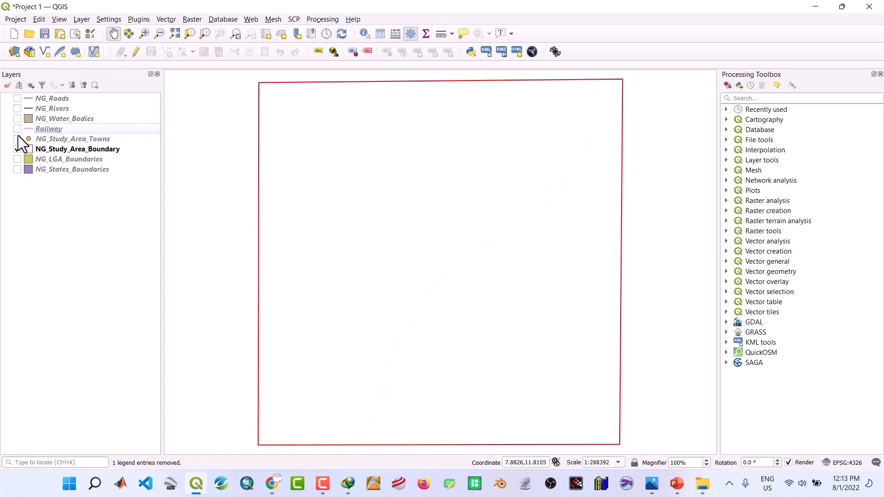
Step: Check the NG_Study_Area_Towns and Railway layers briefly against the study area boundary, leaving both hidden
click(17, 139)
click(17, 139)
click(17, 129)
click(17, 129)
Step: Show the NG_Water_Bodies layer together with the study area boundary
click(18, 120)
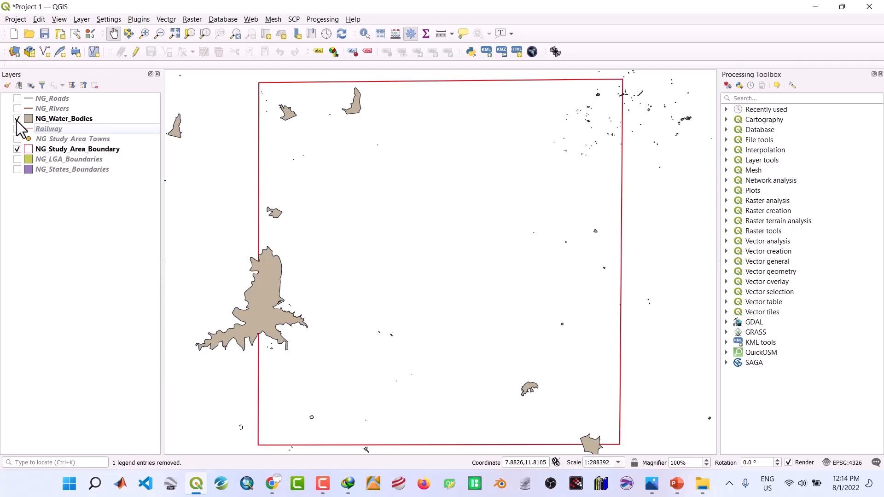
click(17, 119)
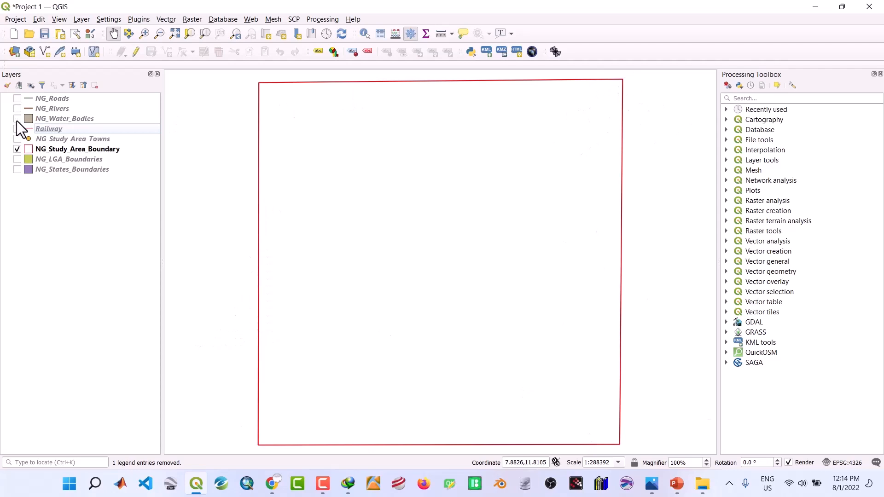
click(17, 121)
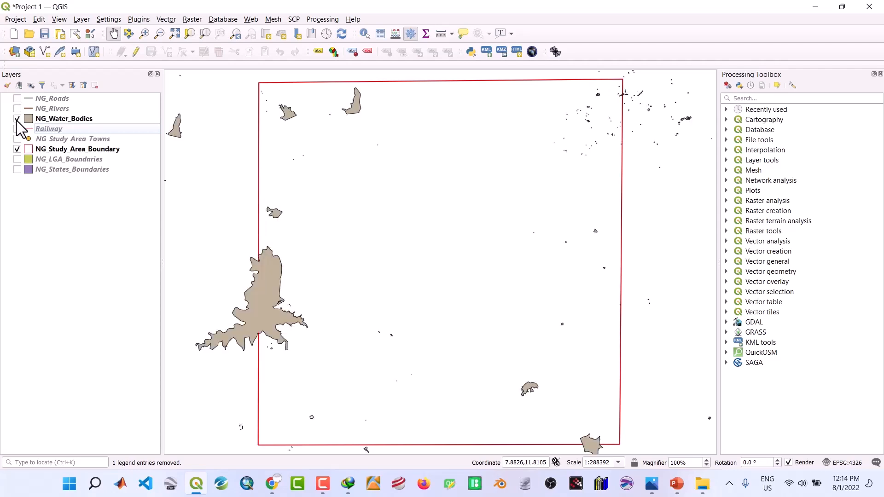
Step: Select by location the NG_Water_Bodies features that intersect, contain or are within NG_Study_Area_Boundary, creating a new selection, and uncover the map to view it
click(165, 19)
mouse_move(192, 112)
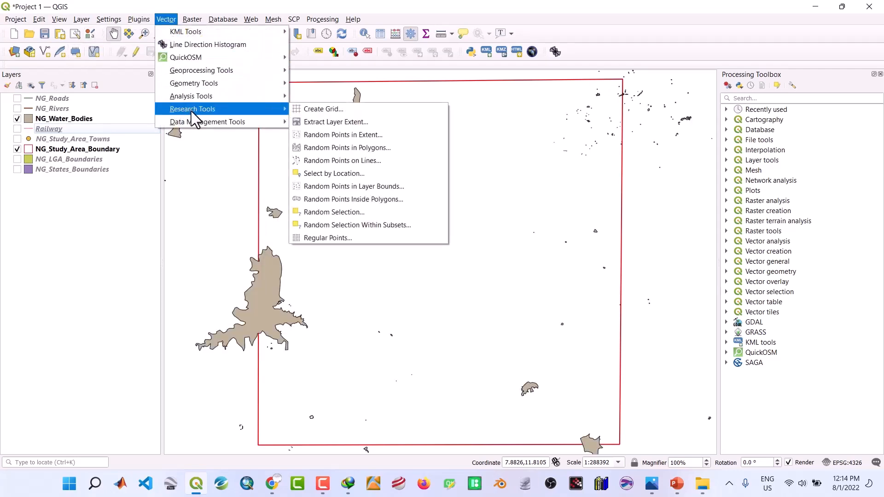
click(325, 169)
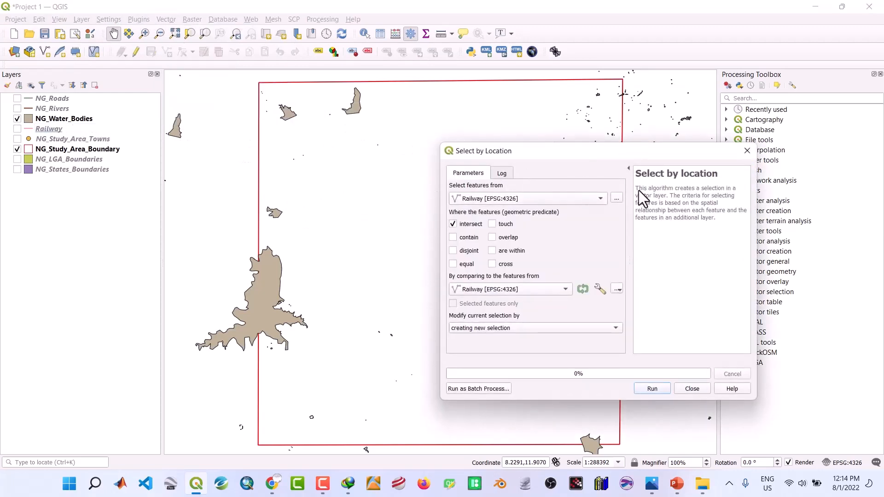
click(603, 200)
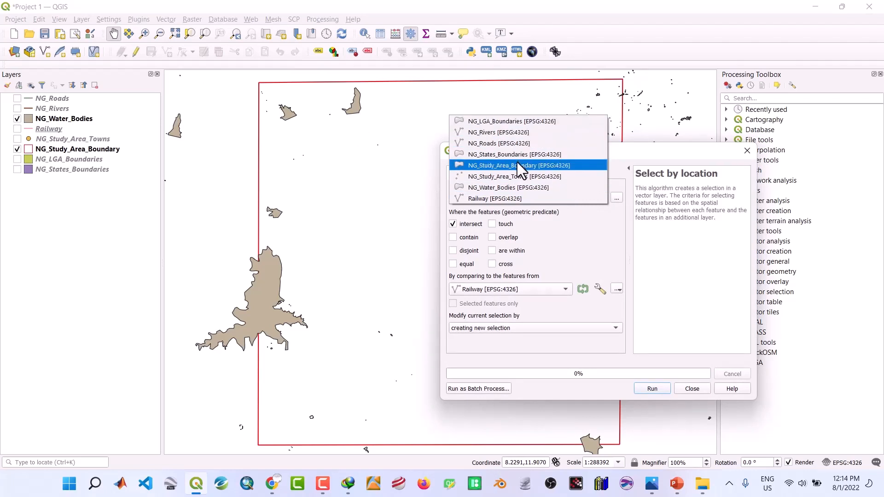
click(517, 187)
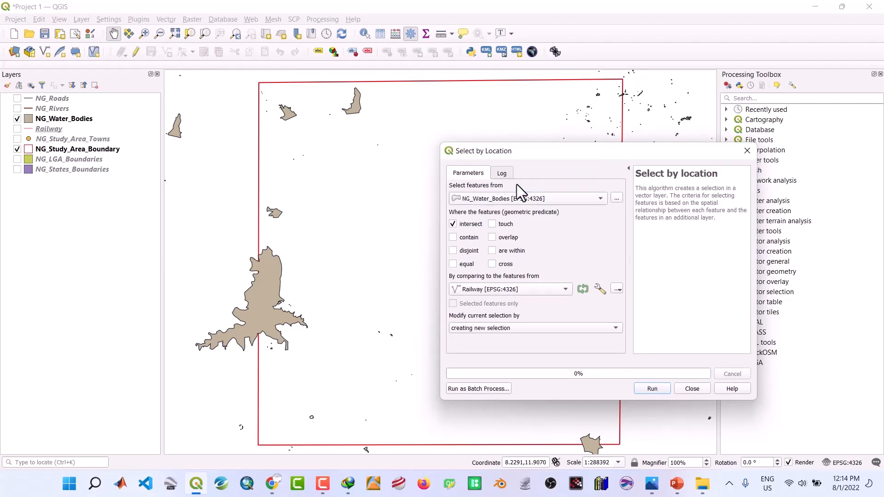
click(568, 287)
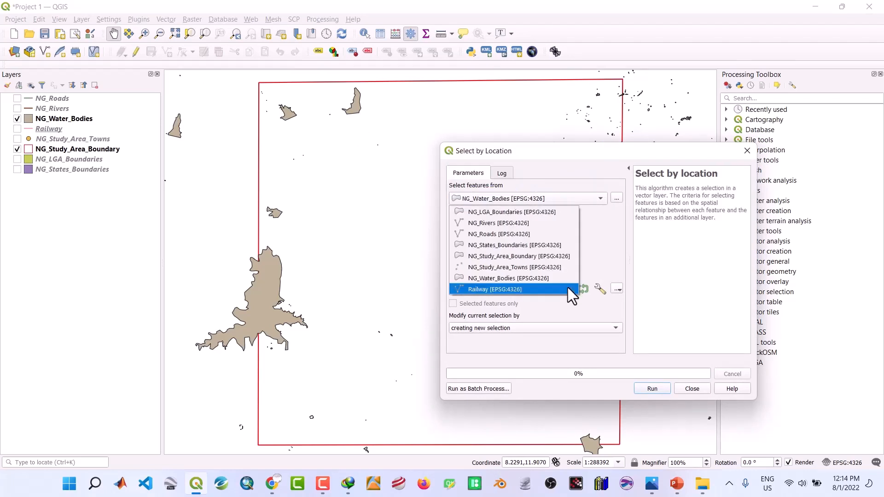
click(527, 259)
click(454, 225)
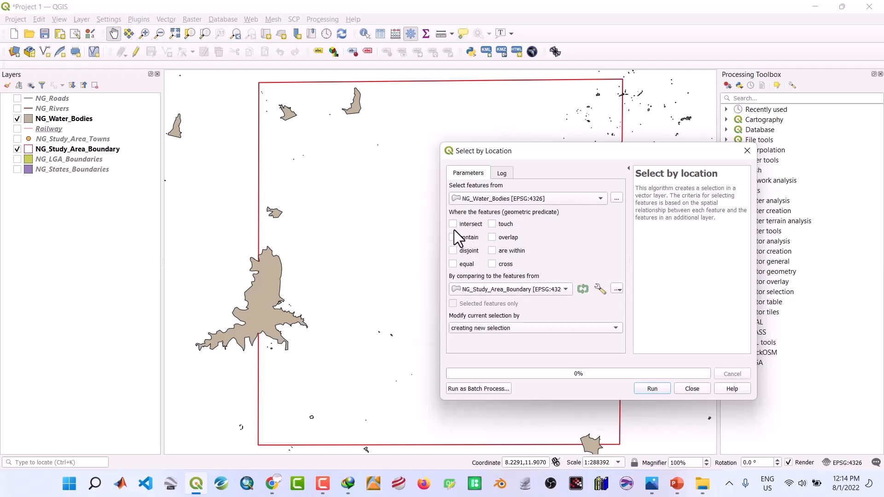
click(454, 225)
click(454, 238)
click(657, 391)
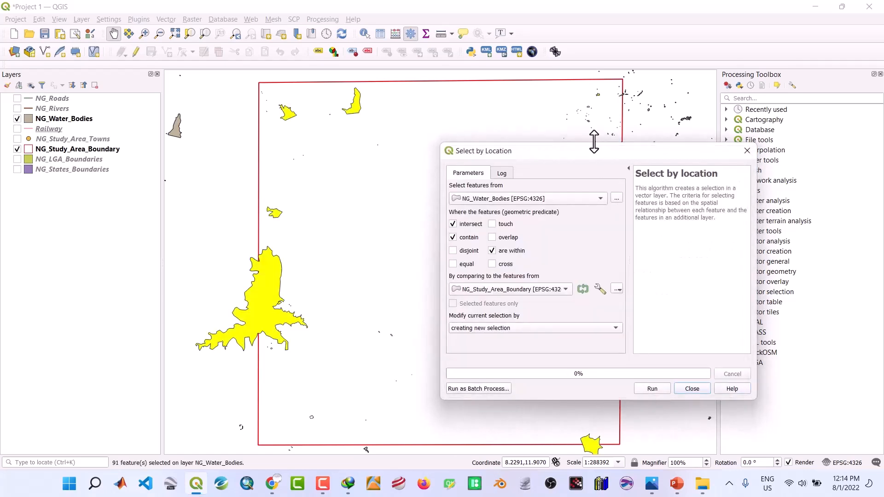
drag(585, 151, 790, 238)
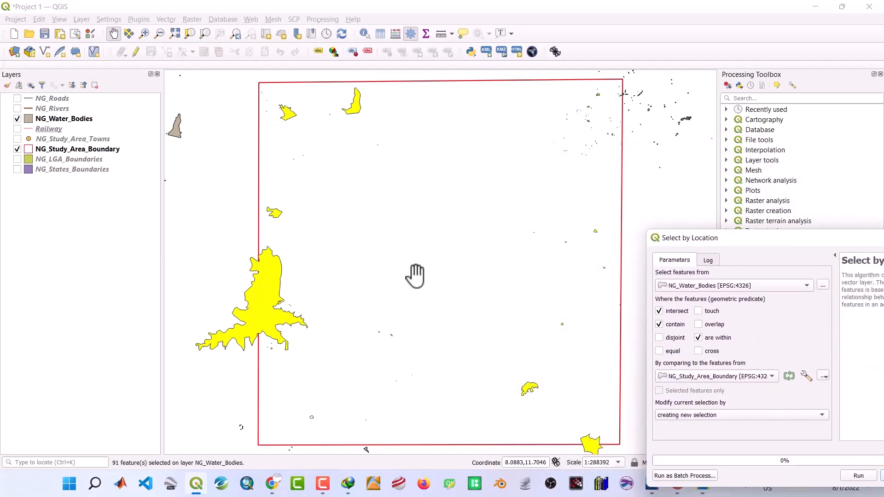
Step: Export only the selected NG_Water_Bodies features as an ESRI Shapefile named Water Body in the NEW SHAPEFILES folder, adding it to the map
drag(700, 238, 437, 142)
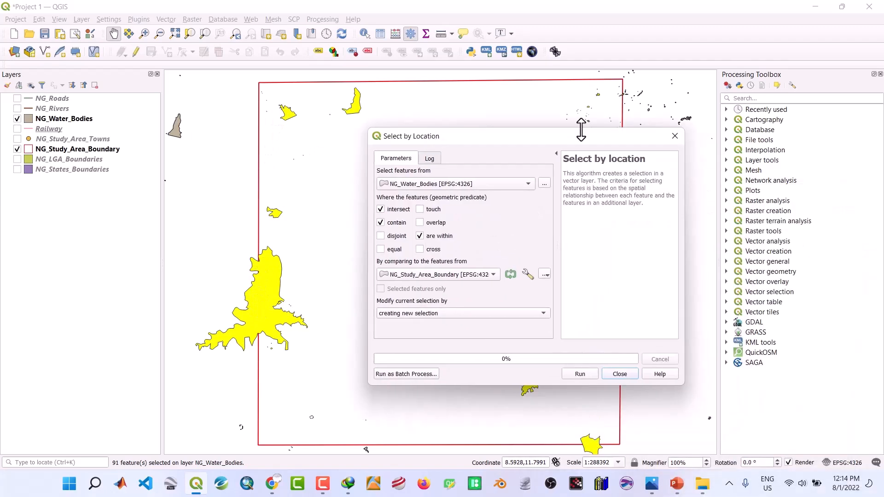
click(678, 136)
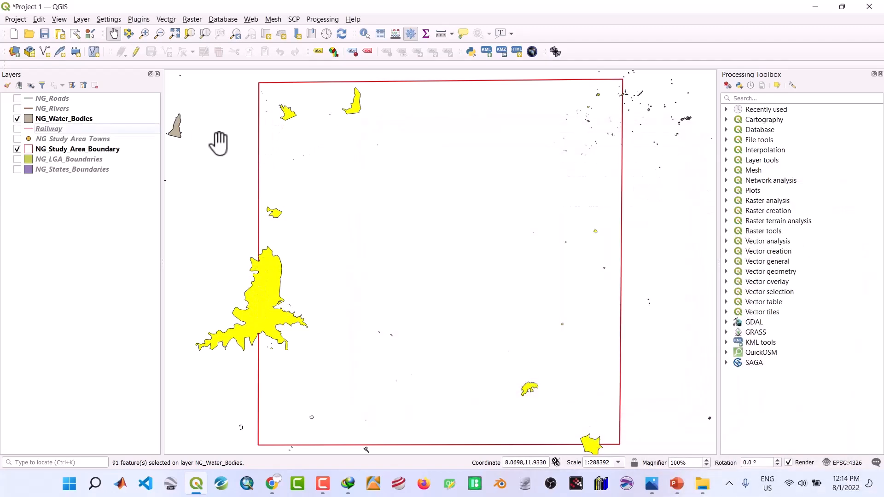
right_click(46, 118)
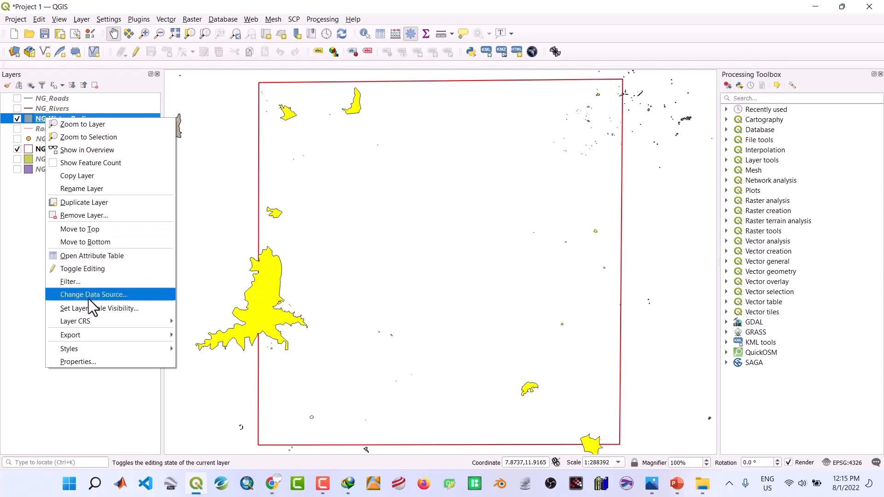
mouse_move(173, 335)
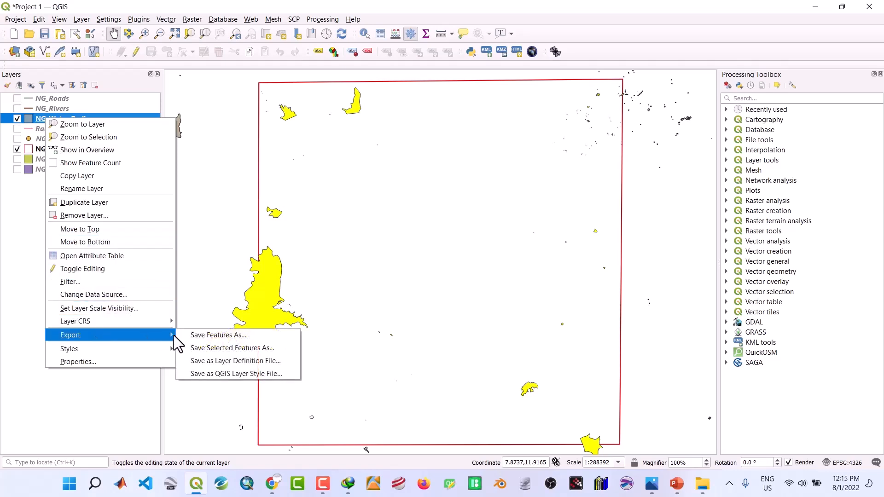
click(207, 349)
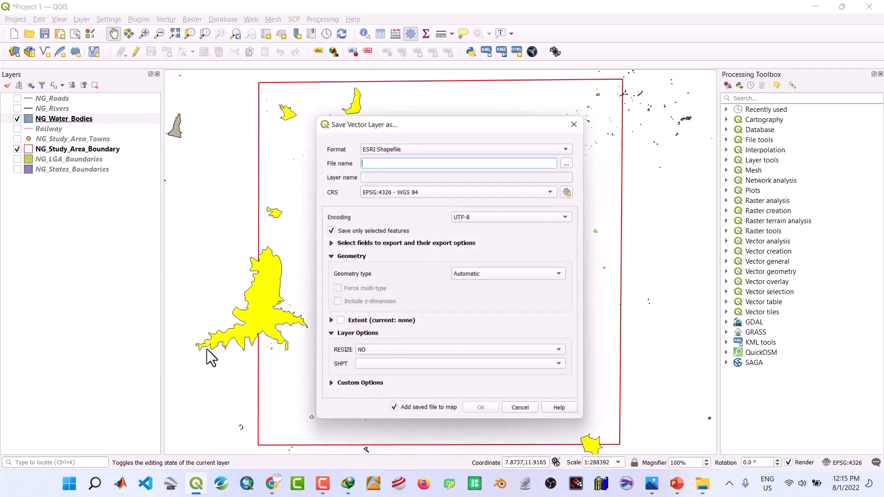
click(570, 162)
text(Water Body)
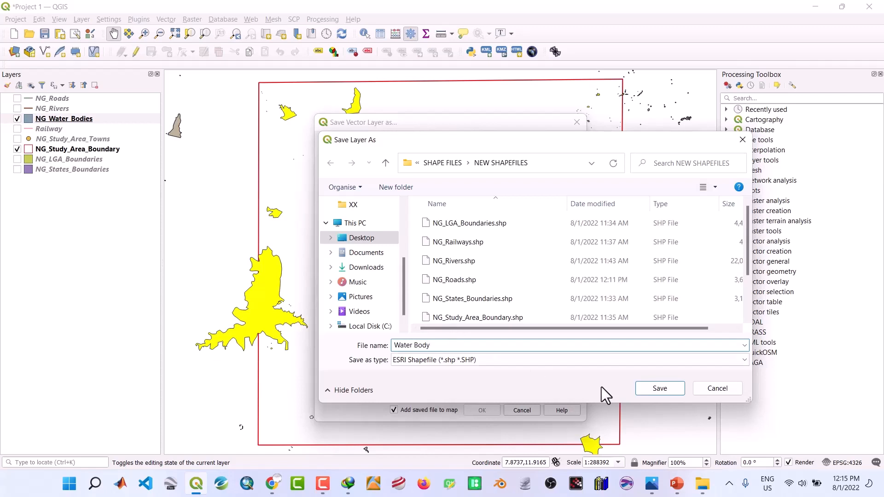
click(660, 389)
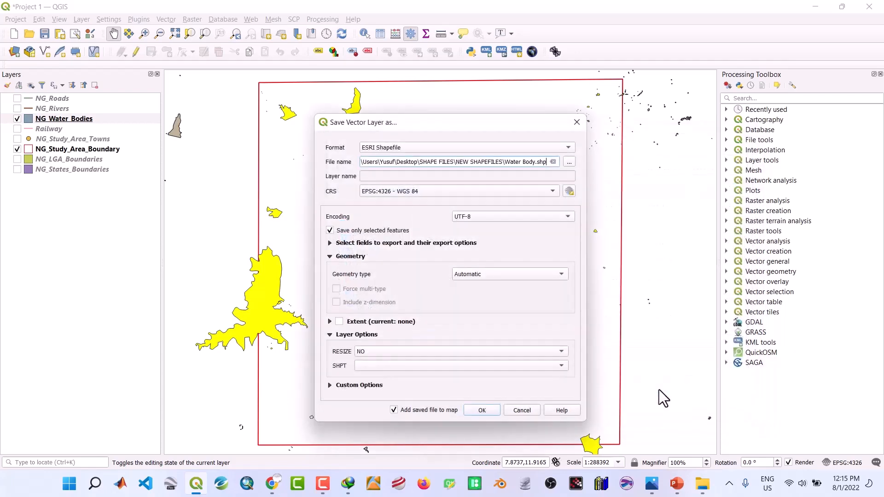
click(482, 411)
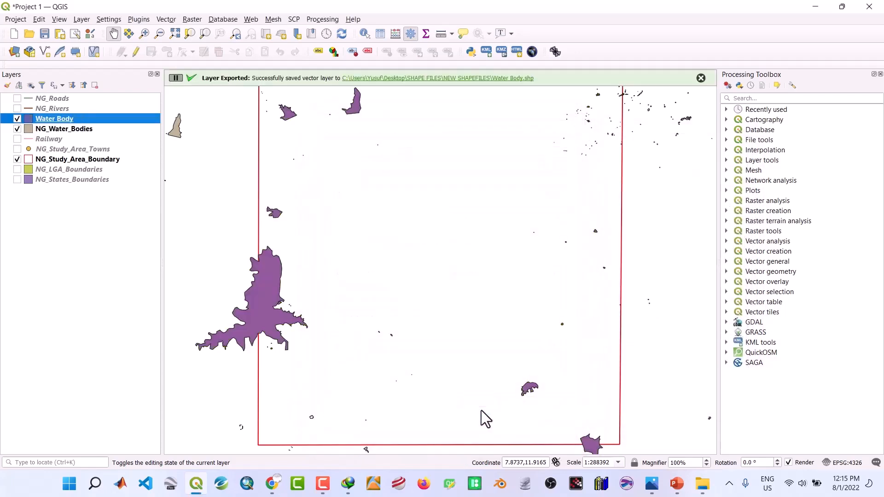
Step: Remove the original NG_Water_Bodies layer from the project and hide the exported Water Body layer
click(69, 128)
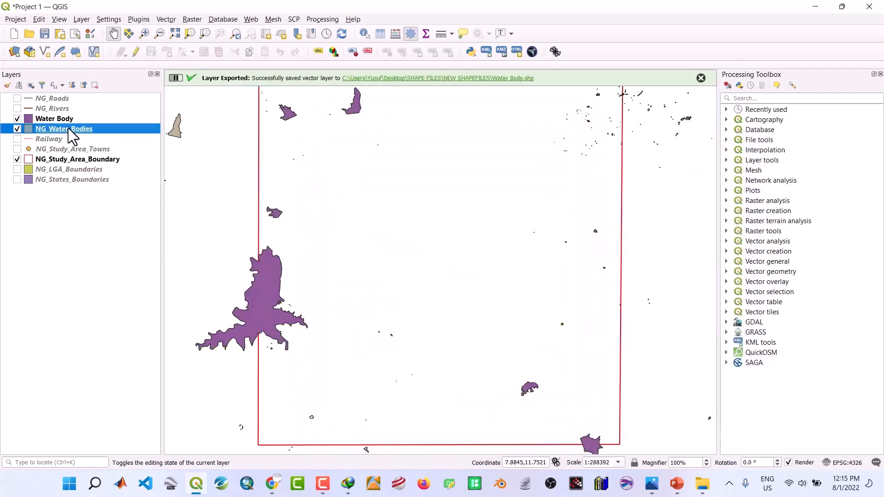
right_click(68, 128)
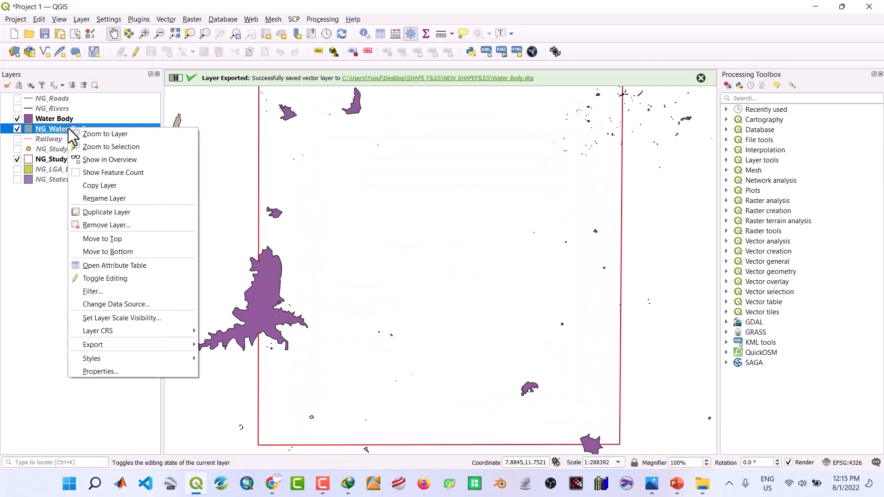
click(105, 227)
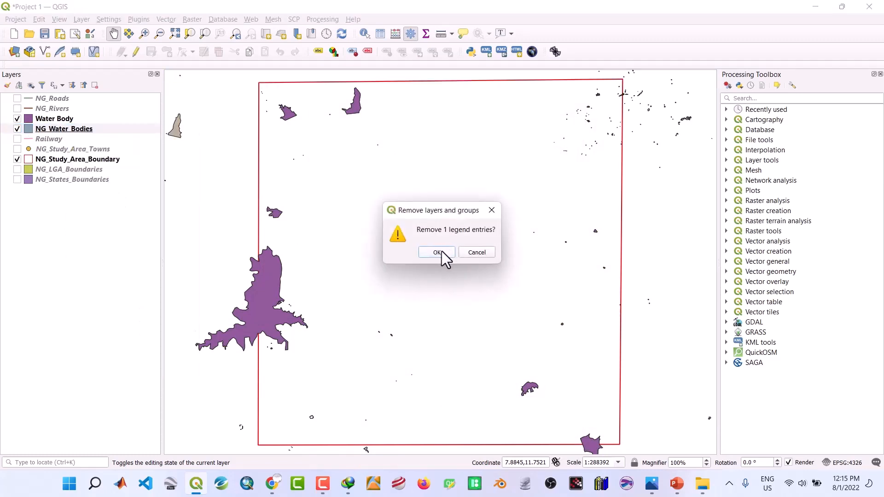
click(438, 252)
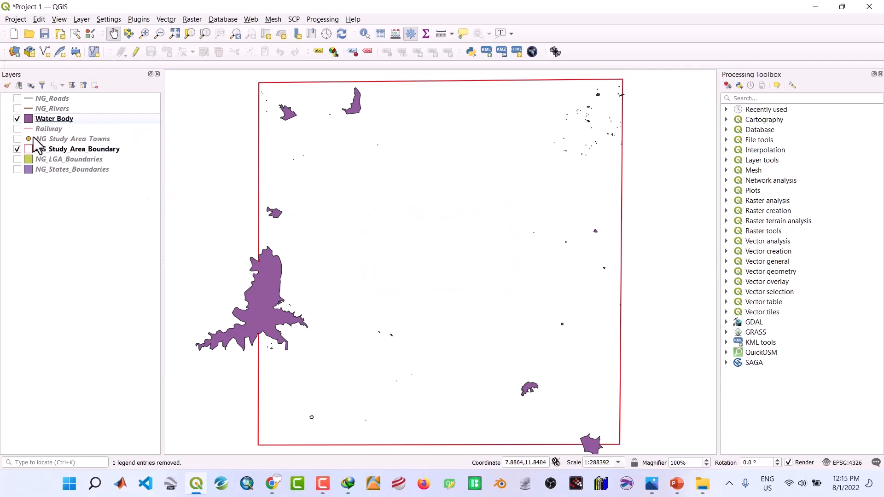
click(17, 119)
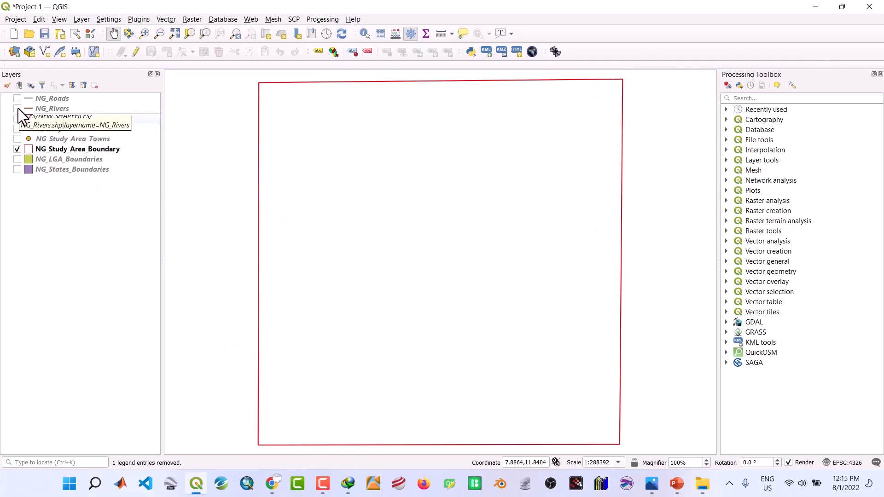
Step: Show the NG_Rivers layer and set up Select by Location to compare its features with NG_Study_Area_Boundary
click(18, 109)
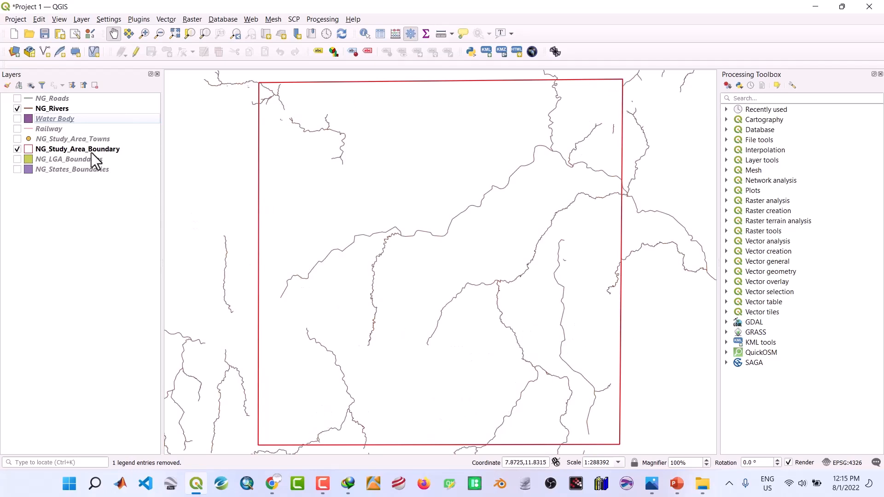
click(49, 110)
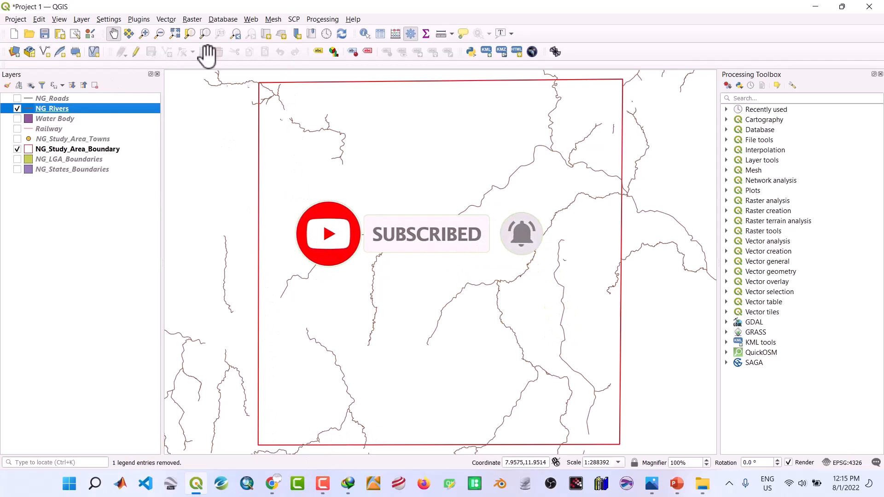
click(166, 19)
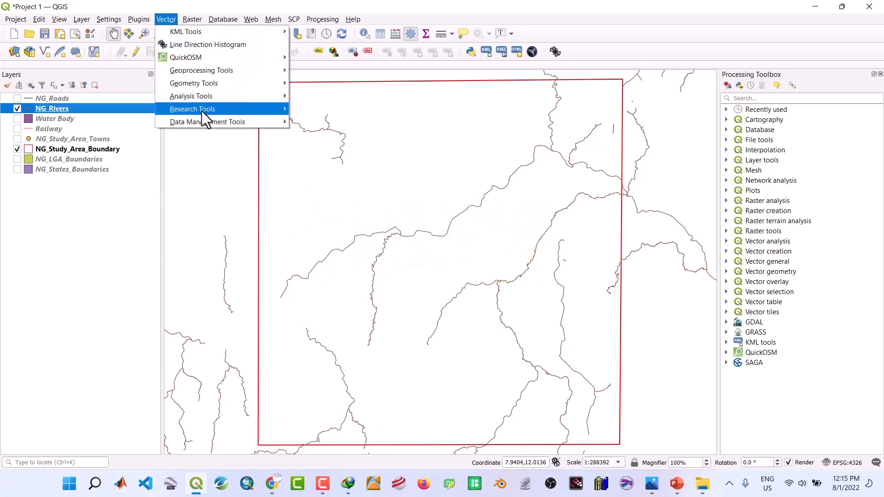
mouse_move(202, 111)
click(332, 174)
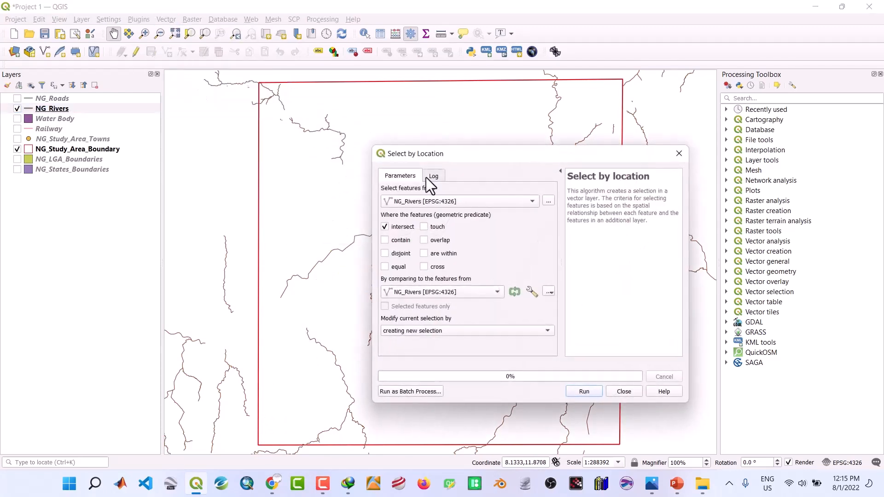
click(528, 201)
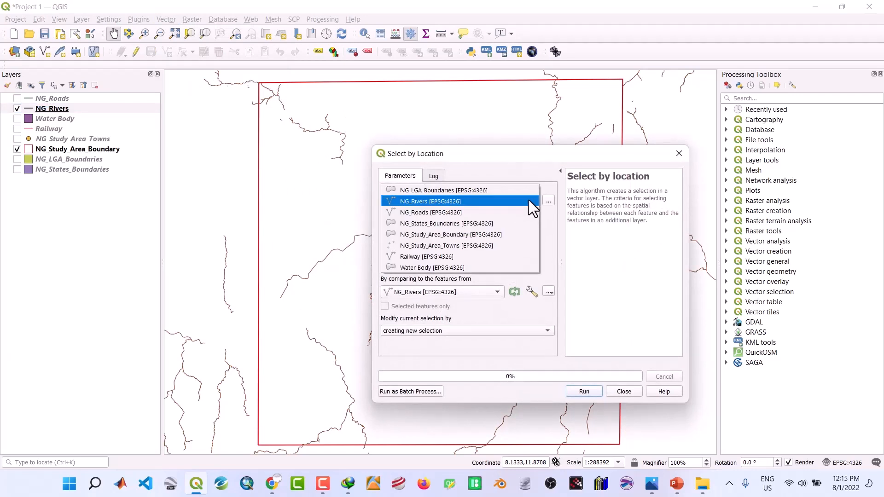
click(468, 203)
click(497, 292)
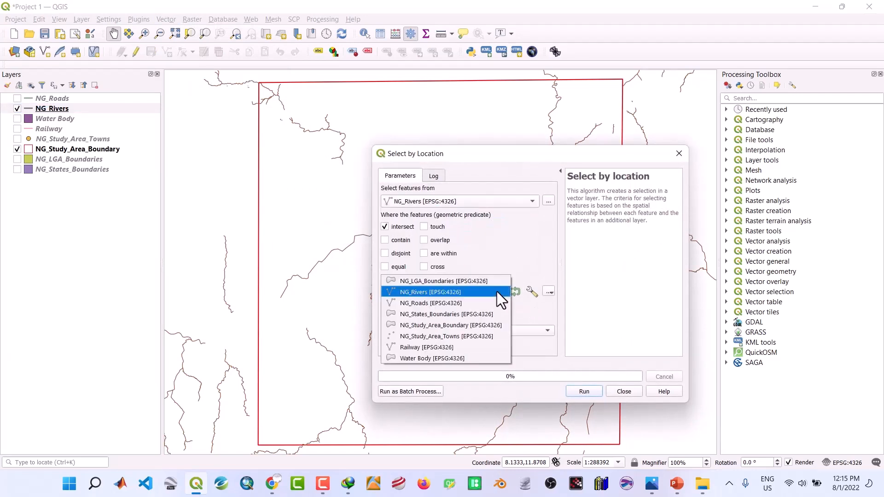
click(466, 325)
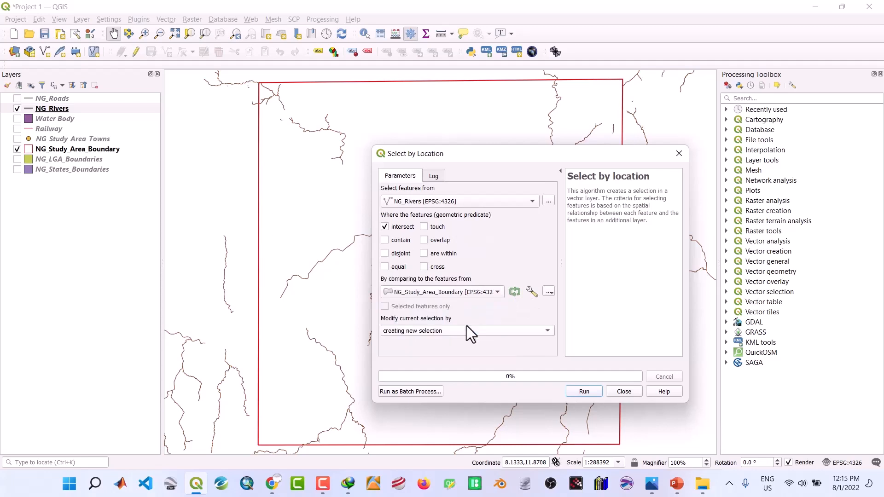
Step: Select the rivers that contain, are within or cross the study area boundary as a new selection, without the intersect condition
click(424, 253)
click(424, 266)
click(384, 227)
click(578, 390)
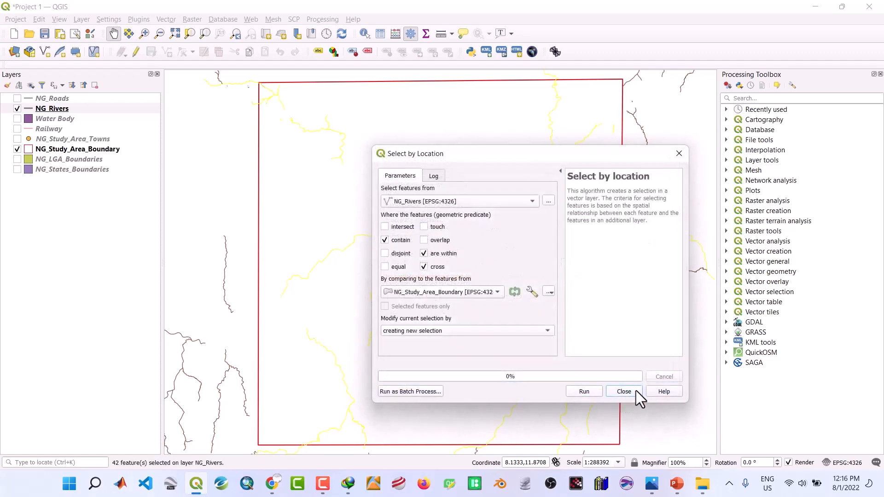
click(634, 390)
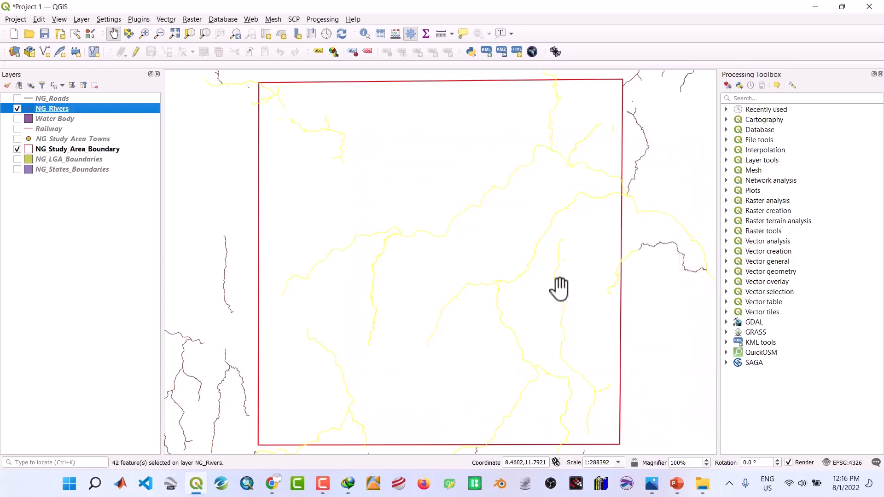
Step: Export only the selected NG_Rivers features as an ESRI Shapefile named River in the NEW SHAPEFILES folder, adding it to the map
right_click(59, 111)
mouse_move(118, 327)
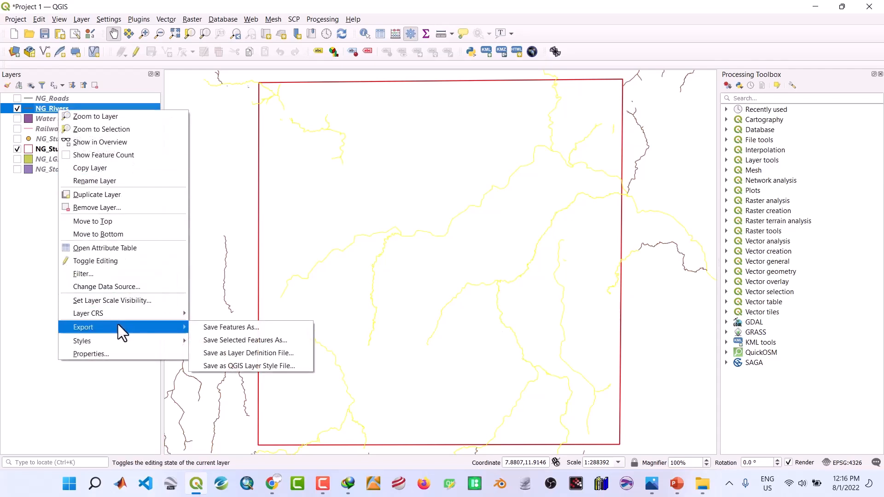
click(209, 341)
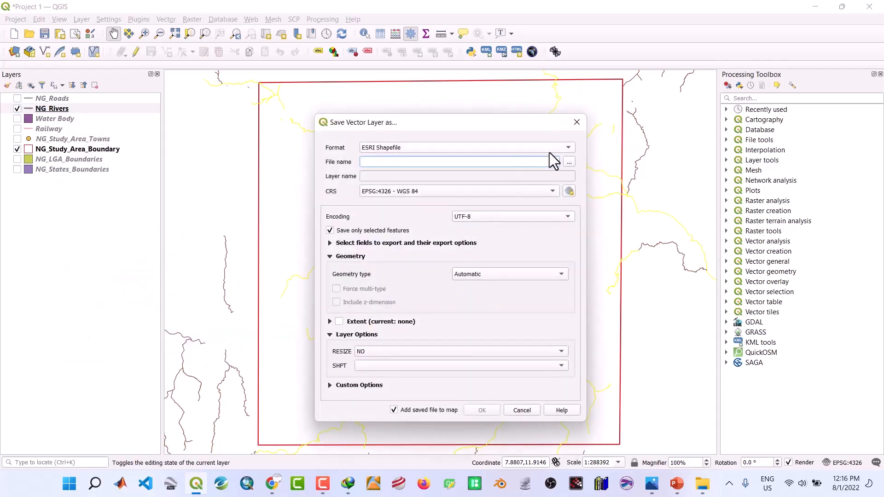
click(570, 162)
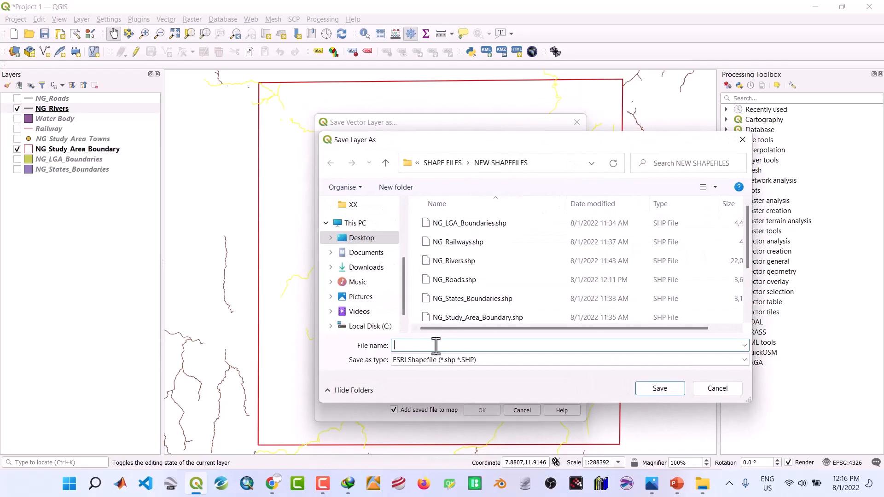
text(River)
click(653, 387)
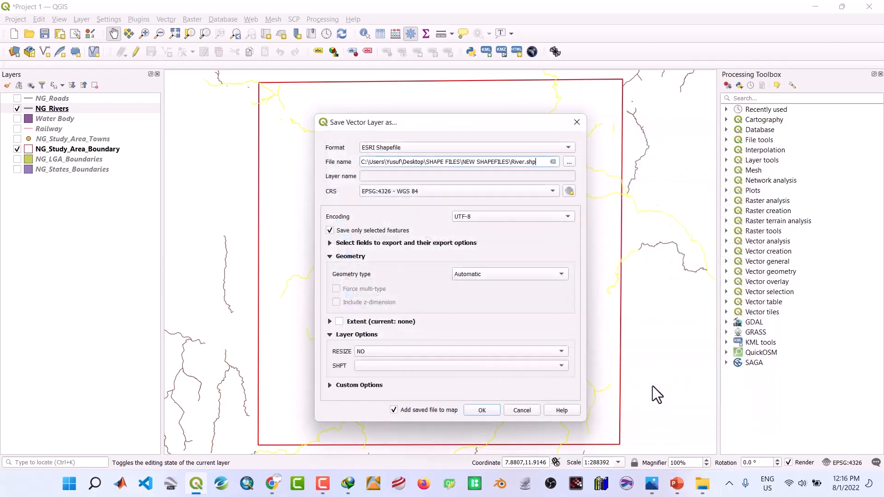
click(480, 411)
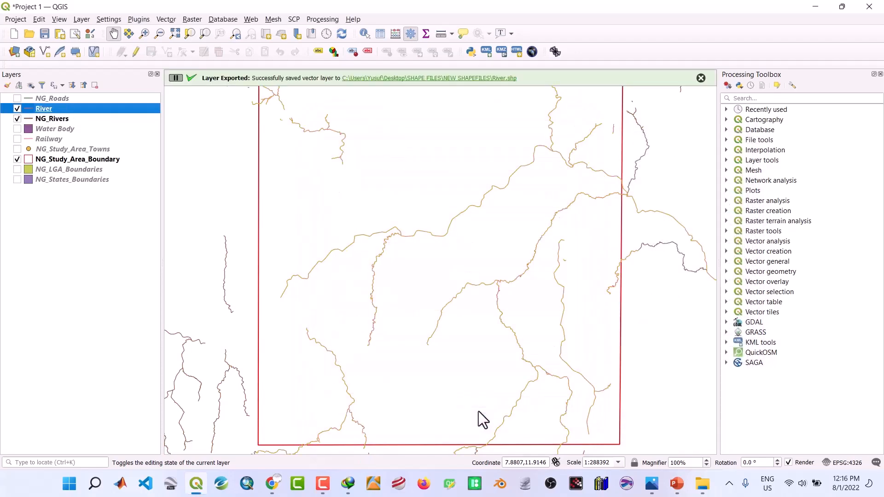
Step: Remove the original NG_Rivers layer from the project and hide the exported River layer
click(45, 119)
right_click(46, 118)
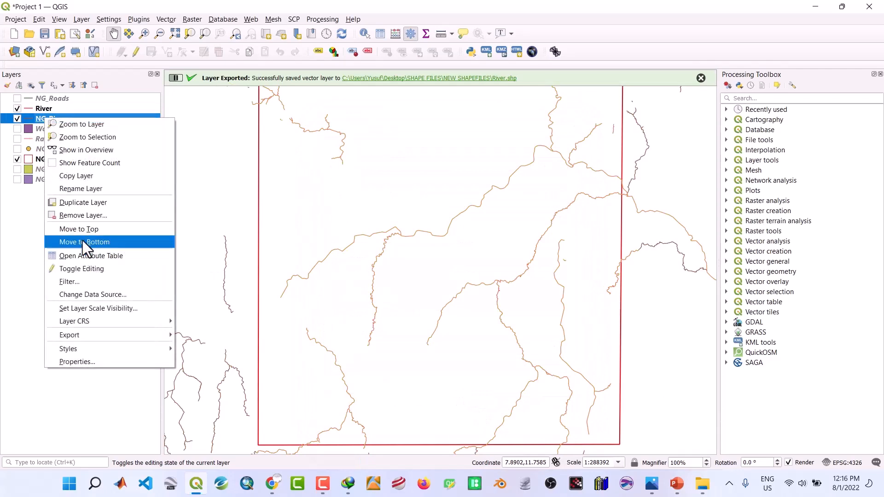
click(79, 216)
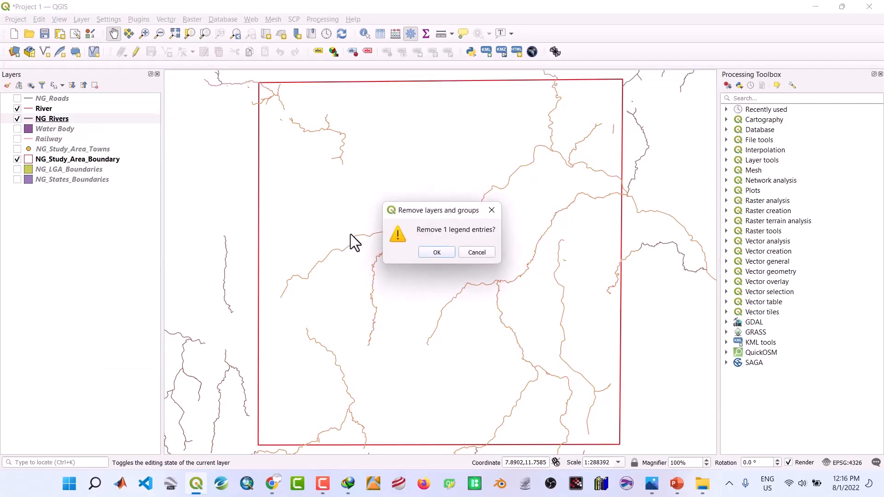
click(446, 255)
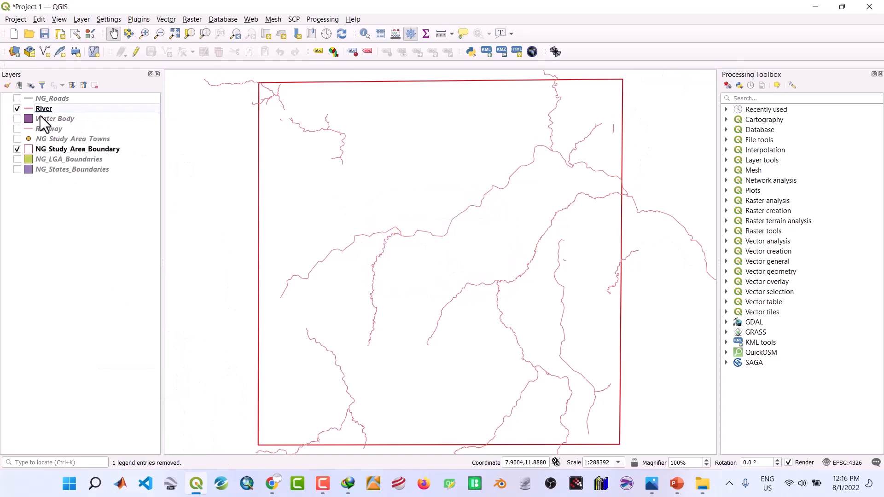
click(17, 109)
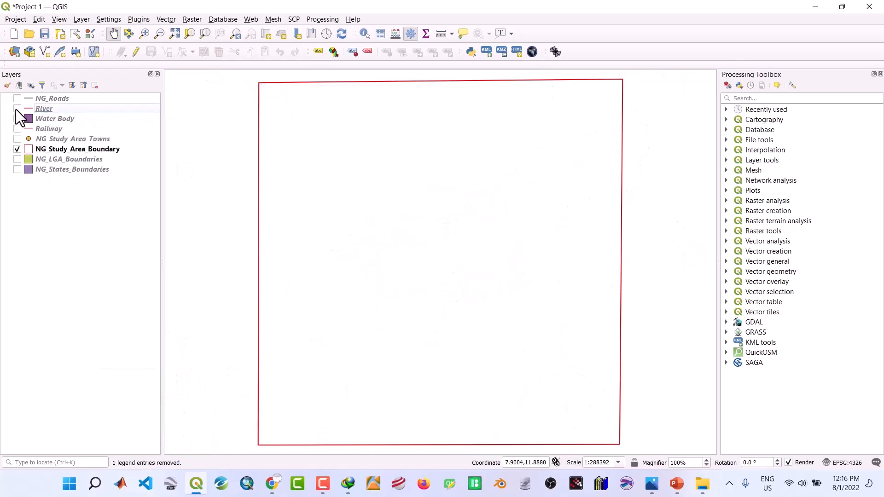
Step: Check the Water Body, Railway and NG_Study_Area_Towns layers one by one against the study area boundary, leaving each hidden
click(17, 119)
click(17, 118)
click(17, 129)
click(17, 129)
click(17, 139)
click(17, 139)
Step: Show the NG_Roads layer and sort its attribute table in ascending order by fclass
click(17, 99)
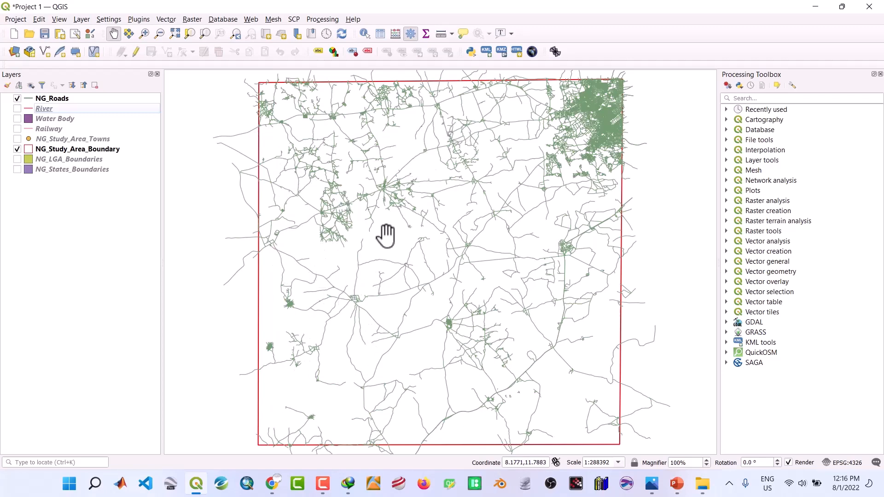
click(40, 98)
right_click(39, 98)
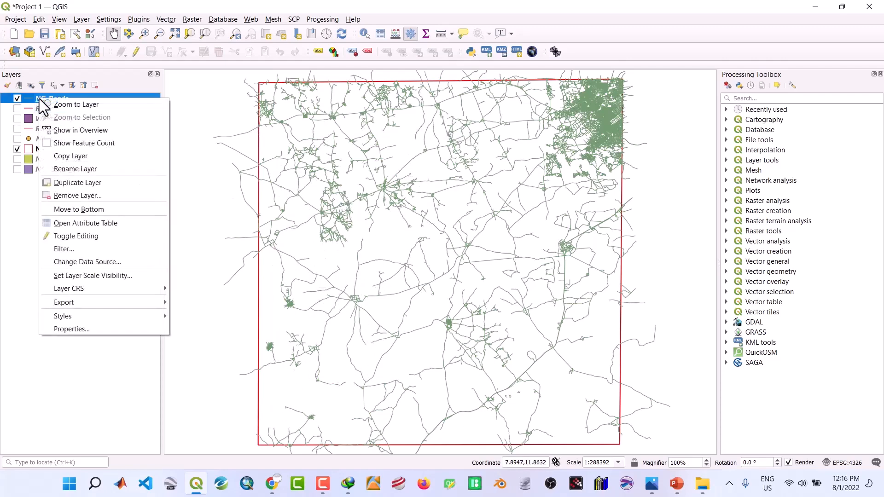
click(92, 223)
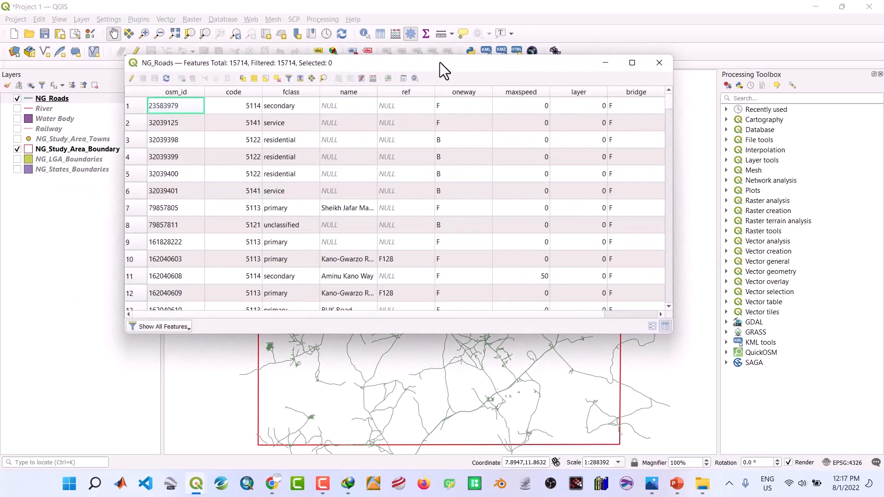
drag(440, 62, 474, 66)
click(328, 96)
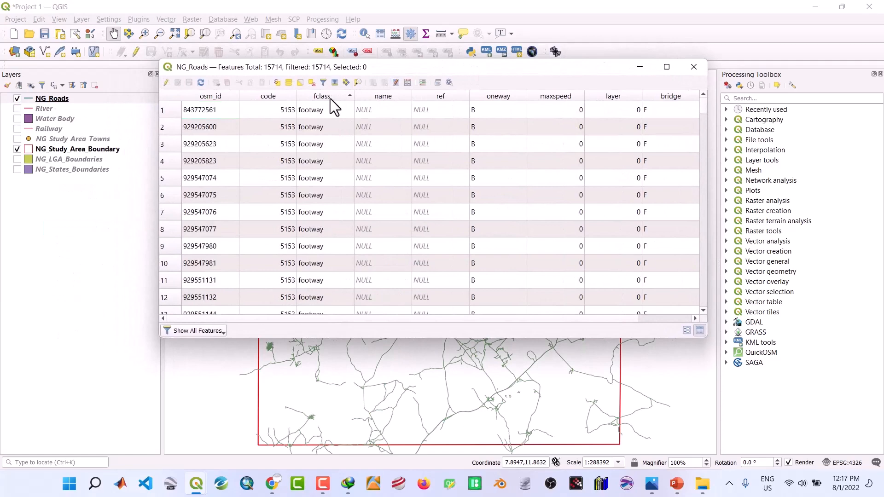
Step: Select the NG_Roads features by expression where "fclass" = 'primary', after checking the fclass values in the attribute table
scroll(330, 257, down, 20)
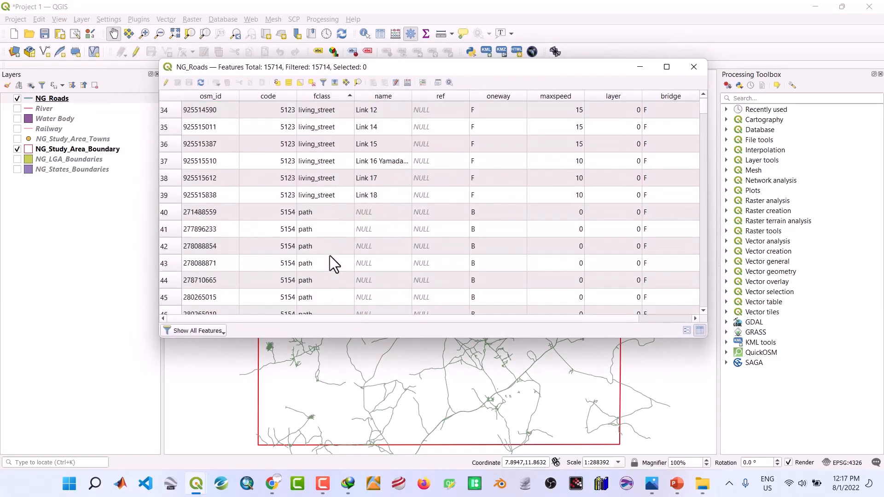
scroll(329, 256, down, 15)
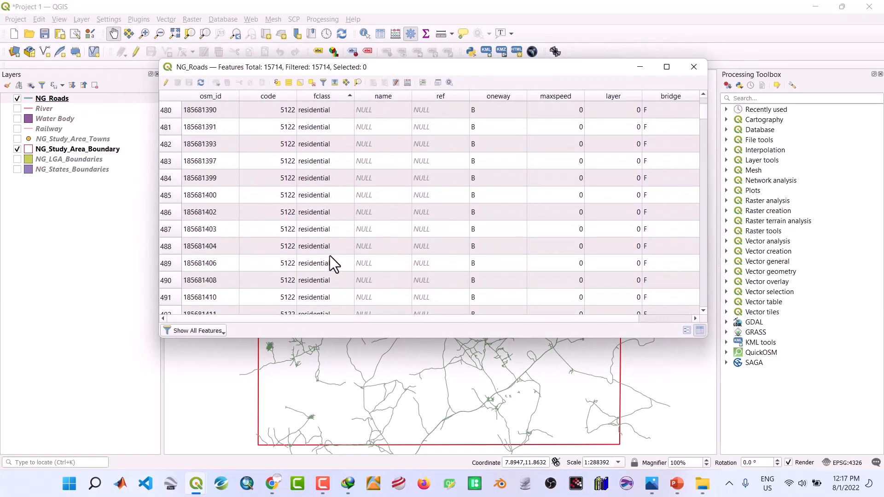
scroll(329, 256, up, 15)
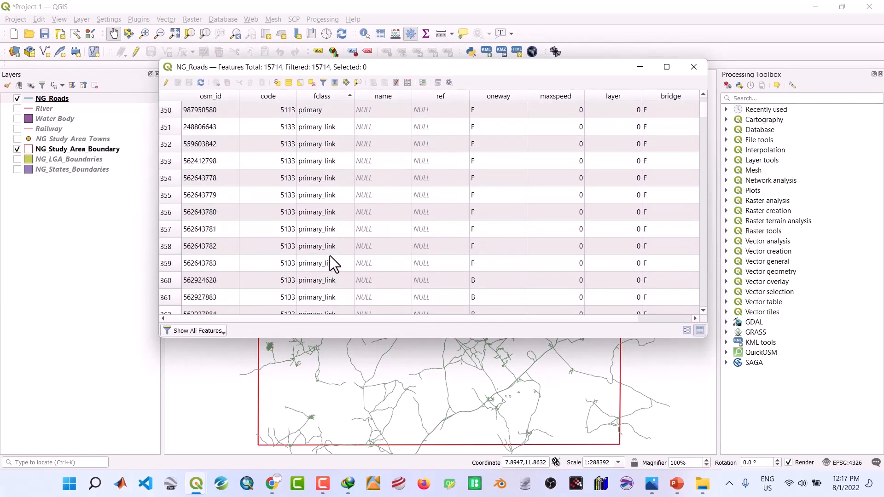
click(277, 83)
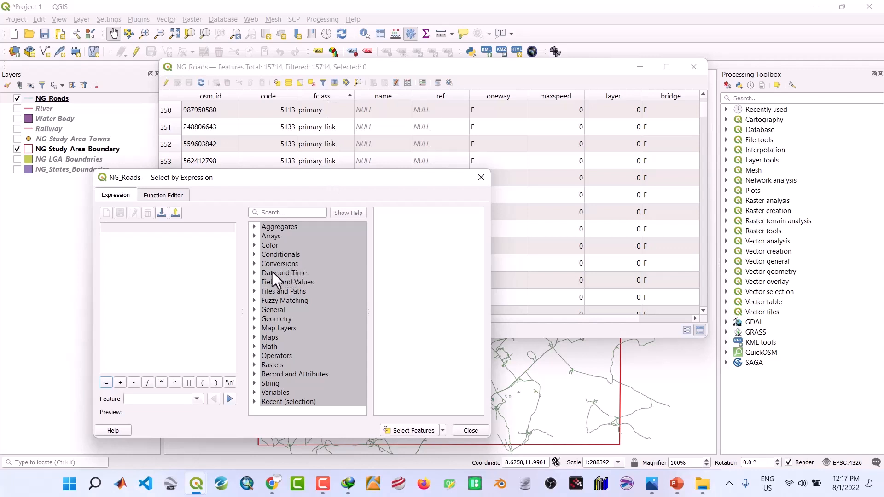
click(254, 282)
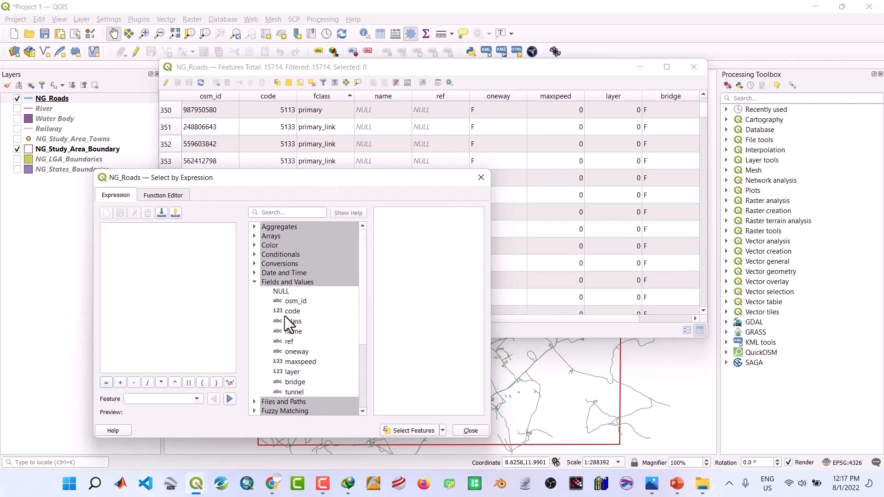
double_click(293, 321)
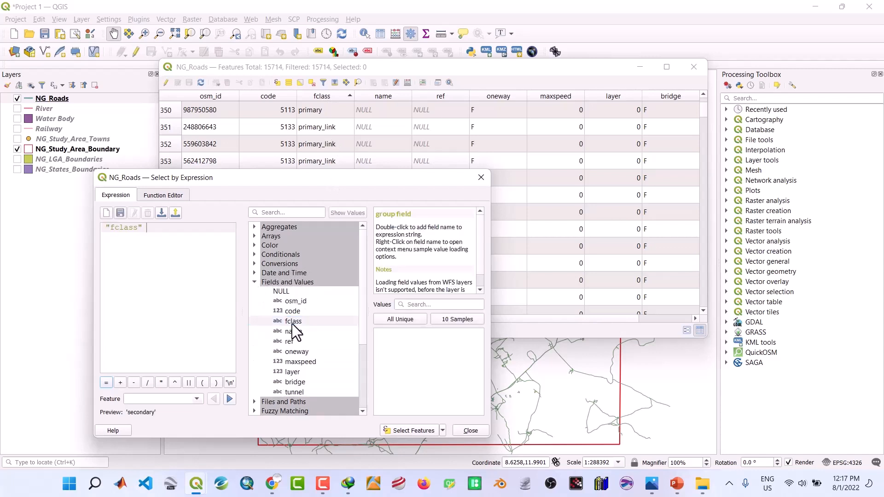
click(106, 383)
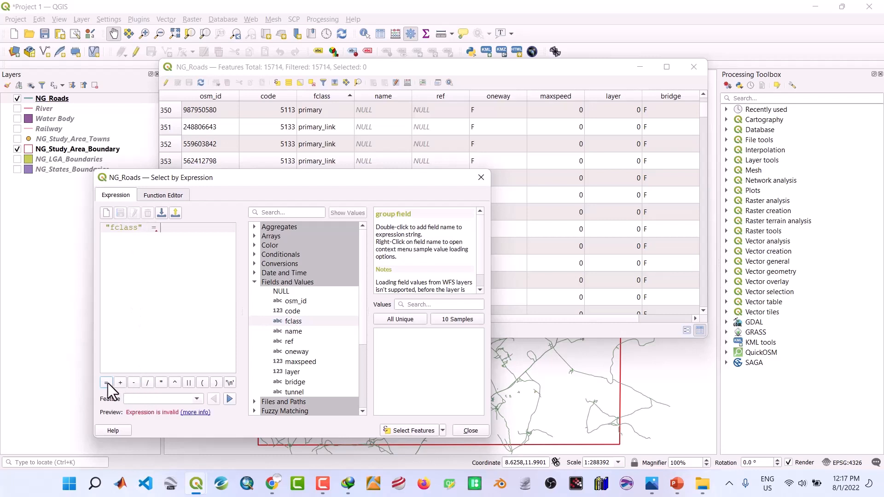
click(391, 320)
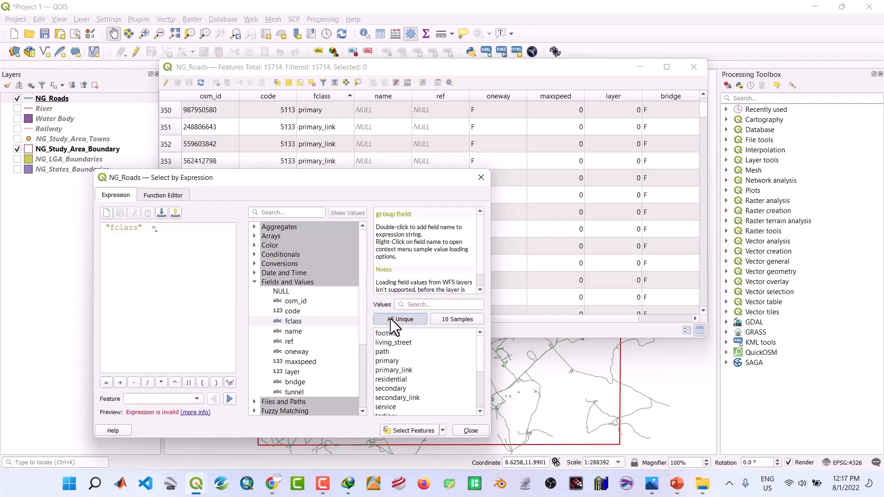
click(393, 361)
double_click(394, 361)
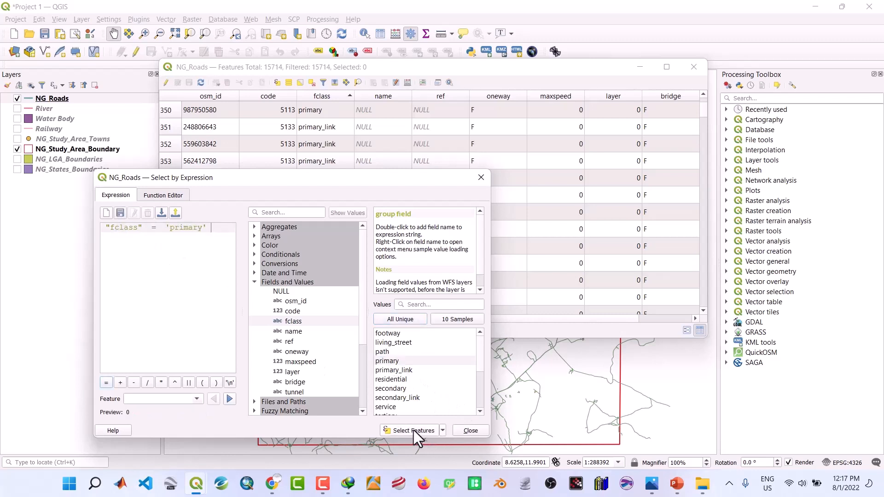
click(476, 430)
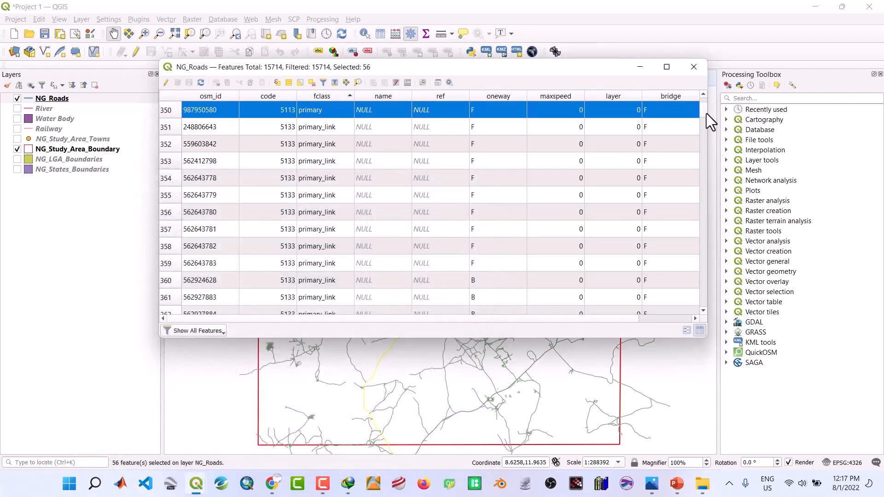
Step: Examine the selected primary roads in the attribute table and on the map around the study area boundary
drag(705, 112, 702, 90)
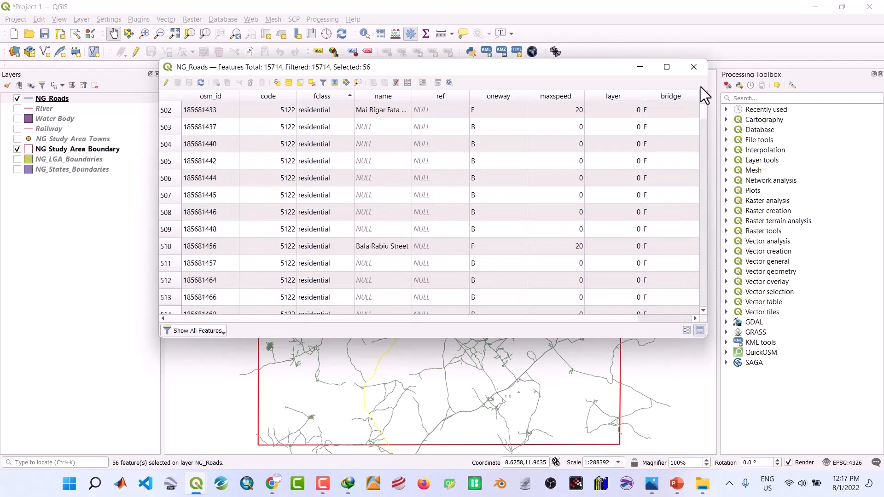
click(704, 106)
click(702, 107)
click(703, 101)
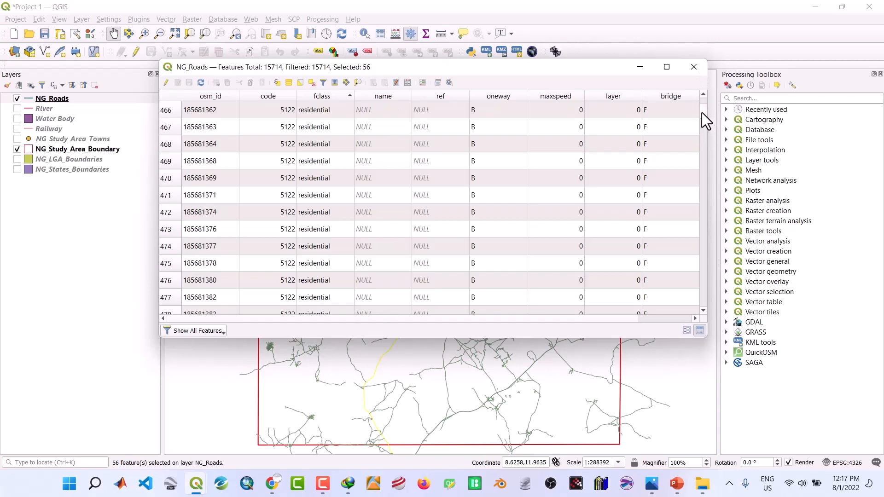
click(706, 297)
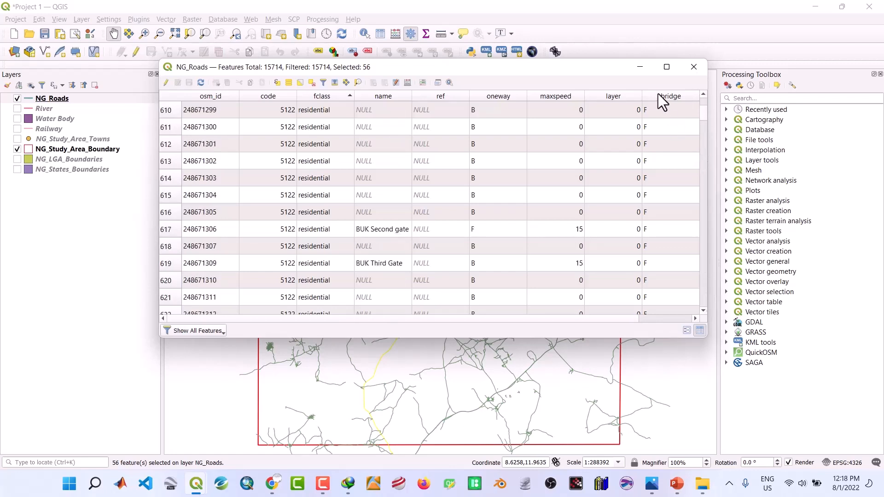
click(640, 68)
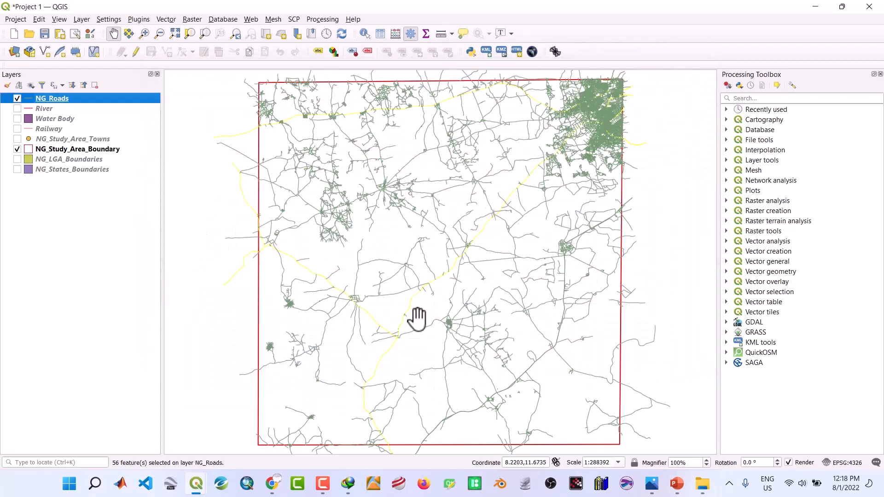
click(266, 249)
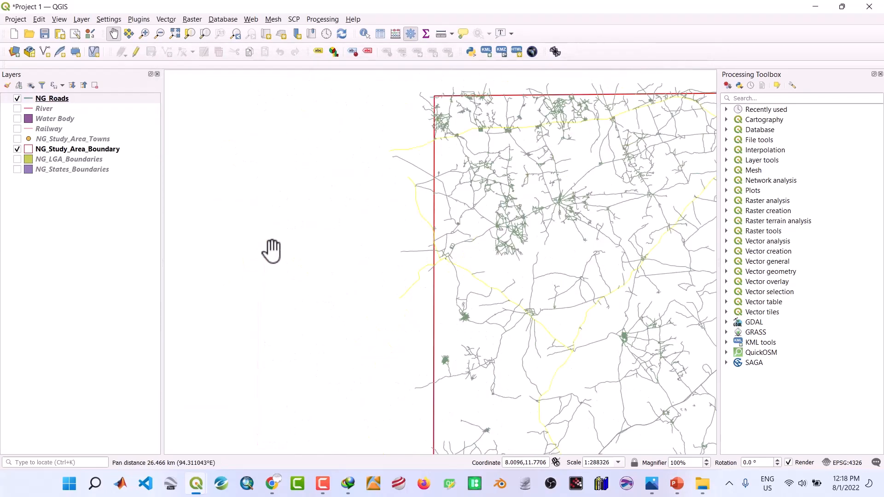
drag(526, 302, 316, 302)
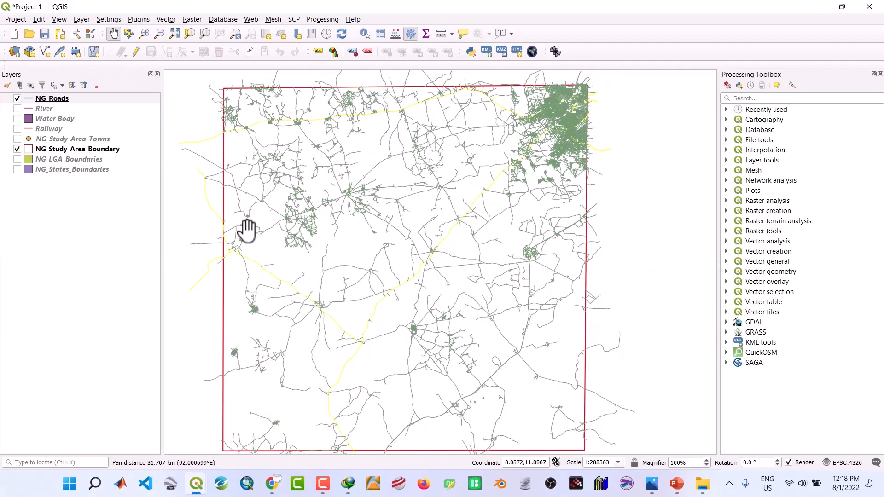
Step: Export only the selected NG_Roads features as an ESRI Shapefile named Major Road in the NEW SHAPEFILES folder, adding it to the map
click(54, 100)
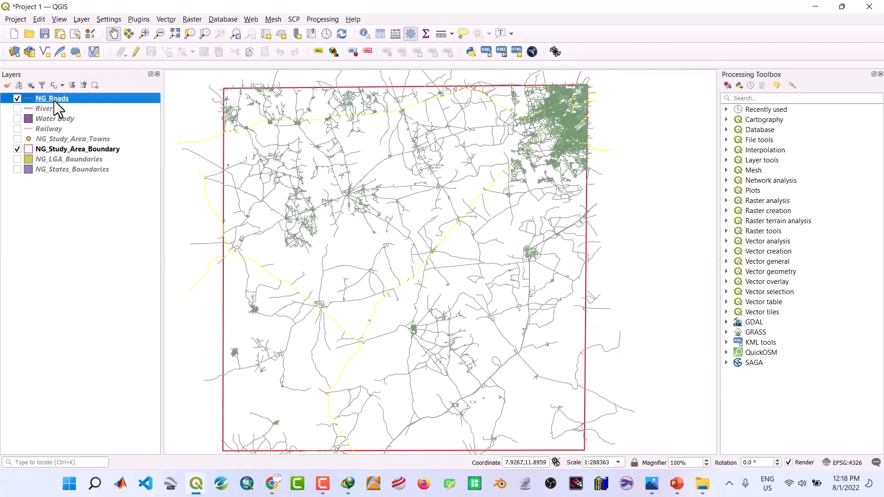
right_click(54, 100)
mouse_move(103, 302)
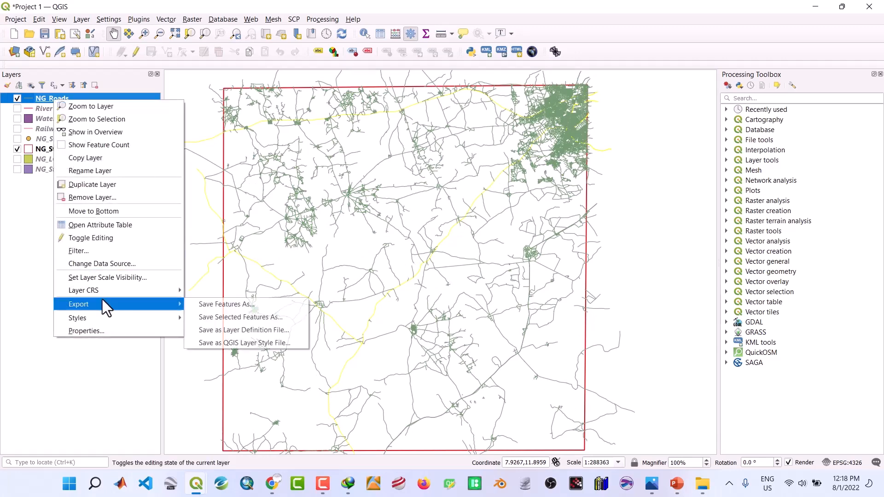
click(209, 320)
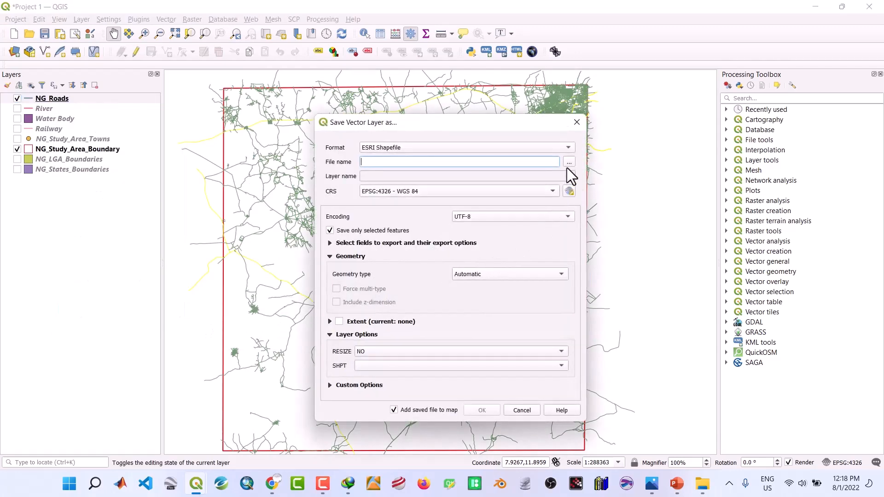
click(569, 163)
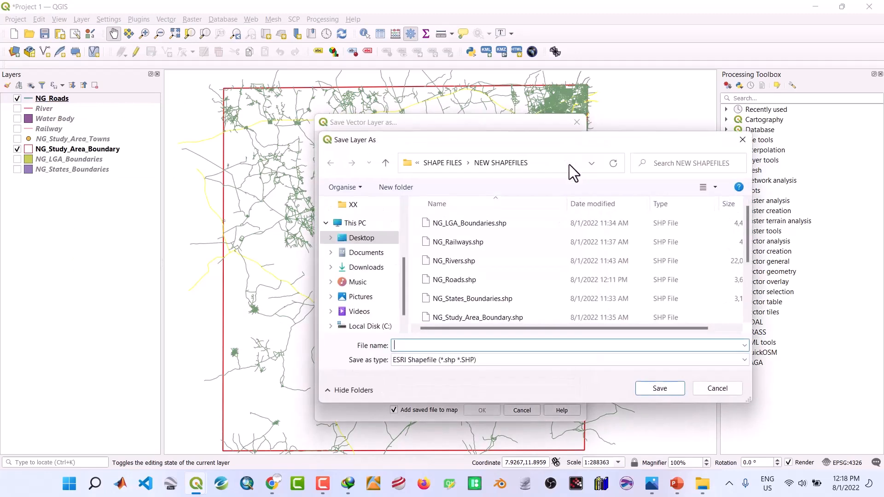
text(Major Road)
click(659, 388)
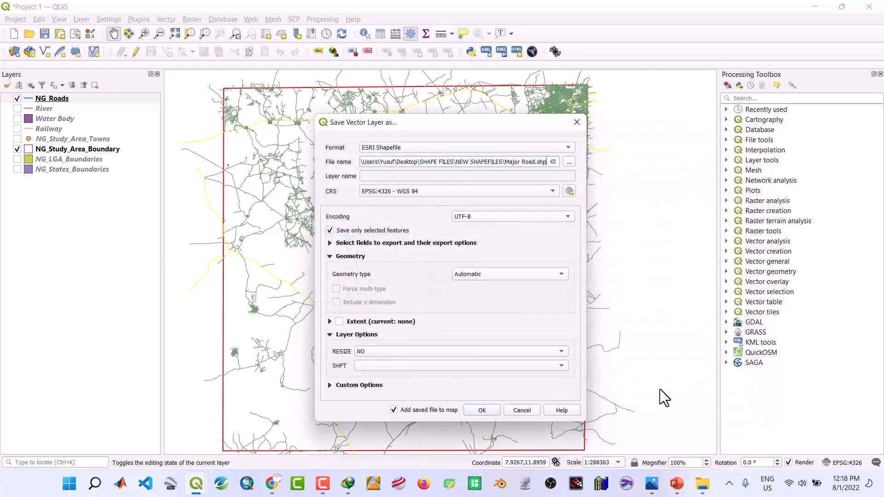
click(480, 409)
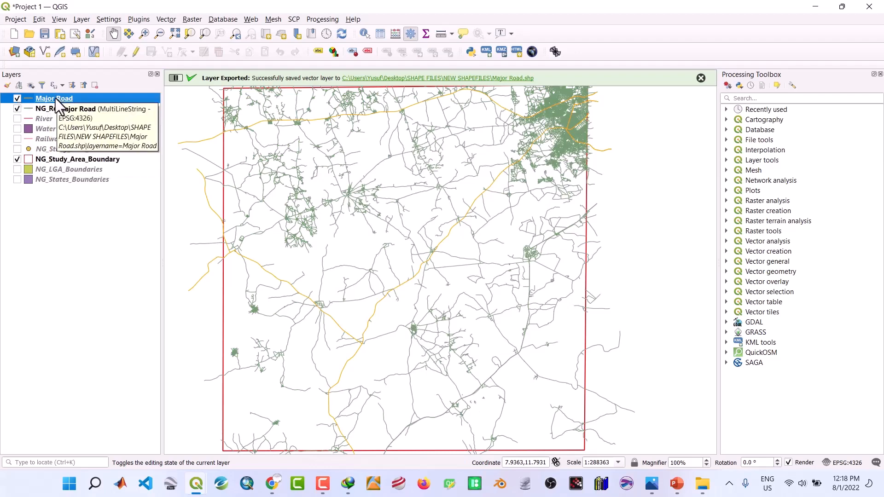
Step: Deselect all NG_Roads features, hide the Major Road layer and make NG_Roads the active layer
click(197, 486)
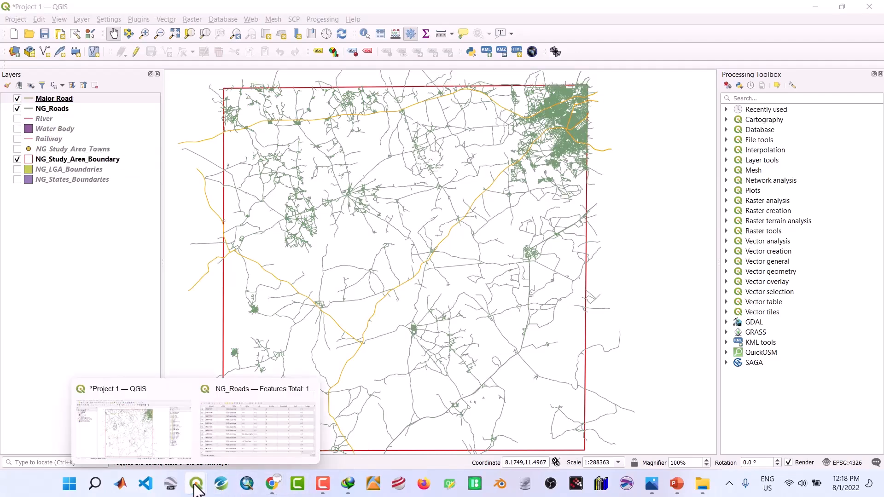
click(241, 430)
click(313, 83)
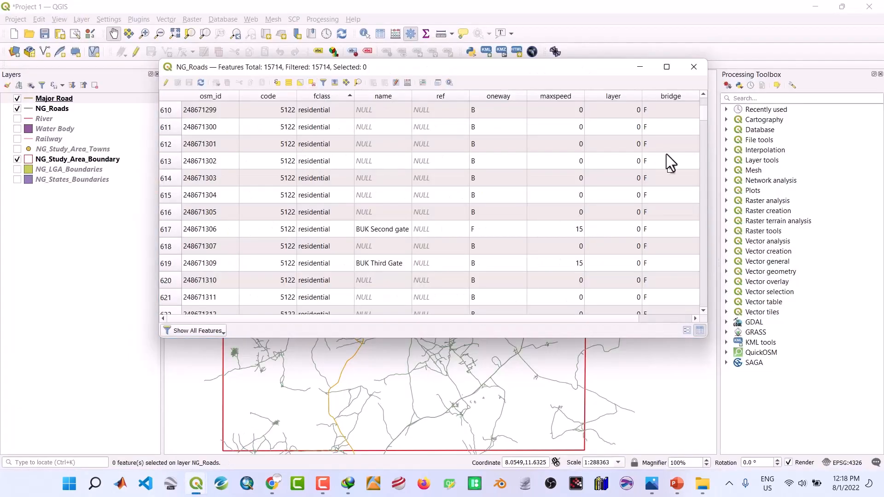
drag(606, 67, 752, 113)
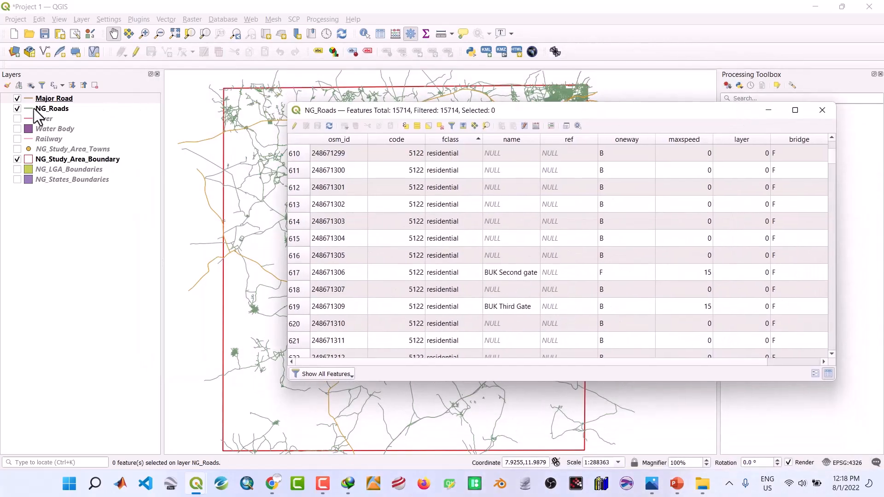
click(16, 99)
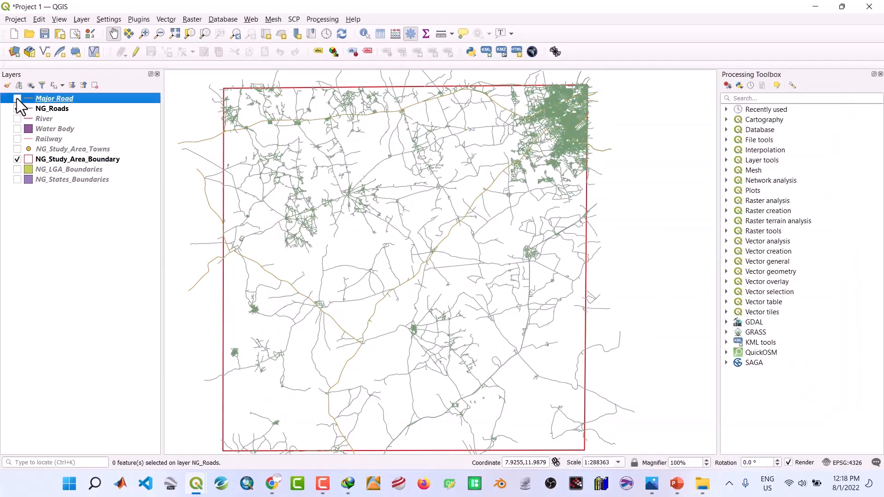
click(48, 111)
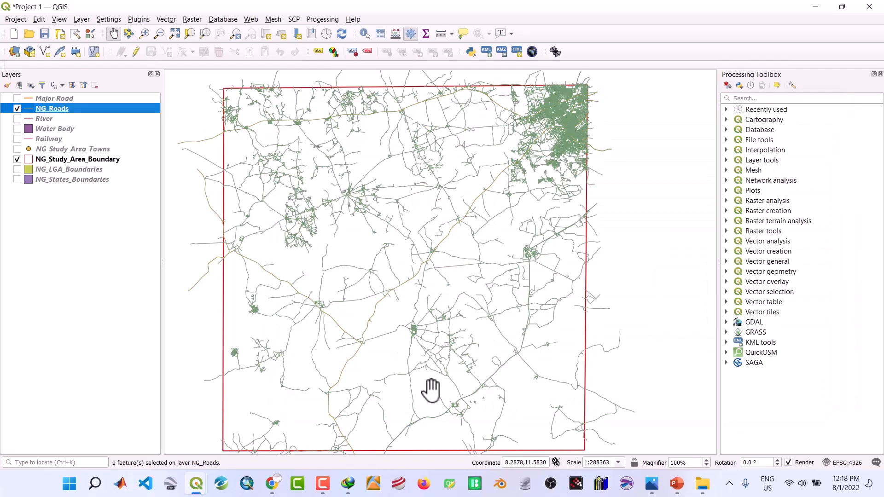
Step: Bring back the NG_Roads attribute table and look through the road classes in the fclass column
mouse_move(200, 494)
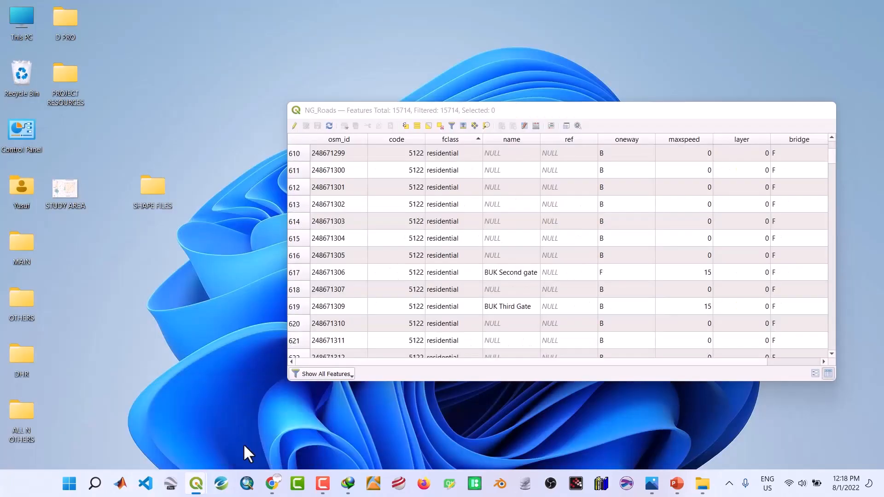
click(243, 443)
drag(522, 108, 410, 98)
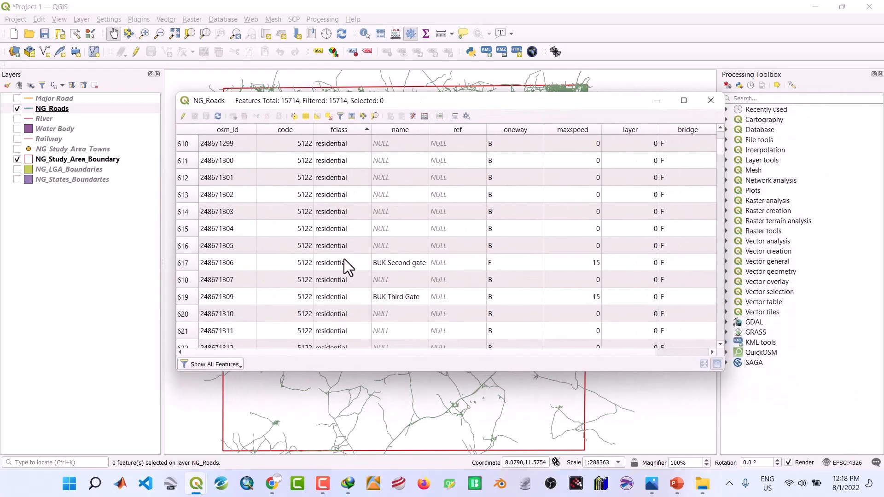
scroll(338, 272, up, 15)
scroll(338, 272, up, 20)
scroll(338, 273, up, 12)
scroll(338, 272, down, 20)
scroll(338, 272, down, 20)
scroll(338, 272, up, 3)
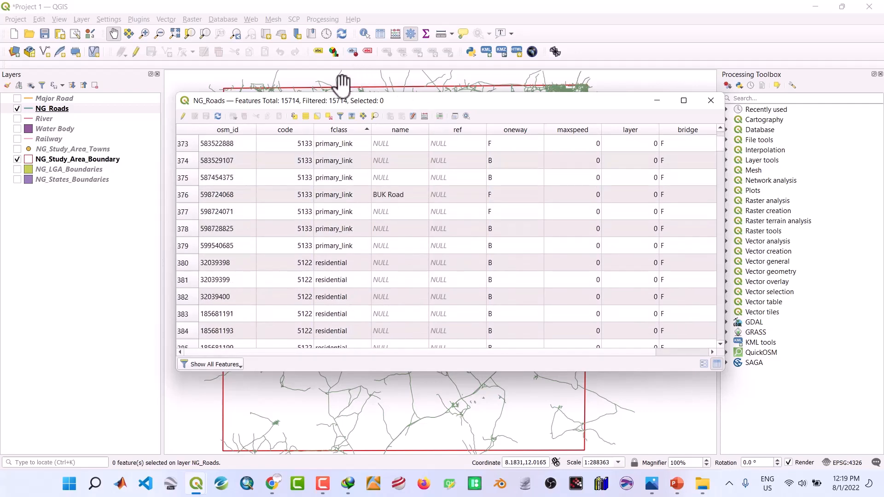
Step: Start a select-by-expression query on NG_Roads with "fclass" IN ( and list all unique fclass values
click(294, 117)
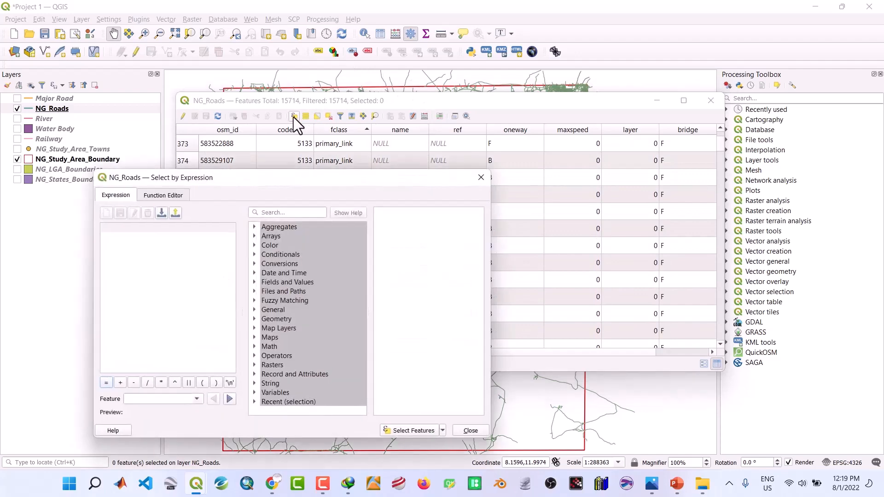
click(255, 281)
double_click(290, 321)
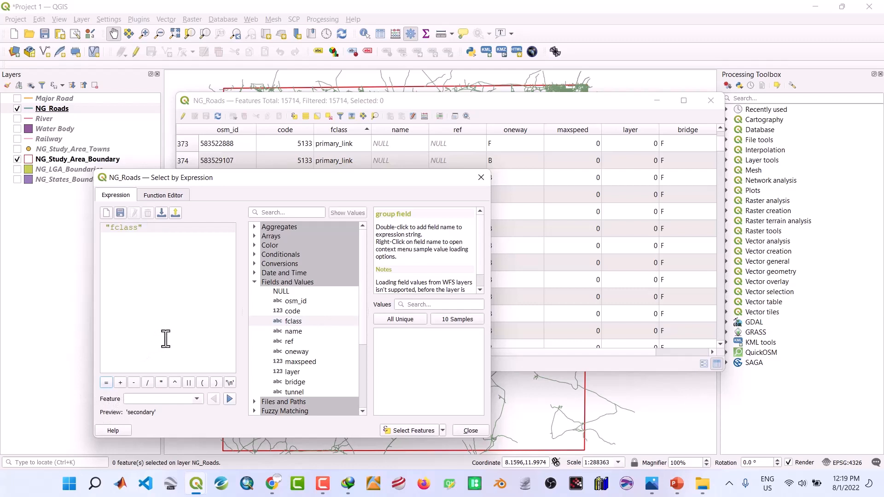
text(IN )
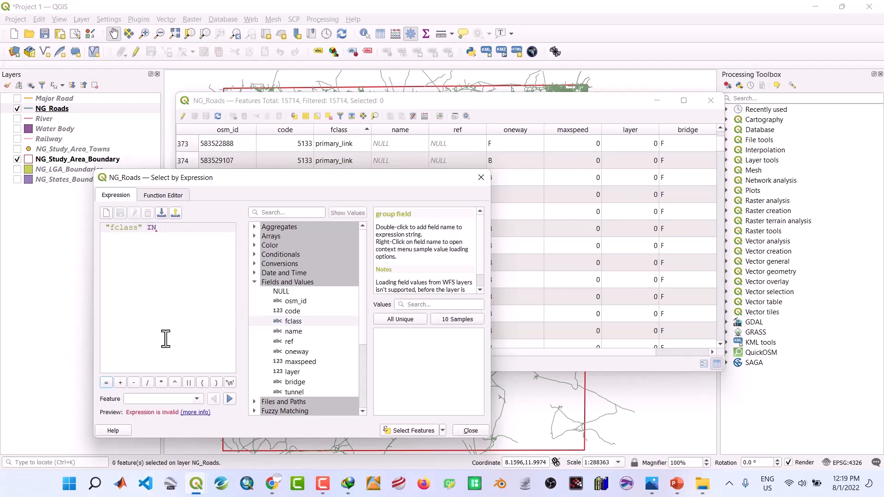
text(()
click(393, 321)
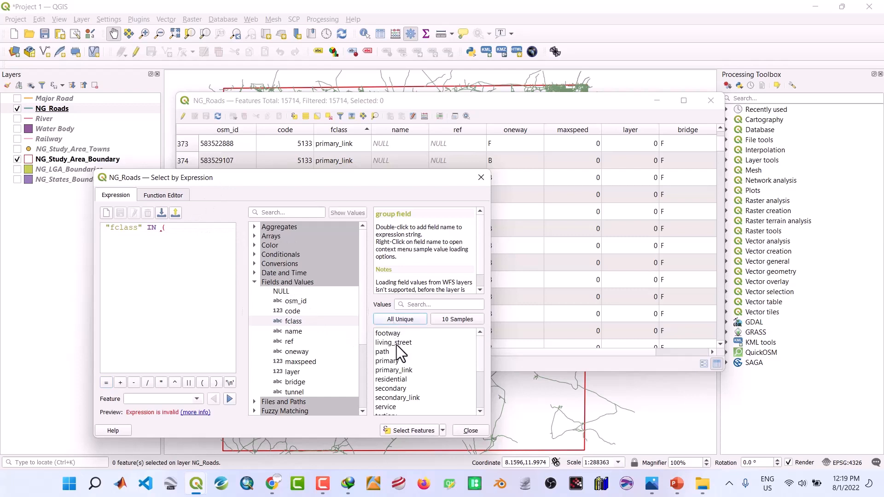
Step: Complete the expression's value list with 'secondary' , 'tertiary' and close the bracket
double_click(394, 389)
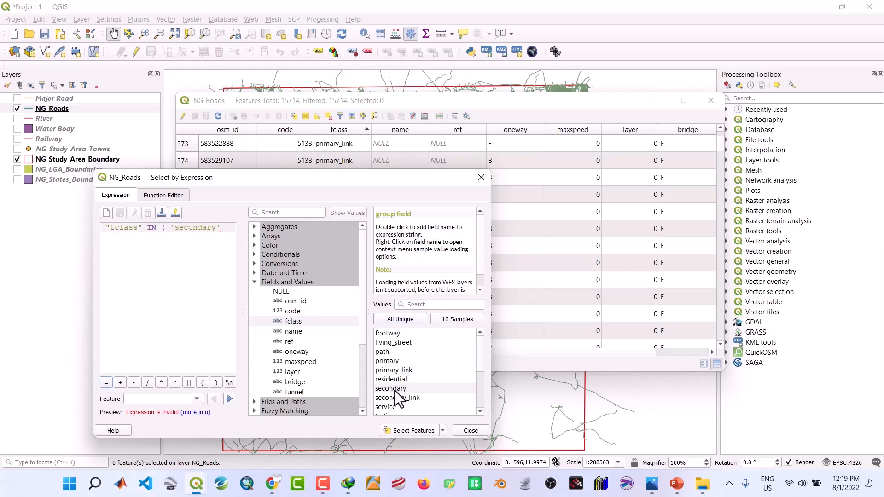
click(480, 411)
click(480, 411)
click(480, 410)
click(480, 411)
click(480, 410)
double_click(386, 371)
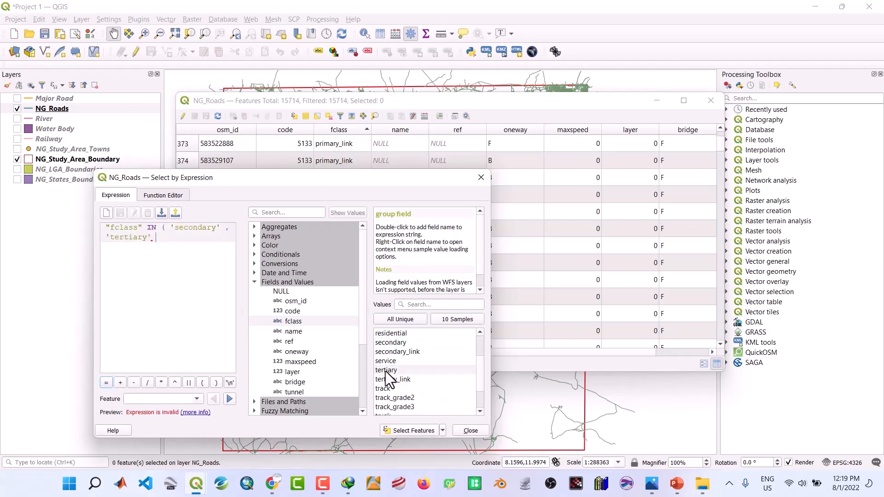
text())
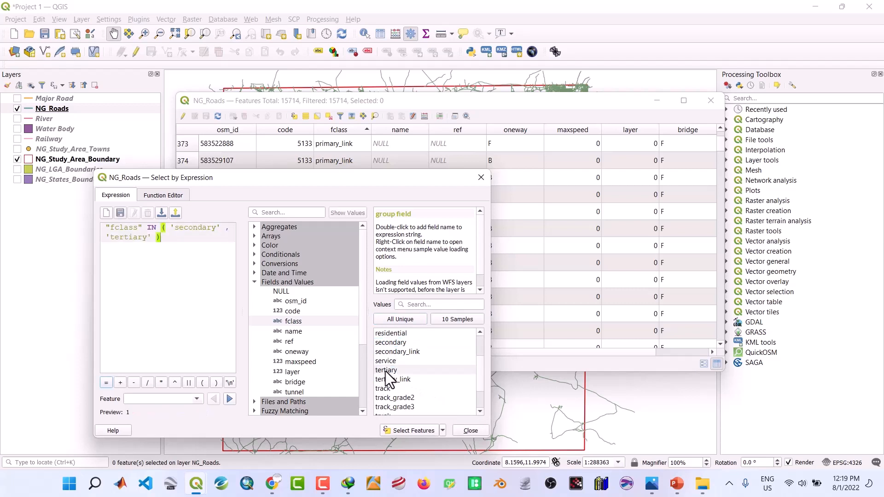
Step: Select the NG_Roads features matching the expression, close the query and minimise the attribute table to reveal the map
click(414, 432)
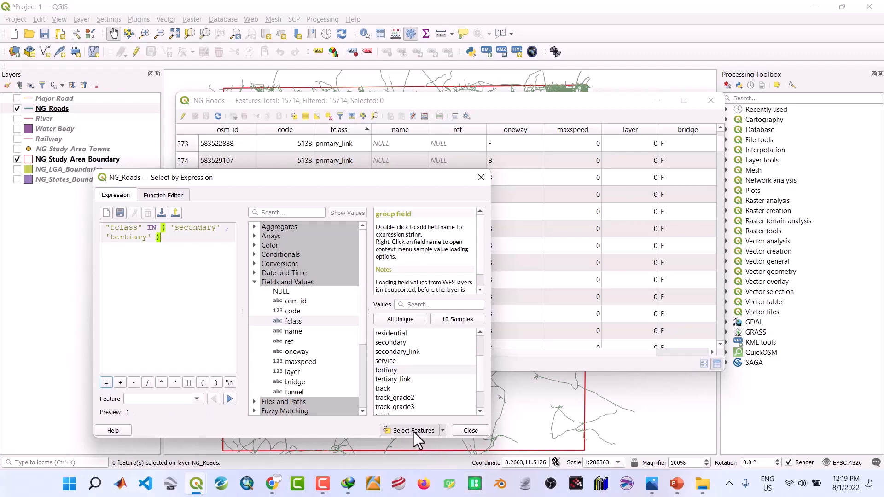
click(471, 431)
click(656, 101)
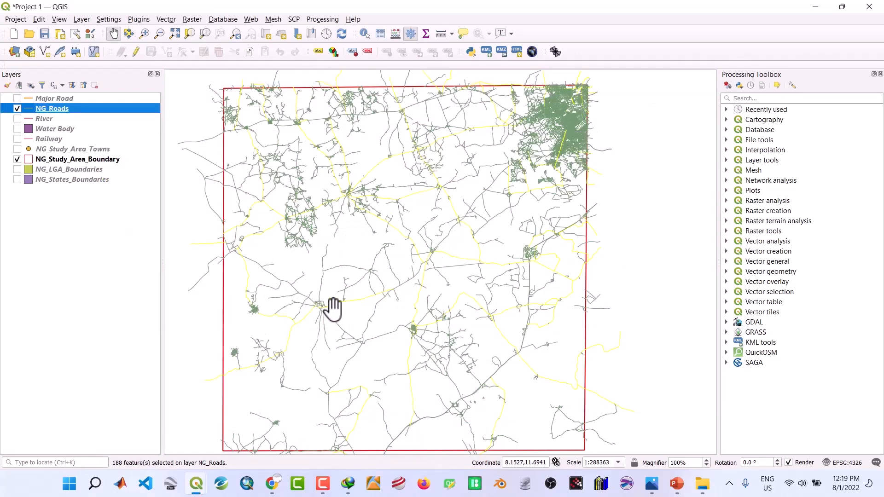
Step: Export only the selected NG_Roads features as an ESRI Shapefile named Minor Road in the NEW SHAPEFILES folder, adding it to the map
right_click(54, 109)
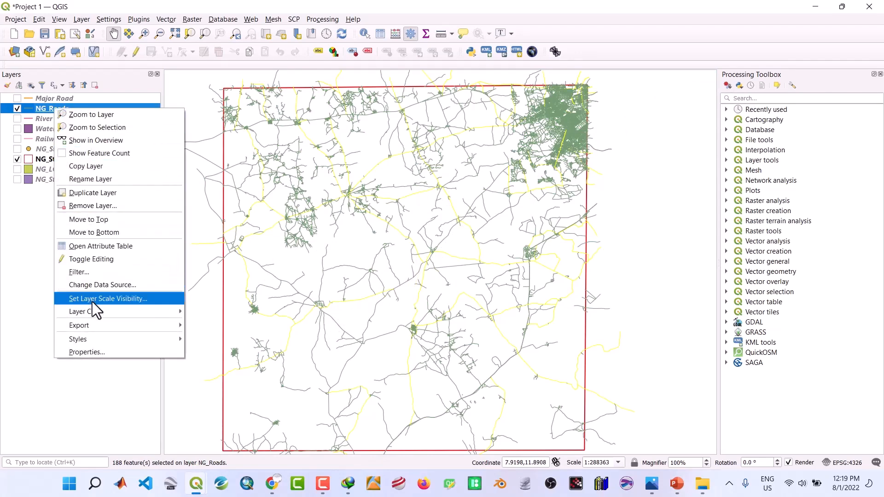
mouse_move(98, 325)
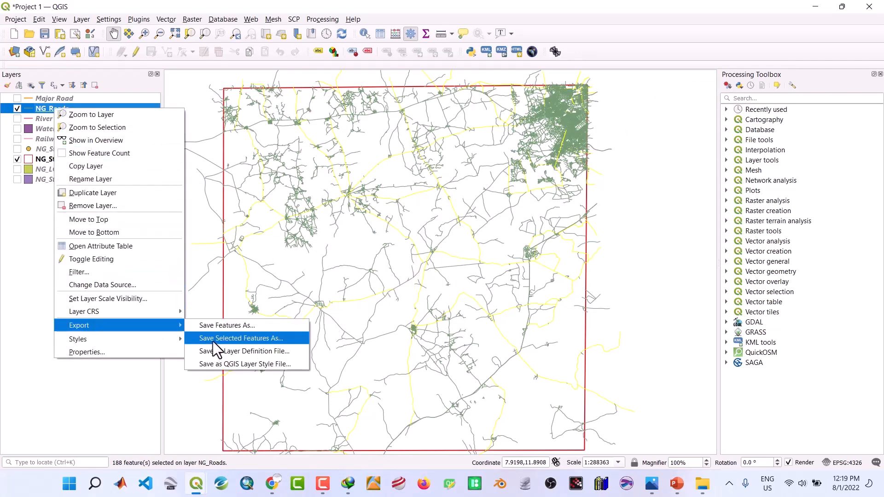
click(213, 342)
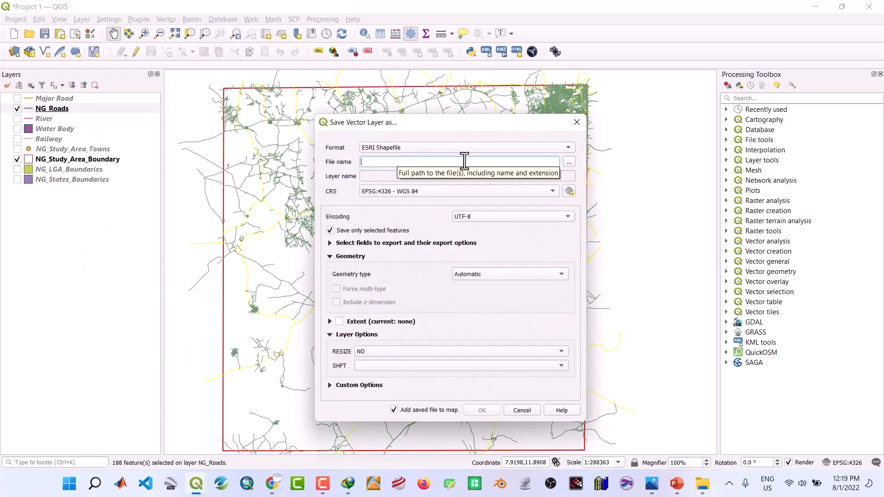
click(570, 162)
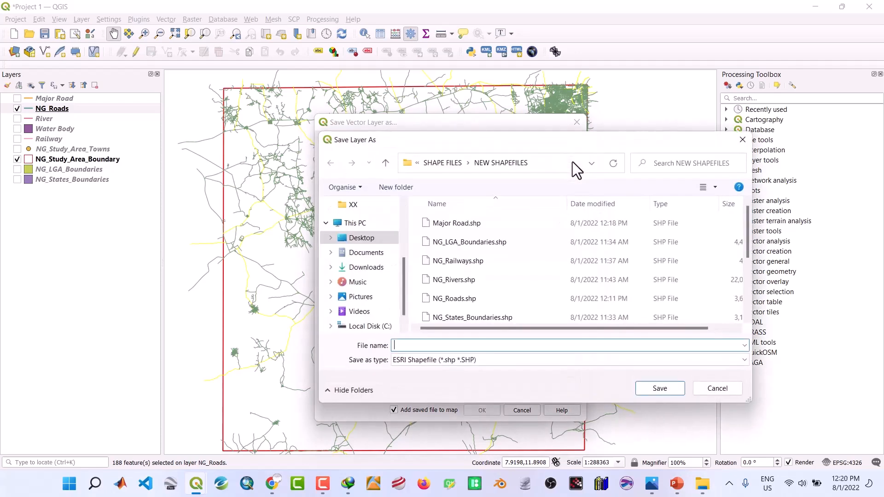
text(M)
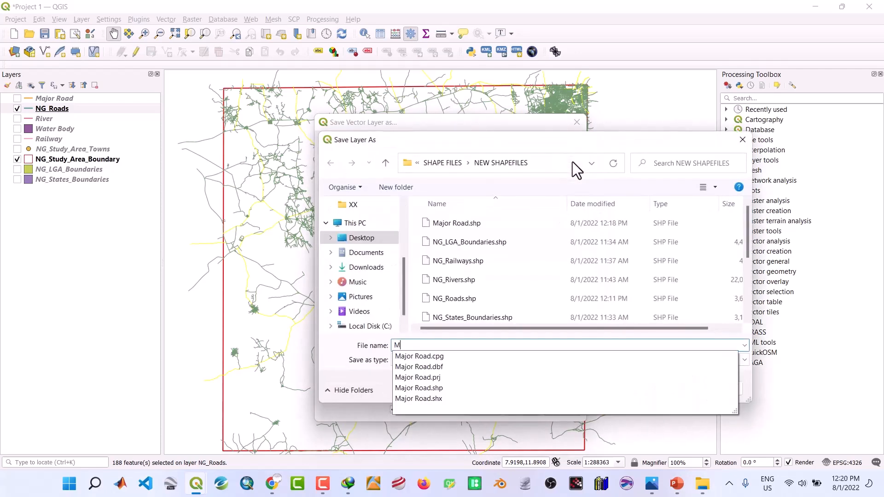
text(ino)
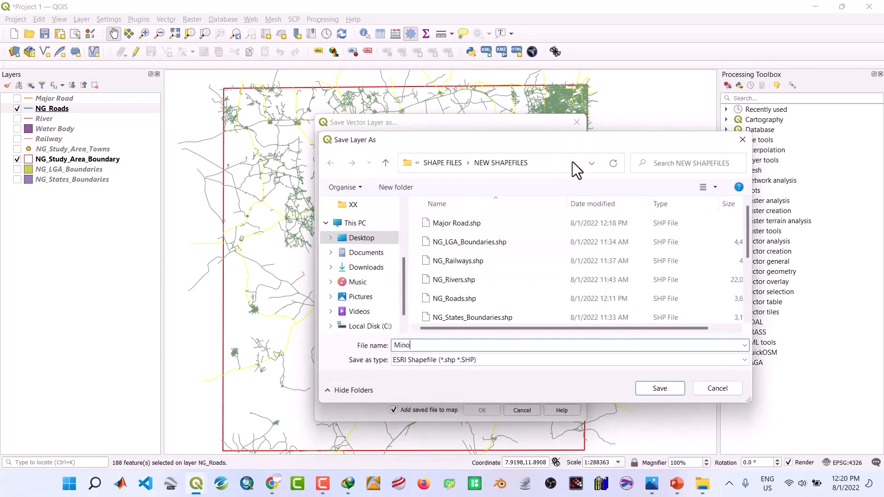
text(r Road)
click(658, 391)
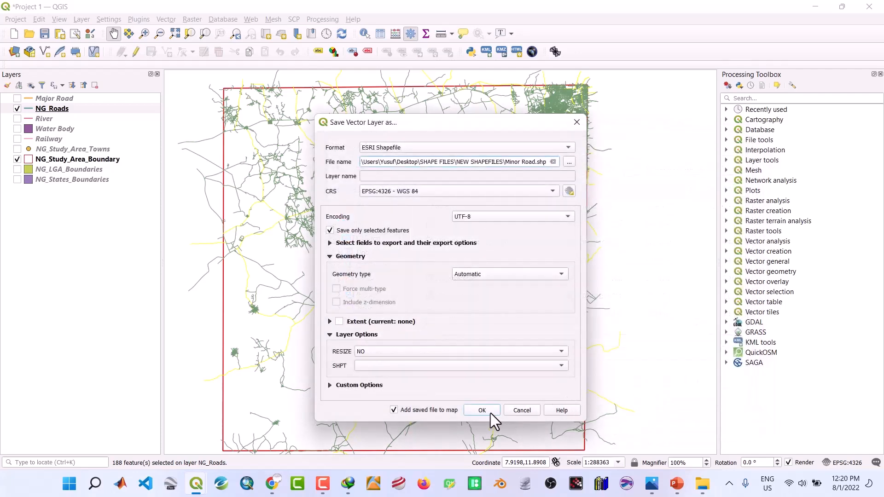
click(491, 413)
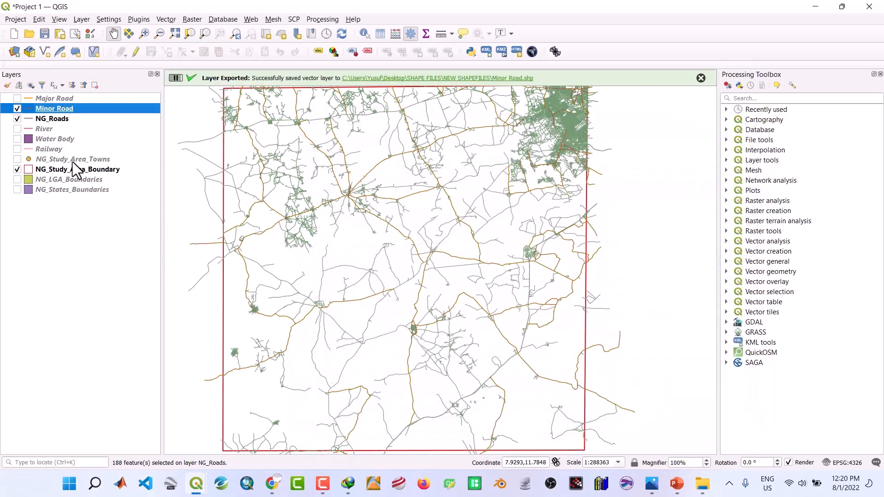
Step: Check the Minor Road layer with NG_Roads hidden, and remove the NG_Roads layer from the project
click(17, 119)
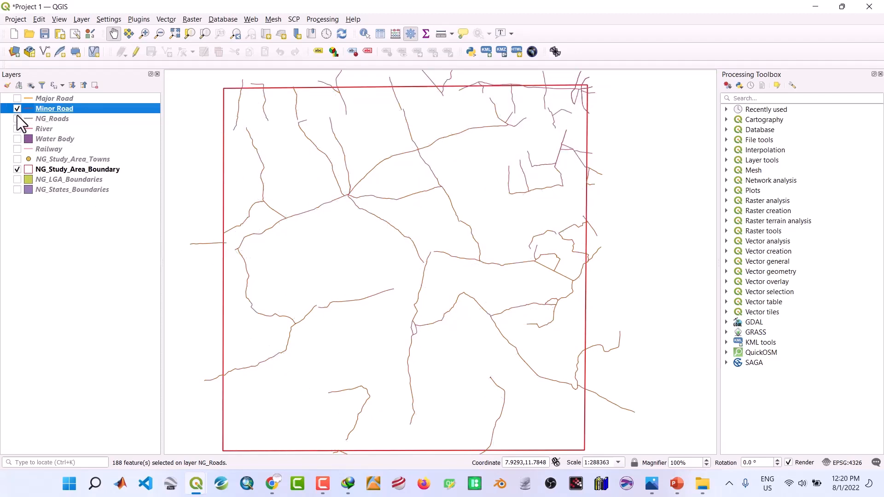
click(17, 119)
right_click(45, 118)
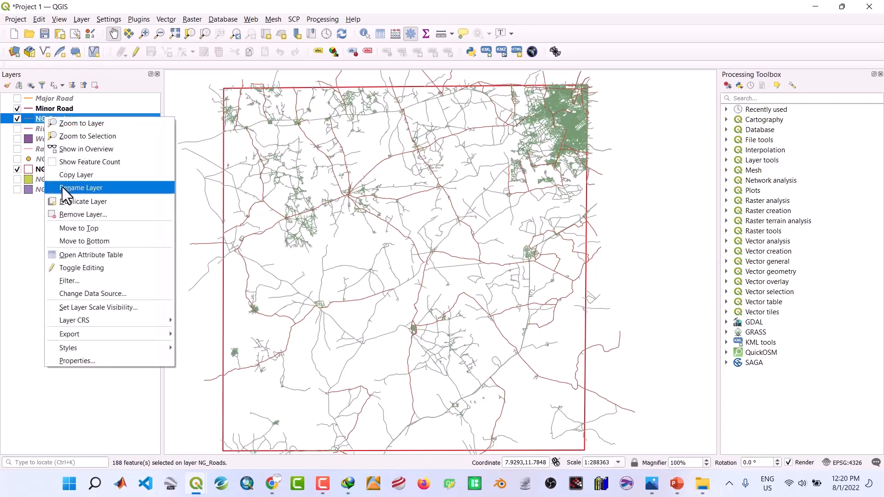
click(72, 214)
click(437, 252)
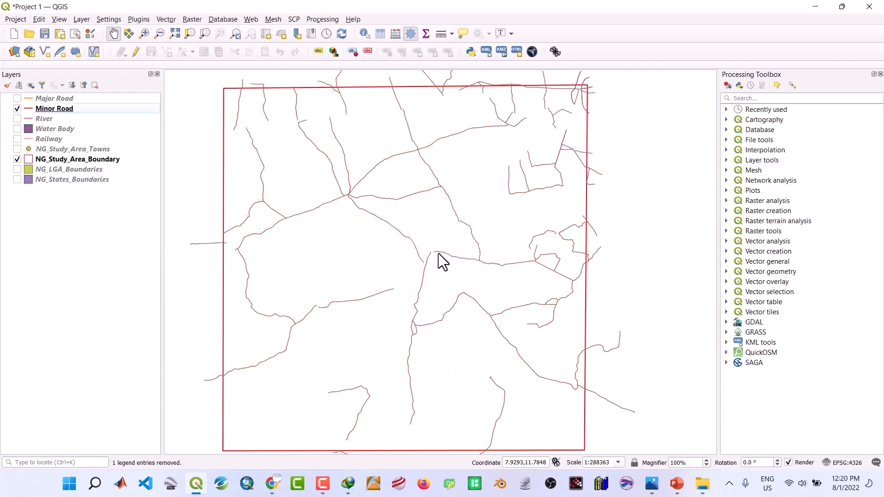
Step: Show the Major Road and Minor Road layers together over the study area boundary
click(17, 108)
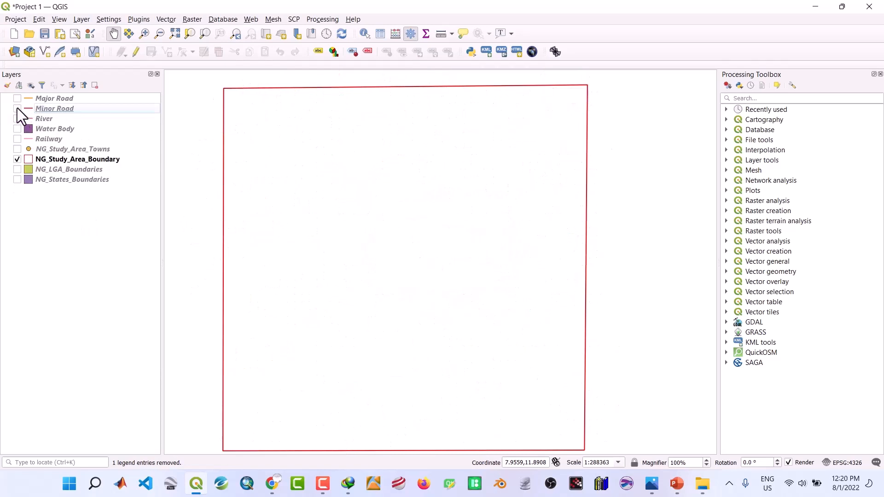
click(17, 98)
click(17, 109)
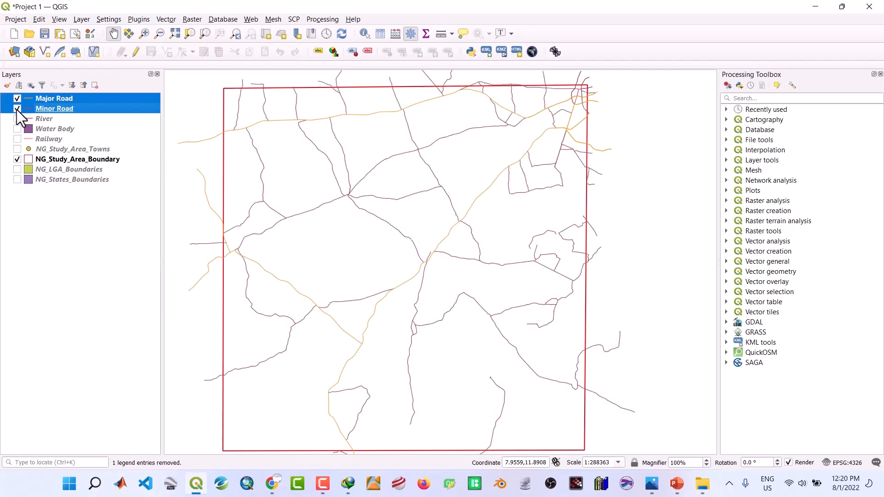
Step: Hide the Major Road and Minor Road layers on the map
click(17, 109)
click(17, 99)
click(17, 109)
click(17, 109)
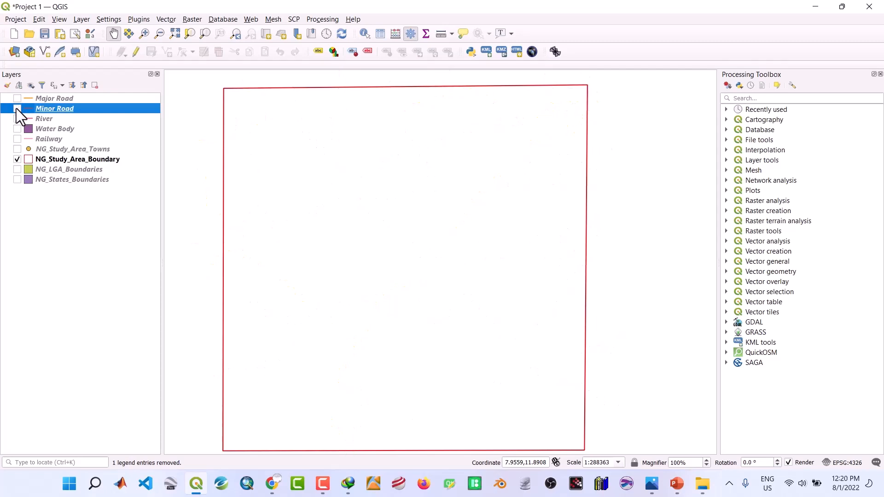
Step: Preview the River, Water Body, Railway, NG_Study_Area_Towns and NG_Study_Area_Boundary layers by switching the visibility of each one in turn
click(17, 119)
click(16, 119)
click(18, 131)
click(19, 130)
click(18, 139)
click(17, 139)
click(19, 151)
click(18, 150)
click(18, 161)
click(18, 161)
Step: Save the project
click(44, 34)
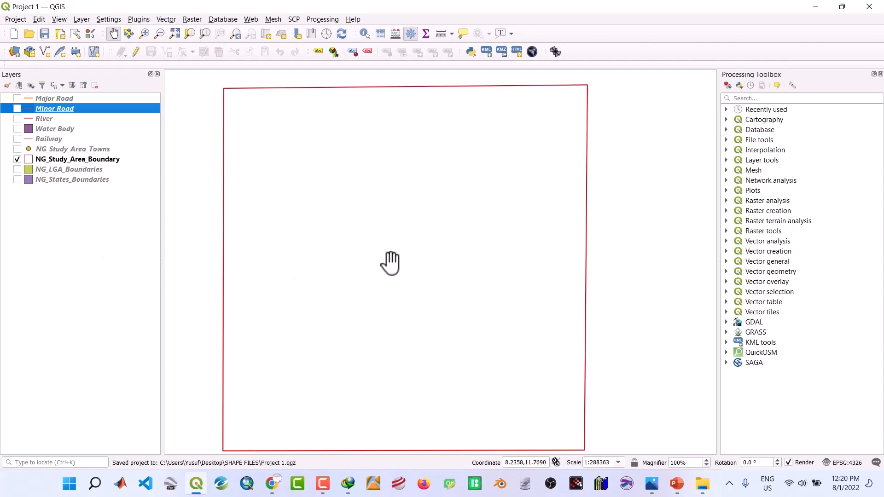
drag(301, 299, 314, 278)
Step: Give the NG_Study_Area_Boundary layer's simple fill a grey stroke, 0.86 mm wide, with the Dash Line style
click(51, 159)
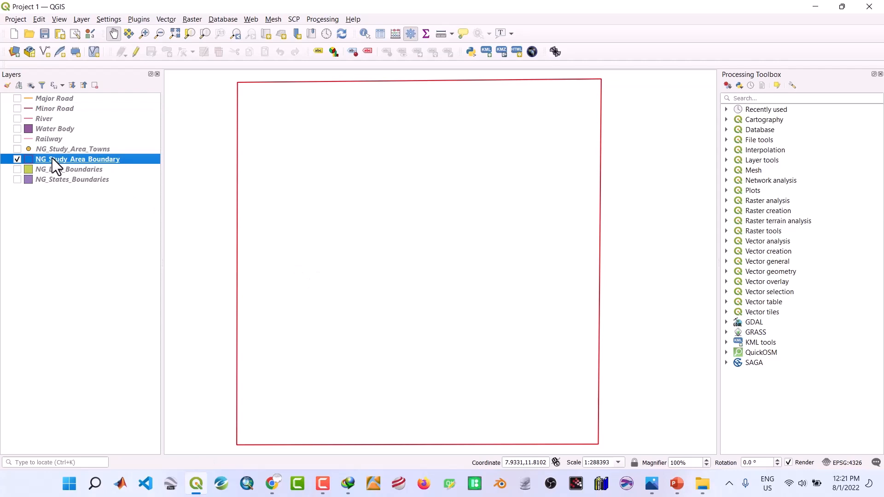
right_click(51, 158)
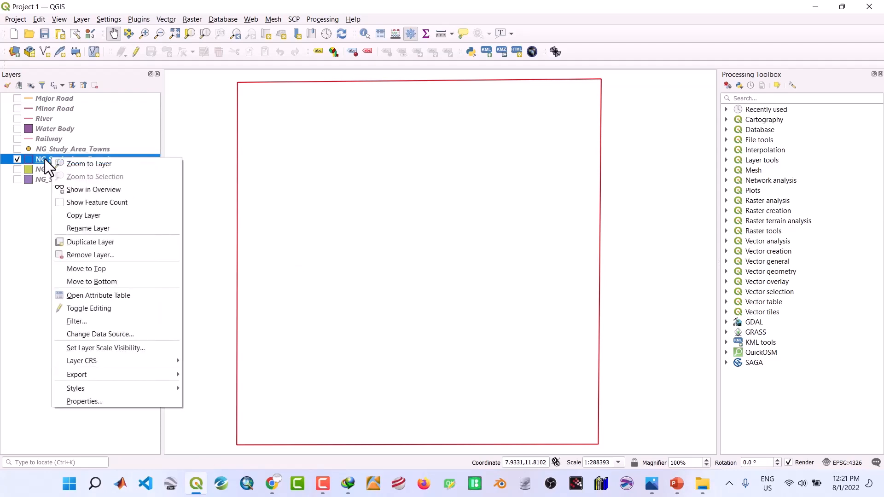
double_click(45, 158)
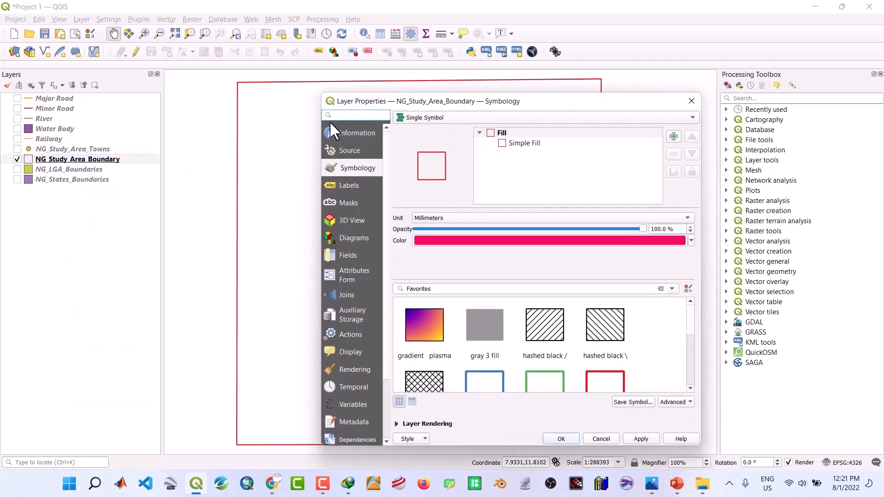
drag(490, 103, 408, 109)
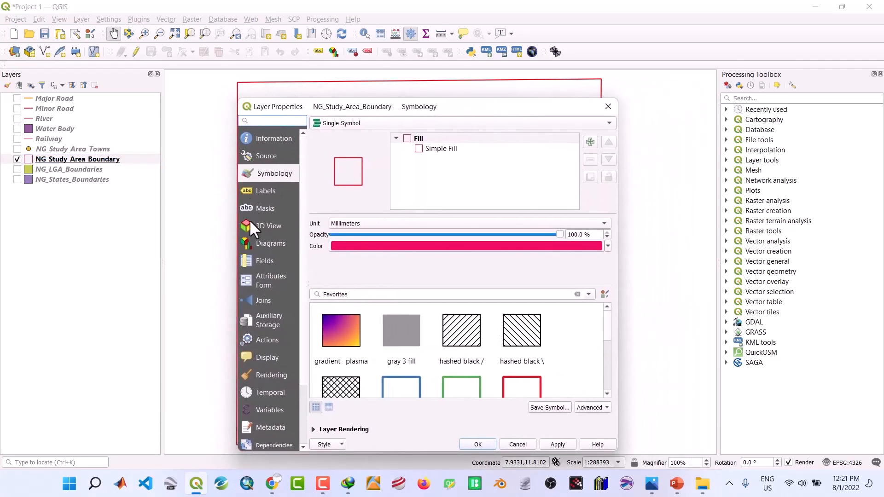
drag(461, 105, 474, 106)
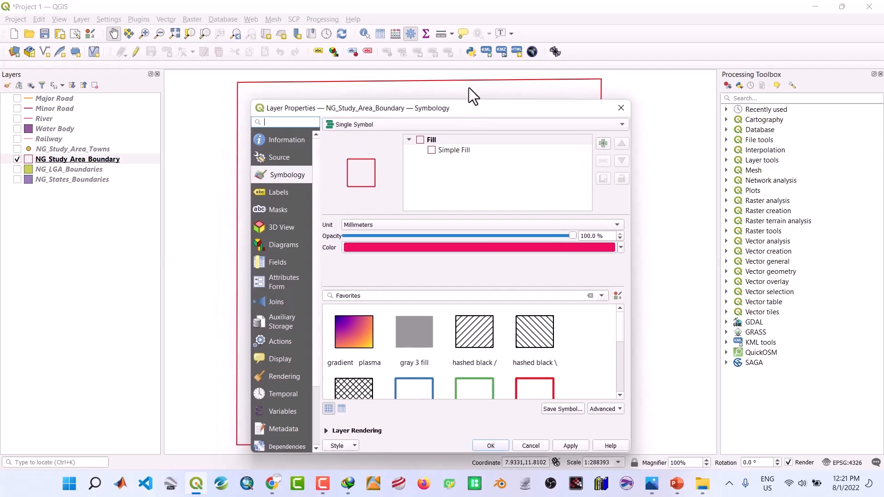
click(456, 149)
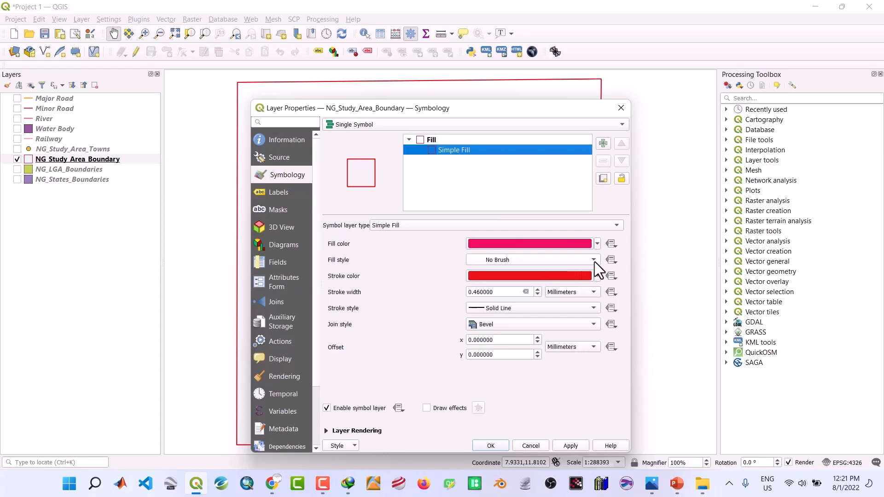
click(597, 277)
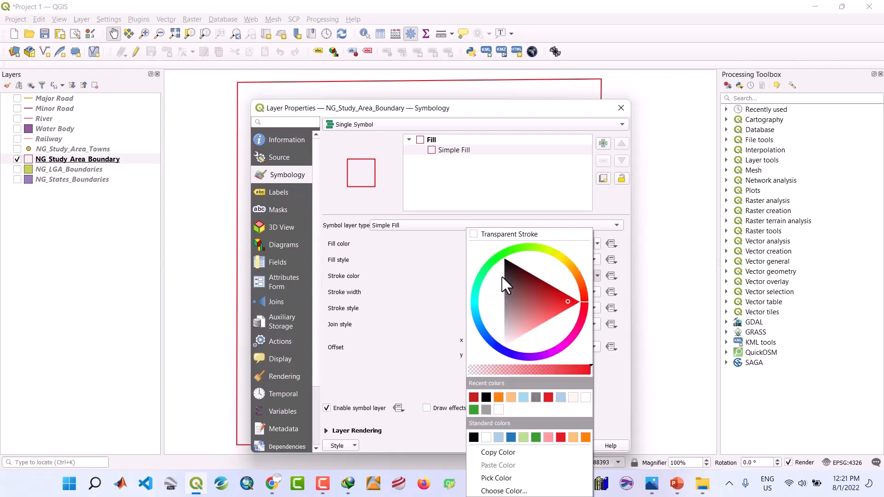
click(486, 410)
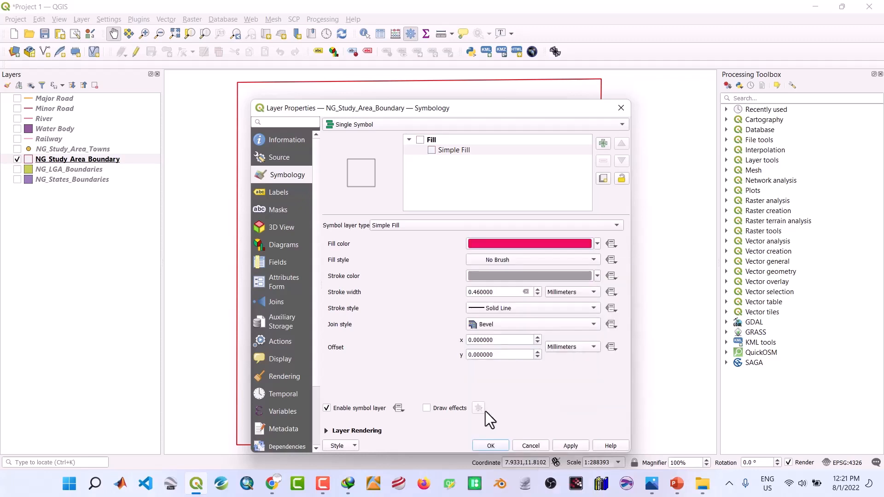
click(537, 289)
click(537, 289)
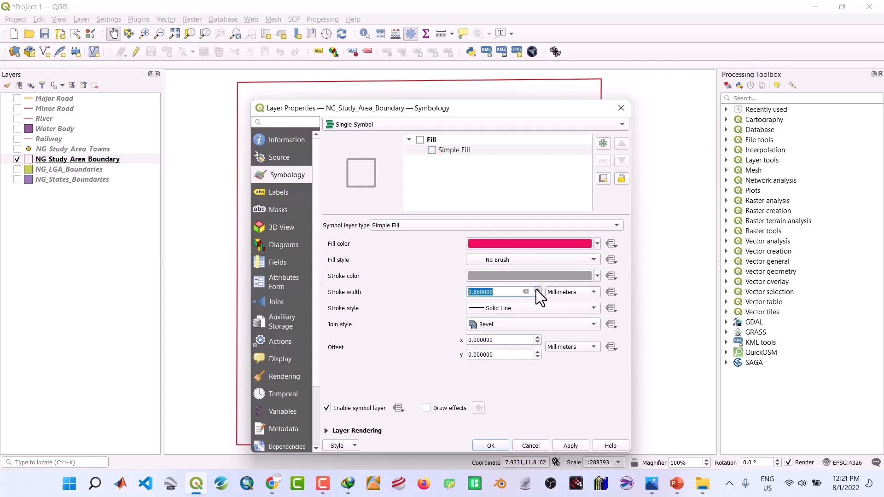
click(588, 308)
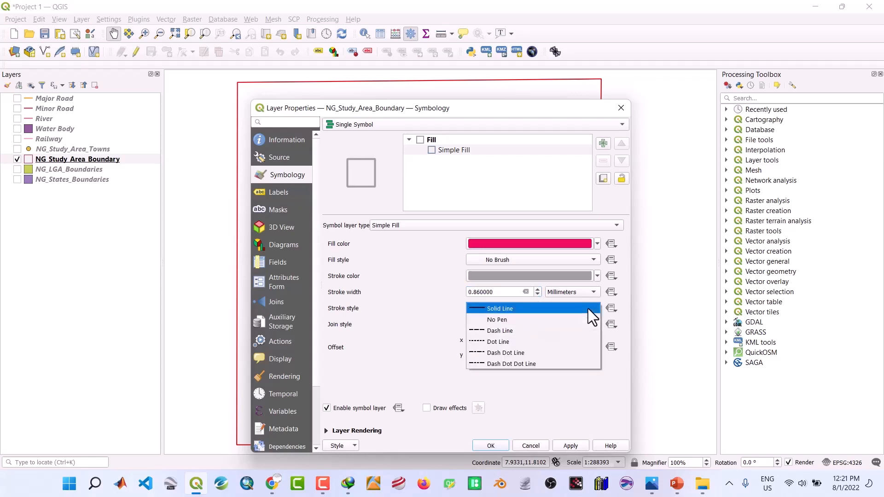
click(529, 330)
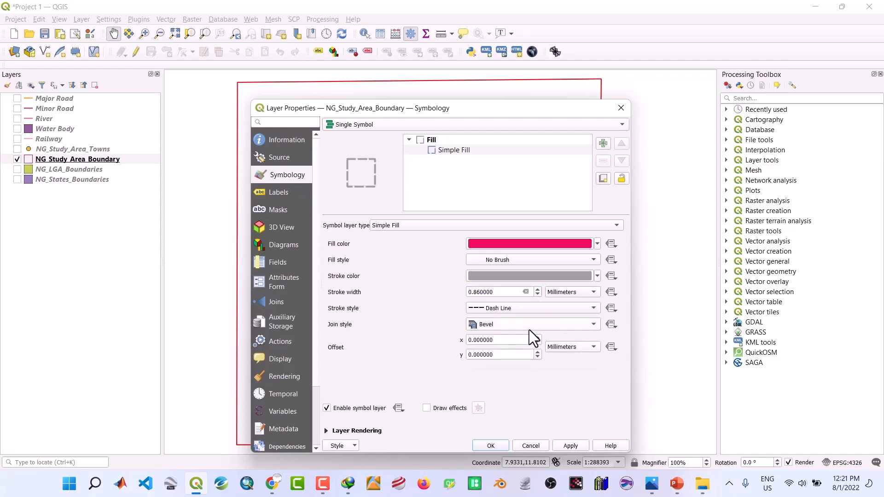
Step: Set the study area boundary's fill to colour #fff4de with the Solid style and apply the symbology
click(597, 244)
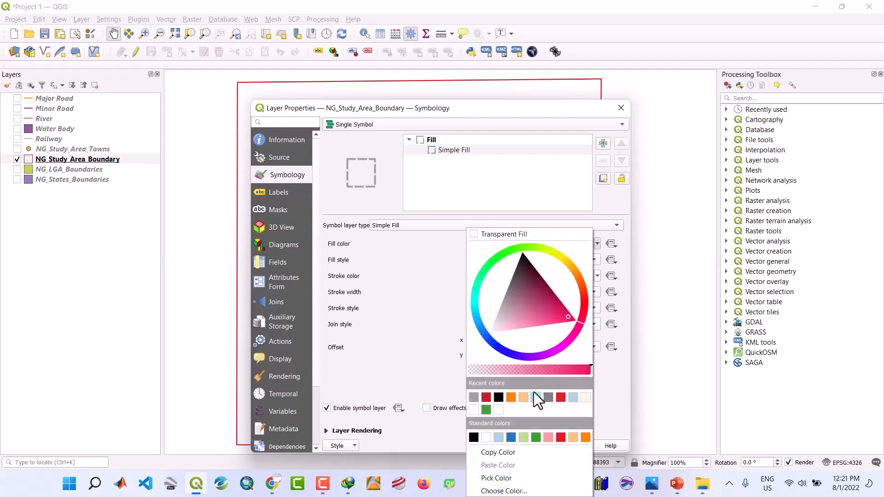
mouse_move(584, 395)
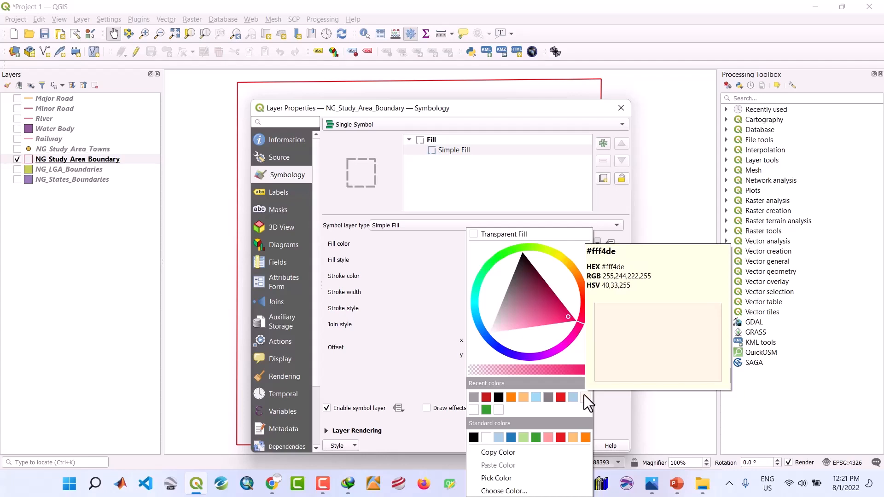
click(584, 395)
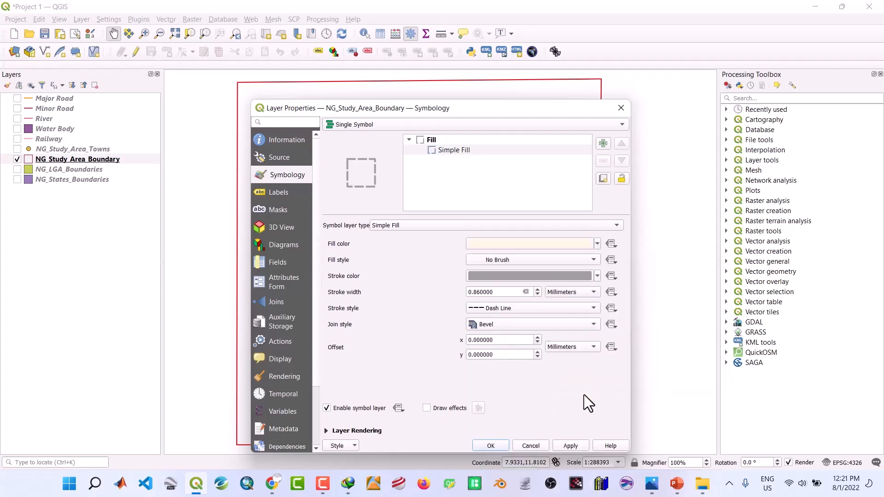
click(564, 446)
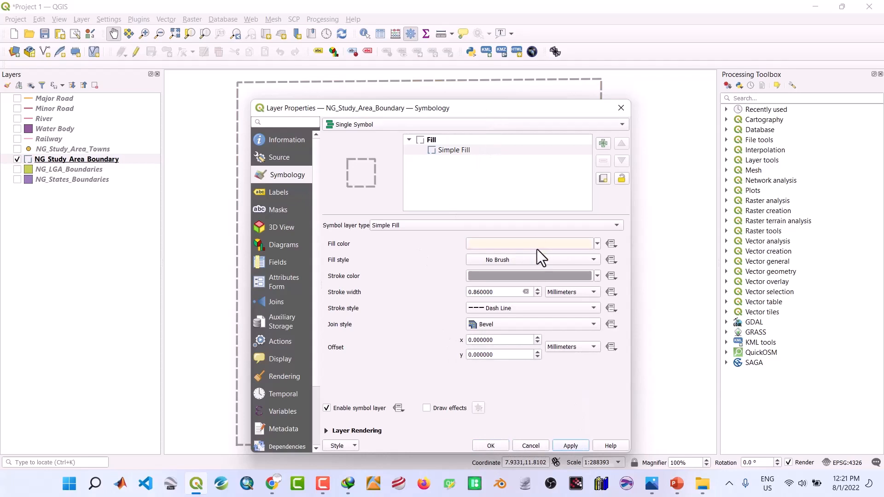
click(526, 261)
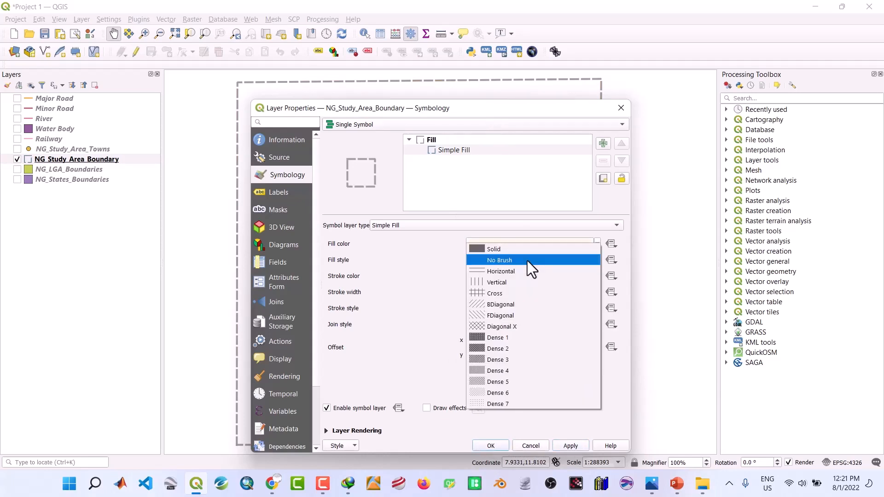
click(500, 251)
click(560, 443)
click(490, 445)
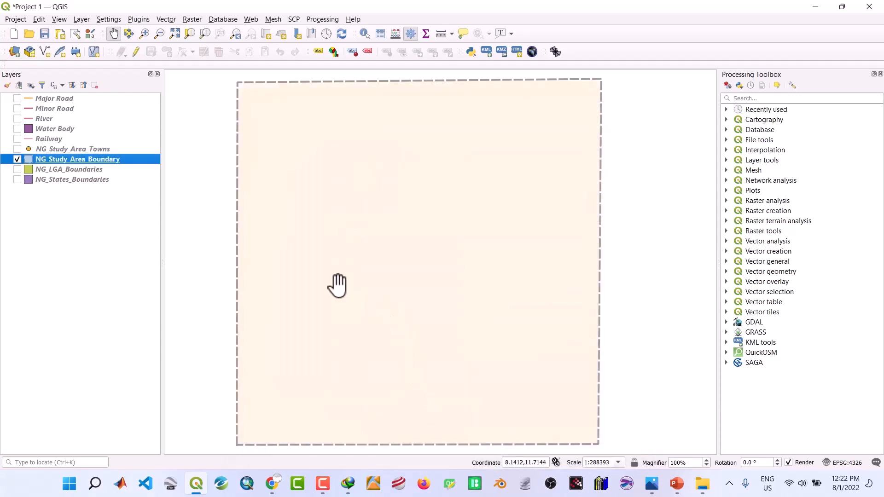
Step: Show the Railway layer and apply the topo railway symbol to it
click(18, 139)
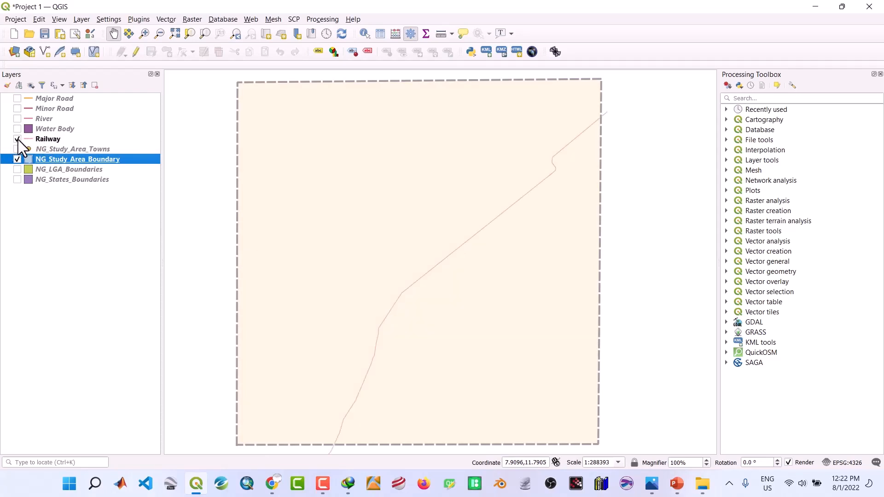
double_click(45, 141)
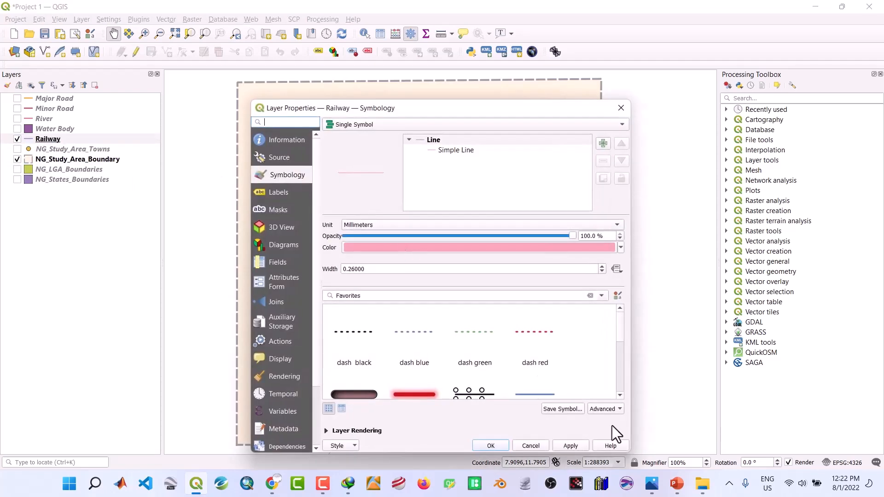
click(620, 395)
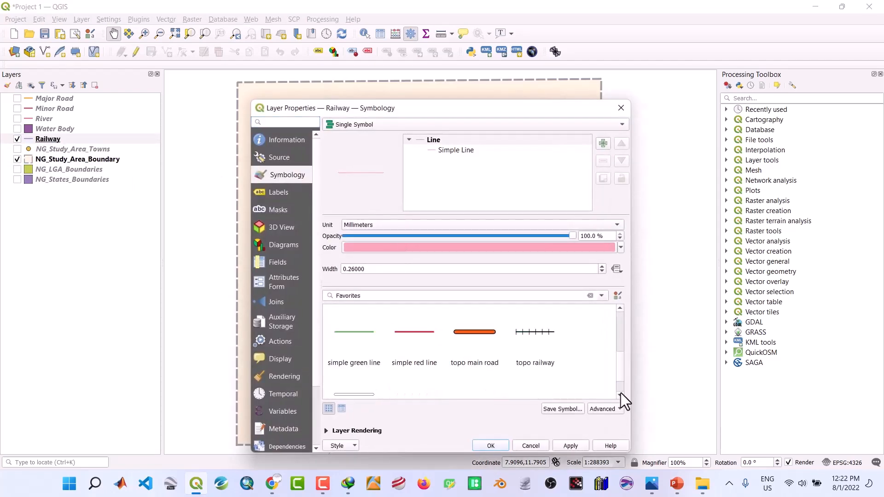
click(530, 340)
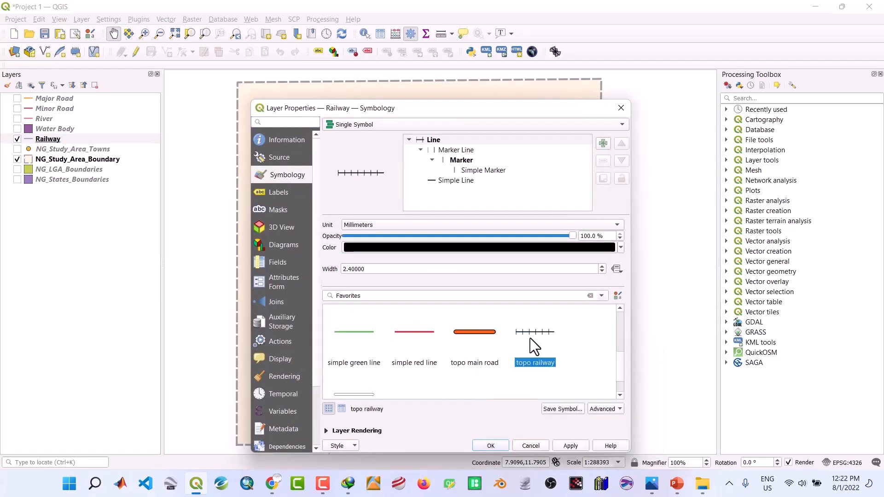
click(574, 446)
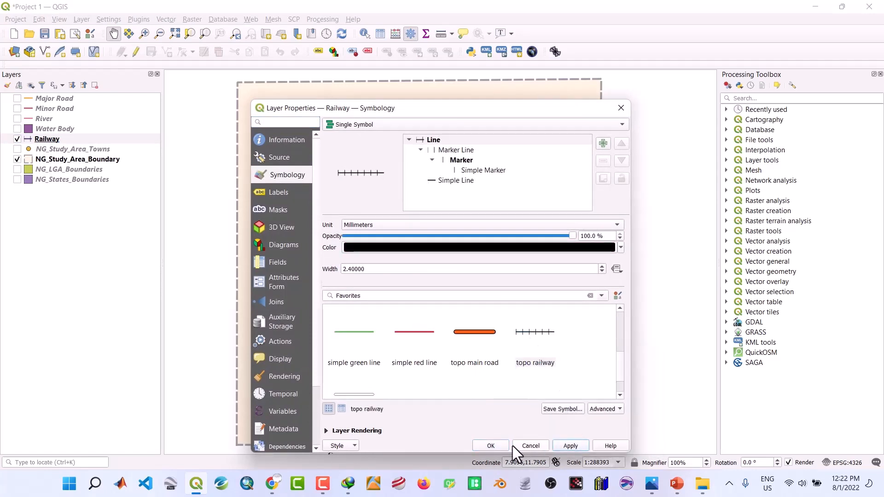
Step: Reduce the railway symbol's width to 2.0 mm and apply it
drag(446, 107, 474, 74)
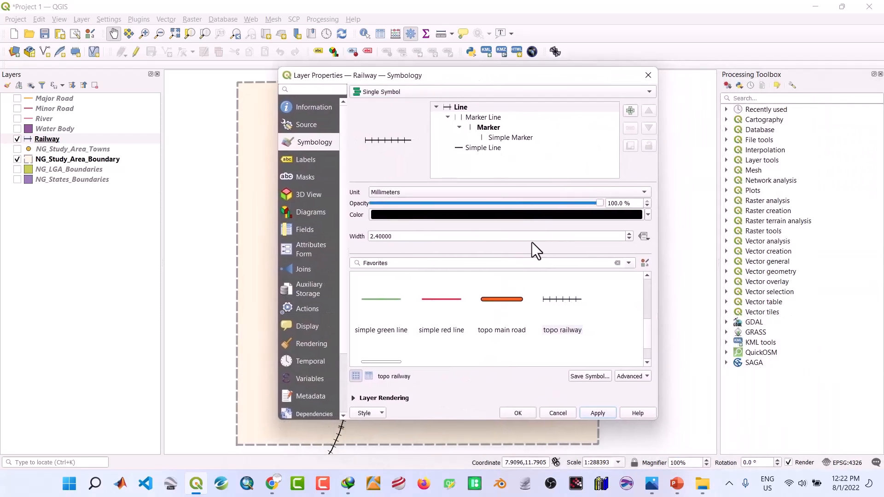
click(628, 239)
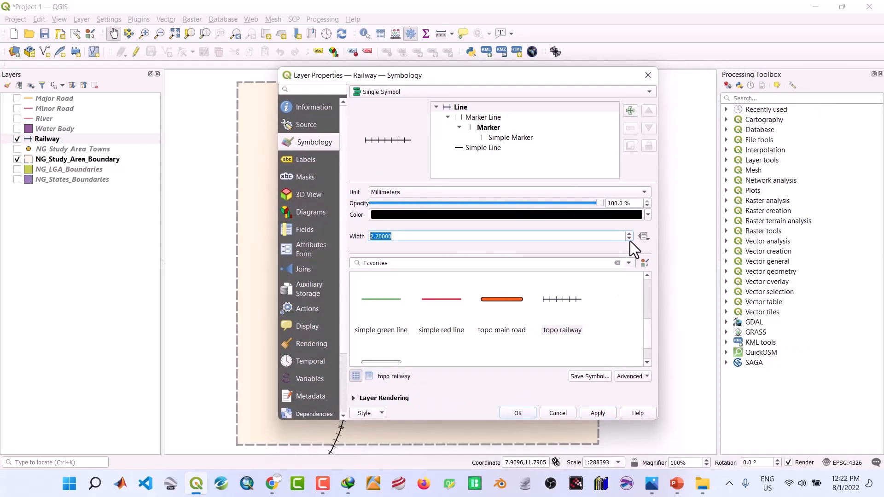
click(629, 239)
click(593, 412)
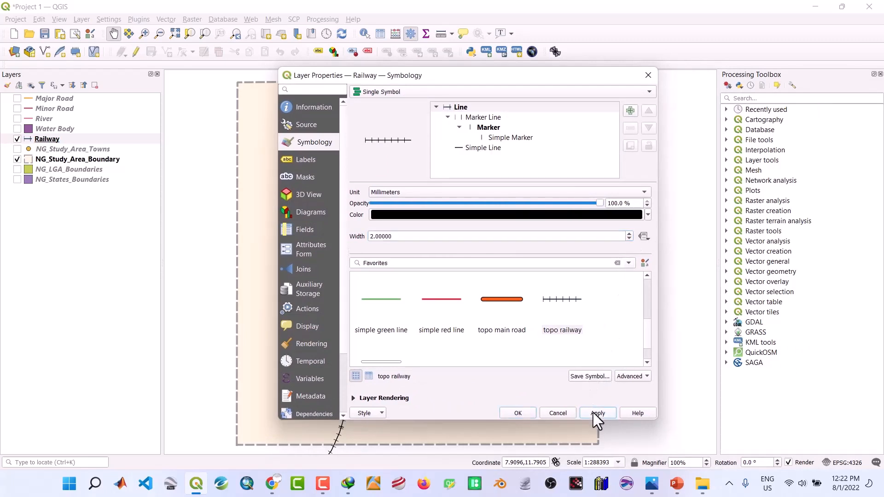
click(526, 413)
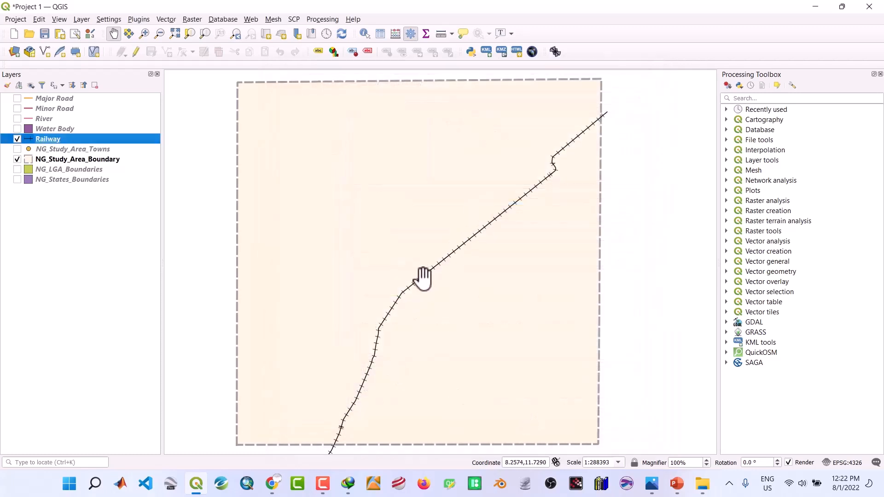
Step: Show the Water Body layer and give its simple fill a light blue fill colour and matching light blue stroke
click(17, 129)
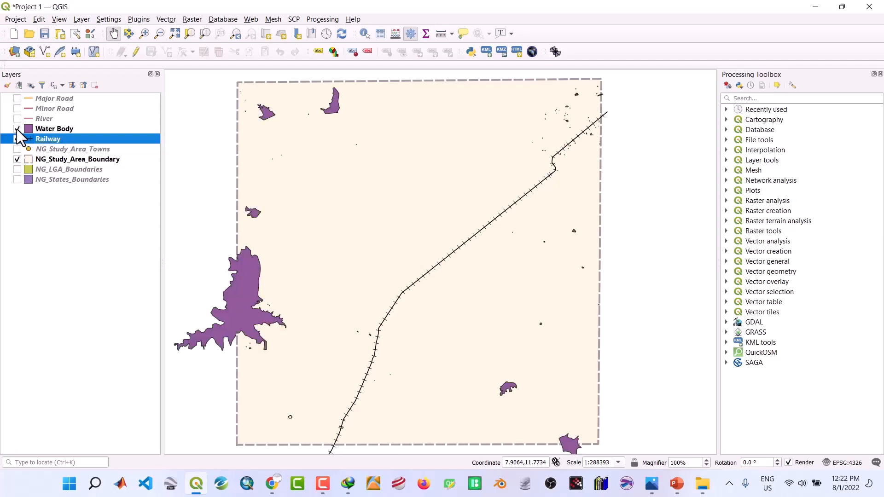
double_click(42, 128)
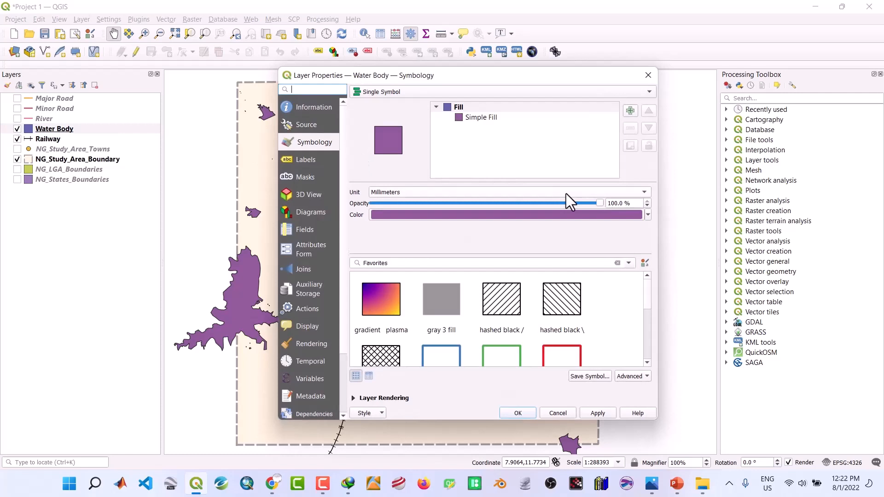
click(492, 120)
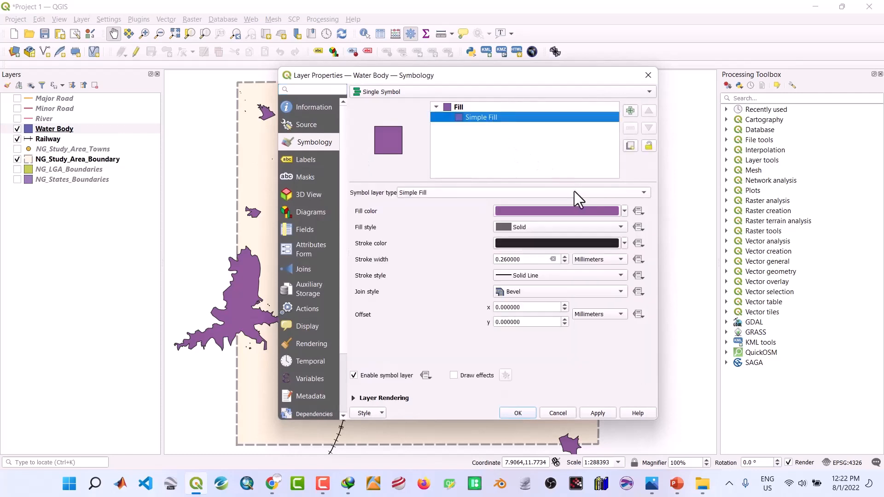
click(624, 211)
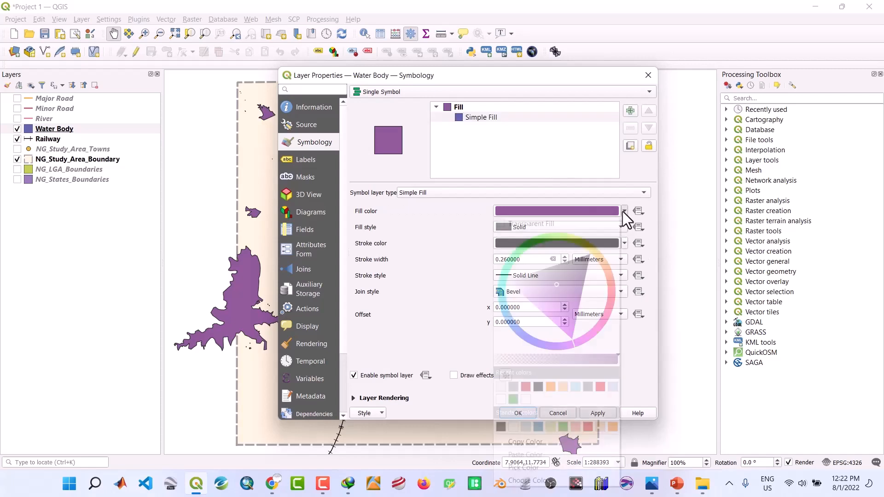
click(574, 387)
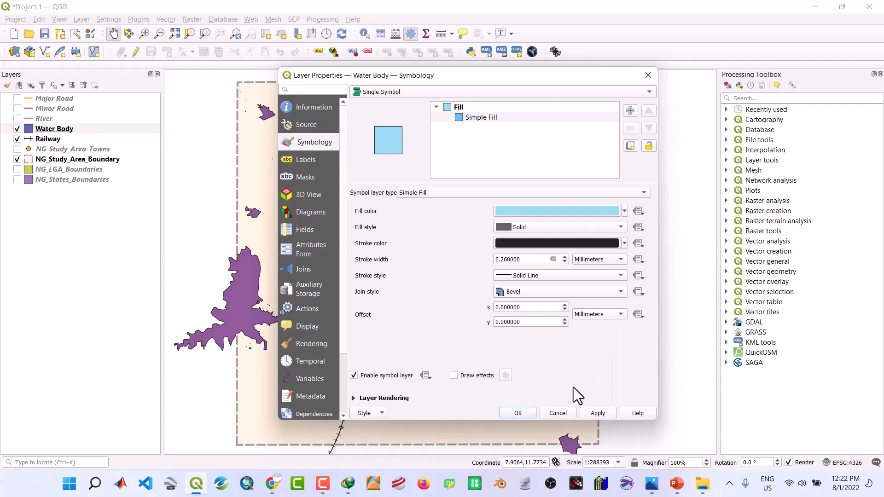
click(626, 243)
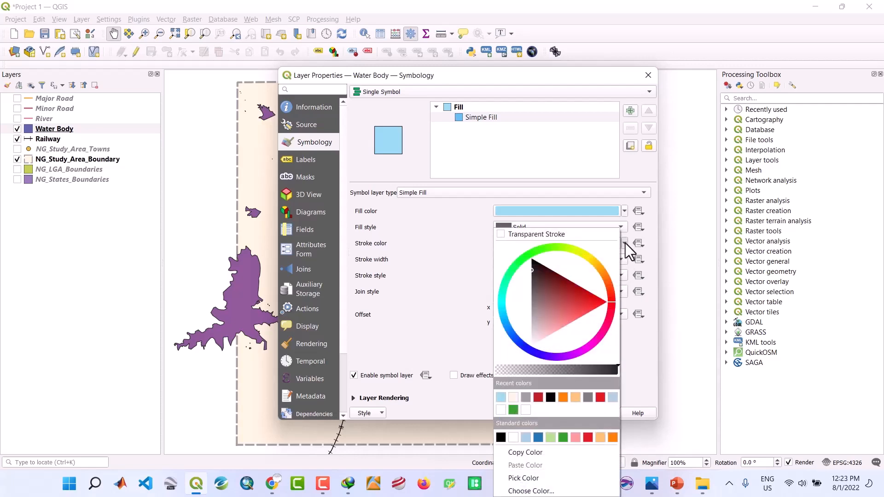
click(501, 397)
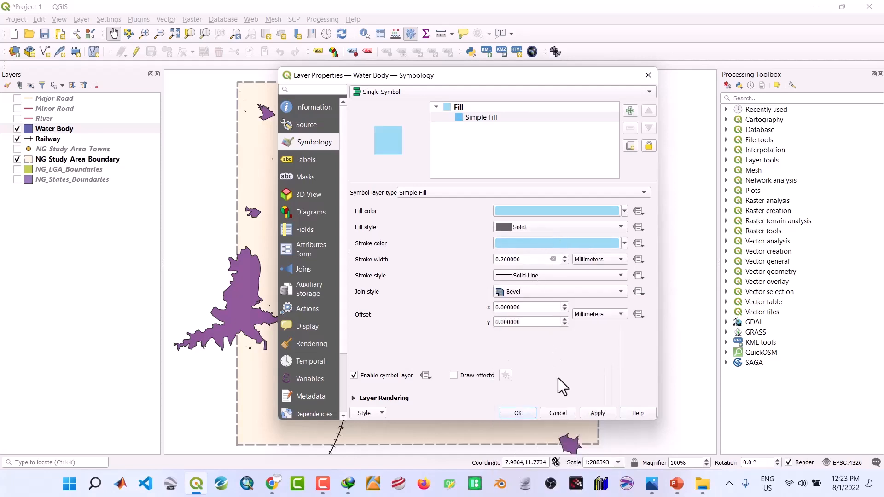
click(597, 413)
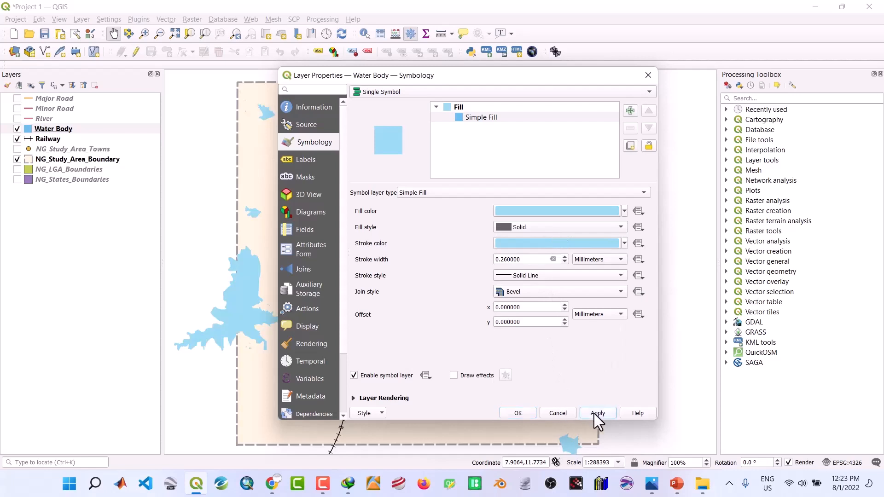
click(518, 413)
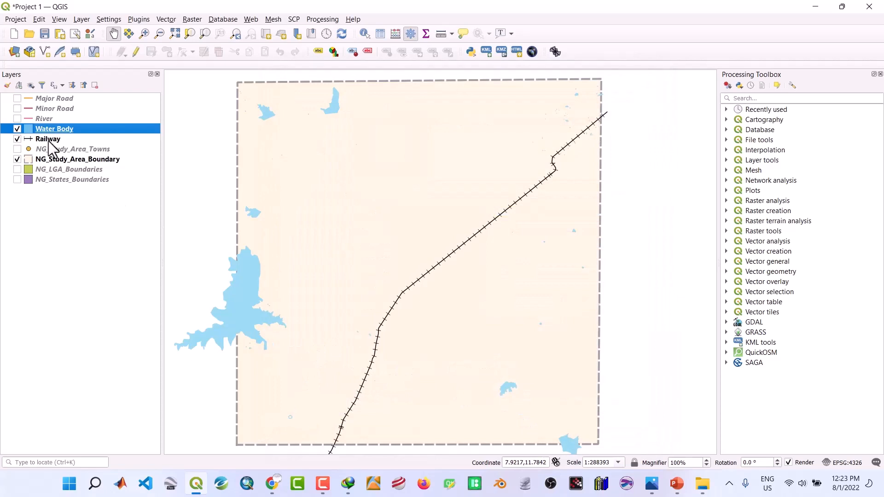
Step: Show the River layer and colour its simple line the same light blue as the water bodies
click(17, 118)
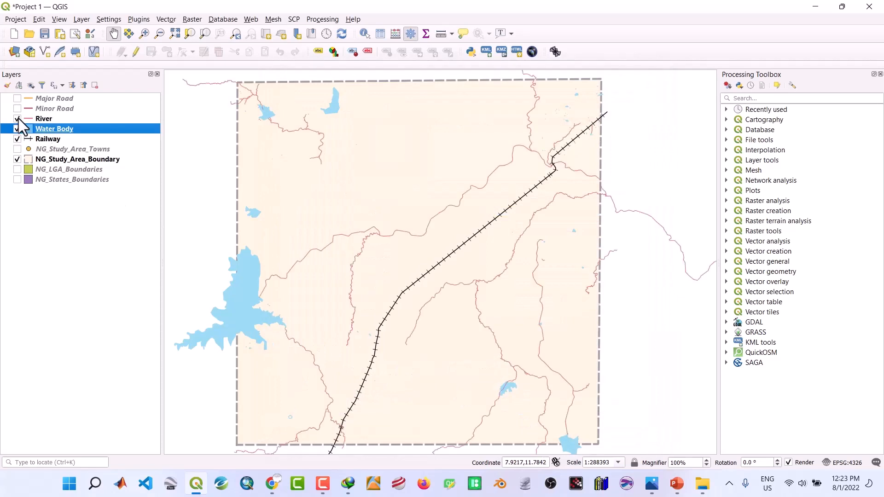
double_click(40, 119)
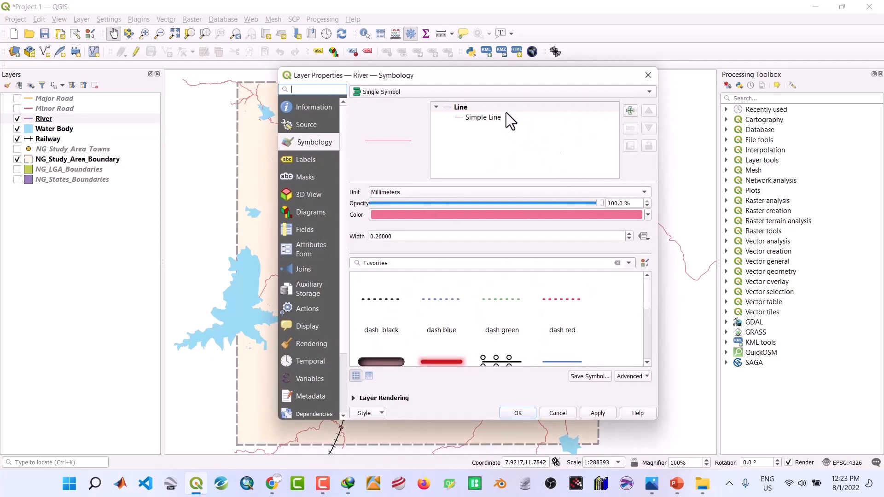
click(488, 118)
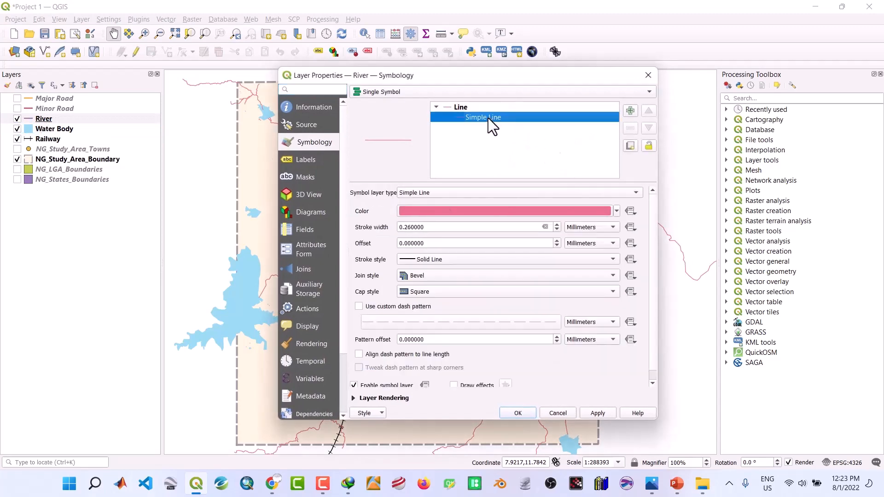
click(617, 212)
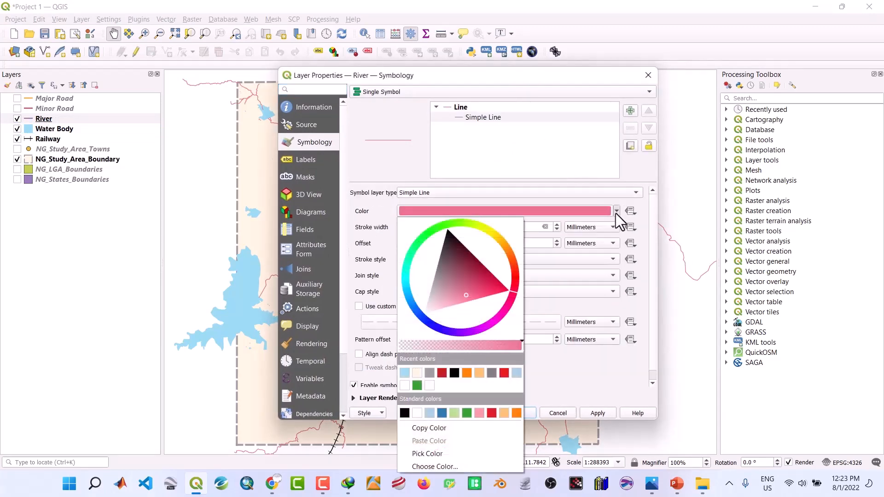
click(403, 374)
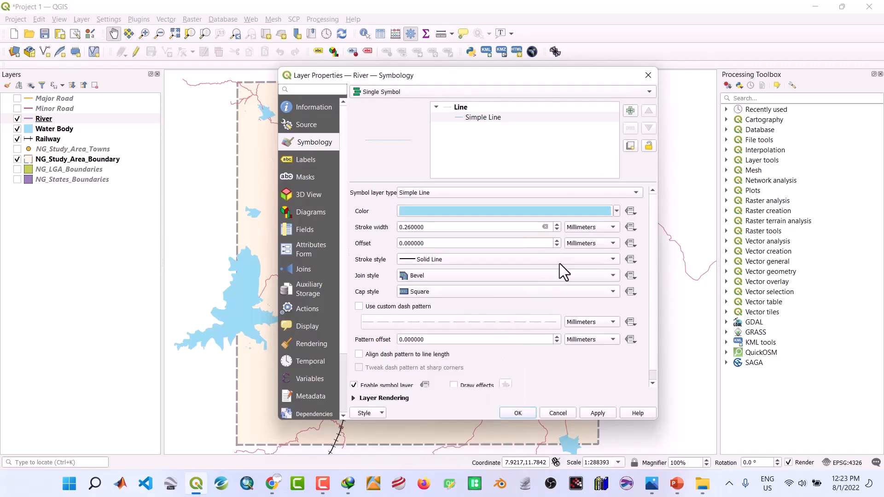
click(591, 413)
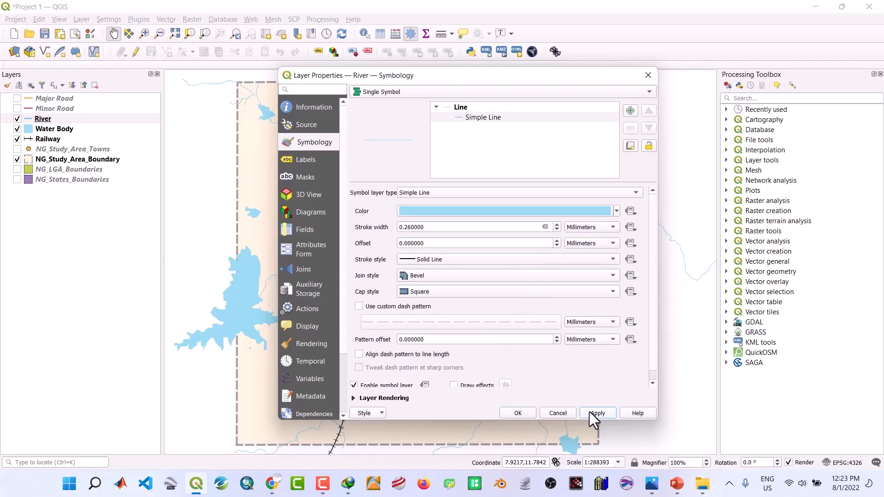
click(510, 412)
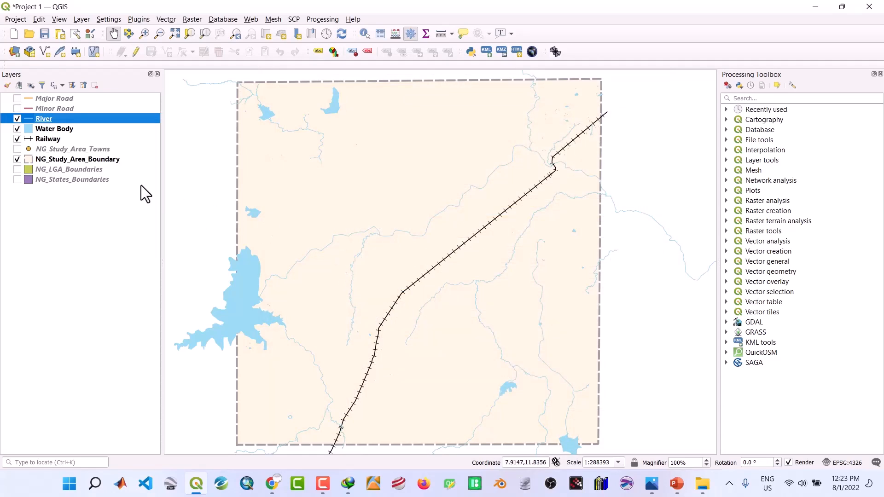
Step: Show the Major Road layer and style its simple line in red with a 0.46 mm stroke width
click(17, 99)
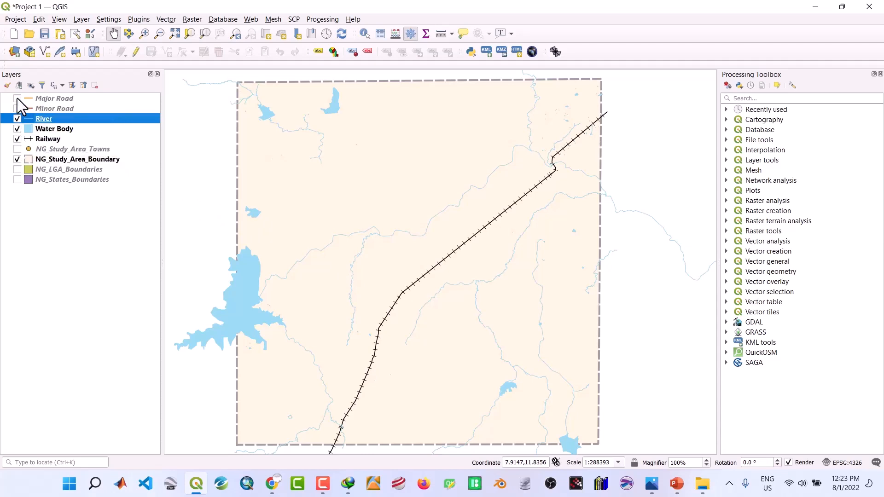
double_click(51, 96)
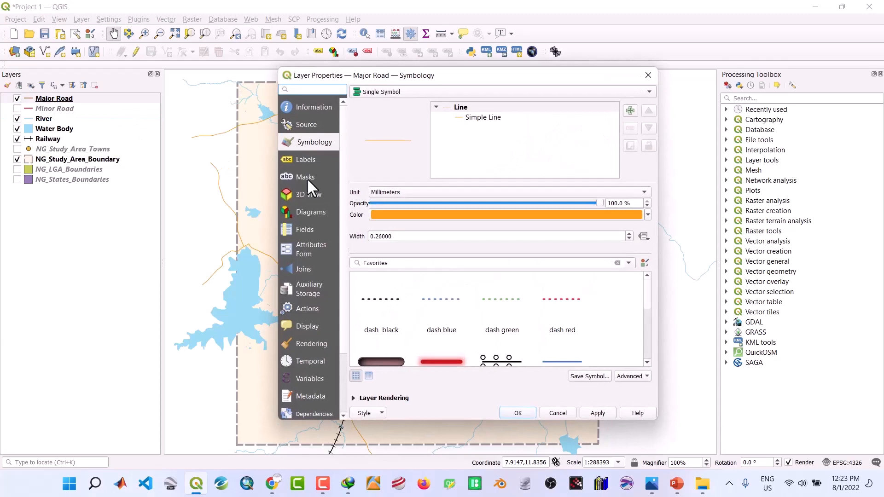
click(477, 118)
click(616, 211)
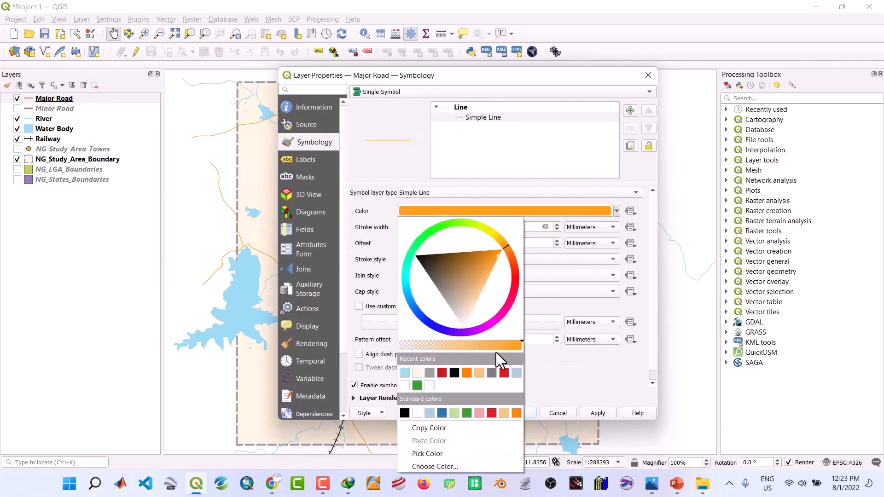
click(504, 373)
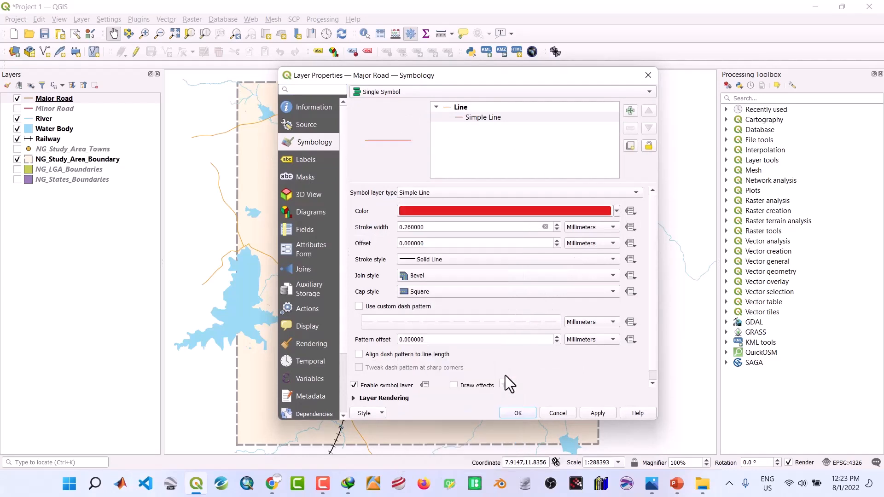
click(557, 225)
click(591, 411)
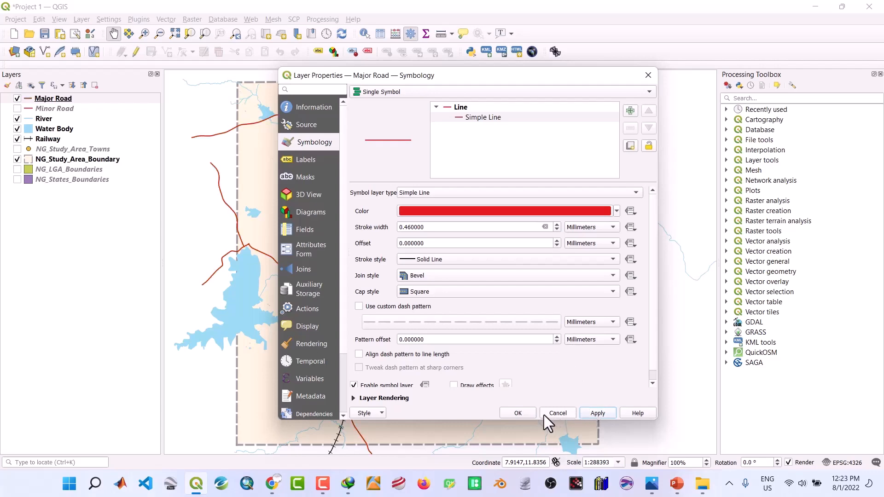
click(519, 413)
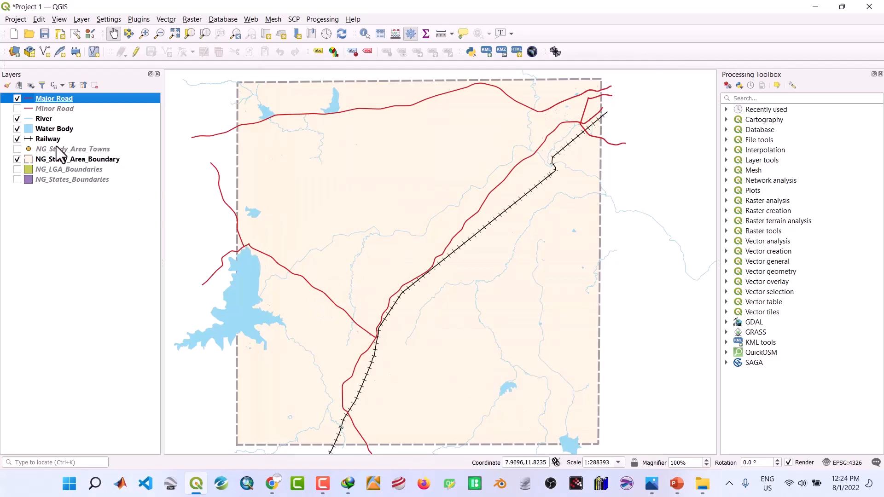
Step: Show the Minor Road layer and apply a dark grey simple line with a 0.46 mm stroke width
click(18, 108)
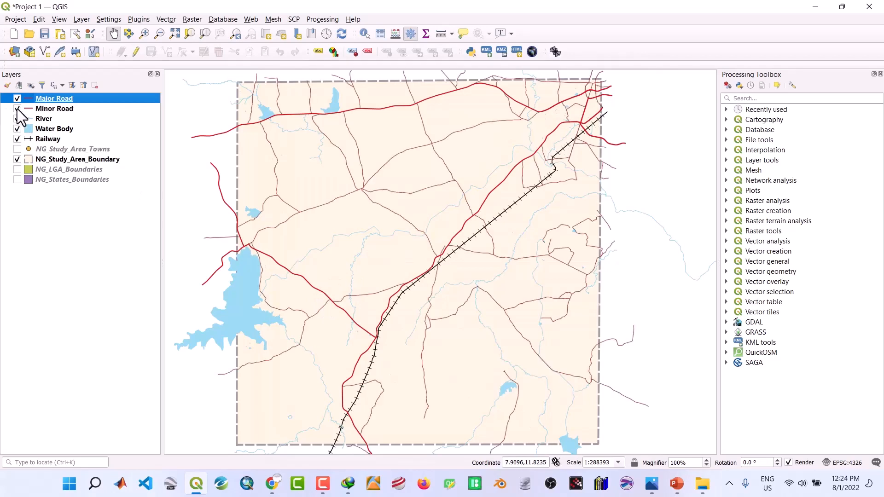
double_click(54, 108)
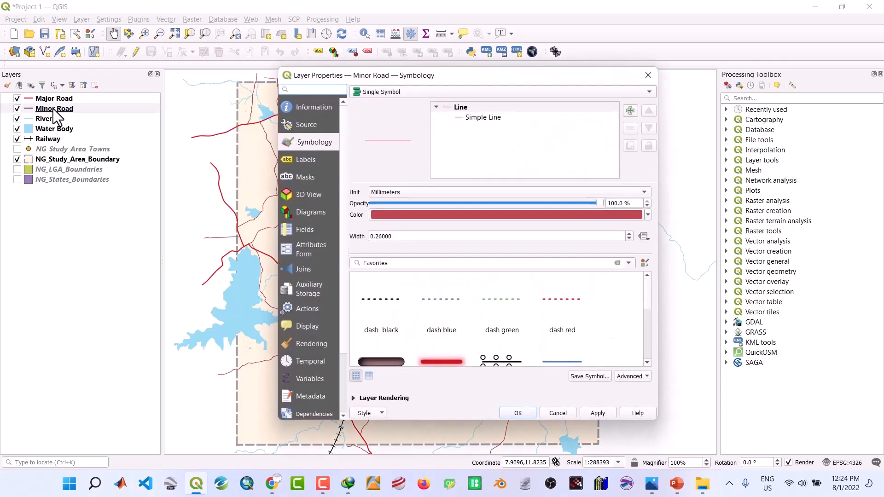
click(494, 117)
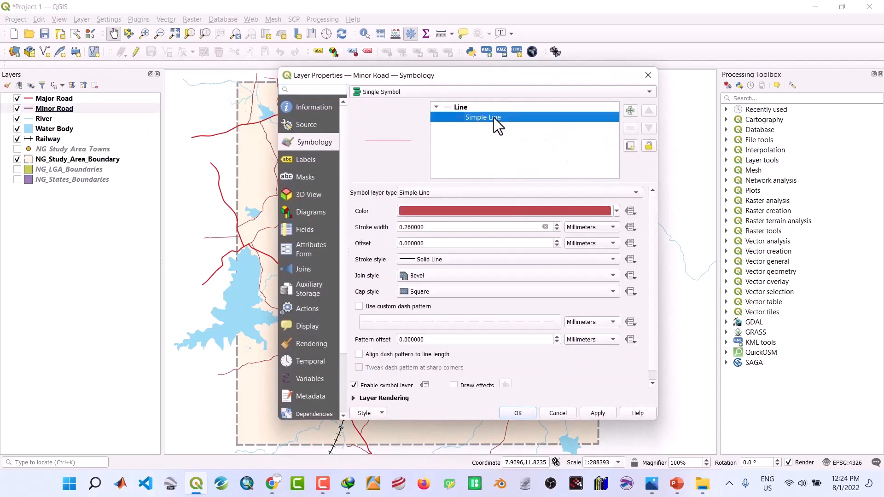
click(616, 209)
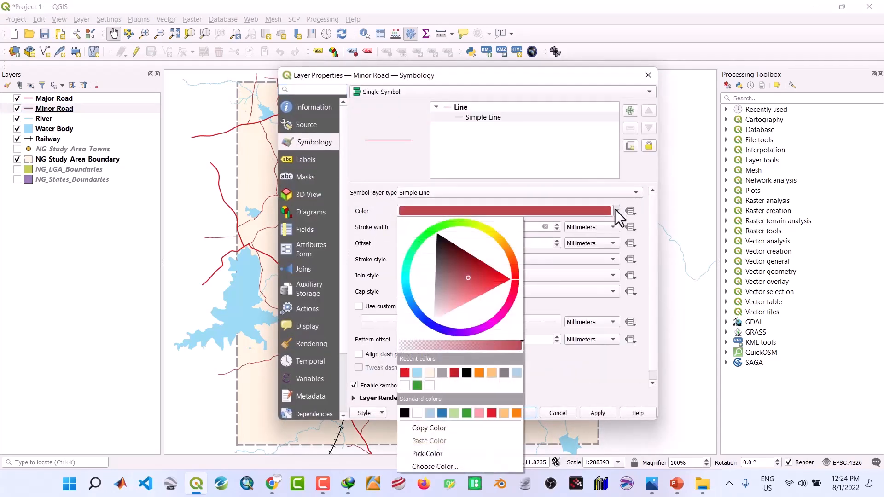
click(505, 373)
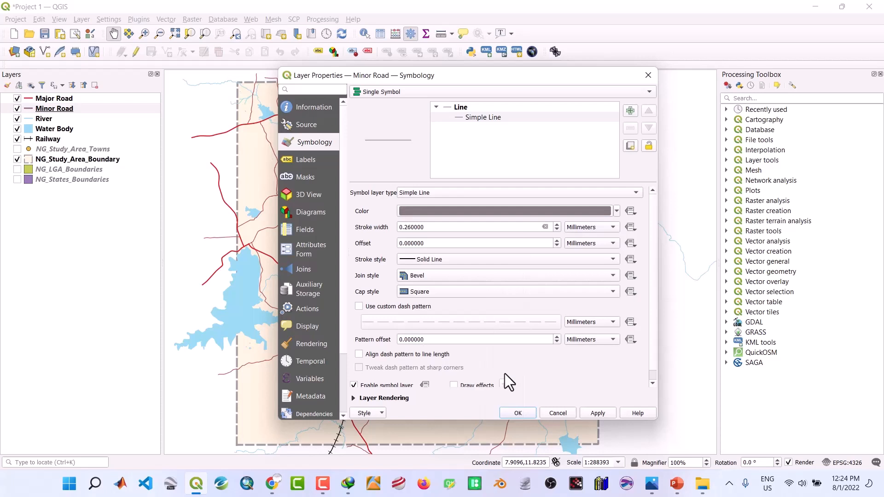
click(557, 224)
click(597, 409)
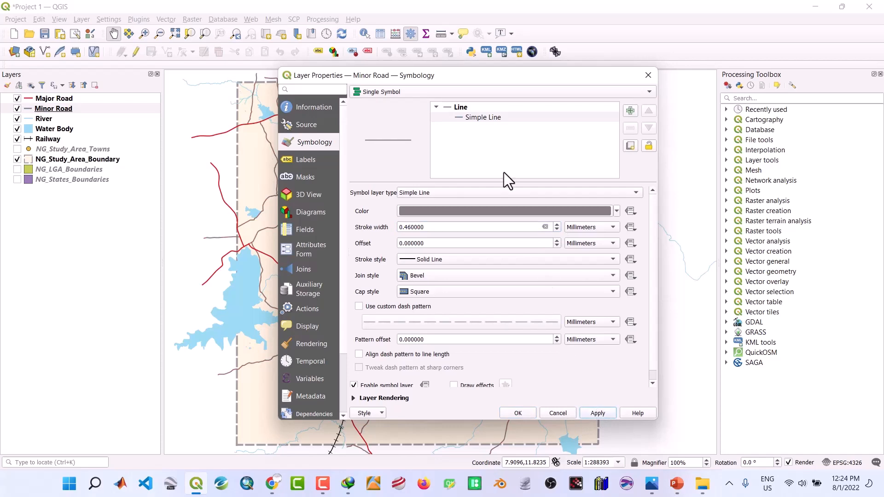
Step: Reduce the Minor Road line's stroke width to 0.06 mm and apply it
drag(495, 76, 471, 121)
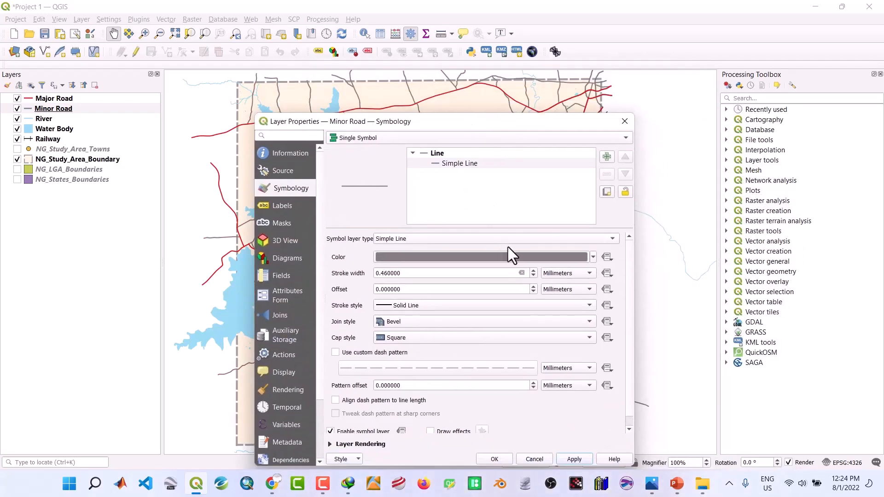
click(533, 276)
click(533, 276)
click(572, 462)
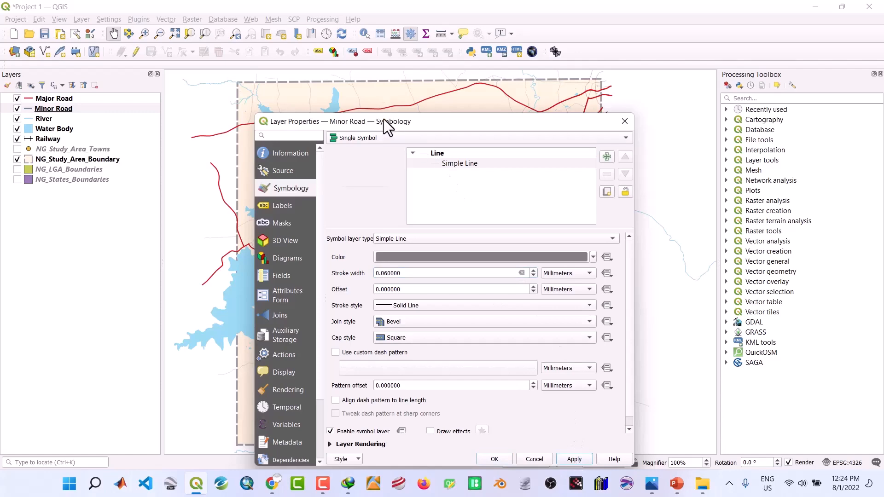
Step: Set the Minor Road line's stroke width to 0.26 mm and apply it to the map
drag(385, 123, 499, 73)
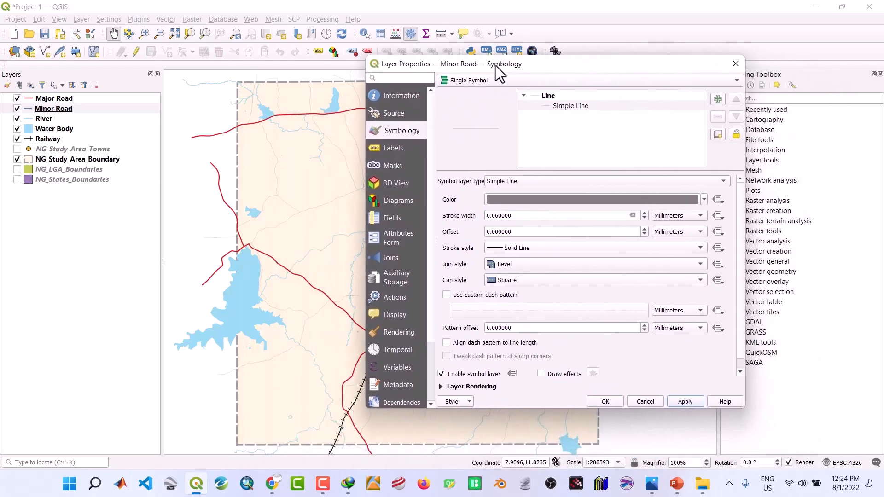
click(644, 214)
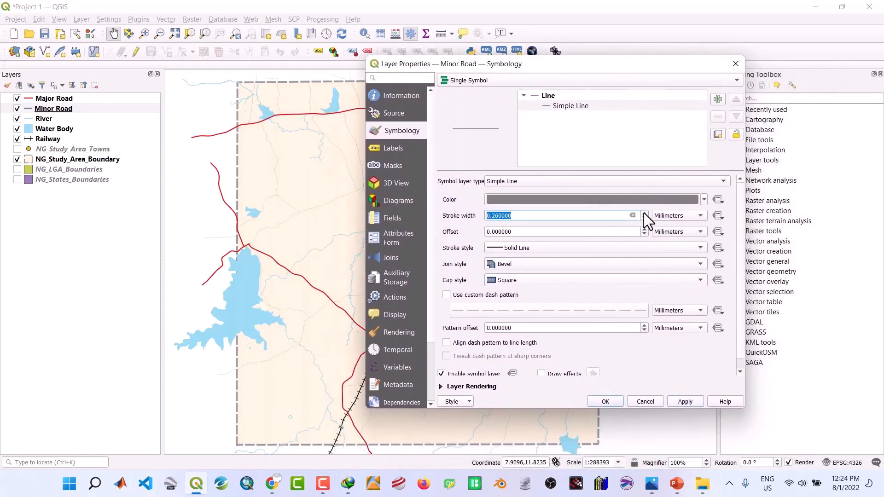
click(677, 405)
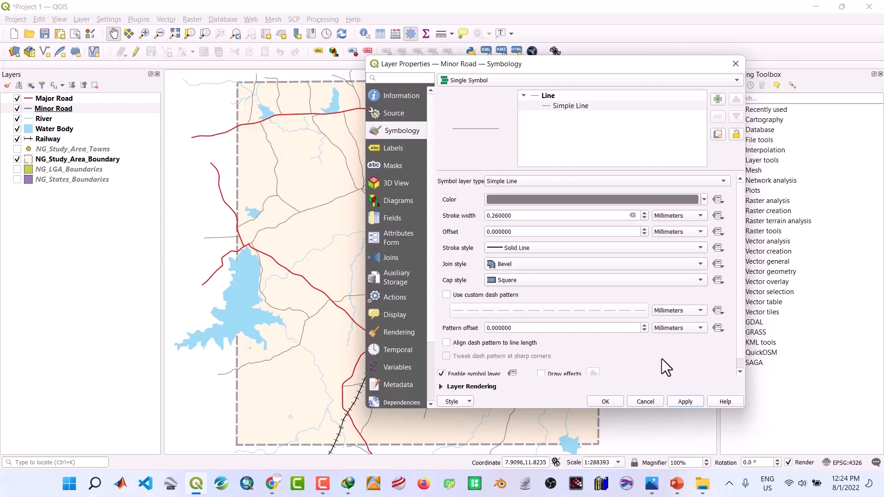
Step: Change the Minor Road line to the lighter grey from the recent colours and apply it
click(704, 199)
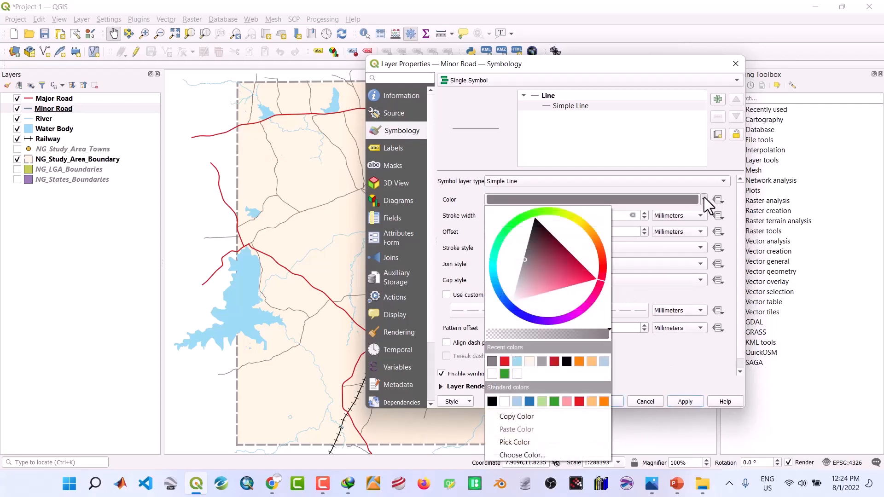
click(543, 362)
click(677, 403)
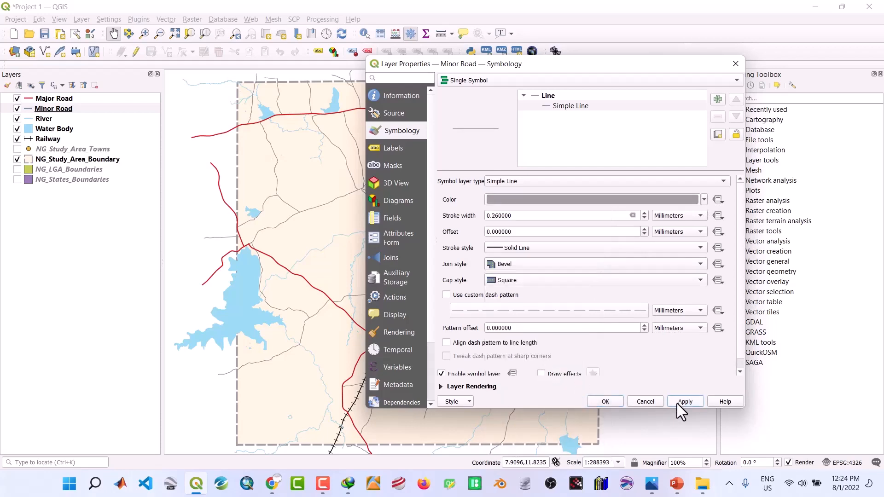
Step: Show the NG_Study_Area_Towns layer and apply single labels to its points from the Name field
click(606, 402)
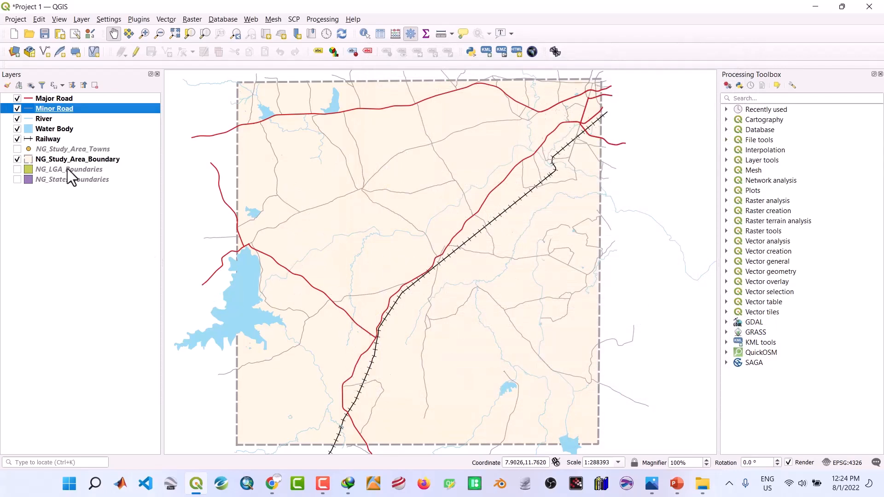
click(17, 149)
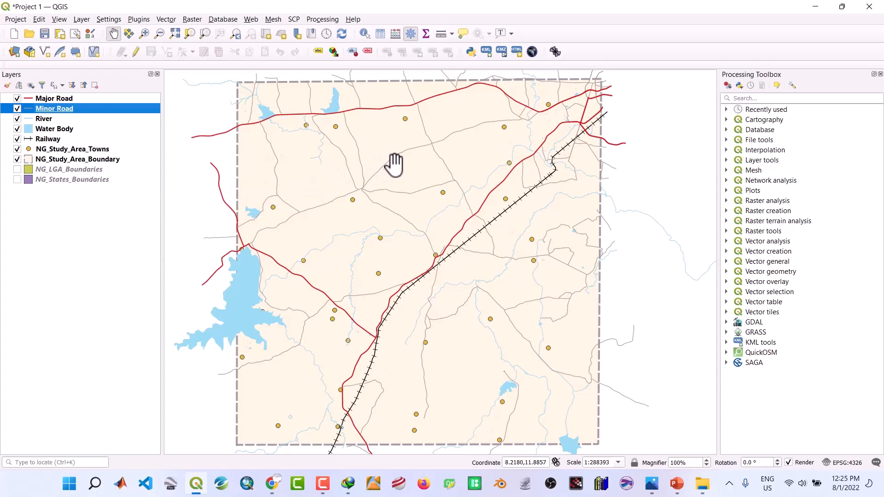
click(43, 153)
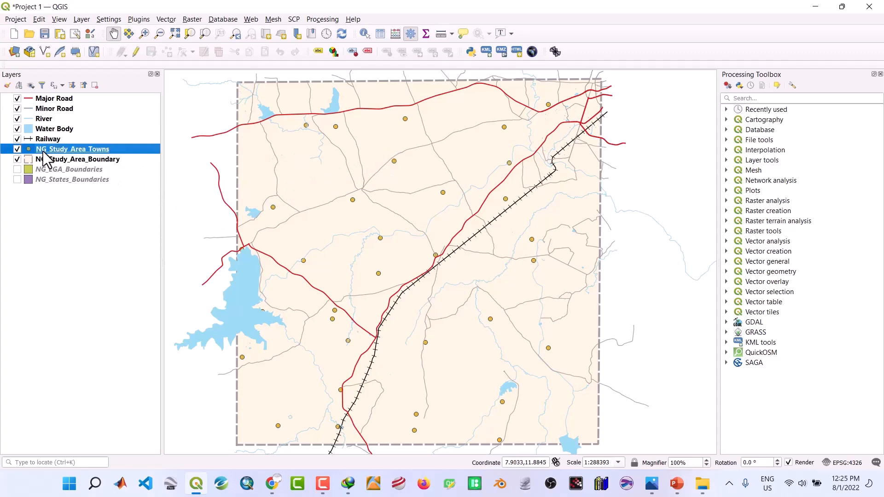
double_click(44, 153)
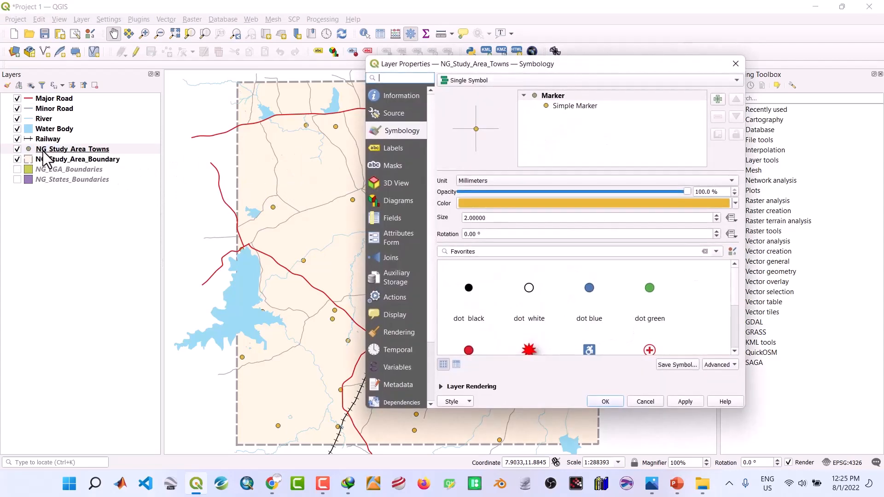
click(389, 148)
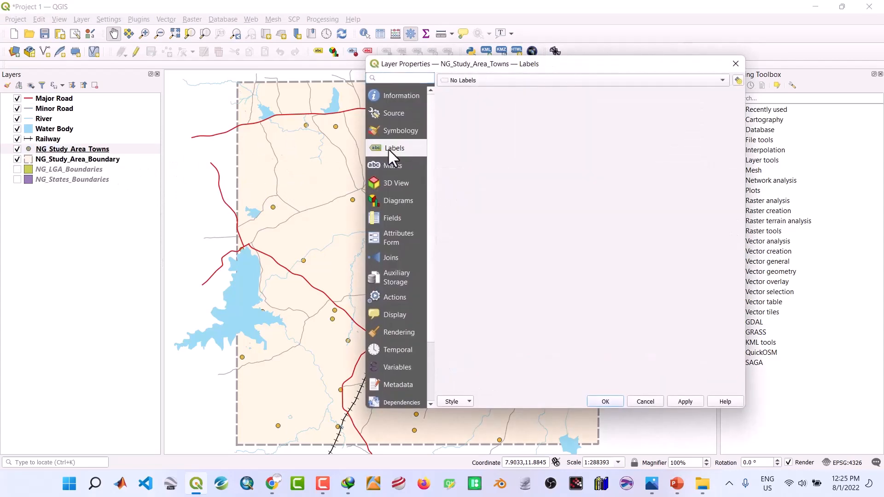
click(461, 81)
click(468, 92)
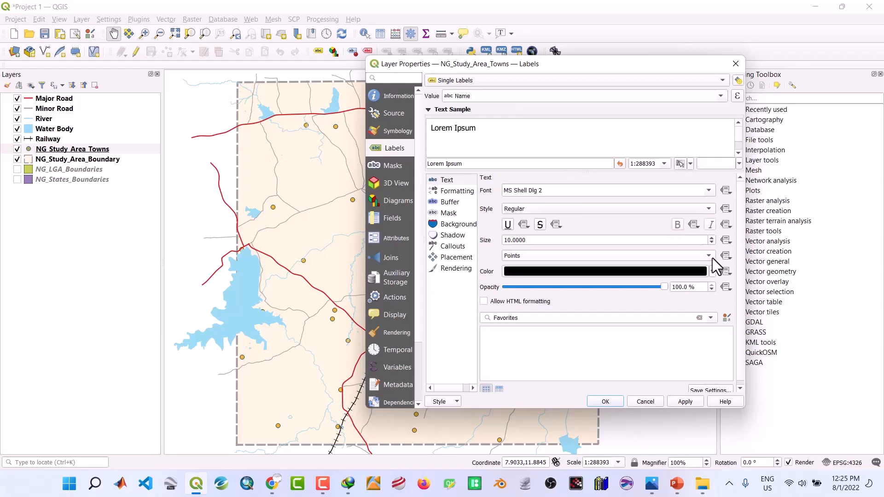
click(686, 402)
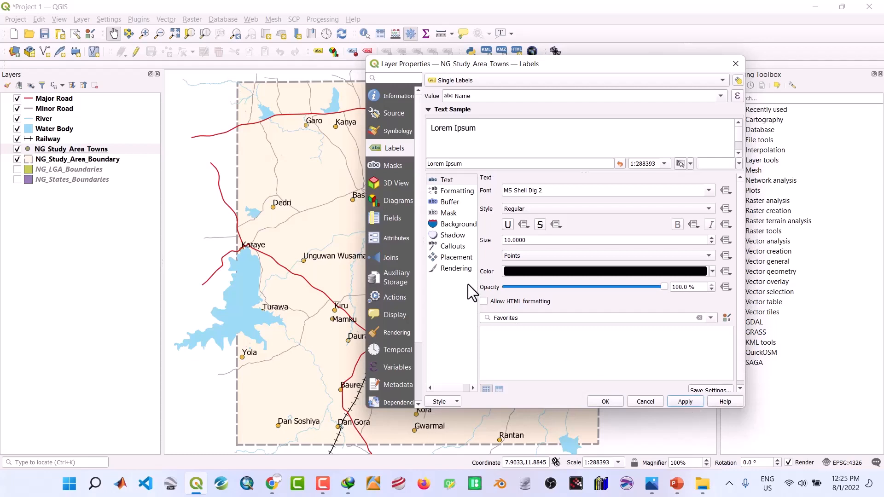
Step: Set the town labels' placement mode to Offset from Point with the quadrant centred above the point, and apply it
click(458, 257)
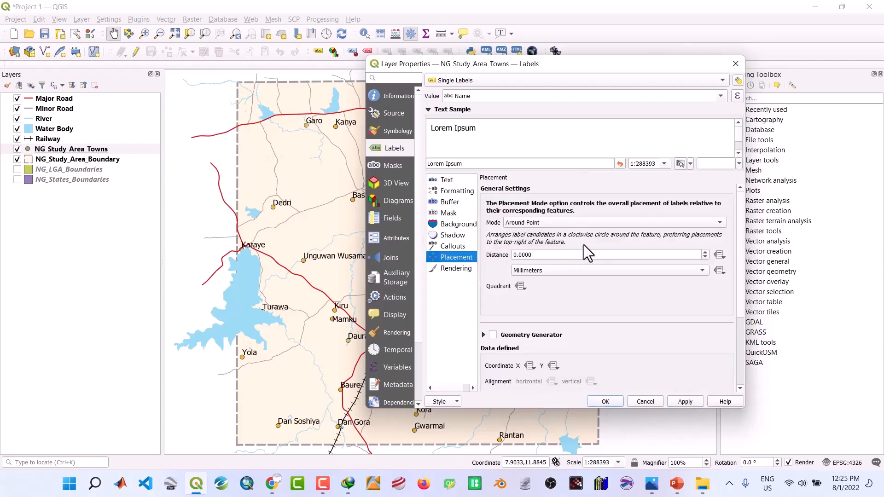
click(717, 224)
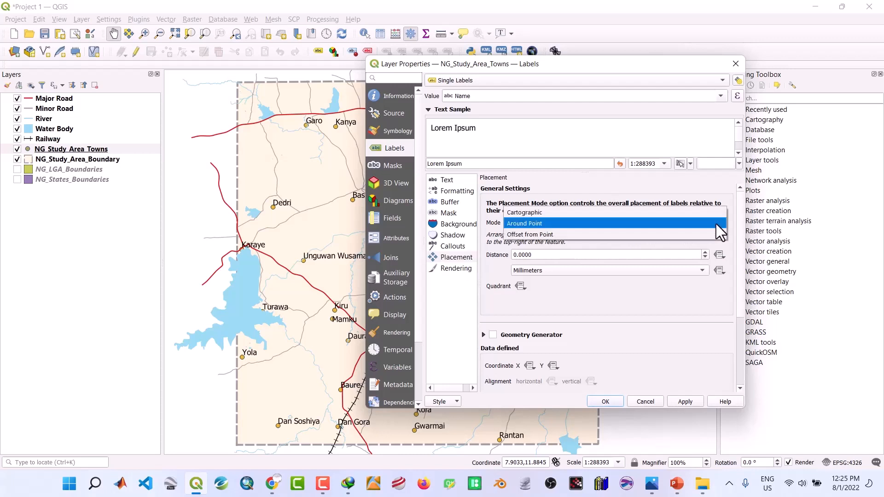
click(557, 213)
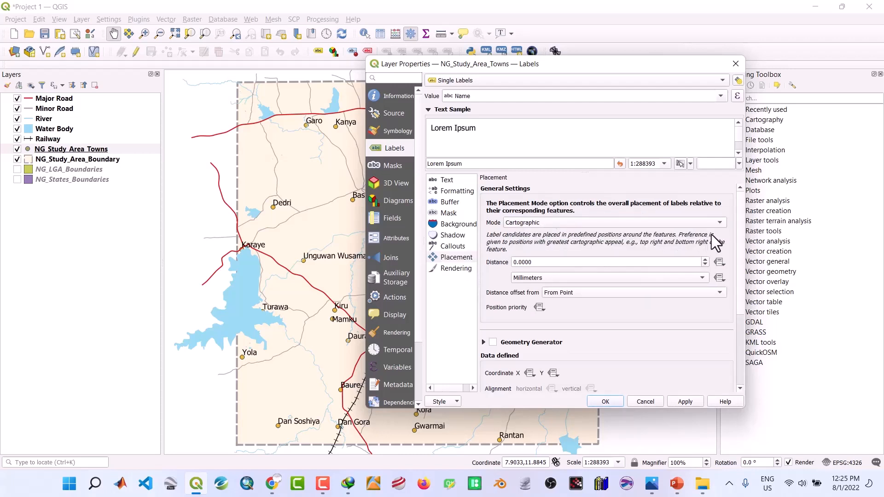
click(717, 222)
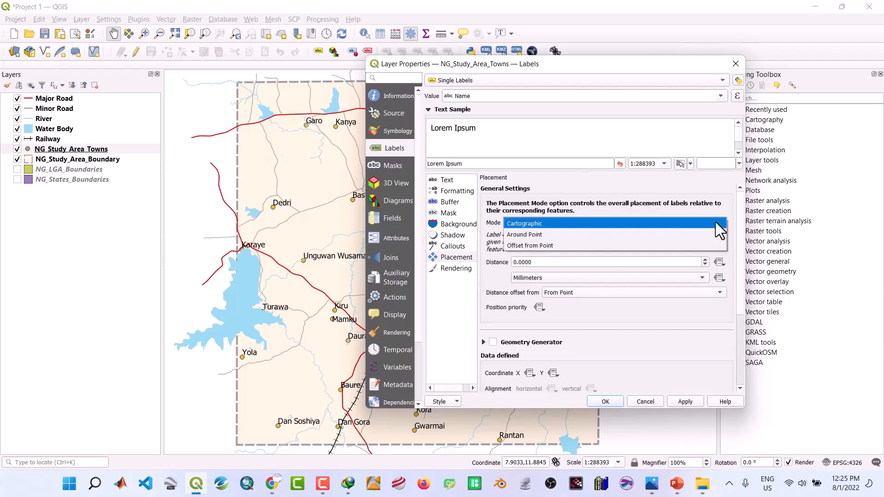
click(607, 245)
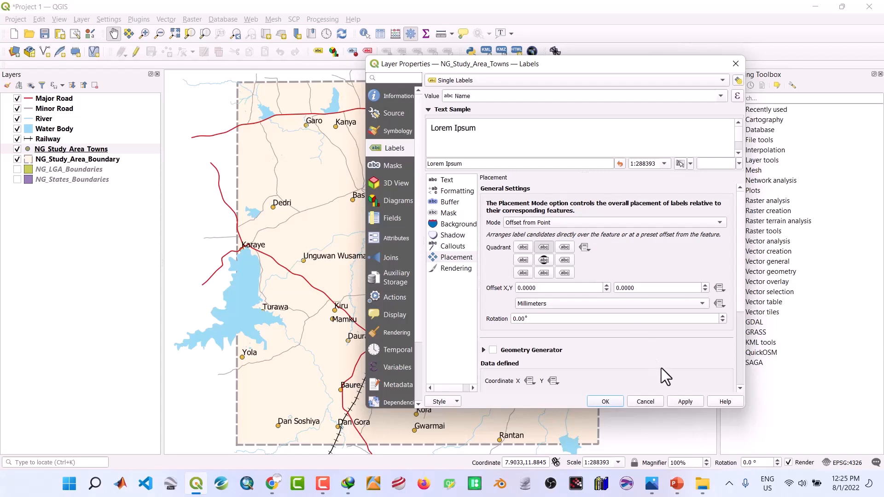
click(684, 401)
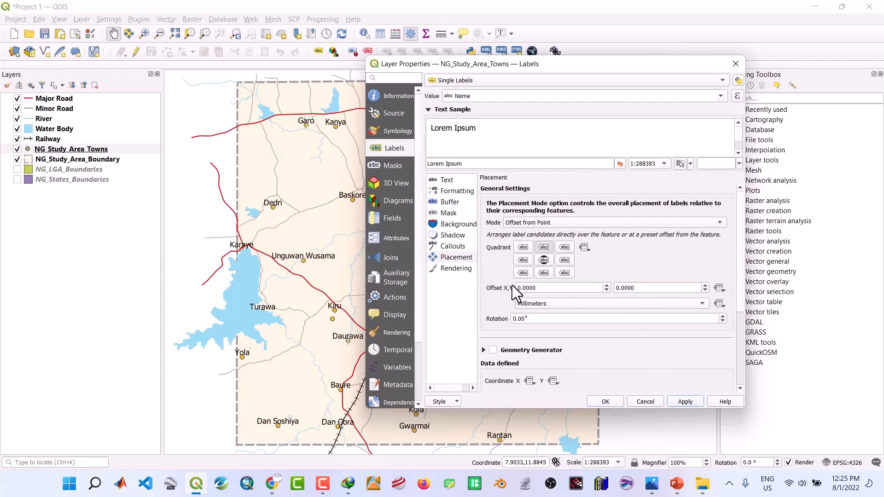
Step: Set the town labels' Y offset to -1.2 mm and apply it to the map
click(705, 291)
click(706, 291)
click(705, 291)
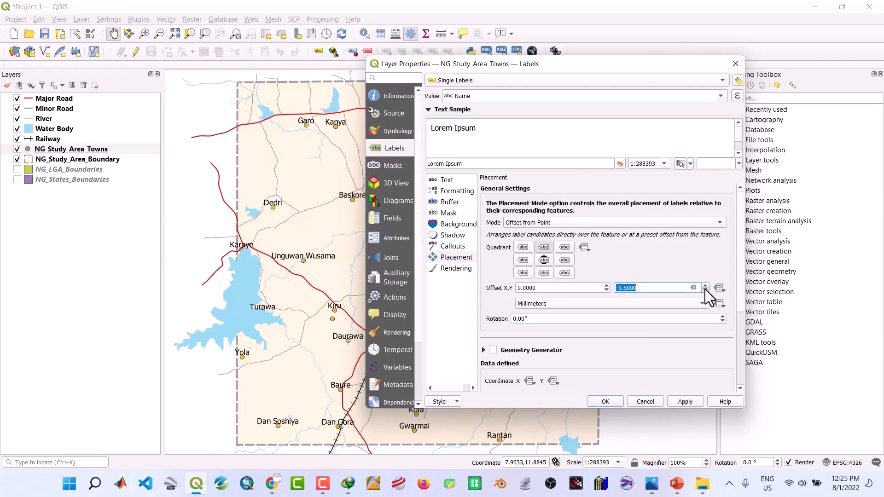
click(705, 291)
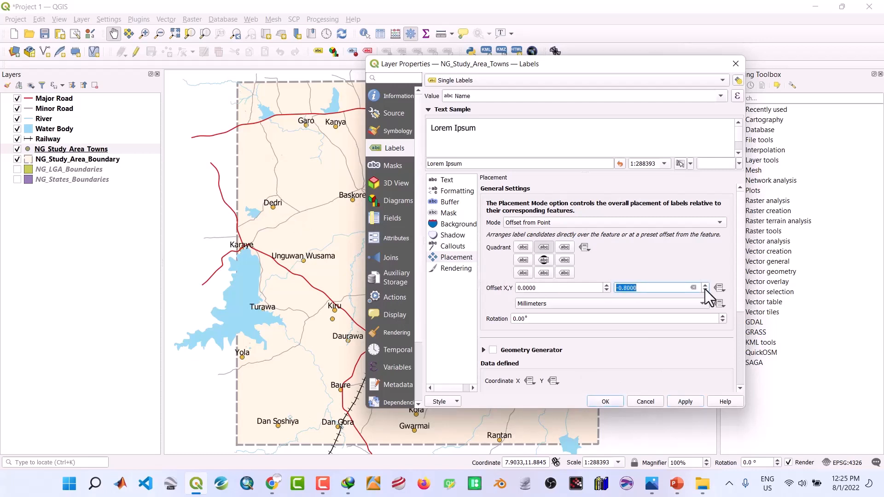
click(689, 401)
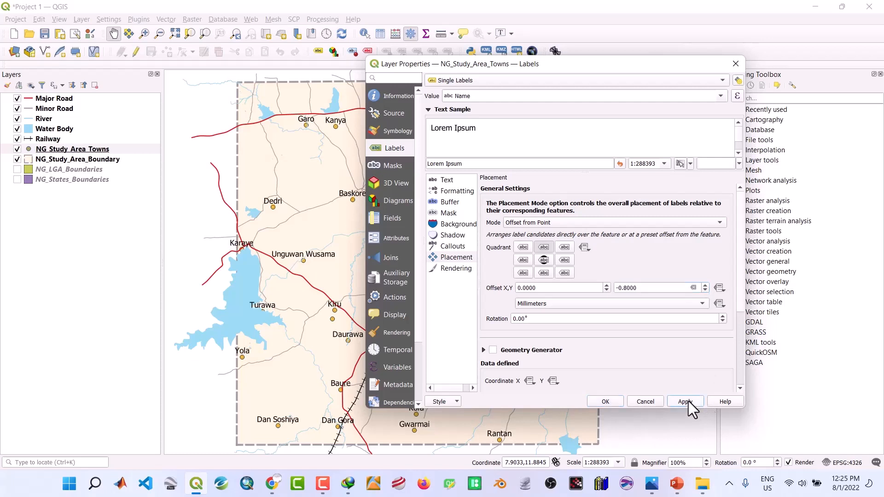
click(705, 291)
click(689, 401)
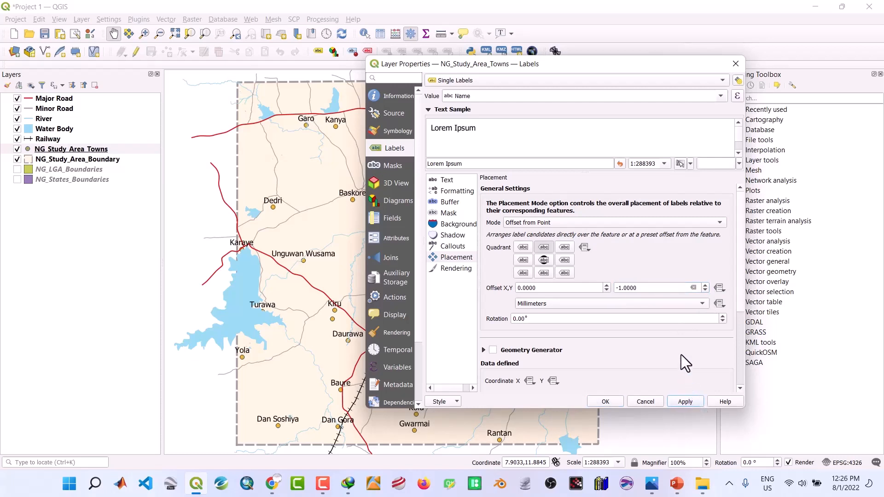
click(704, 291)
click(689, 402)
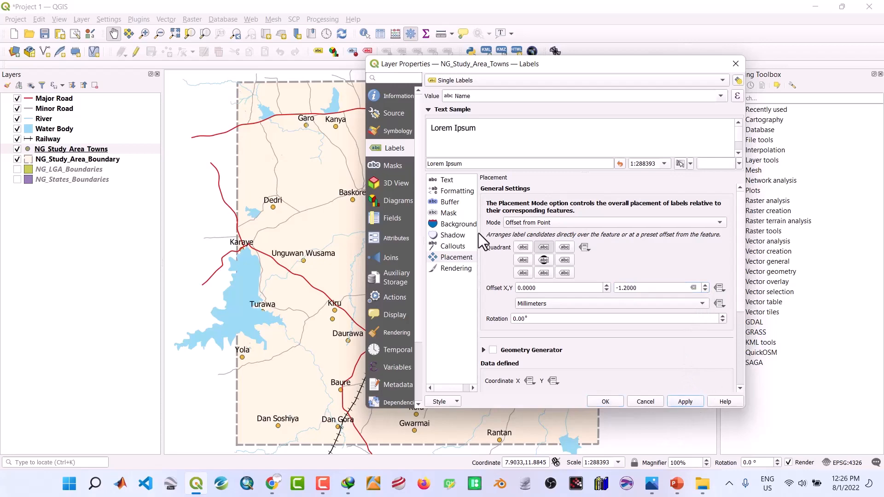
Step: Change the town marker's colour to black from the recent colours
click(399, 131)
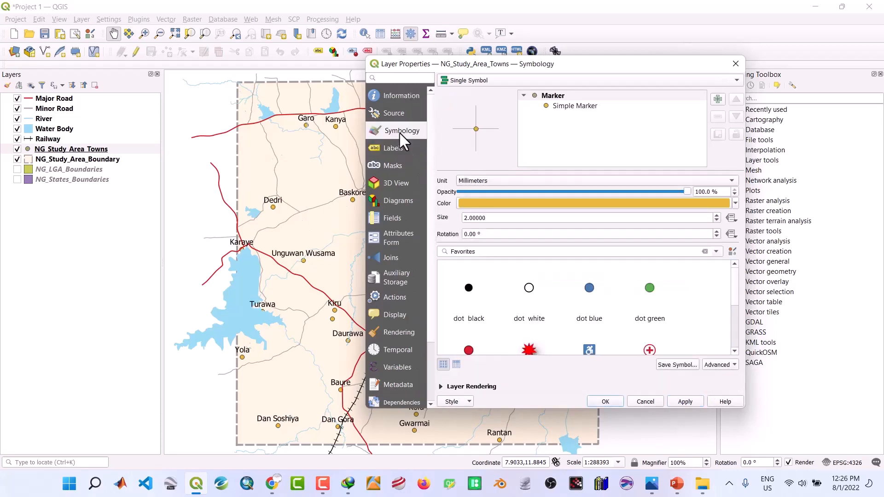
click(735, 203)
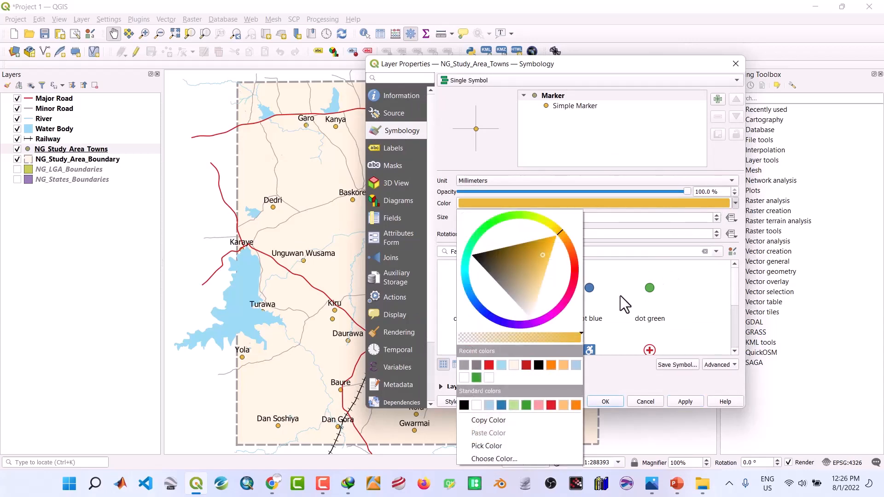
click(540, 366)
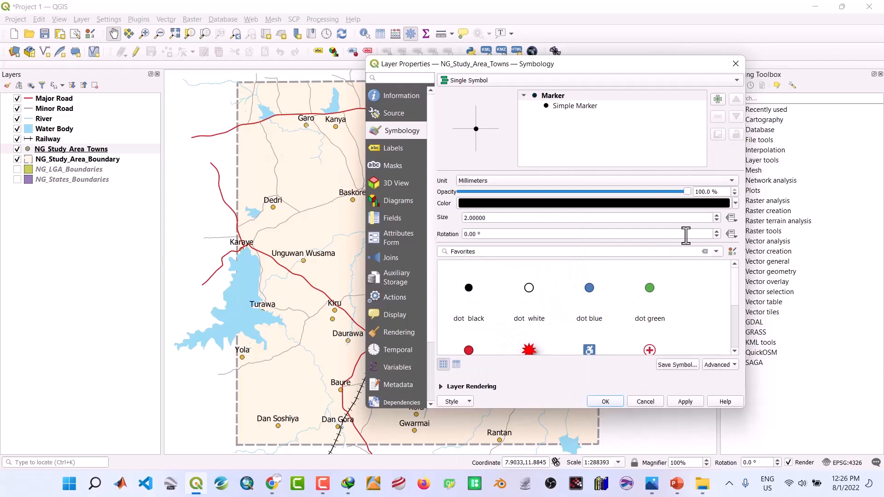
Step: Change the simple marker's shape for the towns to a square and apply it
scroll(734, 349, down, 2)
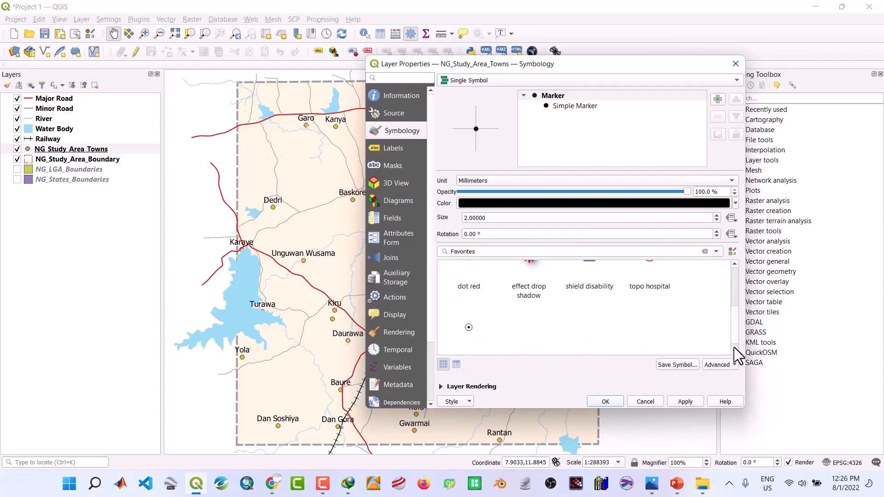
click(734, 347)
click(735, 275)
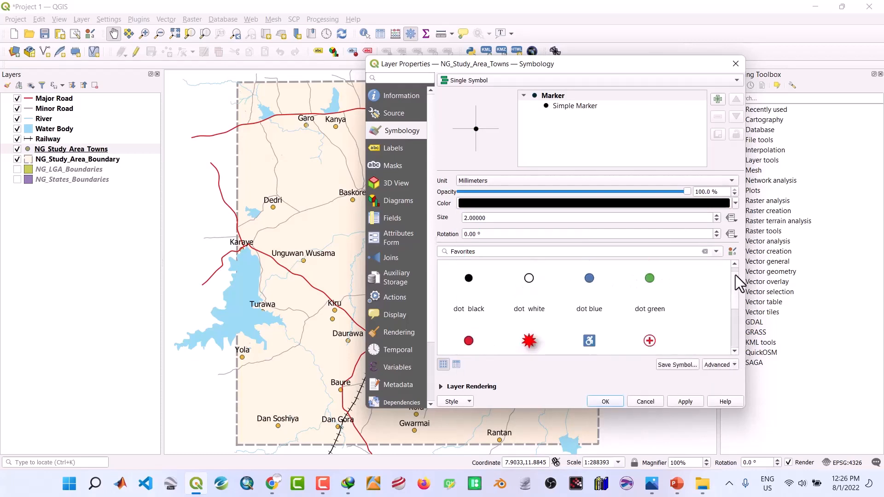
click(594, 105)
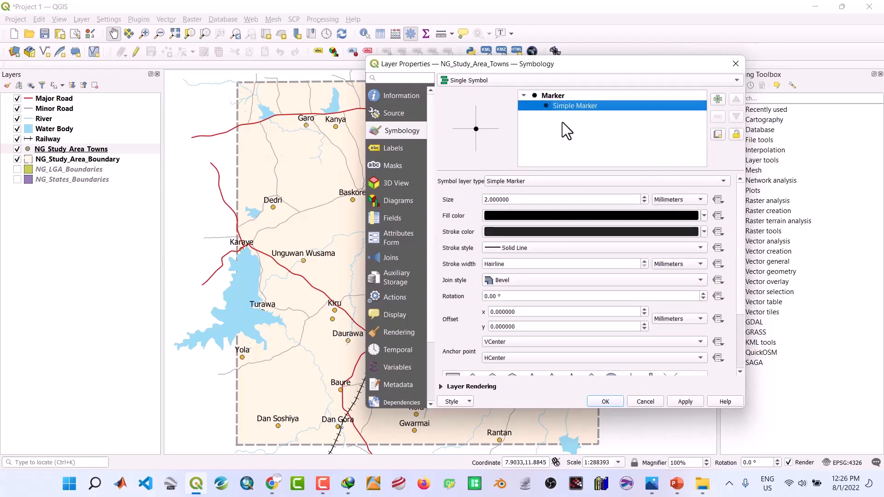
scroll(458, 302, down, 4)
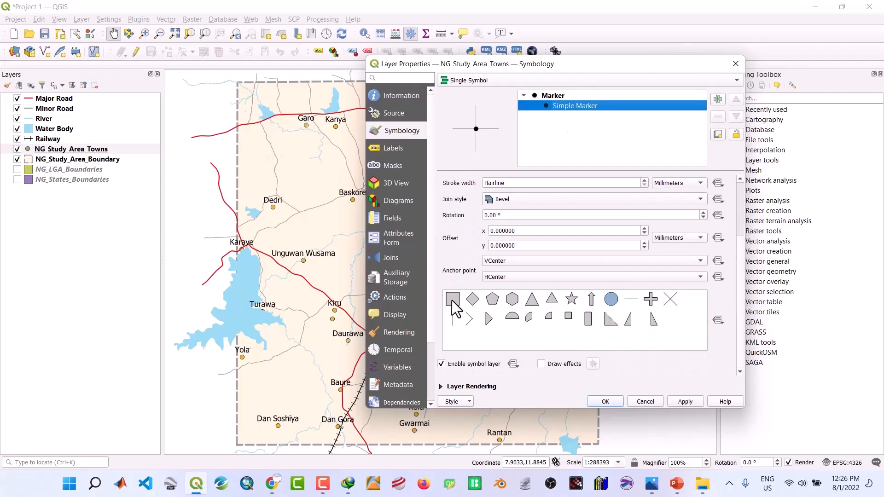
click(452, 300)
click(688, 406)
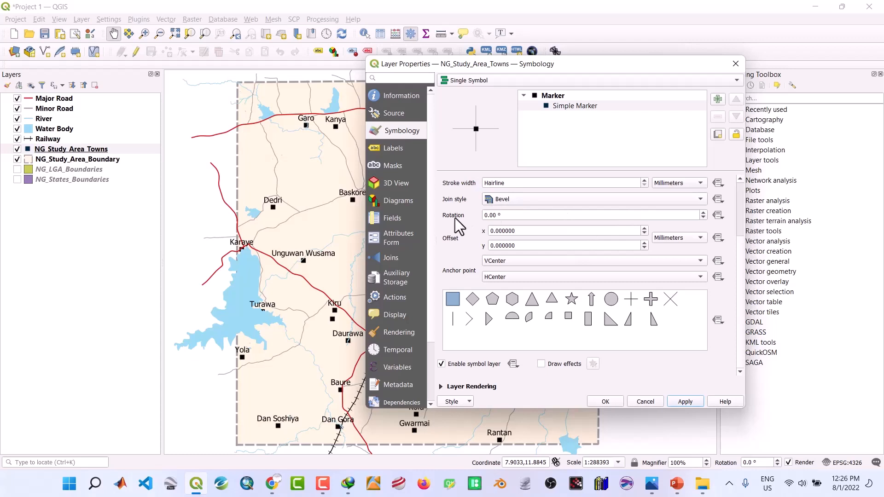
Step: Set the square town marker's size to 1 mm, accept the layer properties and save the project
scroll(451, 221, up, 3)
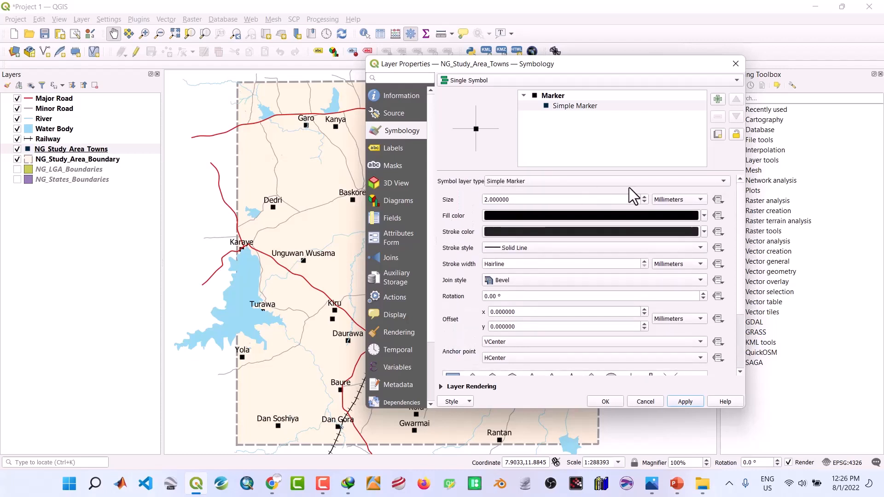
click(645, 202)
click(643, 202)
click(644, 202)
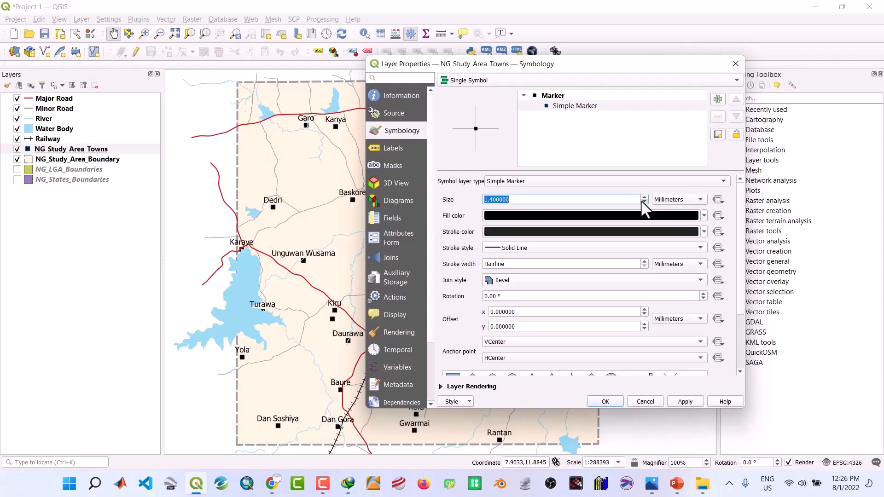
click(684, 402)
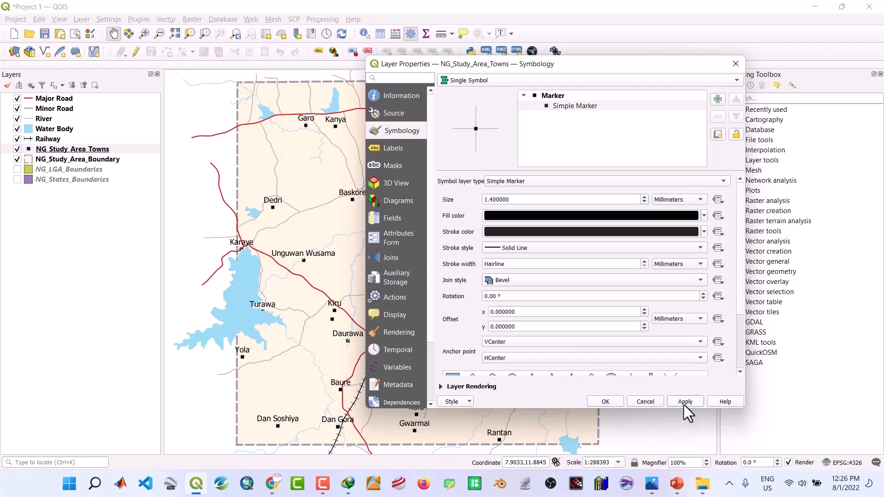
click(644, 202)
click(643, 202)
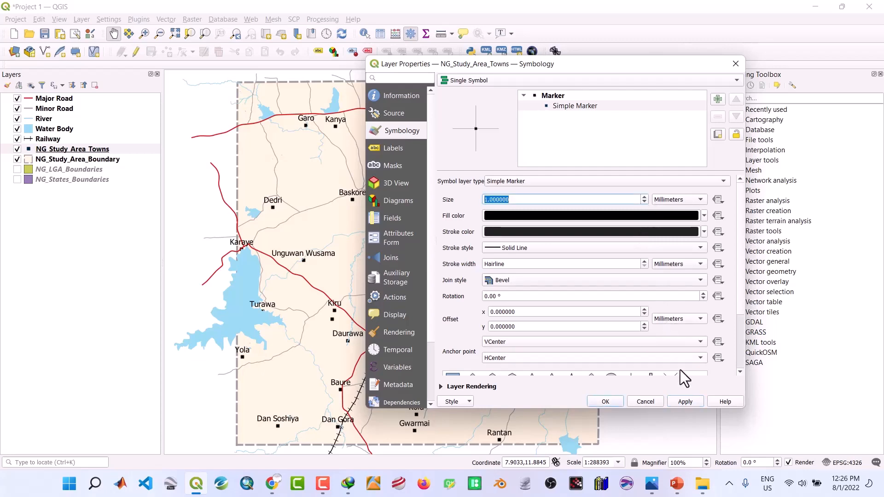
click(686, 401)
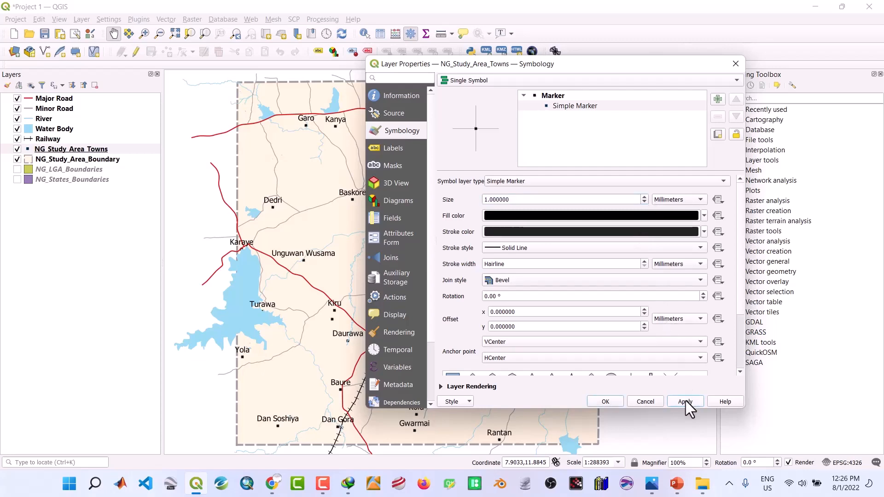
click(607, 402)
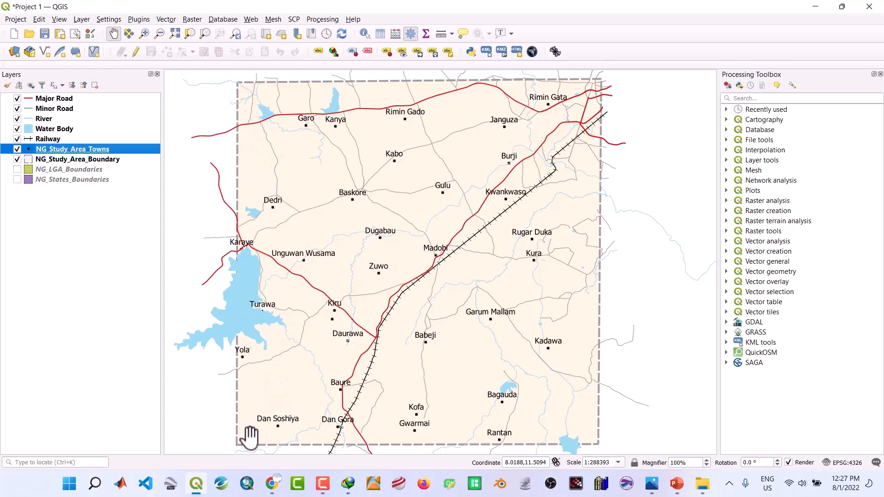
click(46, 34)
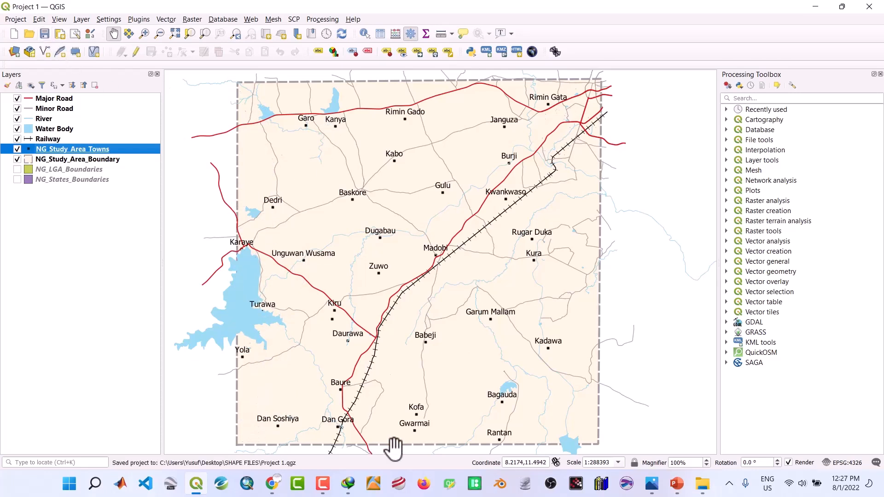
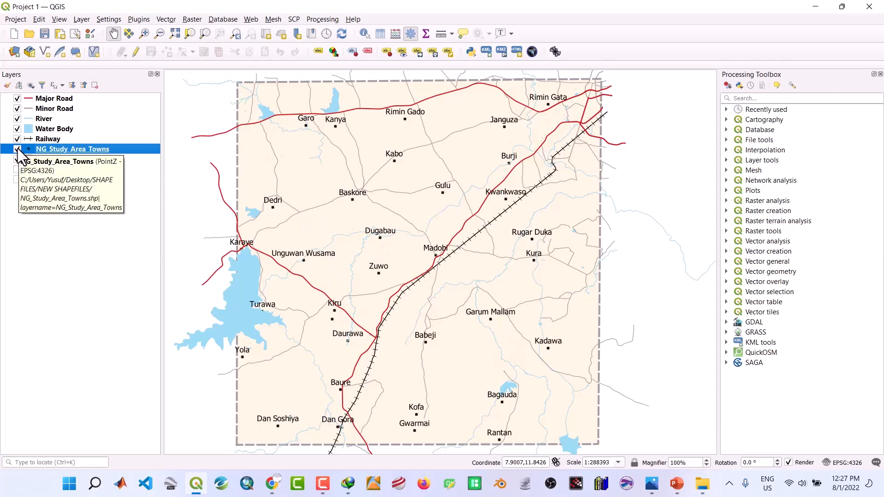
Step: Hide the towns, railway, water body, river, minor road and major road layers, leaving only NG_Study_Area_Boundary displayed
click(17, 149)
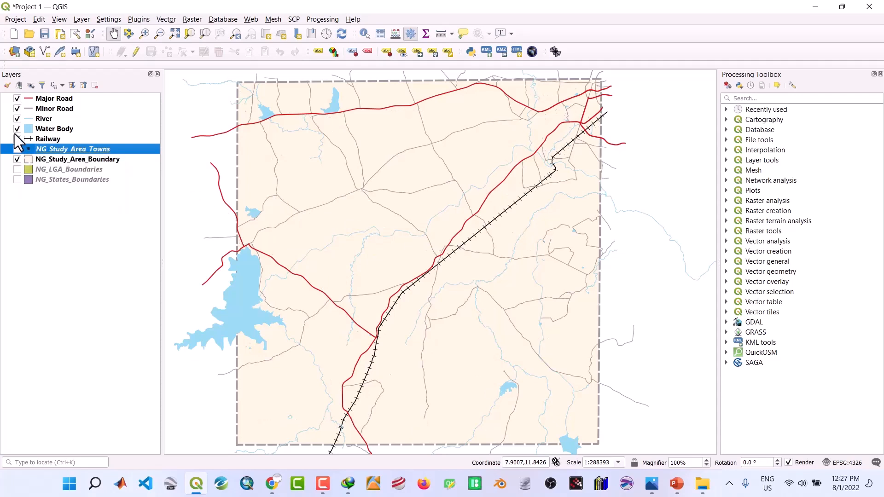
click(17, 139)
click(17, 129)
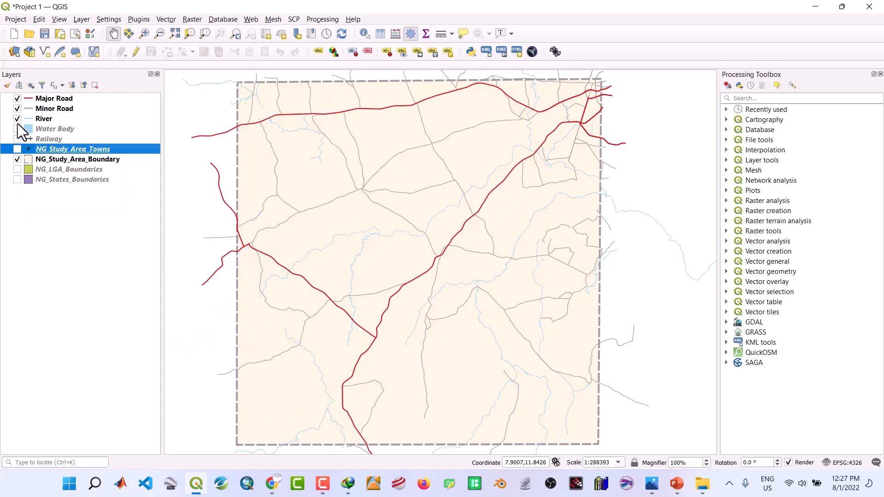
click(17, 119)
click(18, 109)
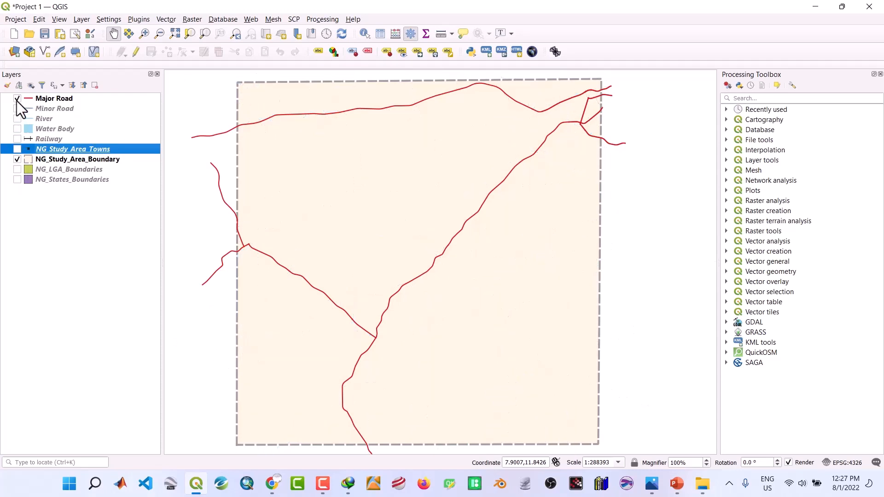
click(17, 99)
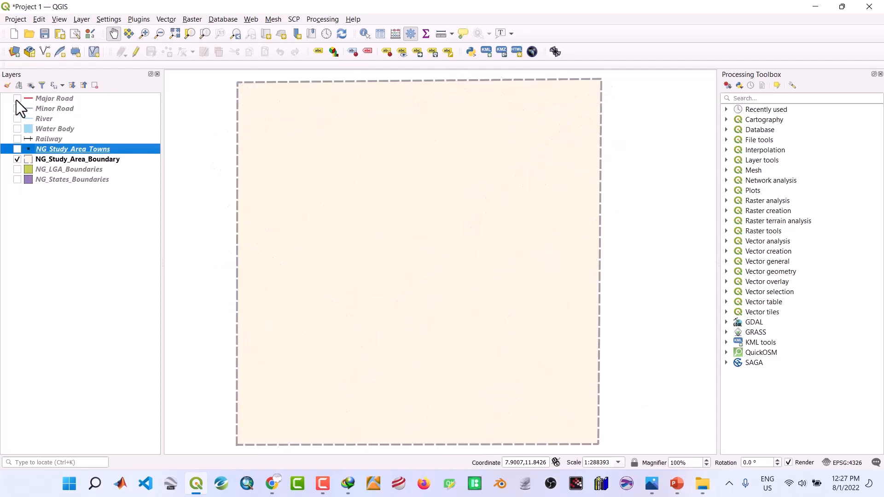
Step: Select the Study area feature in the NG_Study_Area_Boundary attribute table and consult the STUDY AREA.png reference map in Photos
click(46, 160)
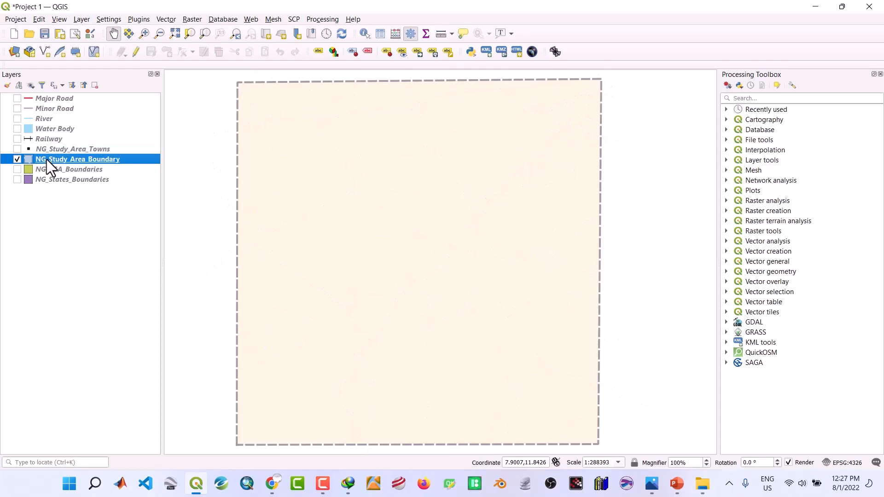
right_click(46, 160)
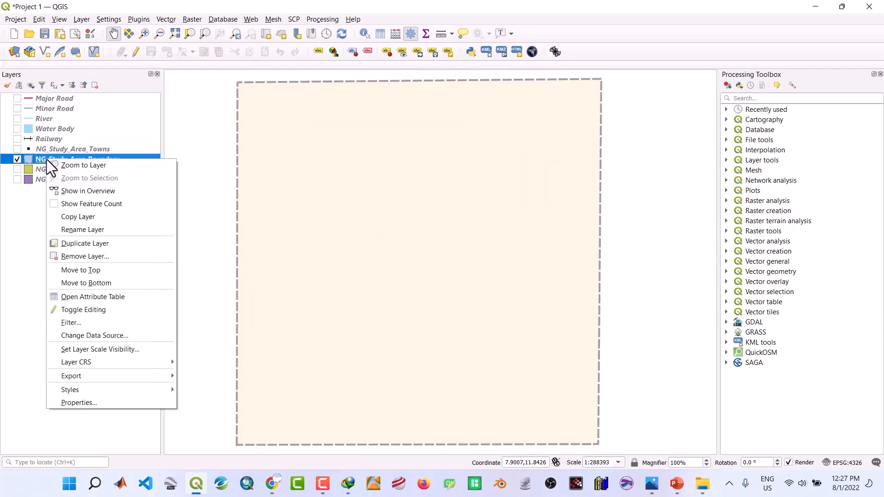
click(83, 295)
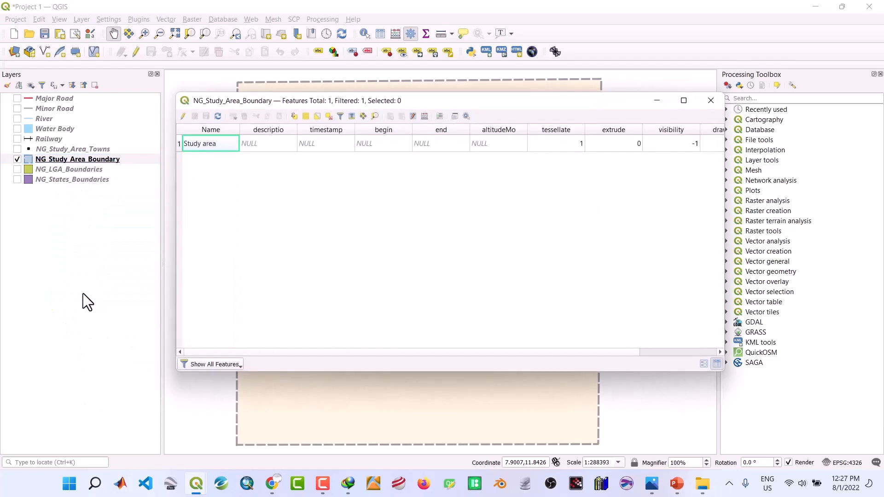
click(179, 144)
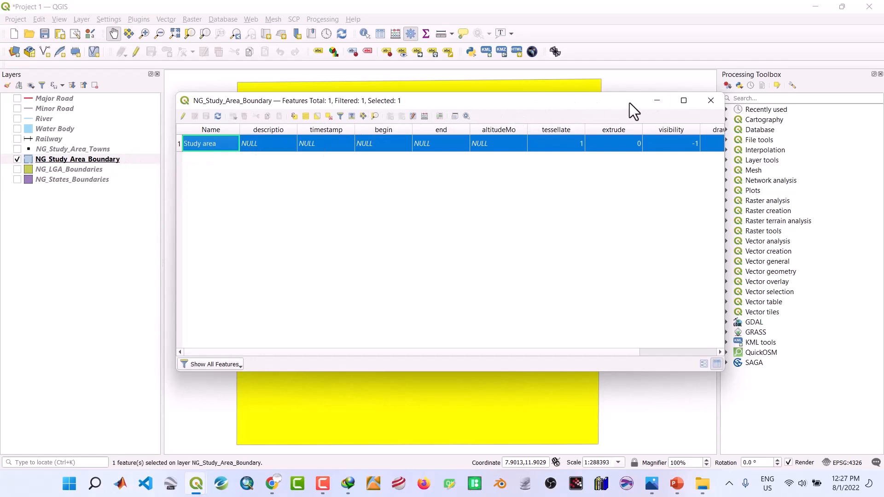
click(658, 100)
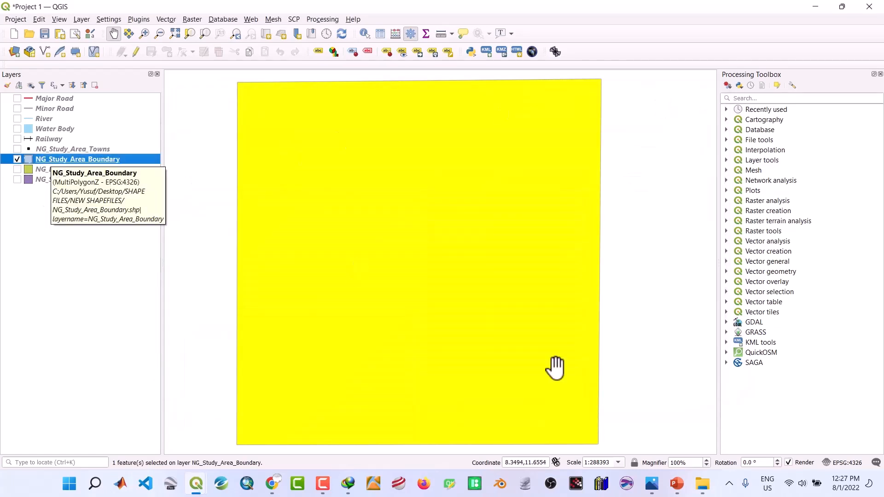
click(652, 491)
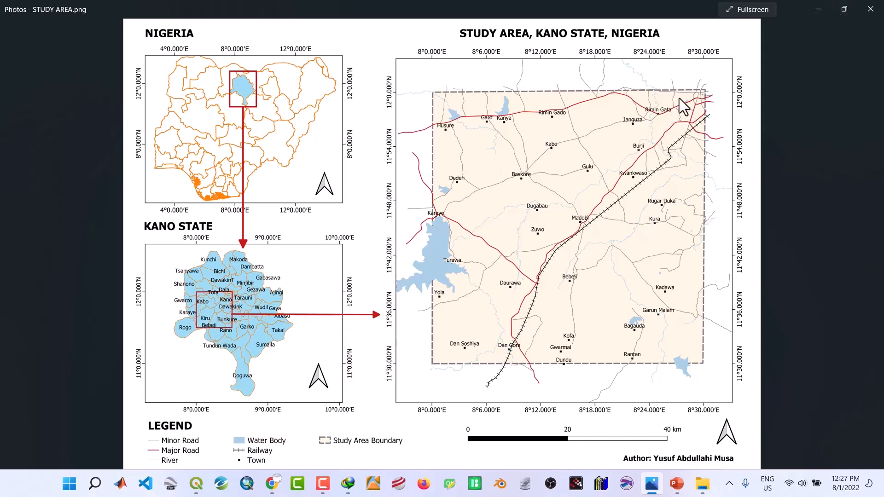
click(817, 8)
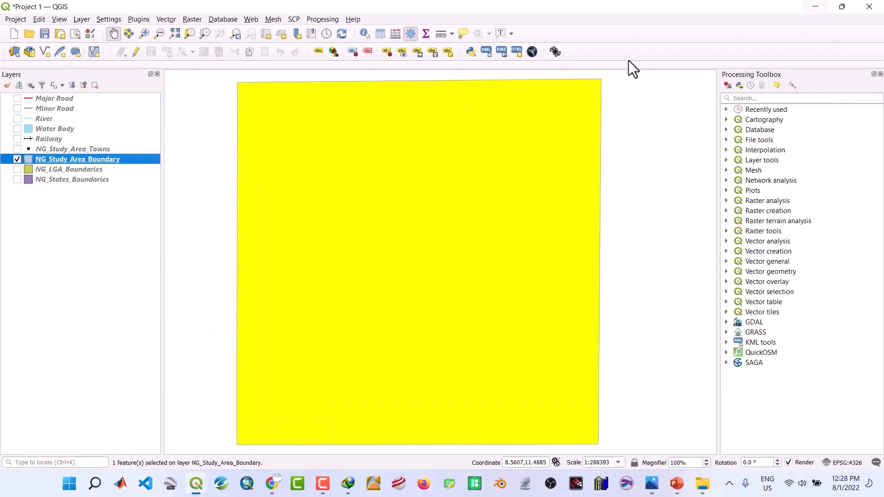
Step: Export the selected boundary feature as an ESRI Shapefile named Study_area_red_boundary in the NEW SHAPEFILES folder and add it to the map
right_click(68, 162)
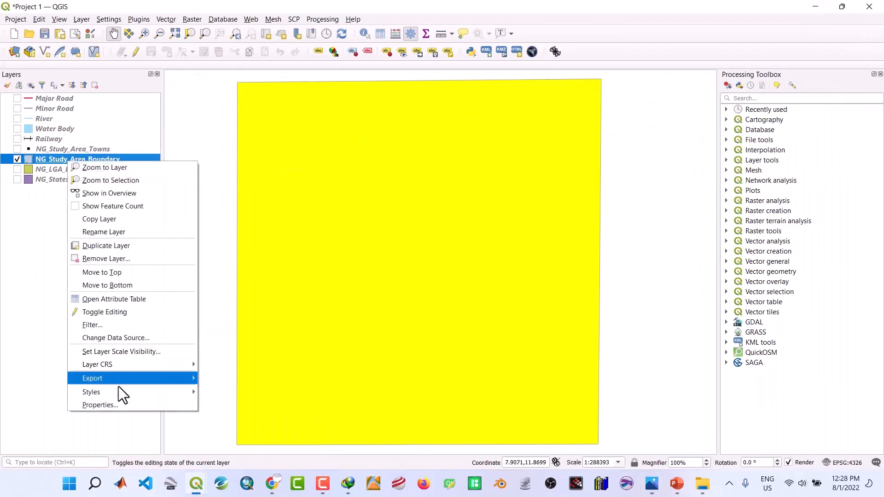
mouse_move(123, 380)
click(245, 391)
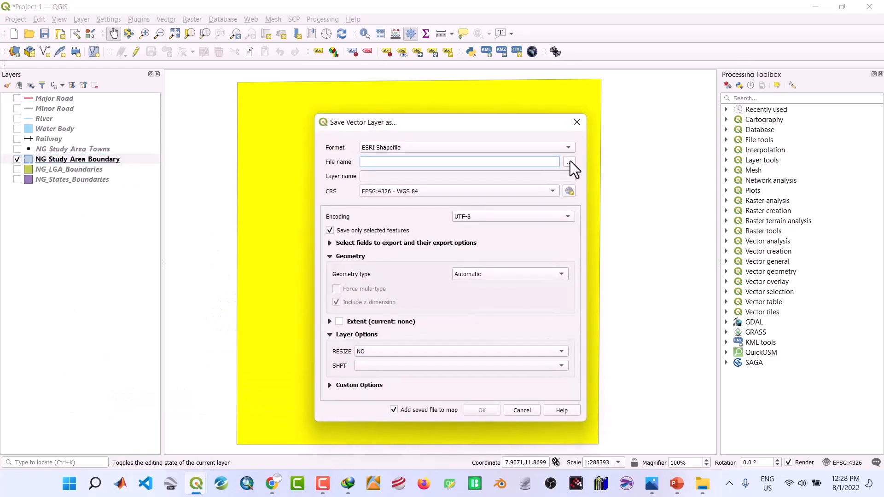
click(570, 162)
text(Stus)
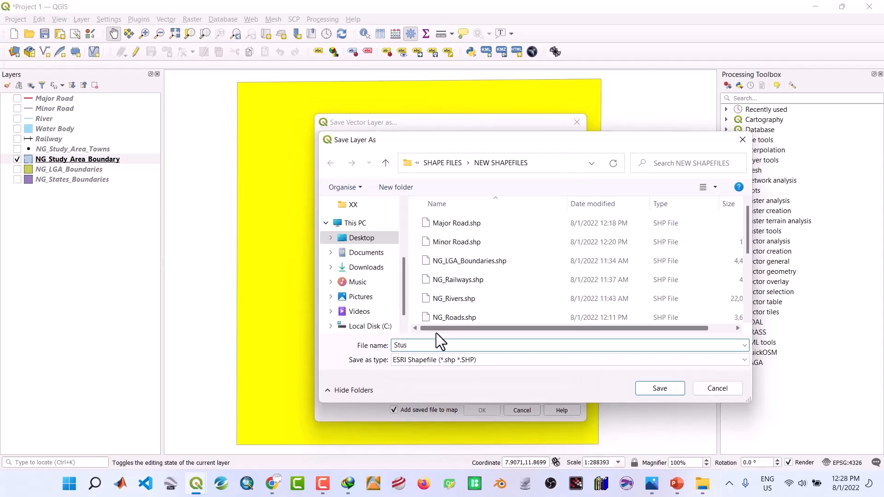
key(BackSpace)
text(dy_area_red_bo)
text(undary)
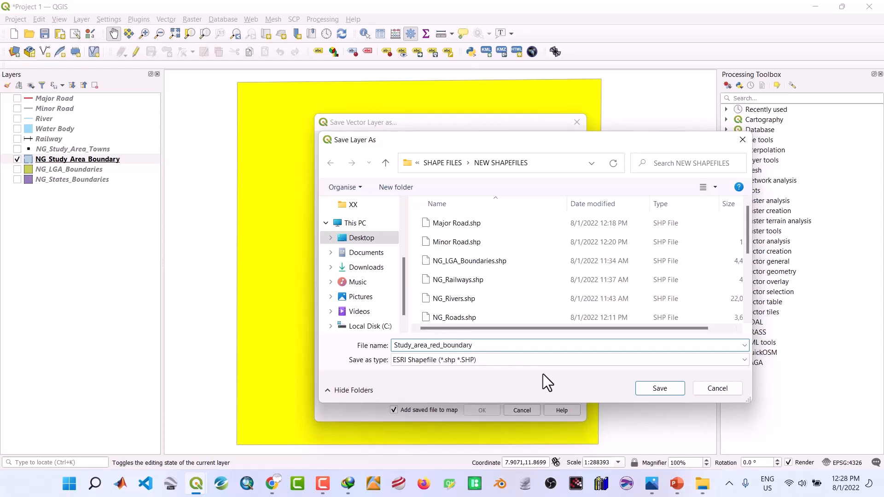
click(662, 388)
click(484, 408)
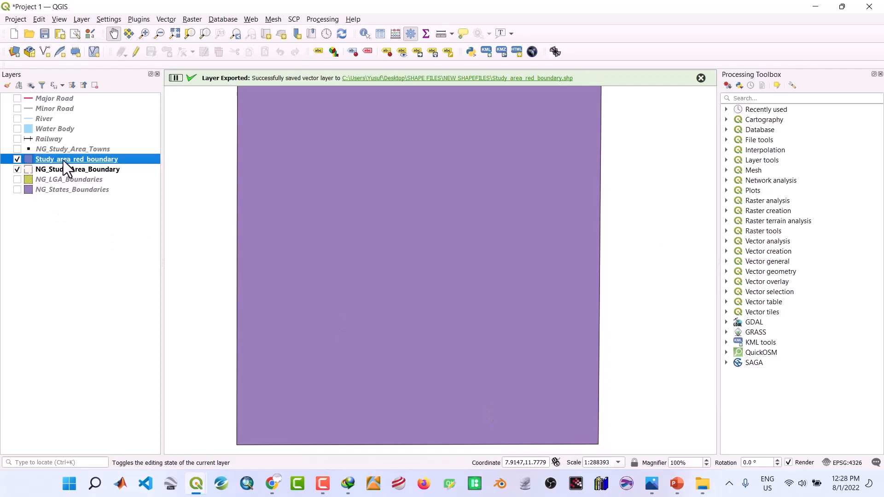
Step: Move the Study_area_red_boundary layer below NG_Study_Area_Boundary and hide NG_Study_Area_Boundary
drag(63, 160, 62, 173)
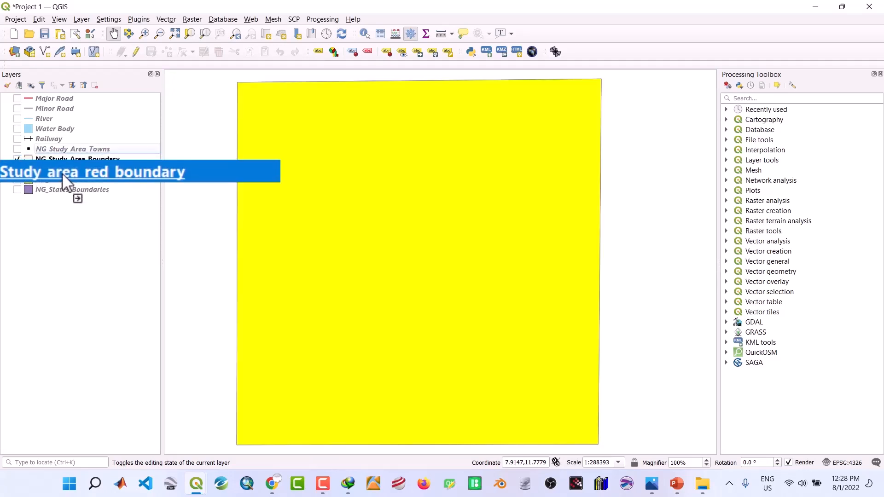
click(17, 160)
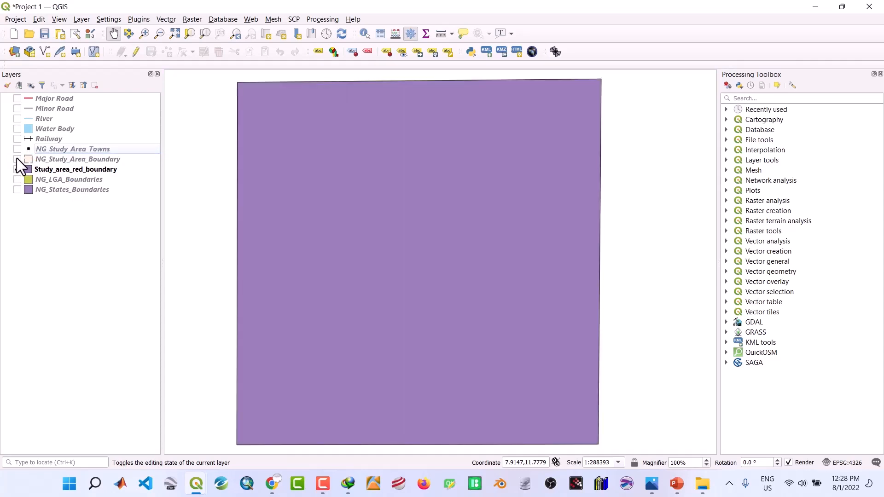
Step: Change the simple fill colour of the Study_area_red_boundary layer to red from the recent colours
double_click(35, 171)
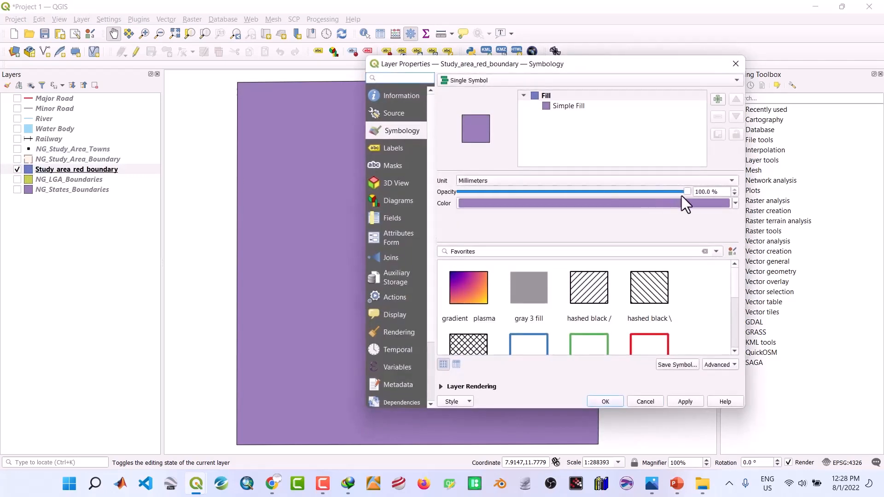
click(579, 110)
click(712, 200)
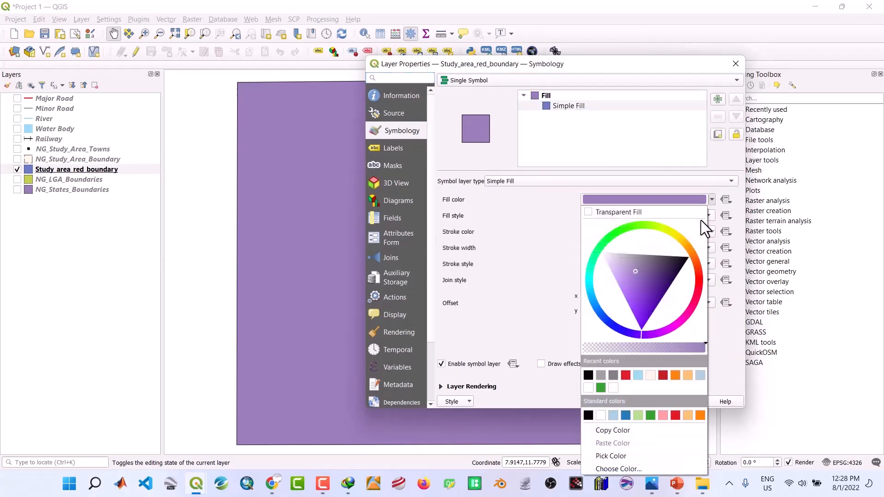
click(696, 289)
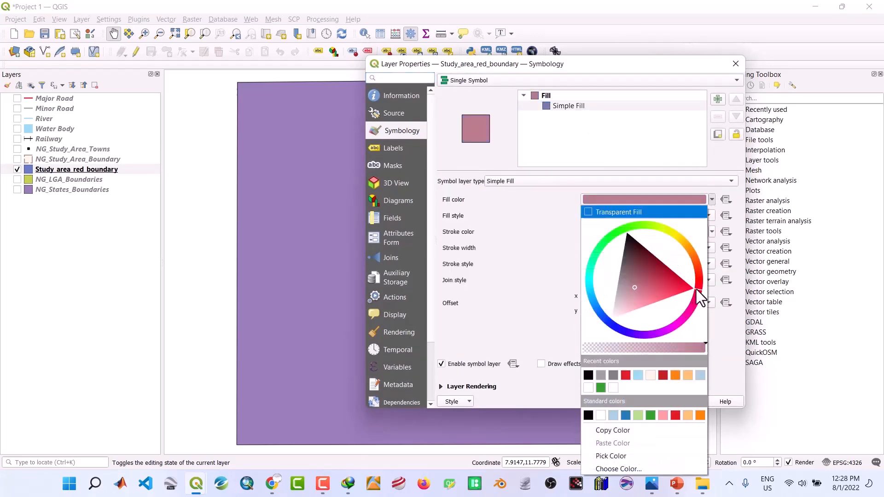
click(681, 286)
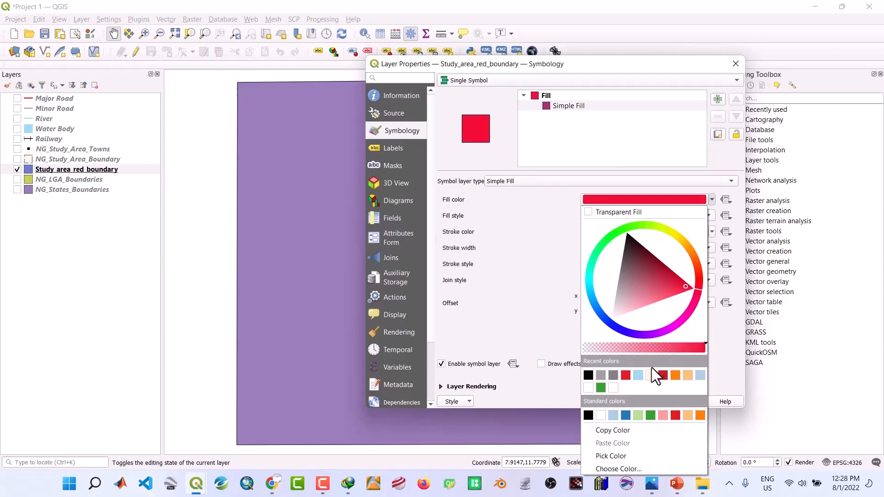
click(627, 377)
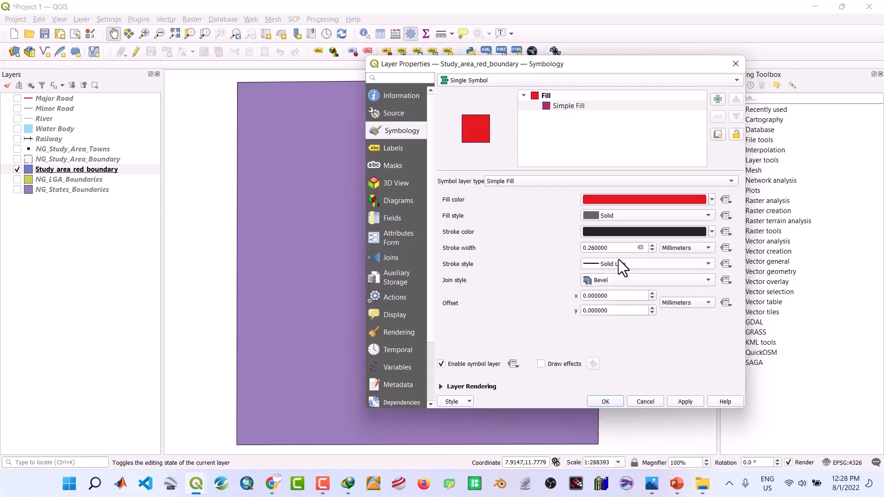
Step: Set the red boundary's stroke width to 0.66 mm and its fill style to No Brush
click(653, 244)
click(653, 244)
click(653, 244)
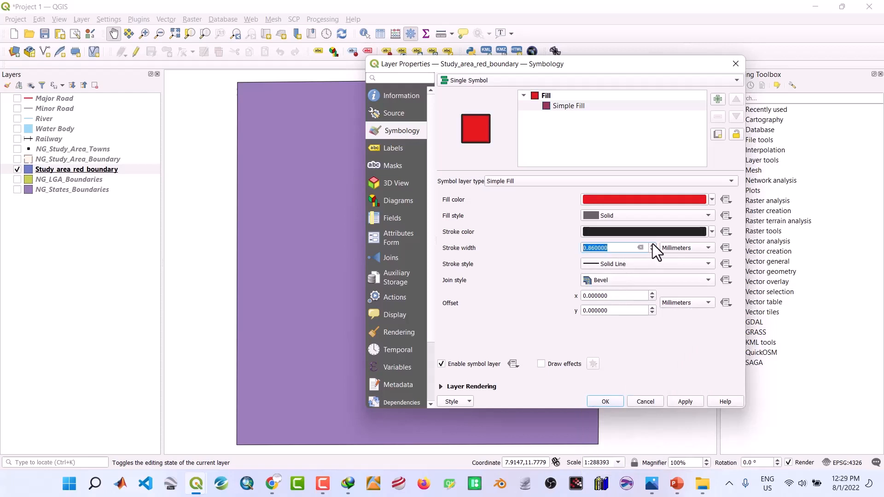
click(654, 249)
click(709, 216)
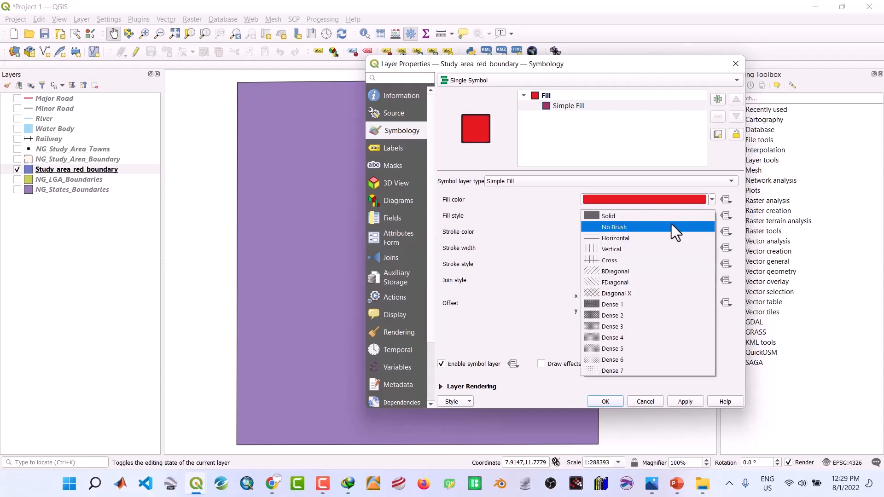
click(672, 225)
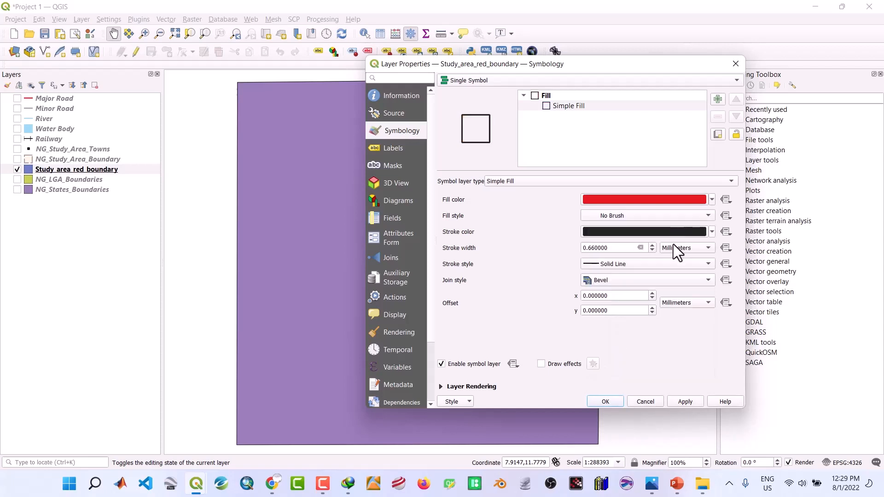
Step: Change the boundary's stroke colour to the recent red, then apply and accept the layer properties
click(711, 231)
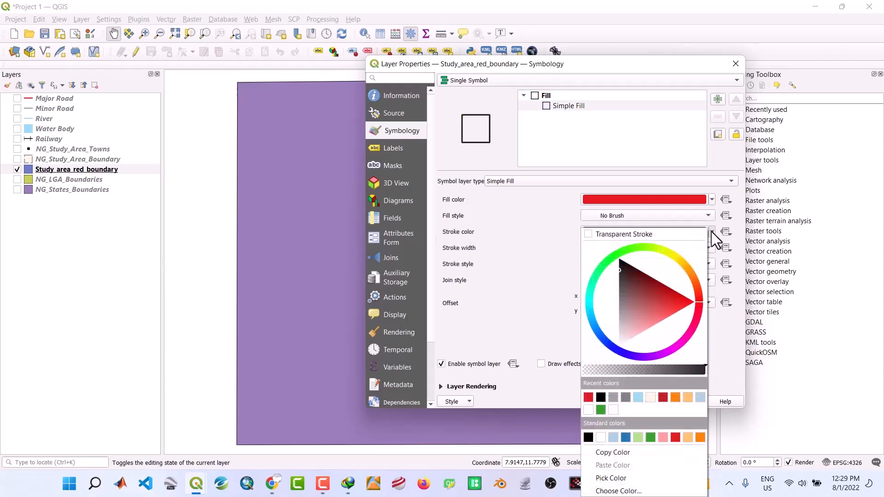
click(589, 397)
click(684, 401)
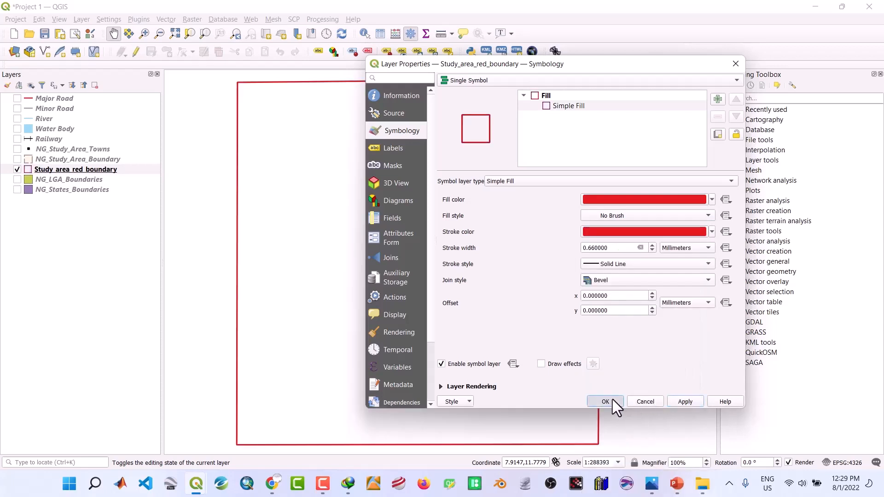
click(612, 400)
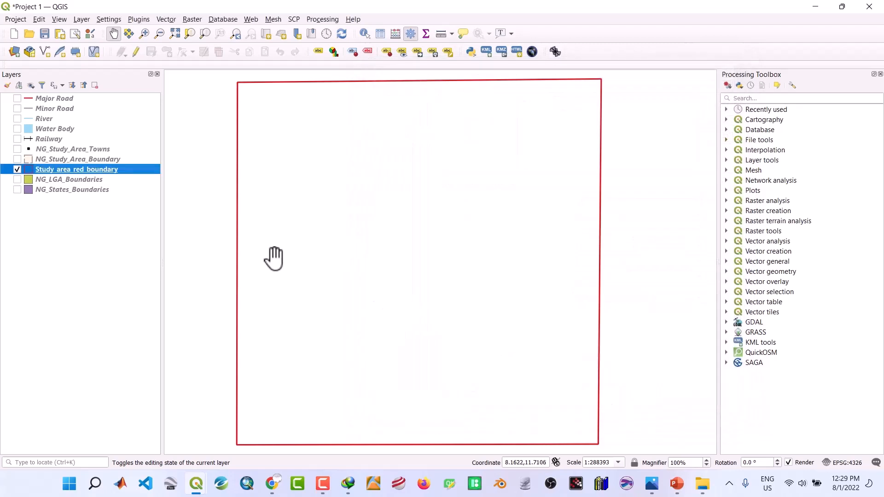
Step: Display NG_States_Boundaries in place of the red boundary, zoom to its extent and consult the STUDY AREA.png reference map
click(16, 169)
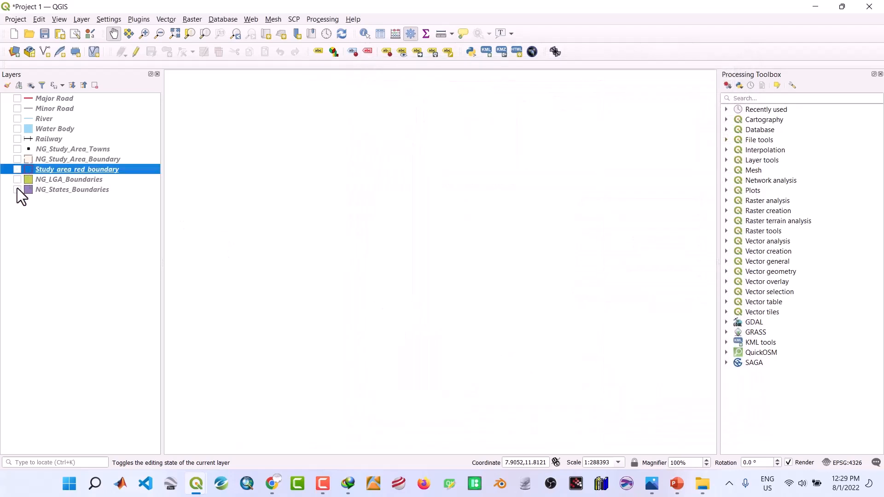
click(18, 189)
click(61, 191)
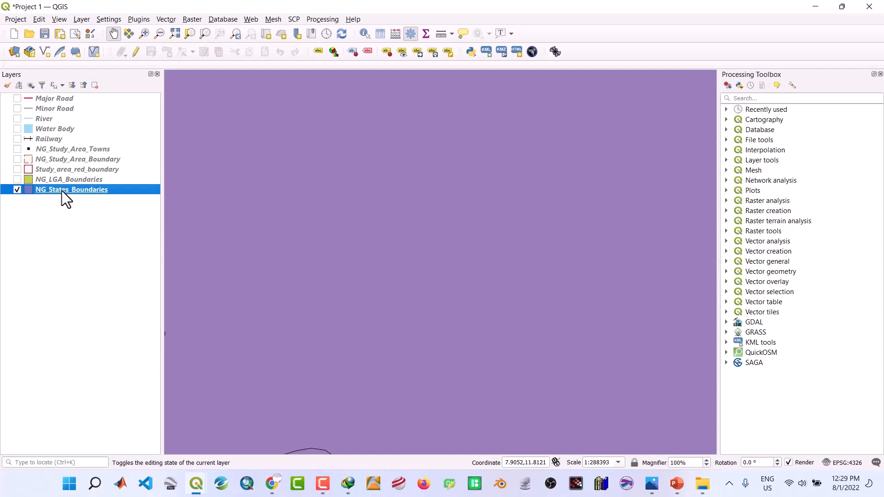
right_click(62, 191)
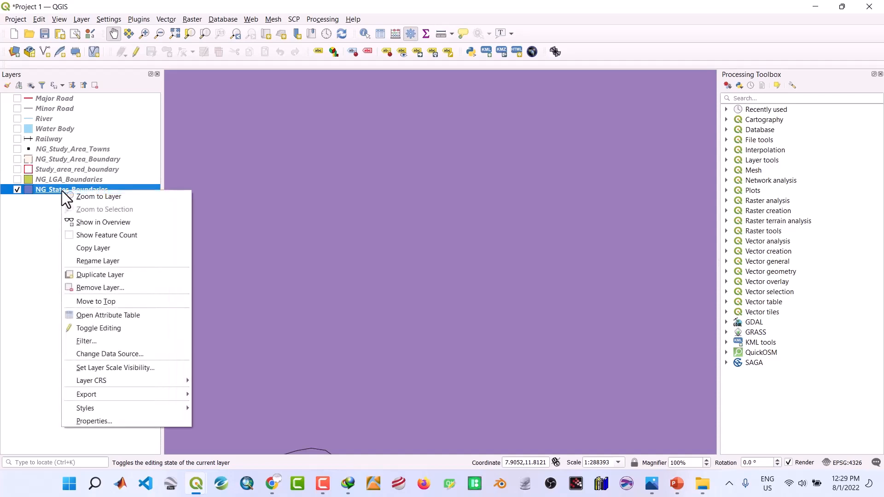
click(86, 198)
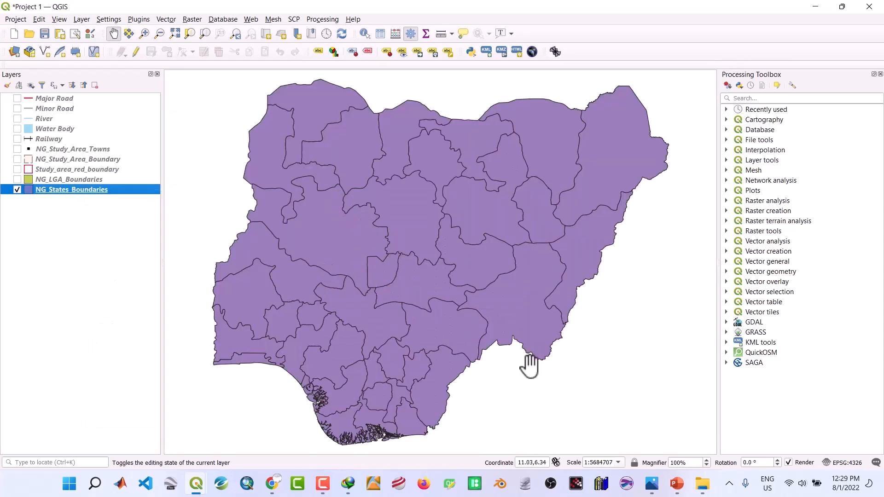
click(649, 493)
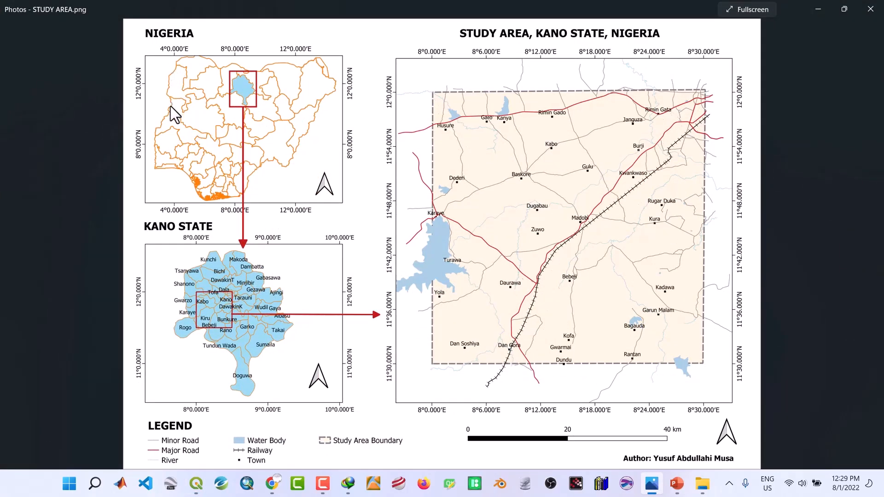
click(819, 8)
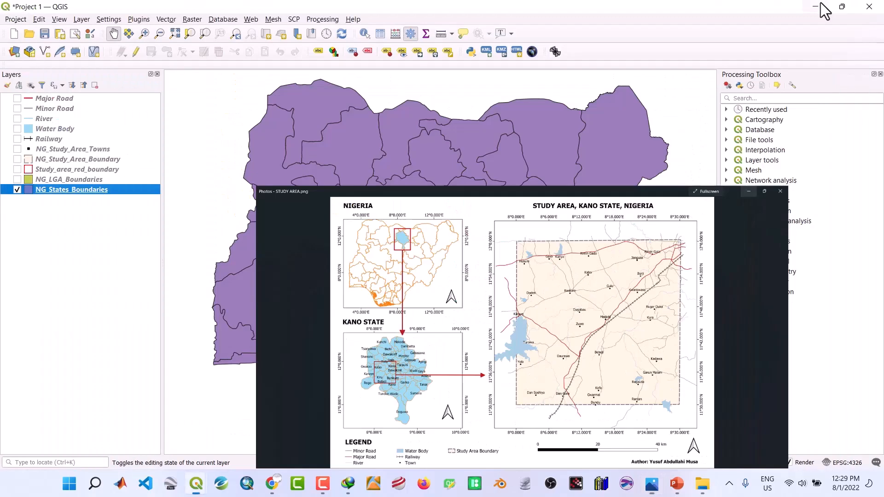
Step: Style the simple fill of NG_States_Boundaries with No Brush and the recent orange stroke colour, then apply and accept the layer properties
double_click(53, 192)
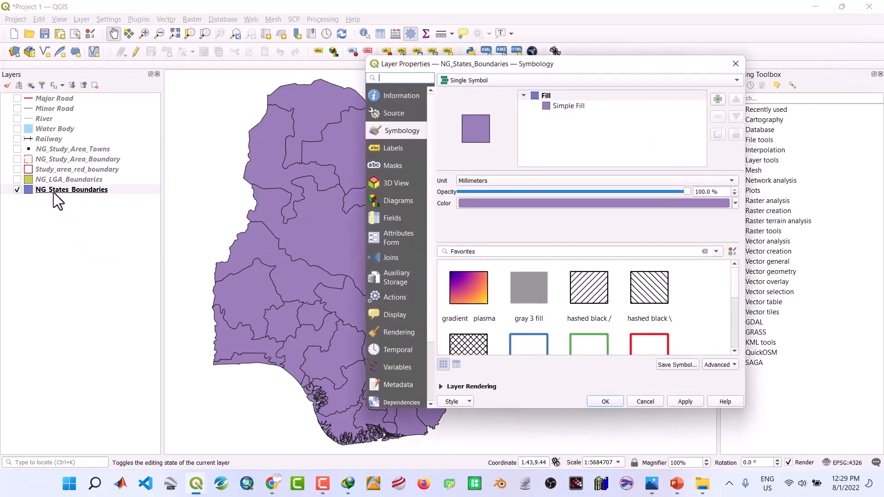
click(567, 107)
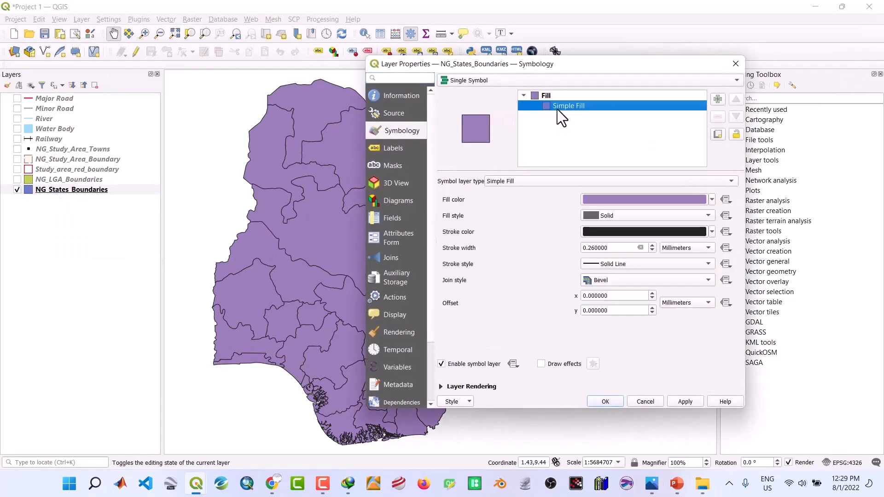
click(710, 214)
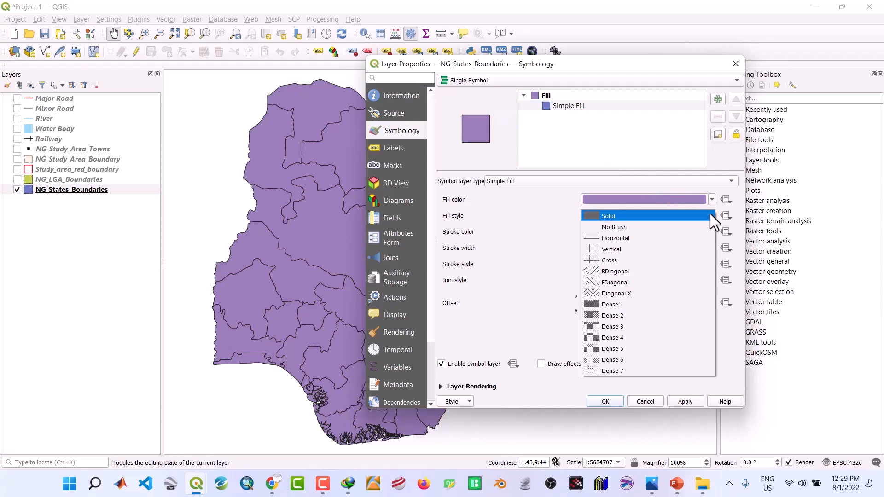
click(667, 230)
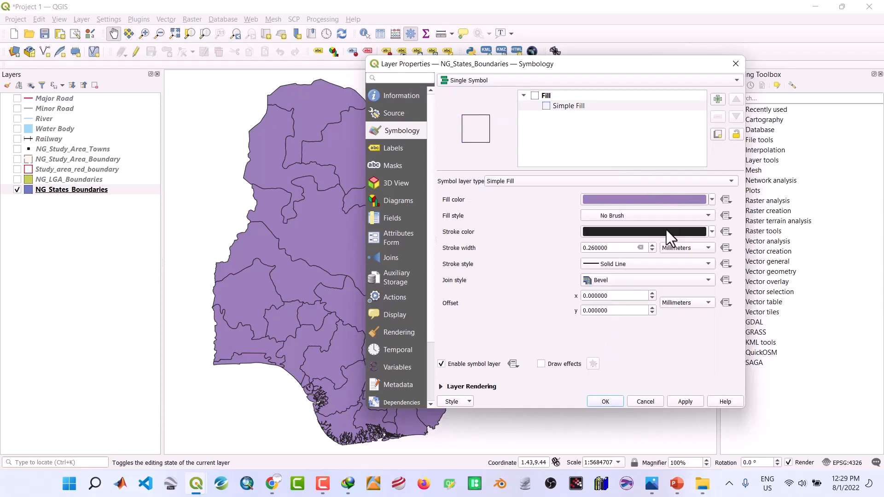
click(712, 232)
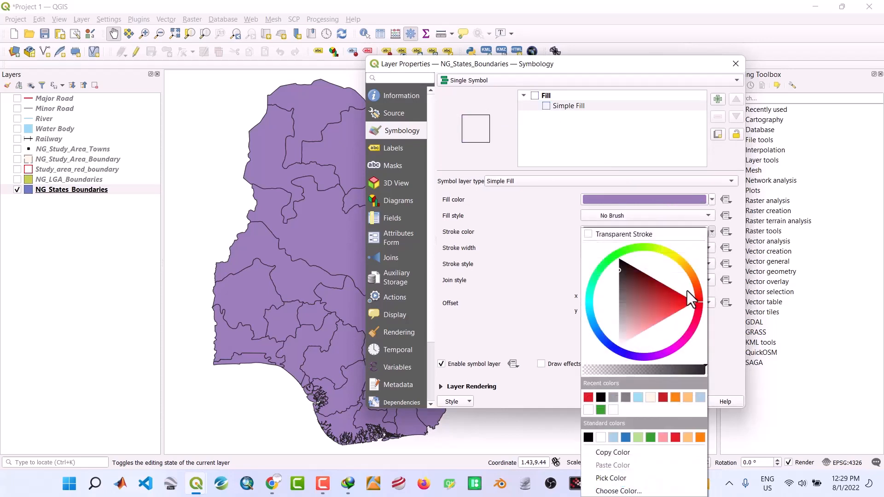
click(676, 397)
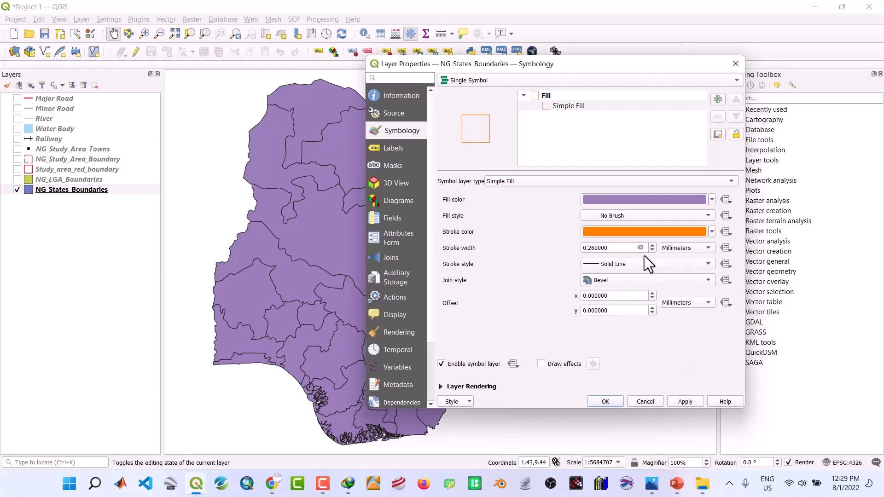
click(686, 400)
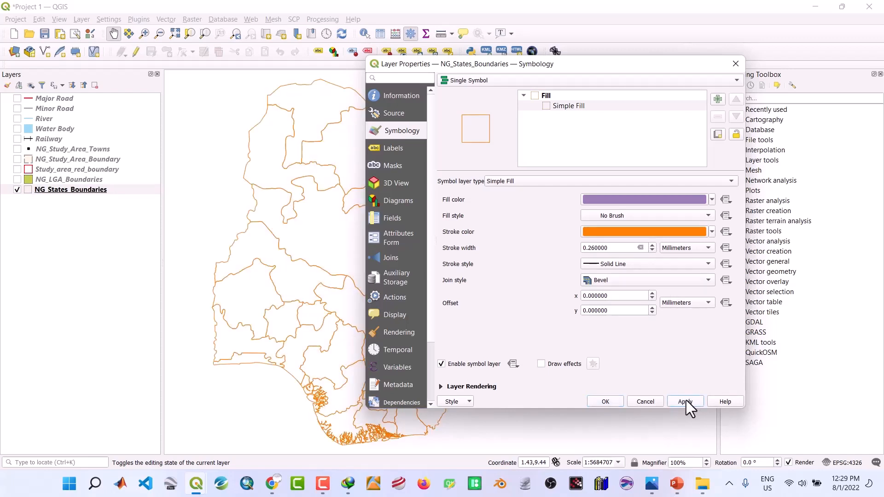
click(611, 400)
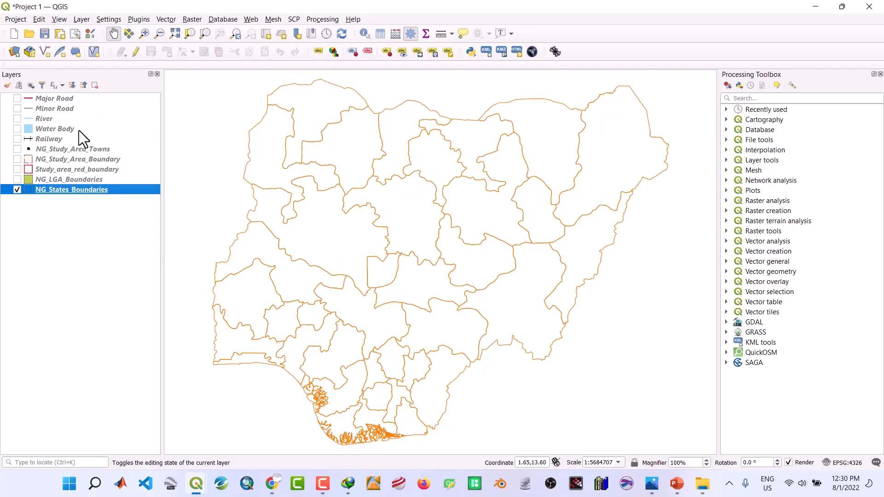
Step: Overlay Study_area_red_boundary temporarily and identify the state surrounding it in NG_States_Boundaries
click(17, 169)
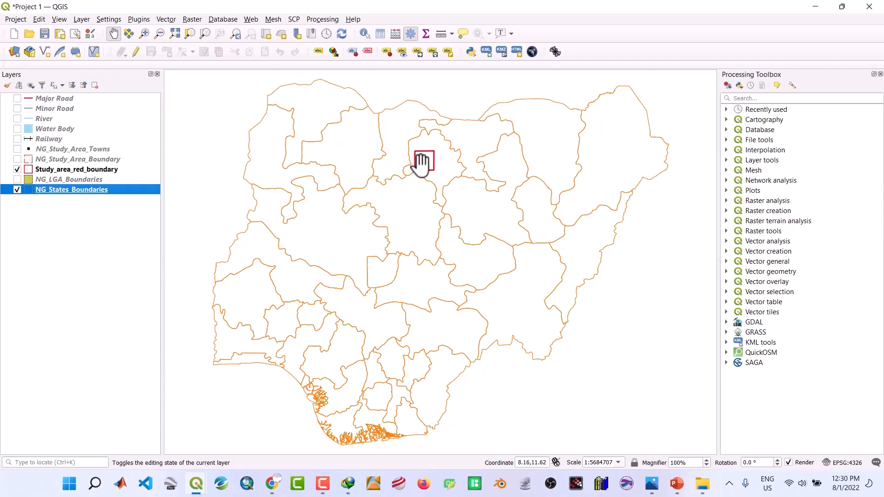
click(365, 33)
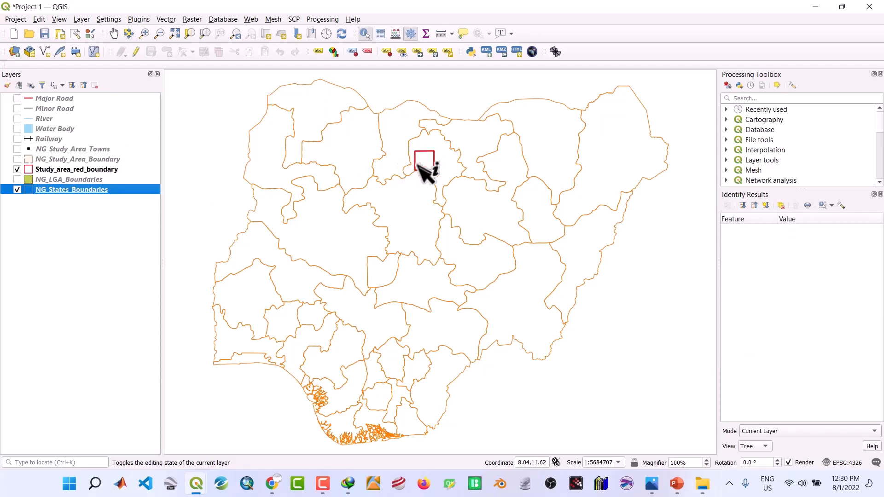
click(451, 166)
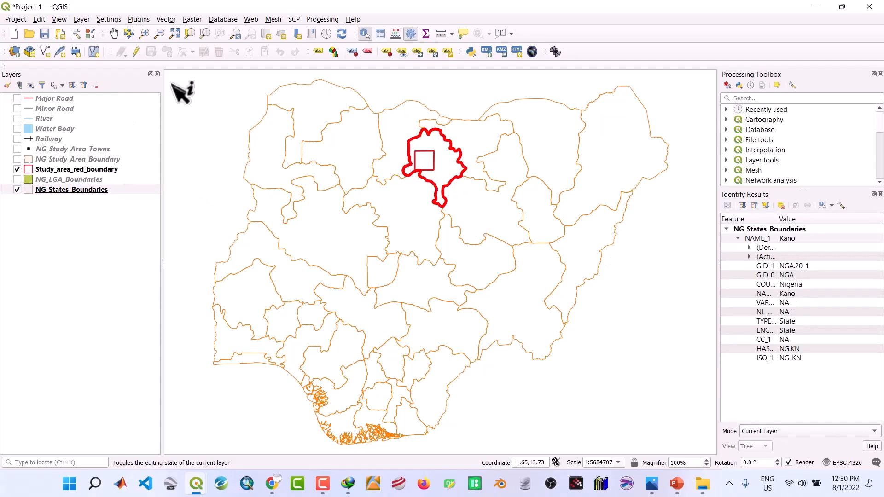
click(114, 33)
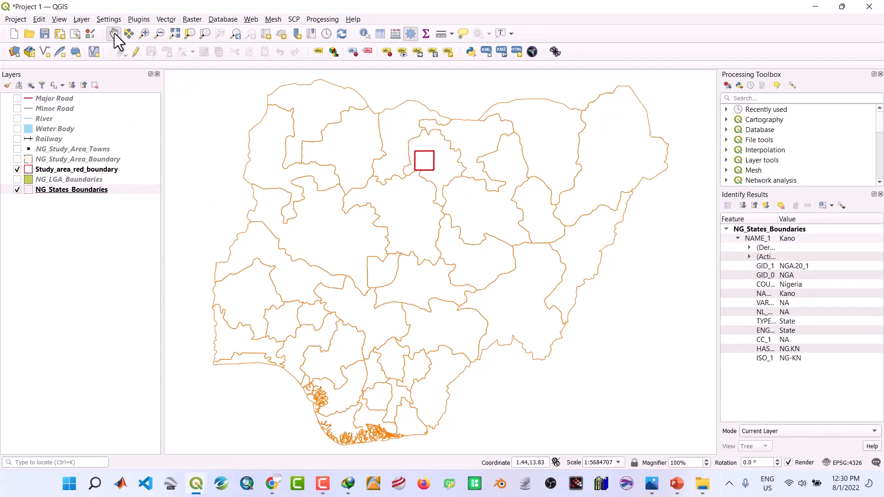
click(17, 169)
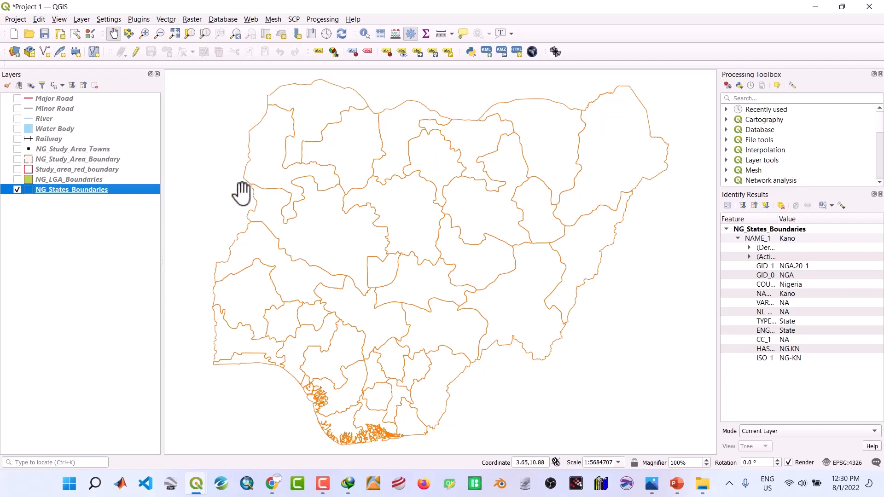
right_click(70, 192)
click(63, 192)
click(737, 62)
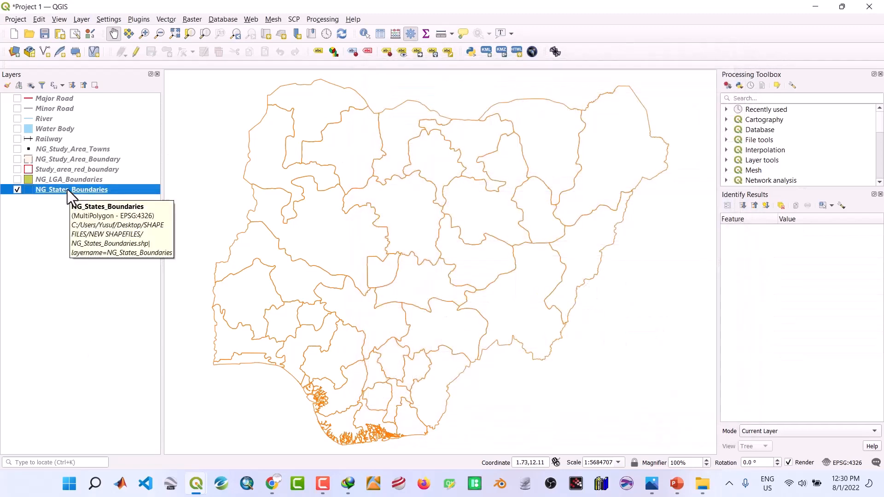
Step: Sort the NG_States_Boundaries attribute table by NAME_1, select the Kano row and minimize the table
right_click(68, 189)
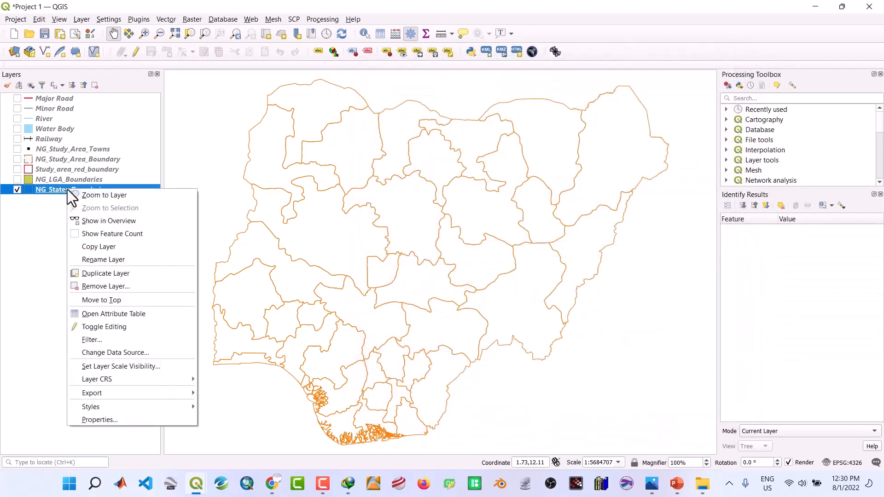
click(117, 313)
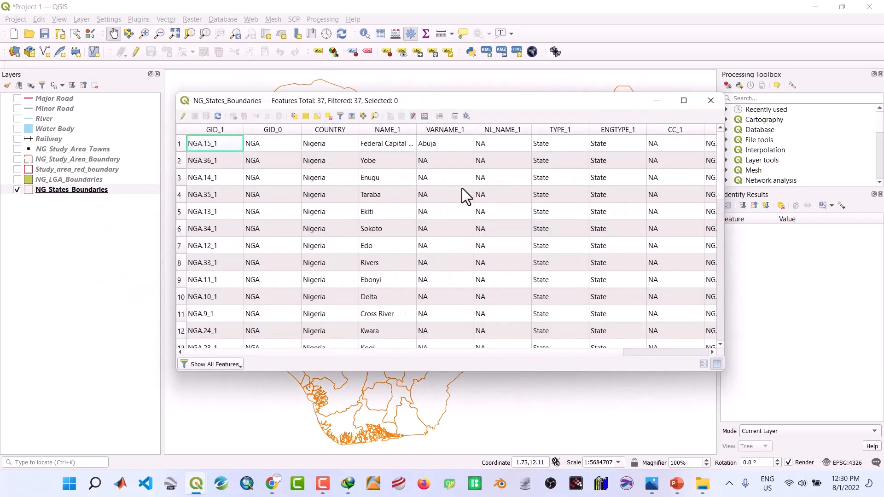
click(387, 132)
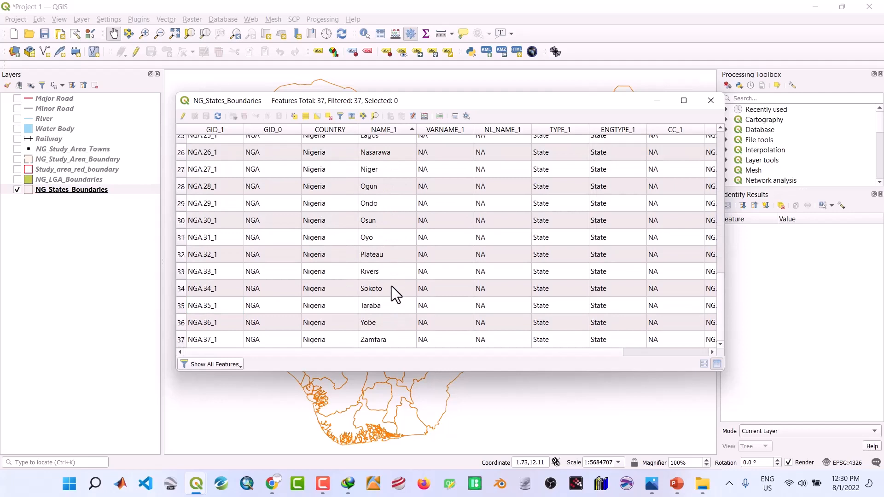
scroll(376, 191, up, 3)
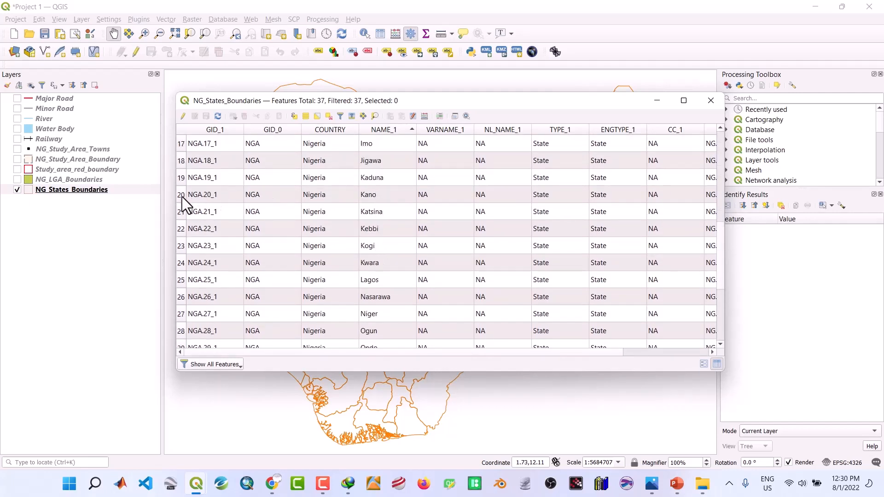
click(181, 196)
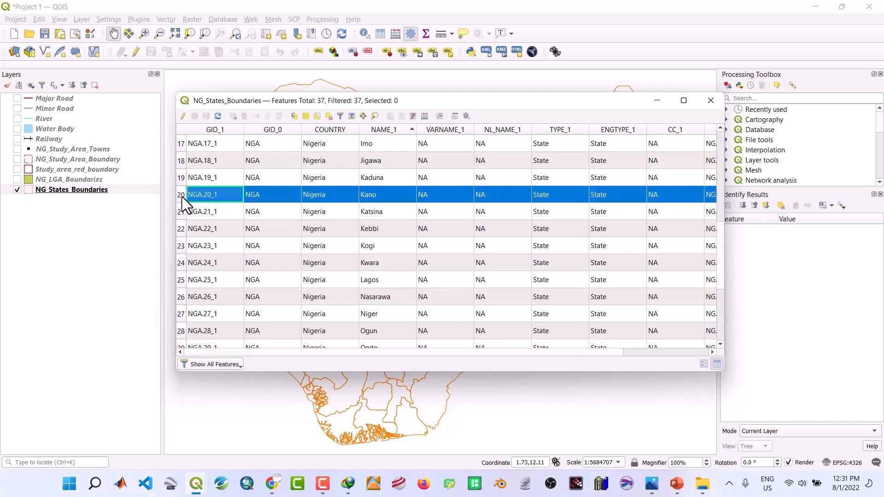
click(658, 100)
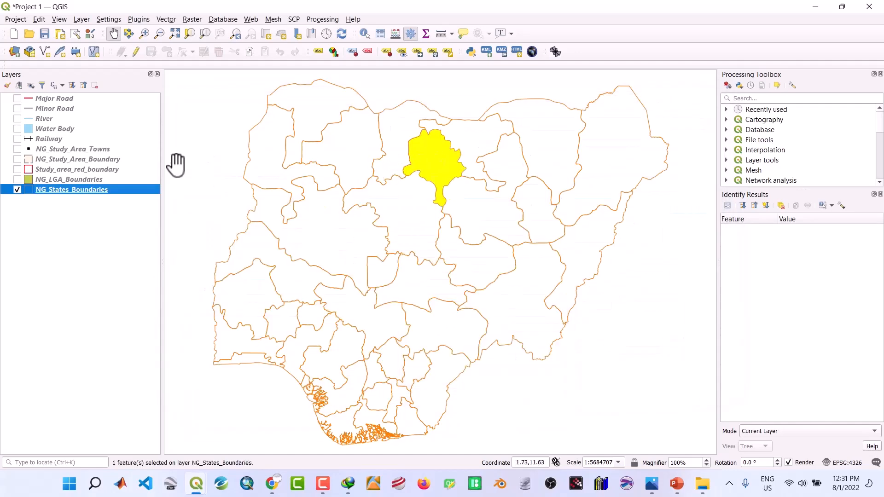
Step: Export only the selected Kano feature as the ESRI Shapefile NG_Kano_State in the NEW SHAPEFILES folder and add it to the map
right_click(65, 191)
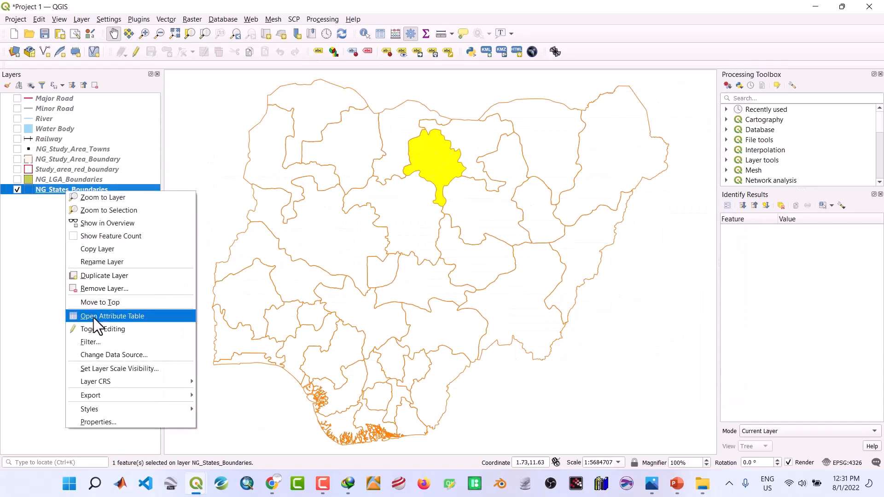
mouse_move(112, 395)
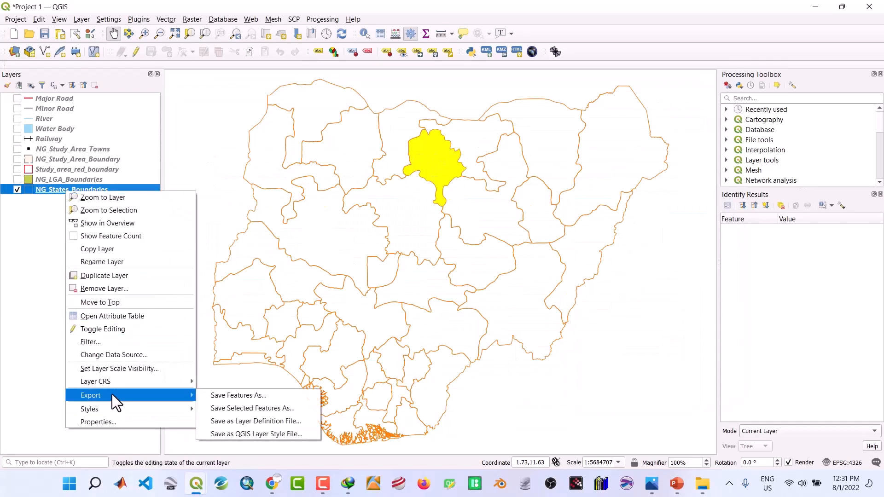
click(255, 408)
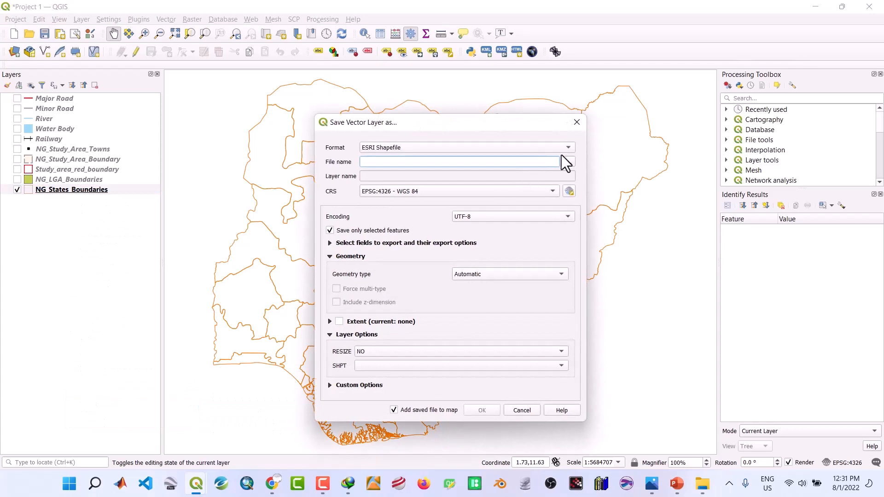
click(570, 162)
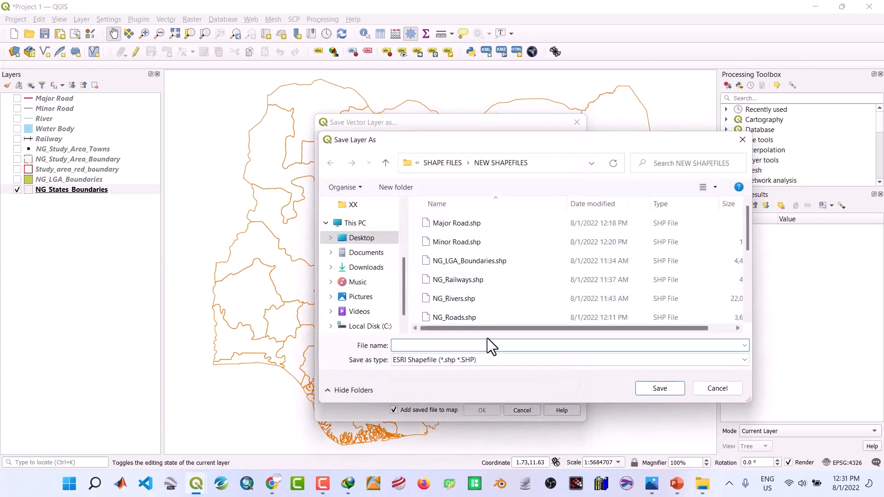
text(N)
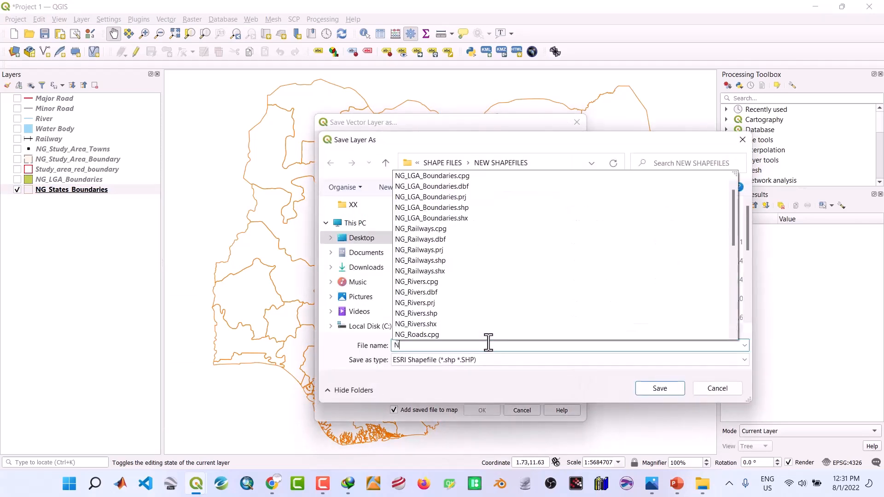
text(G_Kano)
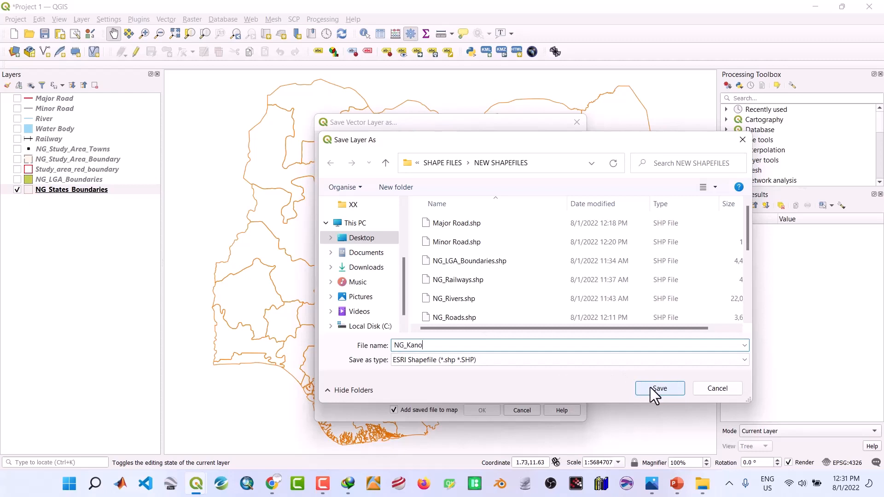
text(_State)
click(666, 391)
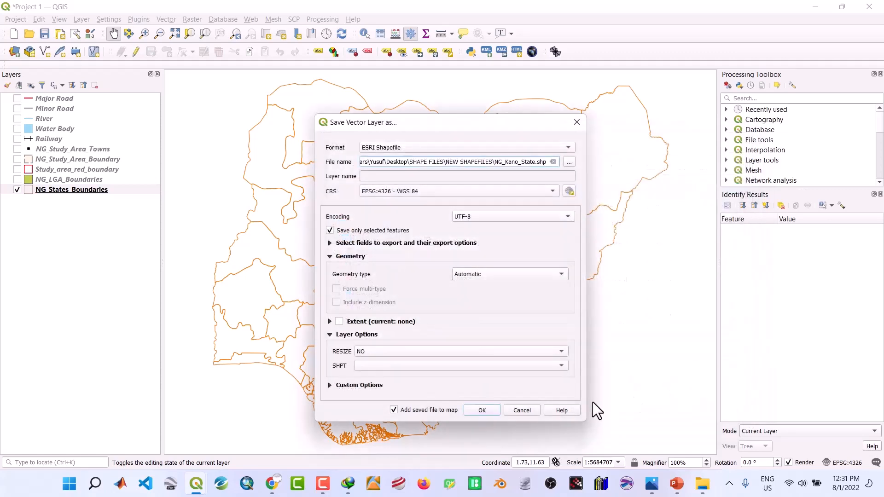
click(482, 411)
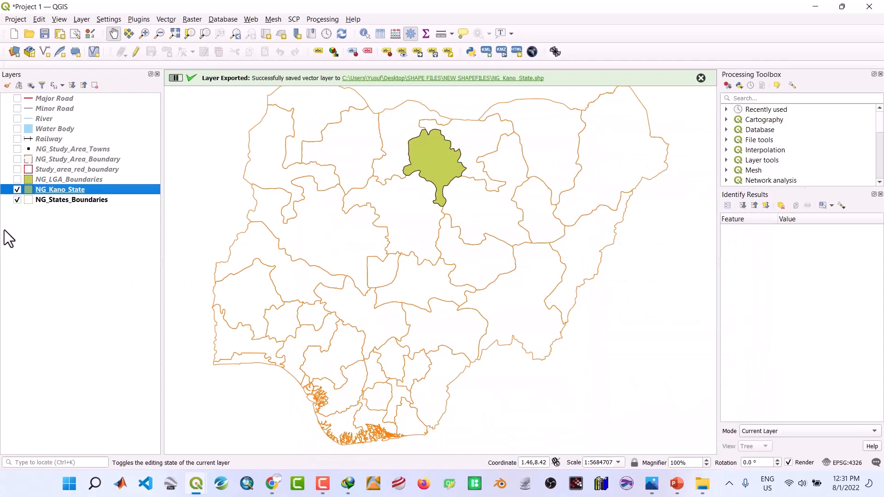
Step: Hide NG_States_Boundaries and zoom the map to the NG_Kano_State layer
click(17, 199)
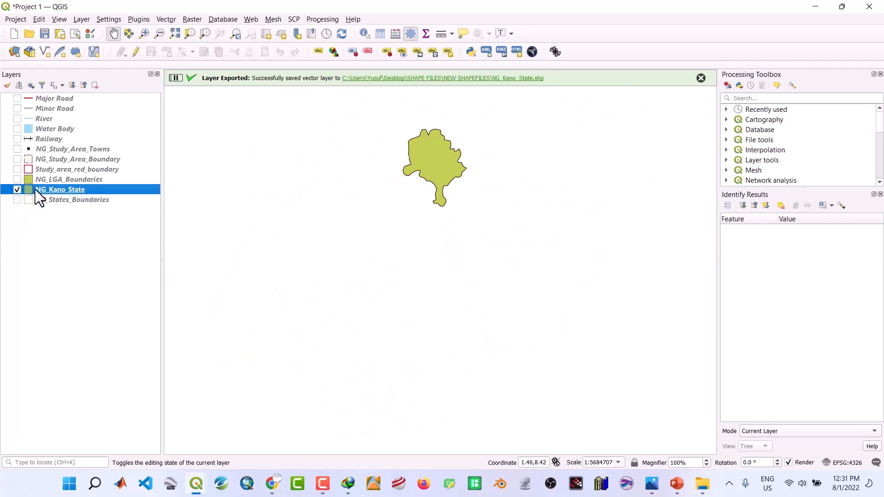
right_click(57, 187)
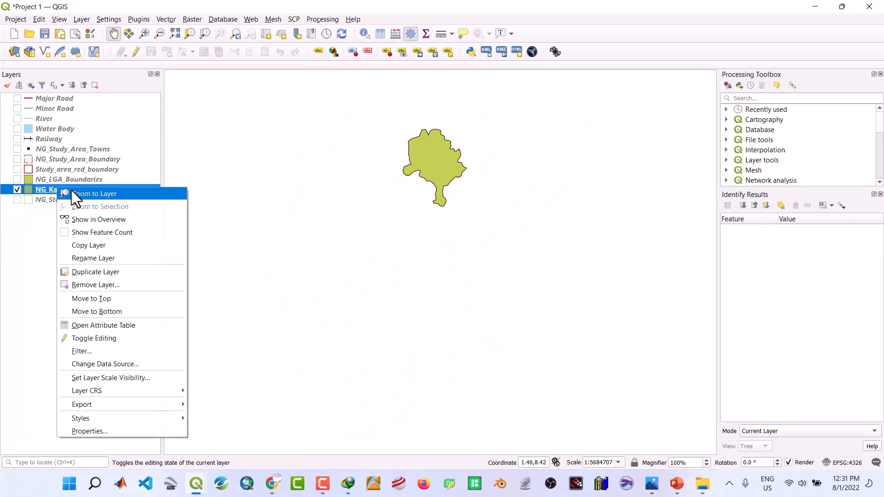
click(71, 193)
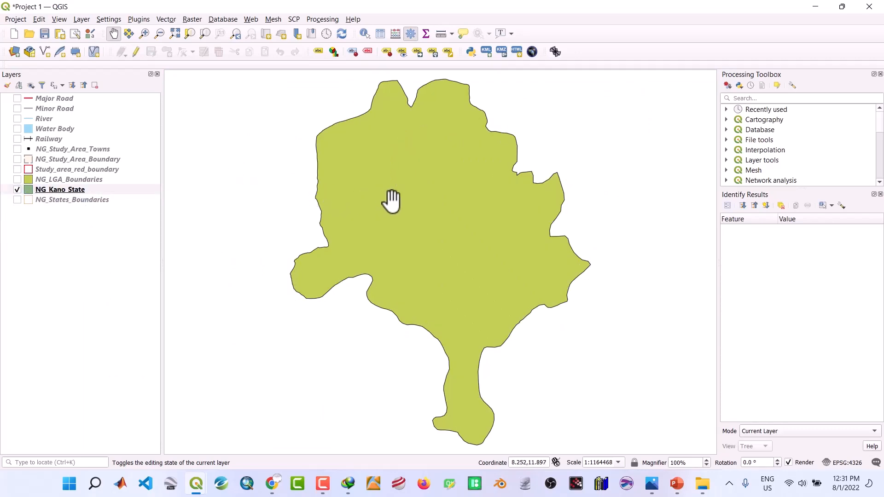
drag(392, 201, 380, 208)
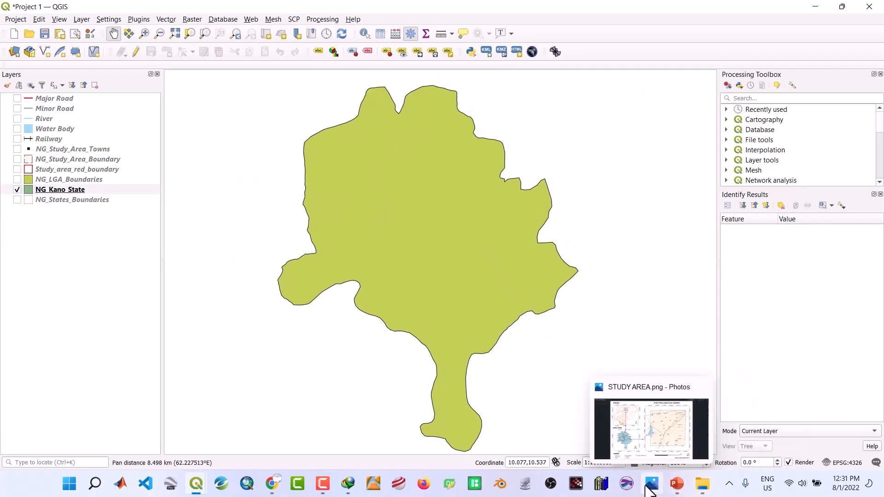
Step: Check the STUDY AREA reference image, then apply the recent light blue as both fill and stroke color of NG_Kano_State
click(651, 487)
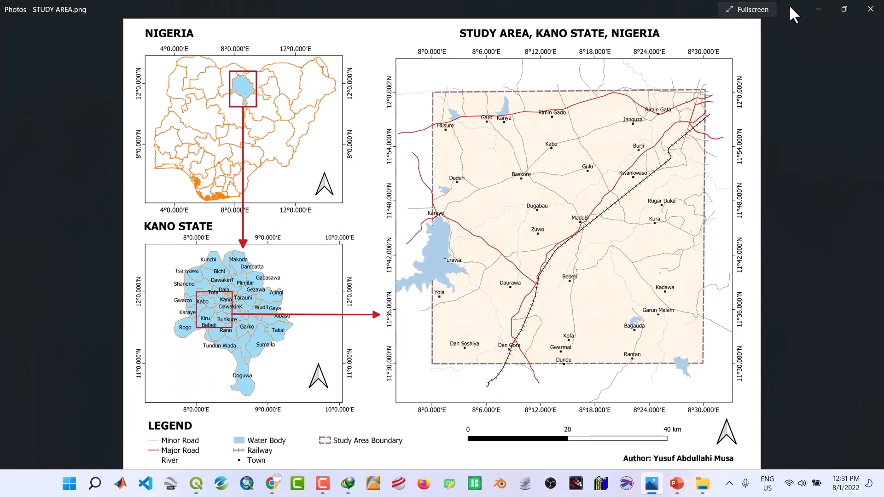
click(815, 4)
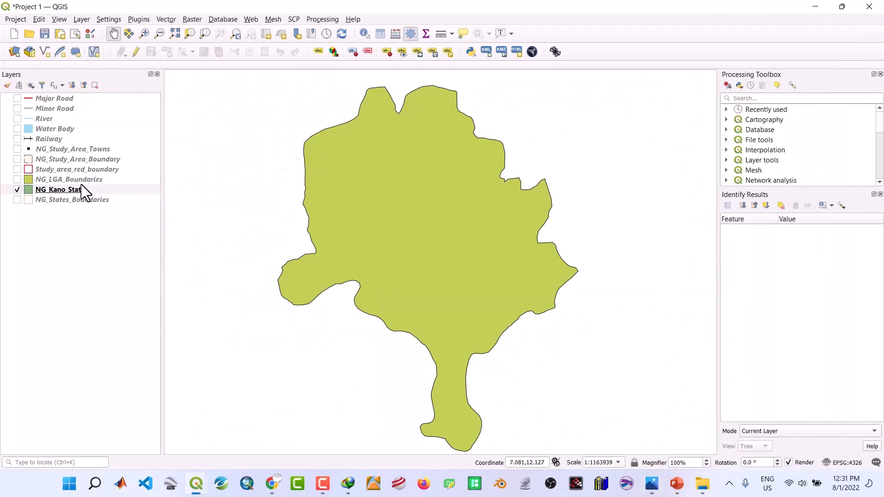
double_click(67, 189)
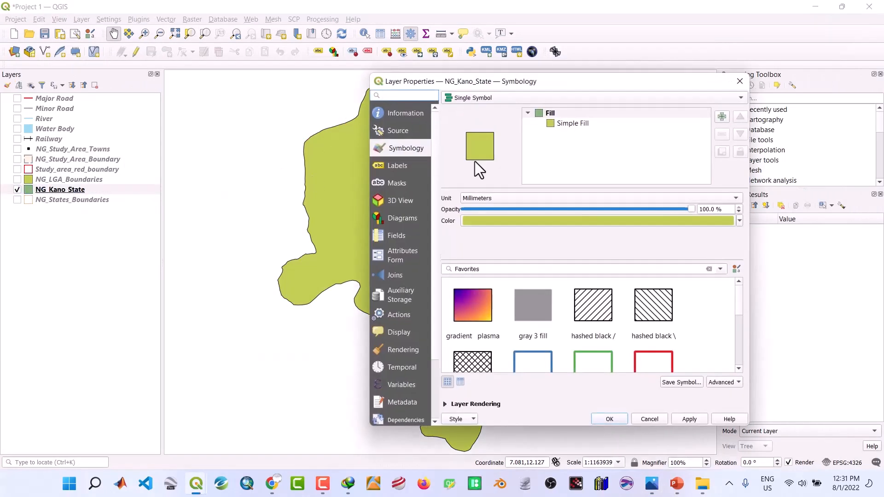
click(571, 123)
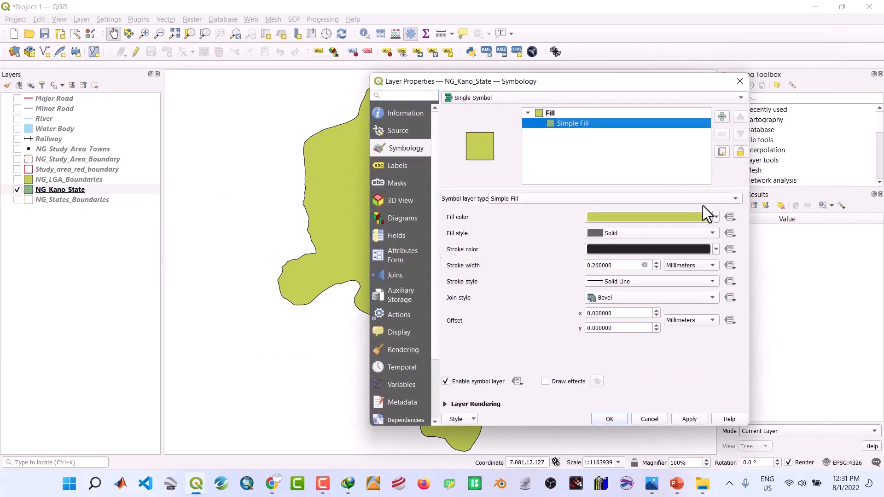
click(715, 218)
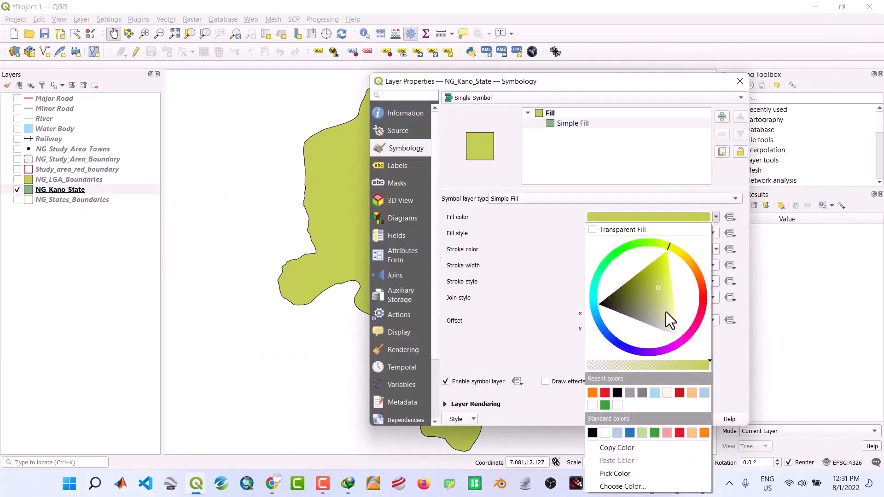
click(657, 392)
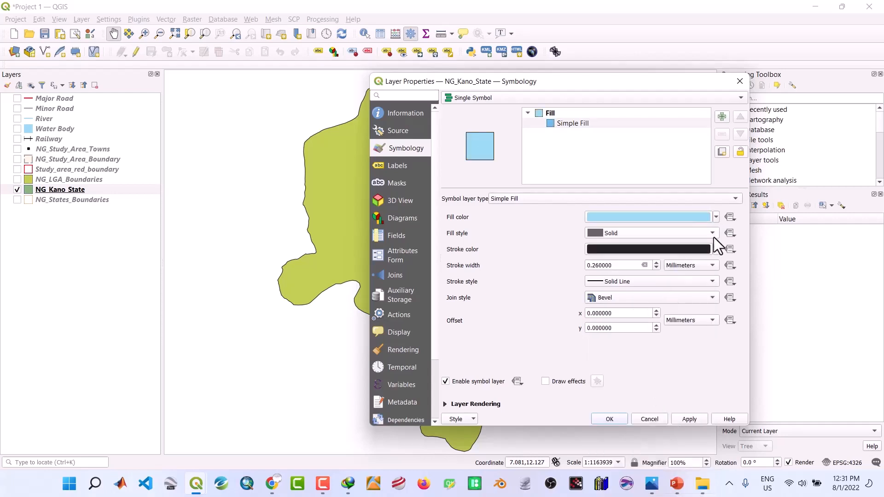
click(716, 249)
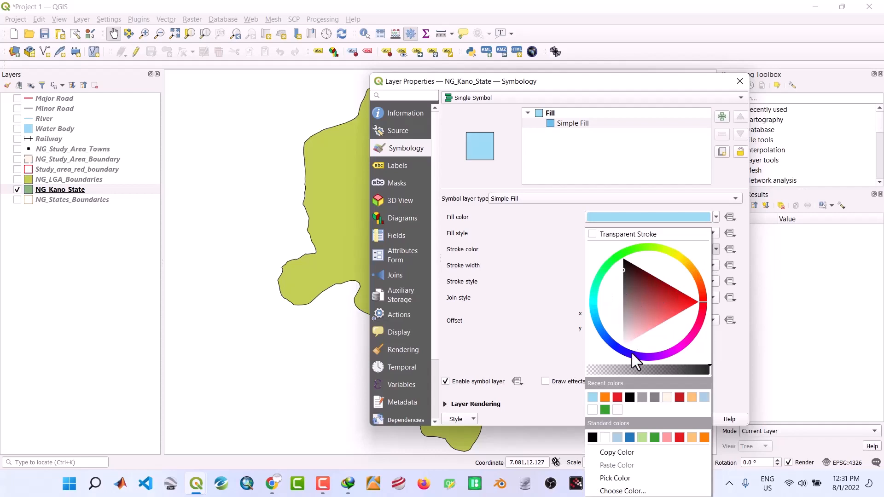
click(592, 398)
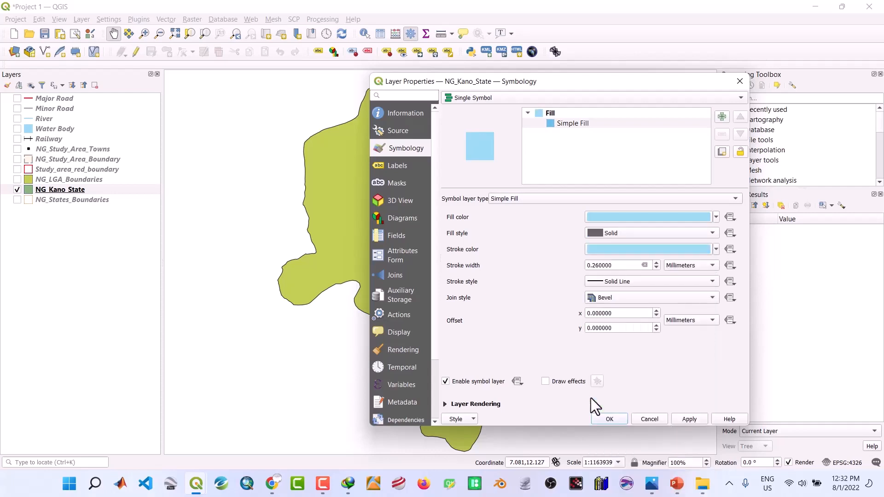
click(682, 419)
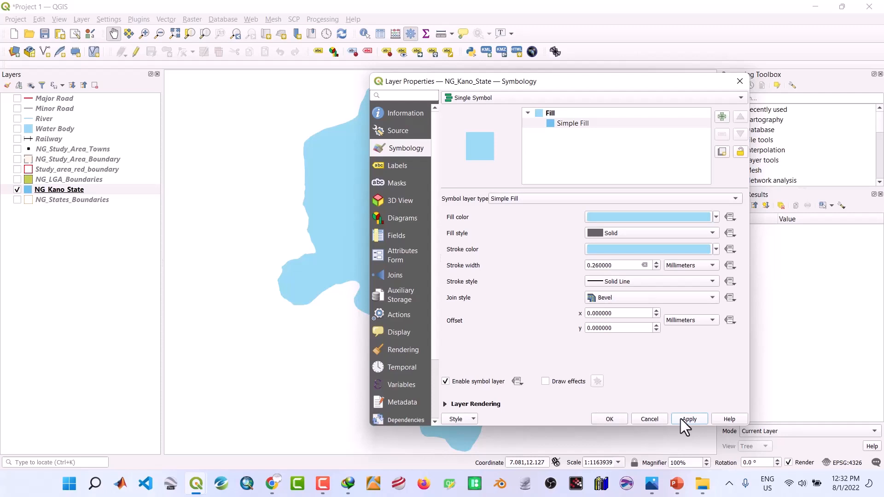
Step: Set the stroke color of NG_Kano_State to the recently used orange and accept the layer properties
click(716, 249)
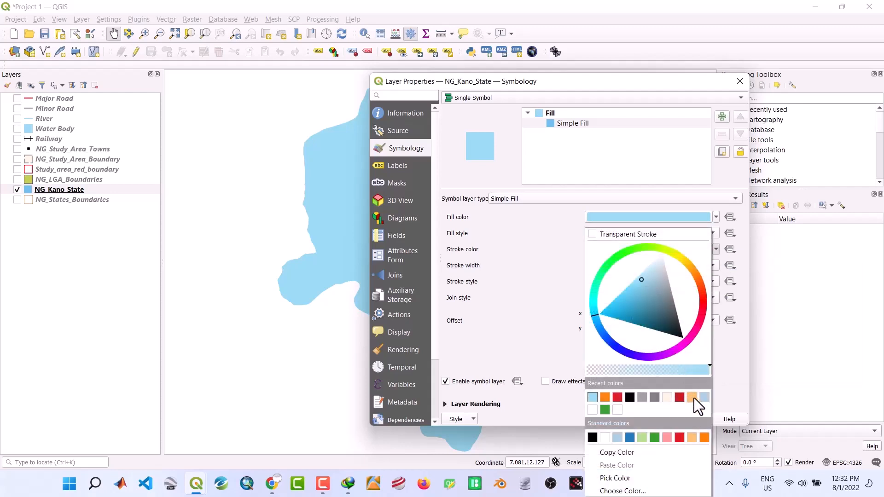
click(606, 399)
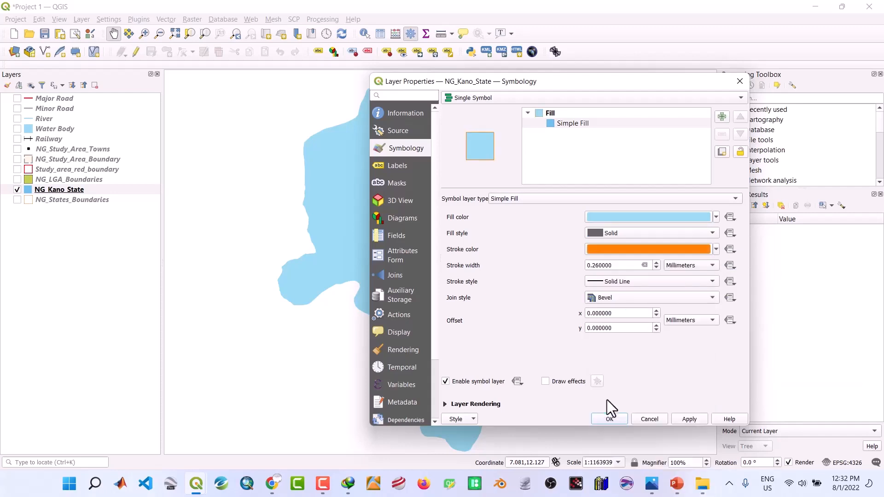
click(695, 418)
click(618, 421)
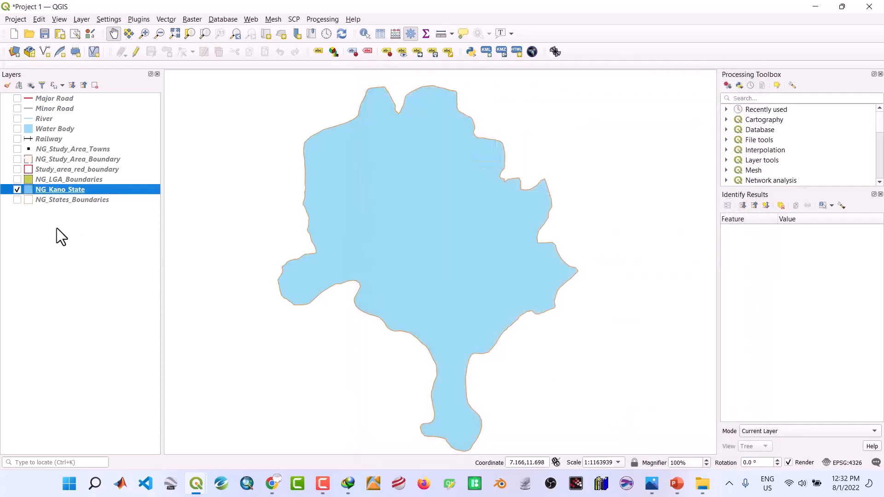
Step: Show NG_States_Boundaries together with NG_Kano_State and zoom the map to the full extent of the states layer
click(18, 200)
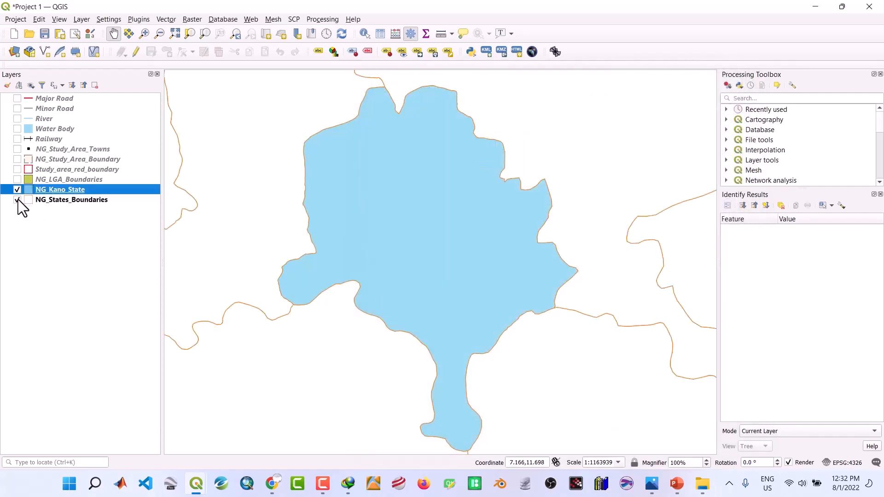
right_click(47, 202)
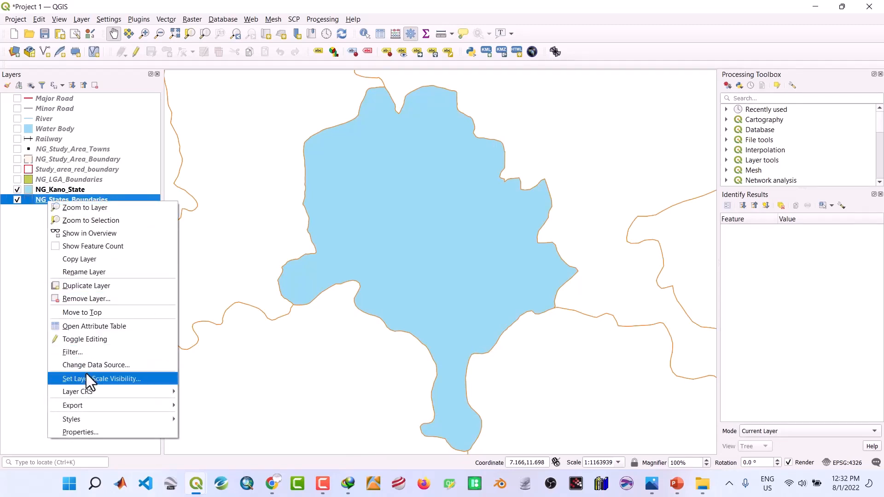
click(78, 208)
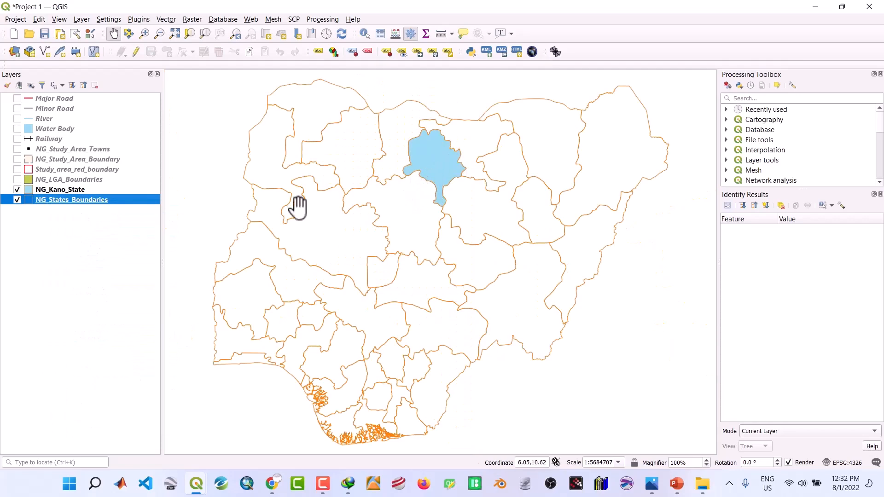
Step: Hide NG_States_Boundaries and NG_Kano_State and show only the NG_LGA_Boundaries layer
click(17, 200)
click(16, 189)
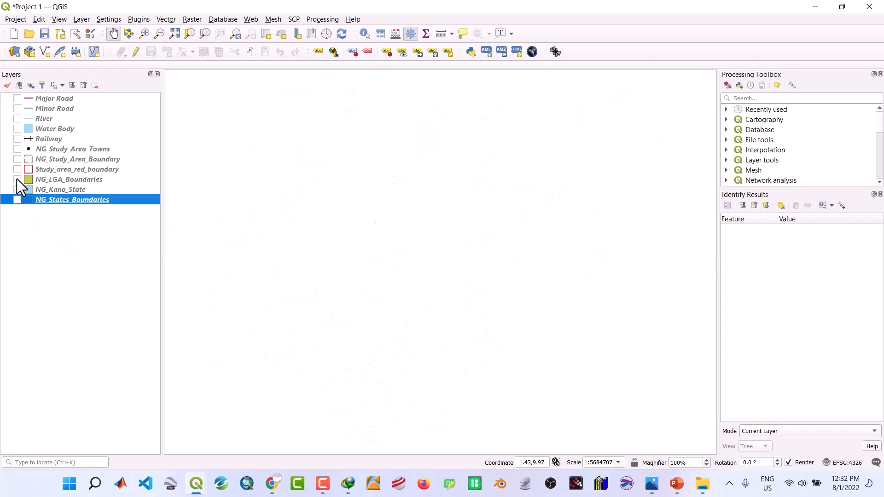
click(17, 180)
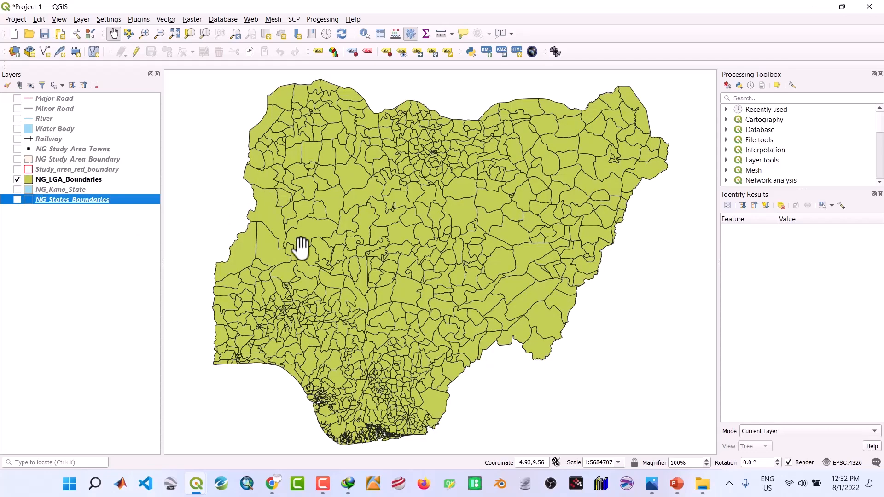
Step: Open the attribute table of NG_LGA_Boundaries and look over its state and LGA name fields
click(69, 176)
right_click(69, 176)
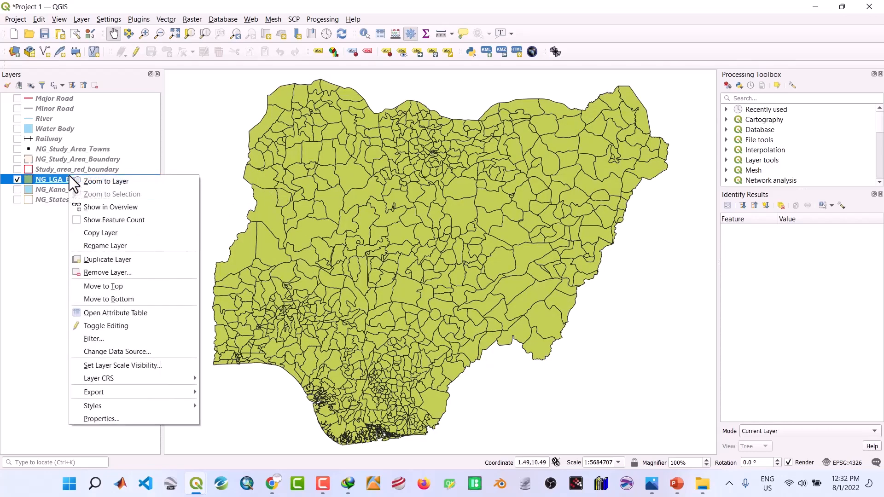
click(119, 313)
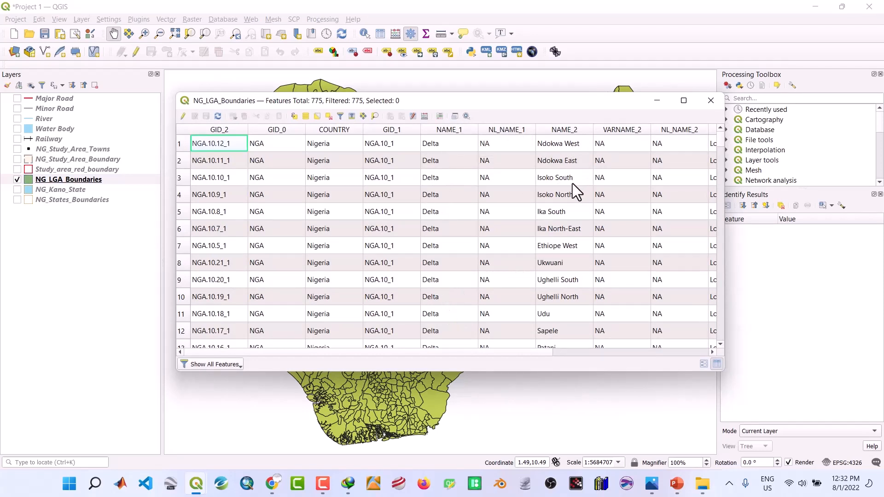
drag(534, 353, 512, 360)
Step: Select the LGA features with the expression "NAME_1" = 'Kano', close the expression dialog and minimize the attribute table
click(295, 116)
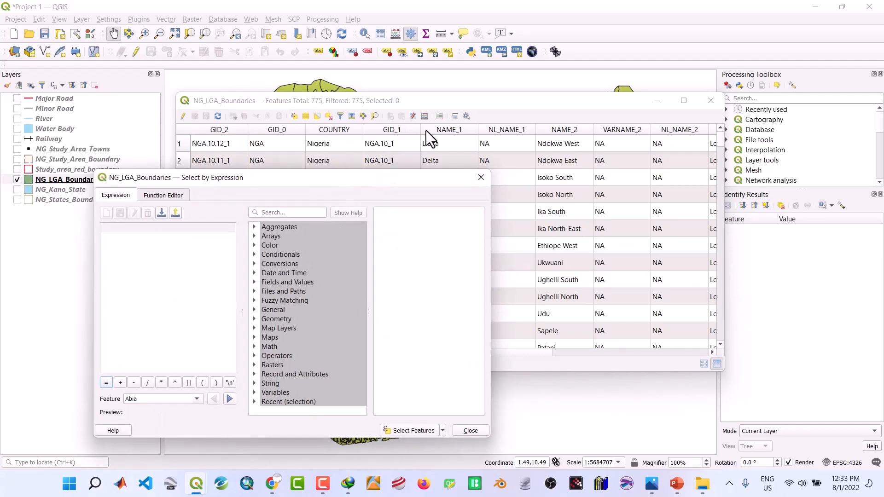
click(255, 281)
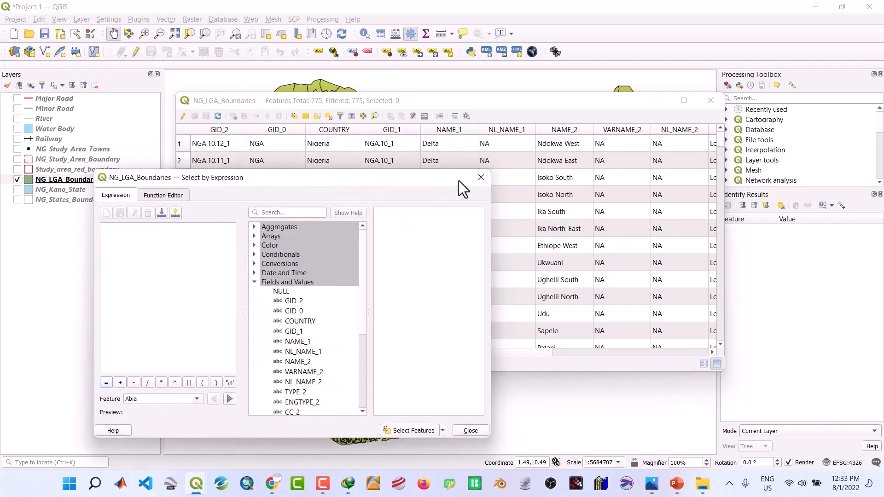
double_click(303, 341)
click(109, 385)
click(407, 320)
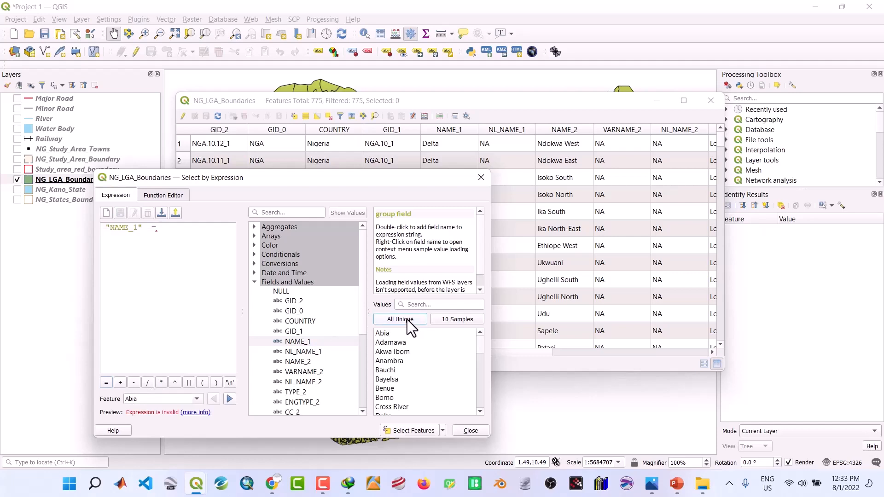
scroll(413, 387, down, 2)
scroll(412, 387, down, 3)
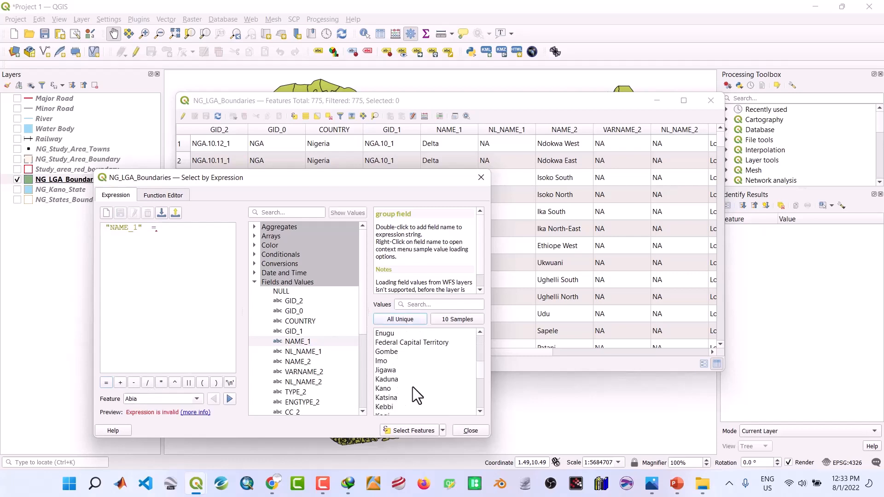
double_click(384, 389)
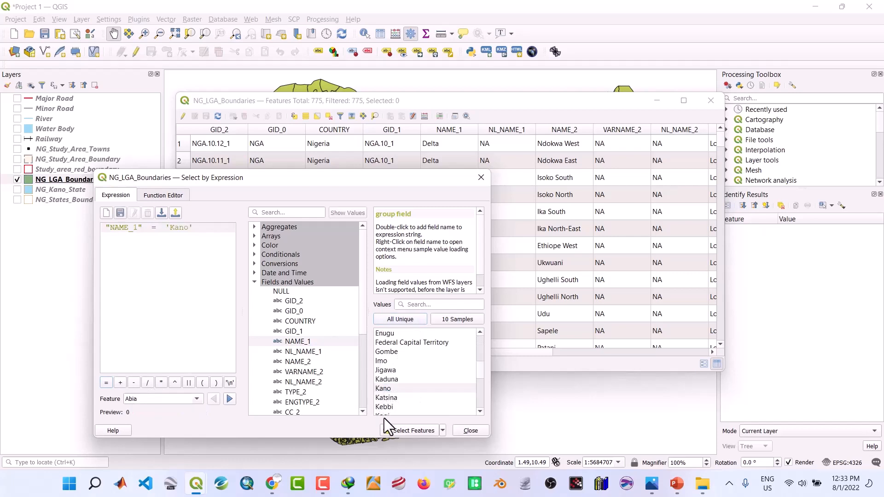
click(398, 430)
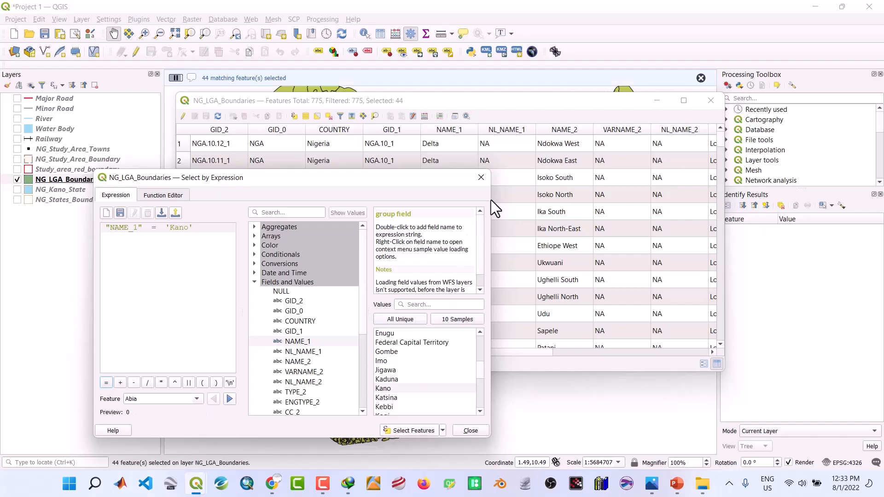
click(482, 177)
click(658, 101)
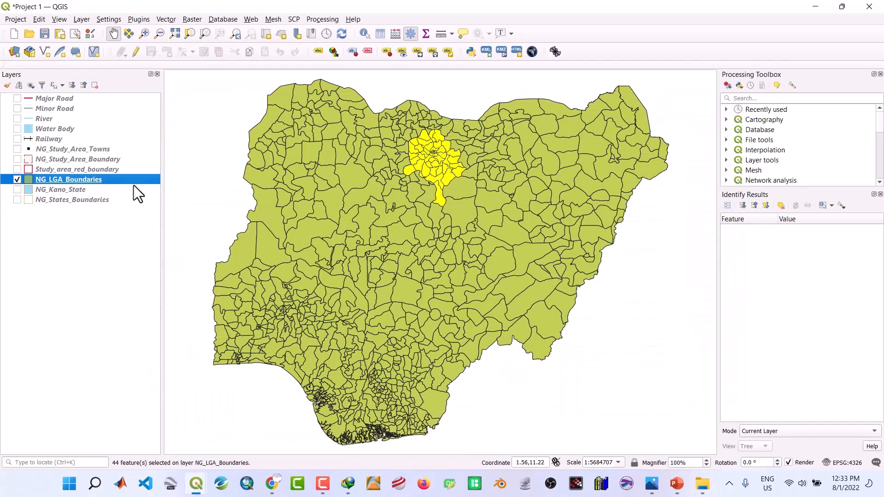
Step: Export only the selected Kano LGAs as the ESRI Shapefile NG_Kano_State_LGAs in the NEW SHAPEFILES folder and add it to the map
right_click(62, 181)
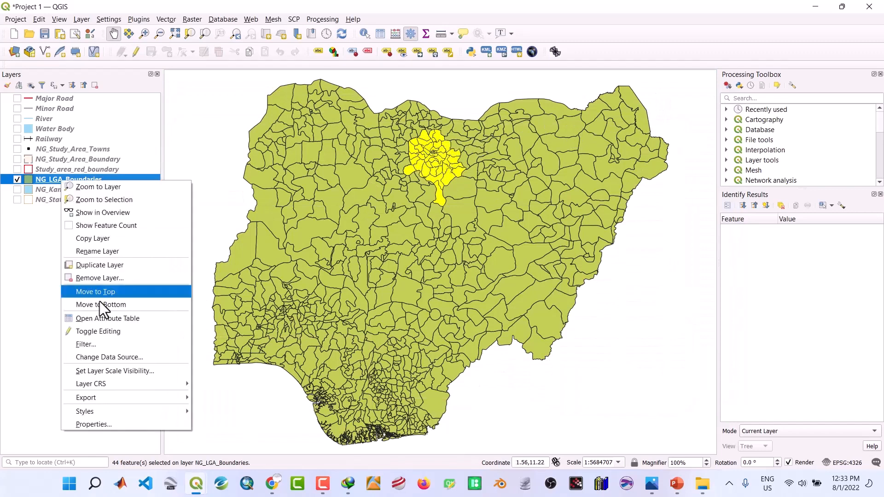
mouse_move(114, 394)
click(223, 410)
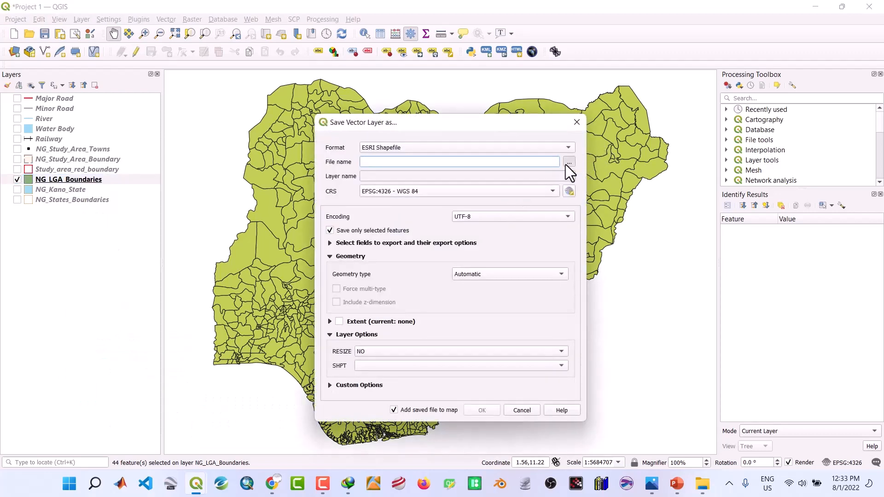
click(568, 163)
text(N)
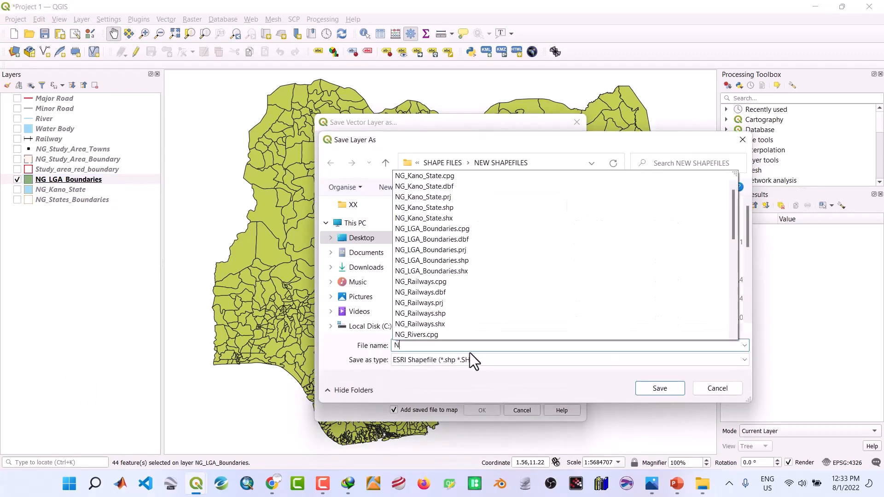
text(G_K)
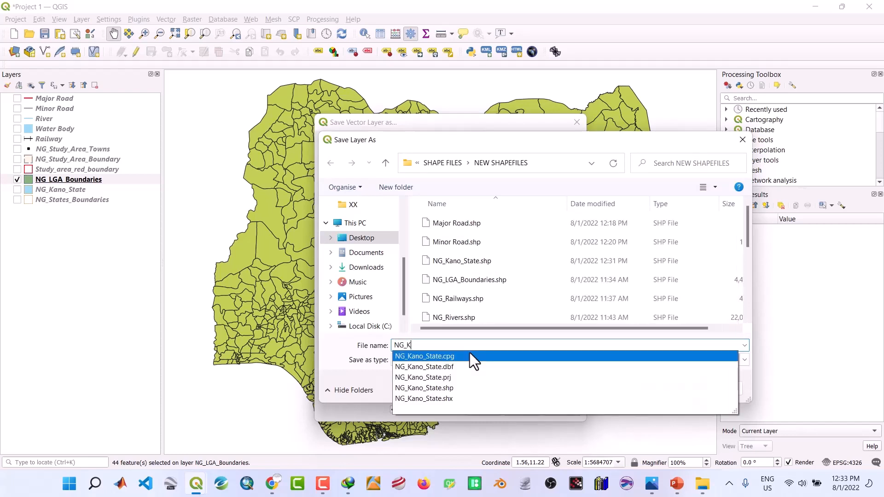
text(ano_State_)
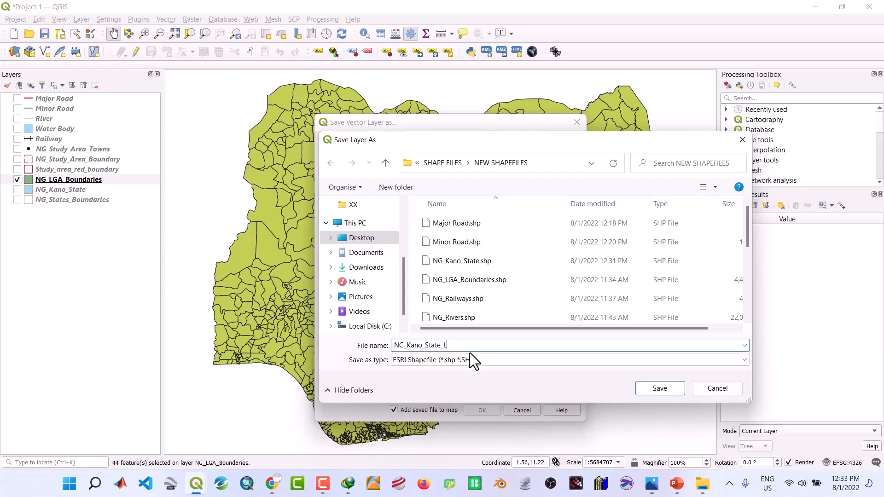
text(LGAs)
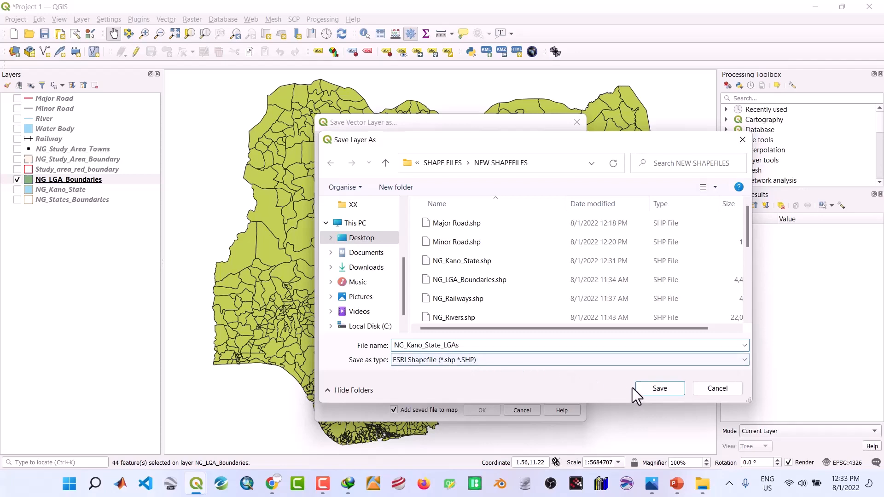
click(653, 390)
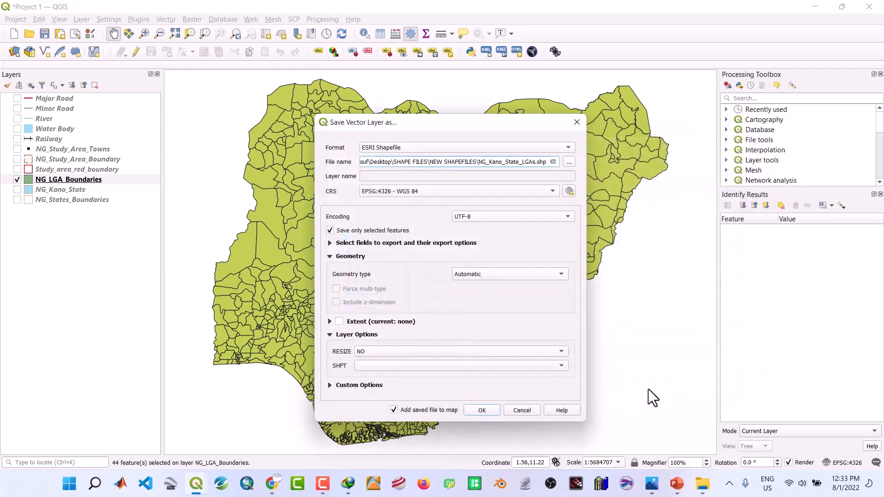
click(496, 410)
Step: Remove the NG_LGA_Boundaries layer from the project
click(49, 190)
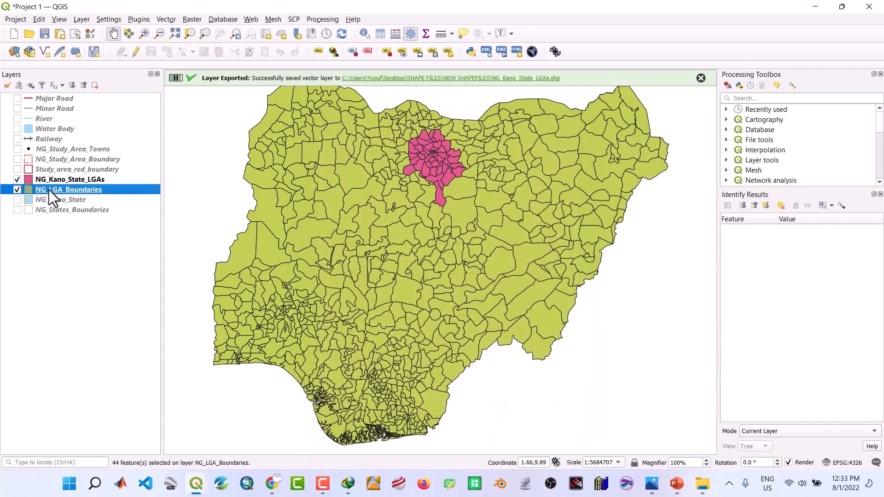
right_click(49, 190)
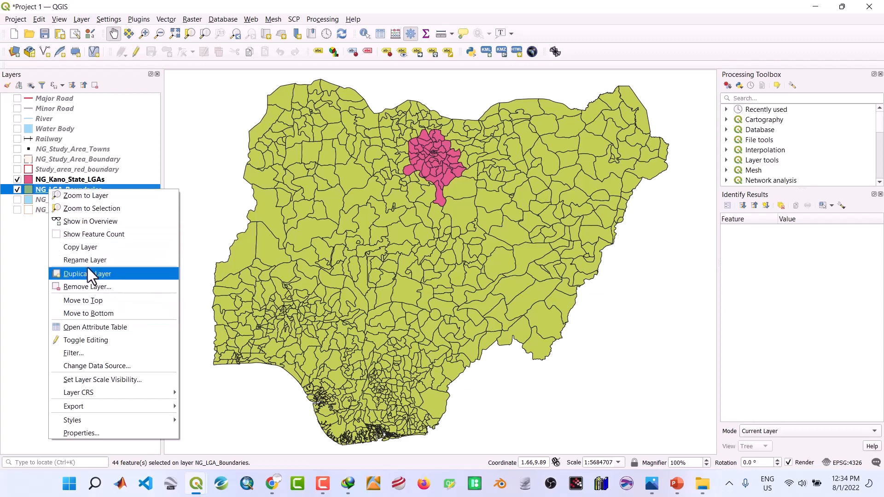
click(88, 287)
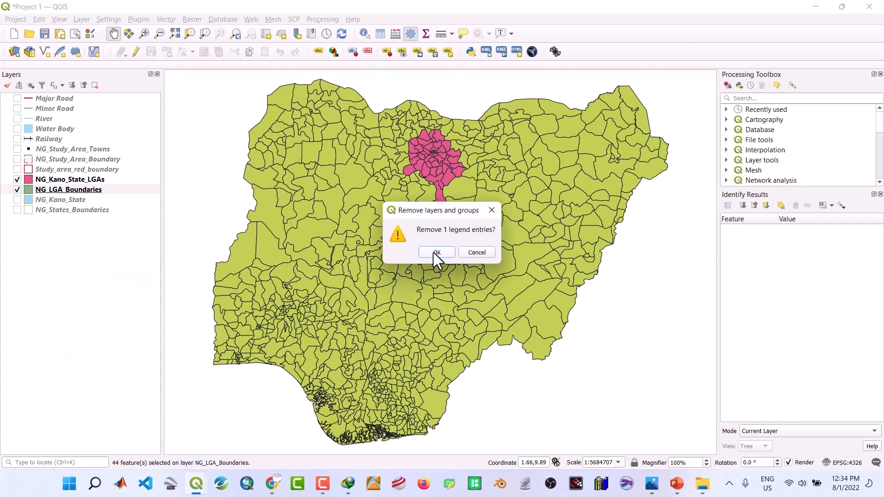
click(436, 252)
Step: Style the NG_Kano_State_LGAs simple fill with a light blue fill and an orange stroke from the recent colors and apply it
click(90, 180)
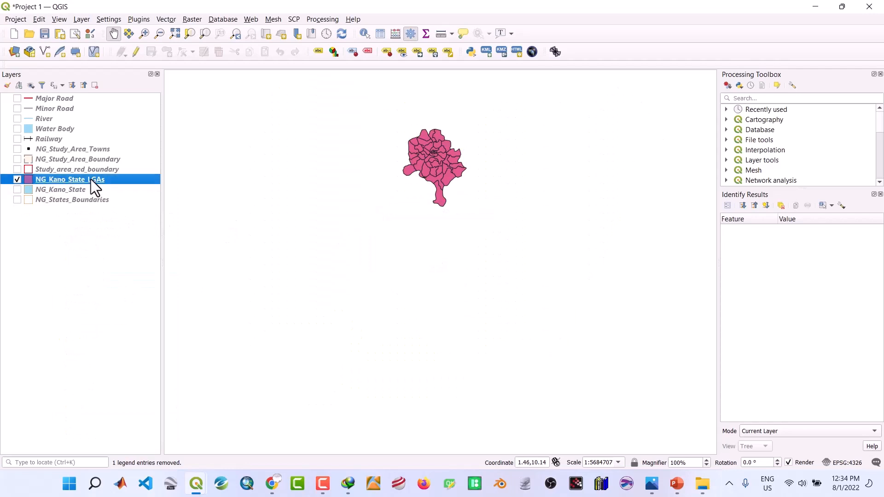
right_click(91, 178)
click(110, 186)
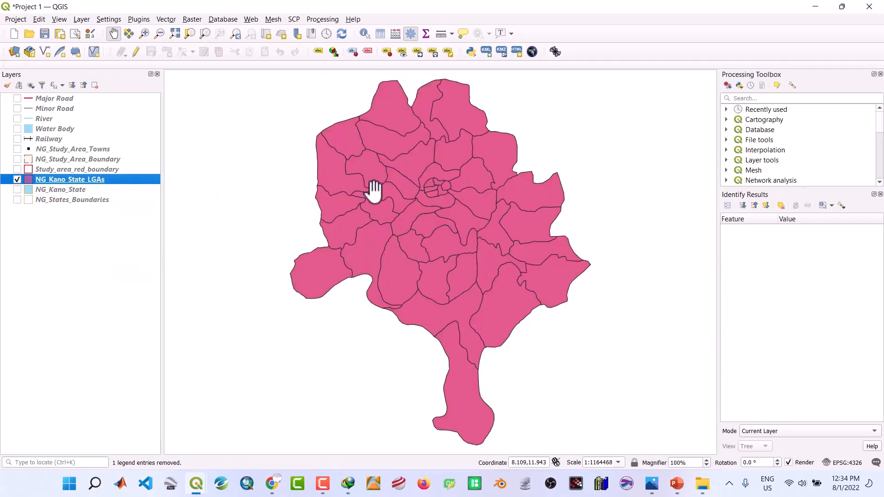
drag(421, 197, 402, 203)
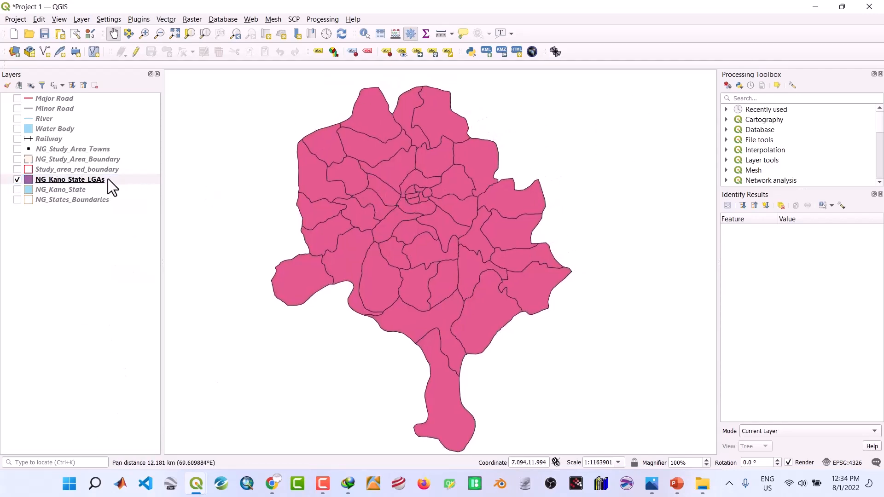
double_click(57, 180)
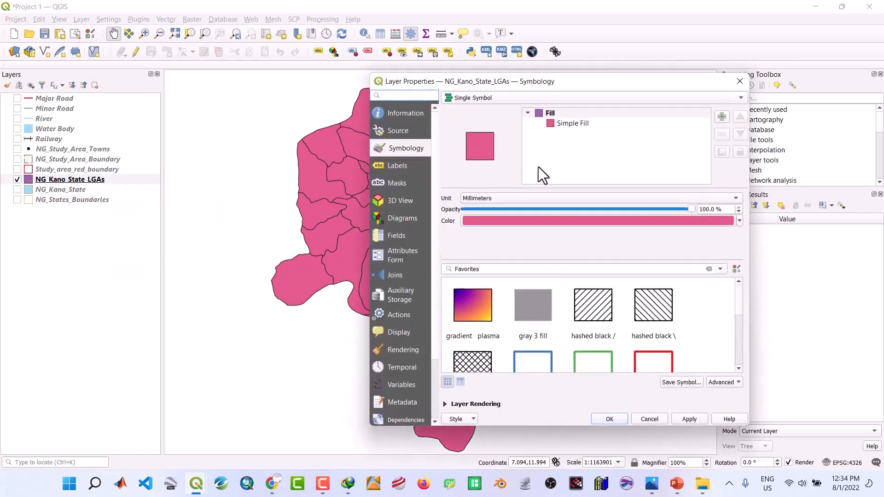
click(581, 124)
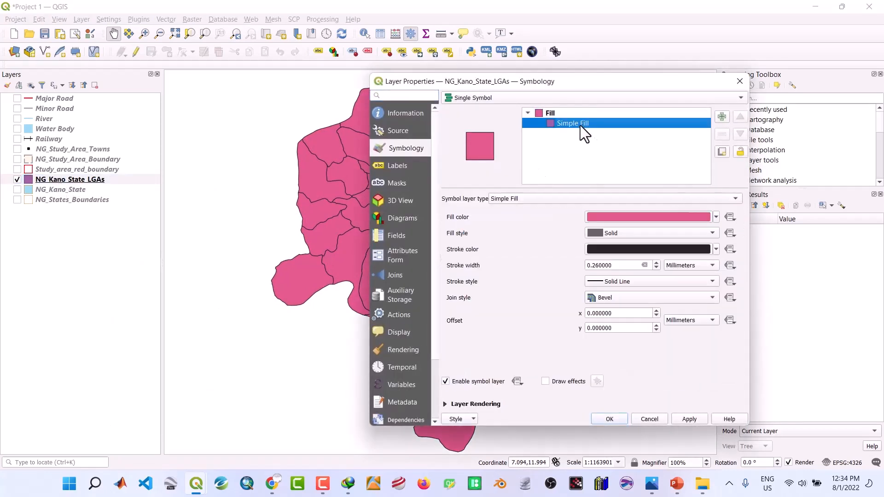
click(715, 217)
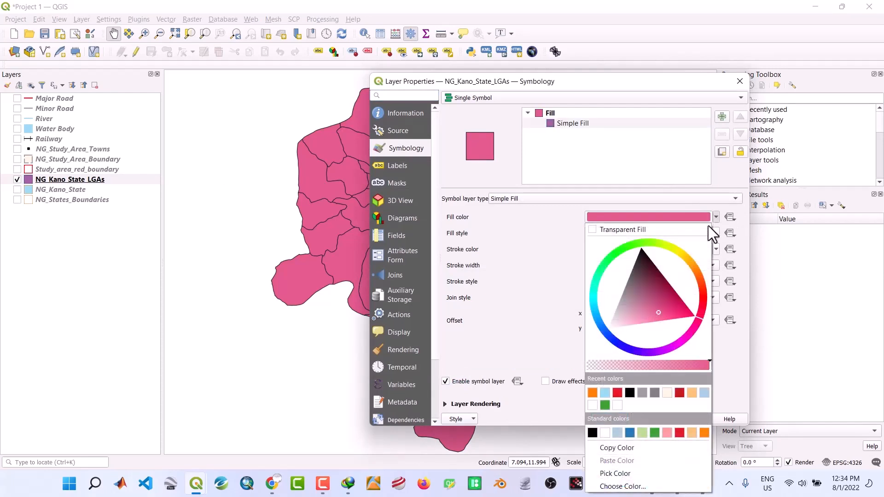
click(605, 394)
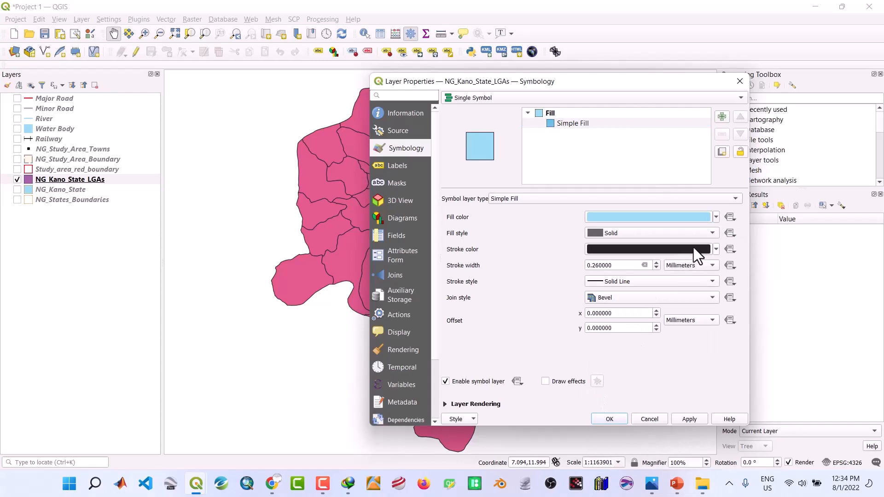
click(715, 250)
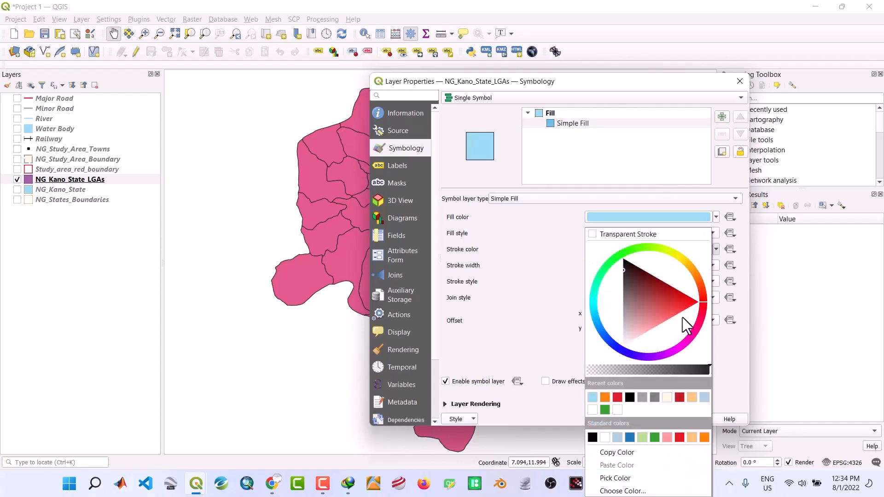
click(603, 398)
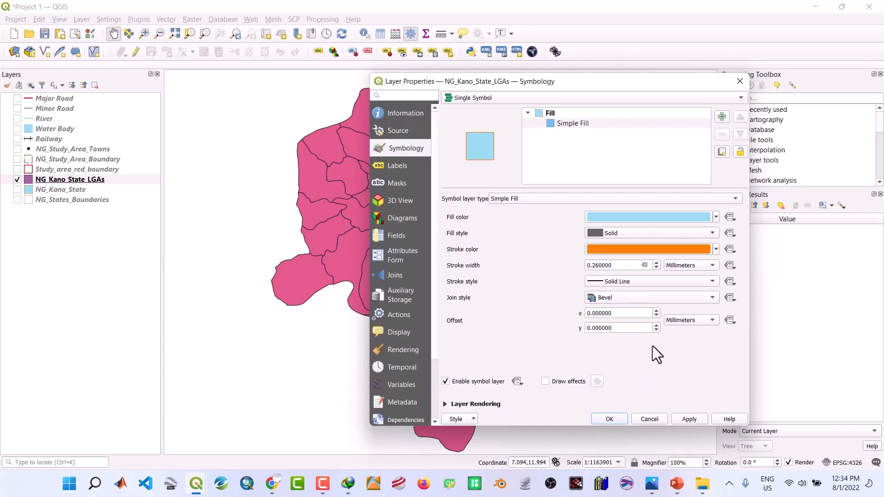
click(692, 418)
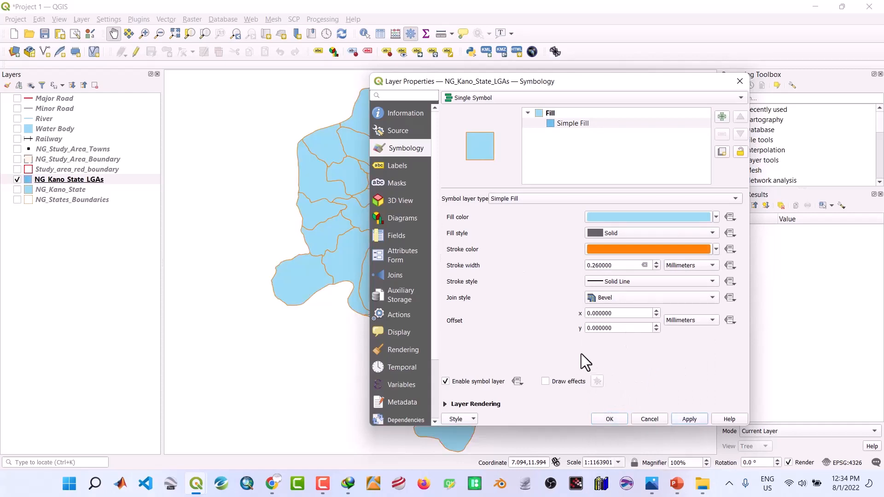
Step: Label the NG_Kano_State_LGAs layer with single labels from the NAME_2 field and close the layer properties
click(392, 166)
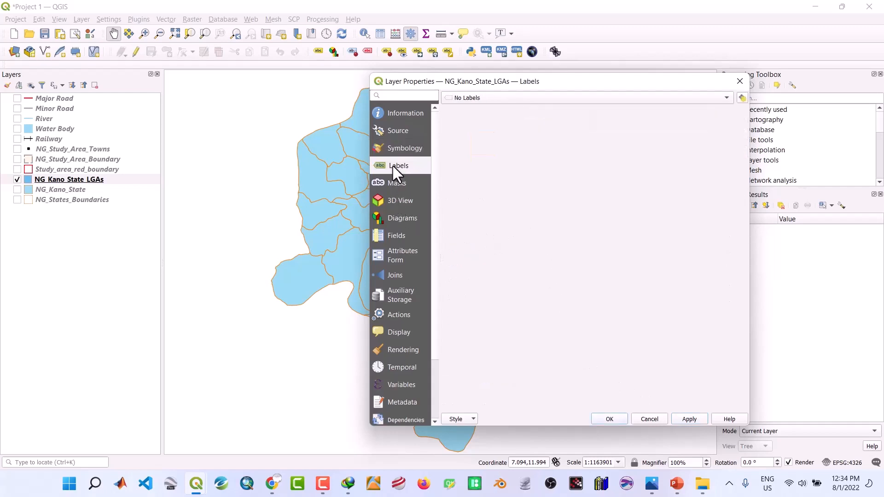
click(476, 94)
click(479, 109)
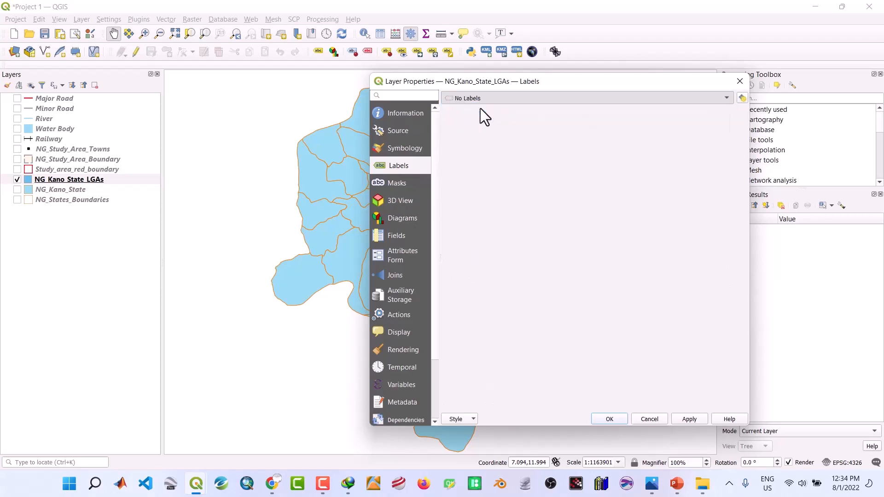
click(685, 419)
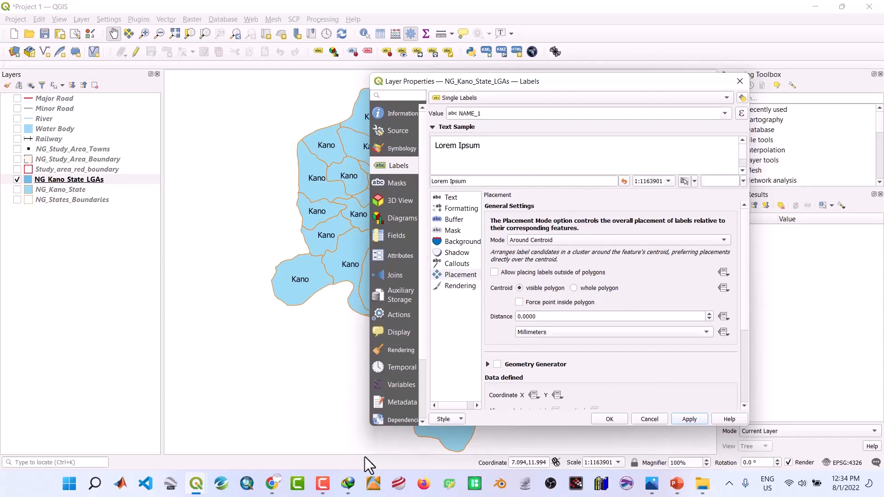
mouse_move(197, 481)
mouse_move(250, 456)
click(725, 113)
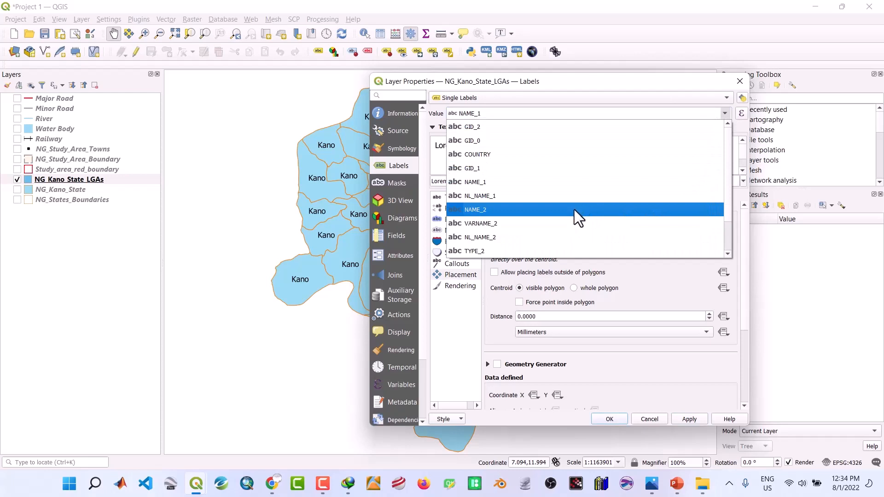
click(546, 208)
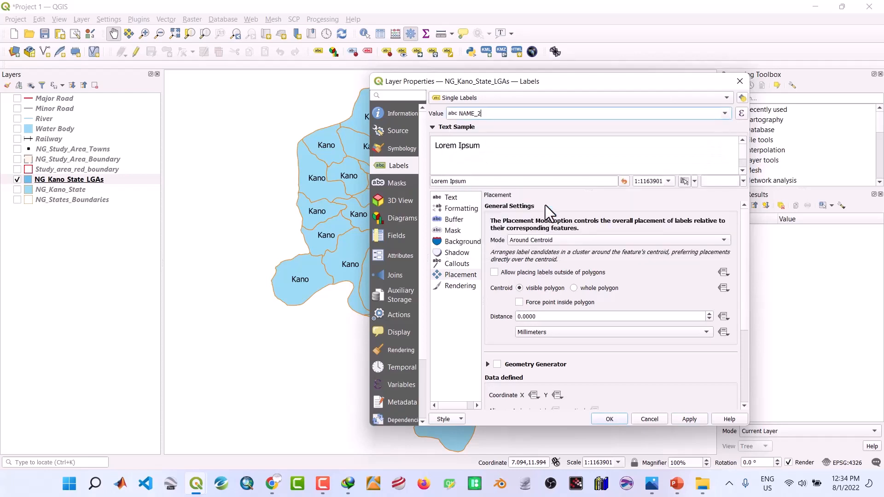
click(689, 422)
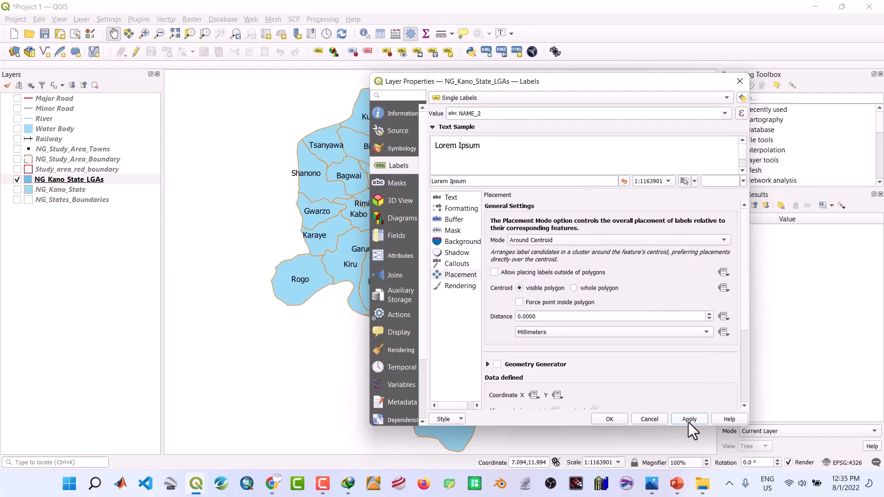
click(610, 420)
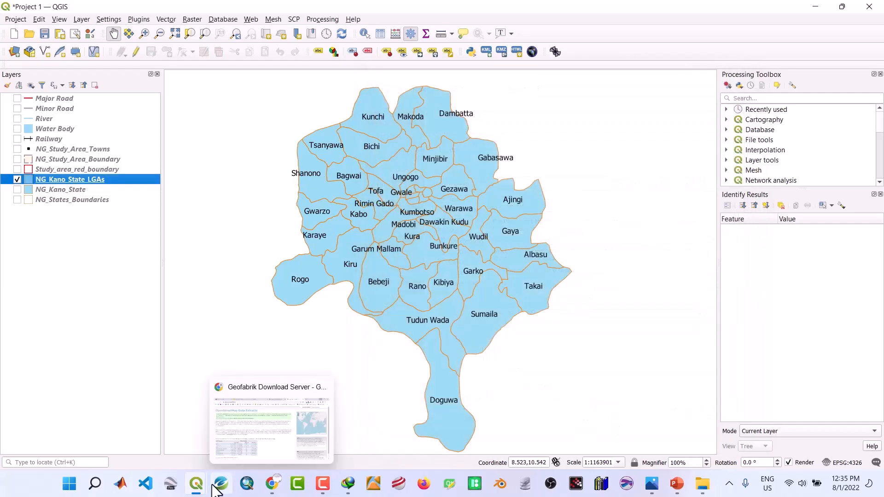
Step: Bring up the minimized NG_Study_Area_Boundary attribute table, clear its selection and close it
mouse_move(201, 489)
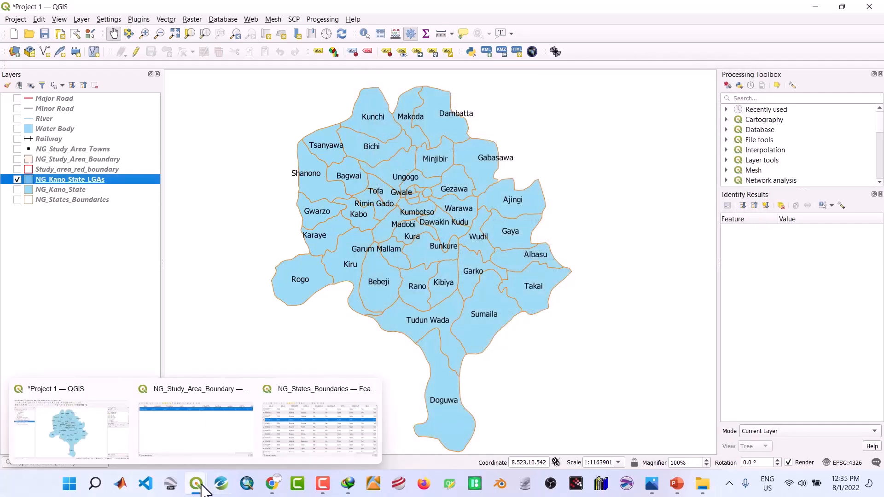
click(209, 429)
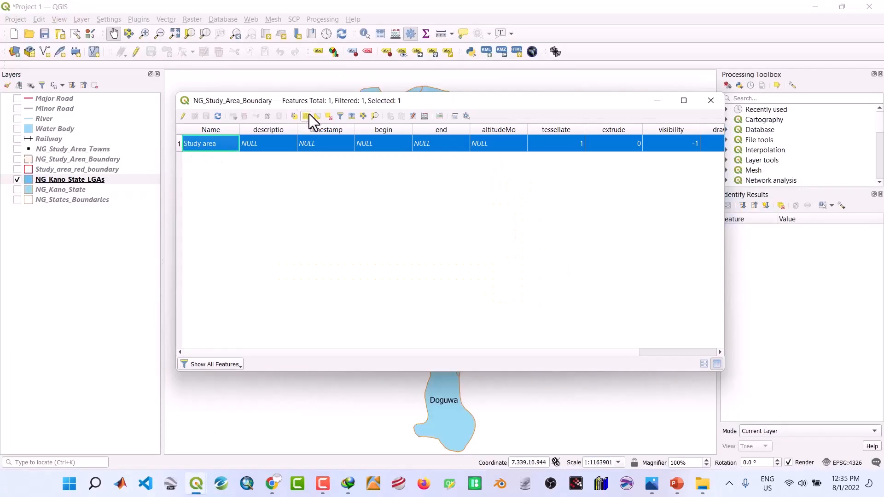
click(331, 117)
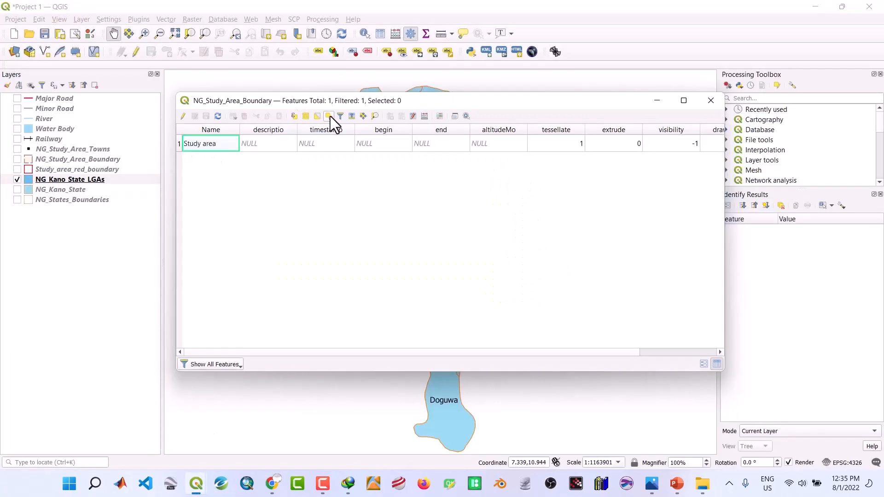
click(710, 101)
Step: Clear the selection in the minimized NG_States_Boundaries attribute table, close the table and save the project
mouse_move(203, 483)
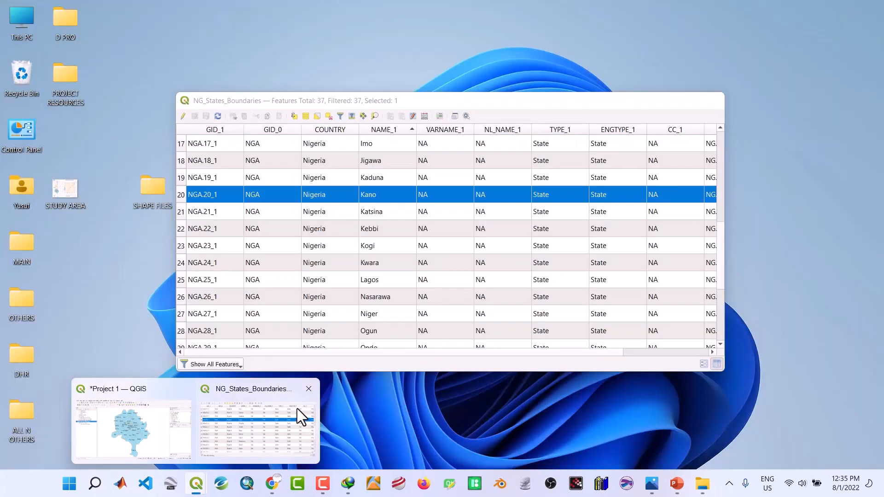
click(297, 408)
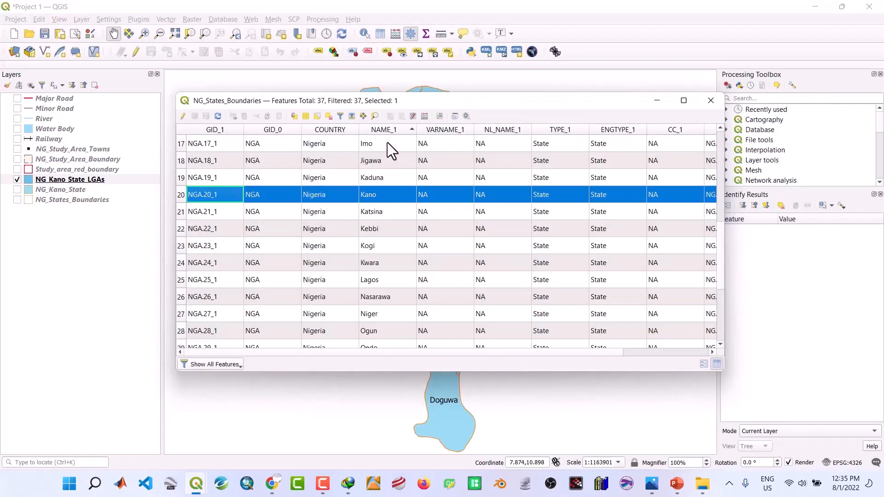
click(331, 117)
click(710, 100)
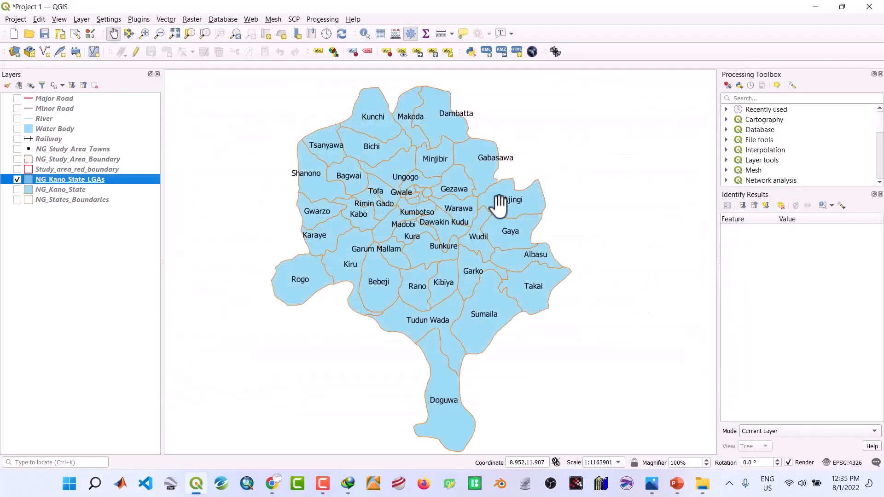
click(45, 34)
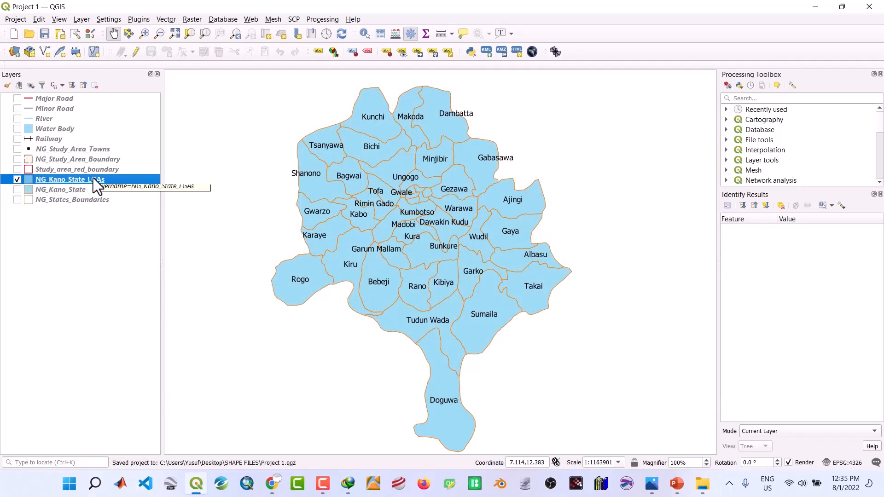
Step: Hide NG_Kano_State_LGAs, show NG_States_Boundaries at its full extent and save the project
click(17, 180)
click(17, 200)
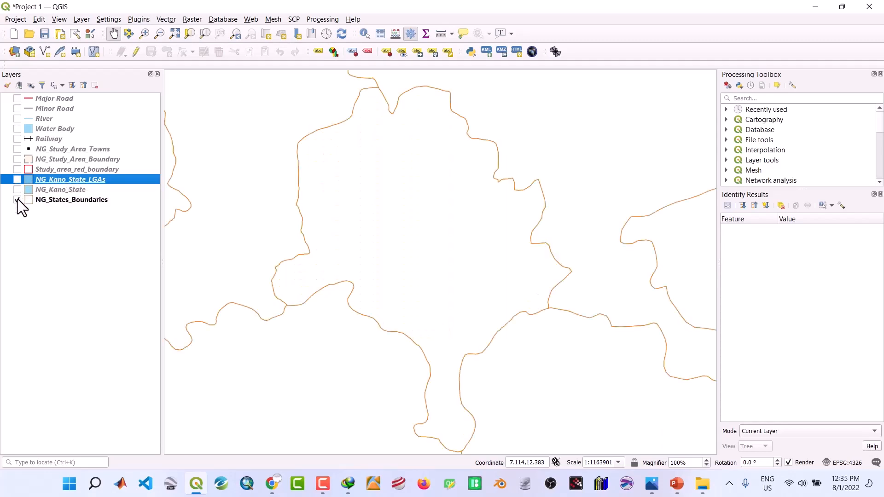
click(51, 199)
right_click(51, 199)
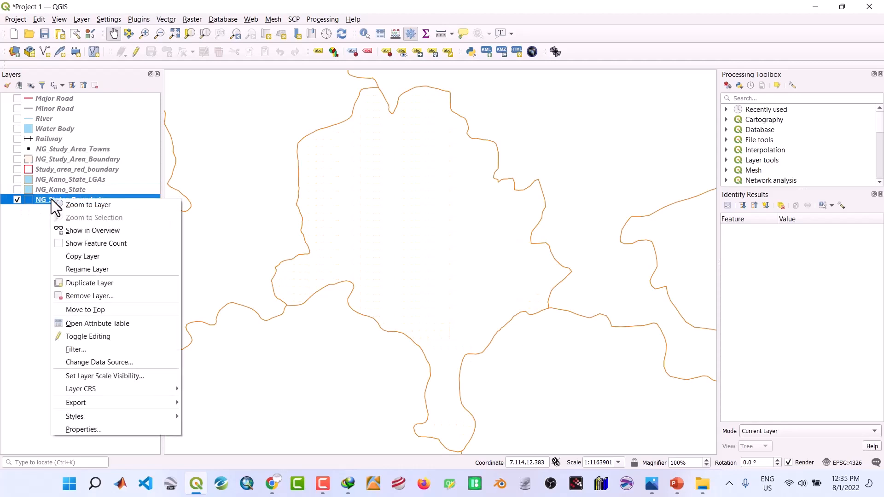
click(78, 206)
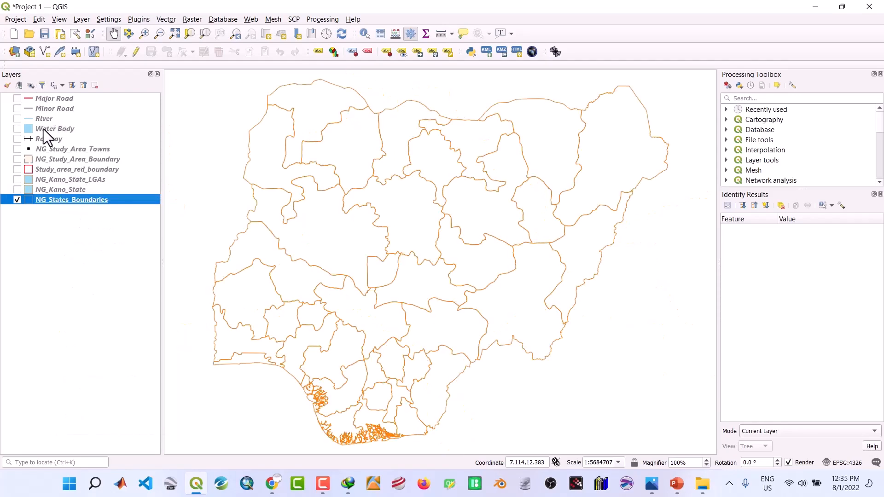
click(41, 36)
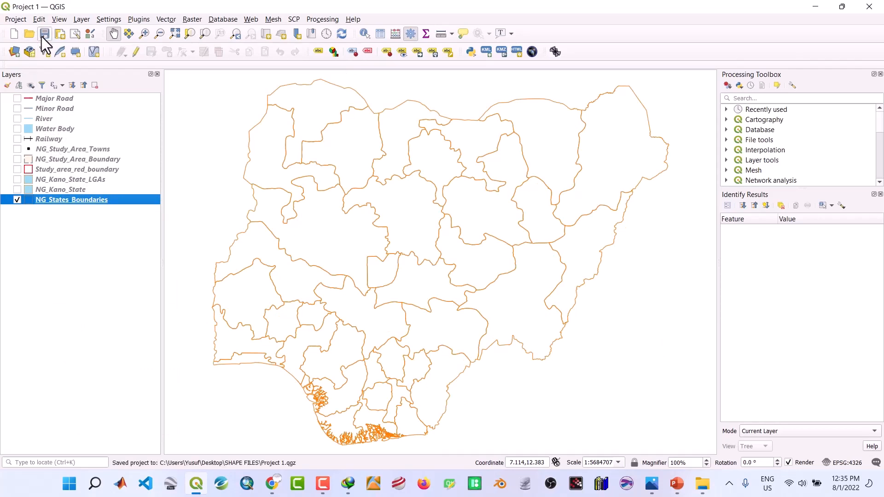
Step: Check the STUDY AREA reference map, show NG_Kano_State together with the state boundaries and save the project
click(653, 486)
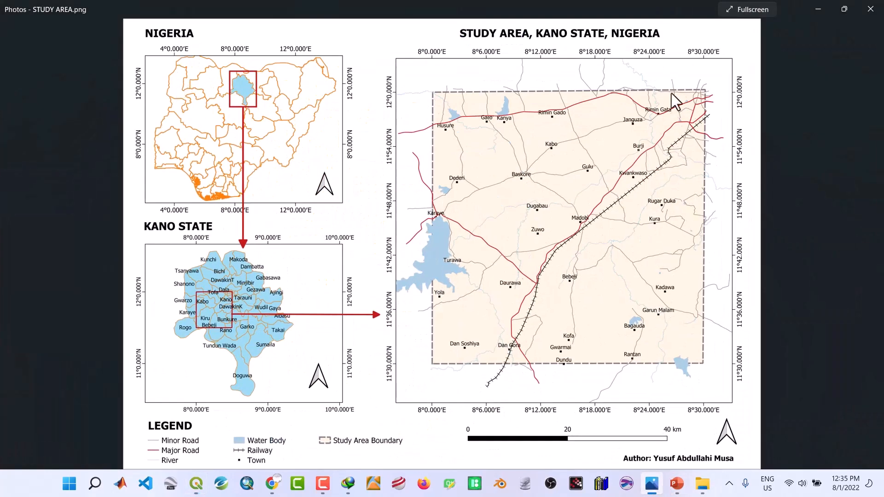
click(818, 9)
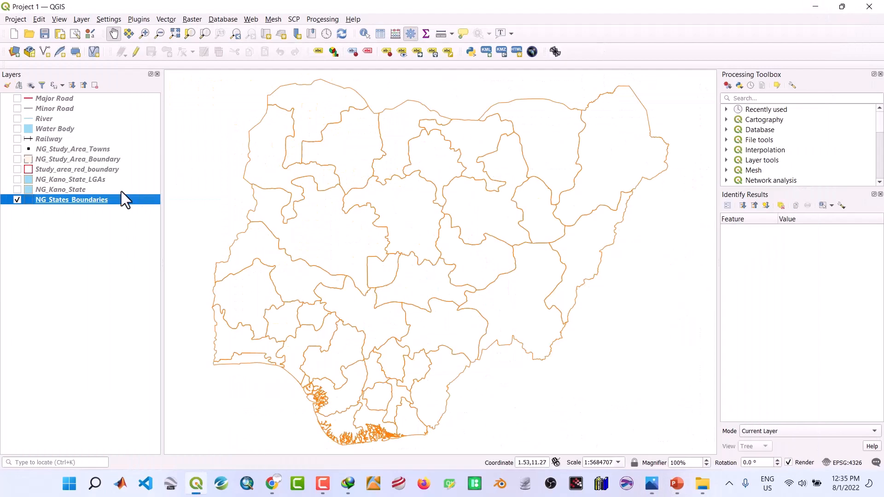
click(17, 189)
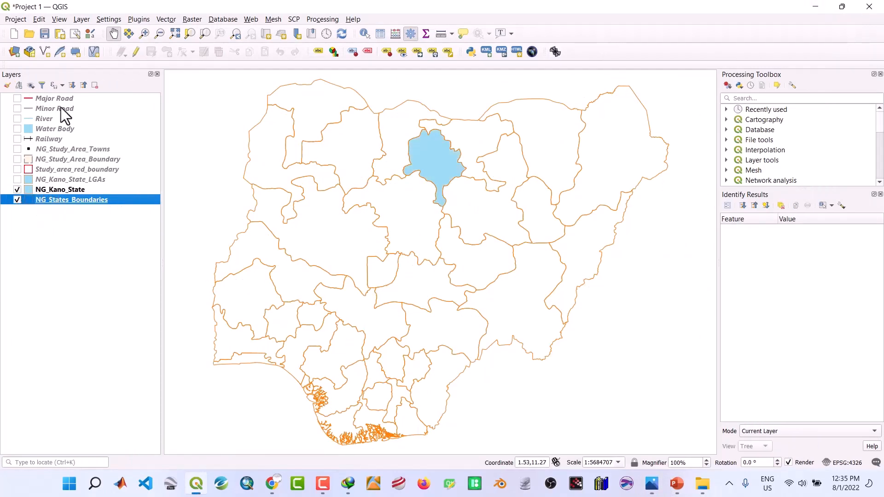
click(45, 34)
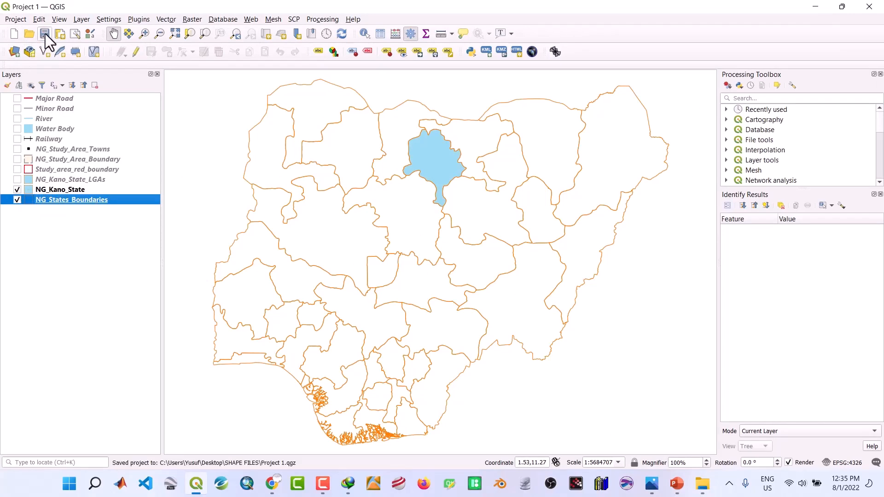
Step: Create a new print layout titled "Study Area Map"
click(16, 19)
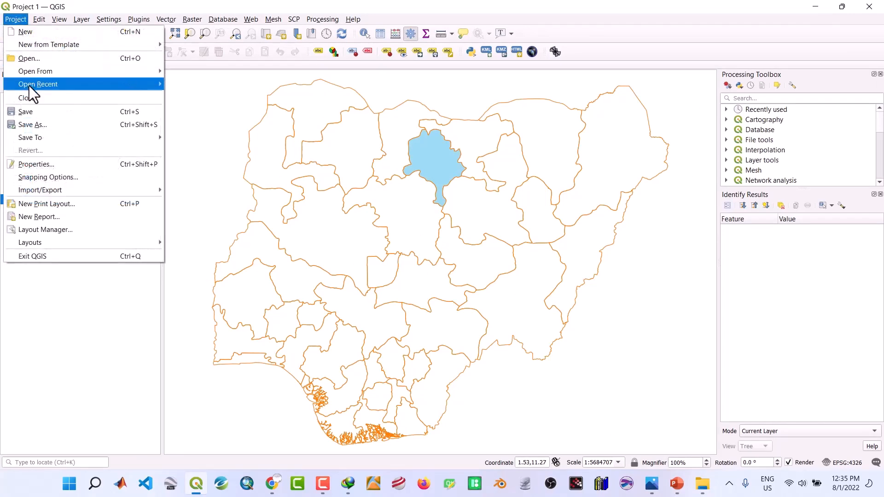
click(49, 204)
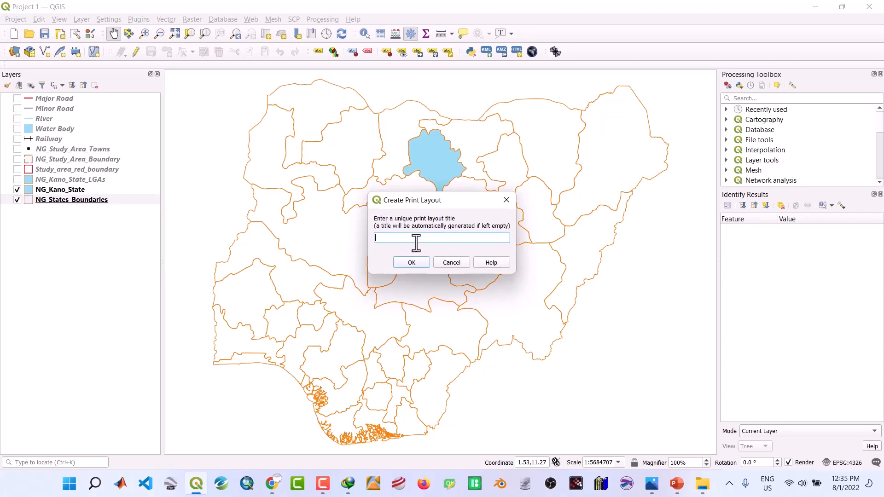
text(Map 1)
key(BackSpace)
key(BackSpace)
key(BackSpace)
text(Stdy)
key(BackSpace)
text(udy Area Map)
click(415, 262)
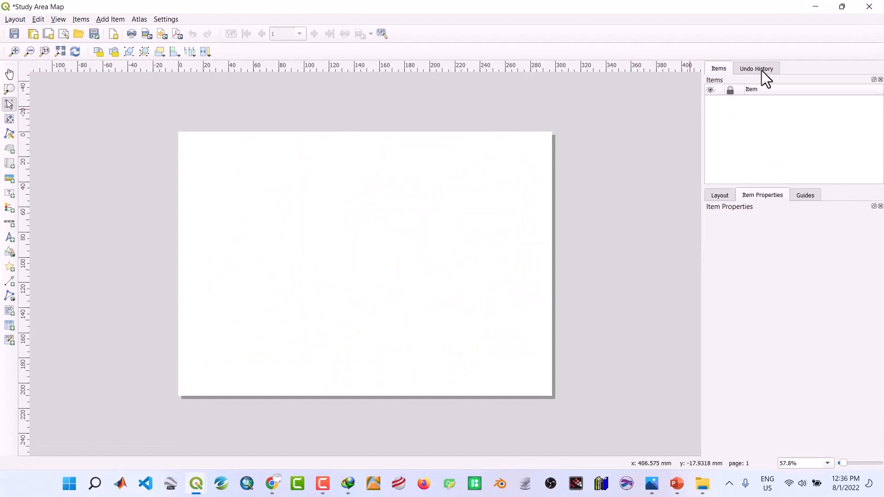
click(815, 7)
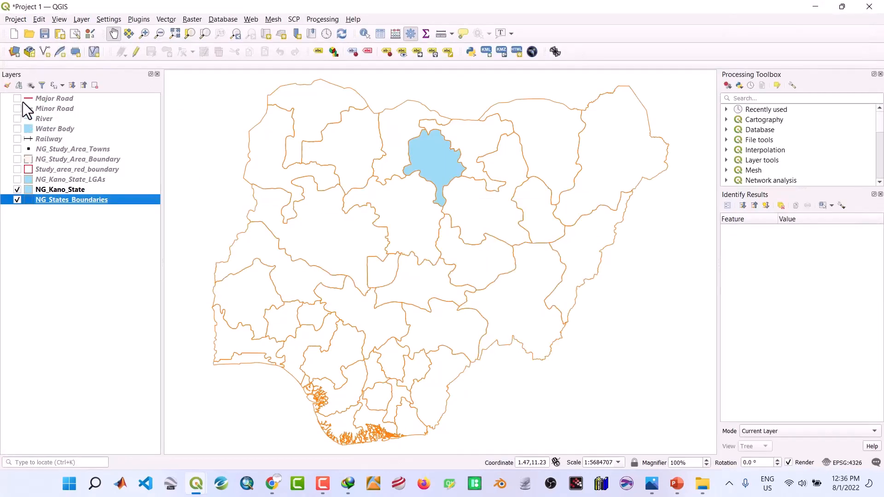
mouse_move(198, 487)
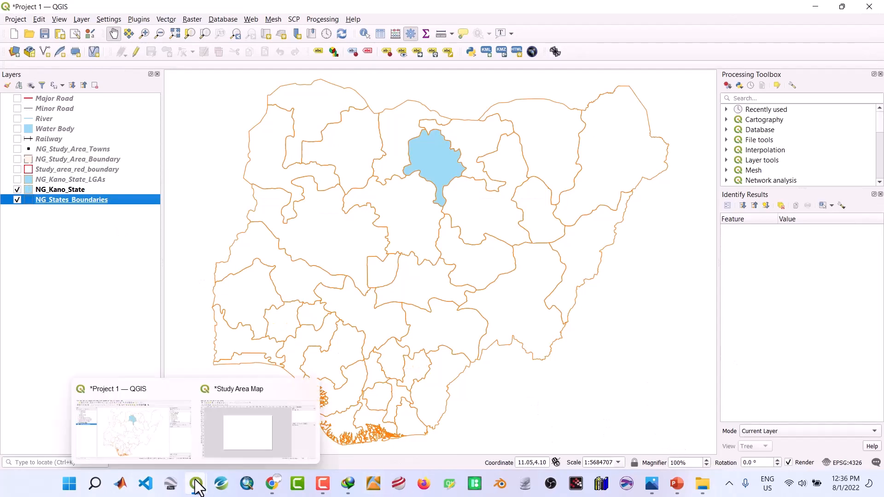
click(239, 452)
Step: Set the layout page size to A3 in landscape orientation
right_click(341, 237)
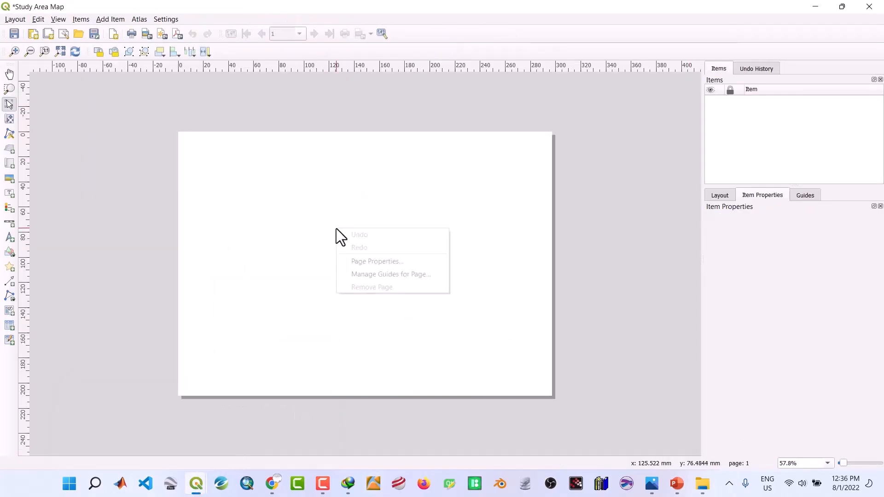
click(367, 261)
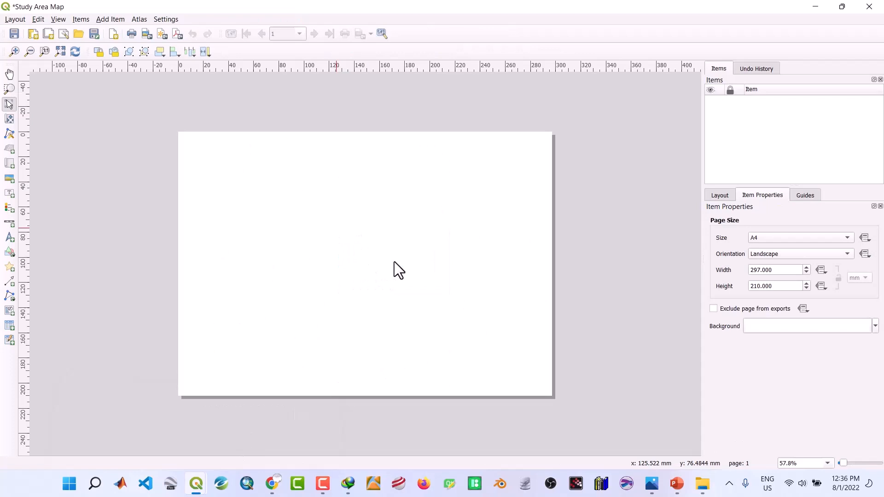
click(848, 238)
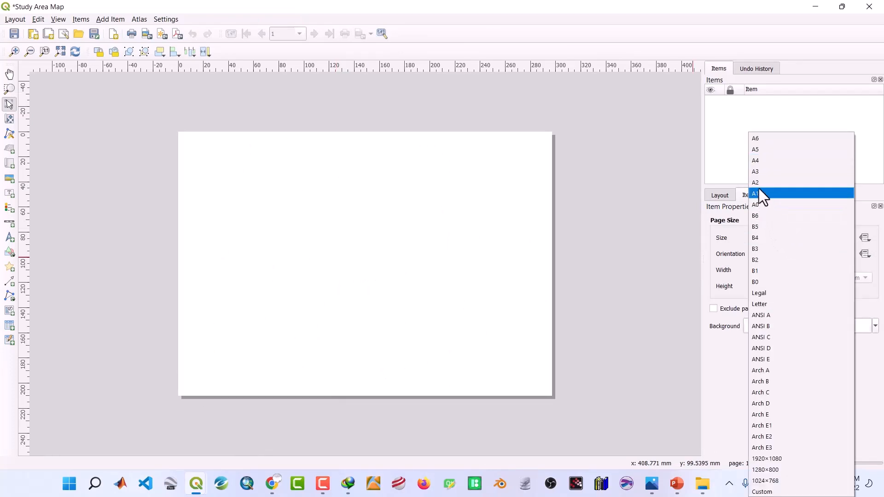
click(759, 172)
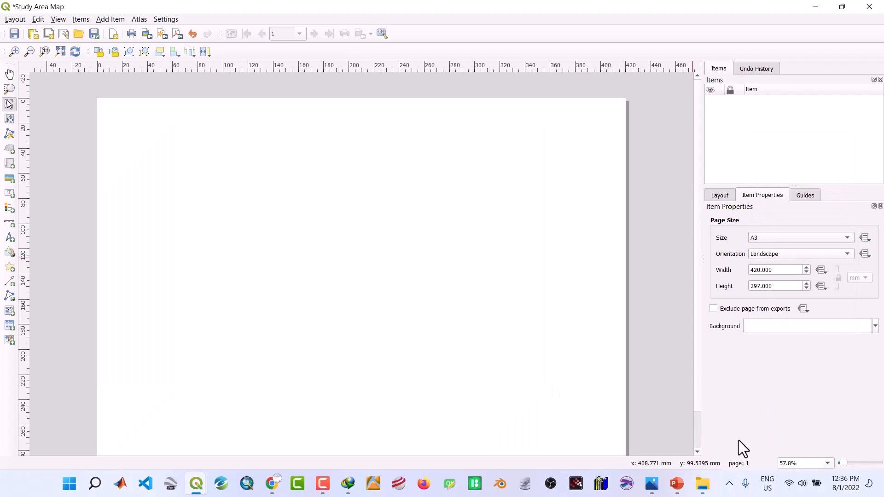
scroll(698, 450, down, 2)
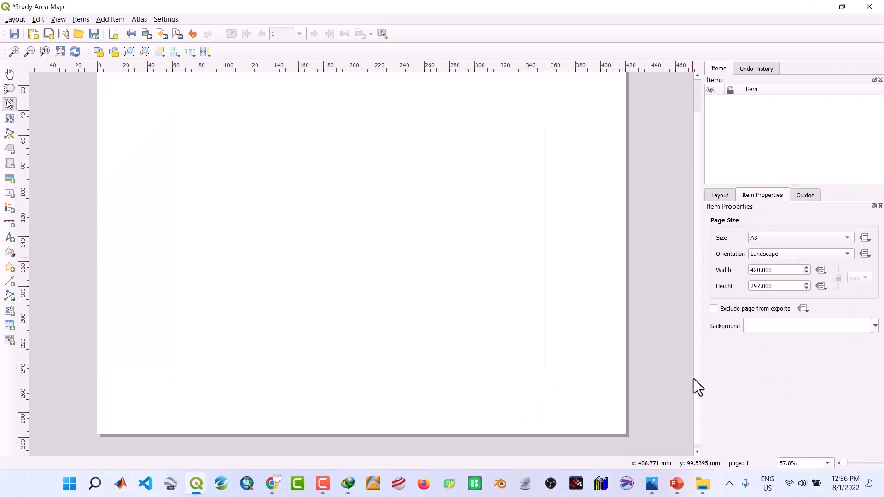
scroll(697, 263, up, 1)
drag(697, 255, 696, 261)
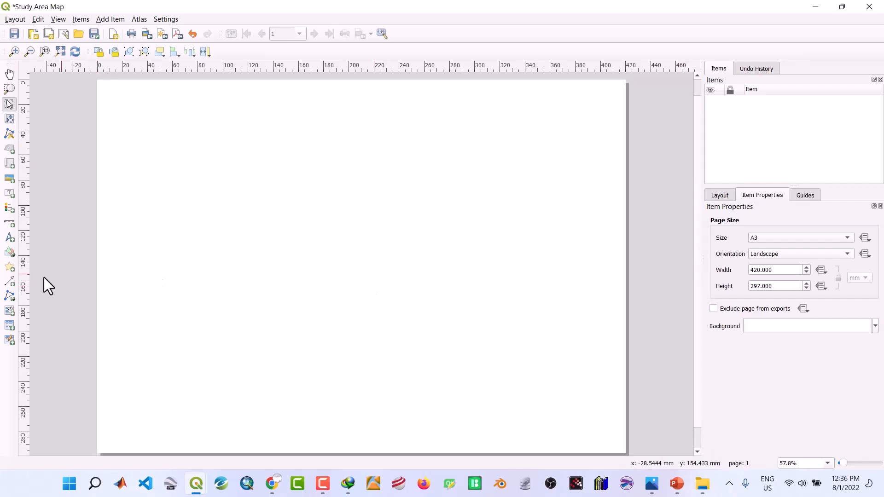
Step: Add a rectangle shape that frames the entire A3 page
click(11, 256)
click(33, 253)
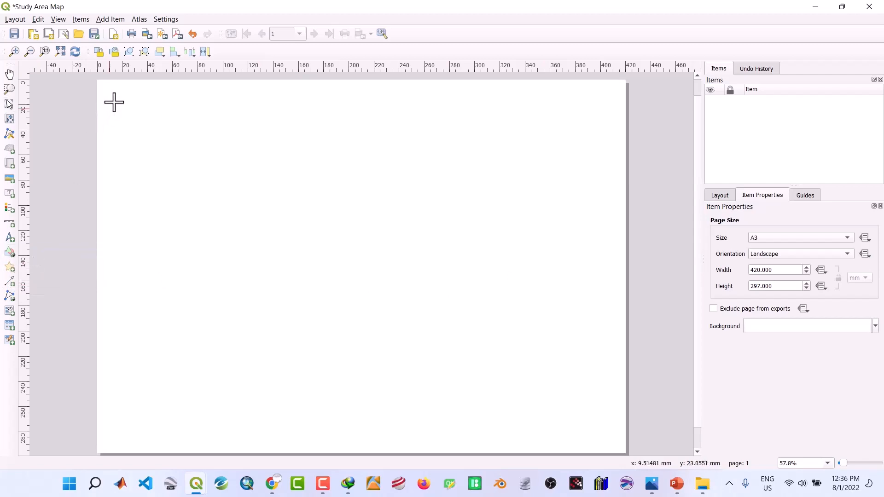
drag(97, 82, 625, 456)
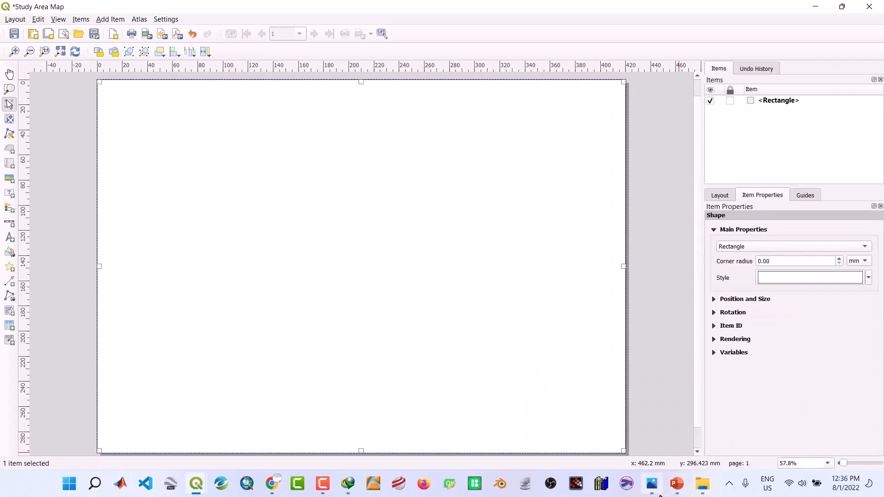
Step: Check the STUDY AREA reference map and add a map about 135 mm wide and 113 mm high in the page's upper-left area
click(659, 493)
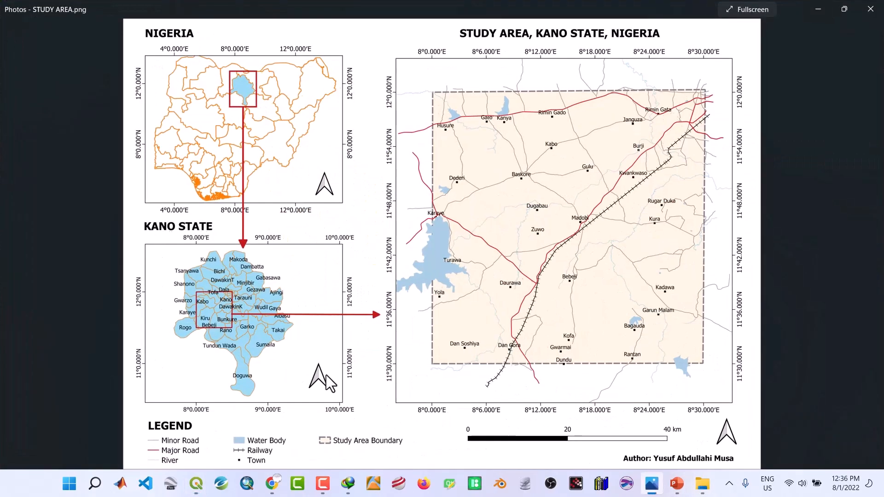
click(819, 6)
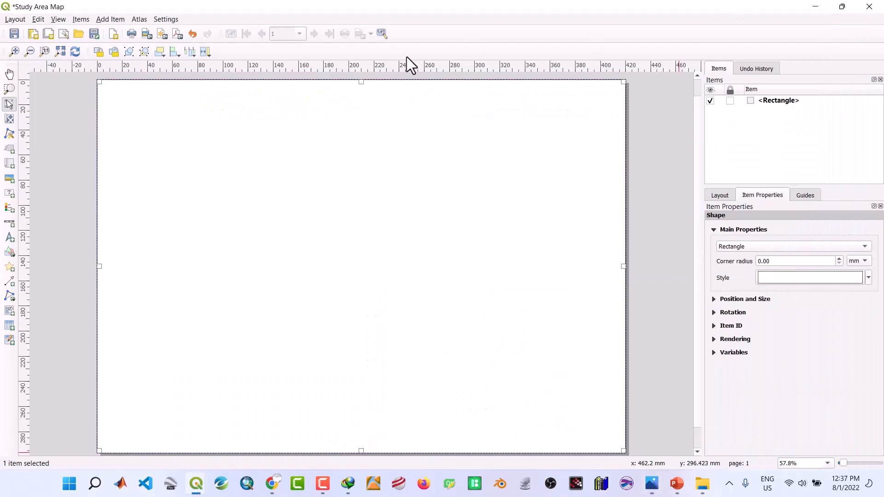
click(10, 164)
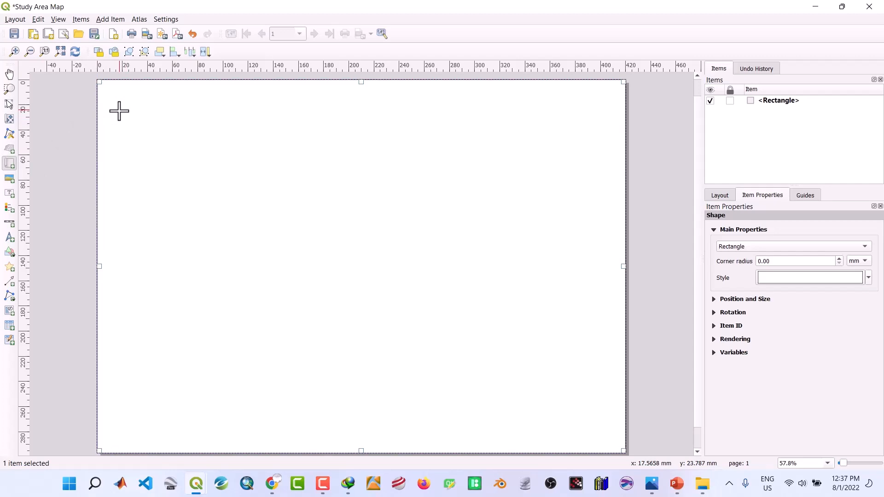
drag(118, 111, 290, 253)
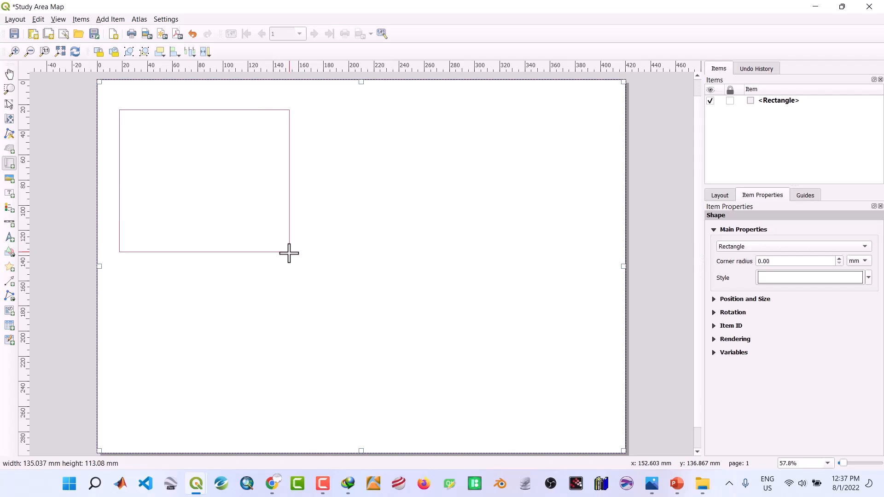
drag(289, 253, 289, 253)
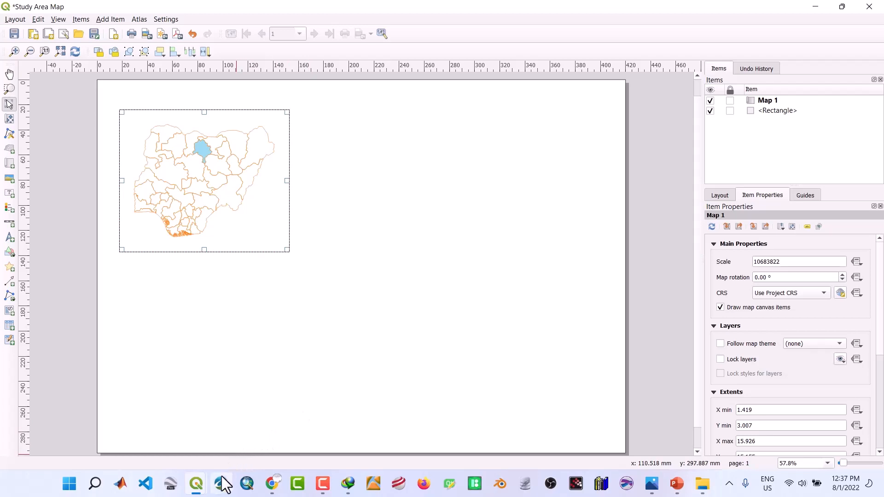
Step: Enlarge Nigeria in the main map canvas, save the project and apply the canvas extent to the layout map
mouse_move(197, 493)
click(143, 450)
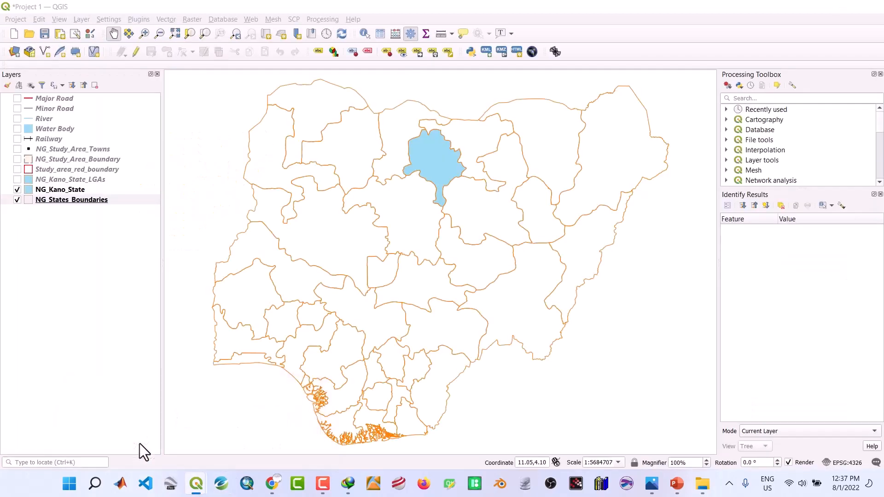
scroll(333, 313, up, 1)
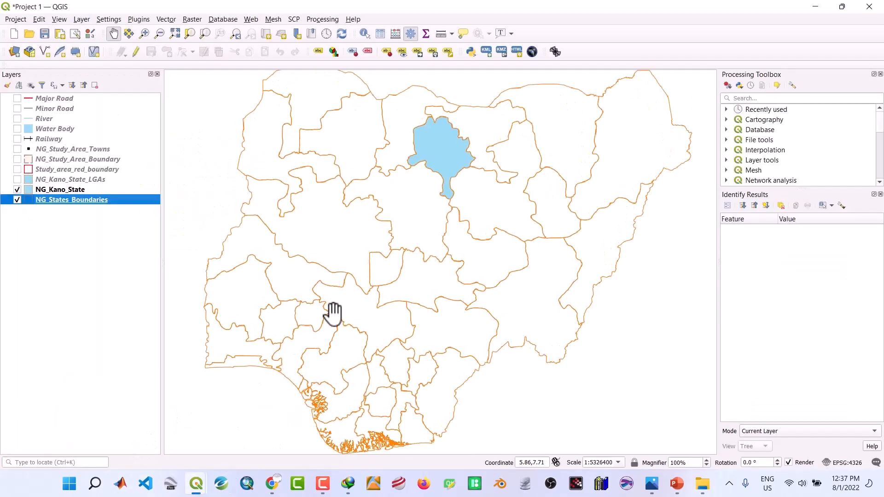
scroll(332, 313, up, 1)
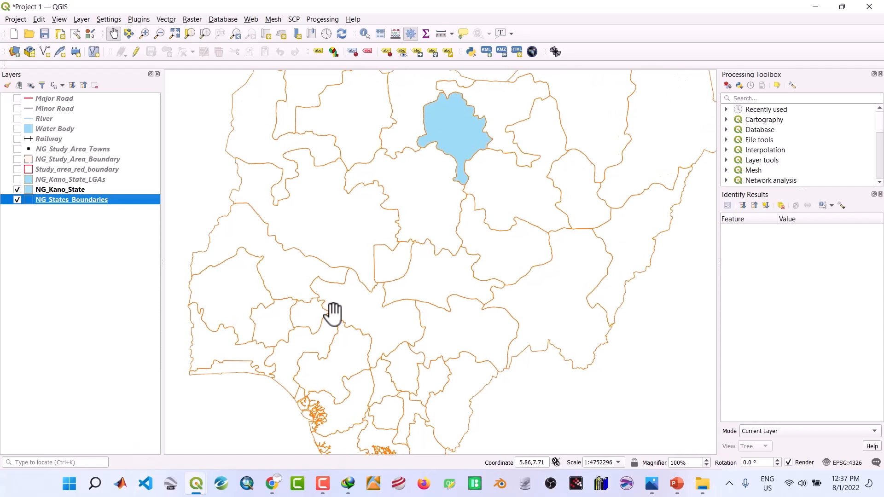
click(49, 35)
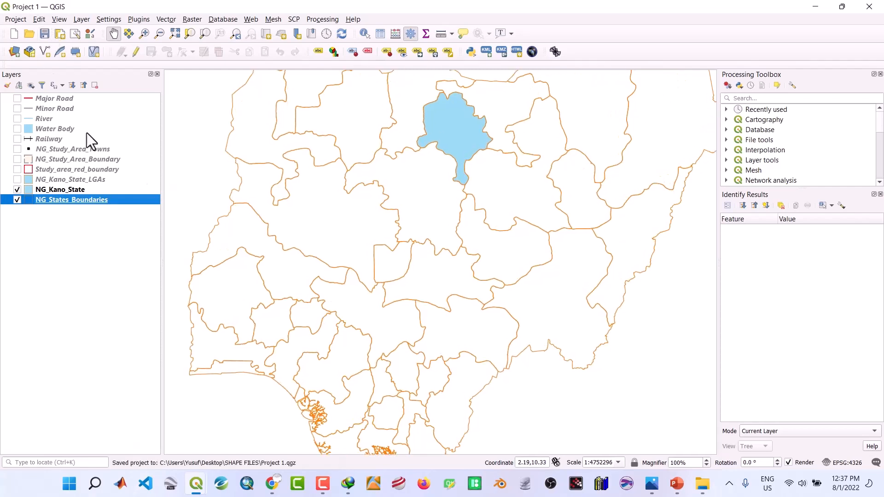
mouse_move(196, 483)
click(224, 452)
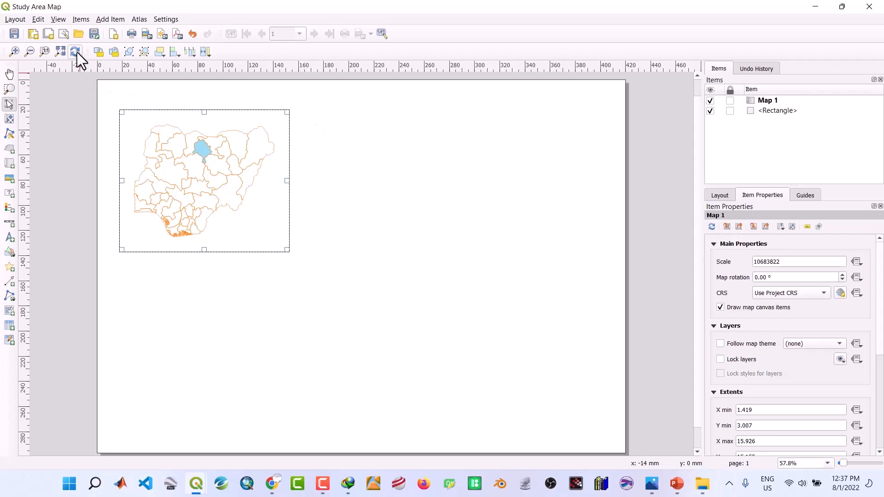
click(726, 227)
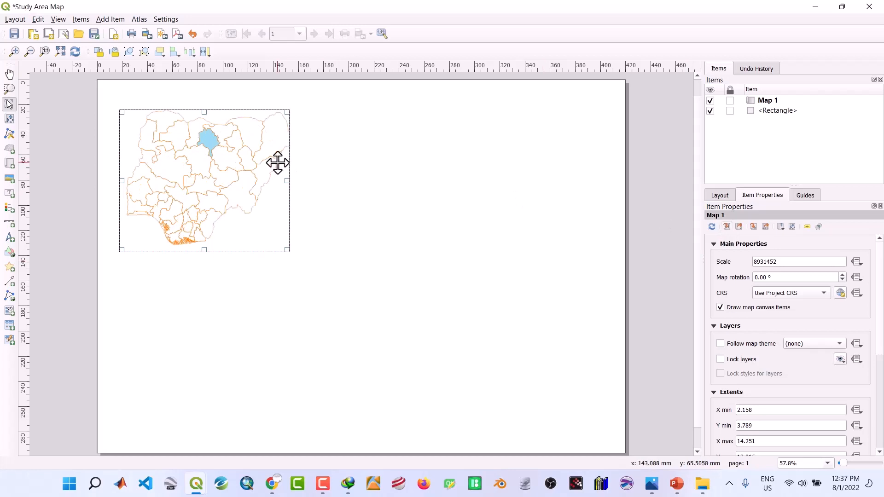
Step: Shift the content of the Nigeria map inside its frame and widen the frame slightly on its right side
click(9, 119)
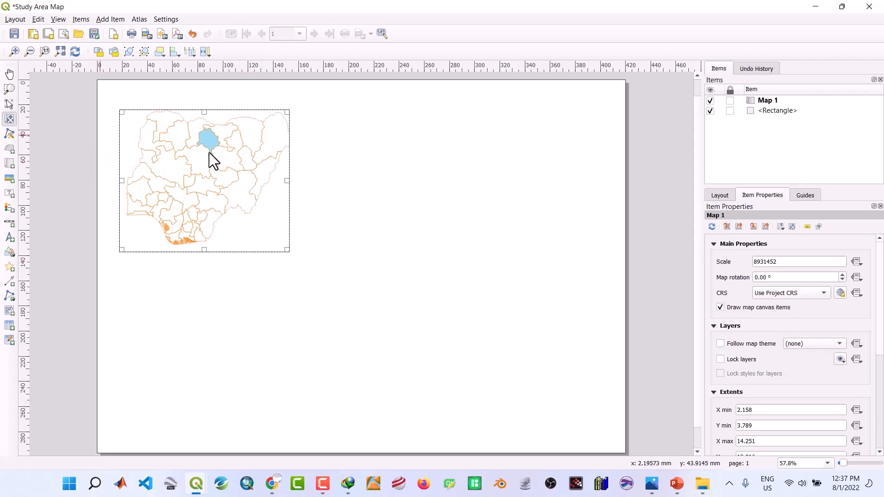
mouse_move(234, 159)
mouse_down()
mouse_move(233, 170)
mouse_move(229, 164)
mouse_up()
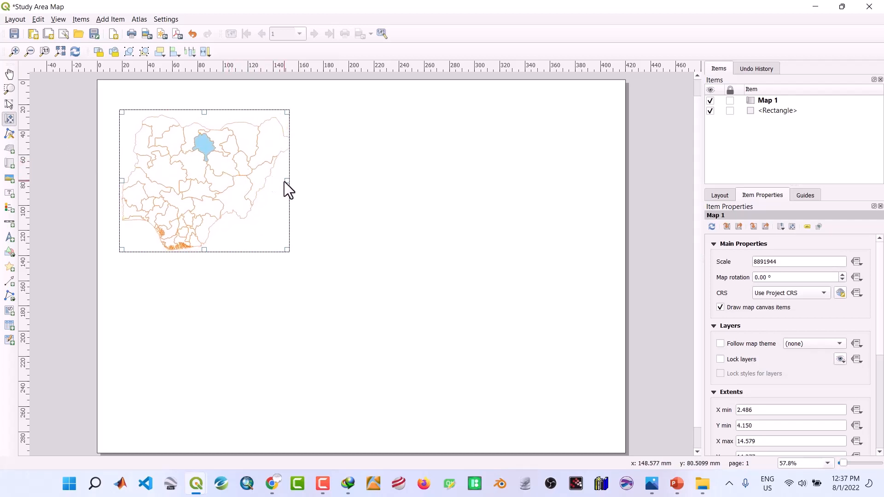
click(9, 105)
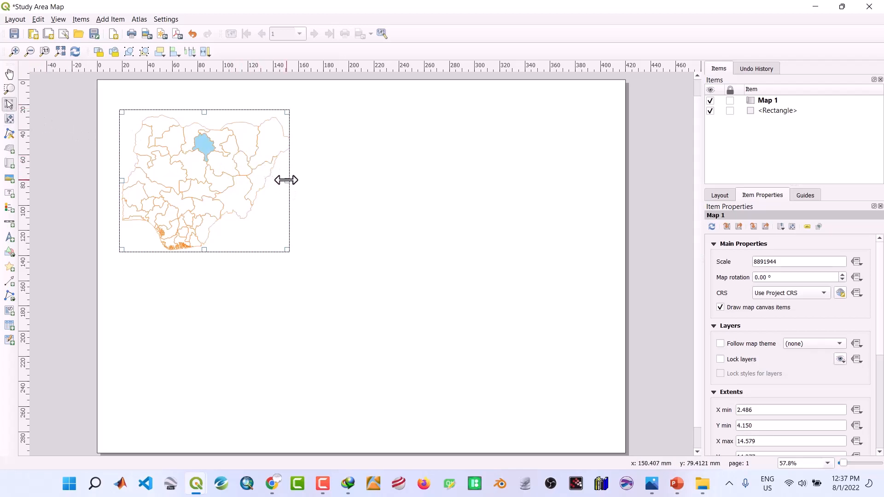
drag(286, 180, 290, 180)
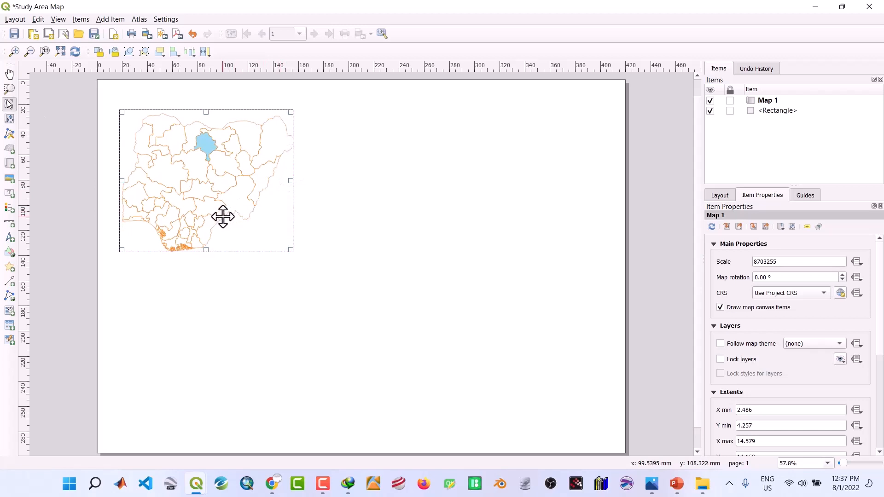
drag(292, 181, 297, 181)
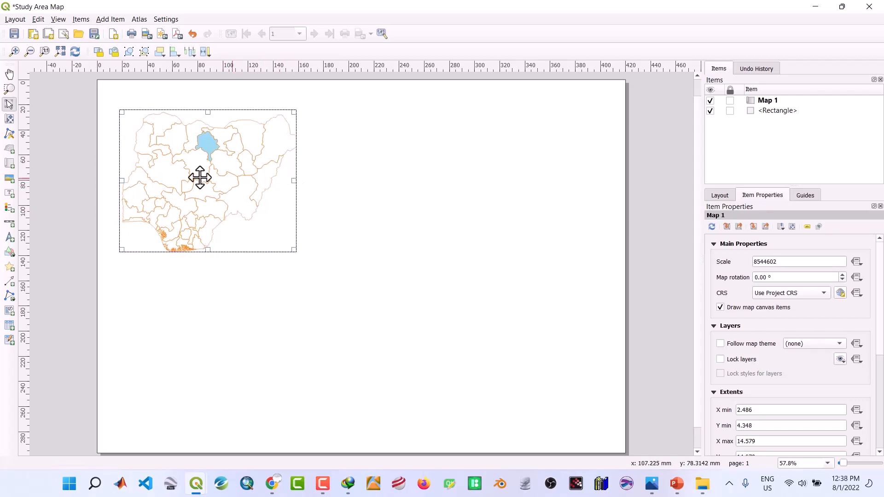
click(9, 119)
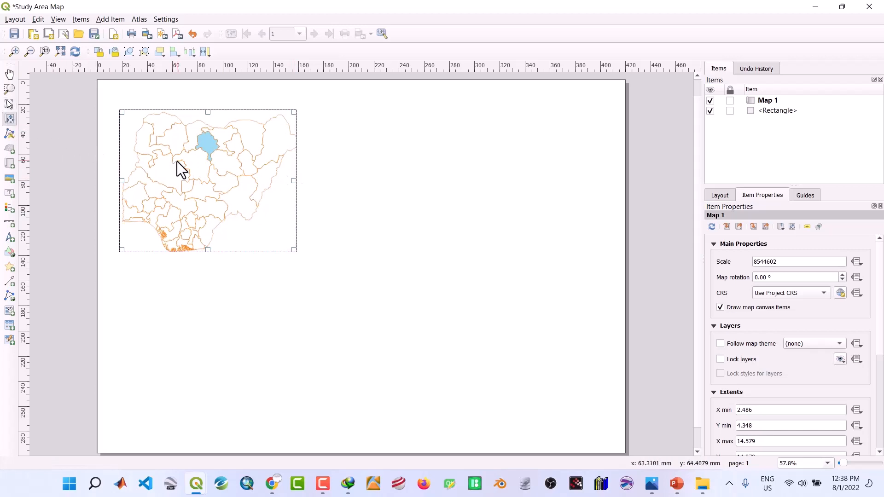
drag(193, 171, 191, 170)
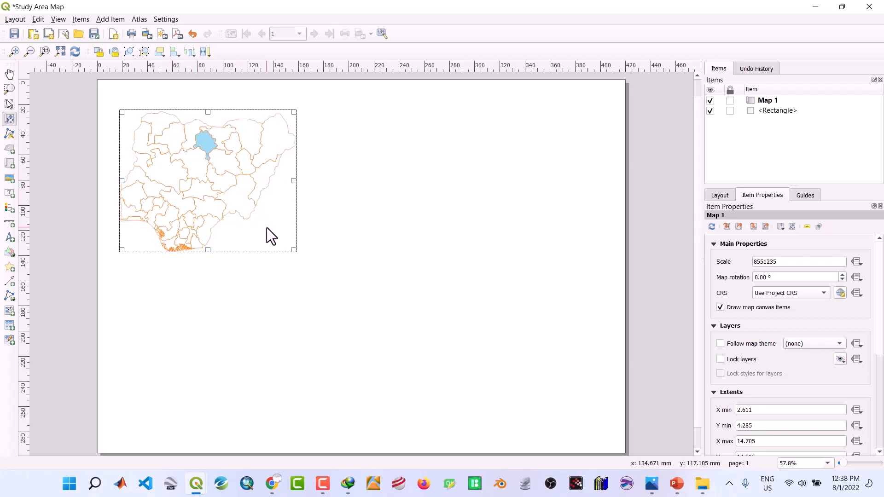
Step: Zoom out the main canvas until all of Nigeria fits, save the project and apply the canvas extent to the layout map
mouse_move(196, 486)
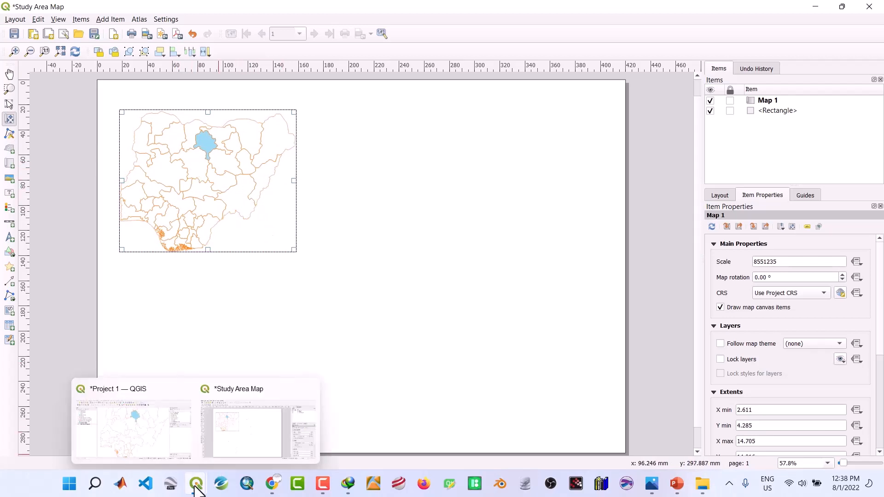
click(159, 441)
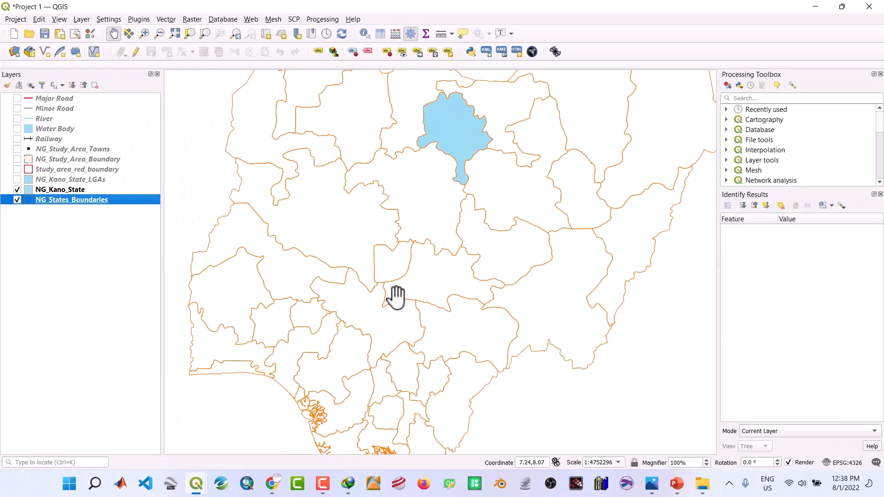
scroll(396, 298, down, 1)
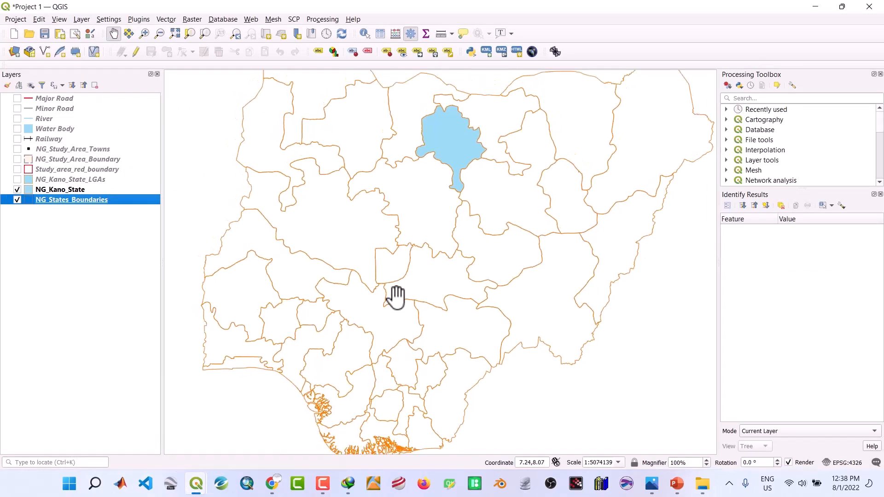
scroll(396, 297, down, 1)
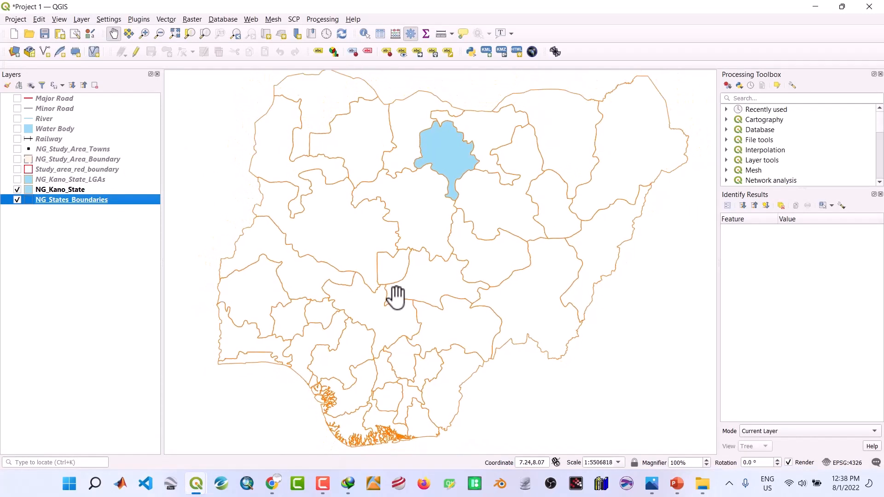
click(44, 34)
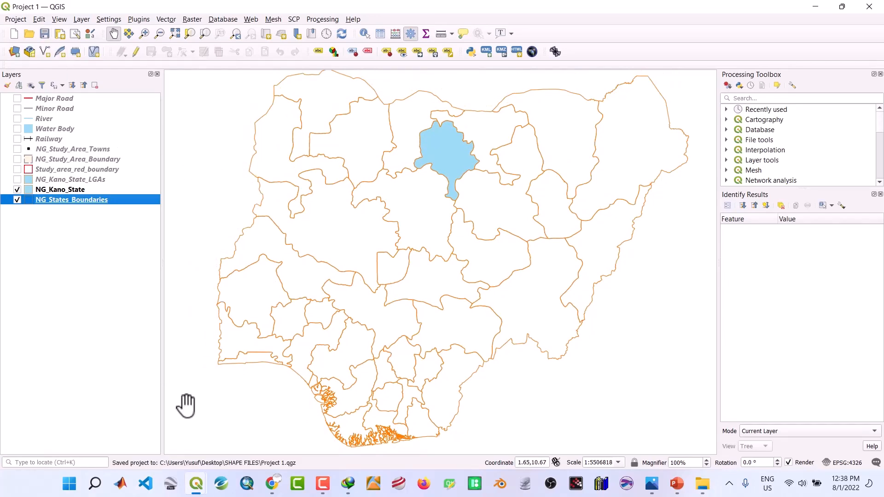
mouse_move(196, 488)
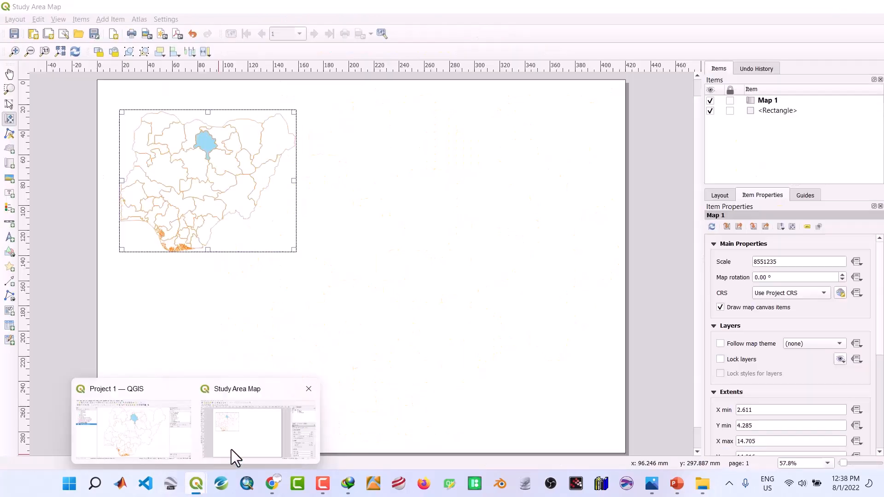
click(231, 449)
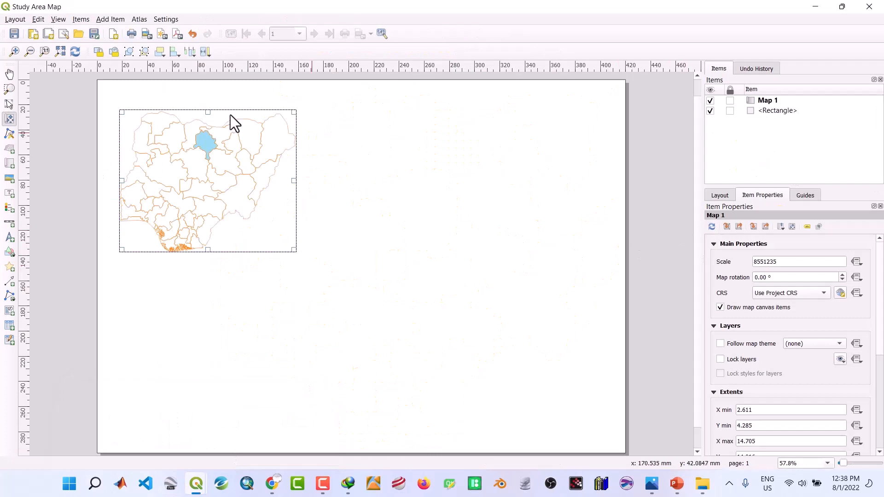
click(713, 226)
click(724, 227)
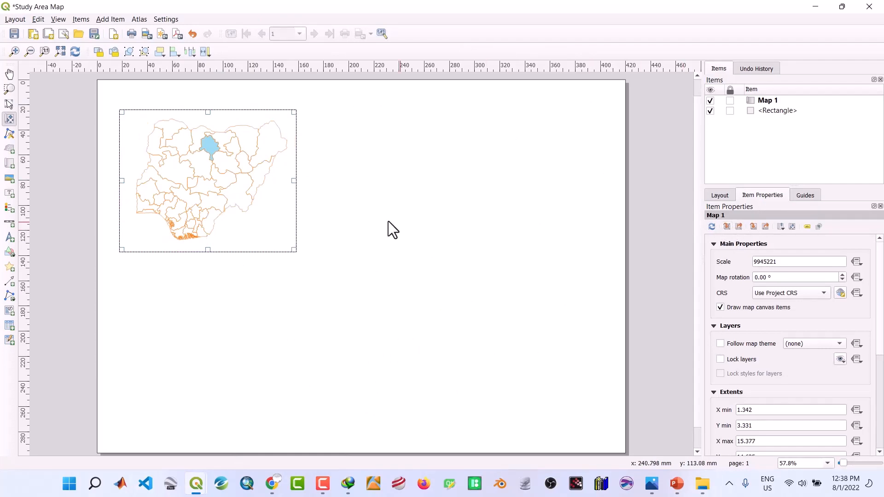
Step: Narrow the Nigeria map slightly from its right edge and turn on its frame
click(9, 105)
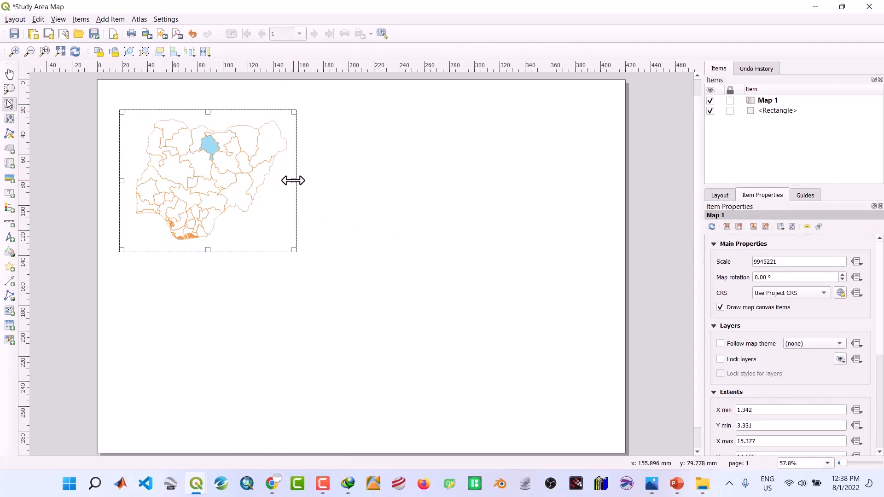
drag(294, 180, 290, 180)
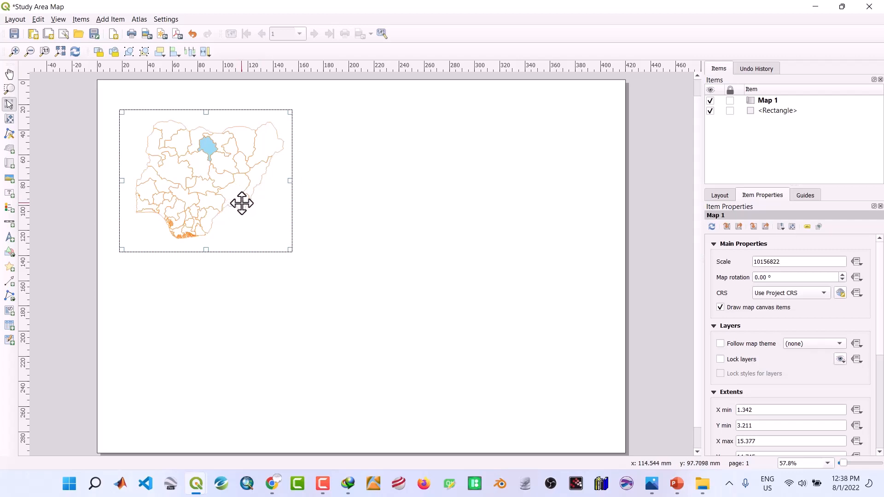
scroll(752, 366, down, 5)
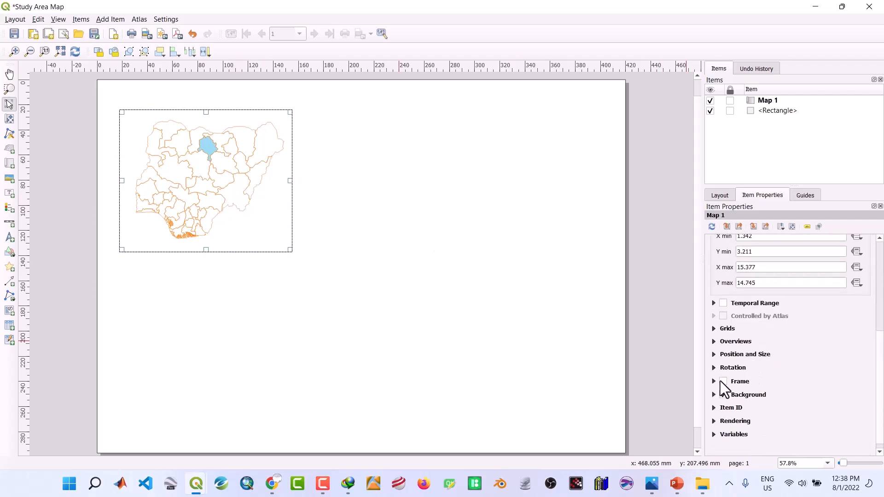
click(722, 381)
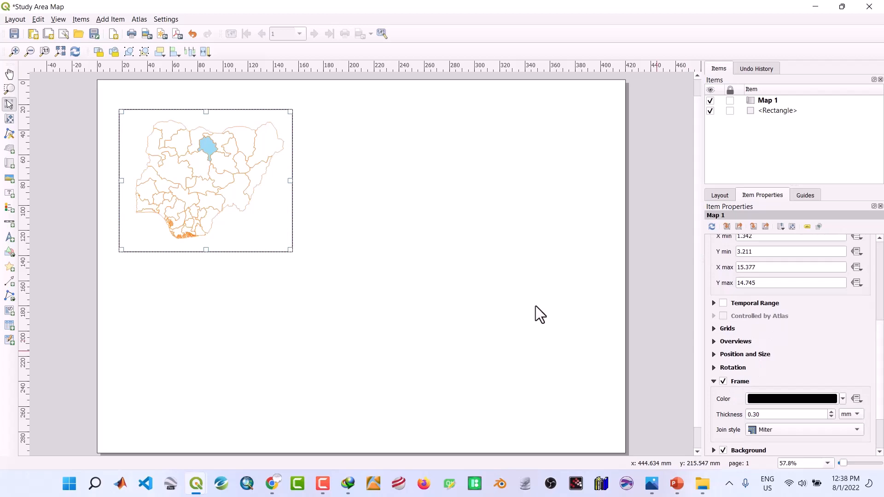
Step: Add a small north arrow inside the lower-right corner of the Nigeria map
click(10, 238)
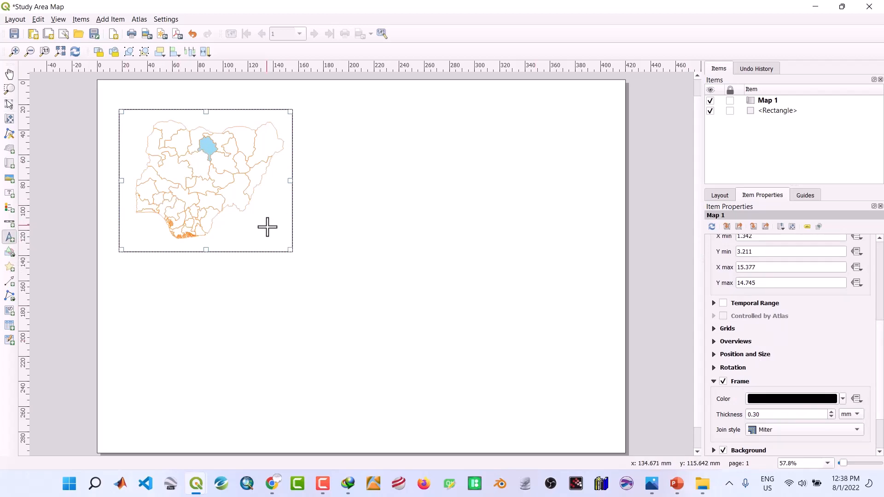
drag(270, 226, 288, 247)
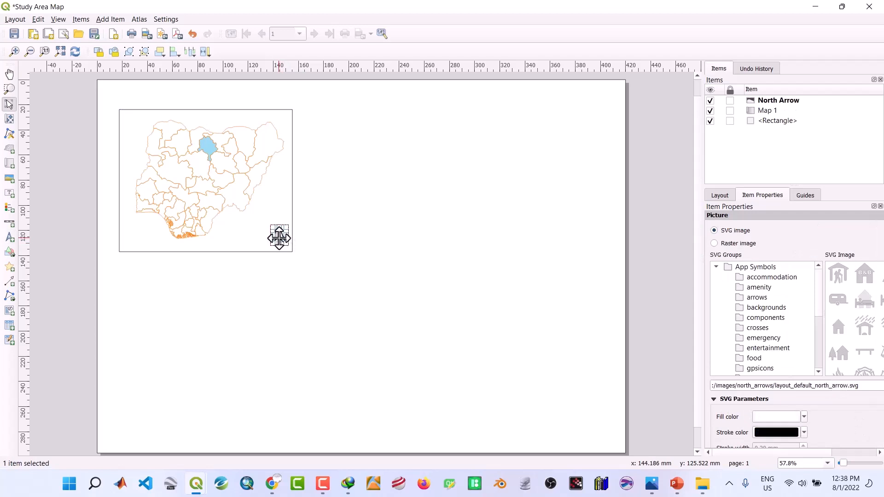
Step: Add a grid to the Nigeria map and set its grid type to Frame and annotations only
click(223, 117)
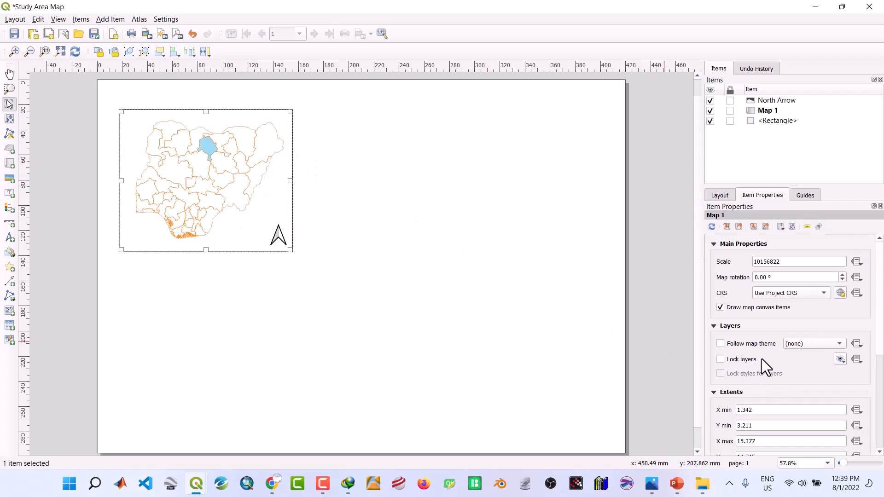
scroll(762, 359, down, 5)
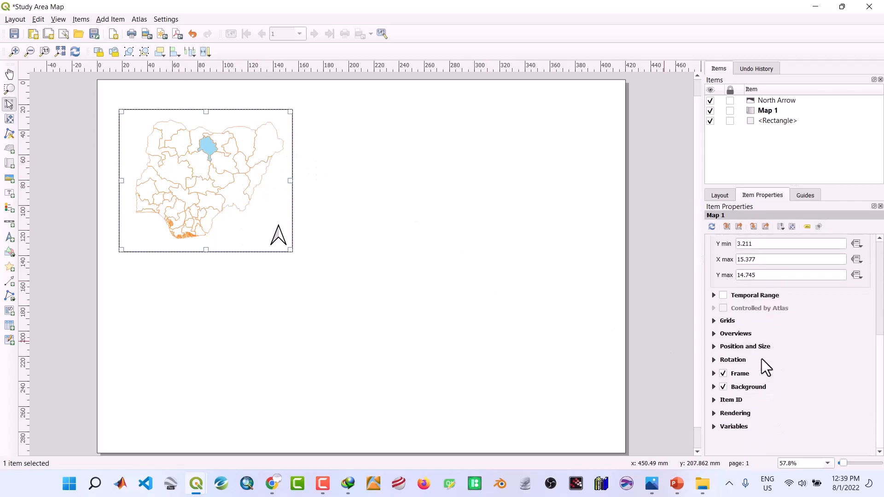
click(714, 321)
click(734, 339)
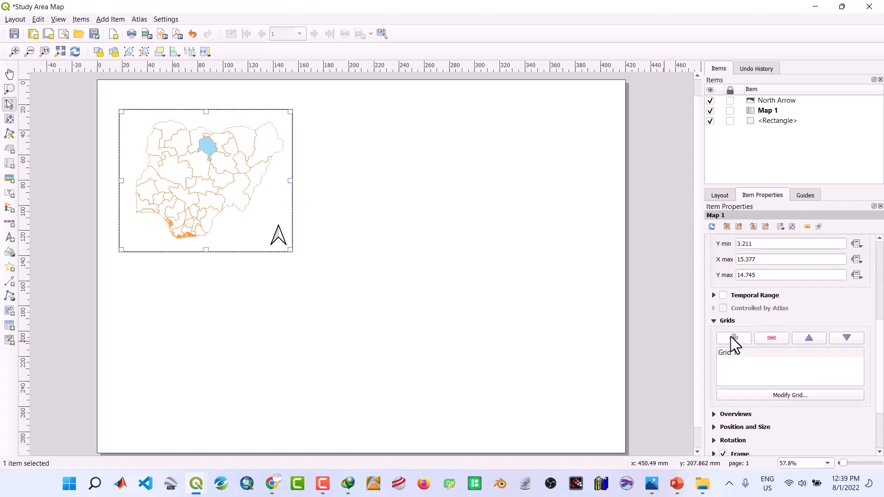
click(740, 352)
click(762, 395)
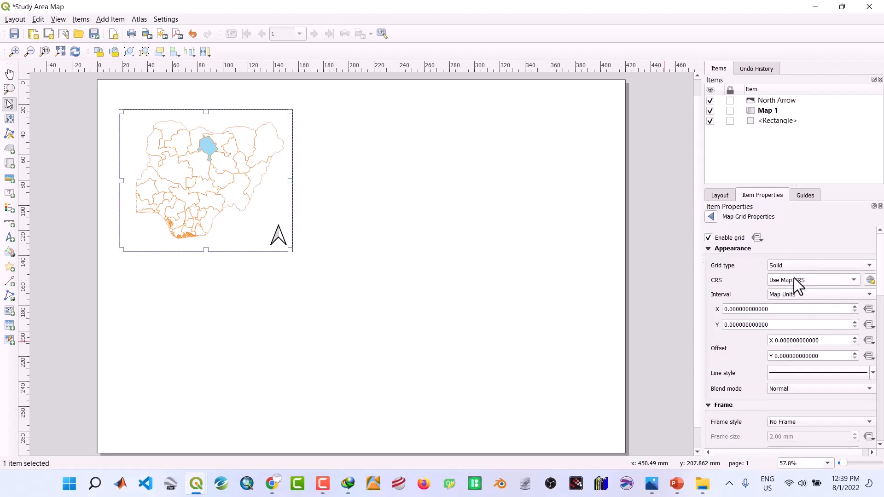
click(787, 263)
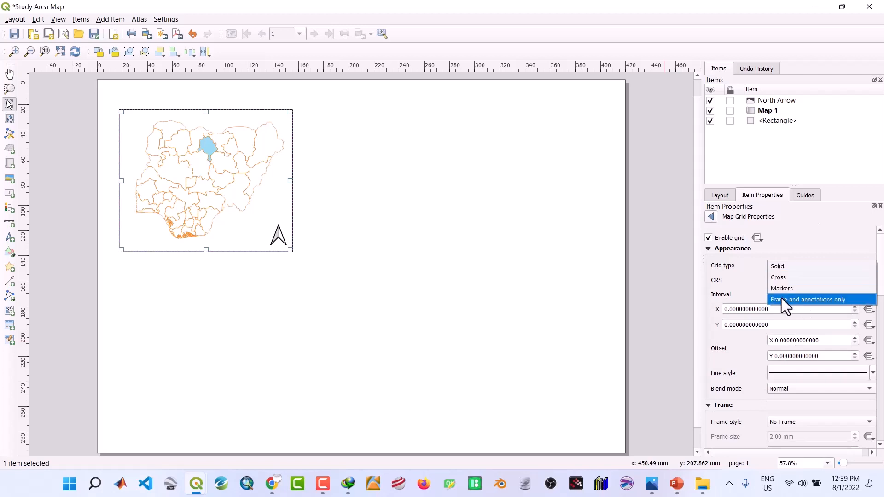
click(782, 301)
Step: Turn on the grid's coordinate labels and set its X and Y intervals to 5 map units
scroll(741, 341, down, 10)
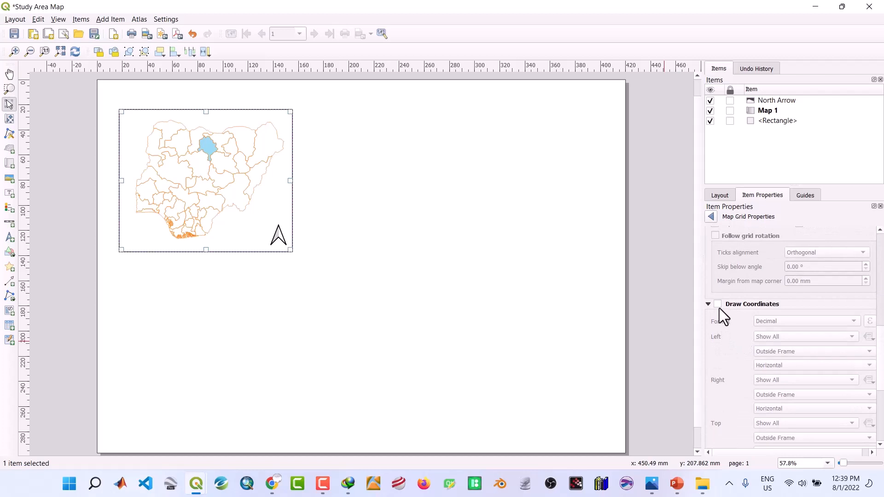
click(718, 304)
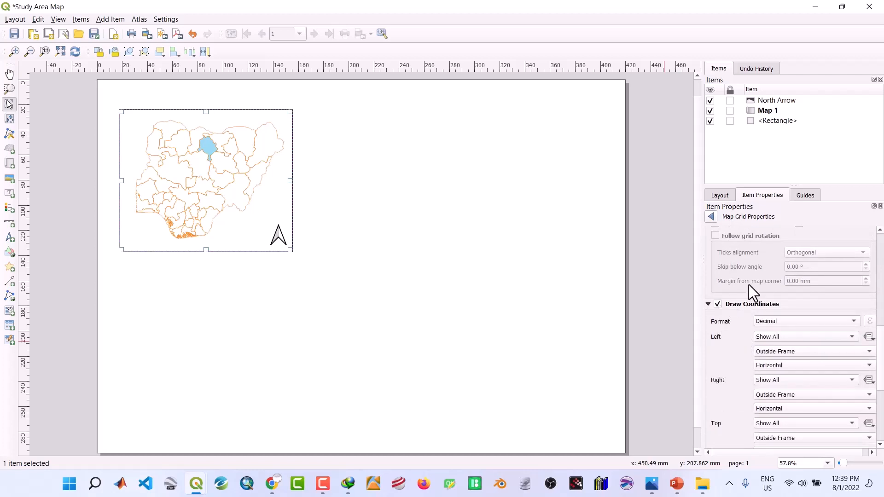
scroll(749, 288, up, 10)
scroll(749, 288, up, 2)
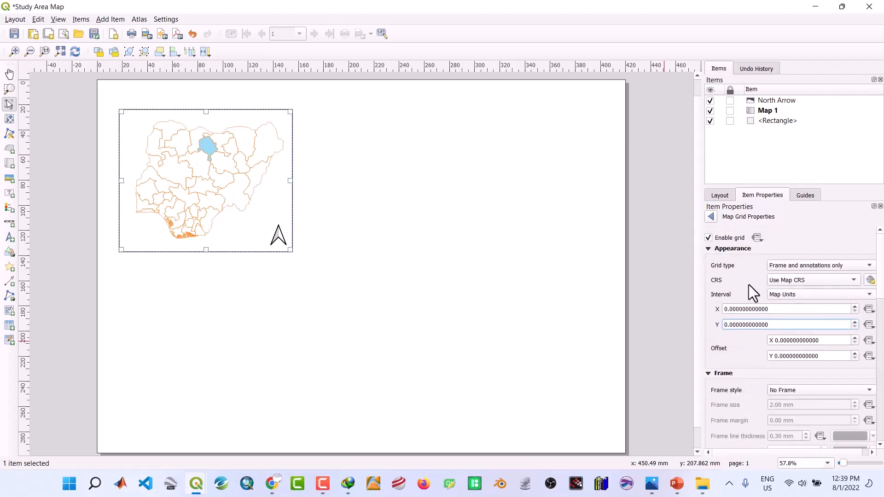
click(730, 309)
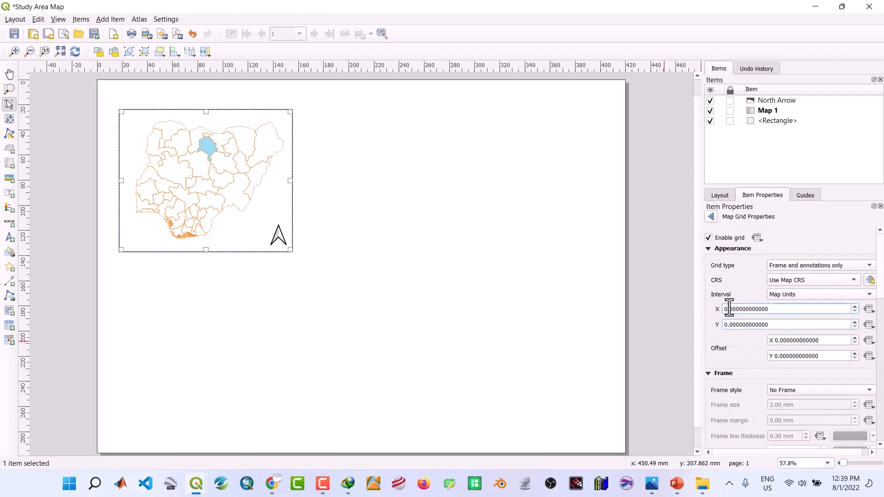
text(1)
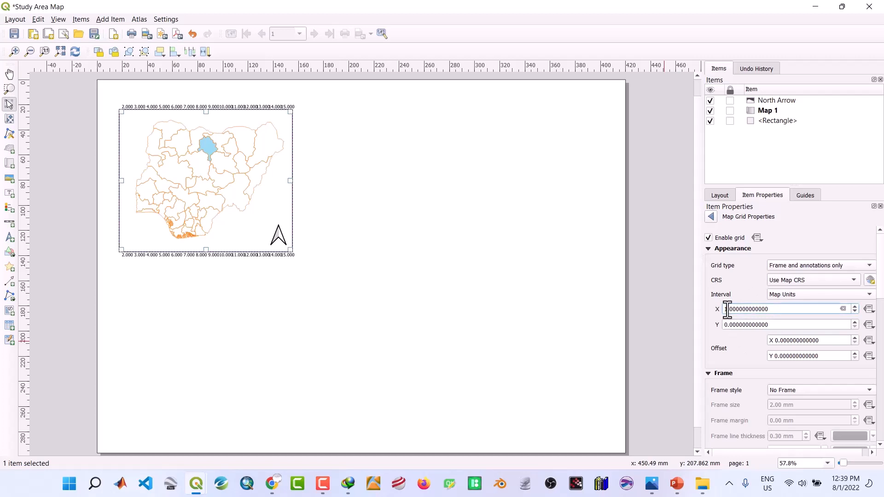
key(BackSpace)
text(5)
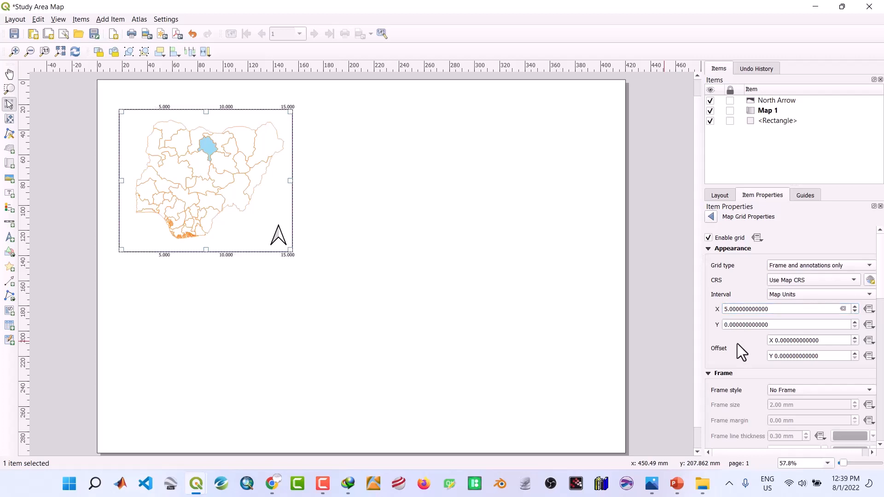
click(729, 325)
key(BackSpace)
text(5)
Step: Set the grid's frame style to Exterior Ticks
scroll(743, 348, down, 3)
click(798, 300)
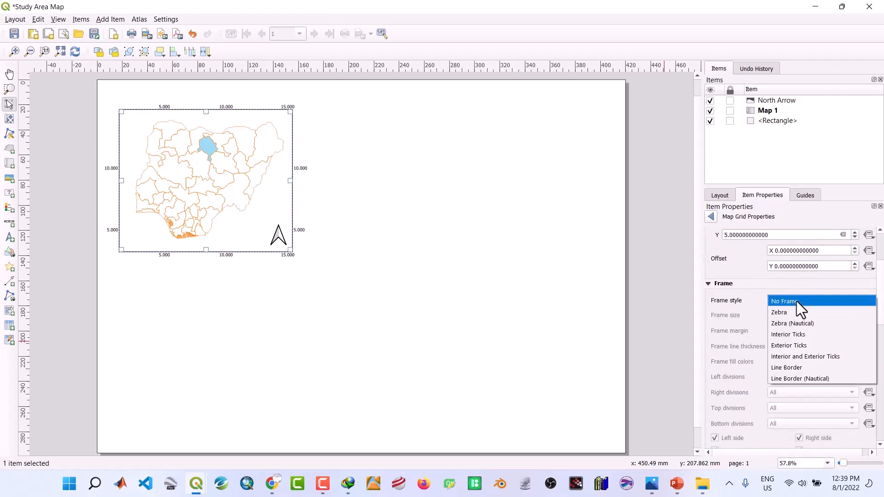
click(794, 347)
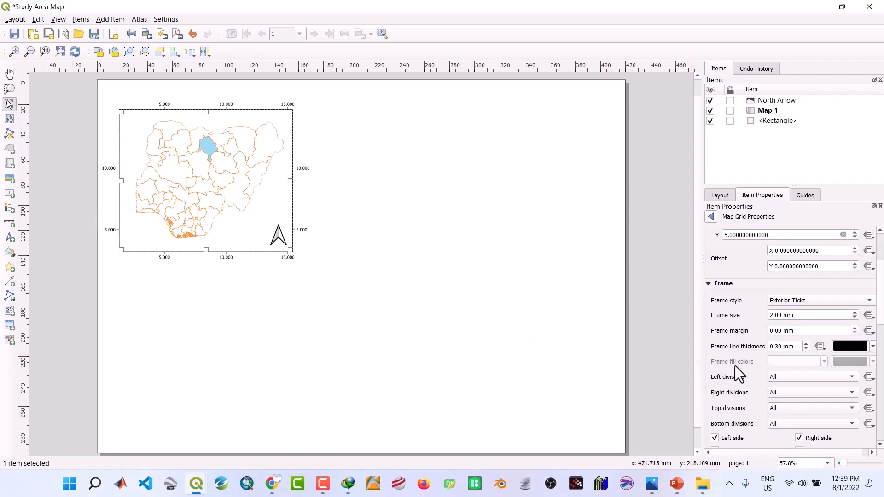
Step: Set the left and right grid coordinates to Vertical Ascending and the coordinate format to Degree, Minute with Suffix
scroll(753, 369, down, 10)
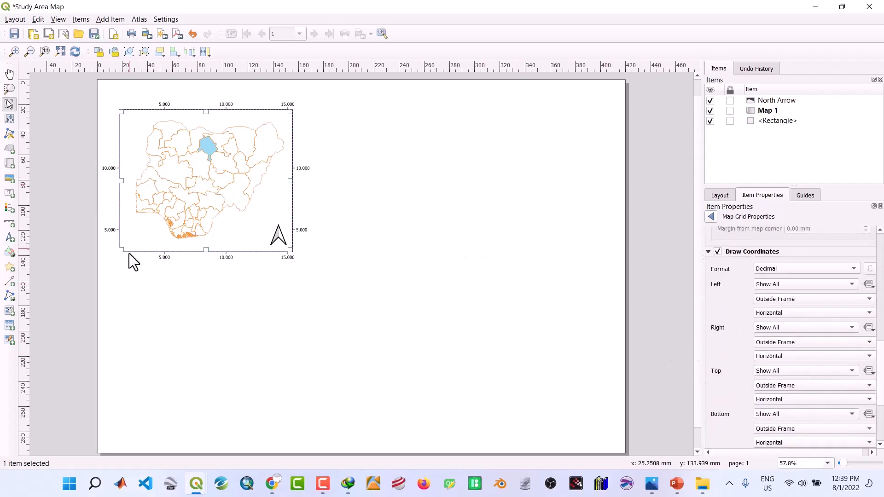
click(785, 314)
click(775, 326)
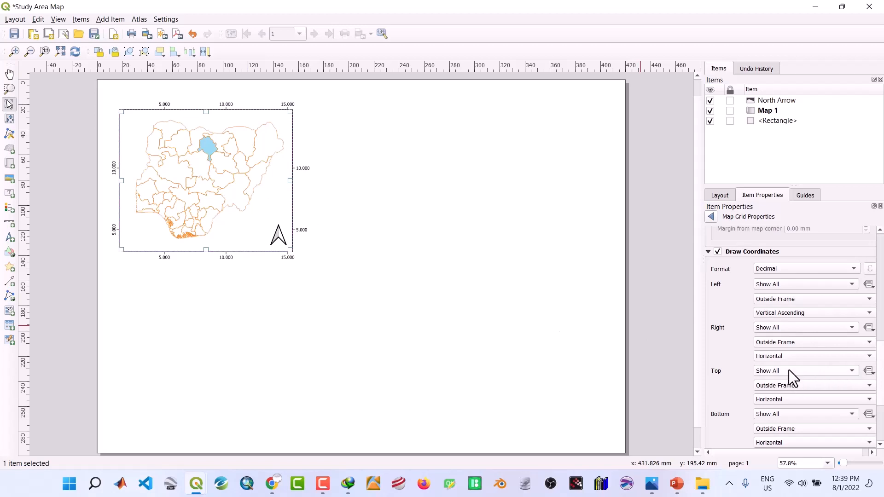
click(780, 357)
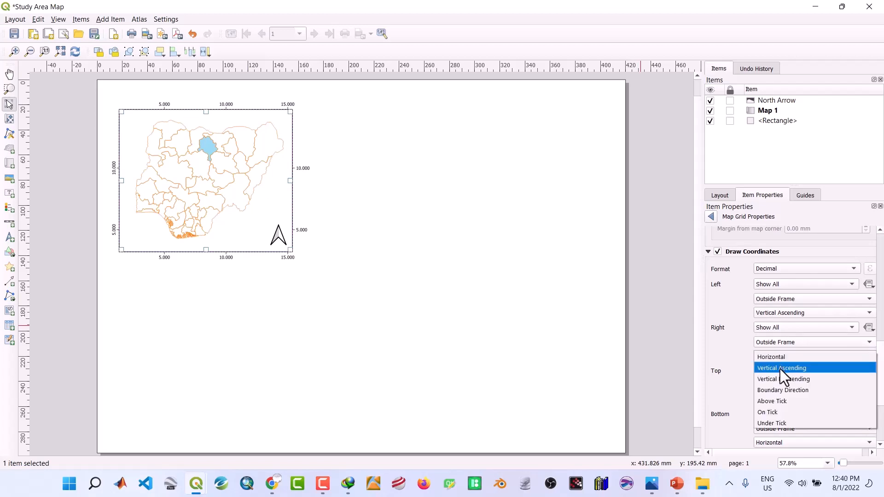
click(780, 368)
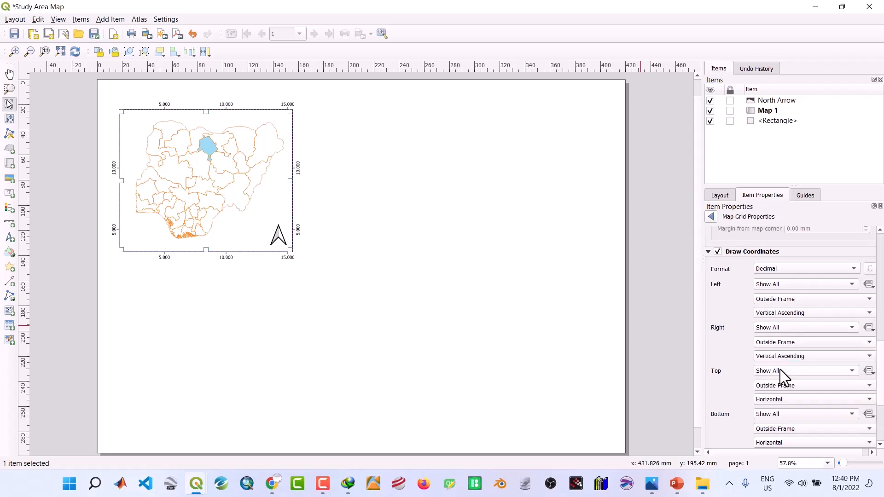
click(776, 267)
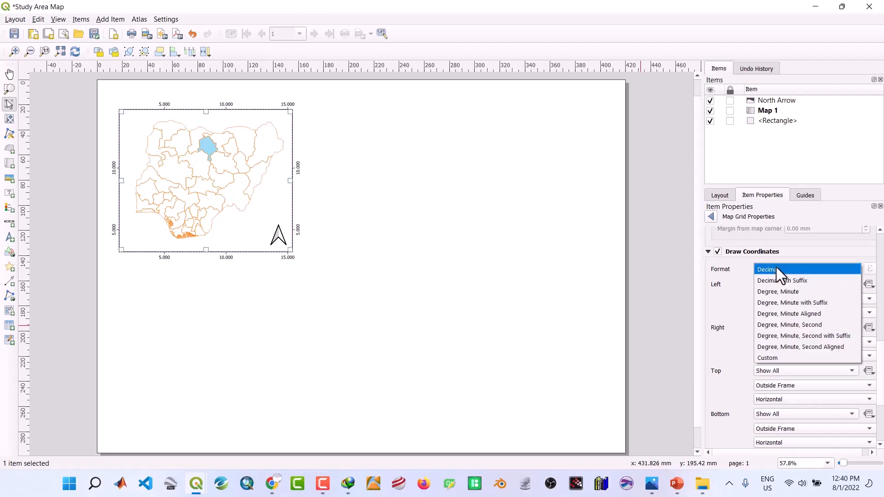
click(775, 302)
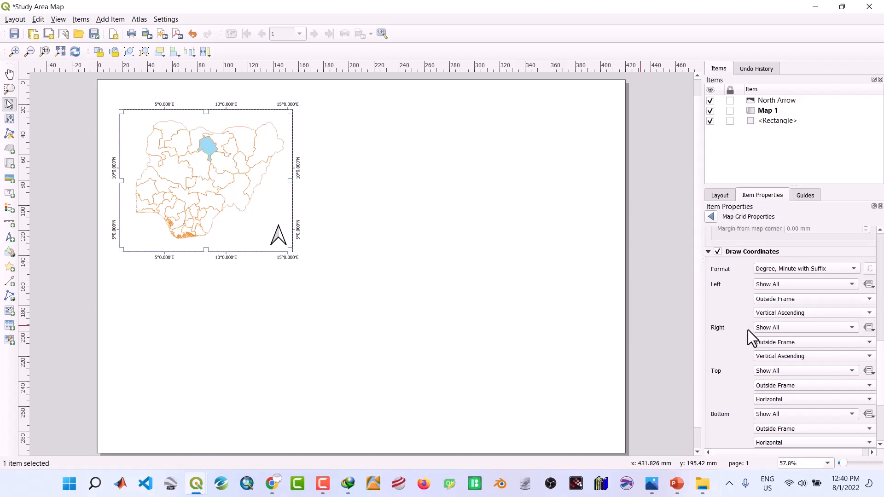
Step: Set the font size of the grid's coordinate labels to 11 points
scroll(743, 344, down, 3)
click(811, 348)
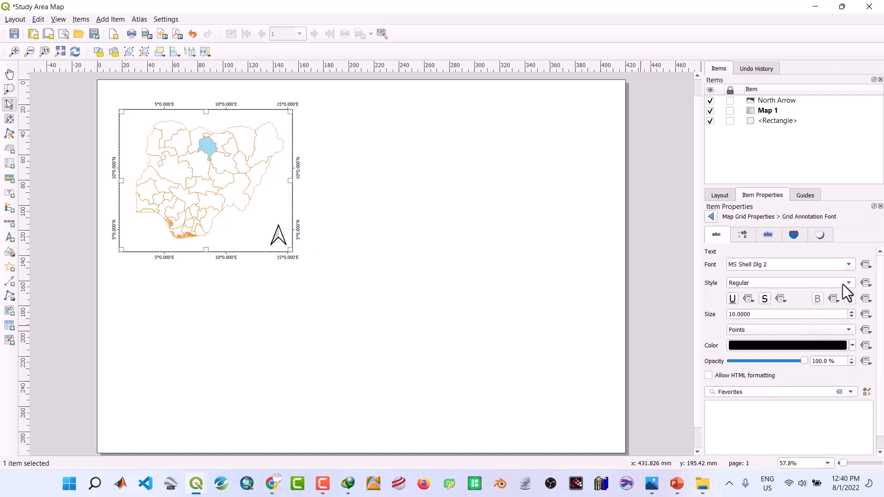
click(850, 311)
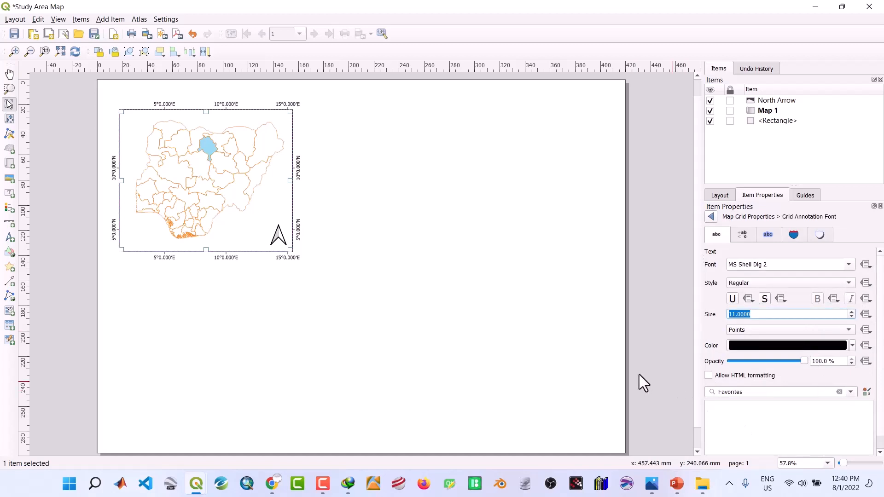
Step: Save the layout and draw a rectangle about 22 mm square around the blue-filled state on the Nigeria map
click(406, 342)
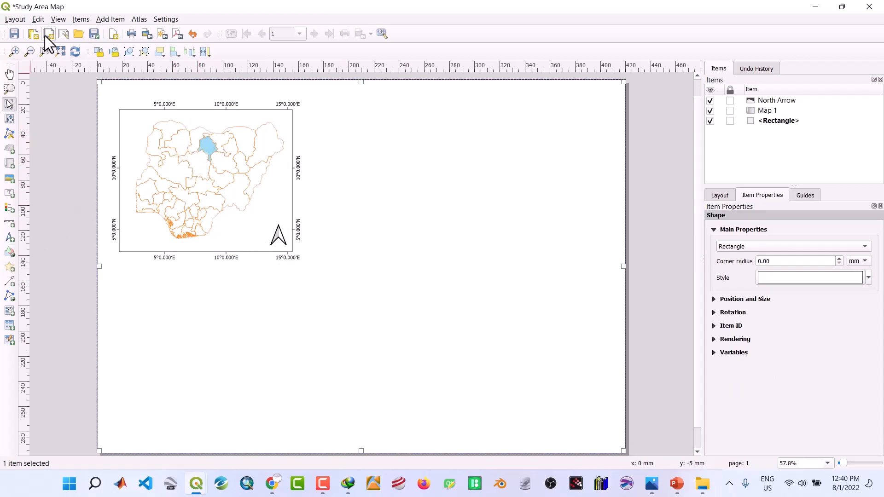
click(13, 34)
click(9, 253)
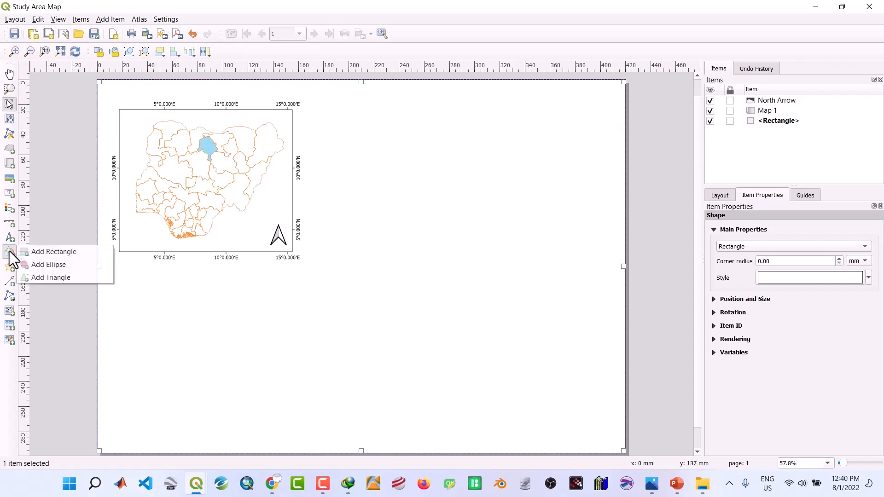
click(37, 253)
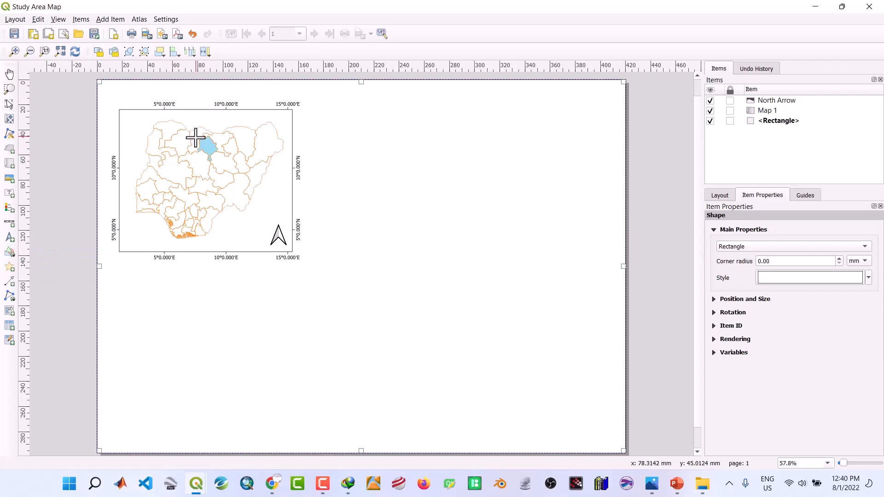
drag(195, 137, 222, 166)
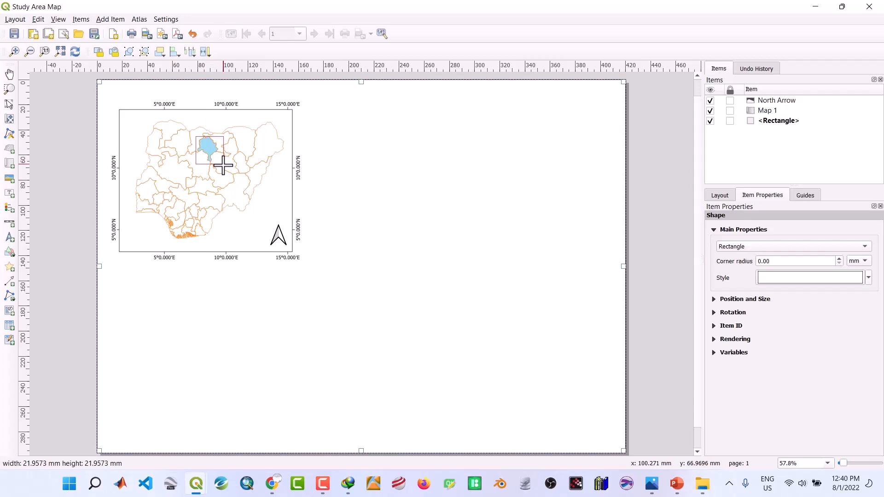
drag(222, 165, 215, 154)
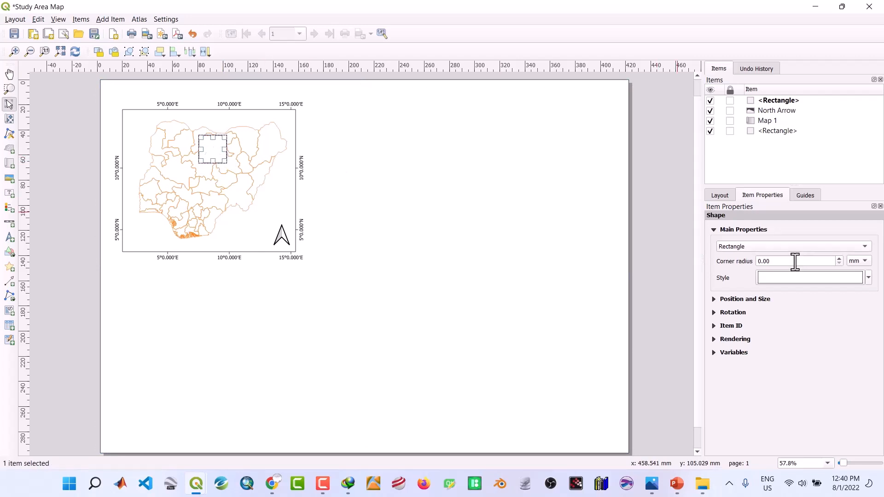
Step: Give the small rectangle around the blue state a transparent fill and a red stroke 0.7 mm wide
click(789, 277)
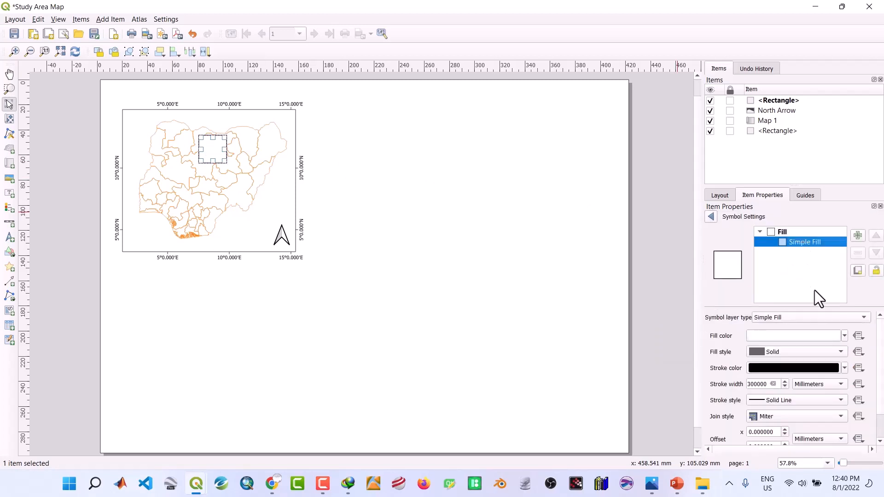
click(844, 336)
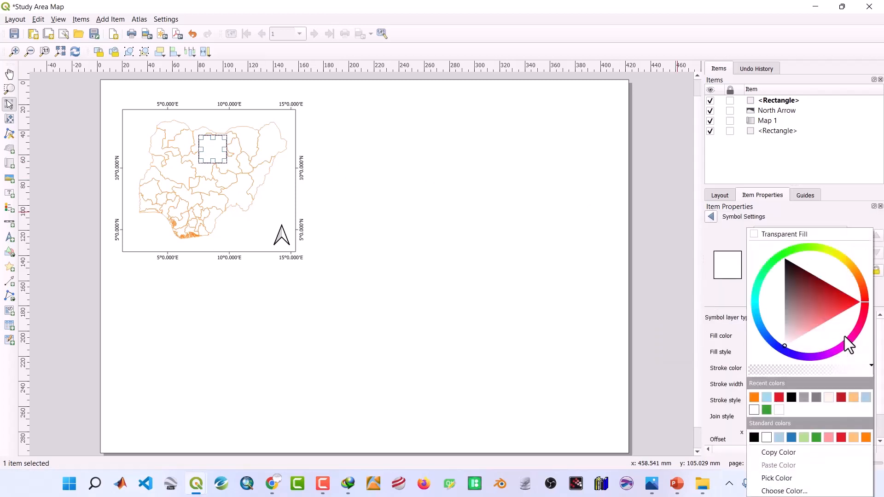
click(753, 235)
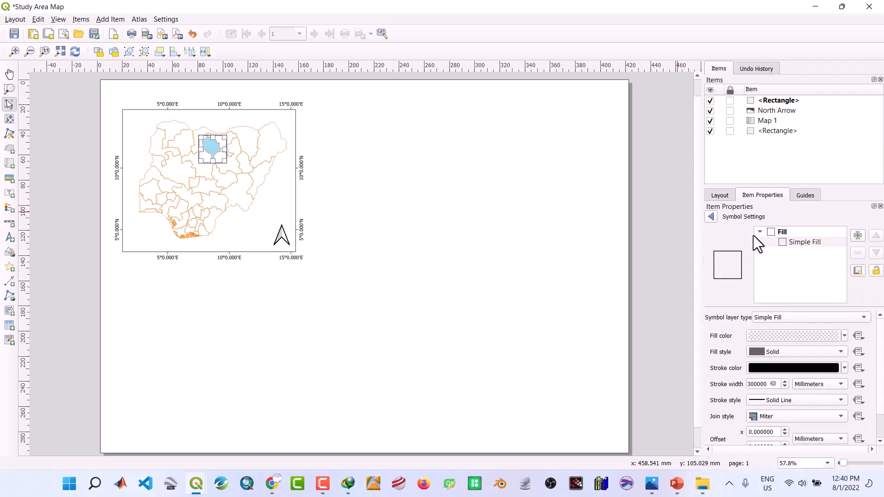
click(844, 369)
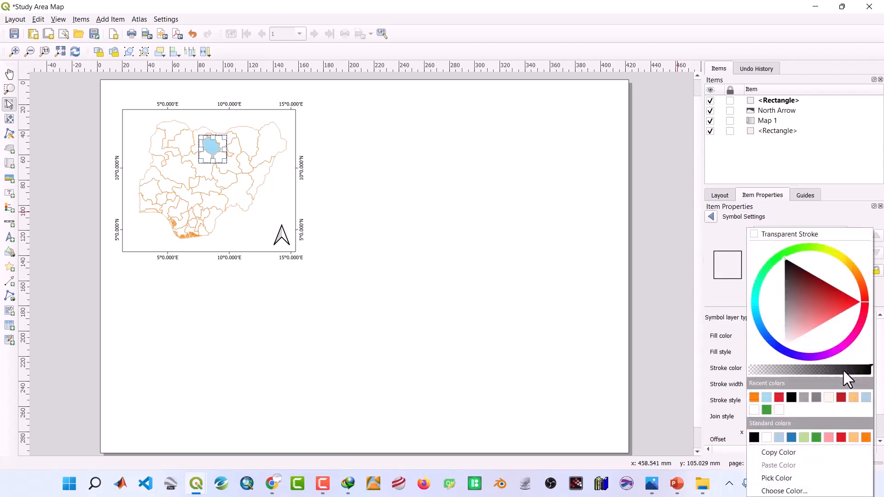
click(783, 399)
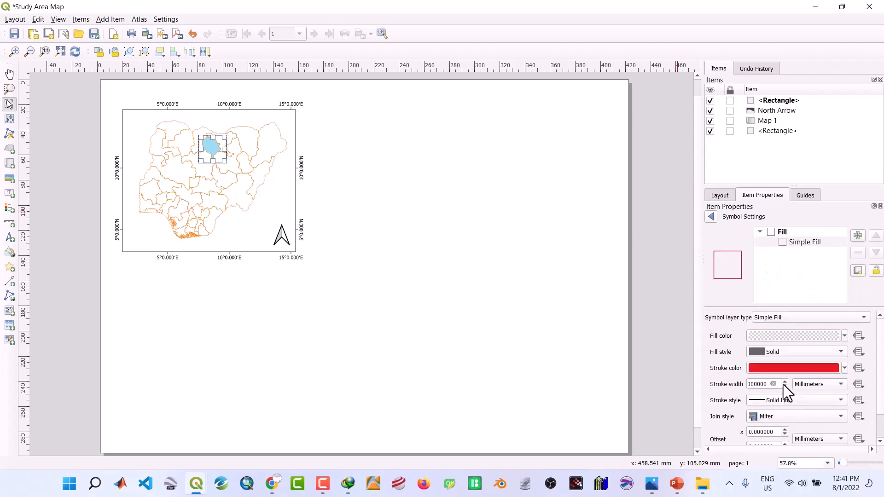
click(784, 381)
click(784, 381)
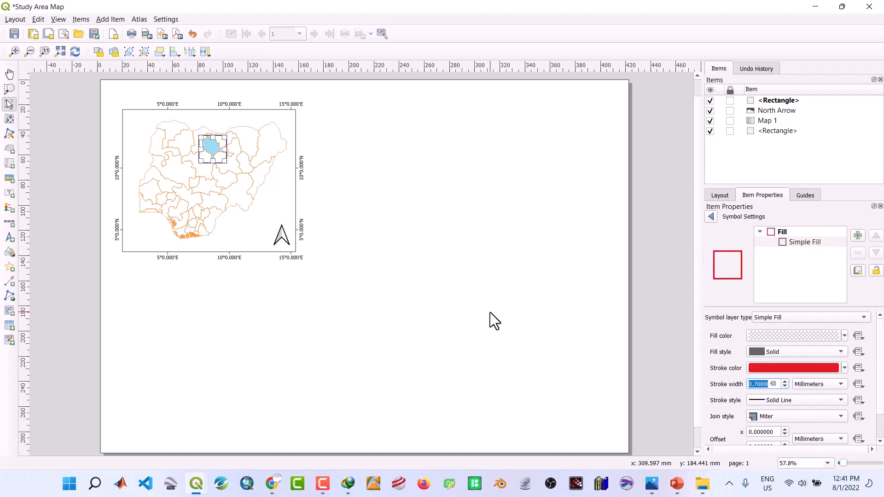
click(438, 290)
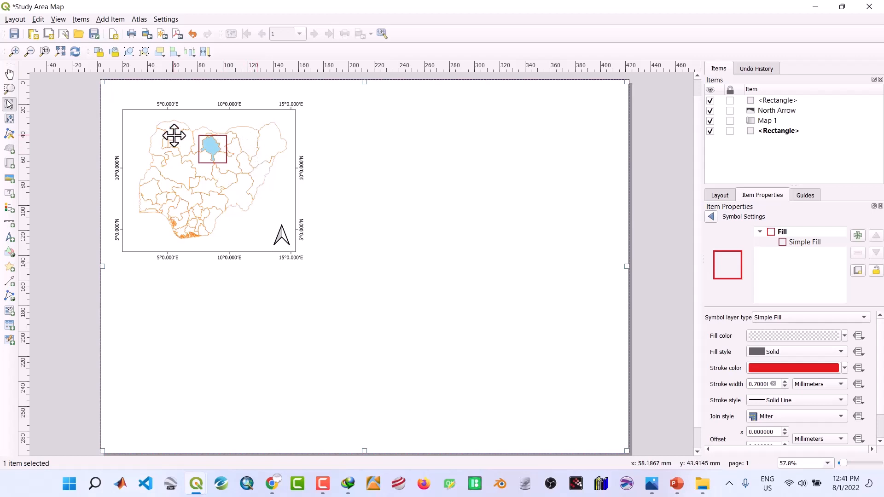
Step: Add a label above the upper-left corner of the Nigeria map with the text NIGERIA
click(9, 194)
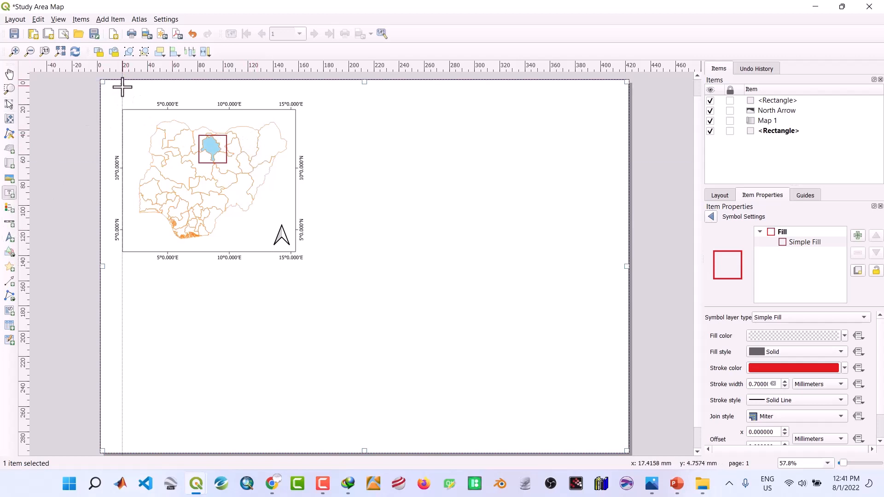
drag(123, 86, 242, 98)
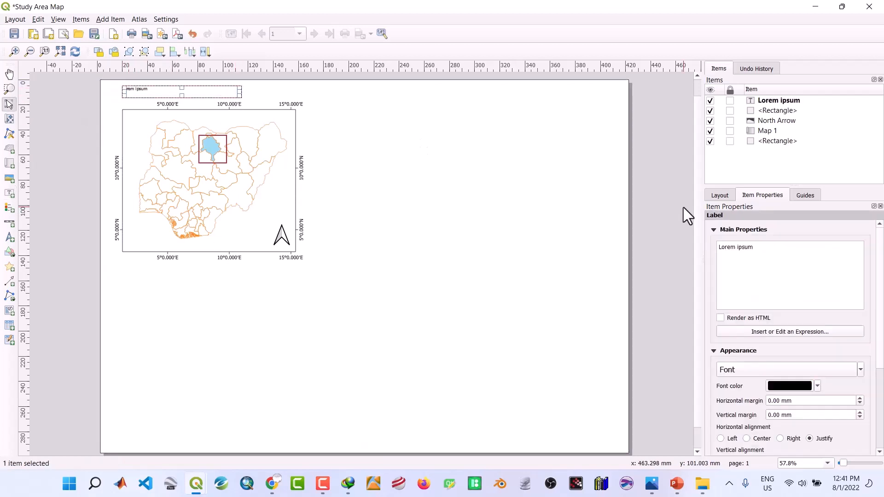
key(BackSpace)
key(BackSpace)
key(BackSpace)
key(BackSpace)
key(BackSpace)
key(BackSpace)
key(BackSpace)
key(BackSpace)
key(BackSpace)
key(BackSpace)
key(BackSpace)
text(NIGERIA)
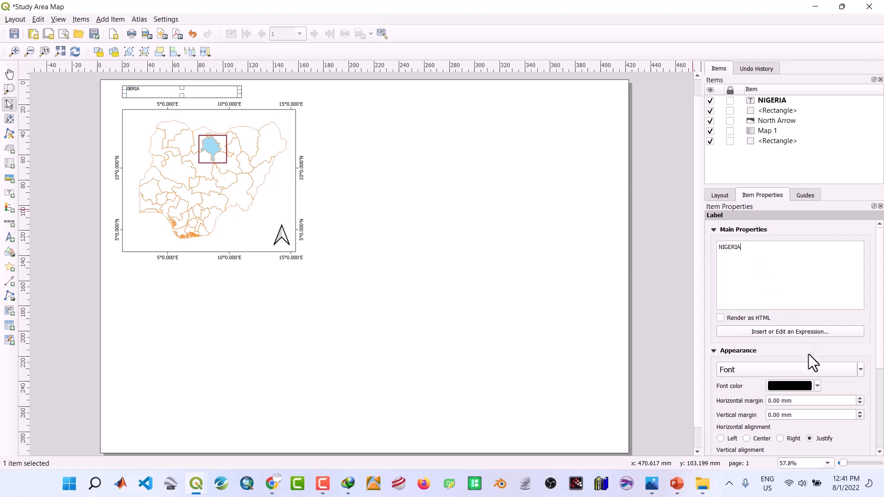
Step: Set the NIGERIA label's font to bold, size 20, and narrow its box to fit the text
click(812, 369)
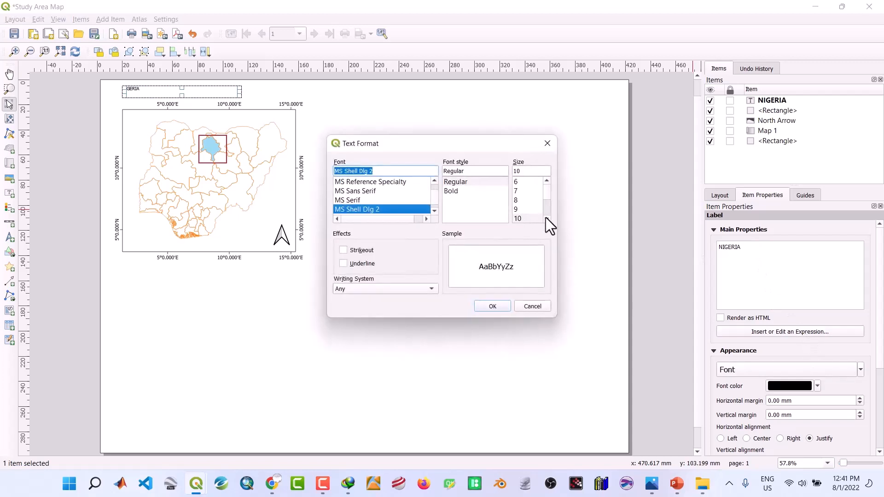
scroll(545, 218, down, 2)
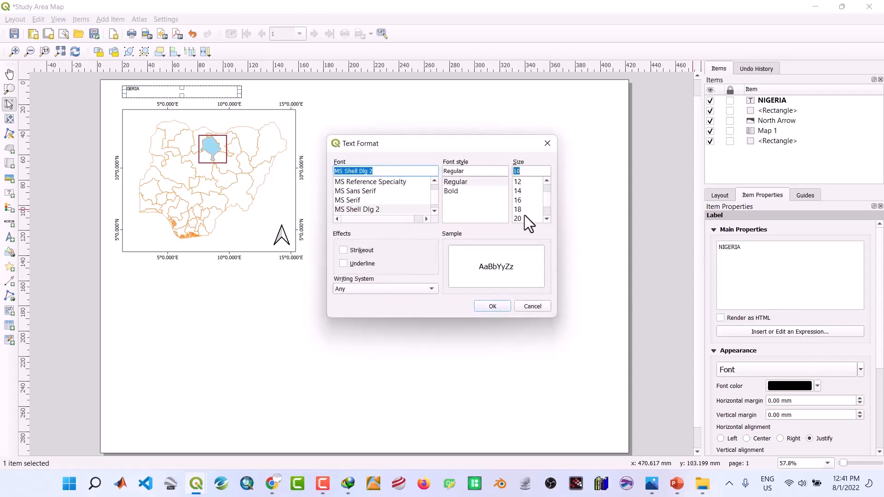
click(524, 215)
click(499, 306)
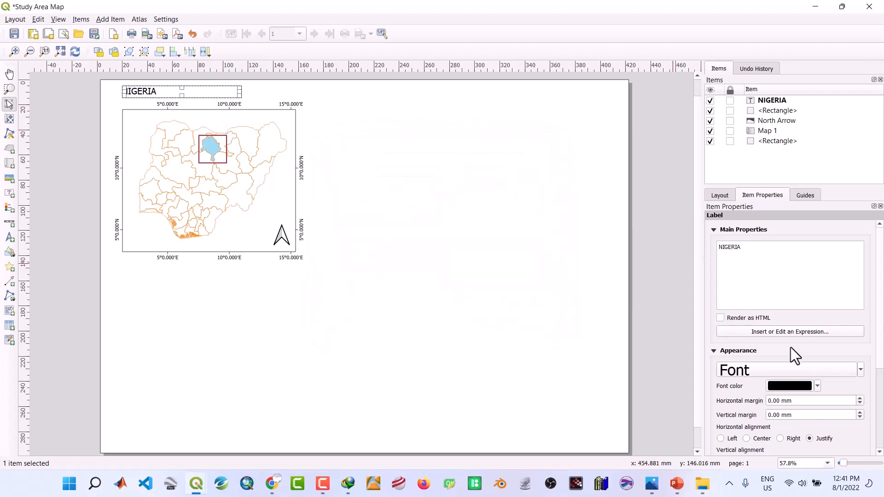
click(783, 370)
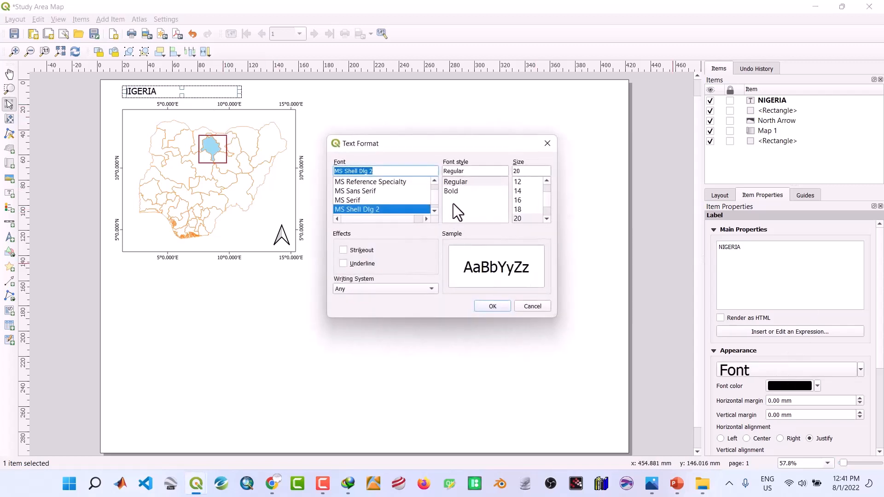
click(451, 190)
click(499, 305)
drag(237, 91, 174, 92)
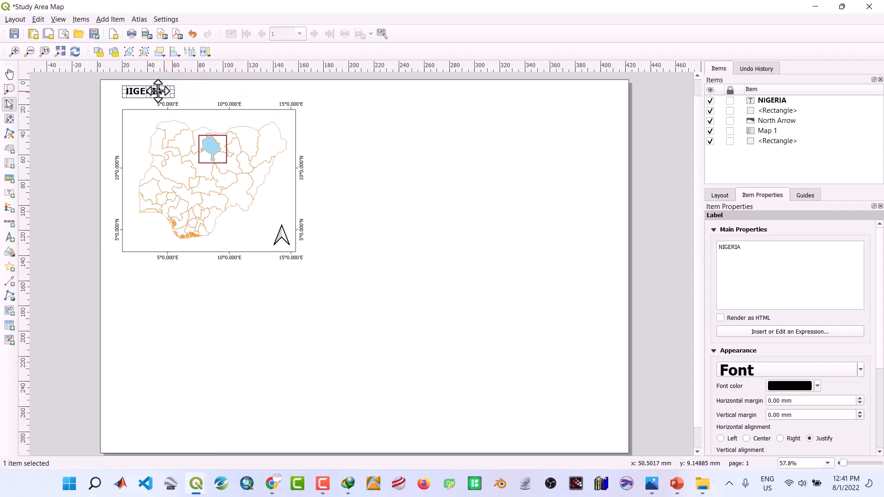
click(398, 189)
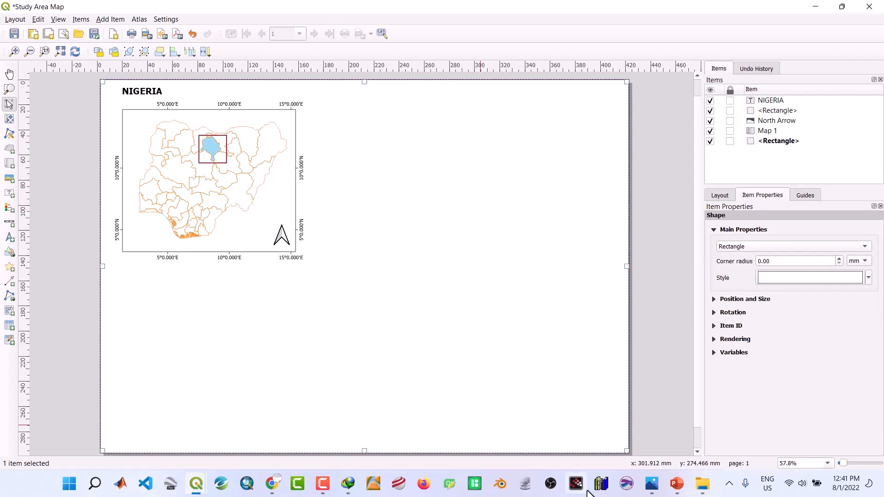
Step: Switch to Photos to check the STUDY AREA reference map, and return to the QGIS layout
click(652, 483)
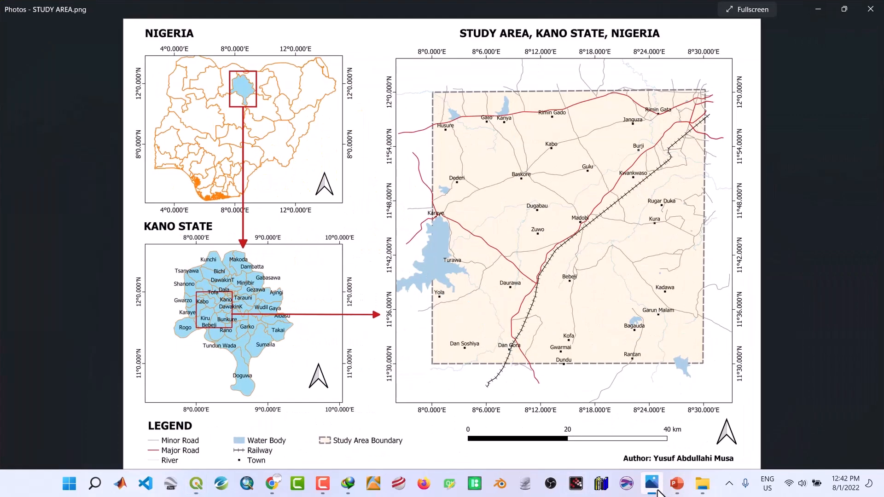
click(823, 5)
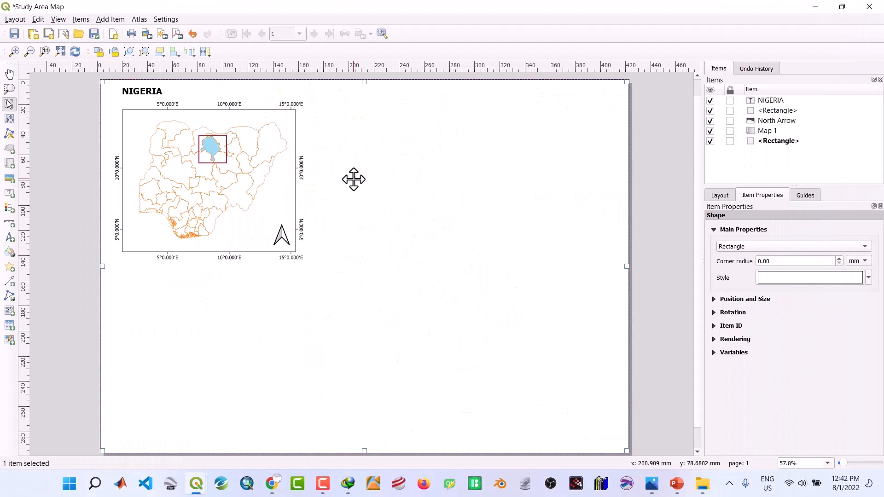
Step: Lock the layers and layer styles of Map 1, the Nigeria map, and save the layout
click(9, 118)
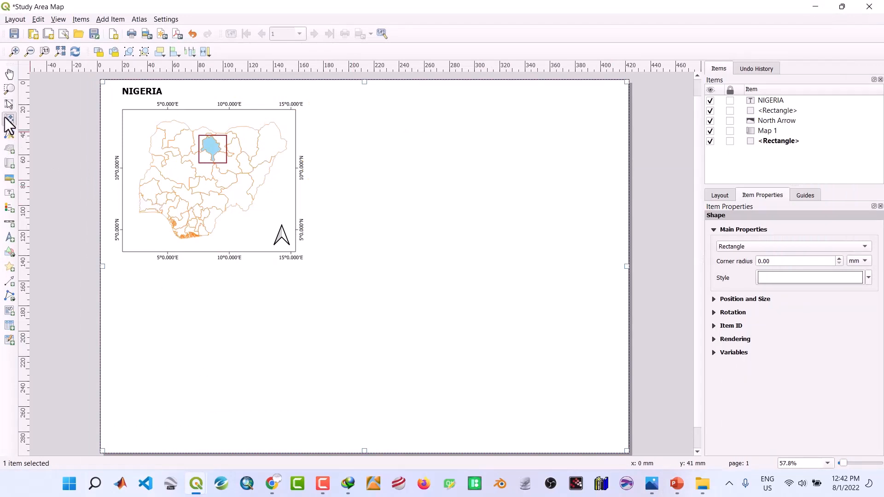
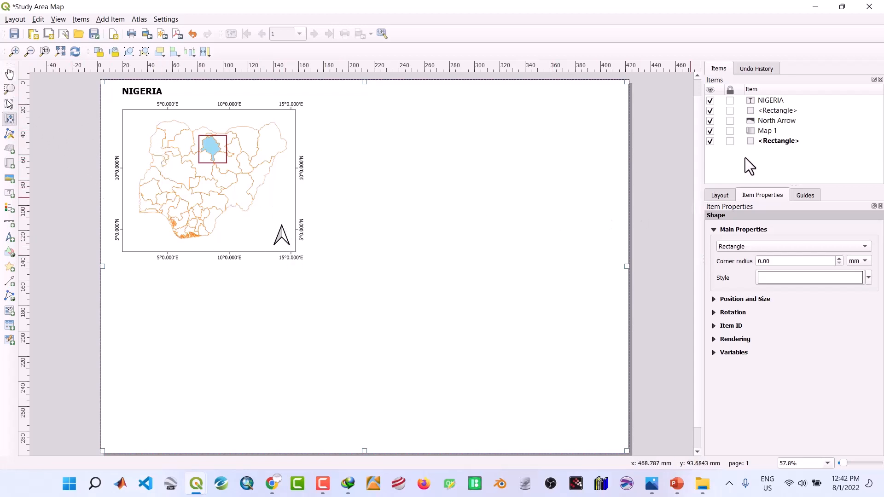
click(765, 133)
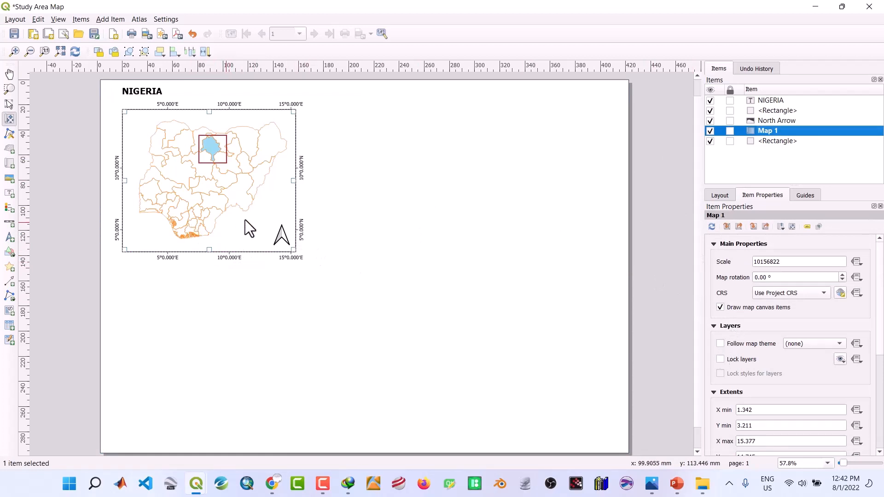
click(720, 359)
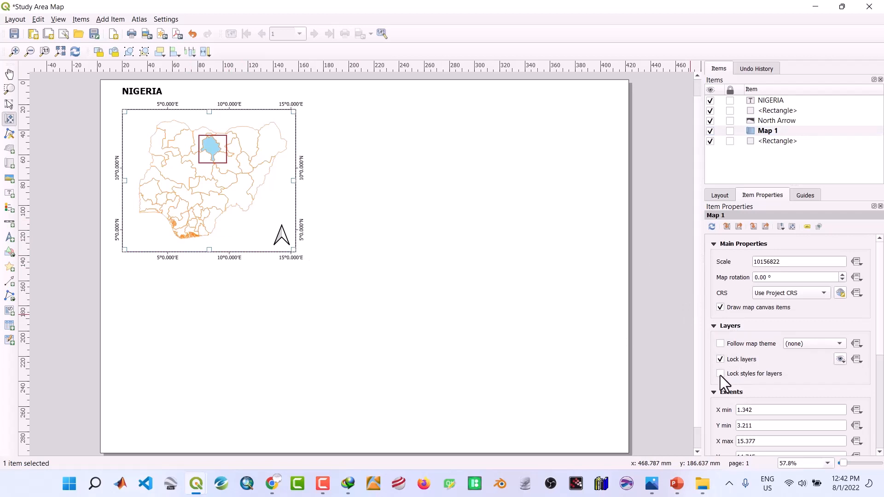
click(720, 374)
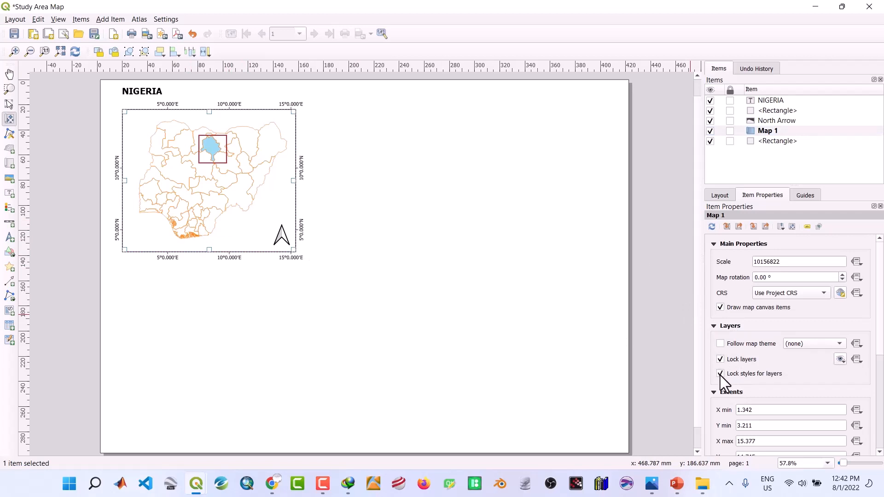
click(18, 34)
Step: In the main project window, hide NG_States_Boundaries and NG_Kano_State and show NG_Kano_State_LGAs
mouse_move(199, 484)
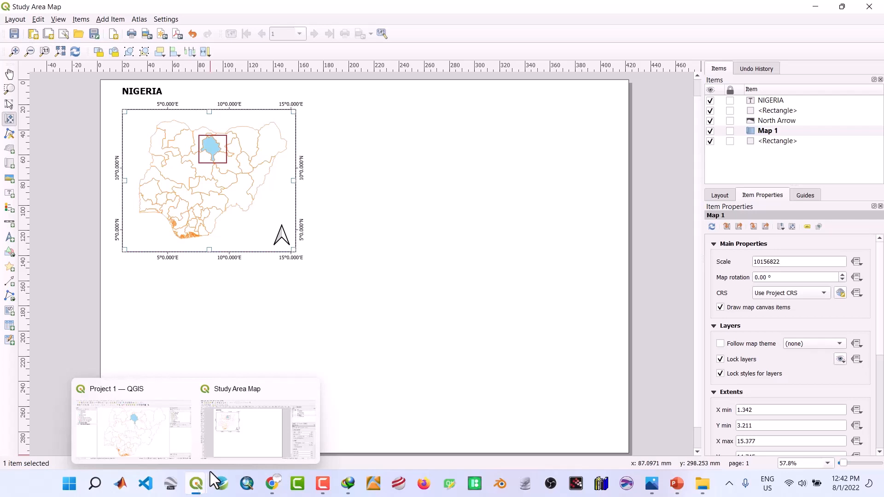
click(137, 433)
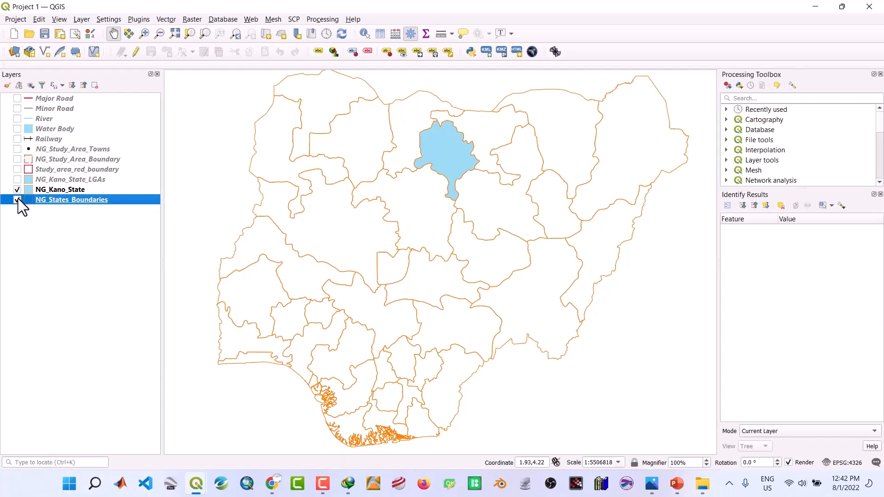
click(17, 199)
click(17, 188)
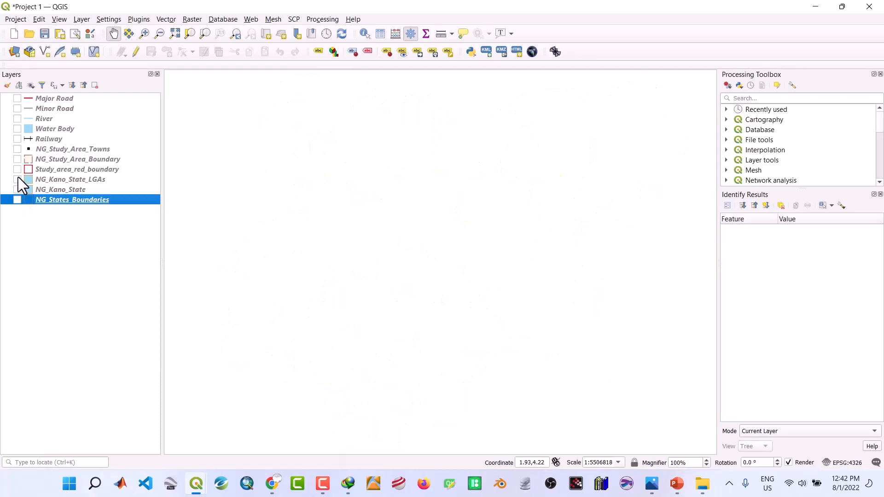
click(17, 180)
Step: Fit the canvas to the NG_Kano_State_LGAs layer, enlarge it slightly, and save the project
click(64, 180)
right_click(64, 180)
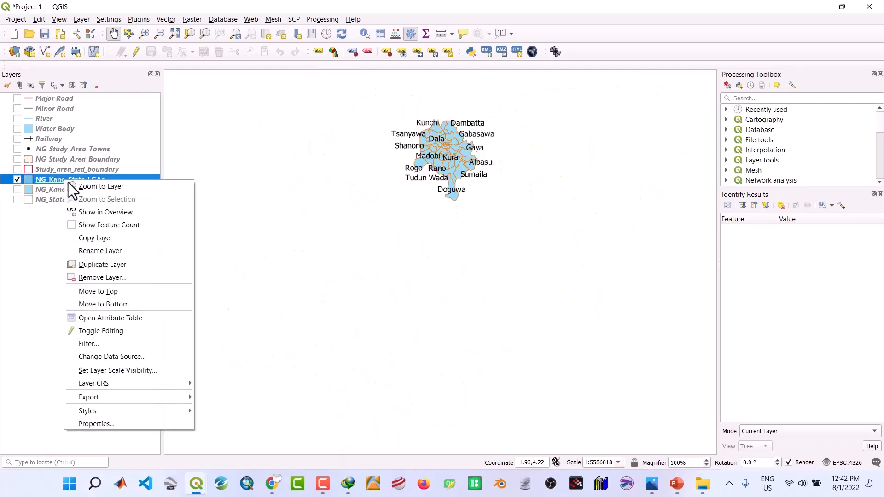
click(83, 186)
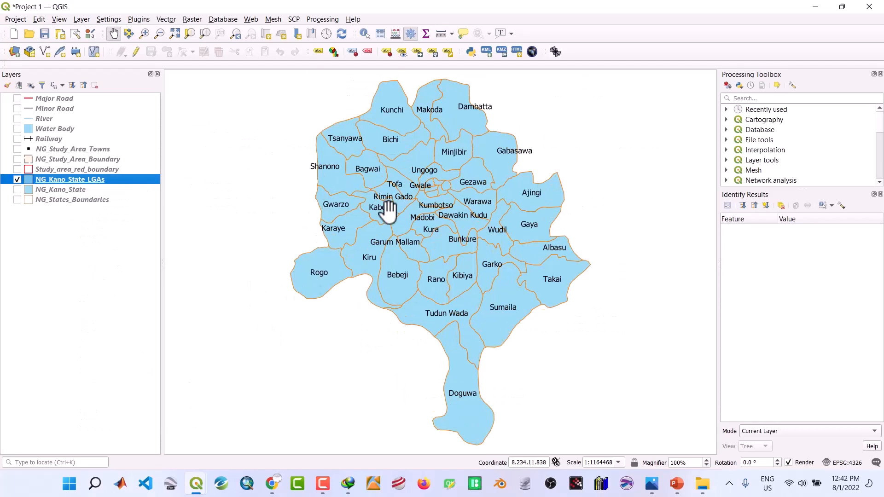
drag(409, 221, 386, 234)
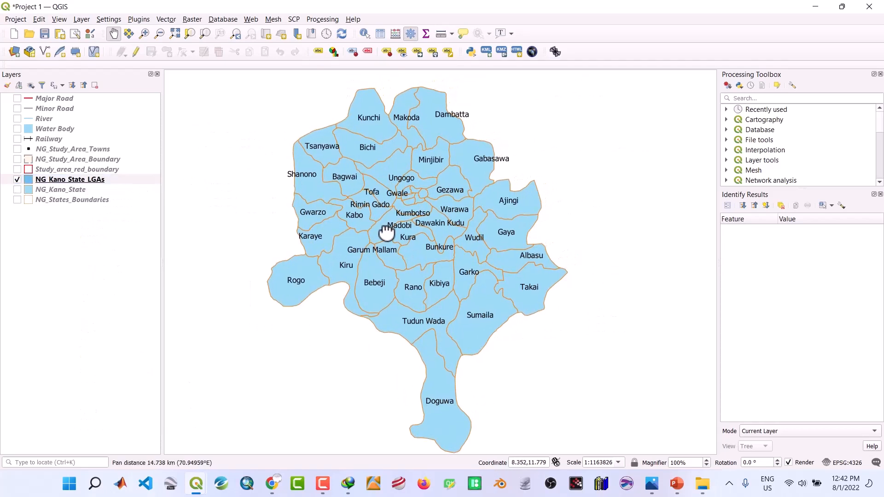
scroll(387, 233, up, 2)
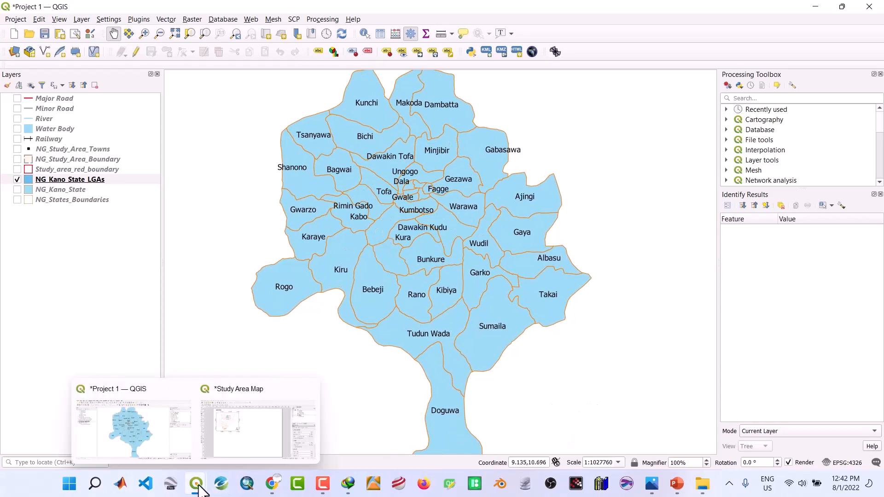
click(45, 28)
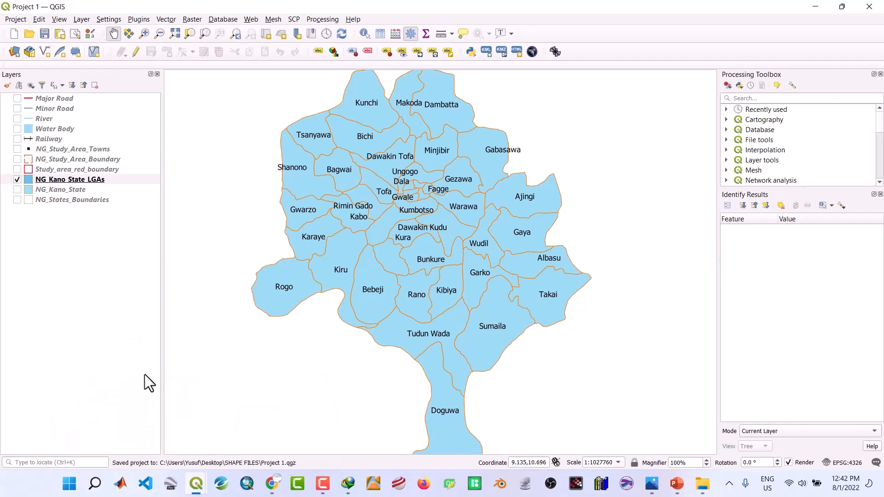
Step: In the Study Area Map layout, add a second map about 142 × 97 mm below the Nigeria map
mouse_move(196, 484)
click(250, 441)
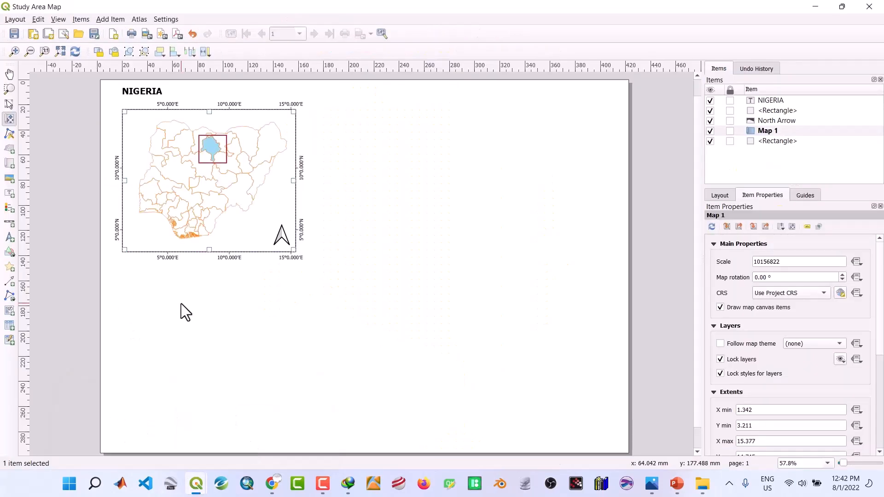
click(11, 165)
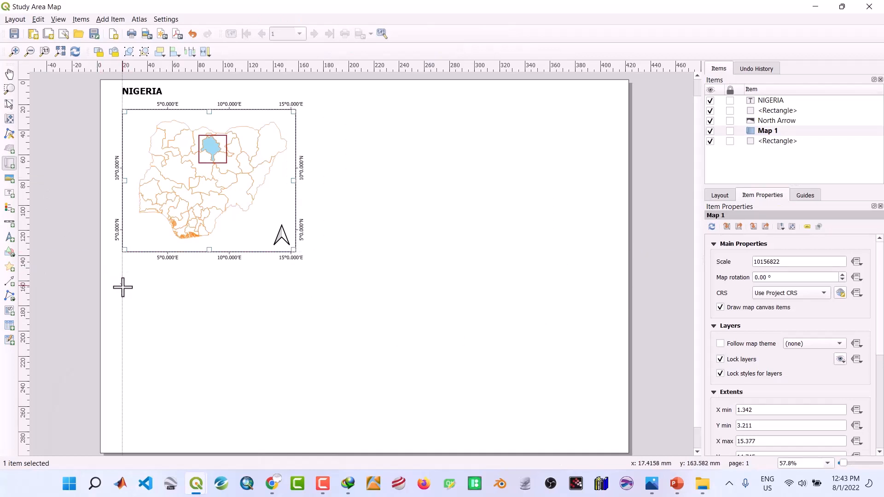
drag(122, 287, 301, 408)
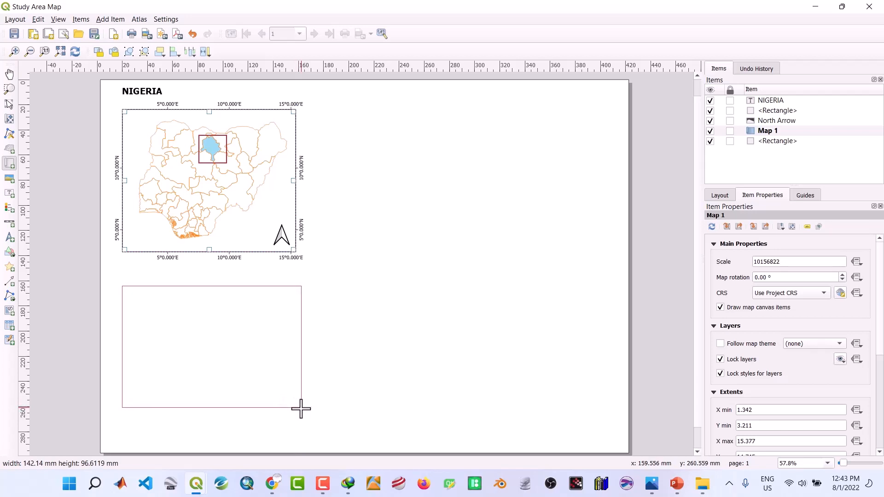
drag(301, 409, 301, 409)
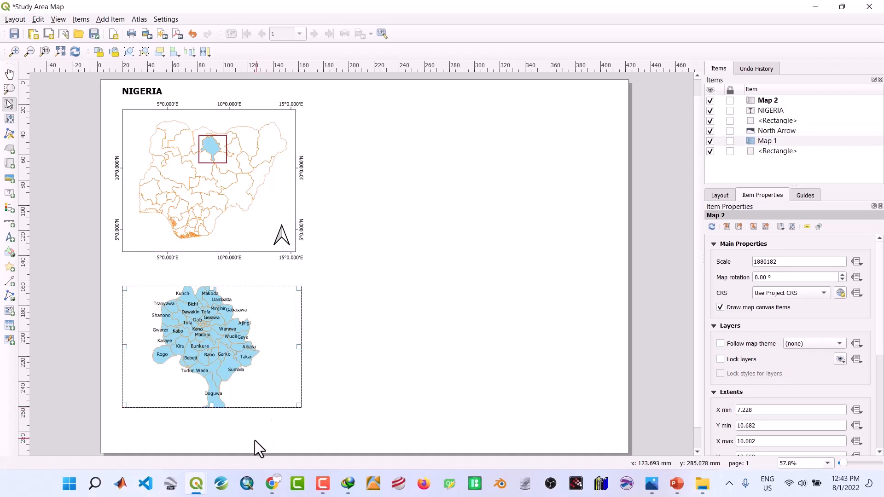
Step: Zoom the project canvas out around Kano State, save the project, and set Map 2's extent to match the canvas
mouse_move(202, 488)
click(146, 438)
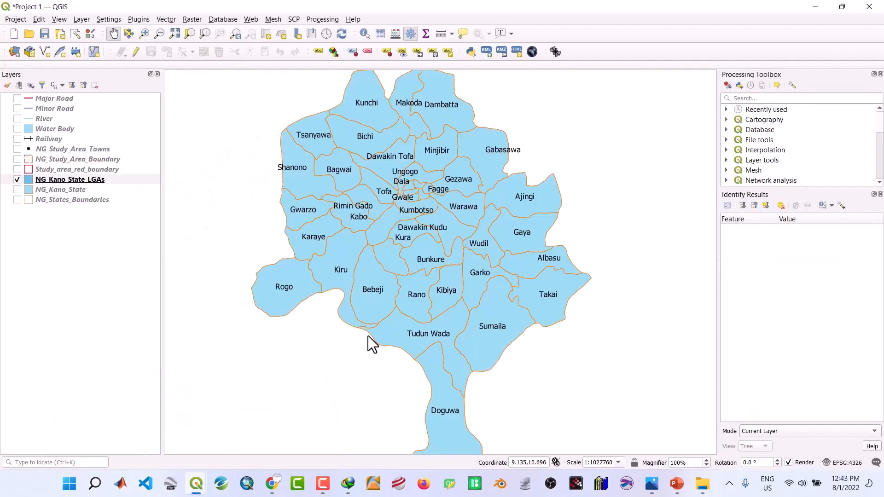
scroll(399, 330, down, 1)
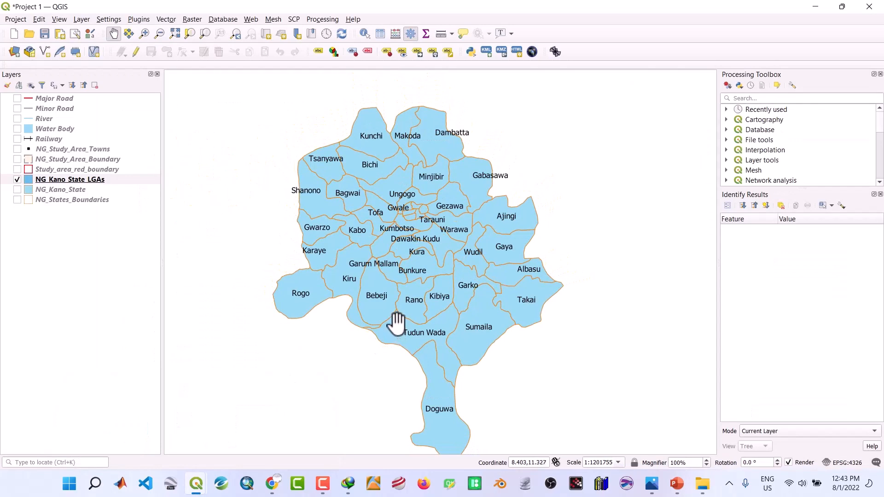
scroll(396, 323, down, 1)
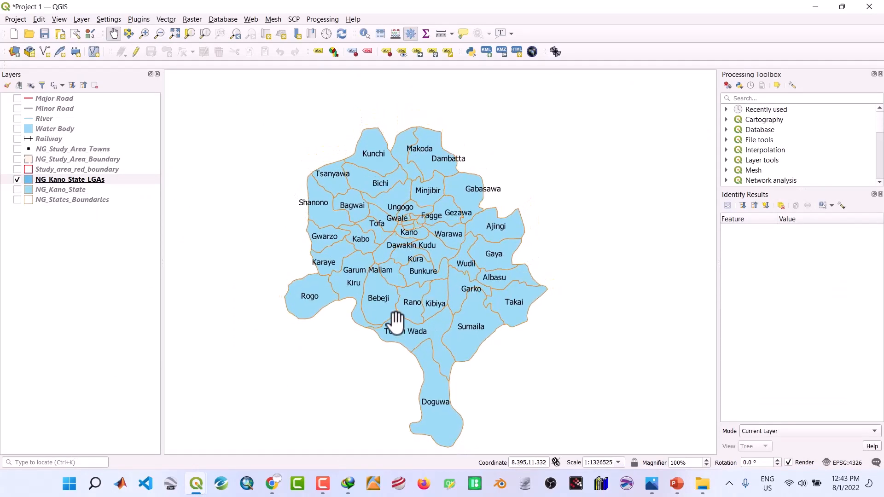
scroll(396, 323, up, 1)
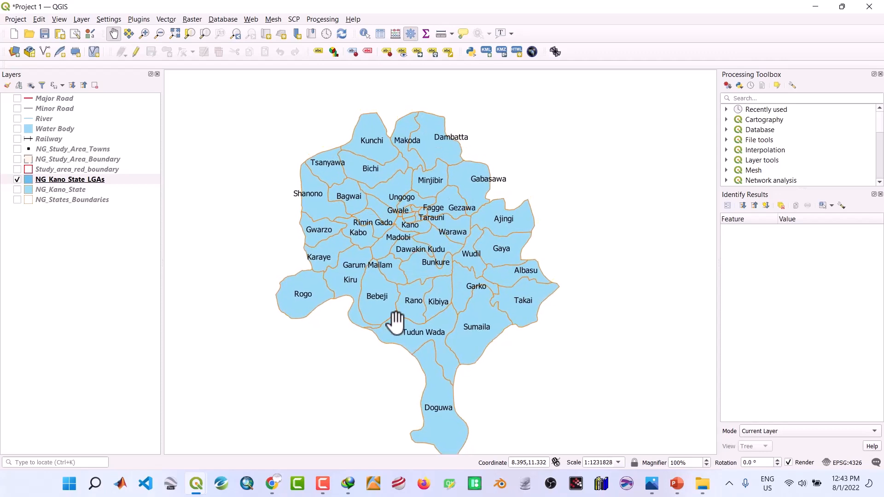
click(48, 28)
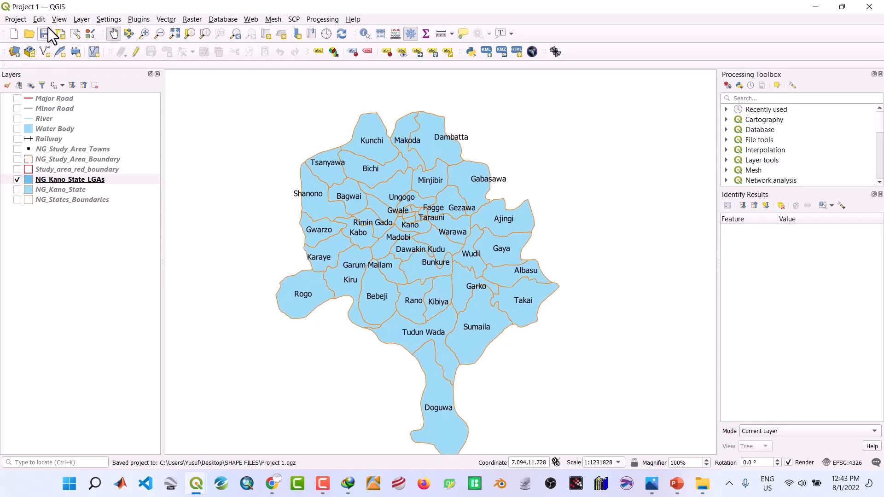
mouse_move(196, 483)
click(240, 449)
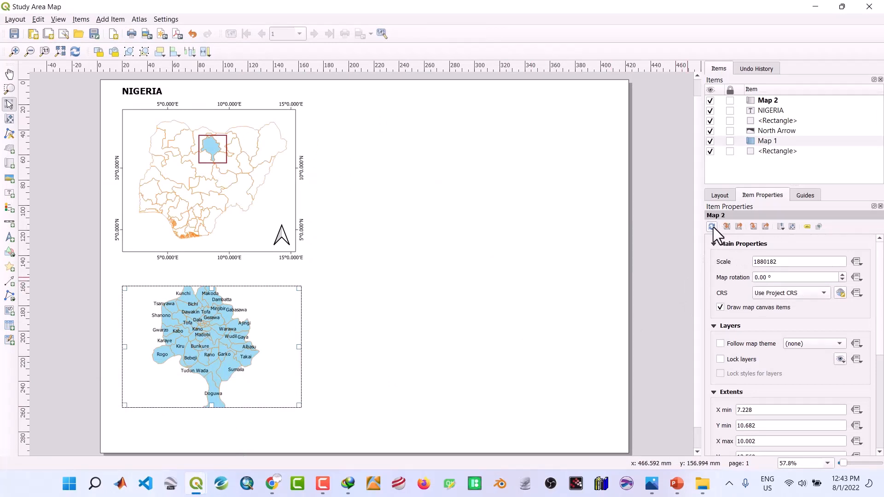
click(728, 226)
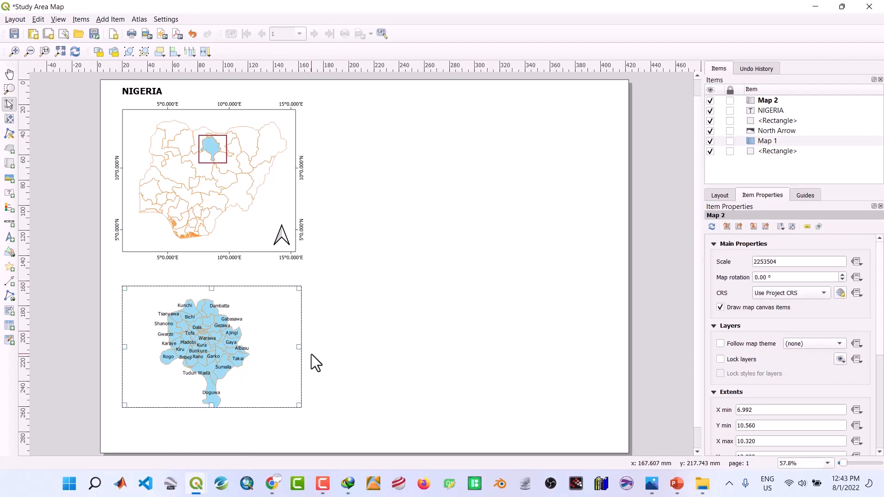
Step: Narrow Map 2's frame to the Nigeria map's width, shift it slightly down, and move its content up to centre Kano State
drag(297, 345, 295, 345)
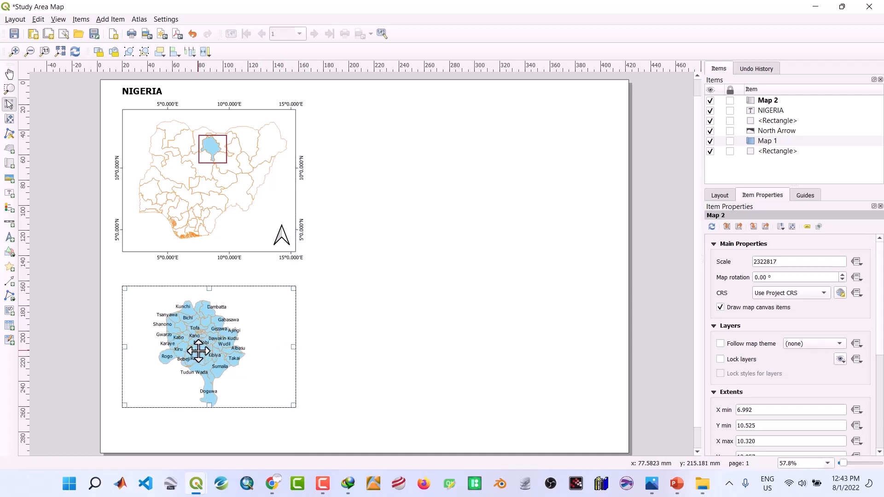
drag(198, 352, 198, 354)
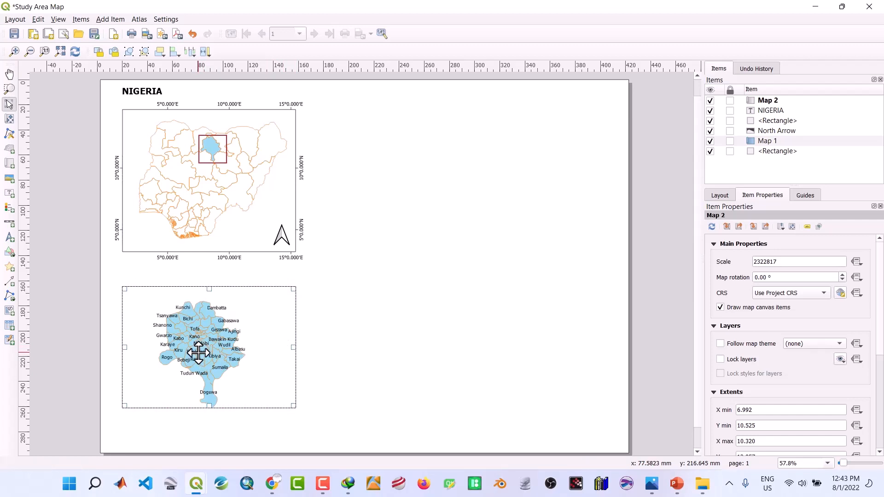
click(6, 121)
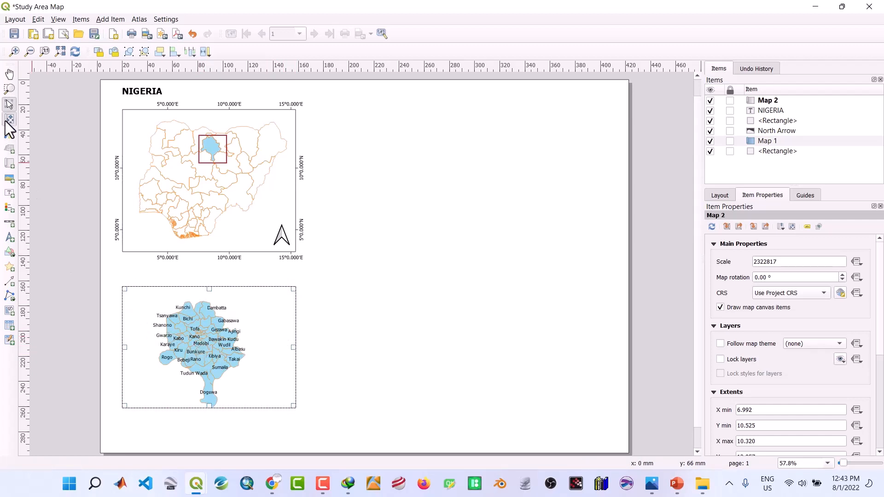
drag(196, 337, 196, 331)
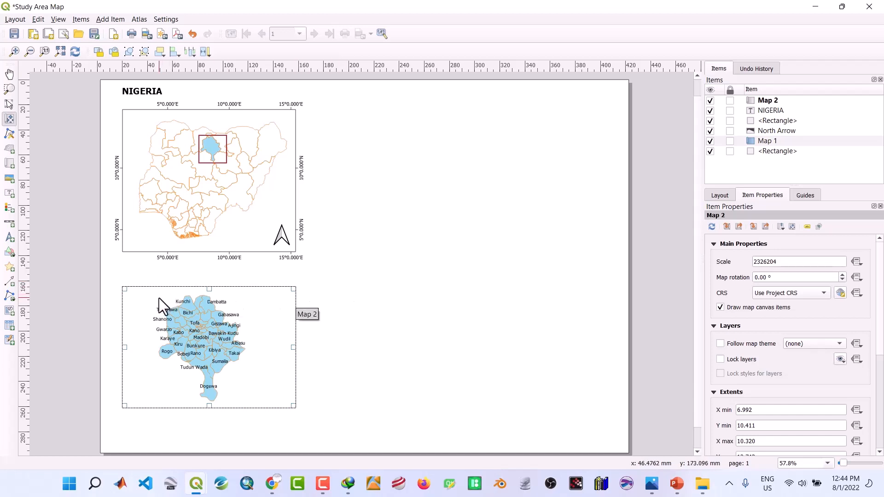
Step: Show the Study_area_red_boundary layer in the main project window and save the project
mouse_move(197, 481)
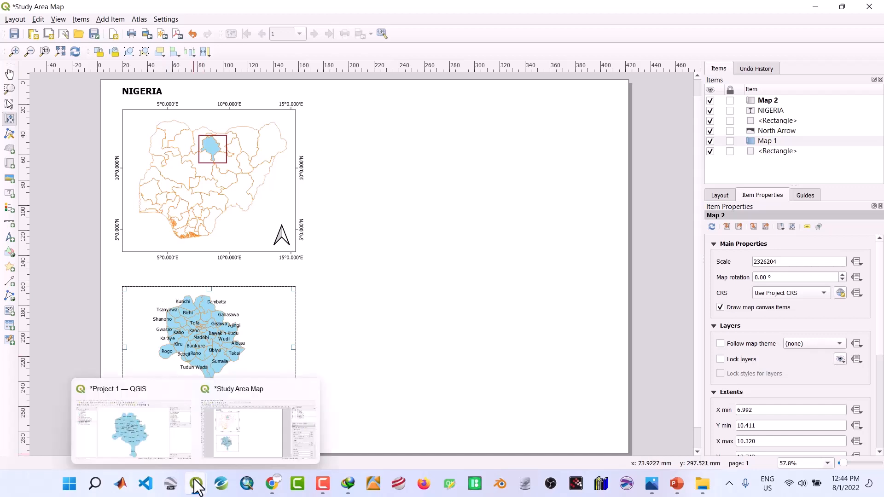
click(154, 446)
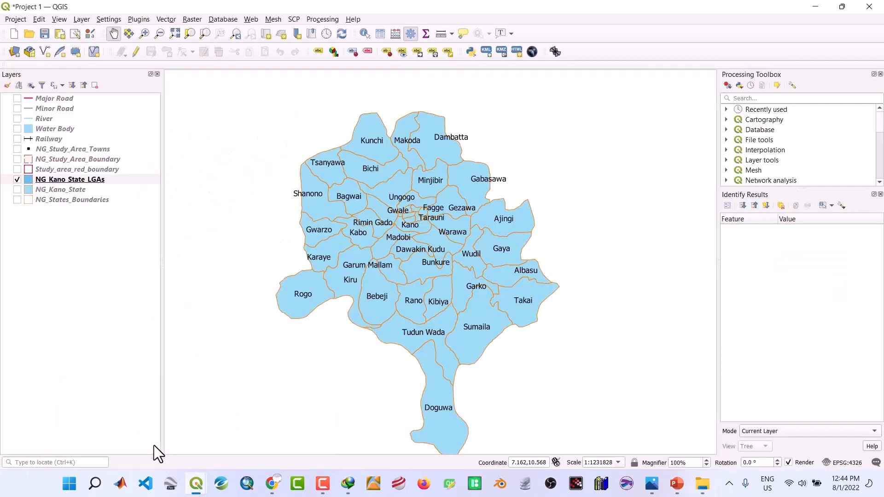
click(17, 168)
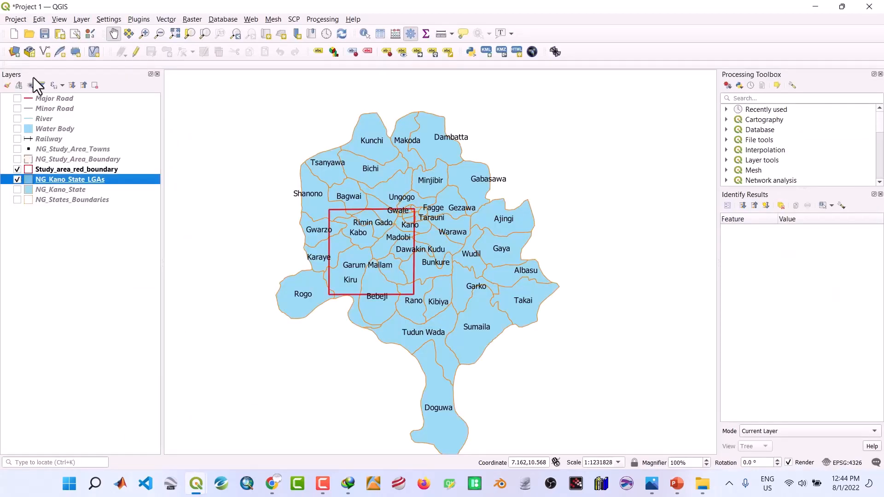
click(46, 33)
Step: Return to the Study Area Map layout, refresh Map 2's preview, and nudge the map frame slightly down
mouse_move(197, 493)
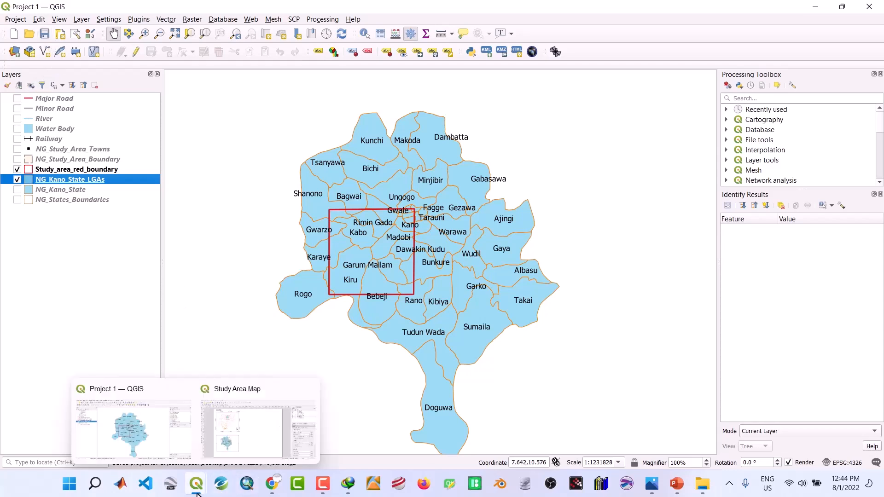
click(233, 449)
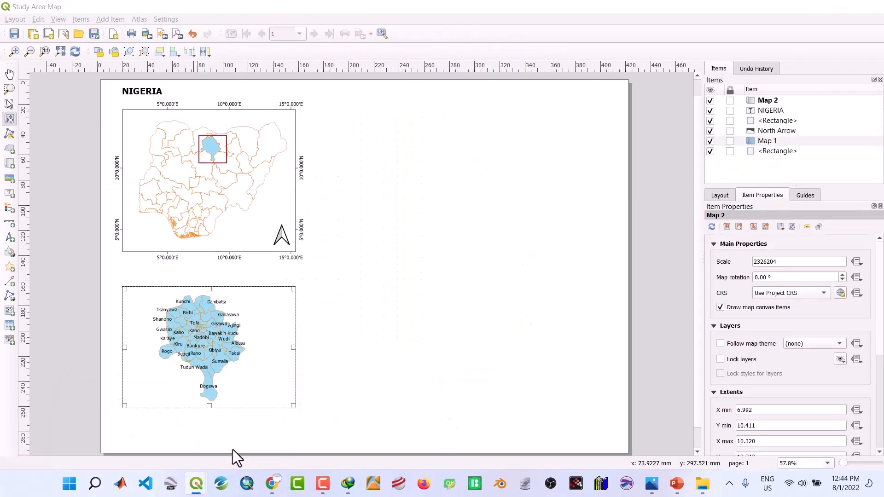
click(711, 227)
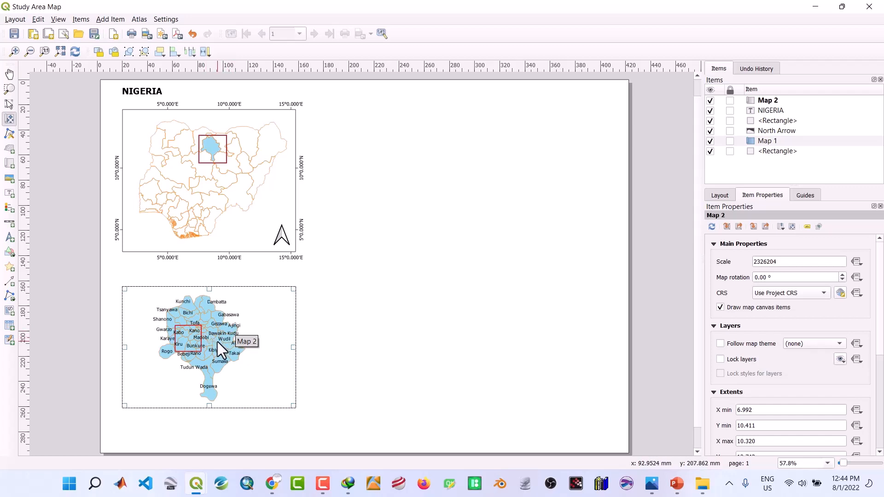
key(Down)
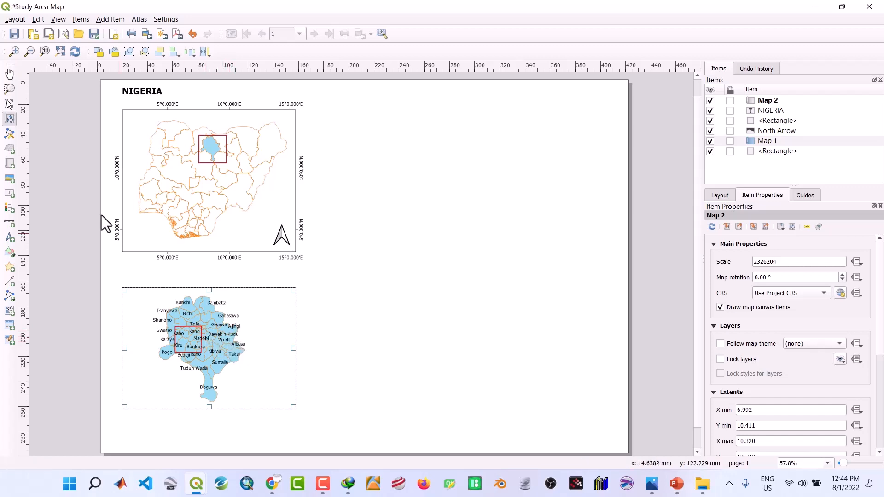
Step: Shift Map 2's content right to centre Kano State in its frame and enable the map's frame
click(10, 120)
mouse_move(184, 338)
mouse_down()
mouse_move(205, 341)
mouse_move(195, 340)
mouse_up()
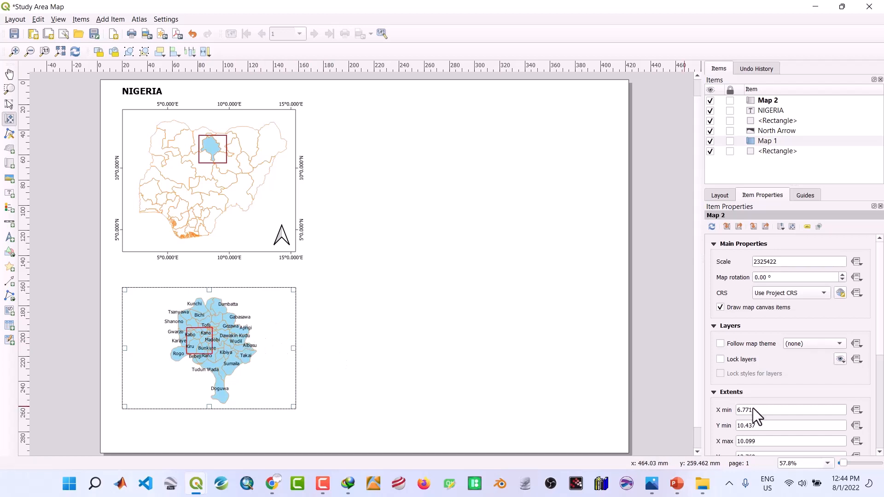
scroll(745, 377, down, 5)
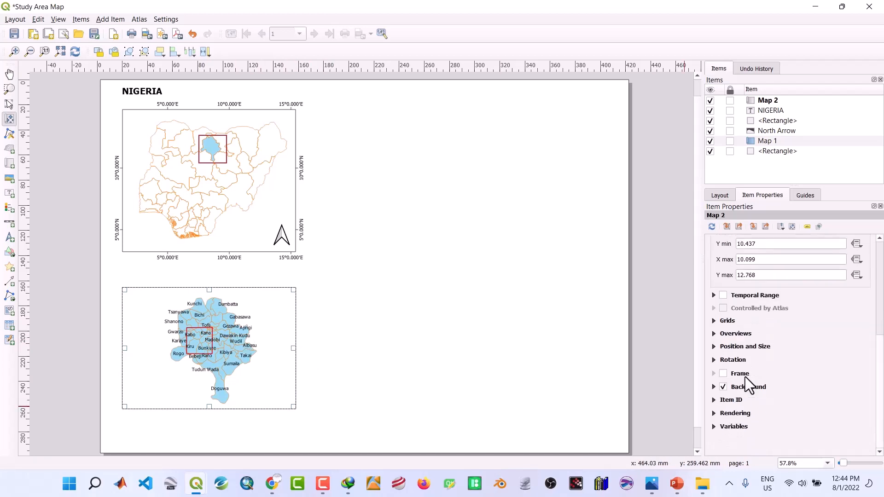
click(722, 375)
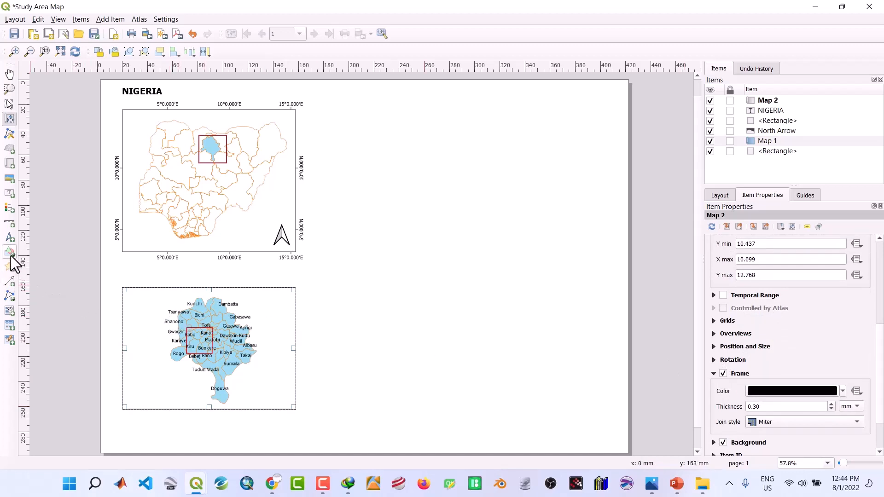
Step: Add a small north arrow in the lower-right corner of the Kano State map and nudge it slightly up and left
click(9, 237)
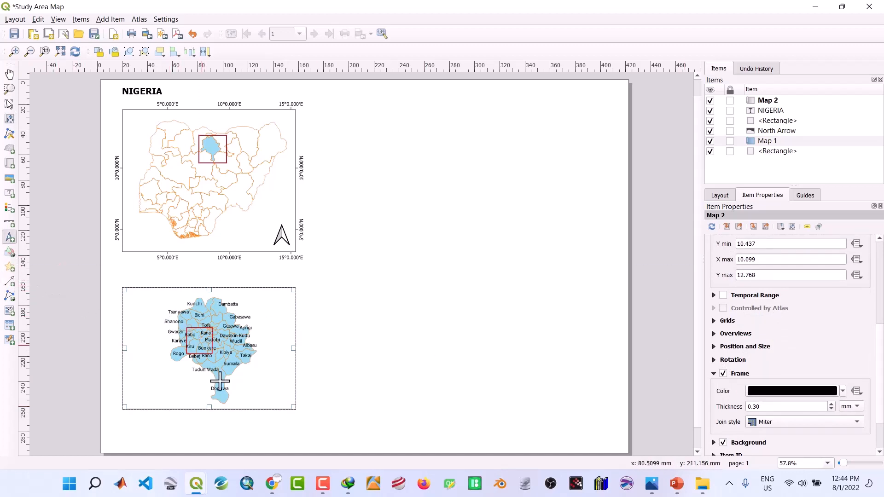
mouse_move(273, 385)
mouse_down()
mouse_move(289, 405)
mouse_move(287, 387)
mouse_move(278, 387)
mouse_up()
click(281, 373)
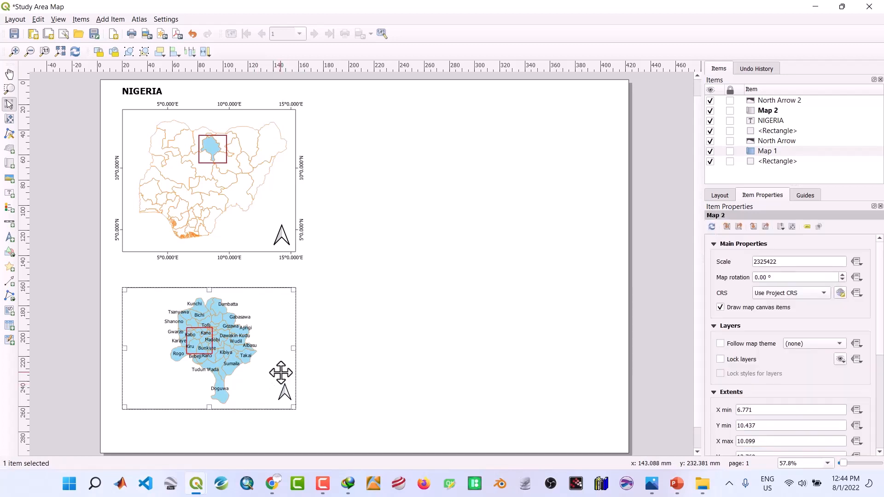
click(284, 391)
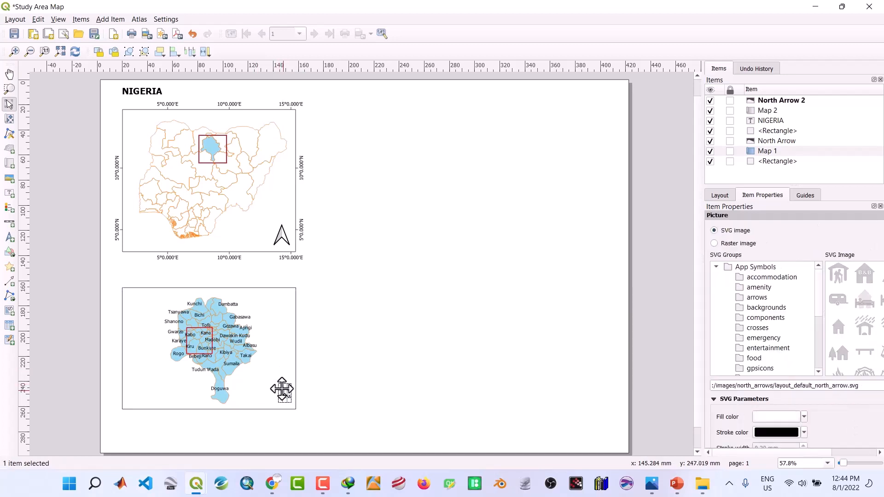
drag(279, 385, 277, 382)
click(263, 385)
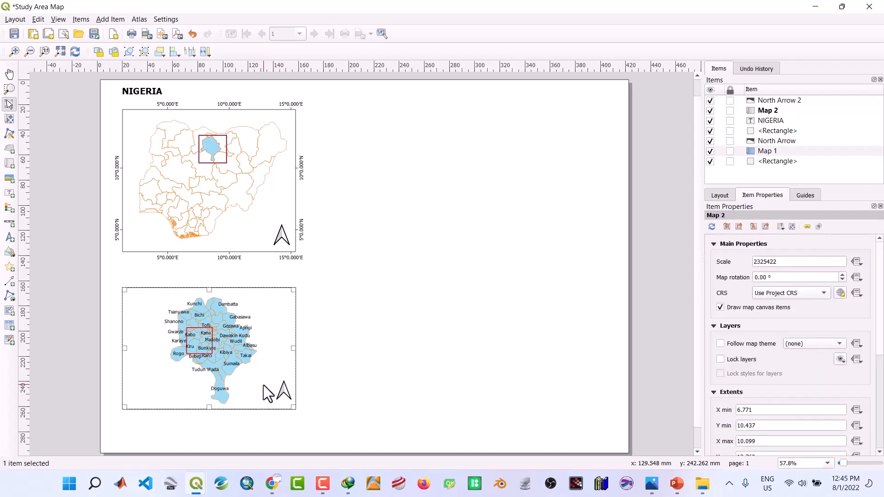
Step: Duplicate the NIGERIA label and place the copy just above the Kano State map, aligned with its left edge
click(137, 95)
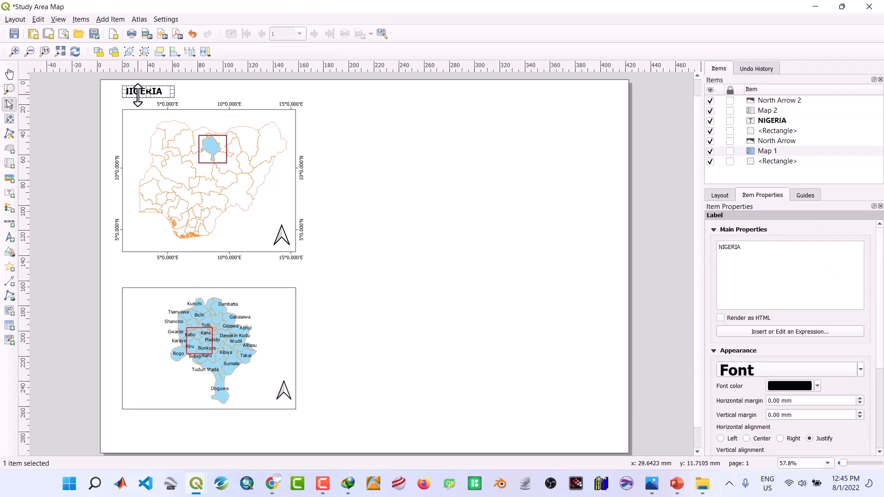
key(ctrl+d)
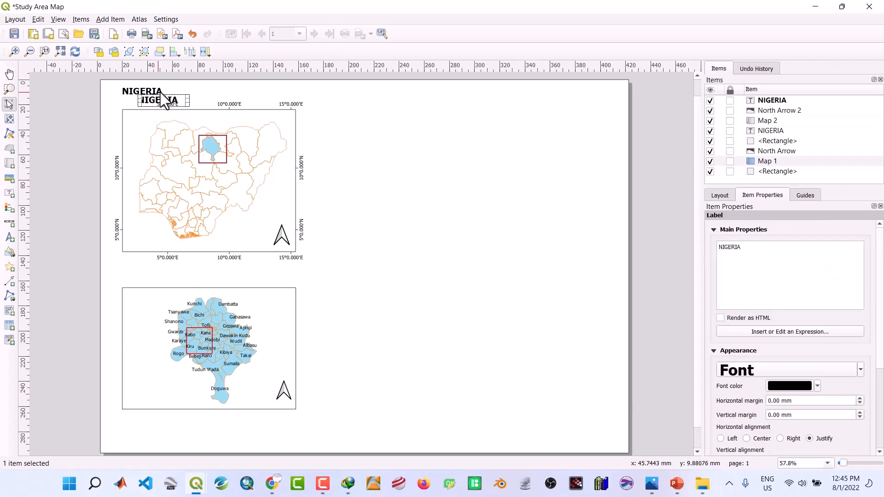
drag(166, 95, 152, 270)
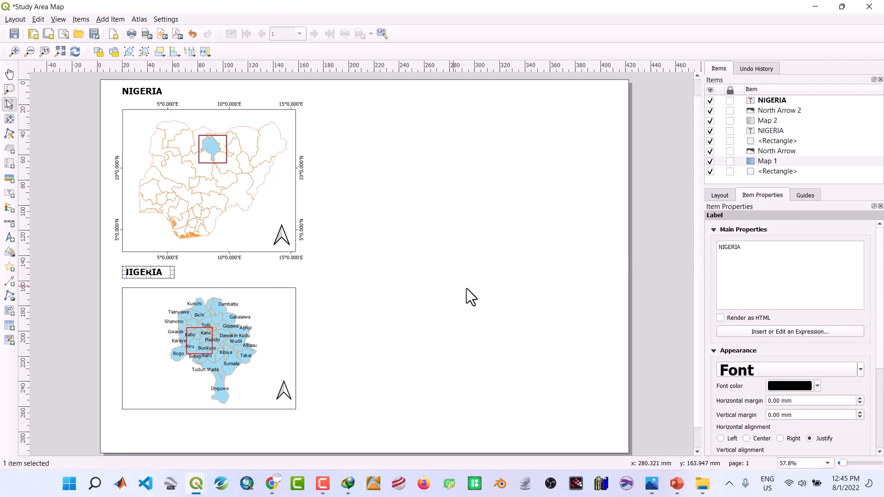
Step: Change the copied label's text to KANO STATE and widen its box so the whole title fits
click(753, 250)
key(BackSpace)
key(BackSpace)
key(BackSpace)
key(BackSpace)
key(BackSpace)
key(BackSpace)
key(BackSpace)
text(KANO STATE)
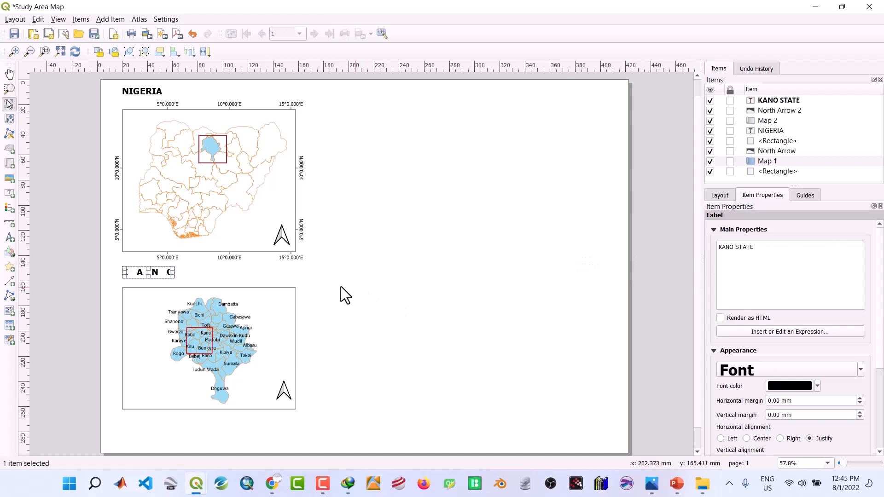
drag(174, 272, 232, 275)
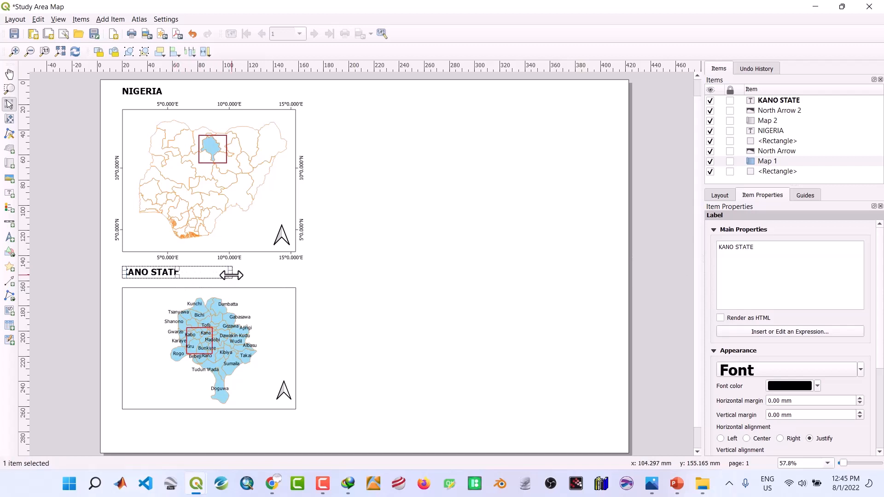
click(303, 280)
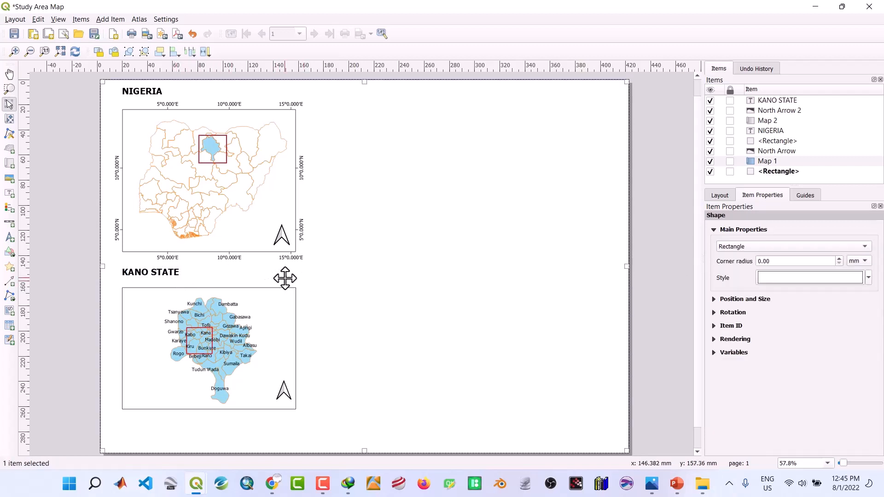
Step: Add a grid to Map 2 and open its grid properties for editing
click(248, 299)
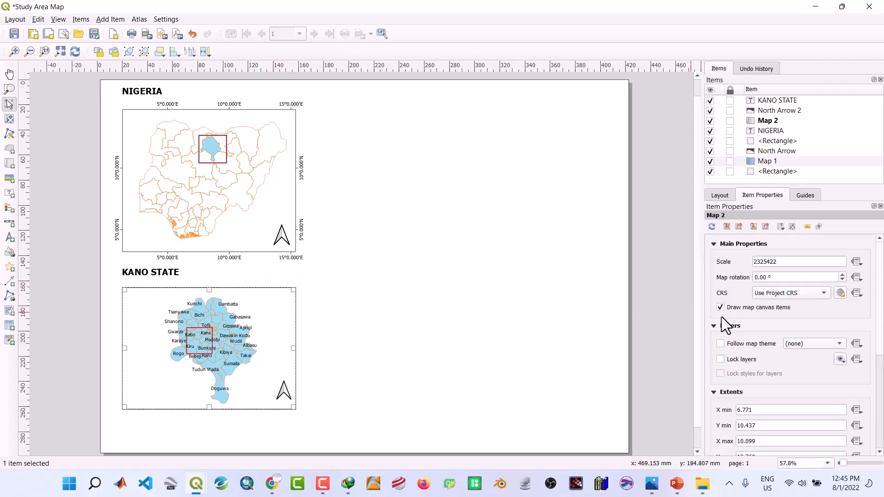
scroll(742, 344, down, 5)
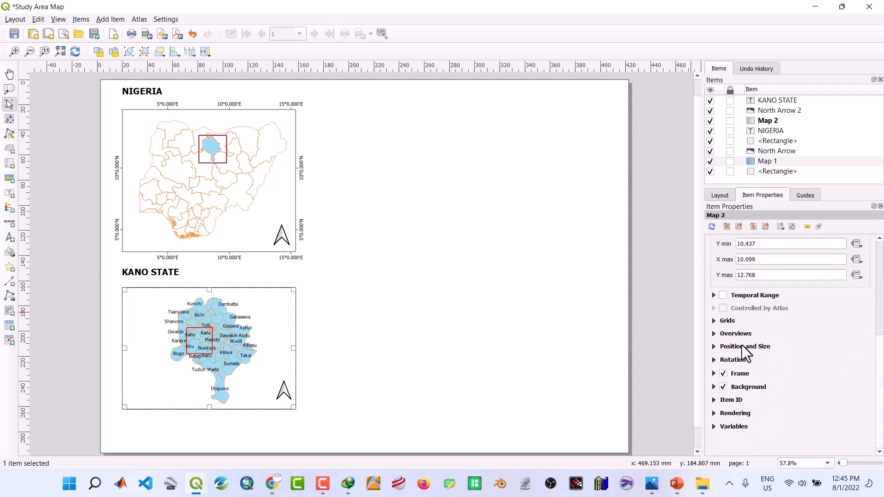
click(714, 320)
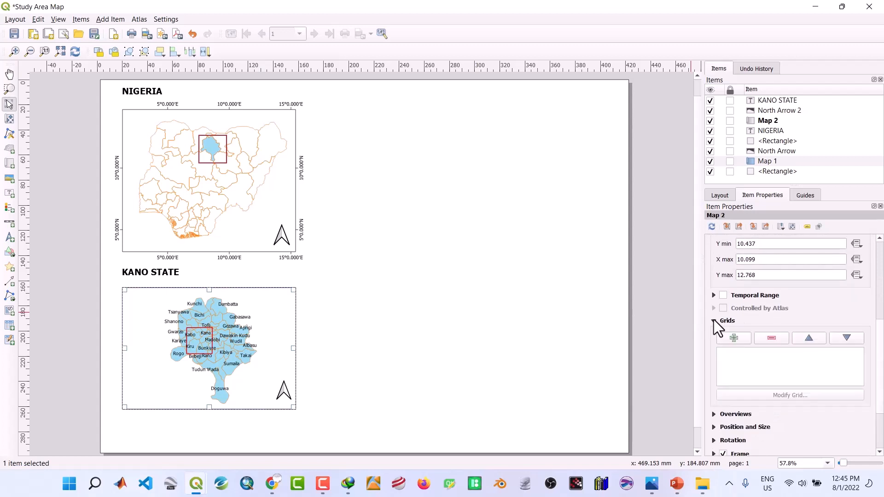
click(733, 340)
click(739, 351)
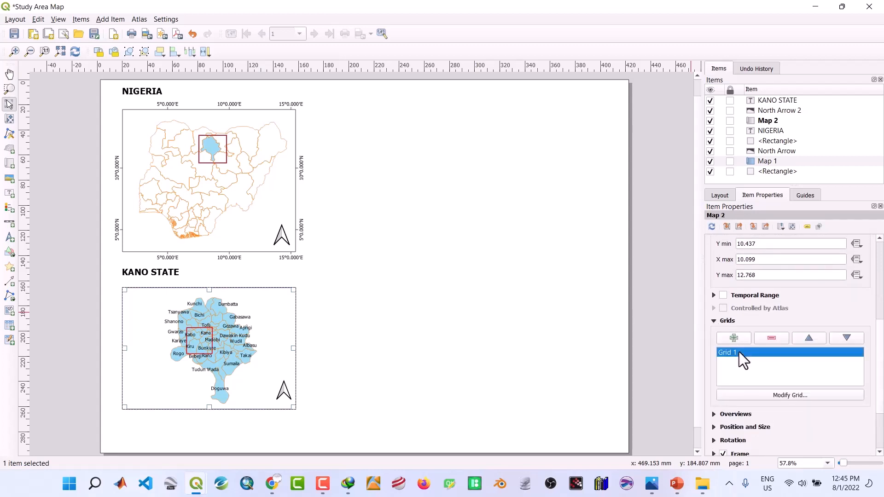
click(776, 396)
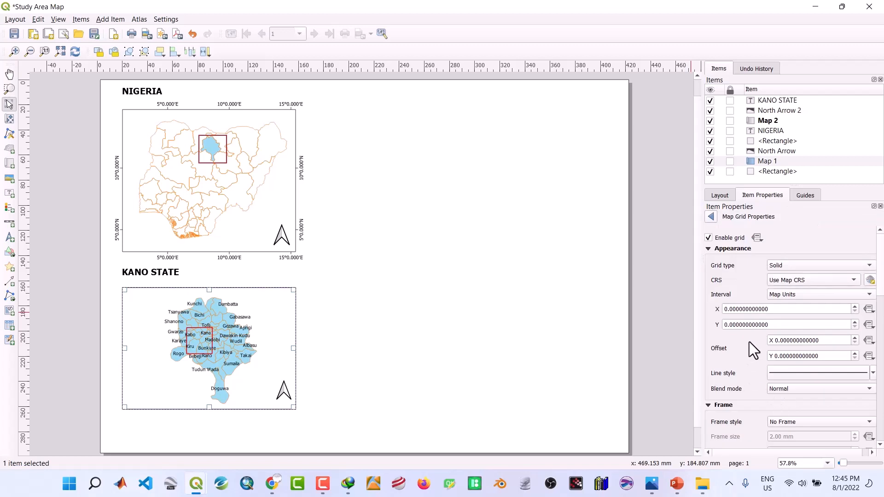
Step: Set the grid type to Frame and annotations only, with Exterior Ticks as the frame style
scroll(759, 340, down, 2)
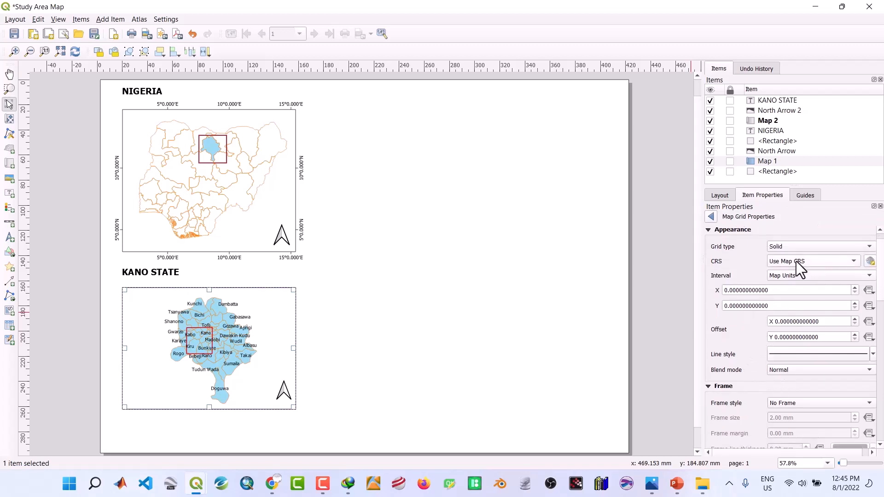
click(789, 244)
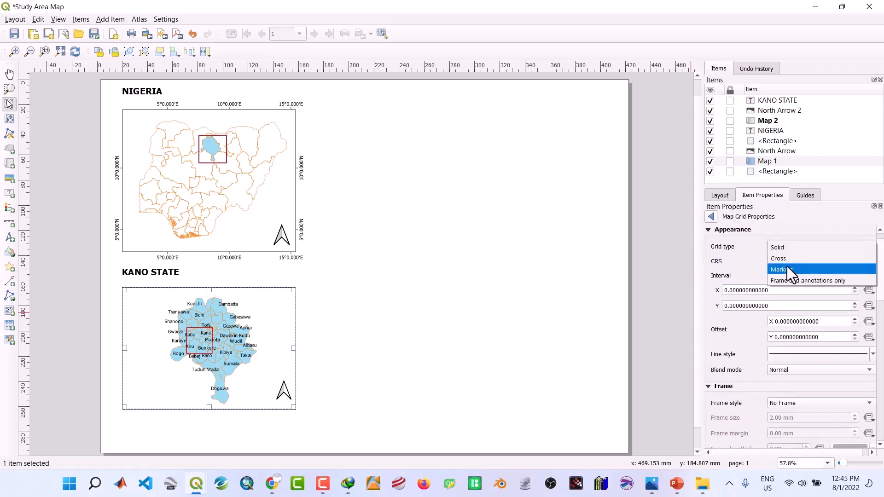
click(785, 280)
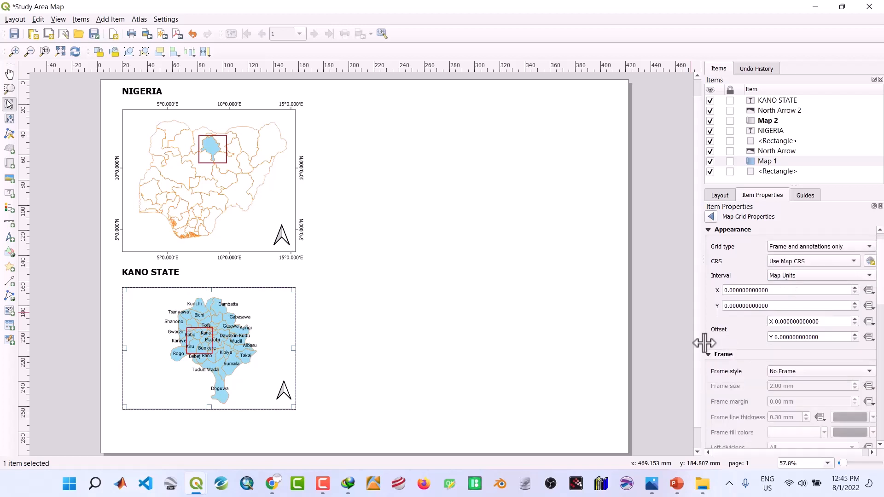
click(770, 370)
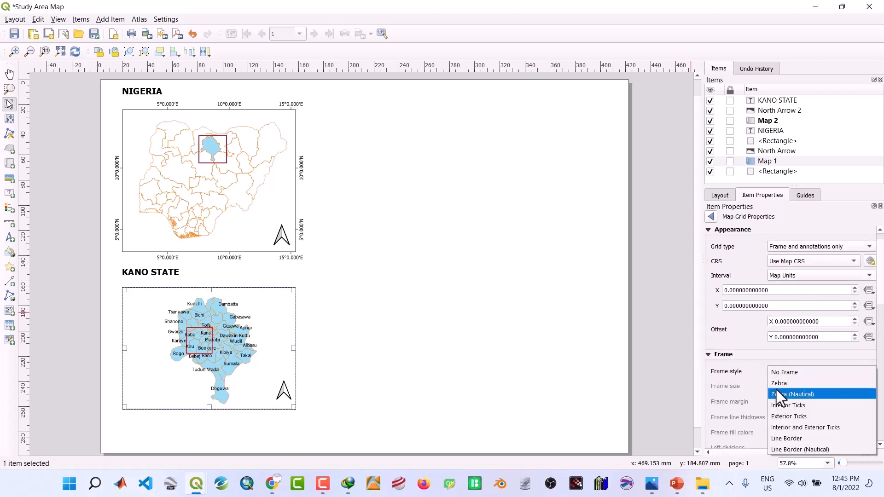
click(778, 415)
Step: Enable coordinate drawing for Map 2's grid
scroll(760, 394, down, 4)
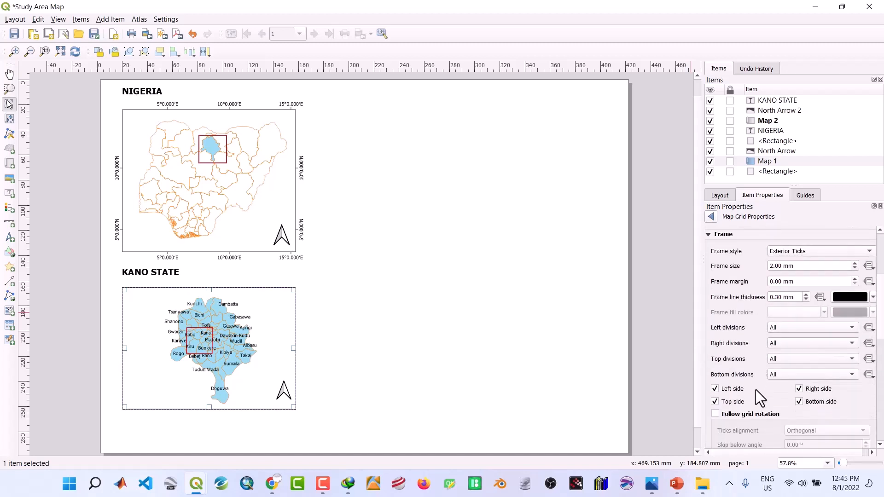
scroll(756, 389, down, 3)
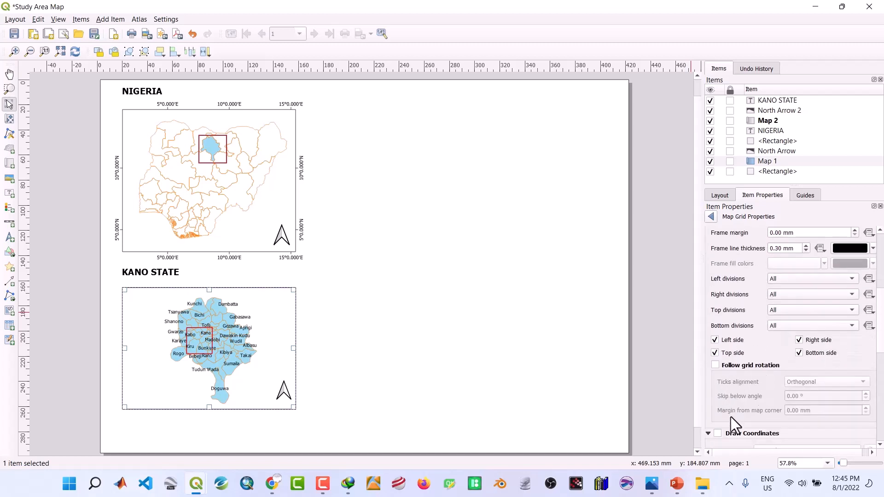
scroll(732, 423, down, 2)
click(718, 399)
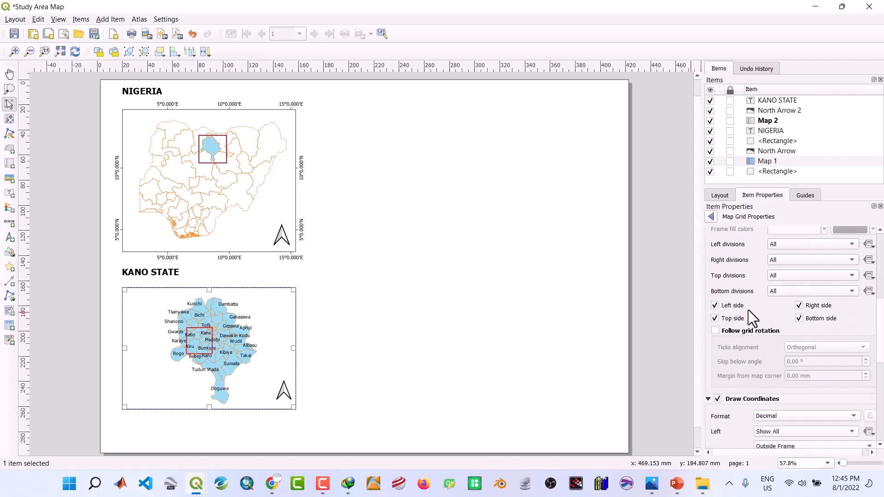
Step: Try an X offset of 1 for Map 2's grid
scroll(748, 311, up, 10)
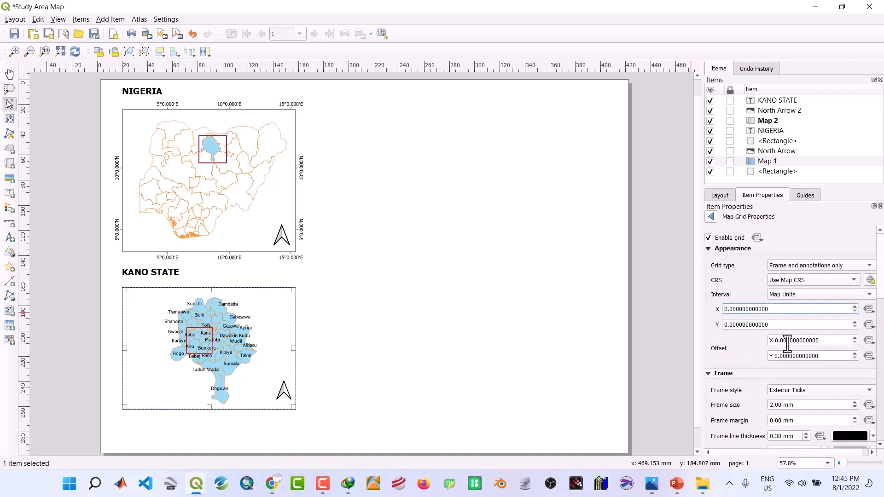
click(785, 341)
text(1)
key(BackSpace)
text(6)
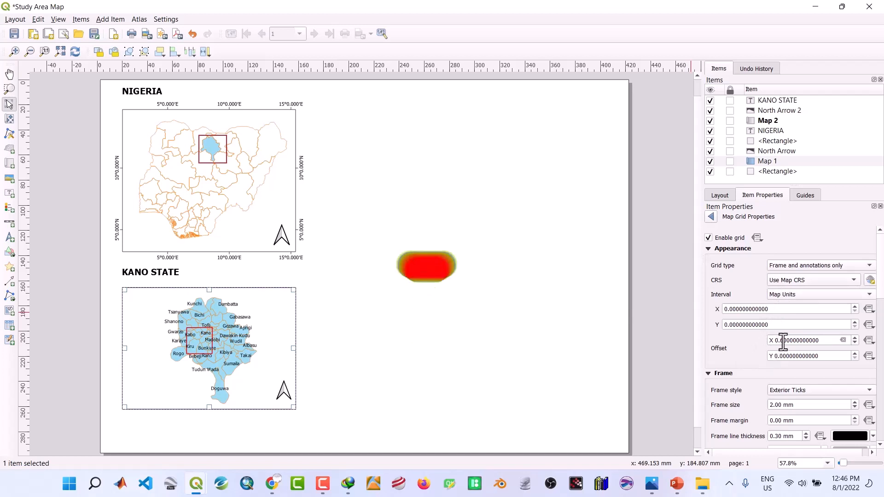
key(BackSpace)
key(BackSpace)
key(BackSpace)
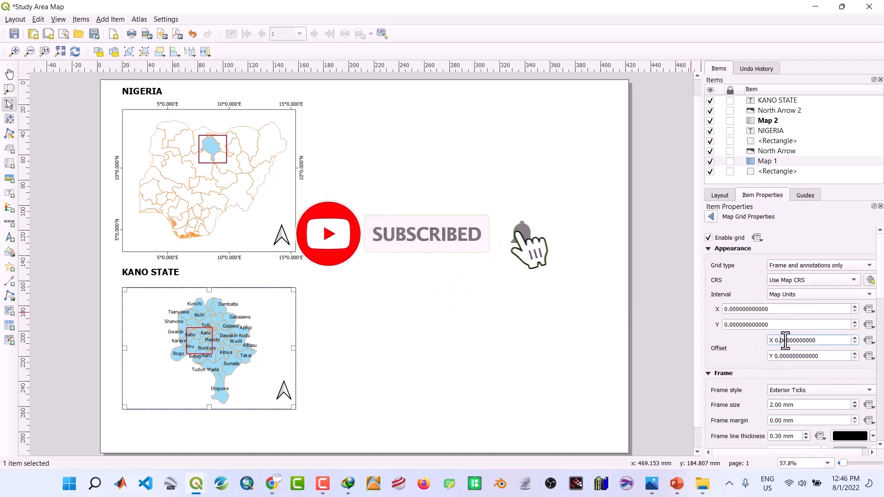
text(1.)
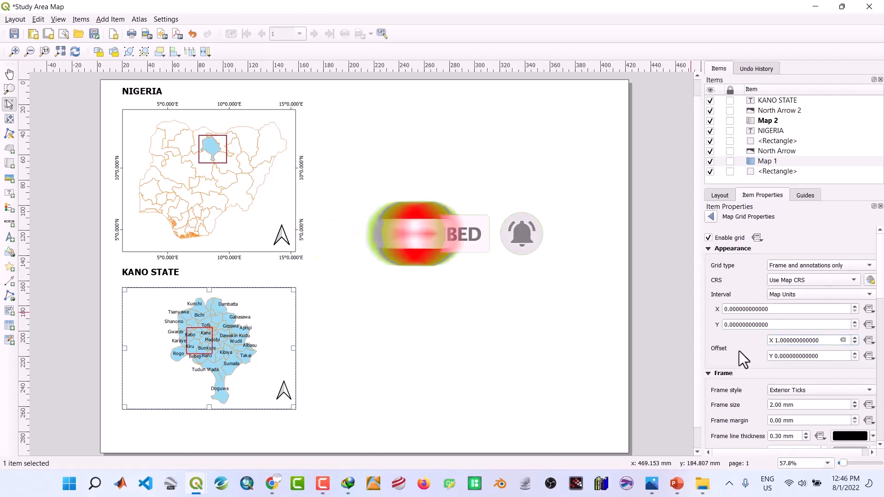
Step: Set the grid's coordinate format to Degree, Minute with Suffix
scroll(739, 360, down, 5)
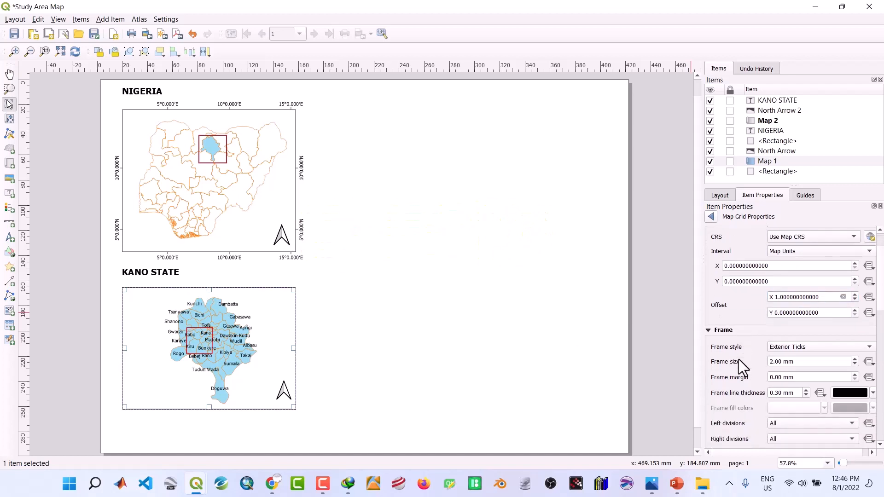
scroll(738, 359, down, 5)
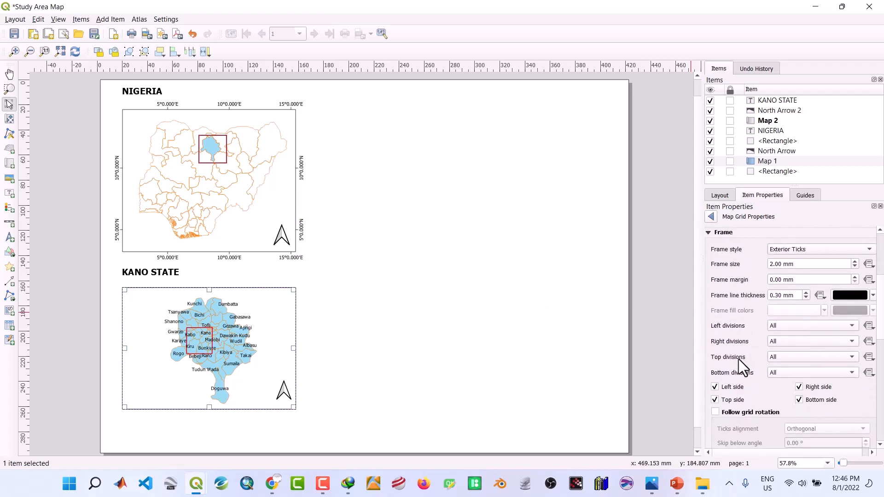
scroll(739, 359, down, 8)
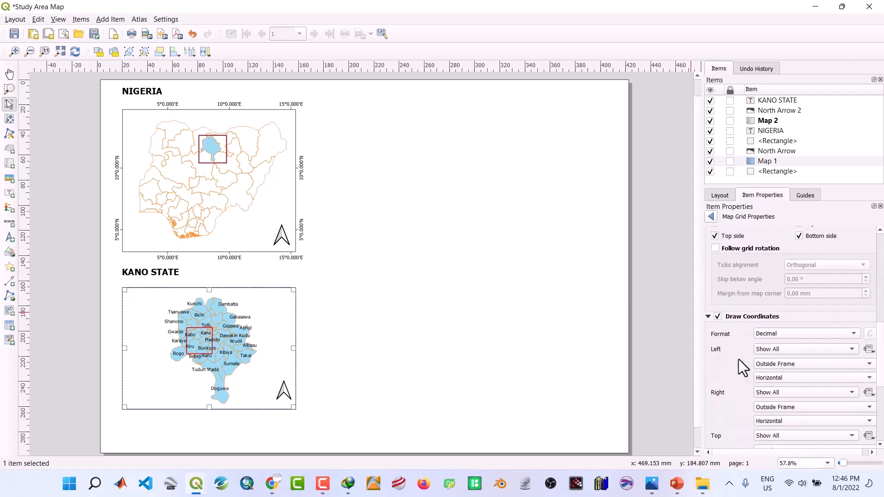
click(787, 332)
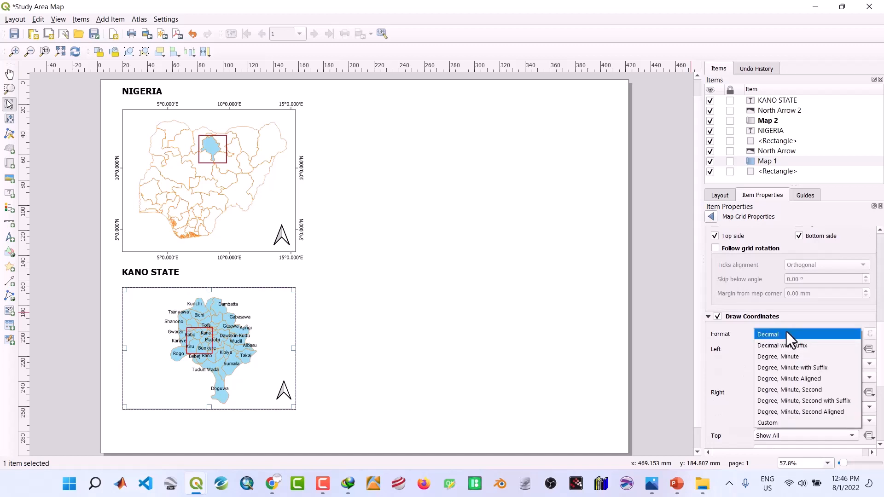
click(783, 366)
Step: Reset the grid's X offset to 0 and set its X interval to 0.1 map units
scroll(728, 328, up, 10)
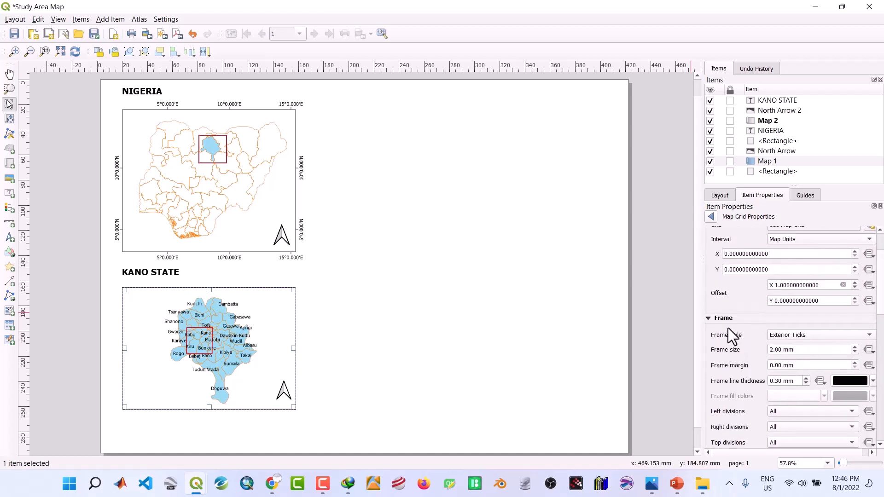
click(785, 289)
text(5)
click(785, 285)
key(BackSpace)
text(0)
key(BackSpace)
text(.)
click(735, 254)
text(1)
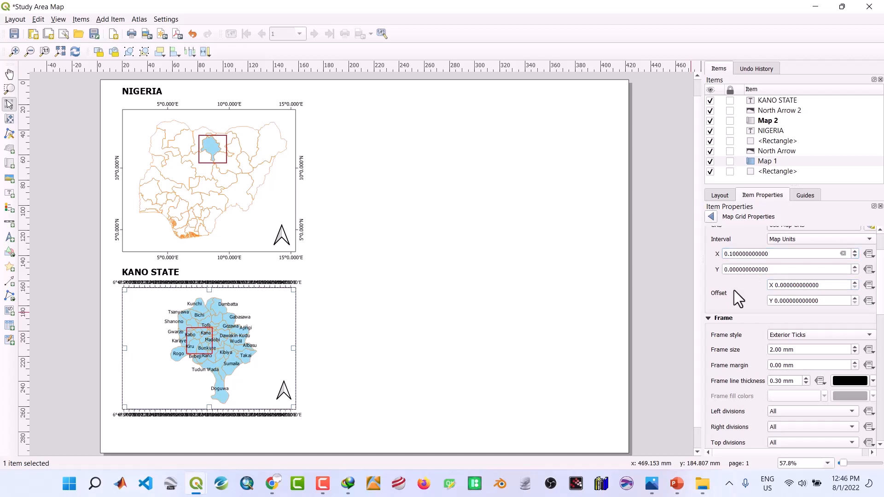
Step: Set both the X and Y intervals of Map 2's grid to 1 map unit
key(BackSpace)
text(1)
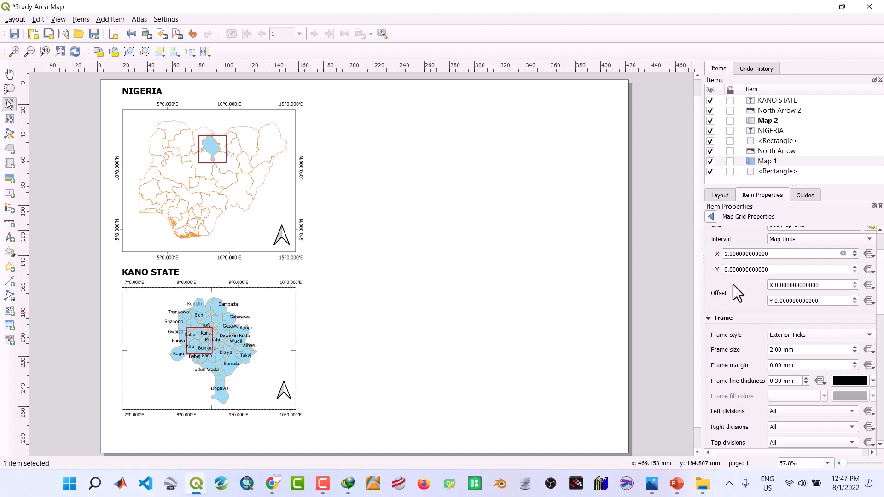
click(729, 271)
text(1)
Step: Orient the left and right grid coordinates of Map 2 as Vertical Ascending
scroll(742, 342, down, 5)
scroll(742, 341, down, 4)
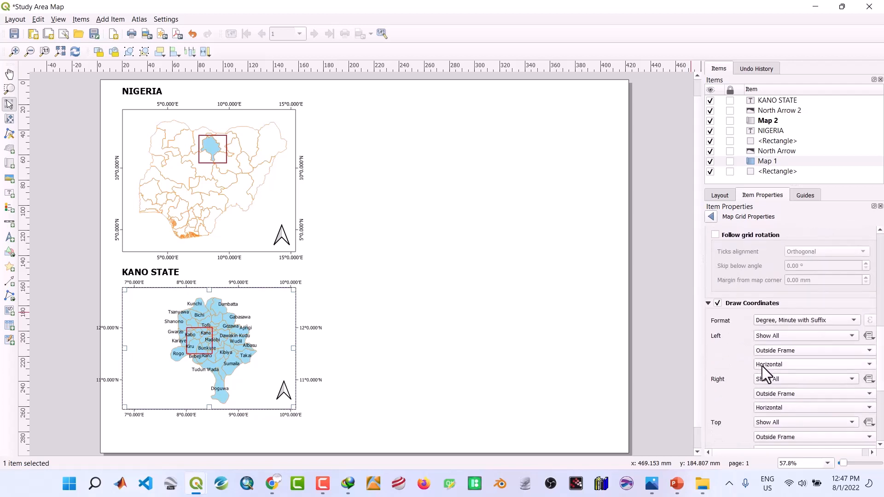
click(762, 366)
click(766, 378)
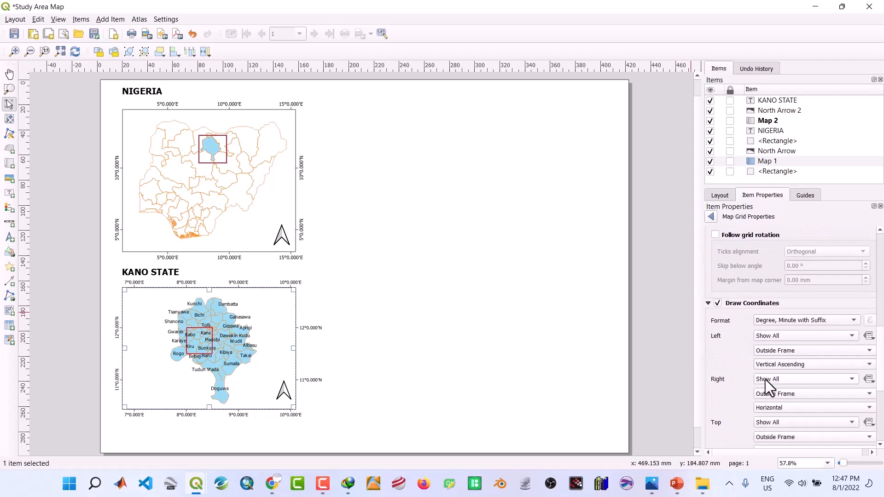
click(770, 407)
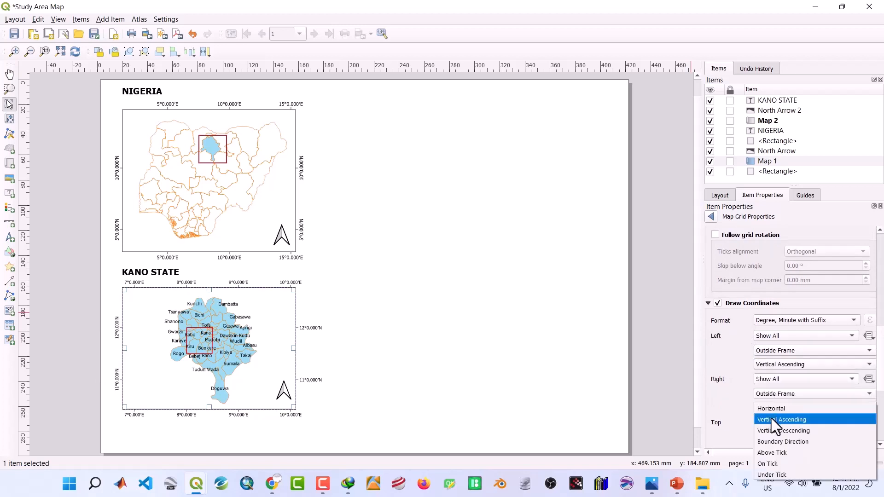
click(771, 419)
Step: Set the font size of Map 2's grid coordinates to 11 points
scroll(731, 411, down, 3)
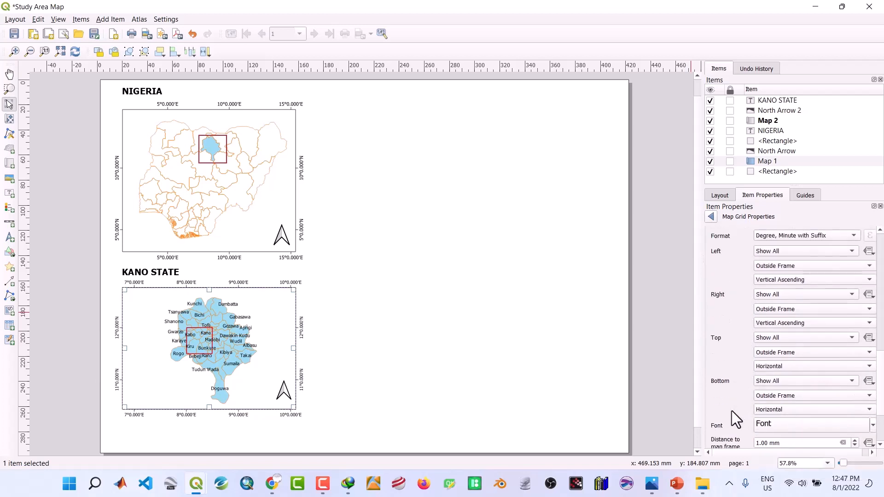
click(761, 425)
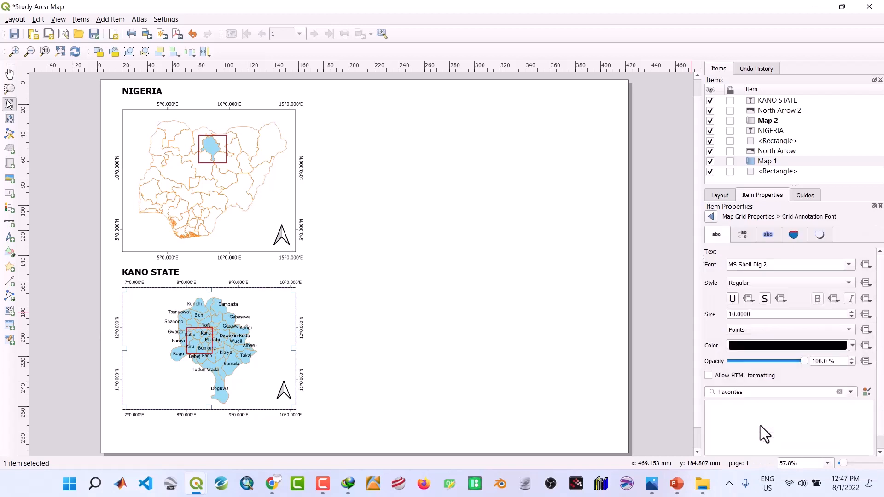
click(850, 311)
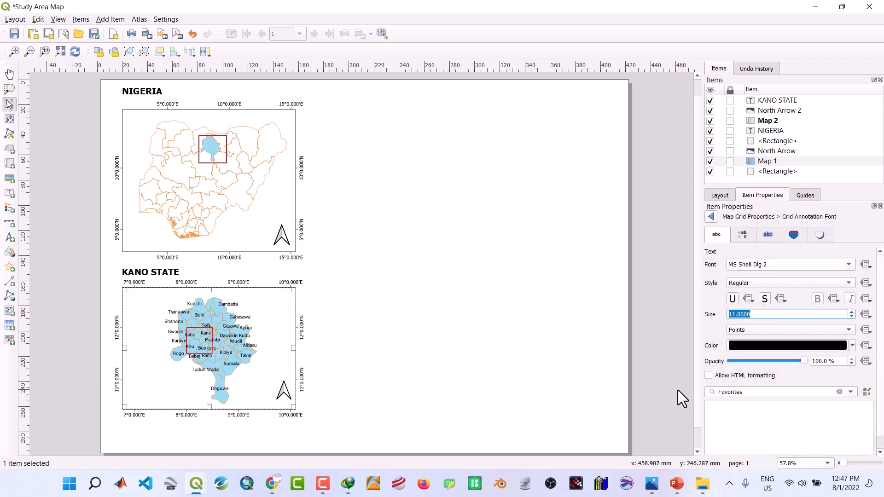
click(534, 365)
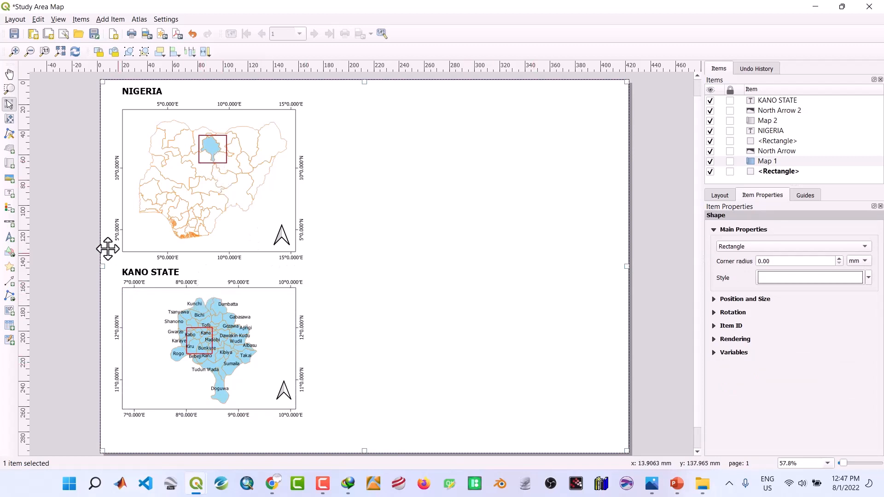
Step: Draw a straight vertical arrow from the lower edge of the Nigeria map's red box to the Kano State map's upper frame edge
click(9, 282)
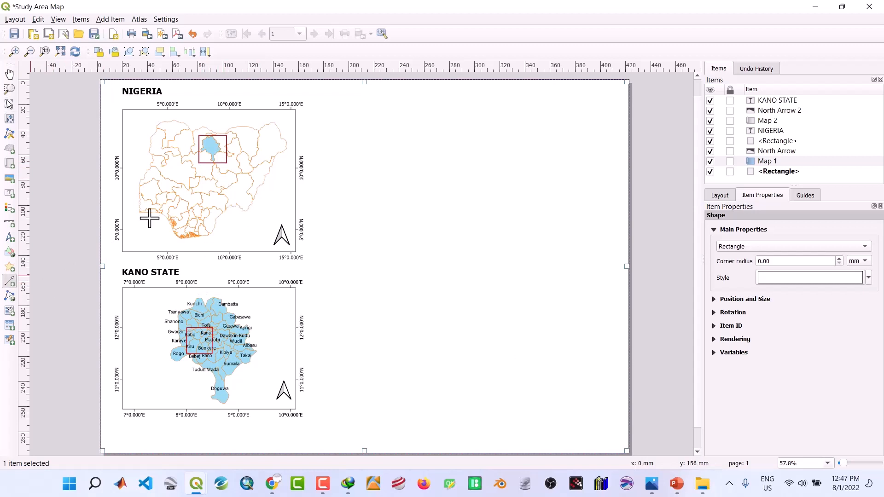
click(212, 163)
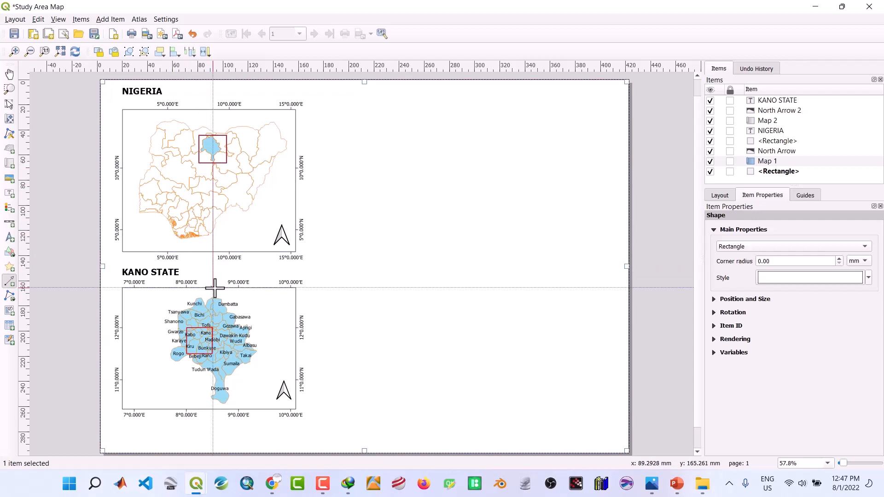
click(213, 288)
right_click(213, 288)
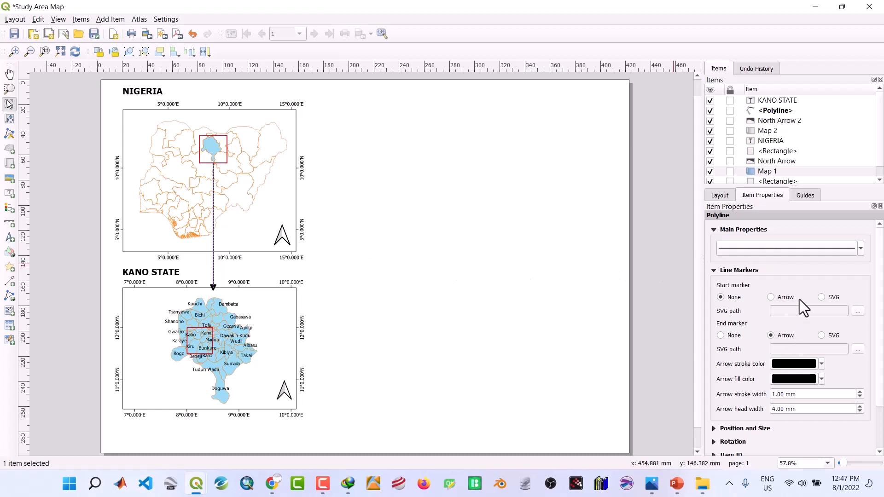
Step: Make the connecting arrow's line red with a stroke width of 0.9 mm
click(786, 254)
click(807, 242)
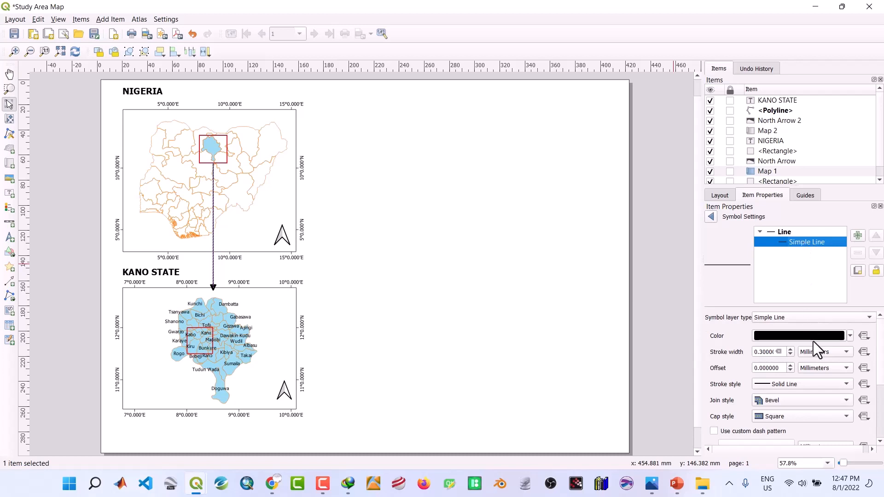
click(850, 336)
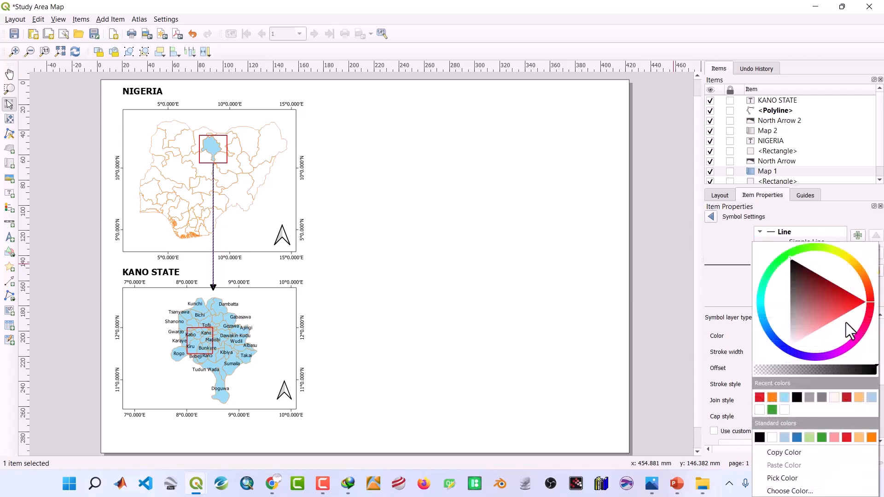
click(759, 397)
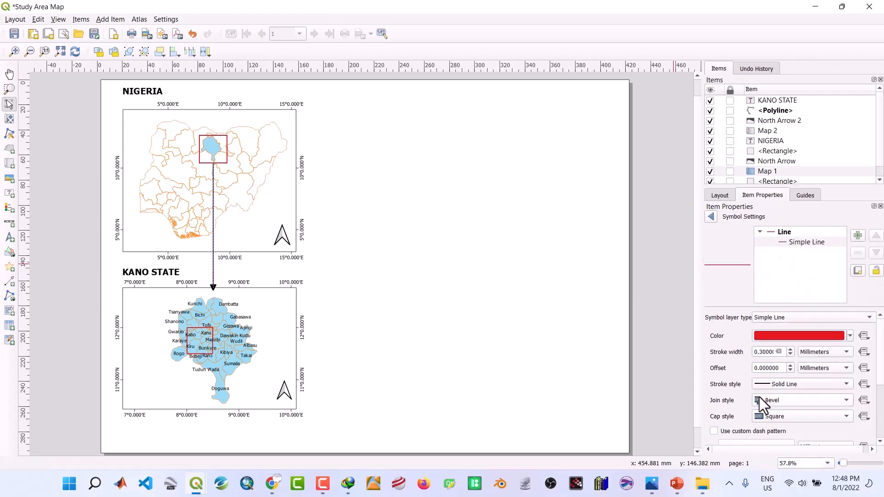
click(790, 348)
click(790, 349)
click(790, 349)
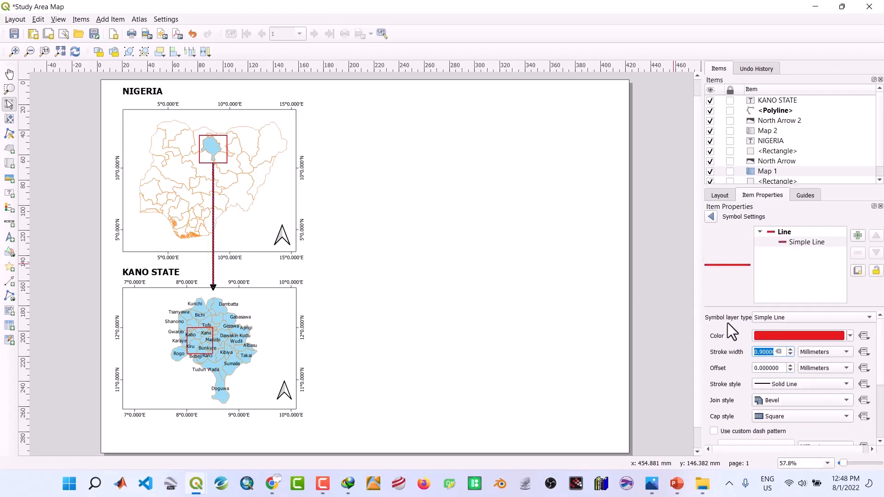
click(711, 217)
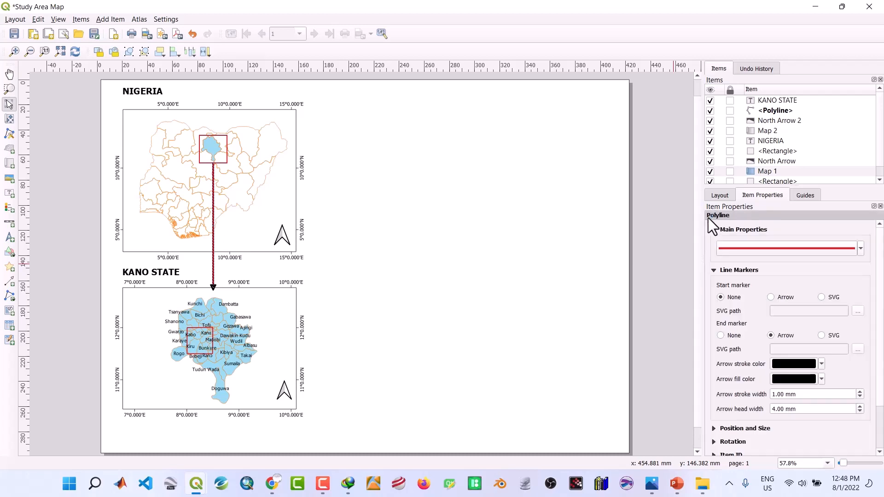
Step: Set the arrowhead's stroke and fill colors to the same red as the line
click(822, 365)
click(765, 398)
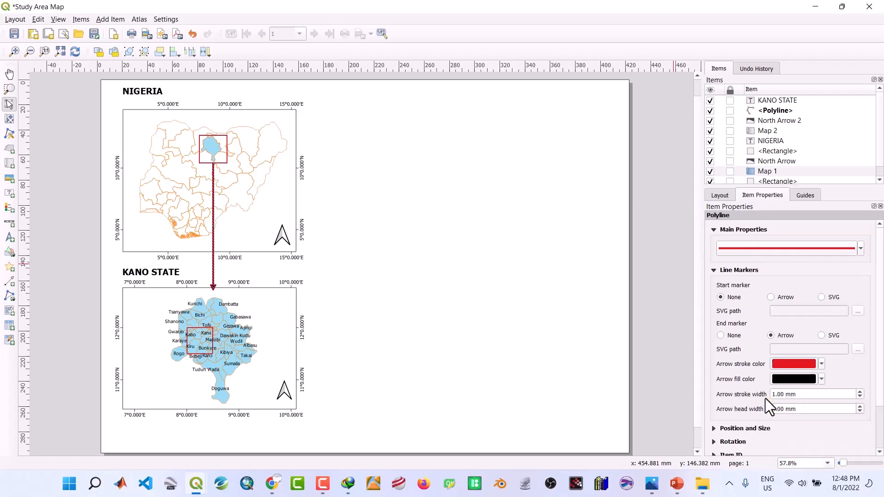
click(820, 379)
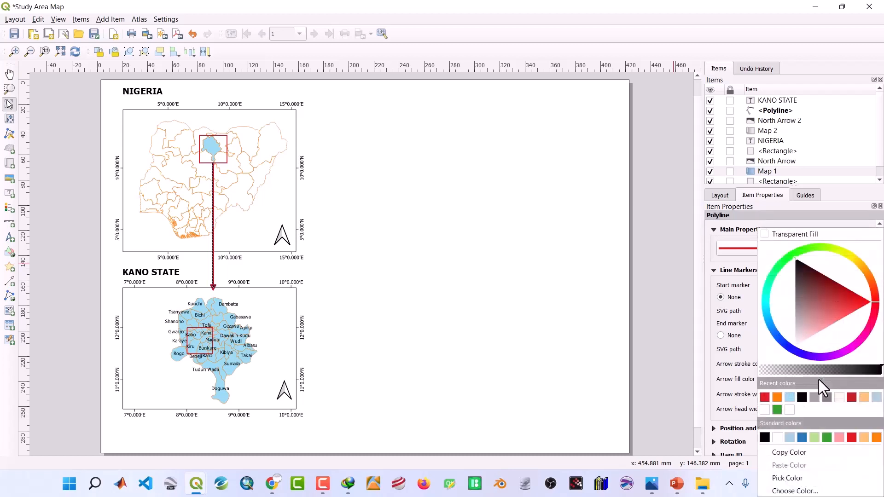
click(766, 398)
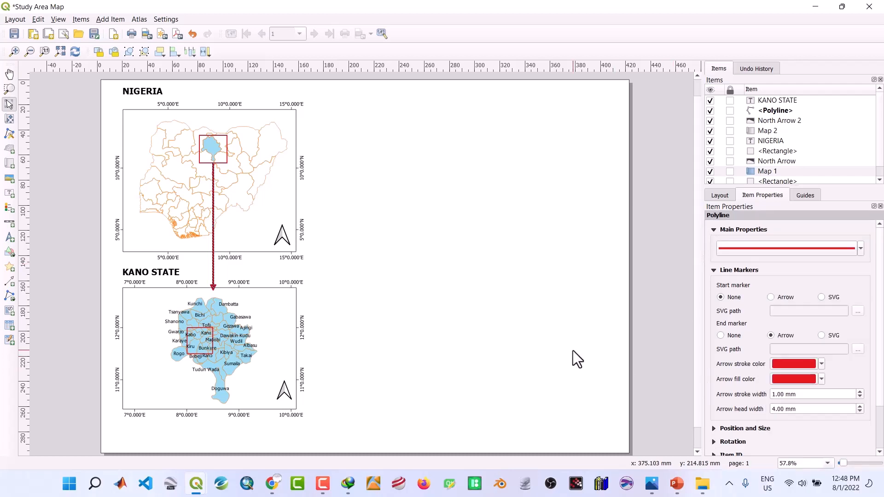
click(391, 344)
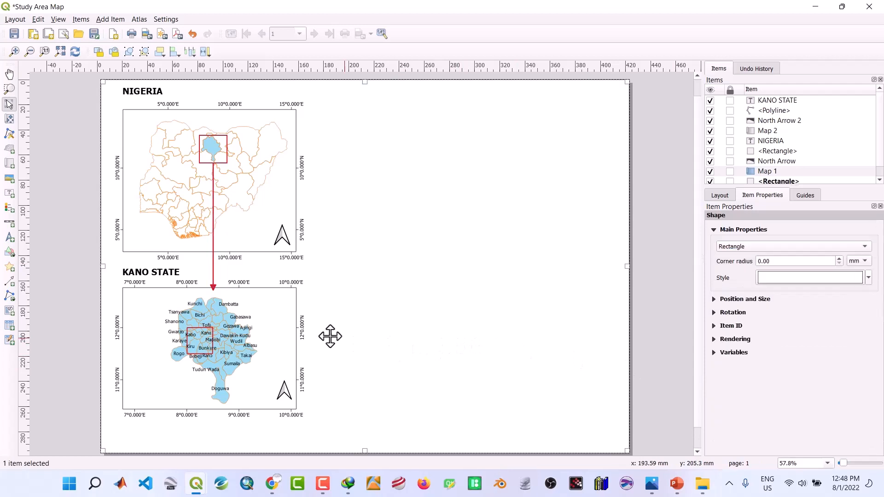
Step: Lock the layers of Map 2 and save the layout
click(264, 334)
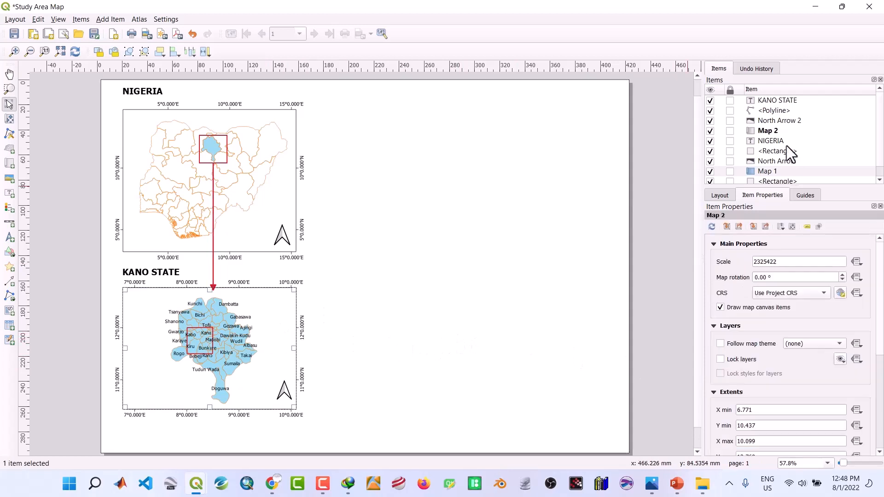
click(766, 131)
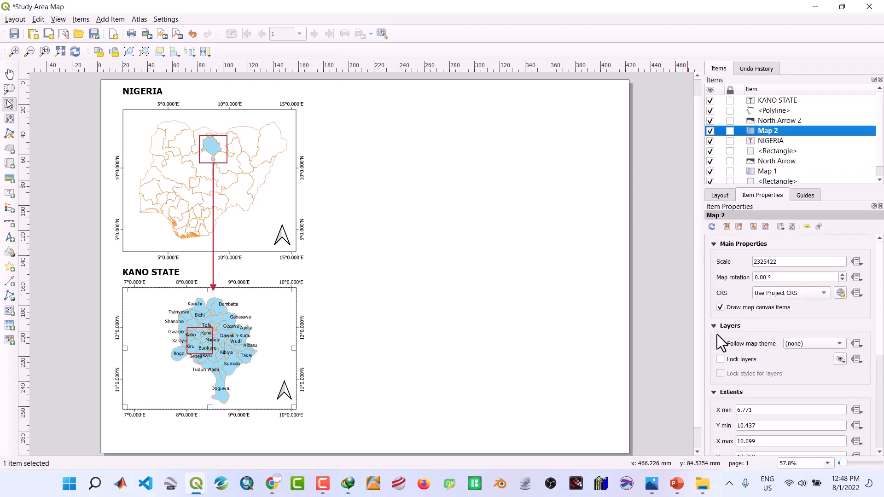
click(720, 360)
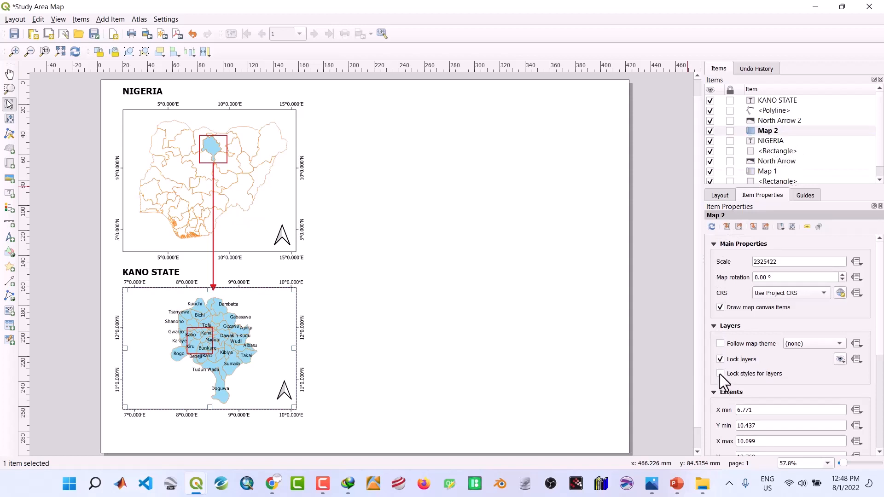
click(476, 331)
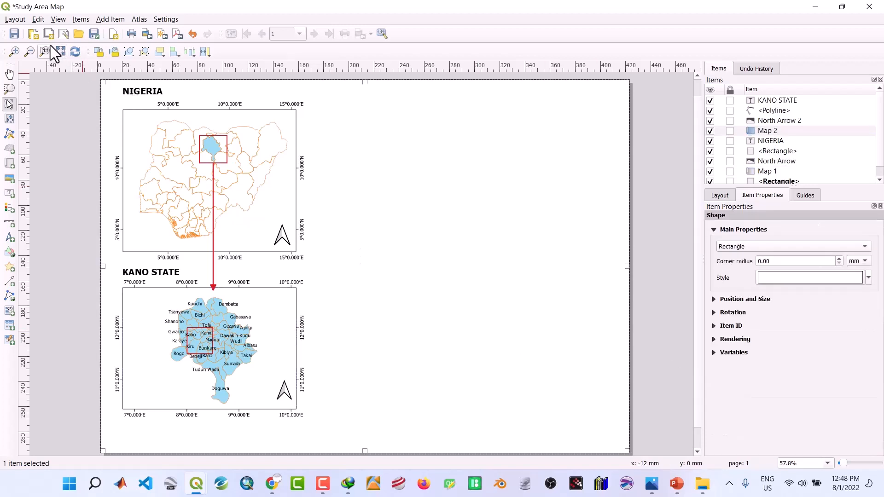
click(16, 33)
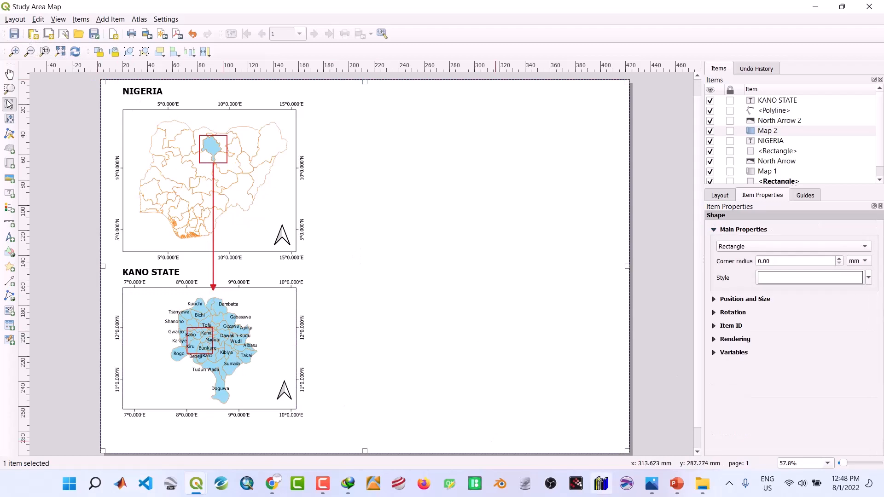
Step: Check the finished reference map STUDY AREA.png in Photos for the study area map's contents and placement
click(652, 483)
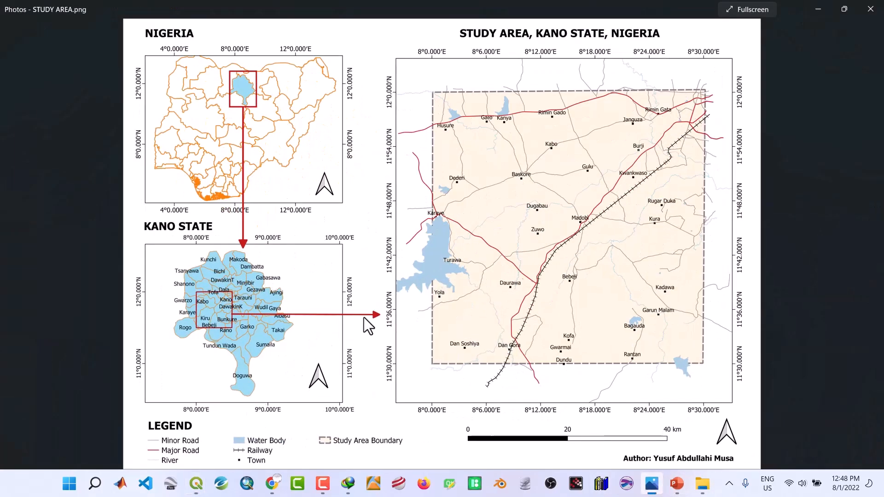
click(818, 9)
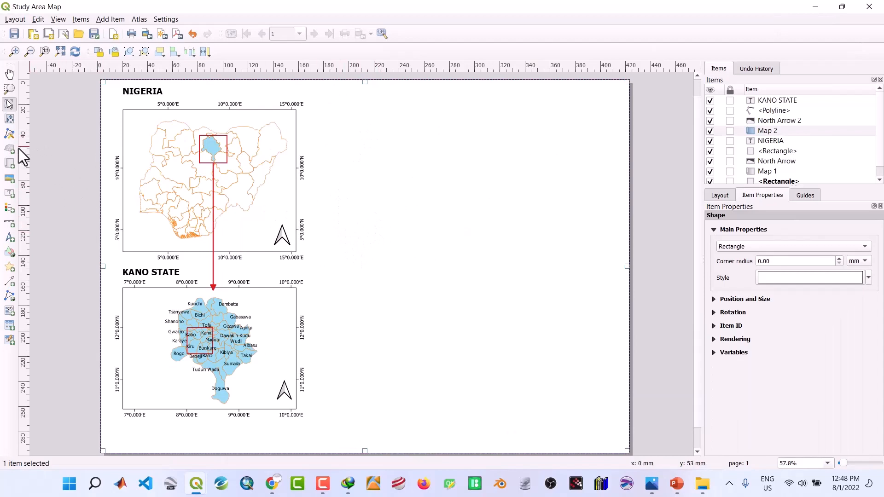
Step: Switch to the main QGIS project window and hide the Study_area_red_boundary and NG_Kano_State_LGAs layers
mouse_move(196, 483)
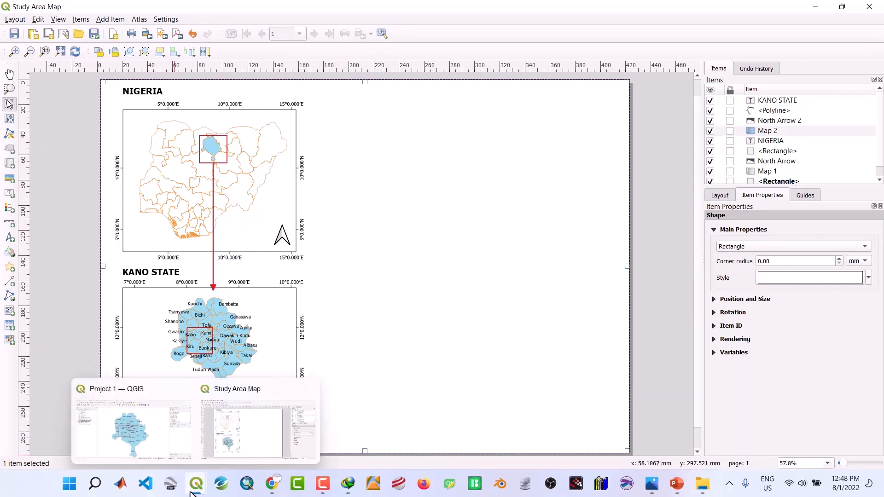
click(152, 453)
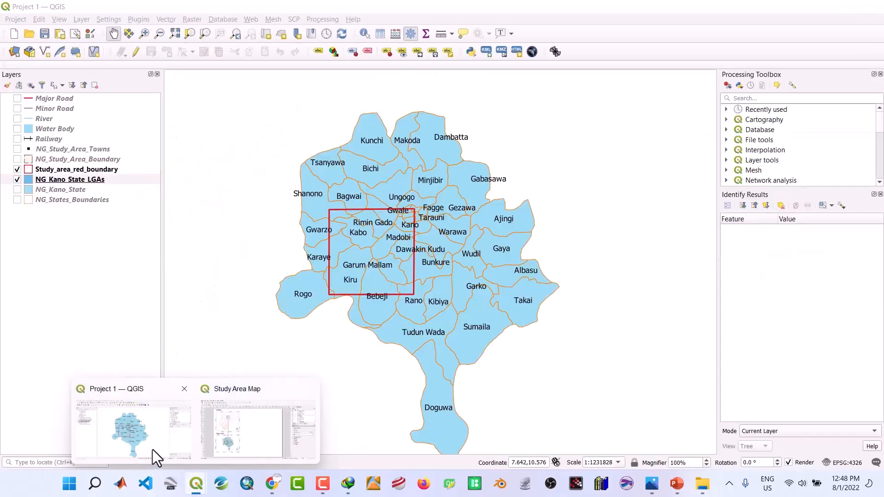
click(18, 170)
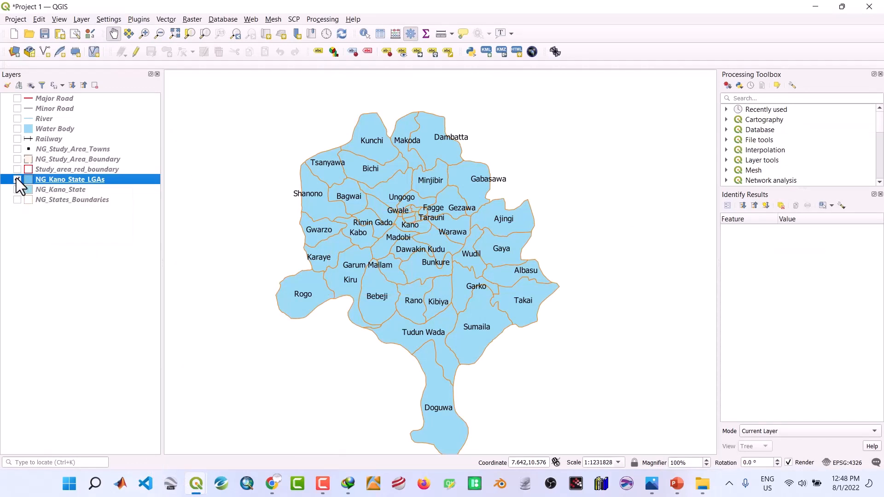
click(17, 179)
Step: Show the NG_Study_Area_Boundary layer and zoom the map canvas to its extent
click(17, 160)
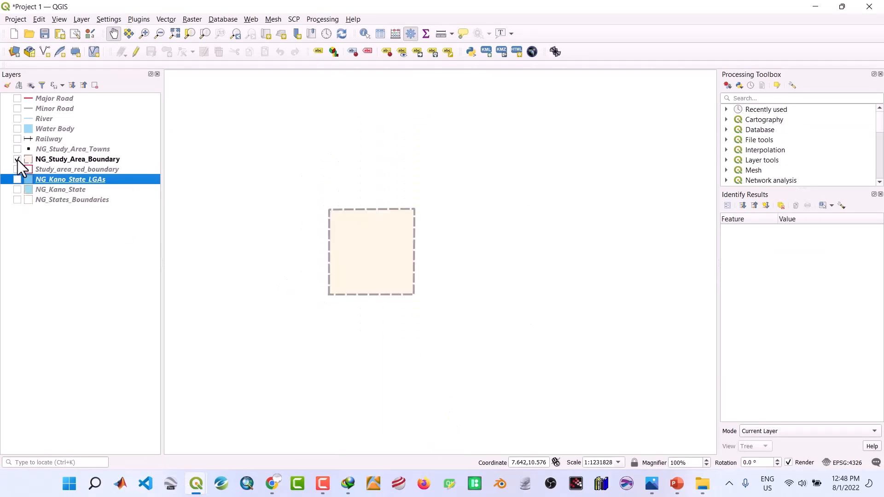
click(55, 160)
right_click(56, 159)
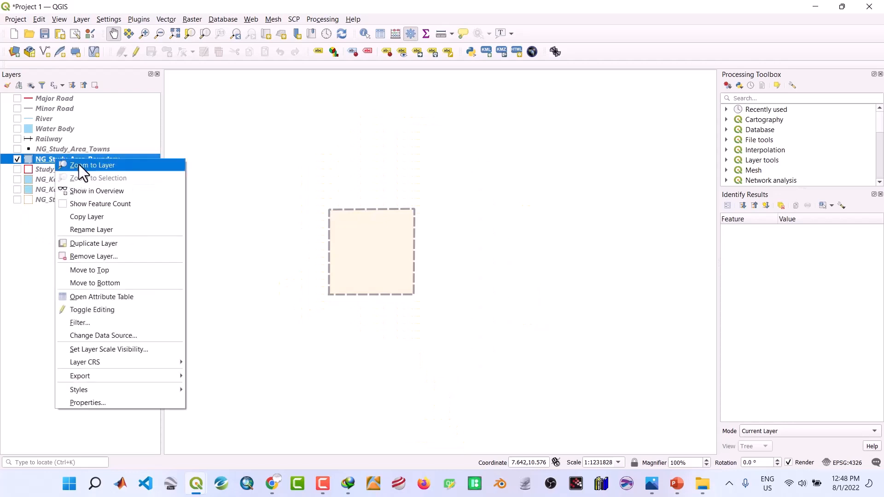
click(79, 164)
Step: Make the NG_Study_Area_Towns, Water Body, River, Minor Road and Major Road layers visible
click(17, 148)
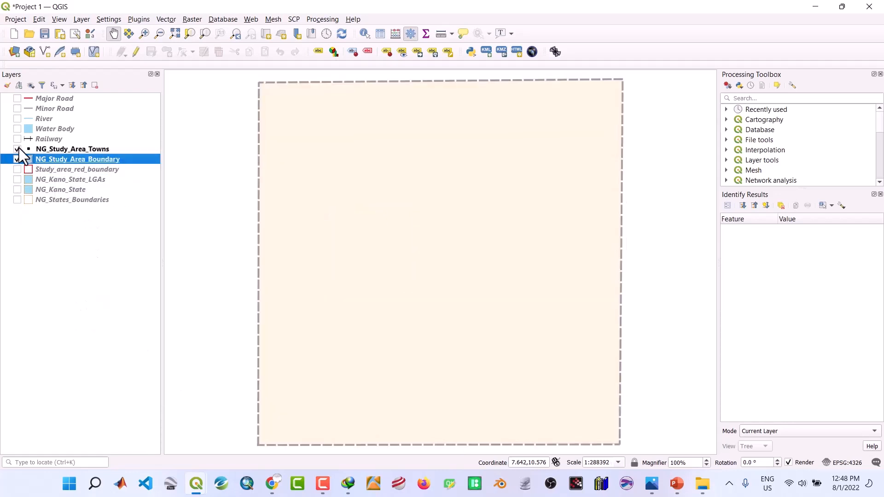
drag(18, 140, 17, 134)
click(17, 128)
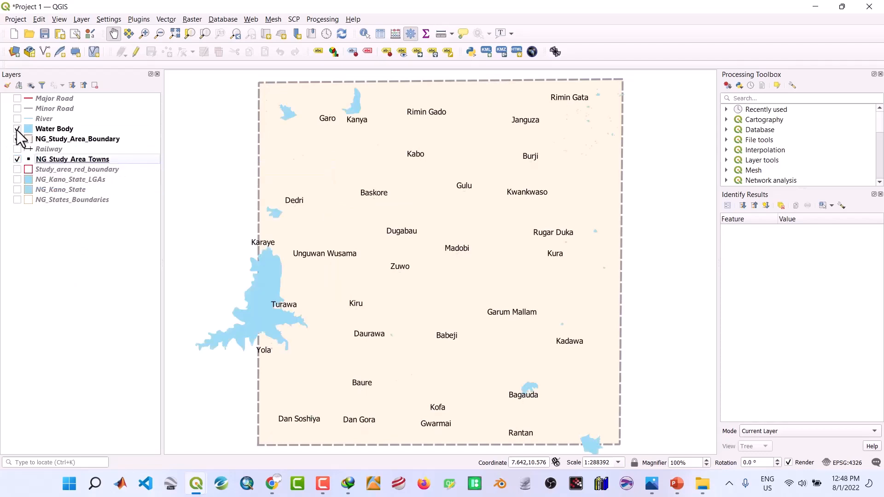
click(17, 119)
click(17, 109)
click(17, 98)
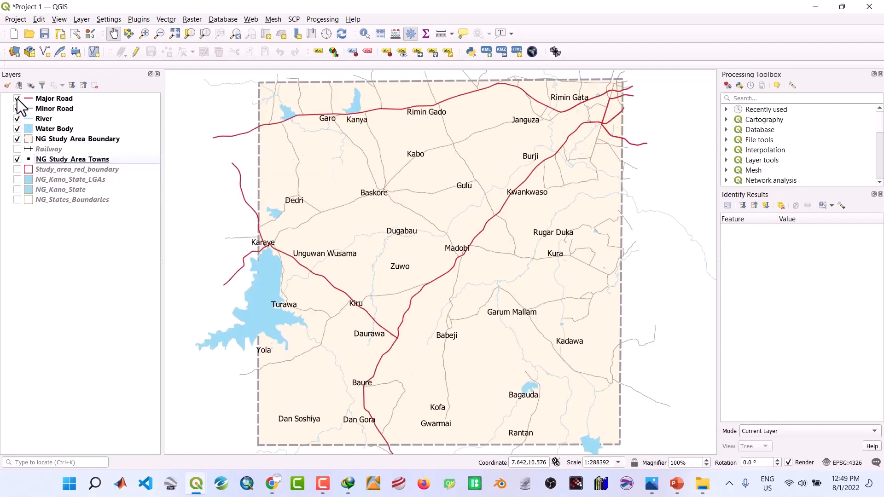
Step: Make the Railway layer visible alongside the other study area layers and save the project
click(17, 149)
click(17, 160)
scroll(296, 239, down, 1)
scroll(296, 239, up, 2)
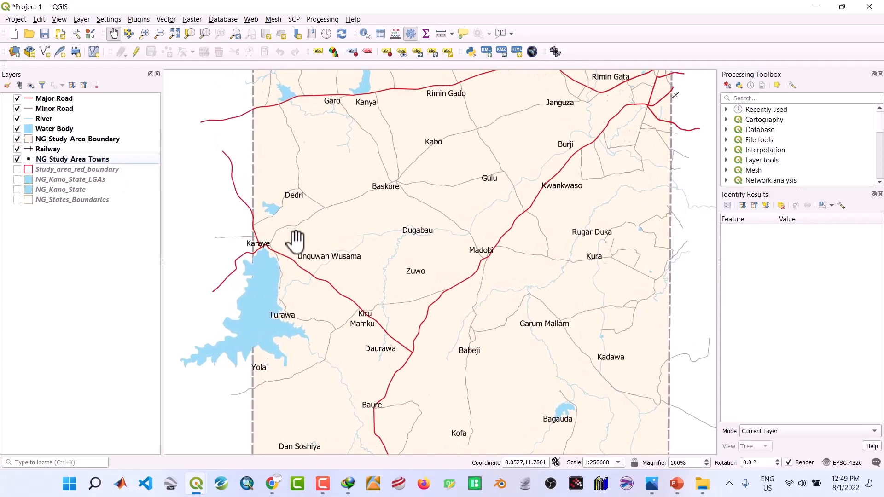
drag(361, 240, 340, 245)
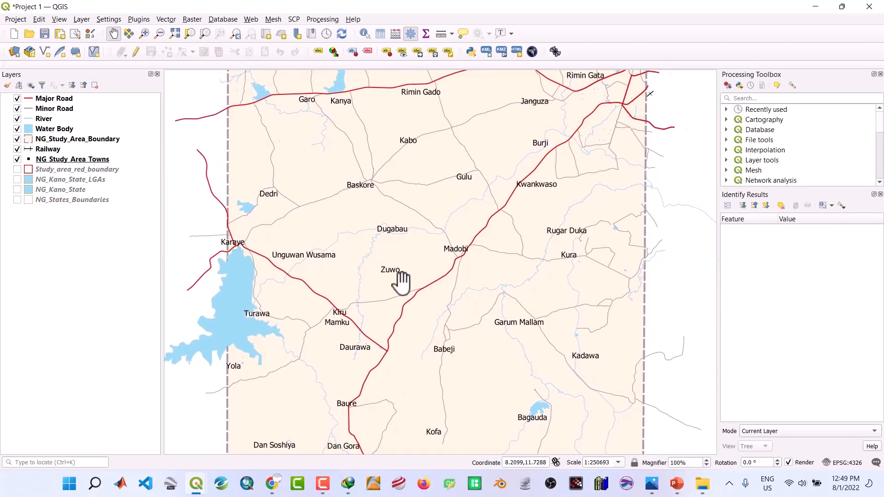
mouse_move(197, 493)
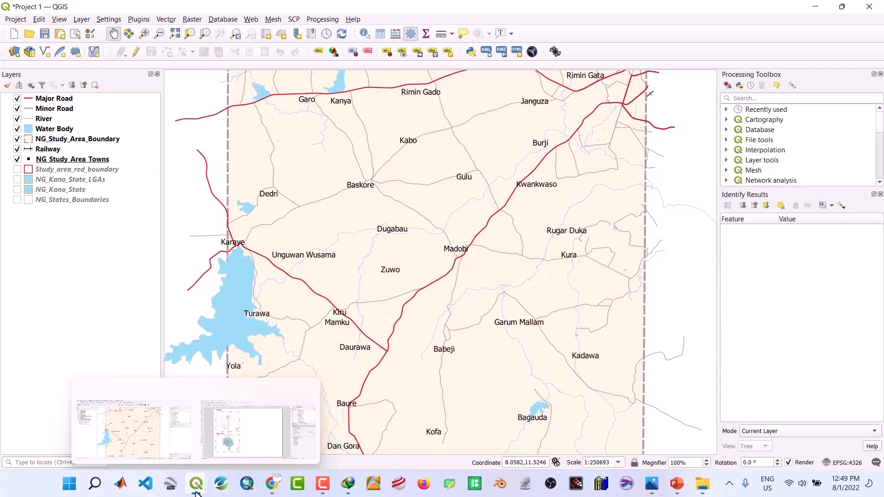
click(45, 31)
Step: Switch to the Study Area Map layout and check the layer and style locks of Map 2
mouse_move(202, 489)
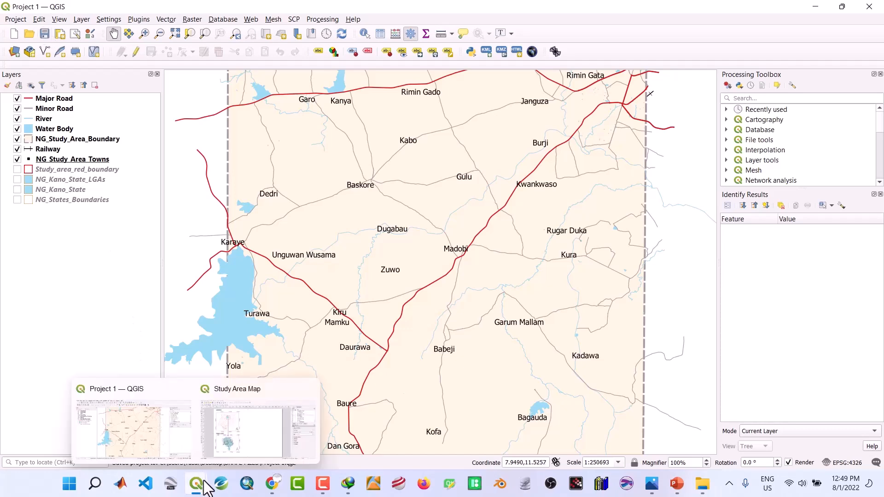
click(228, 441)
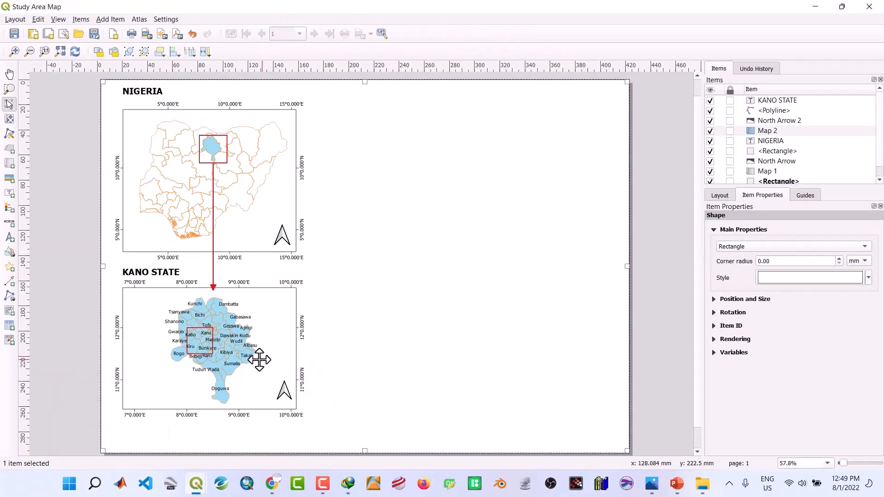
click(772, 131)
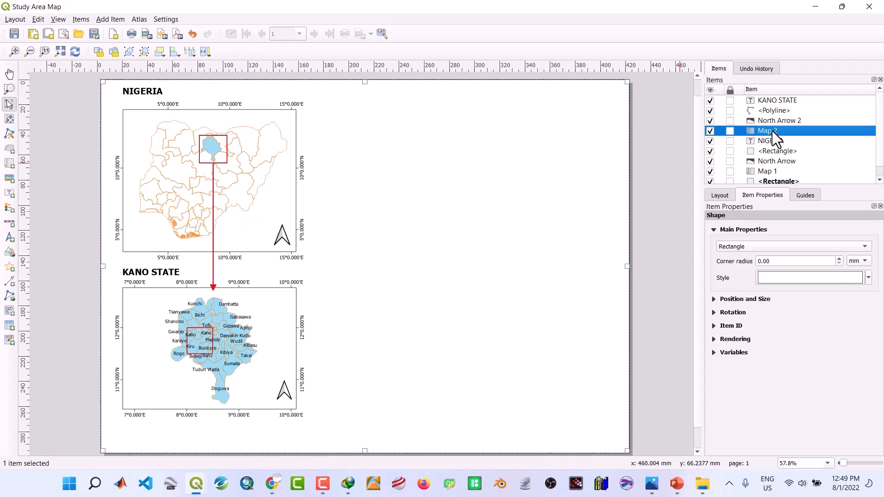
click(229, 326)
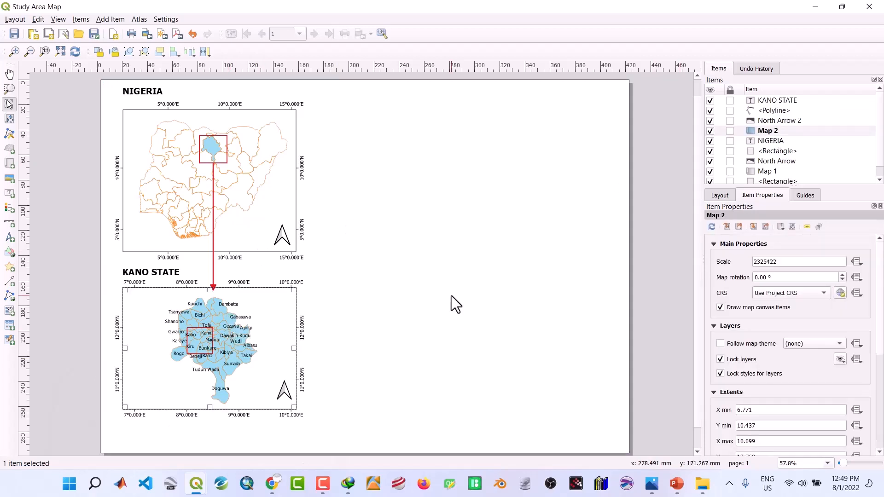
click(766, 132)
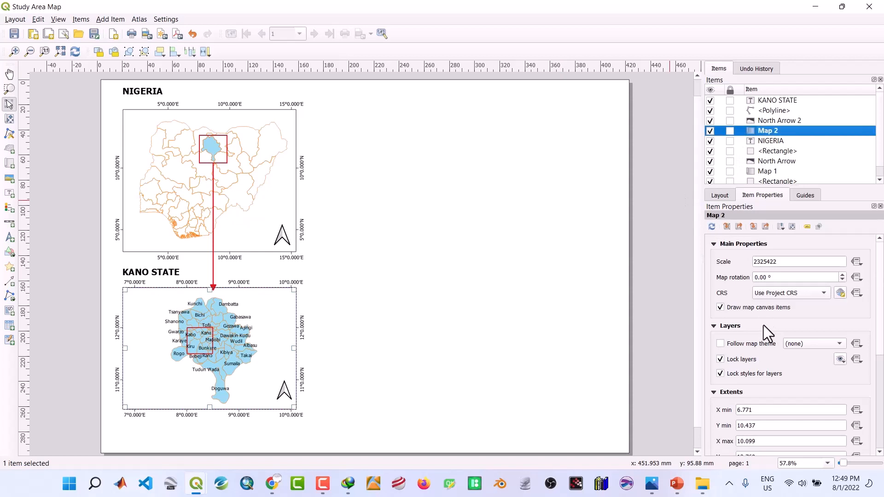
click(434, 351)
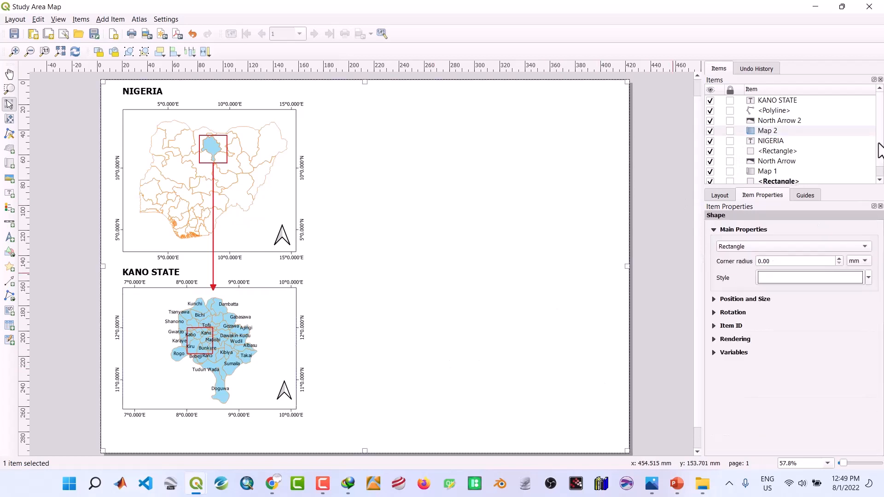
Step: Add a large new map of the study area in the blank space beside the Nigeria and Kano State maps
click(798, 131)
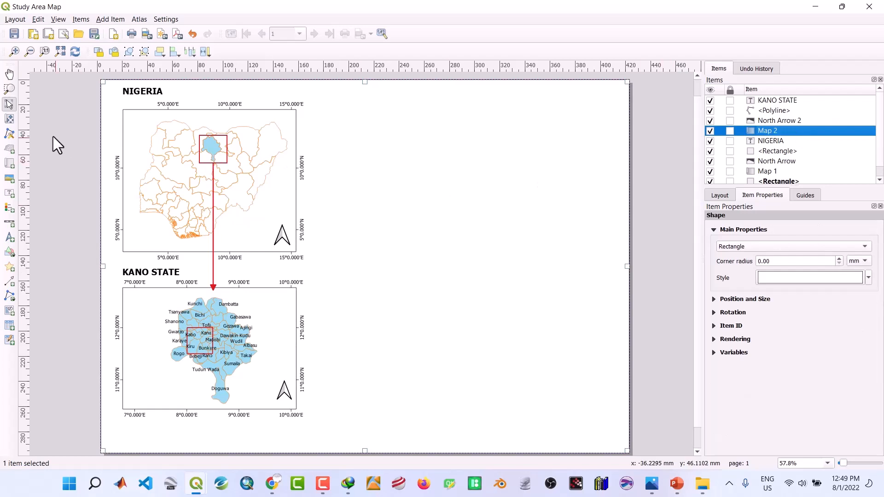
click(11, 163)
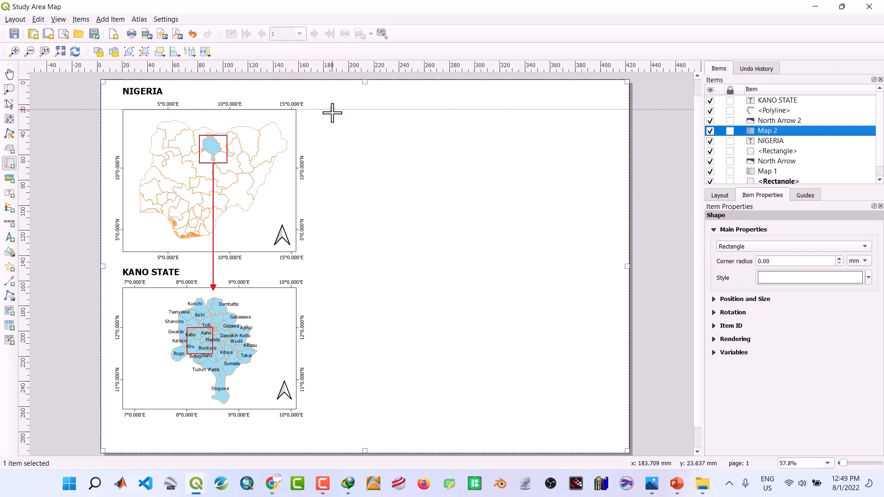
drag(333, 112, 605, 413)
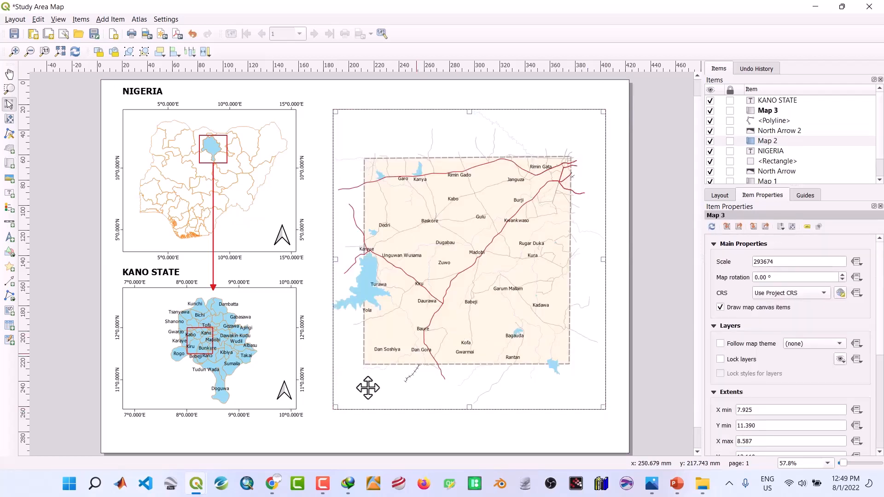
Step: Zoom in on the study area in the main project window, save the project, and return to the layout
mouse_move(205, 483)
click(153, 441)
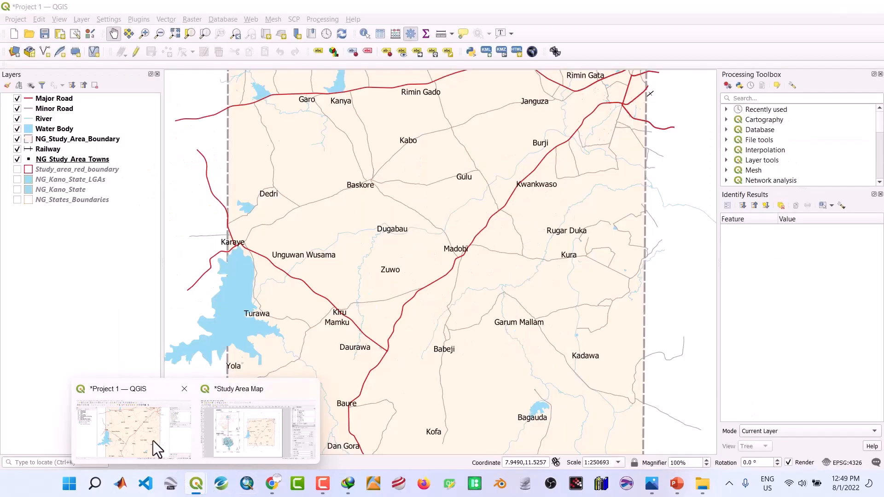
scroll(331, 271, up, 2)
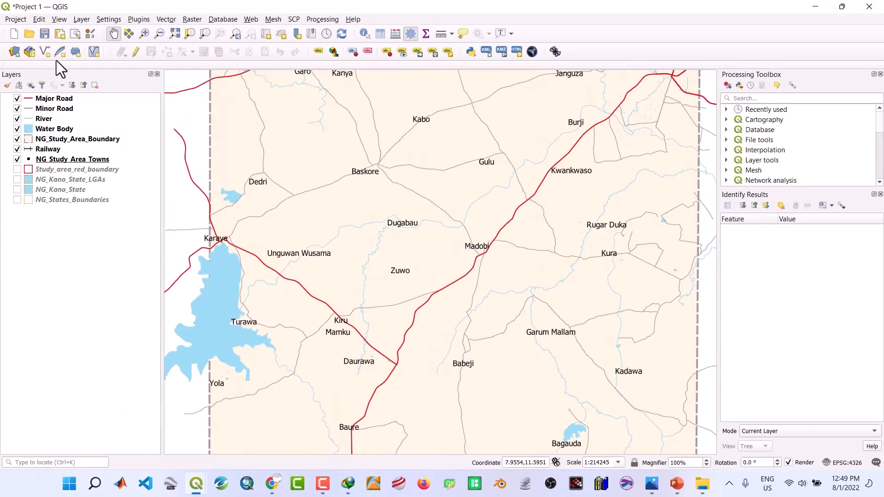
click(44, 33)
mouse_move(196, 483)
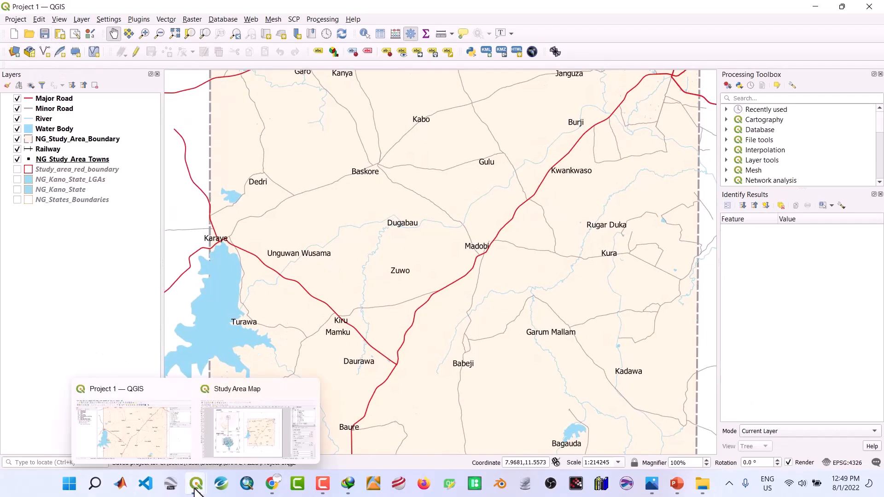
click(240, 429)
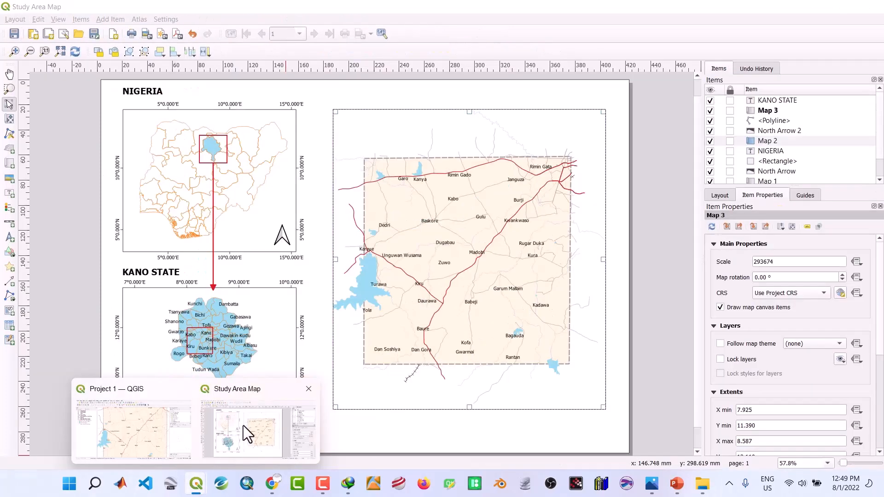
Step: Set Map 3's extent to match the main canvas and shift its content to centre the study area within it
click(728, 228)
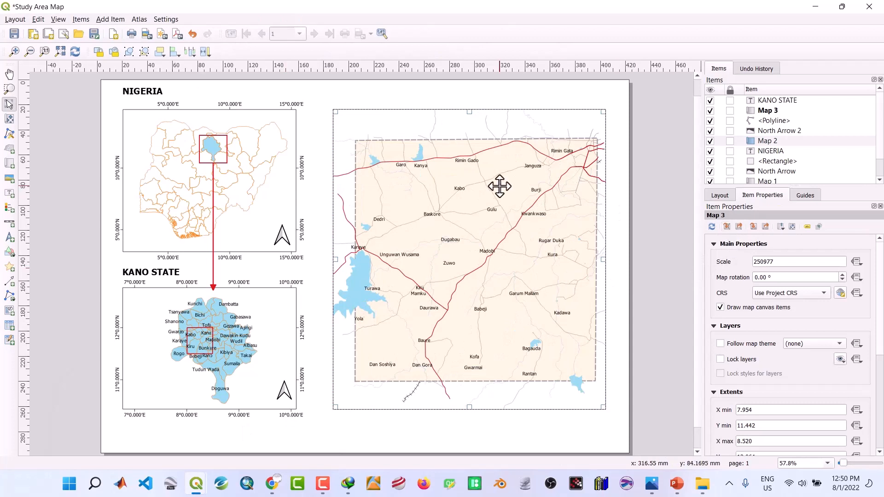
click(10, 119)
drag(468, 269, 465, 265)
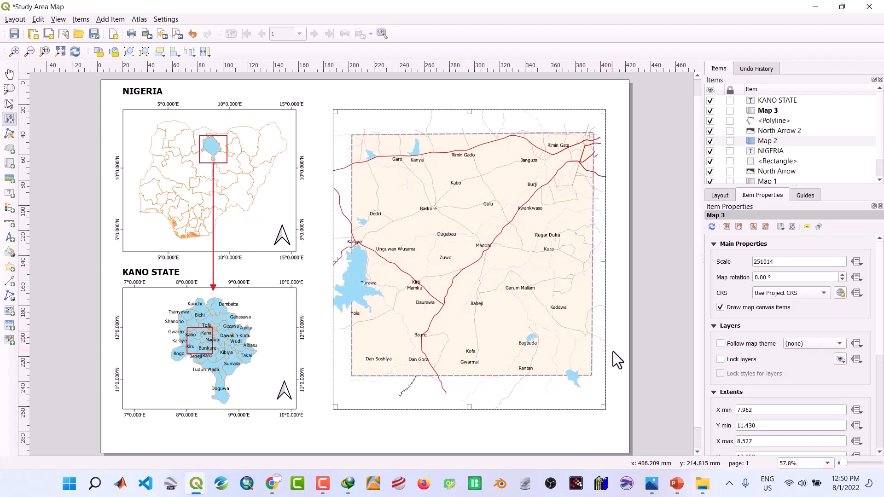
Step: Enable a frame around Map 3
scroll(745, 361, down, 5)
scroll(745, 360, down, 1)
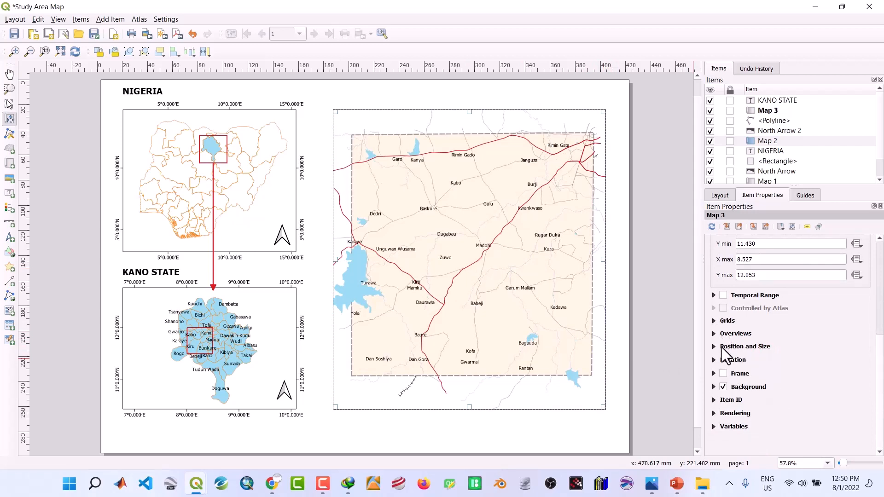
click(723, 374)
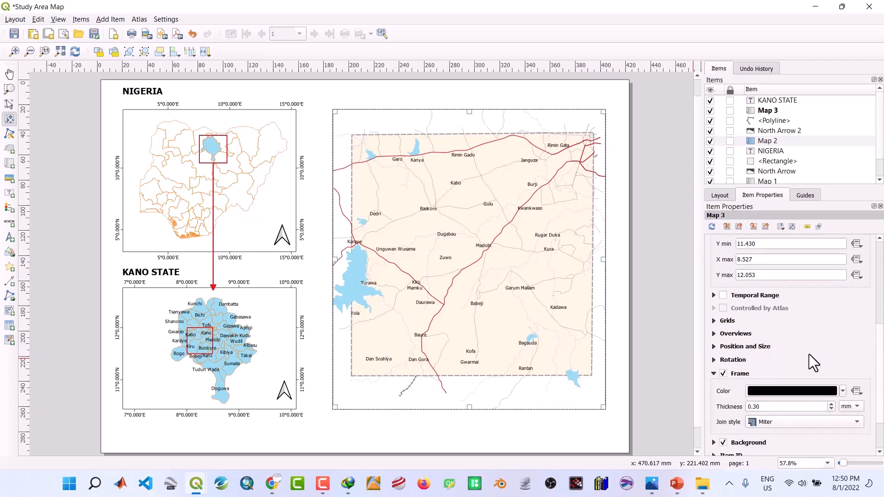
Step: Add a grid to Map 3 and set its grid type to Frame and annotations only
scroll(816, 352, up, 3)
scroll(816, 353, up, 2)
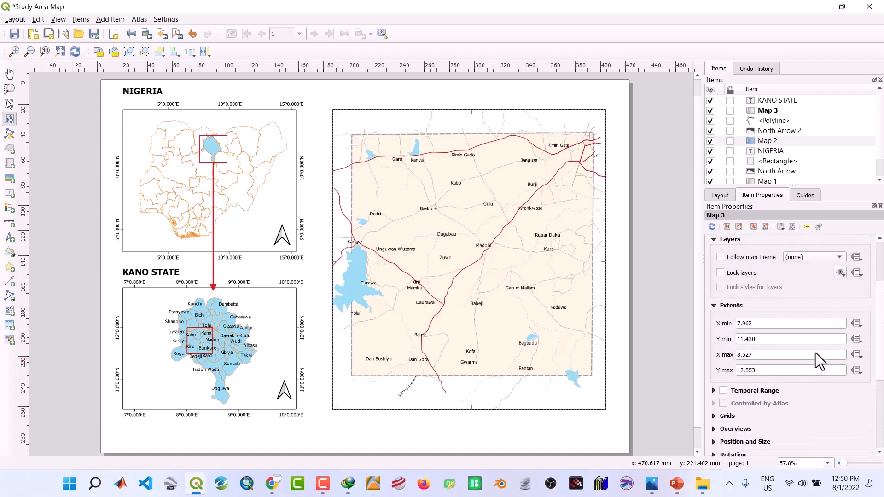
click(716, 418)
click(735, 362)
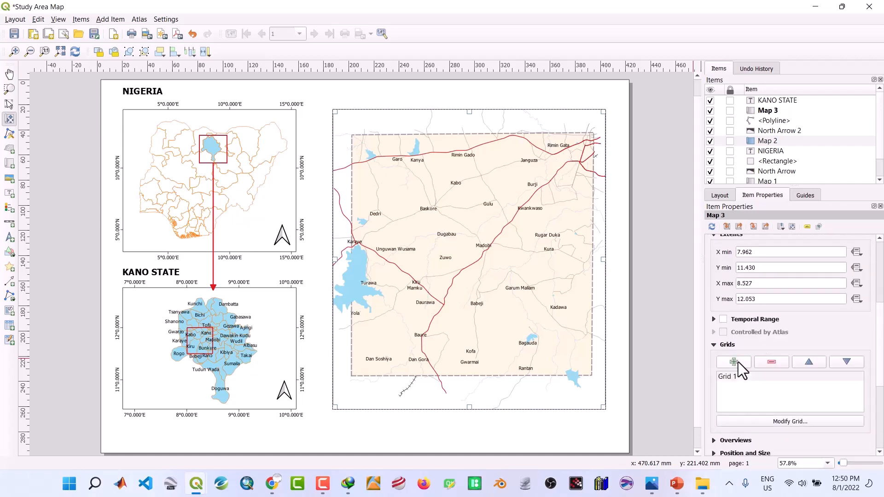
click(746, 376)
click(781, 422)
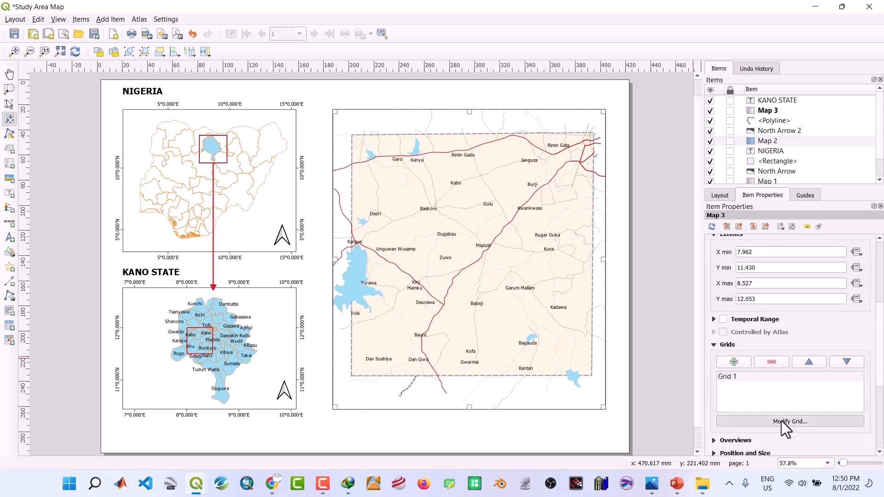
click(783, 265)
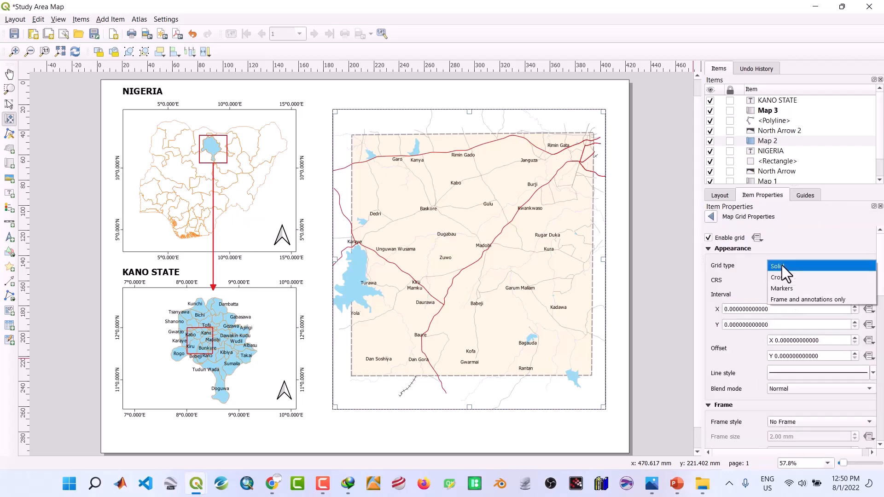
click(781, 299)
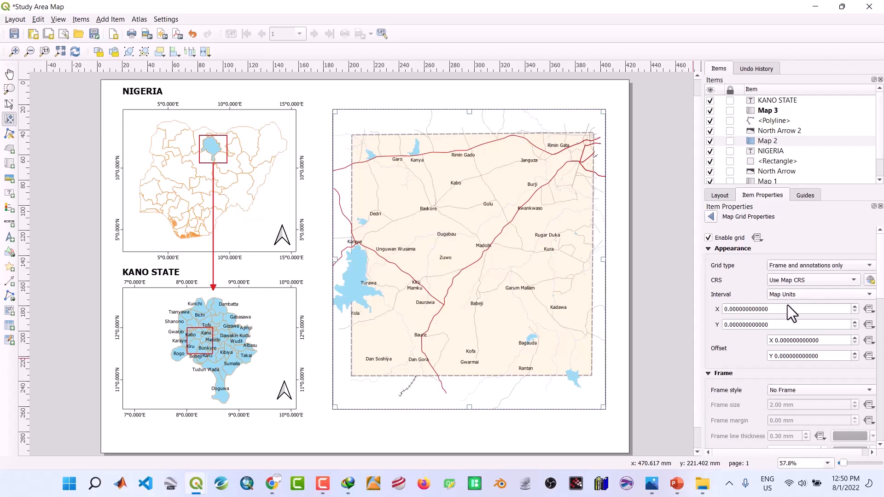
Step: Set the Map 3 grid's frame style to Exterior Ticks and enable drawing of coordinates
scroll(747, 355, down, 2)
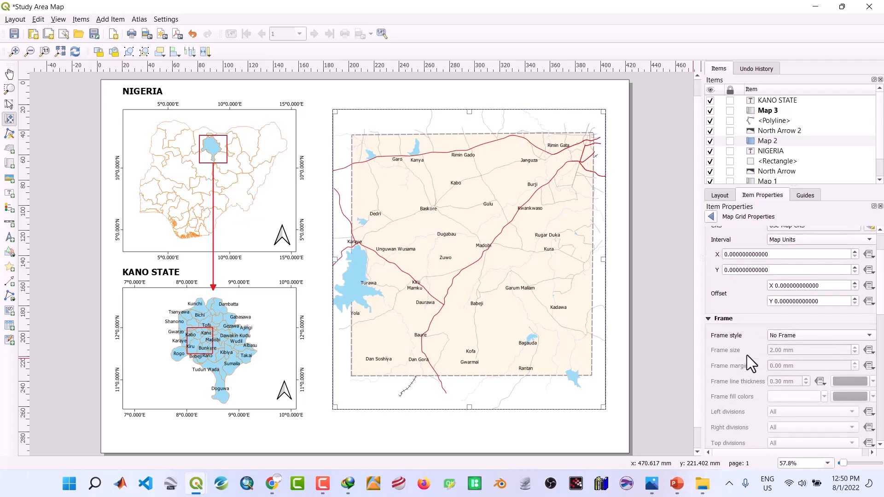
click(773, 338)
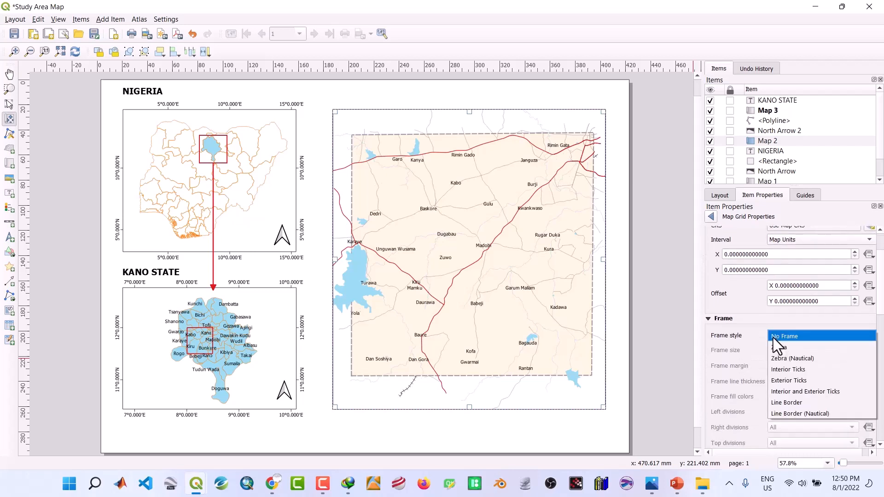
click(778, 379)
scroll(733, 390, down, 5)
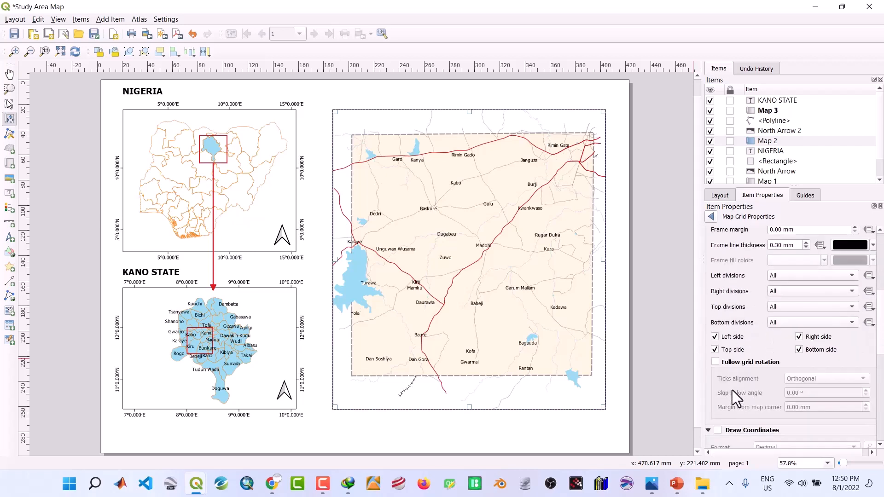
scroll(733, 391, down, 3)
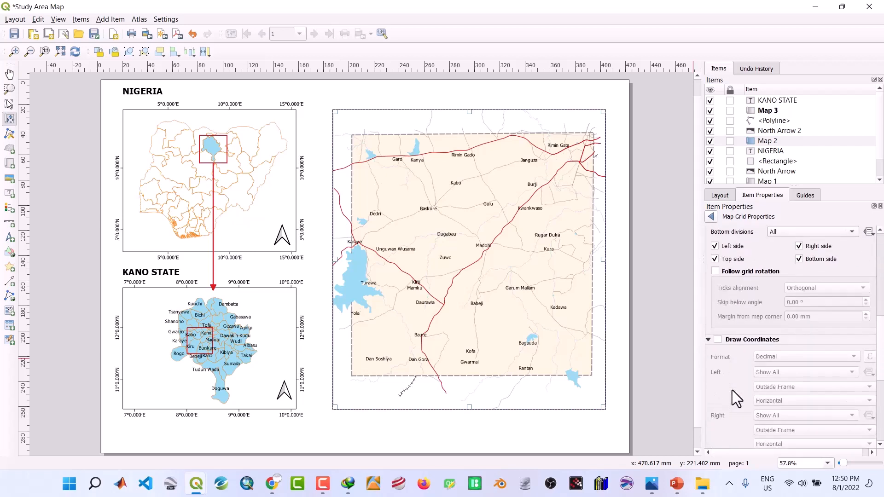
click(718, 340)
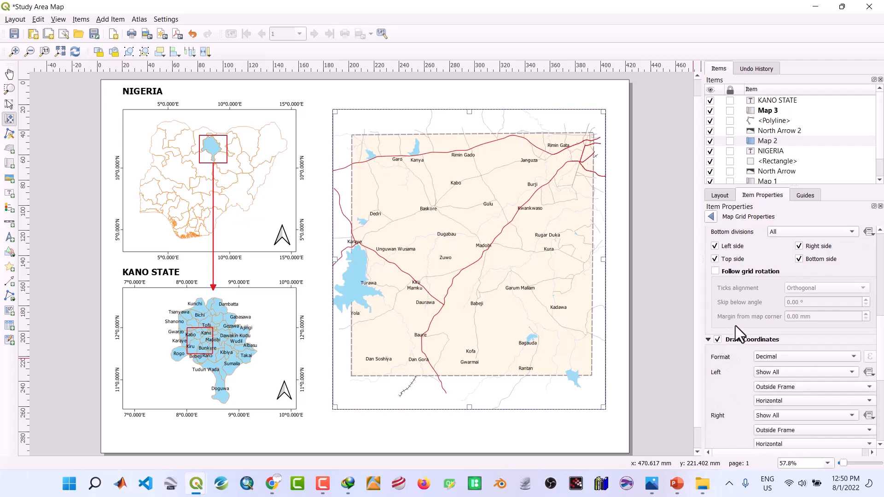
Step: Set the Map 3 grid's X and Y intervals to 0.1 map units
scroll(736, 325, up, 5)
scroll(736, 325, up, 4)
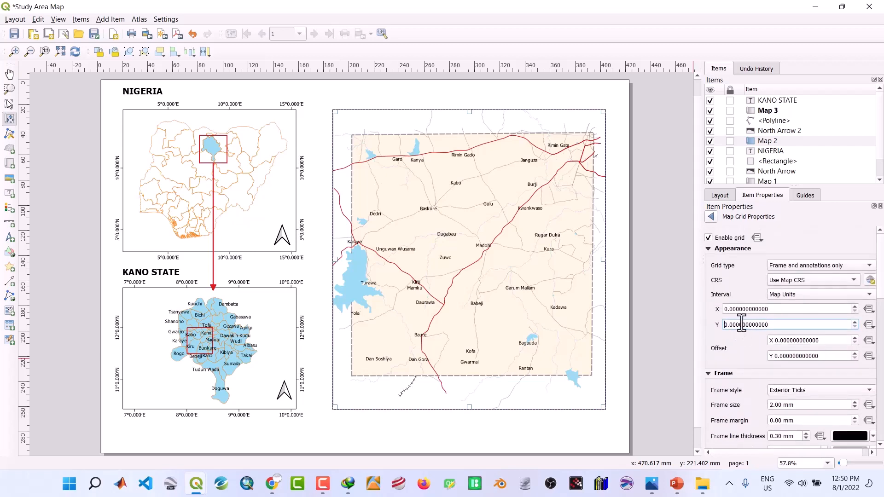
click(733, 309)
text(1)
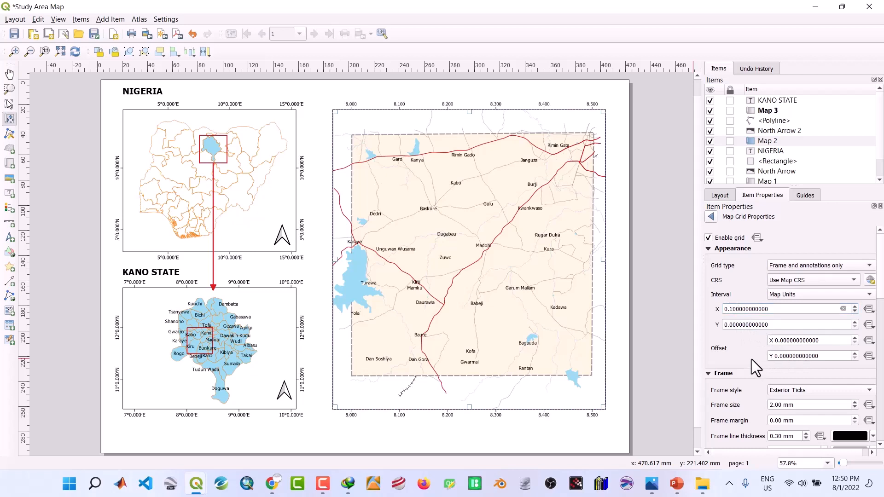
scroll(756, 333, down, 2)
click(735, 304)
text(1)
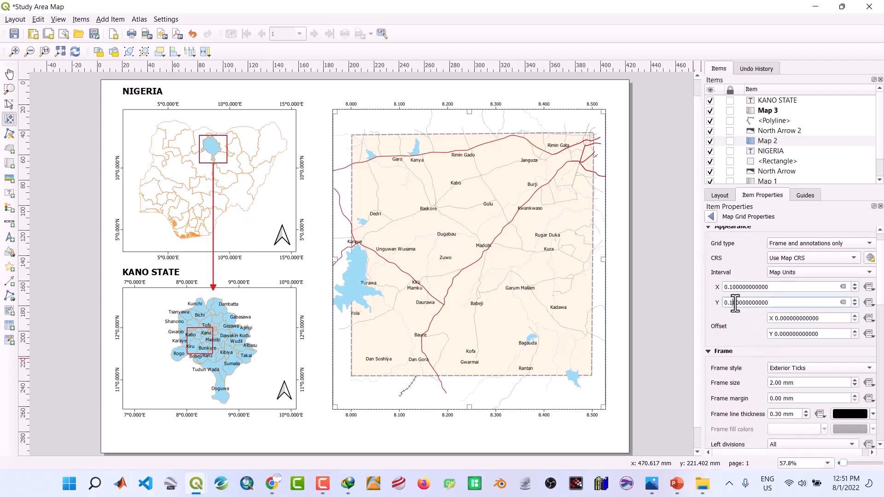
scroll(733, 323, down, 10)
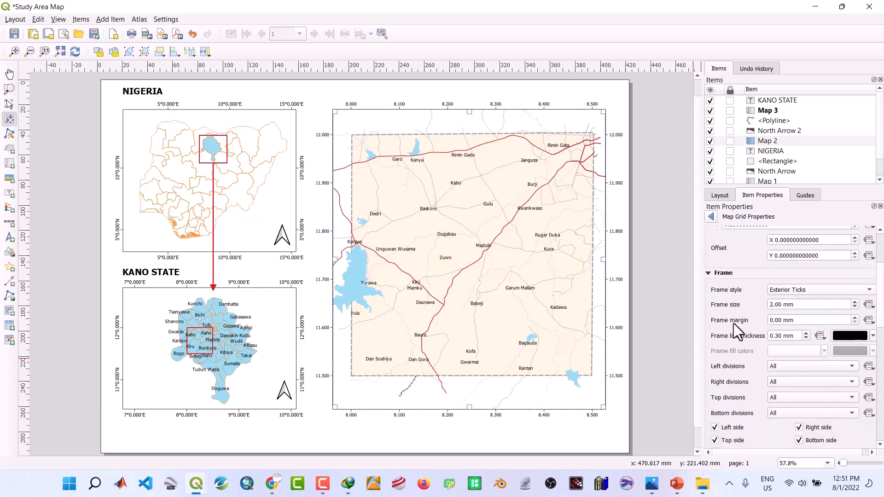
scroll(733, 323, up, 4)
scroll(734, 323, down, 8)
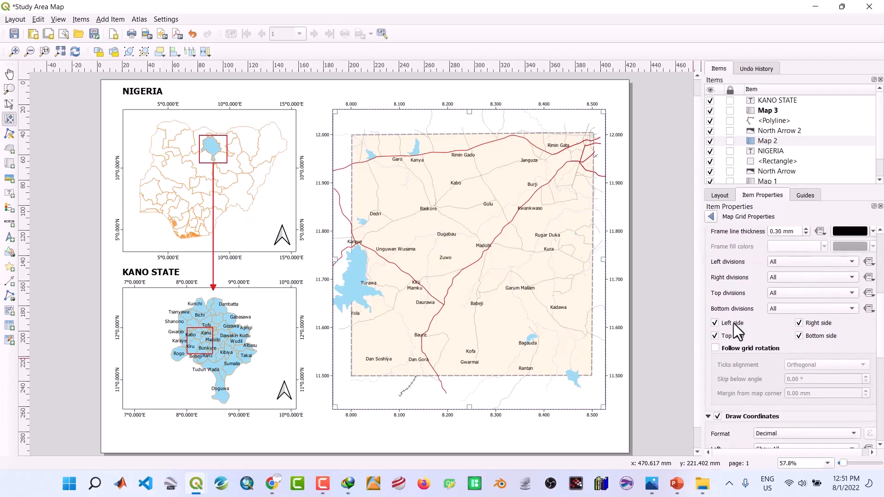
Step: Set the coordinate format of the Map 3 grid to Degree, Minute with Suffix
scroll(746, 276, up, 2)
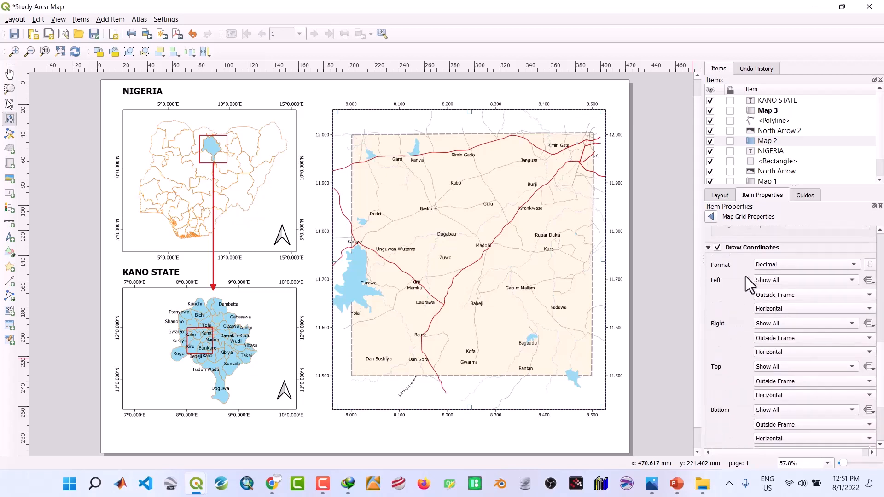
click(795, 274)
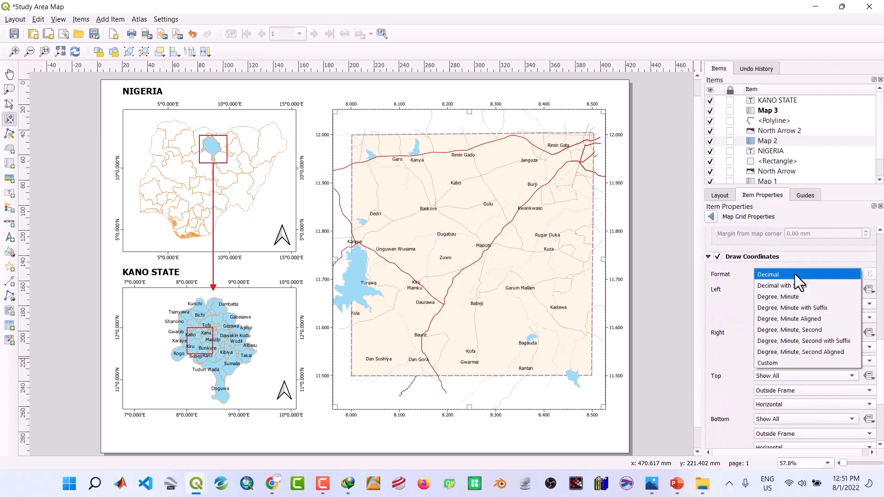
click(786, 307)
Step: Set the font size of the Map 3 grid annotations to 12 points
scroll(738, 341, down, 3)
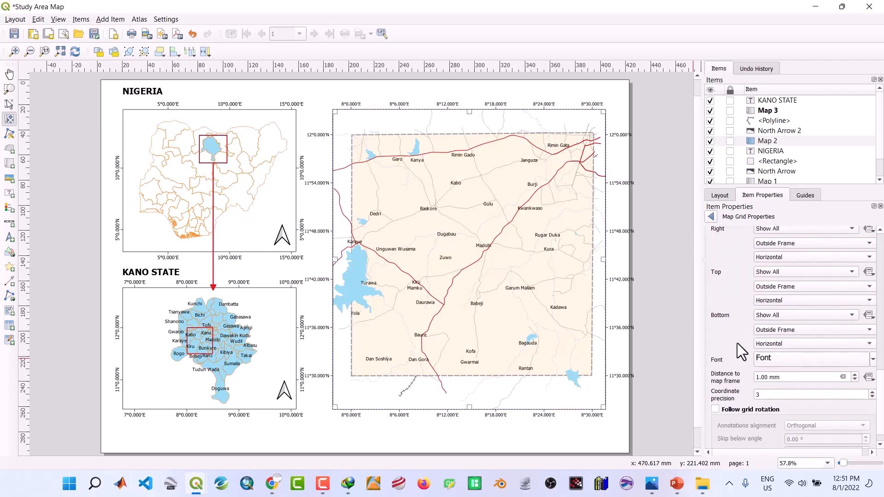
click(758, 357)
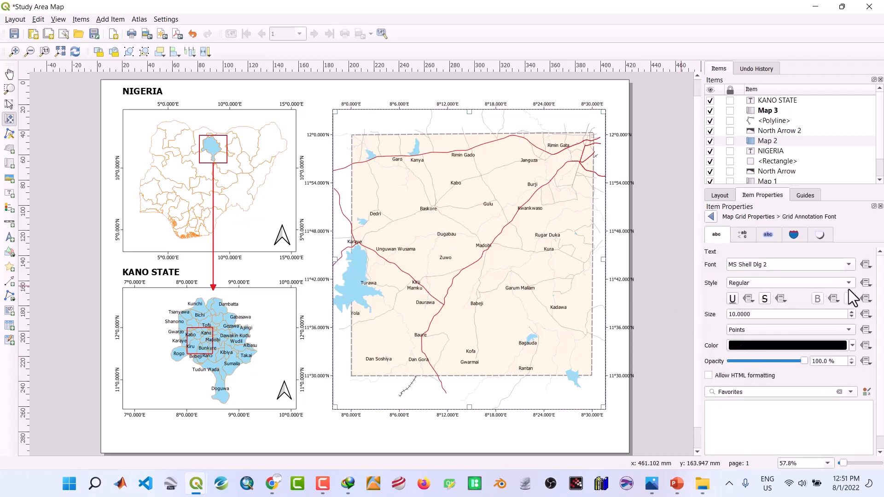
click(852, 313)
click(852, 312)
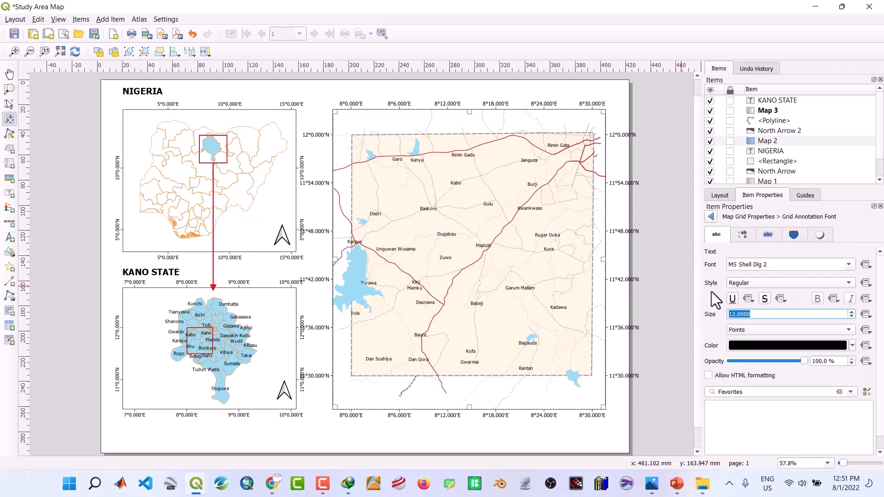
click(710, 221)
Step: Set the left and right coordinate annotations of the Map 3 grid to Vertical Ascending
scroll(725, 312, up, 5)
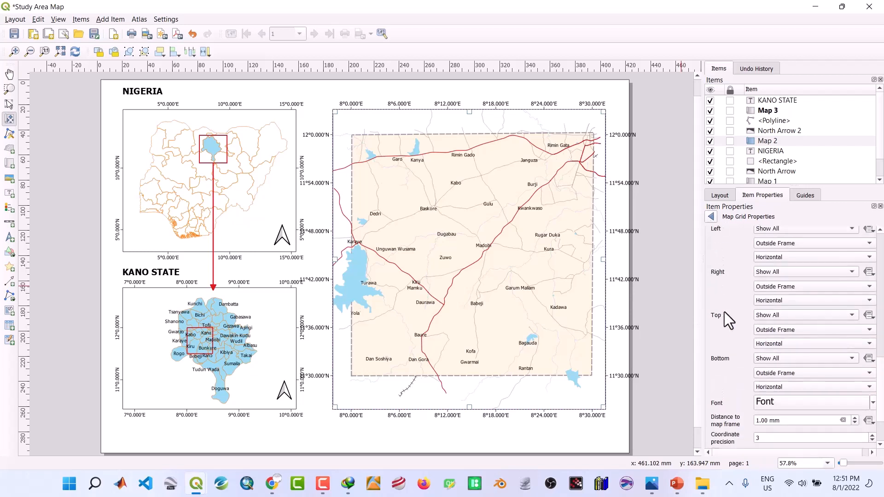
click(774, 317)
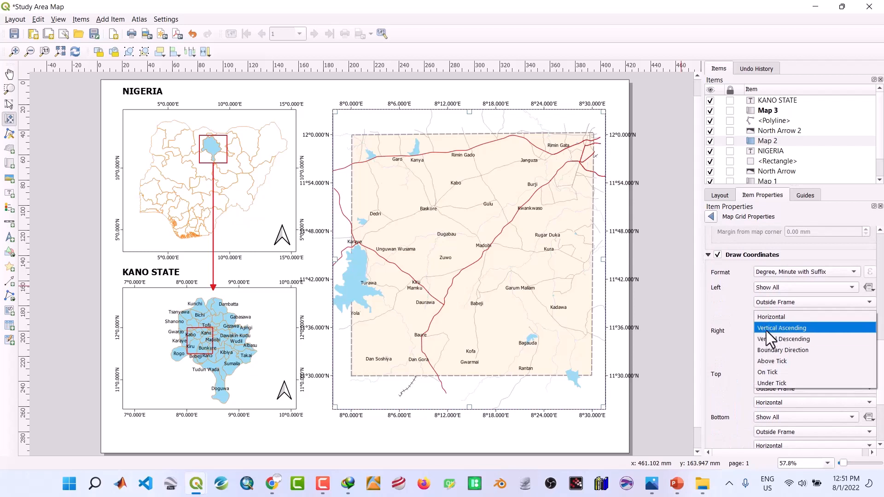
click(767, 330)
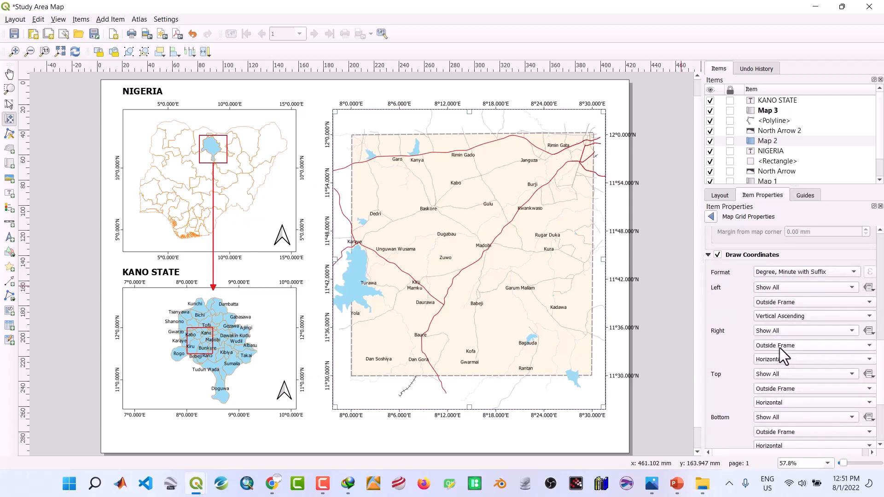
click(776, 359)
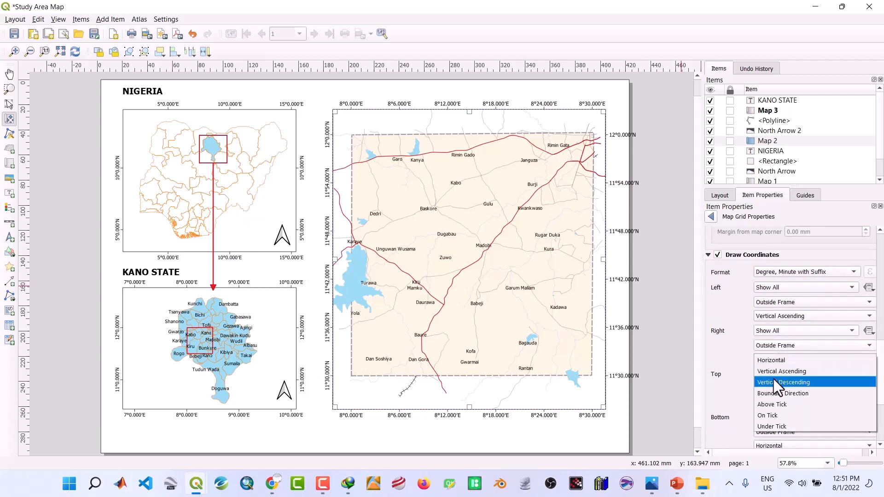
click(773, 372)
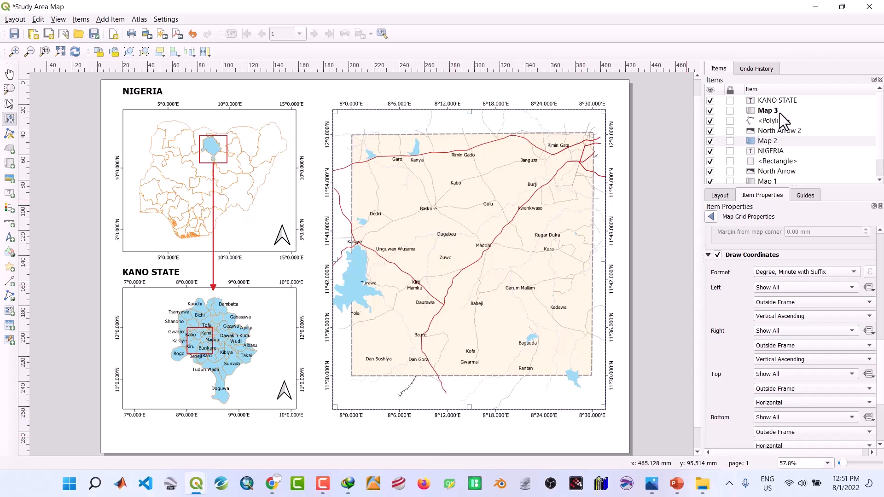
click(770, 149)
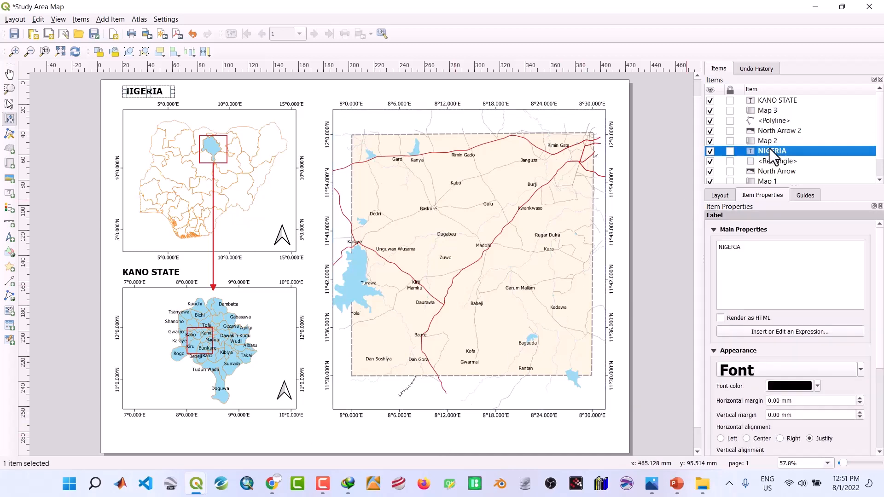
right_click(169, 95)
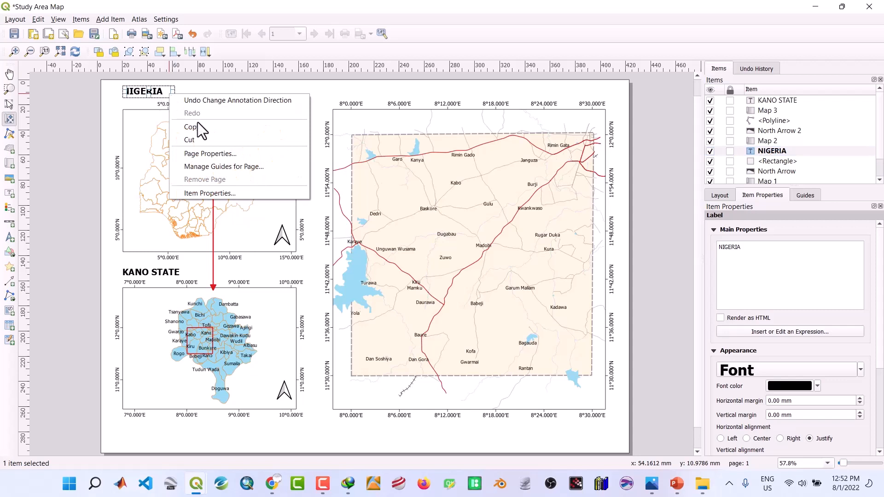
click(239, 104)
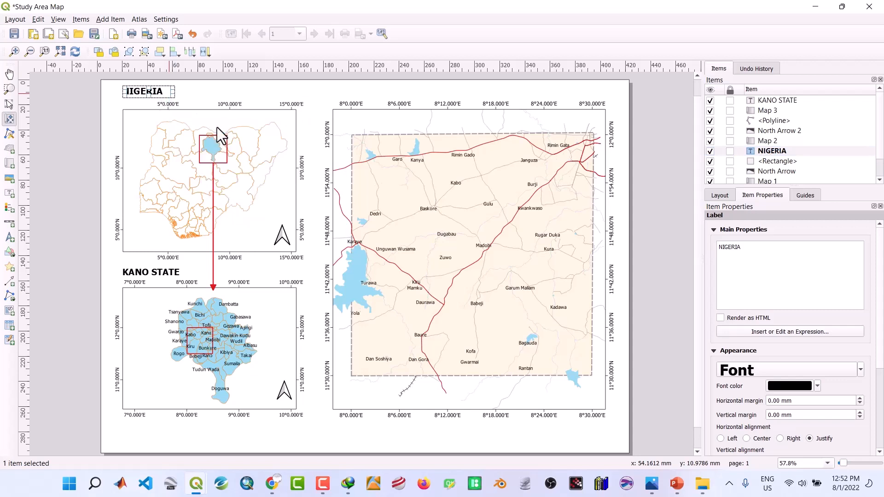
right_click(295, 93)
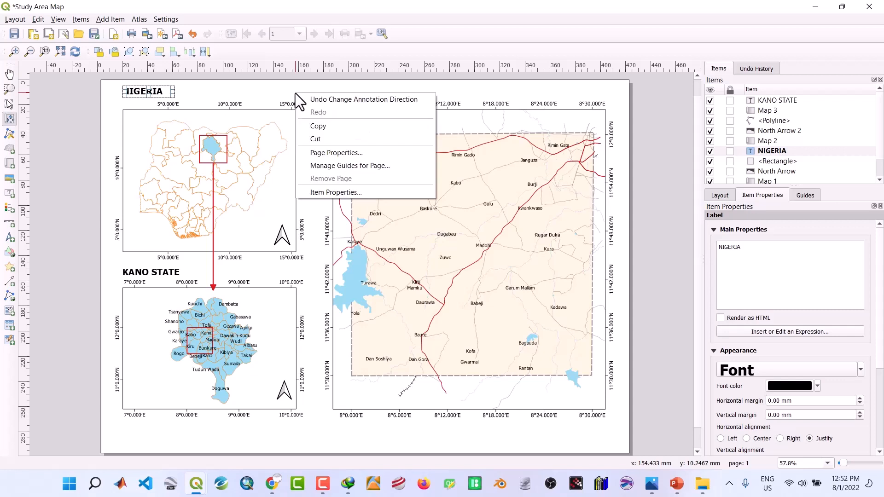
click(262, 84)
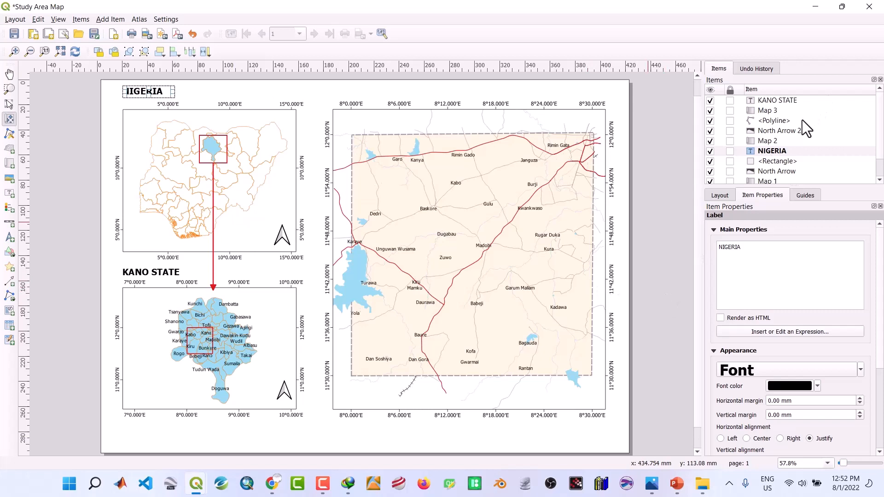
click(780, 138)
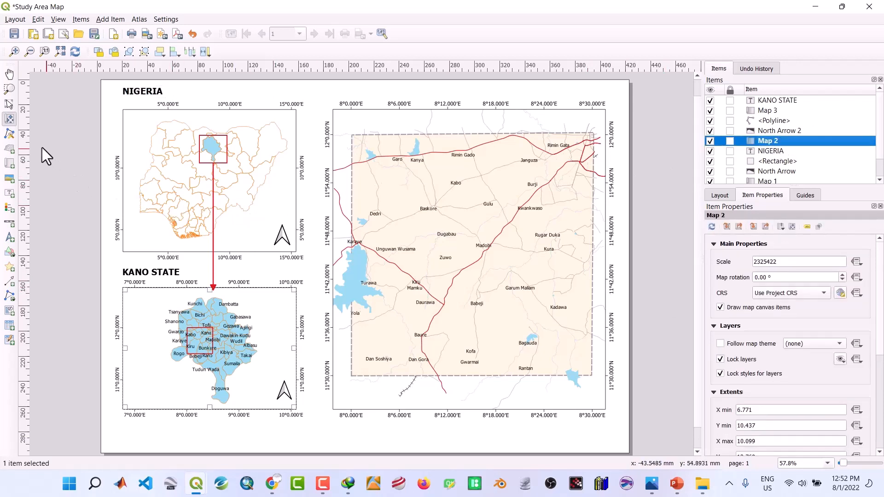
Step: Add a label spanning the space above the main study area map with the text "STUDY AREA, KANO STATE, NIGERIA"
click(10, 194)
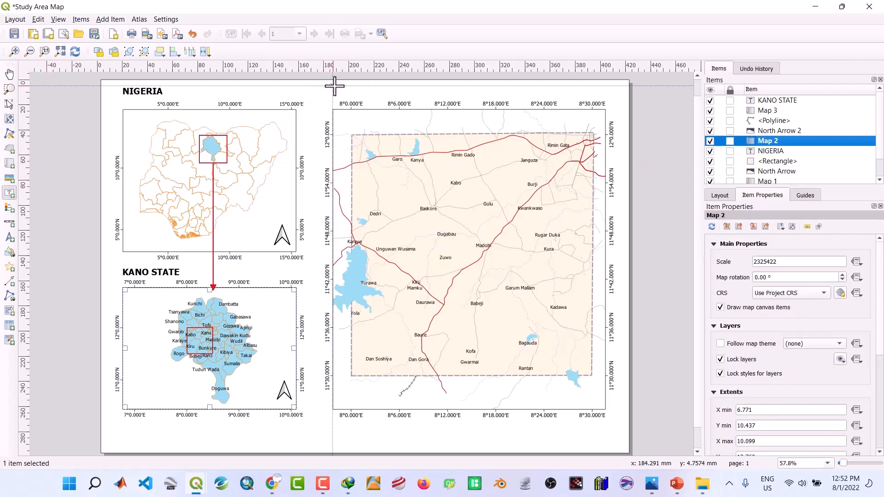
drag(334, 85, 606, 98)
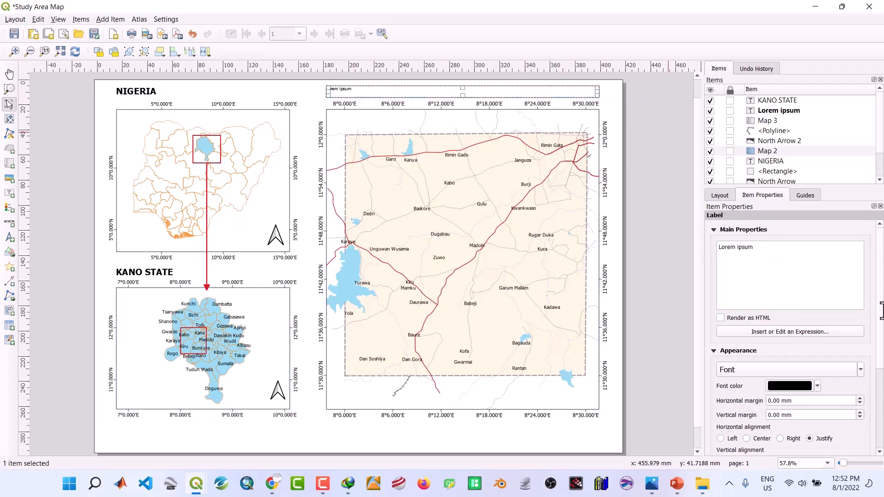
click(788, 254)
key(BackSpace)
key(BackSpace)
key(BackSpace)
key(BackSpace)
key(BackSpace)
key(BackSpace)
key(BackSpace)
key(BackSpace)
key(BackSpace)
key(BackSpace)
key(BackSpace)
text(STUDY AAREA)
key(BackSpace)
key(BackSpace)
key(BackSpace)
key(BackSpace)
text(REA)
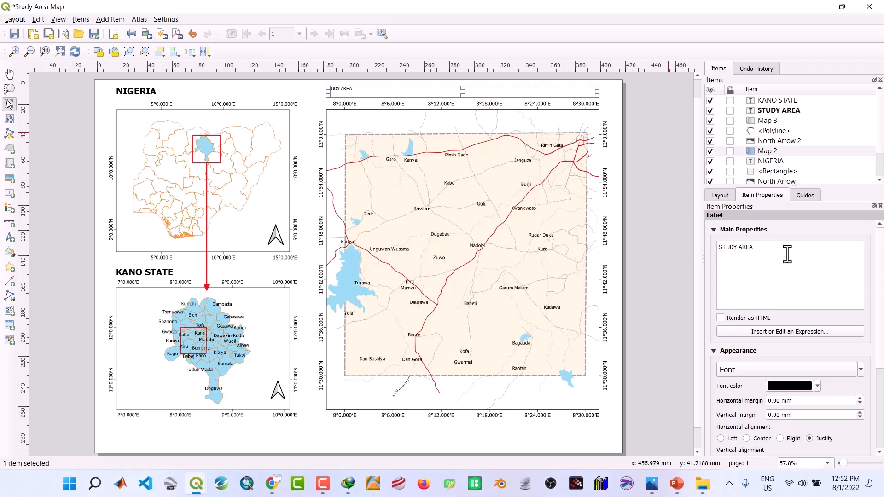
text(, KANO STATE, NIGE)
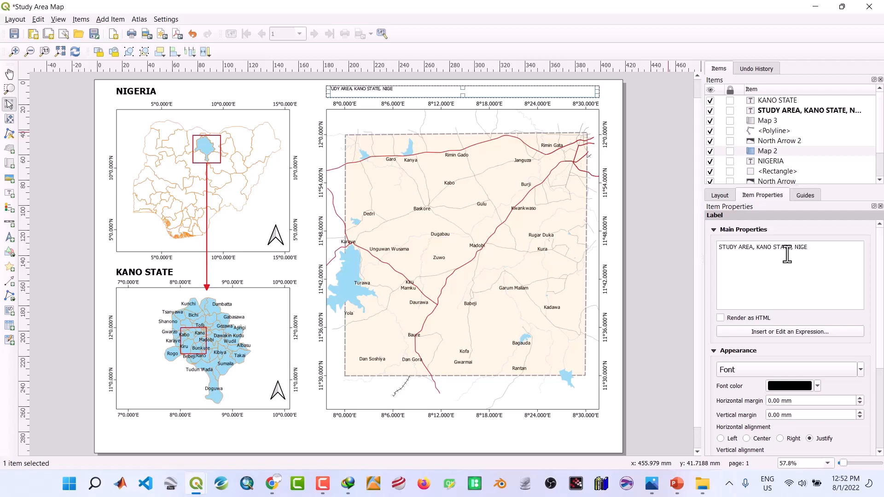
text(RIA)
Step: Format the study area title in bold at size 20, and shrink its box to the text, centred above the main map
click(780, 364)
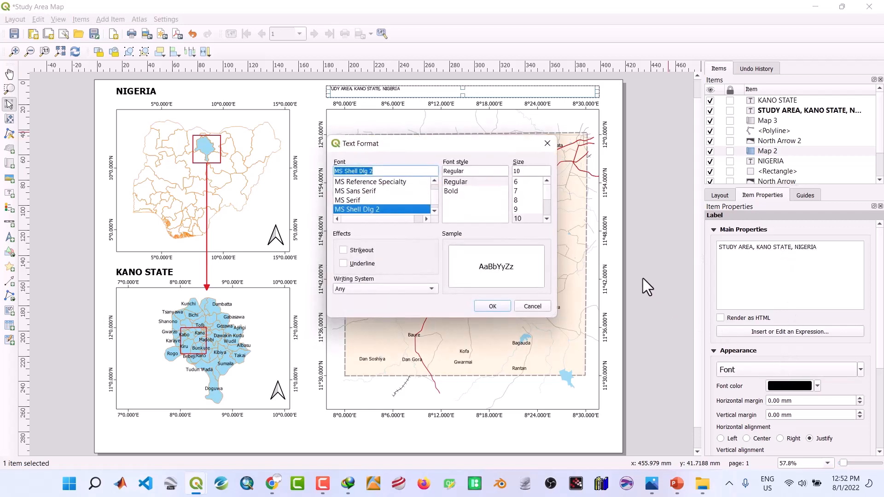
click(546, 218)
click(547, 218)
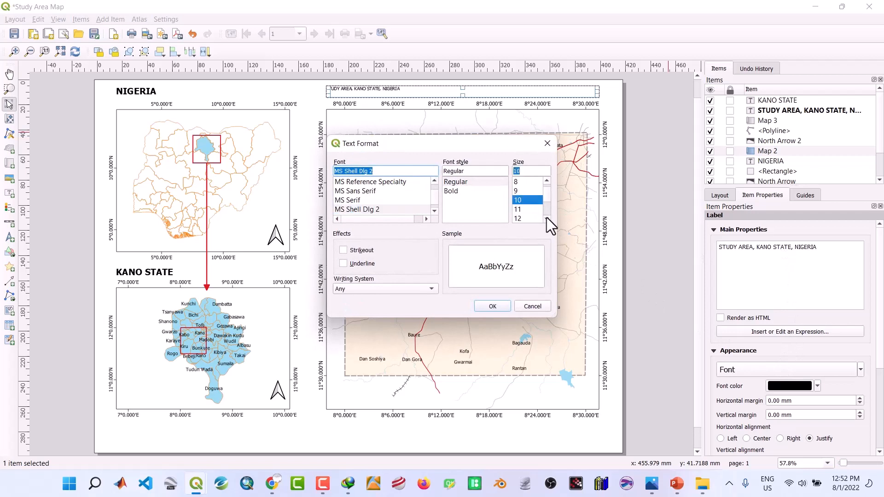
click(547, 218)
click(546, 218)
click(547, 218)
click(523, 217)
click(451, 192)
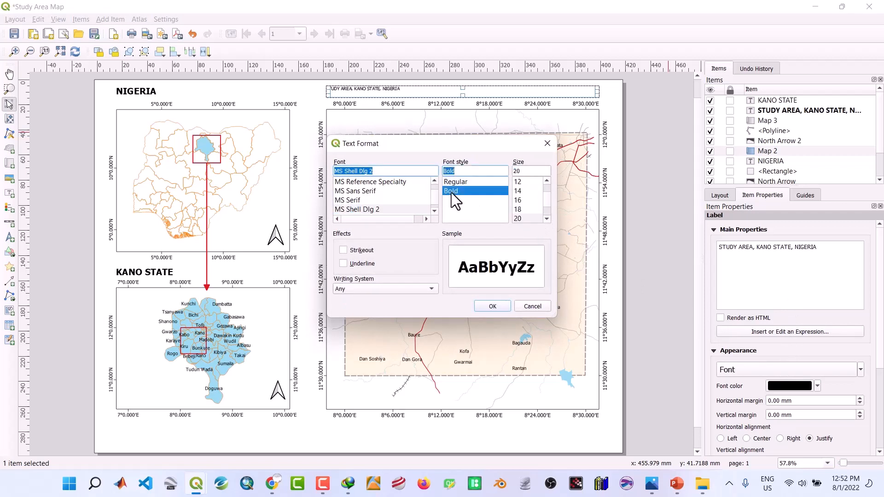
click(502, 309)
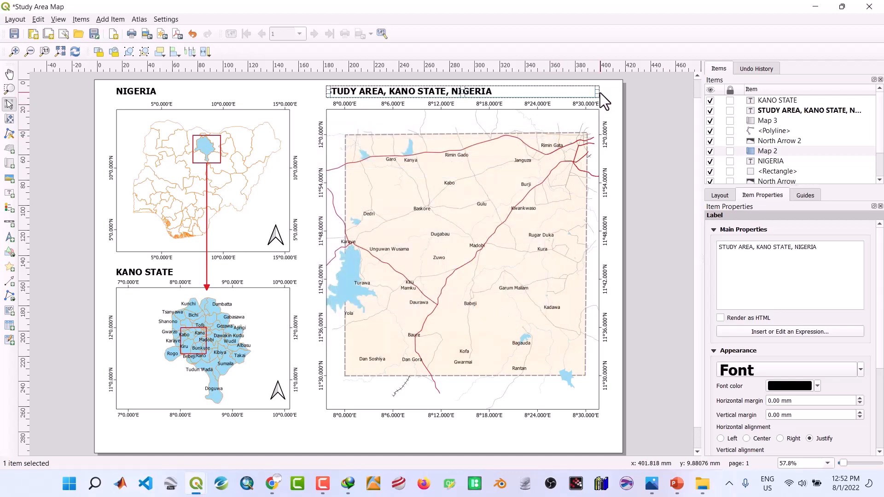
drag(598, 93, 506, 92)
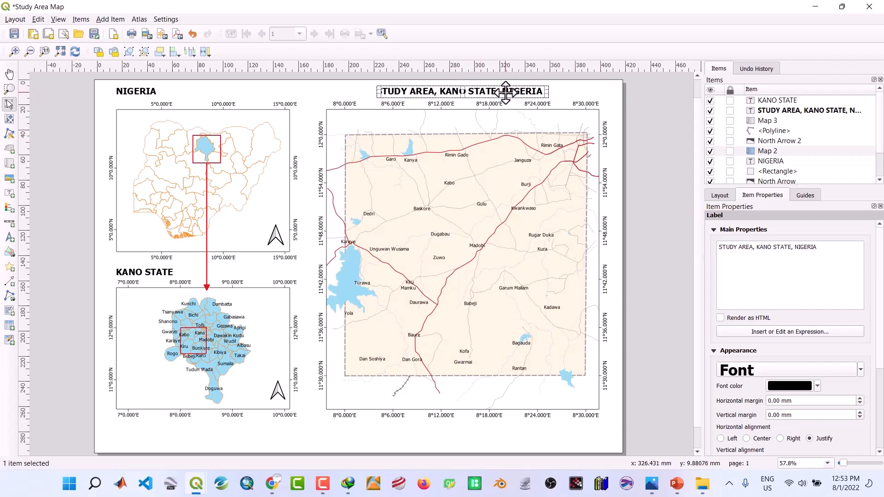
click(368, 432)
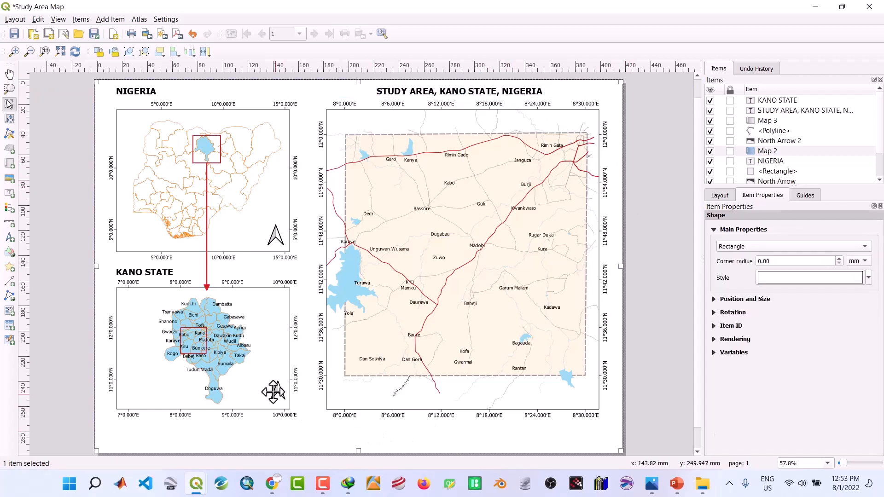
Step: Try to draw an arrow line from the red extent box on the Kano State map to the main map
click(9, 281)
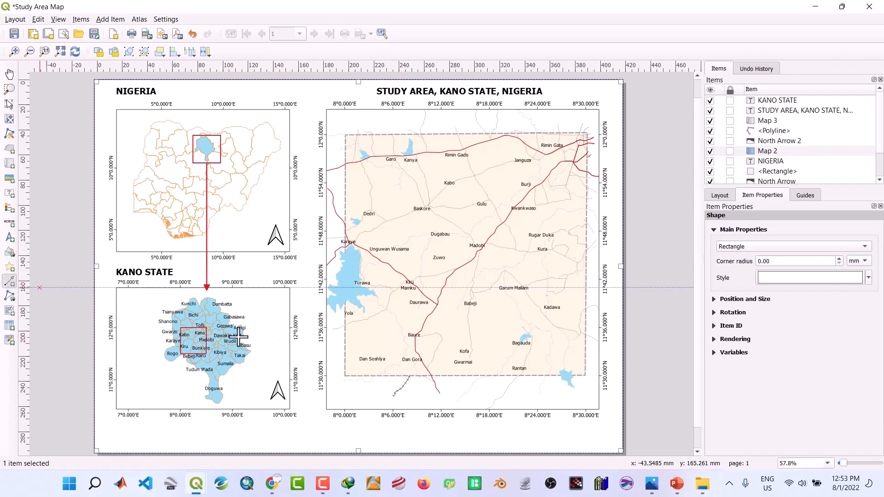
click(205, 344)
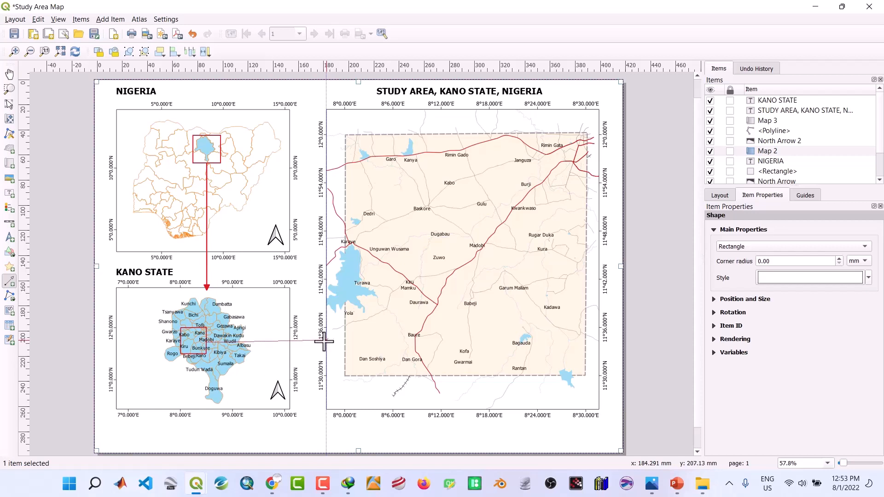
right_click(324, 341)
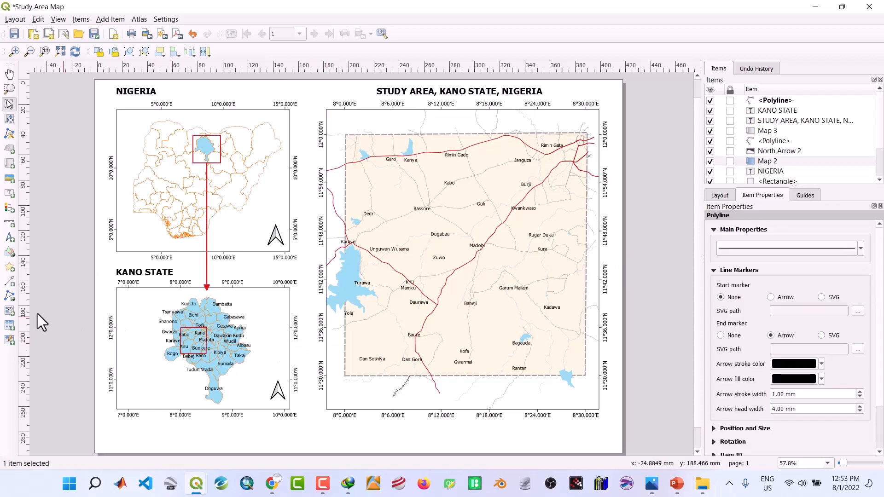
click(10, 282)
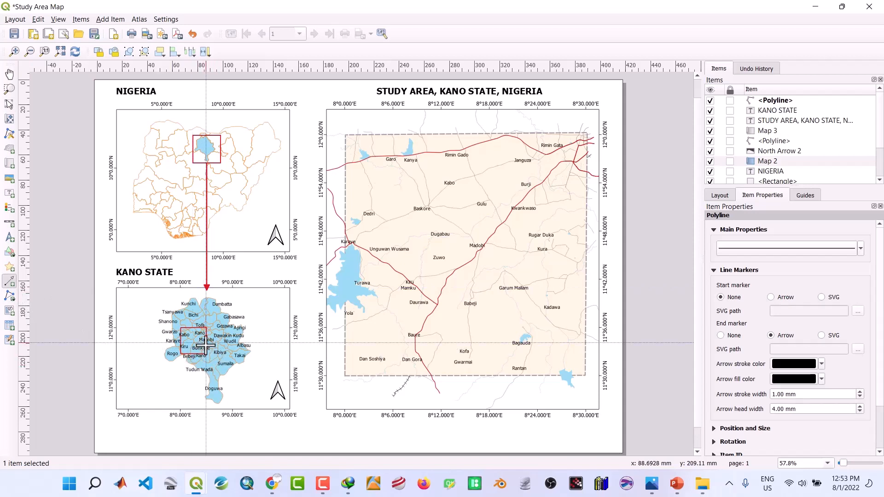
click(206, 345)
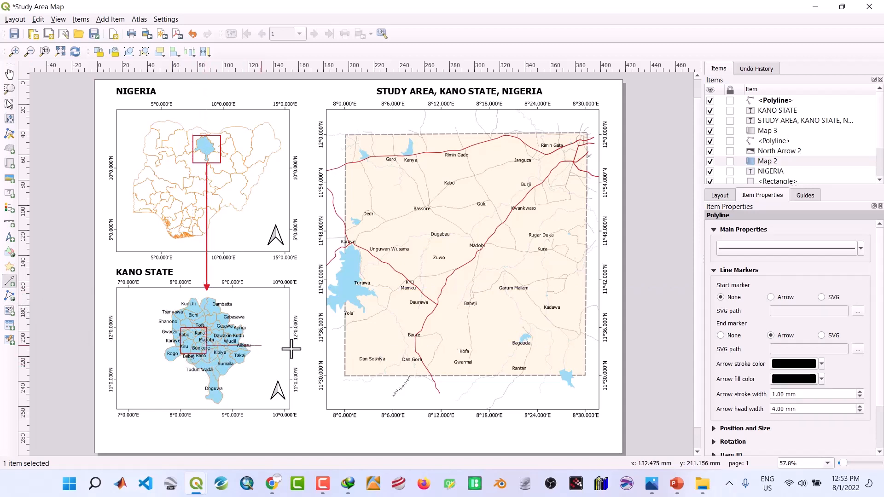
right_click(326, 347)
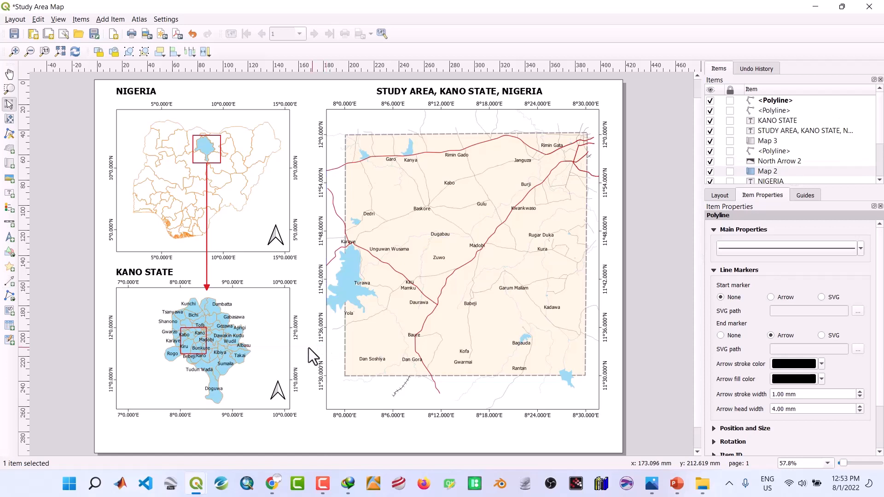
Step: Draw a horizontal arrow line from the right edge of the Kano State map's red extent box to the main map's left frame
click(9, 281)
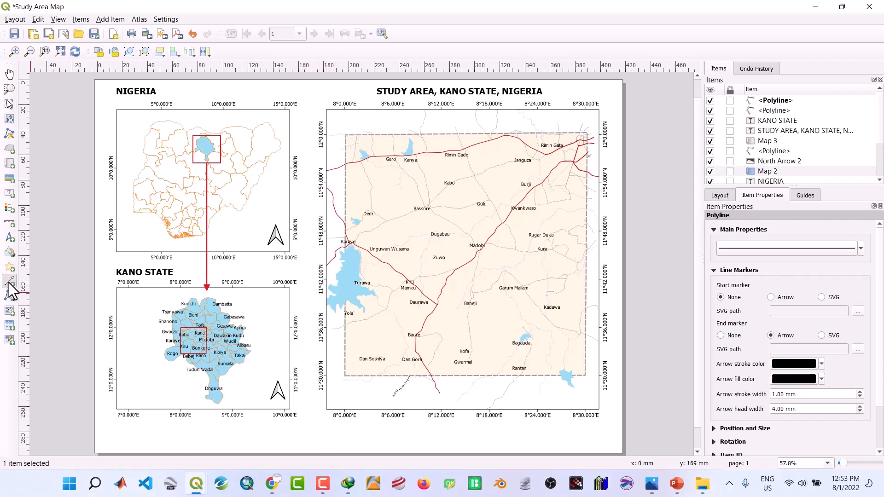
click(206, 346)
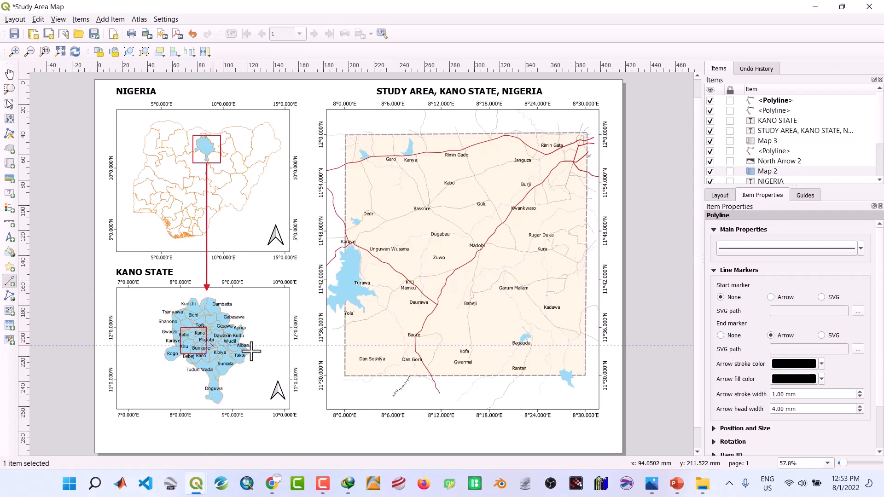
click(325, 346)
right_click(325, 347)
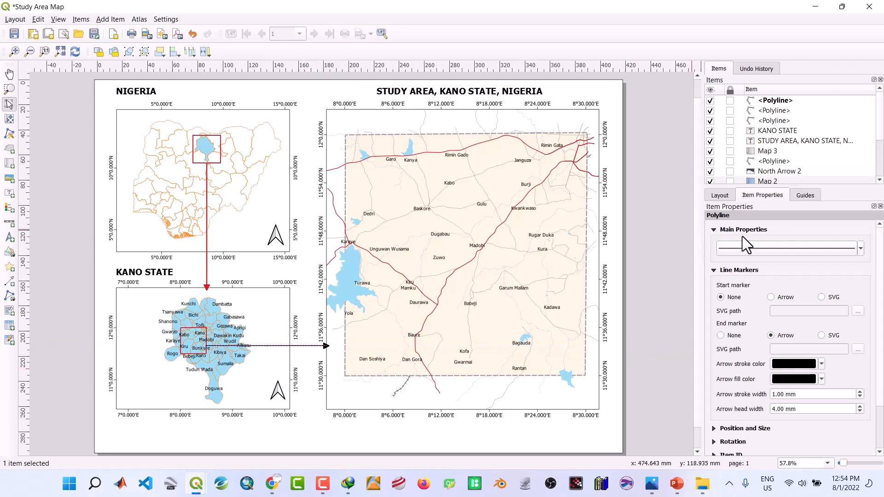
Step: Set the simple line symbol of the arrow from Kano State to the main map to red with a 0.9 mm stroke width
click(750, 249)
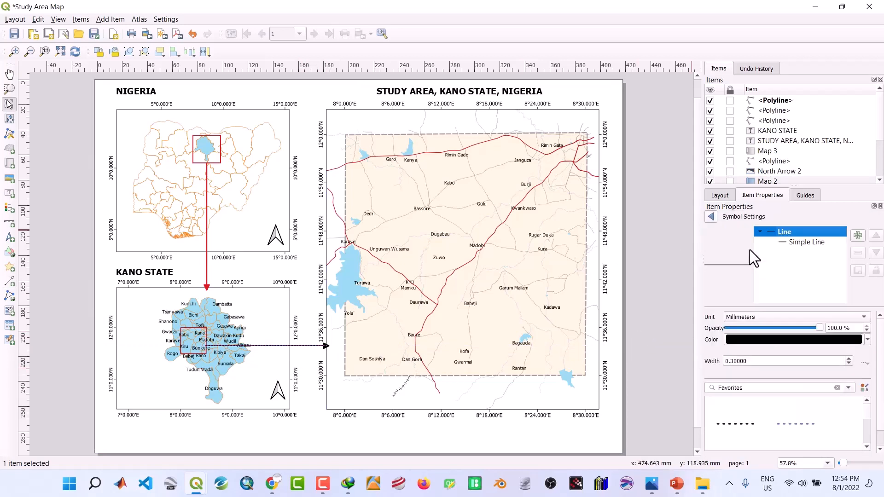
click(778, 241)
click(784, 340)
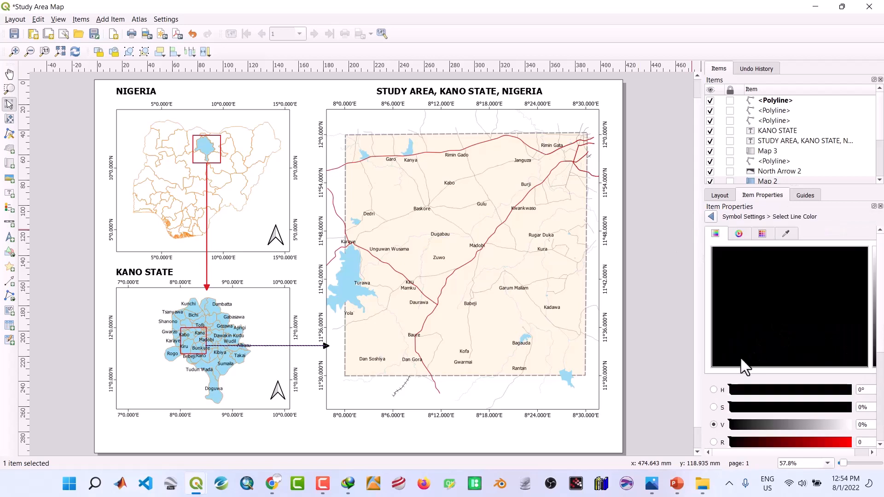
click(709, 215)
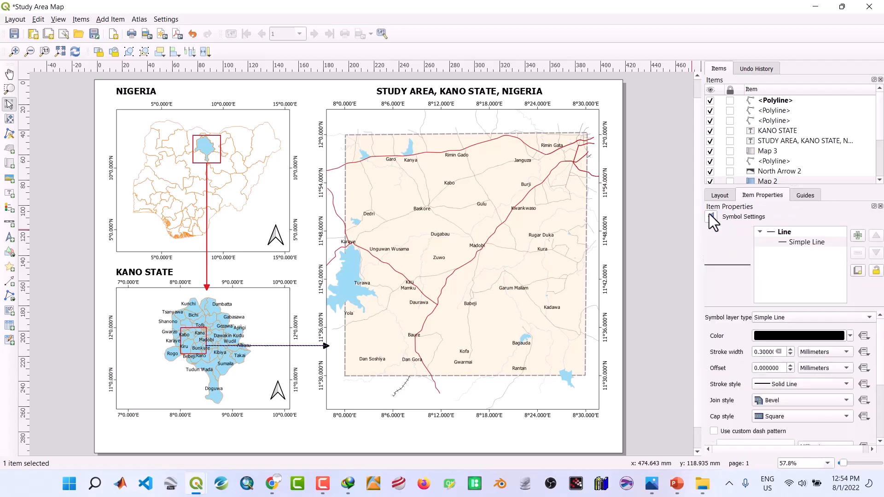
click(795, 241)
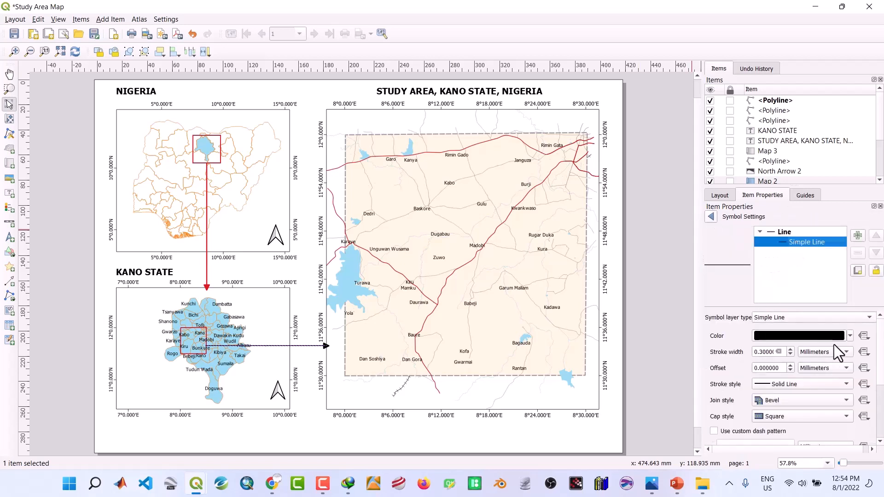
click(851, 336)
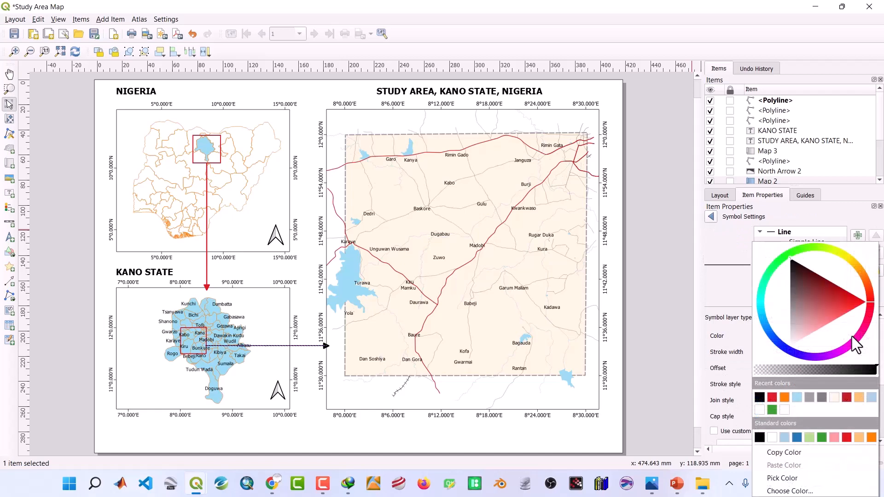
click(772, 397)
click(792, 348)
click(792, 348)
click(792, 348)
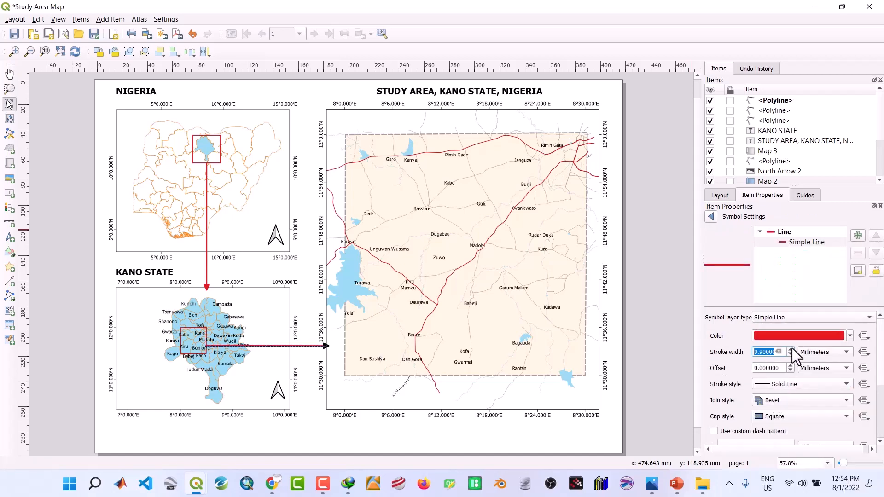
click(713, 217)
Step: Set the arrowhead's stroke colour and fill colour to the same red on the horizontal arrow line
click(821, 364)
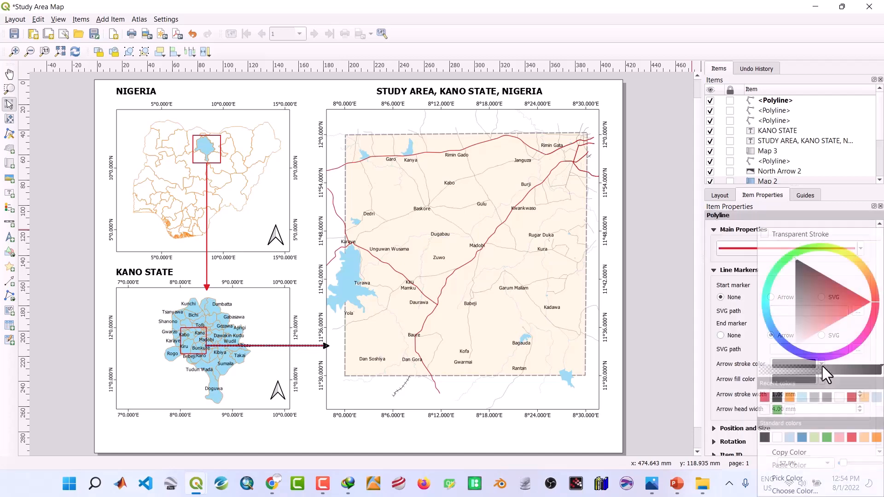
click(764, 396)
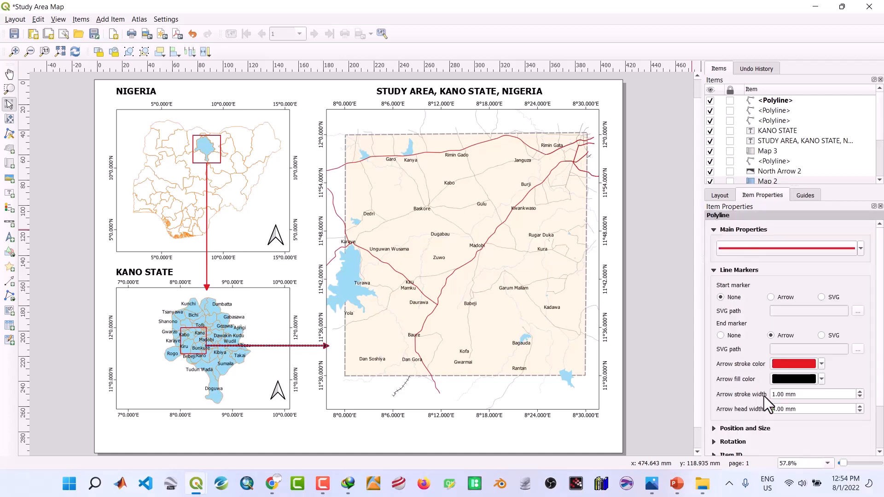
click(821, 378)
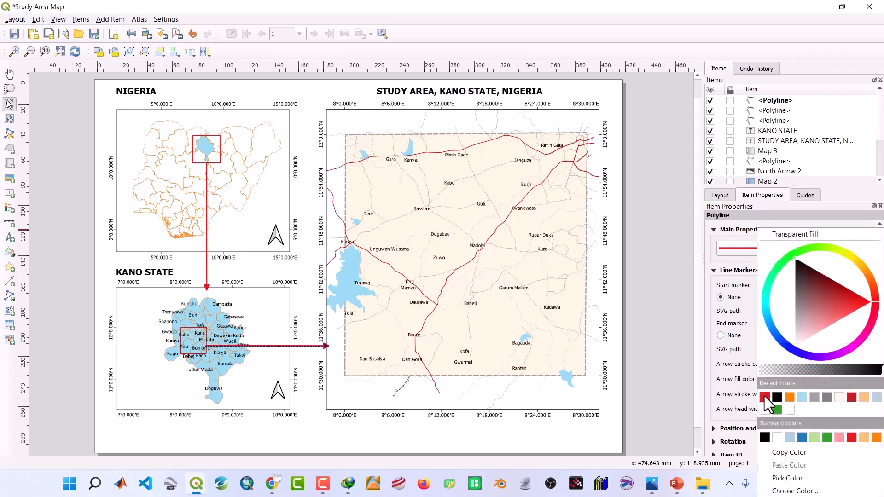
click(764, 397)
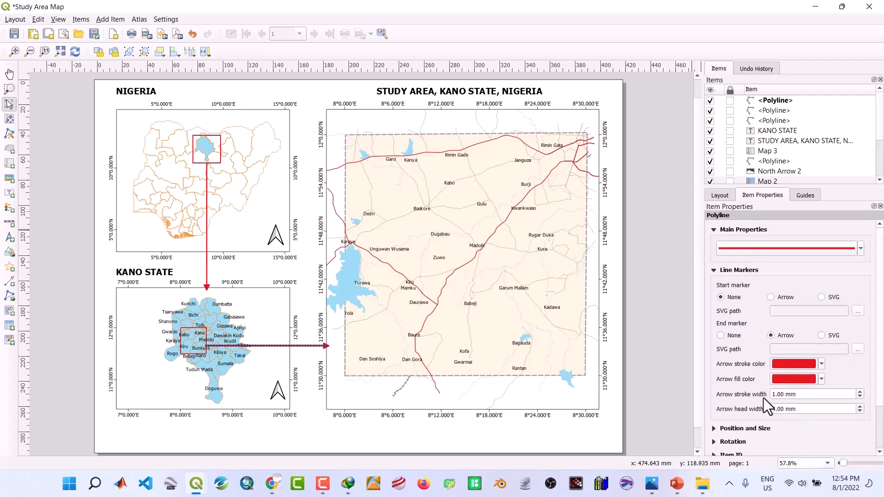
click(302, 422)
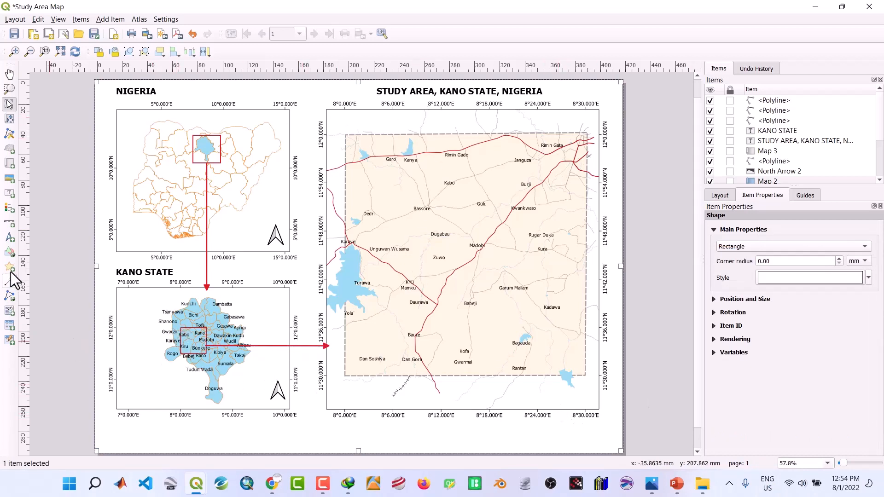
Step: Add a small north arrow below the lower-right corner of the main study area map
click(9, 238)
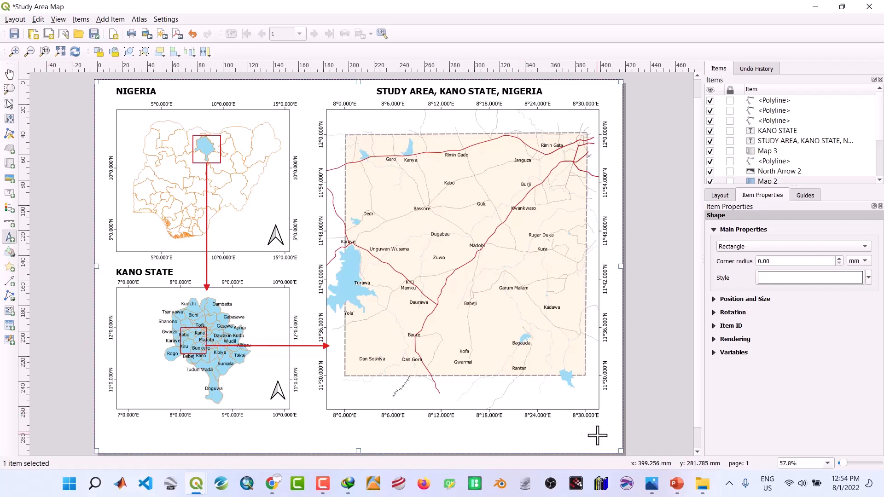
mouse_move(595, 429)
mouse_down()
mouse_move(616, 458)
mouse_move(598, 437)
mouse_up()
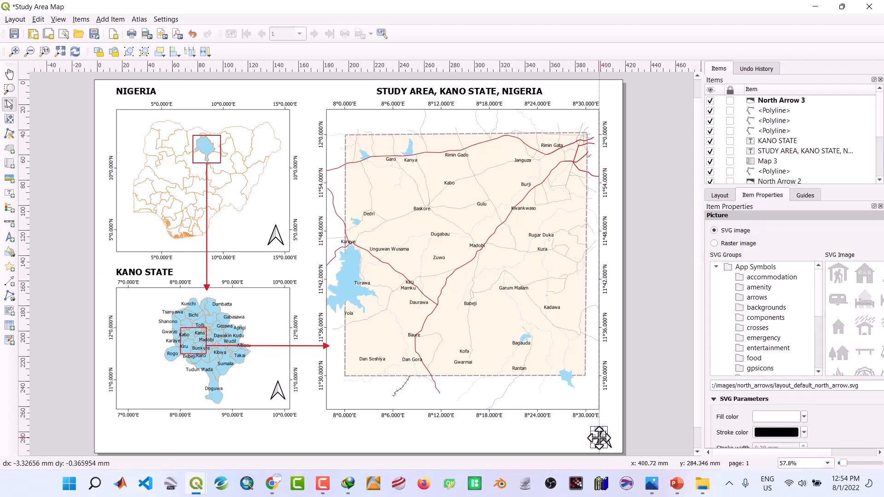
click(545, 440)
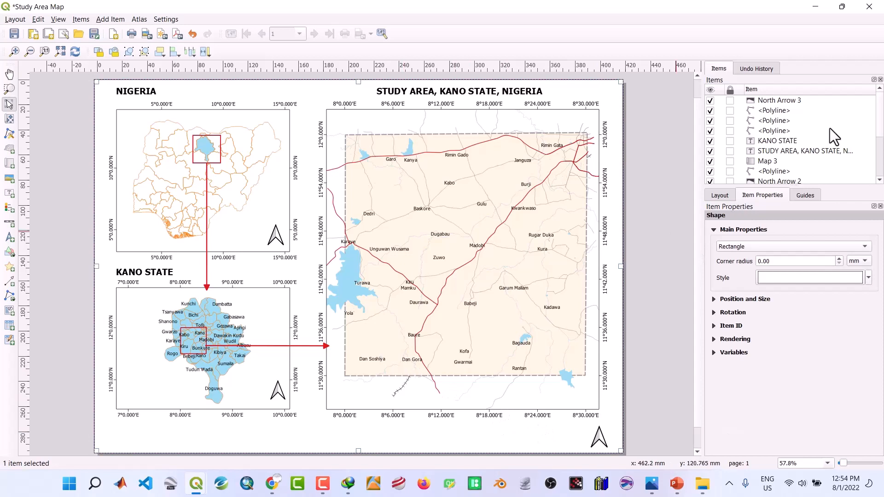
Step: Add a scale bar linked to Map 3 below the lower-left part of the main study area map
scroll(825, 150, down, 2)
scroll(825, 151, up, 1)
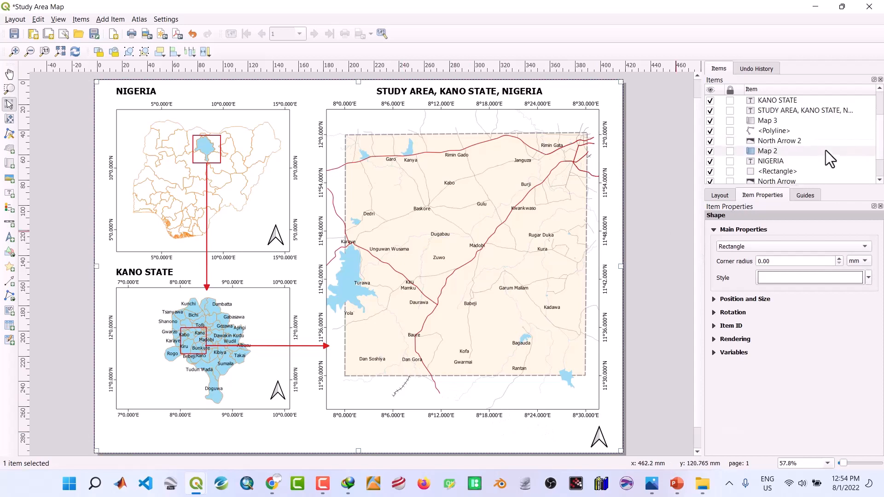
click(769, 123)
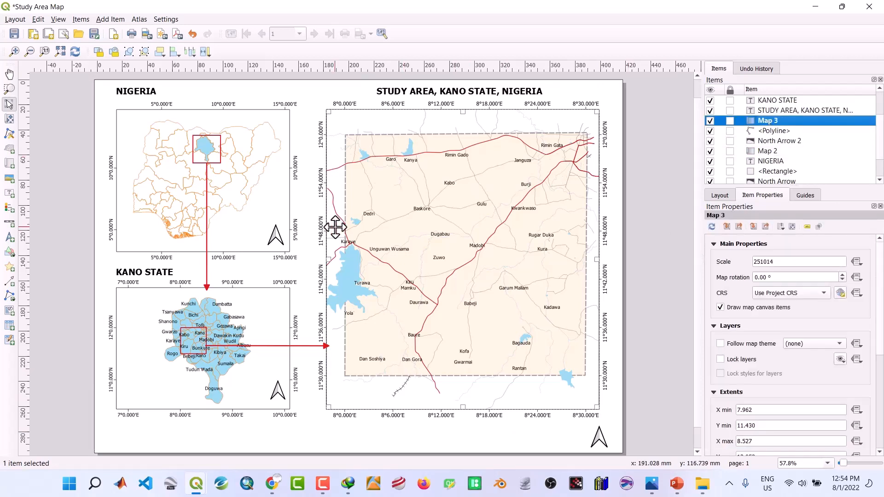
click(9, 223)
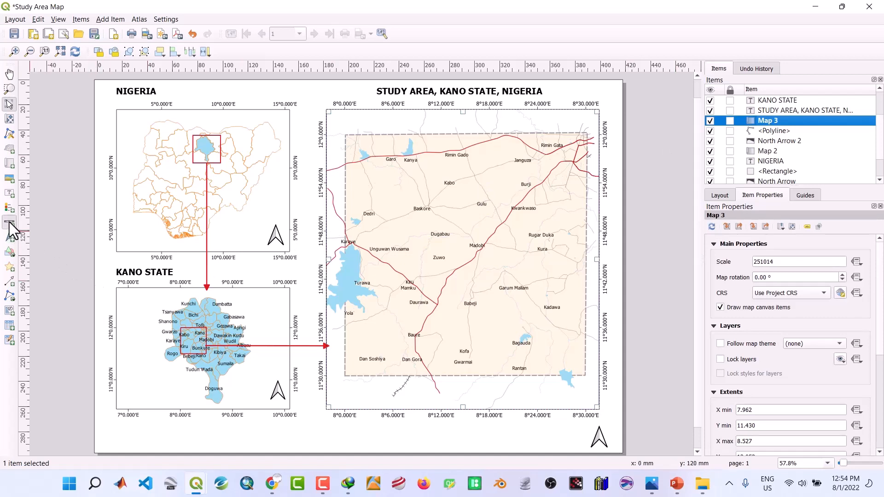
drag(331, 424, 443, 441)
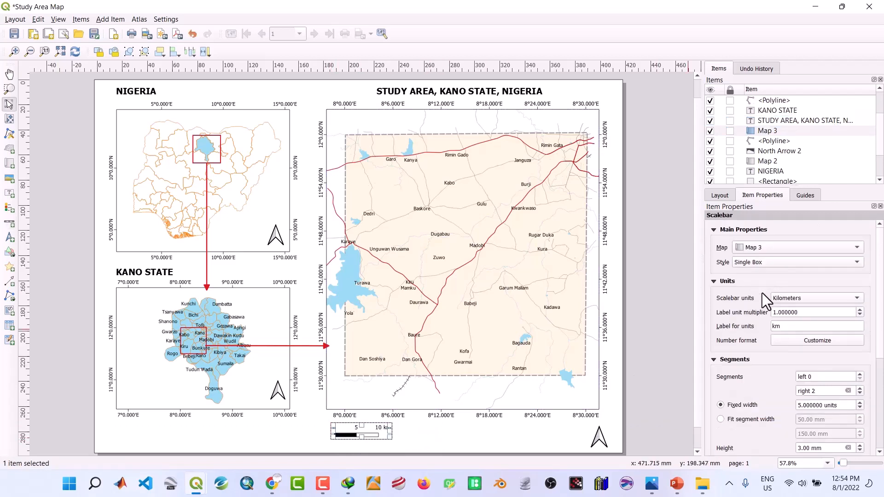
Step: Switch the scale bar to fit segment width and move it right to sit beneath the middle of the main map
scroll(761, 293, down, 1)
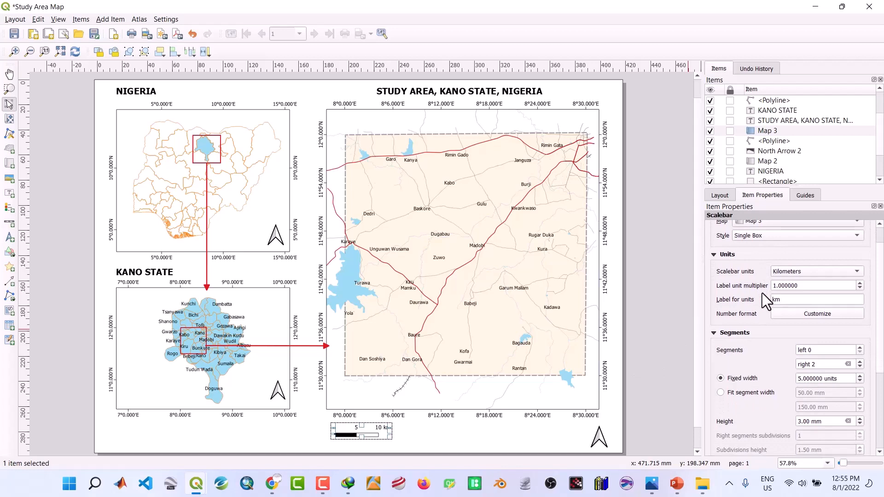
click(720, 393)
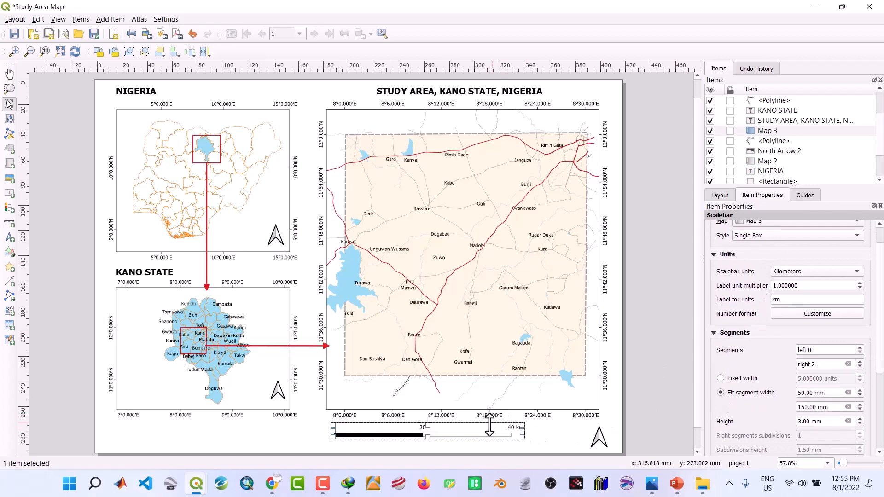
drag(482, 430, 517, 432)
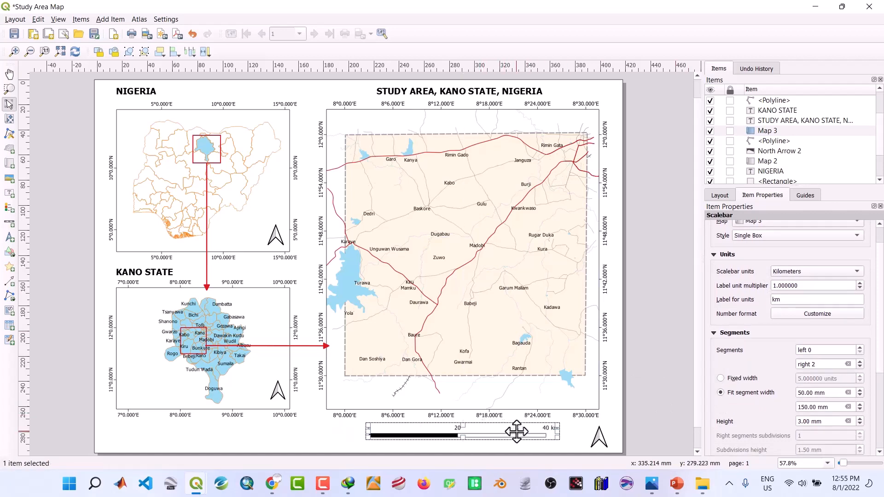
click(328, 441)
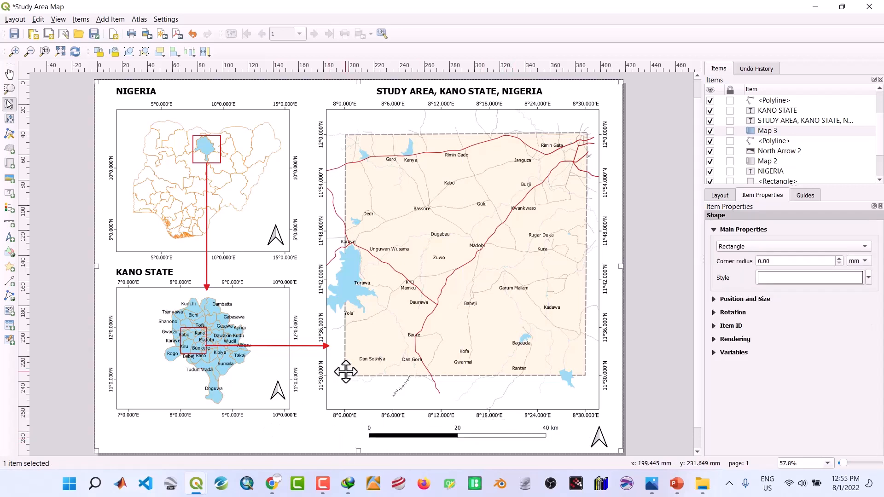
Step: Add a legend in the space below the Kano State map and turn off its automatic updating
click(9, 208)
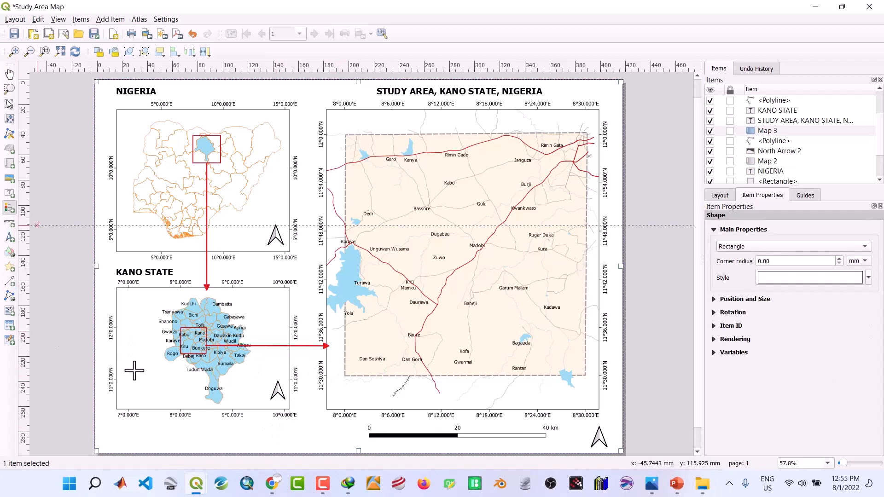
drag(113, 422, 335, 452)
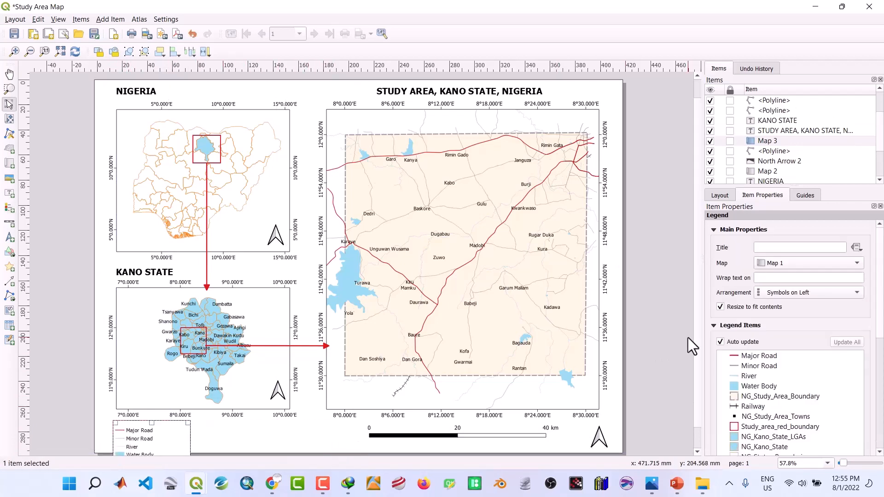
scroll(792, 369, down, 2)
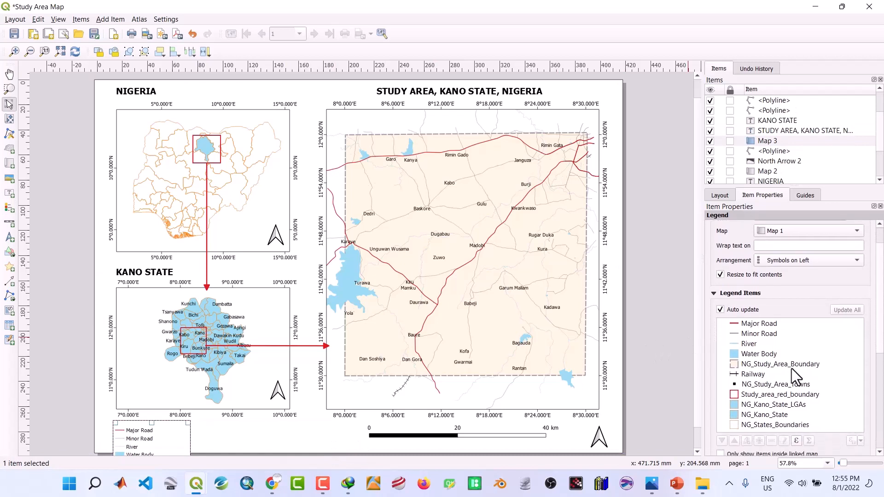
click(758, 364)
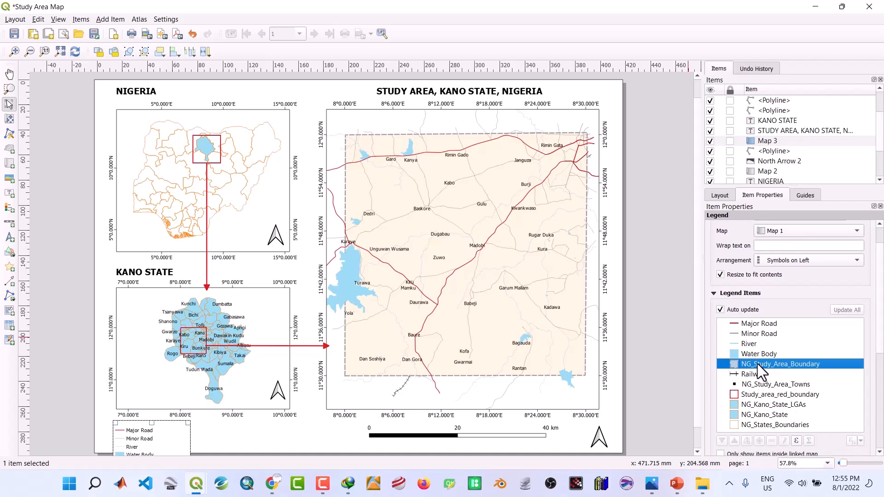
click(720, 309)
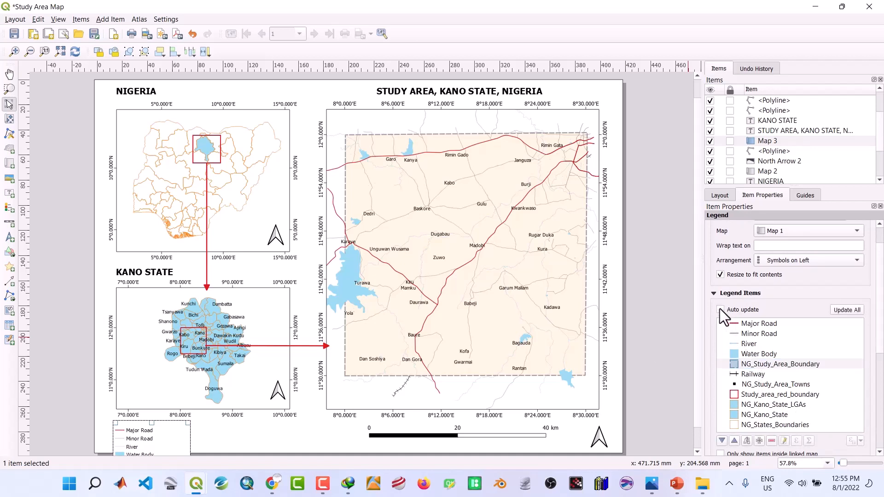
Step: Rename the legend entry NG_Study_Area_Boundary as "Study Area Boundary"
double_click(756, 366)
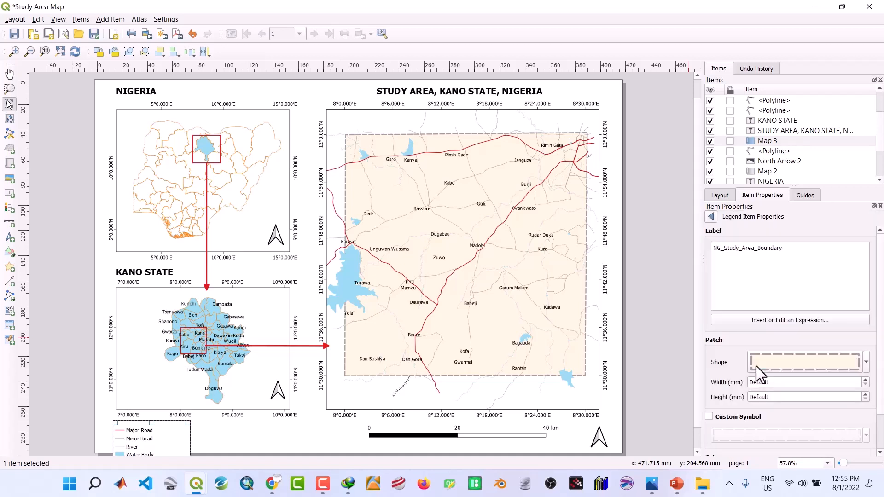
click(742, 249)
key(BackSpace)
key(BackSpace)
key(BackSpace)
key(BackSpace)
key(BackSpace)
click(712, 217)
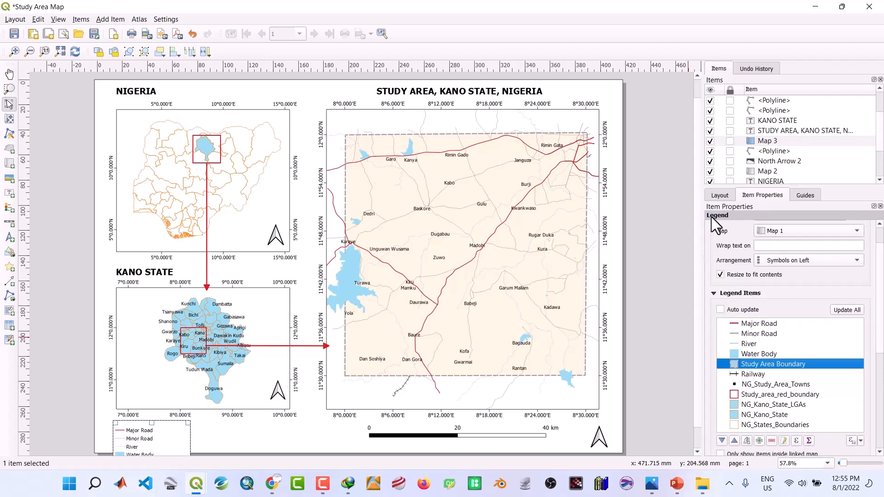
Step: Rename the legend entry NG_Study_Area_Towns as "Town"
click(752, 385)
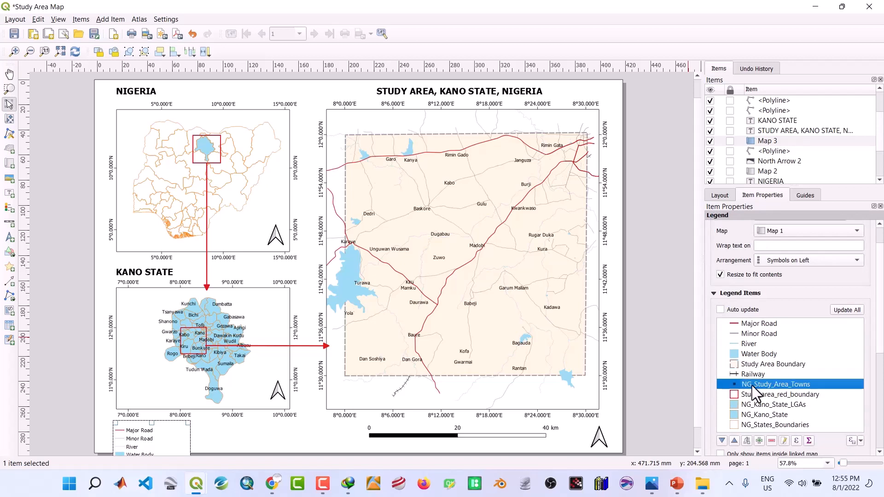
double_click(753, 386)
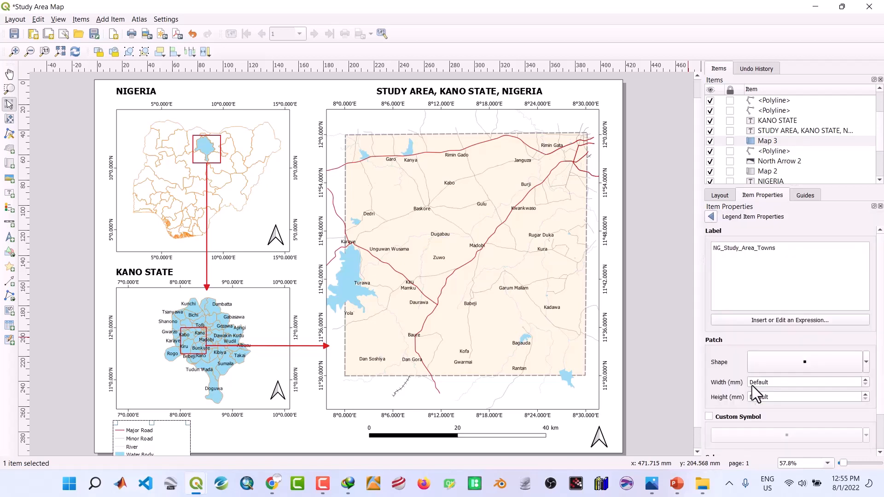
click(762, 251)
key(BackSpace)
key(BackSpace)
key(BackSpace)
key(BackSpace)
key(BackSpace)
key(BackSpace)
key(BackSpace)
key(BackSpace)
key(BackSpace)
key(BackSpace)
key(BackSpace)
key(BackSpace)
key(BackSpace)
key(BackSpace)
key(BackSpace)
text(T)
click(744, 247)
click(712, 217)
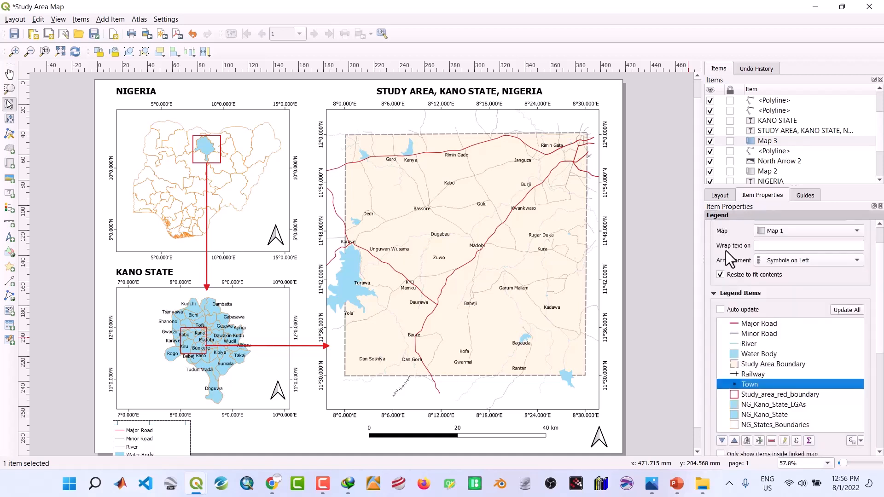
Step: Remove Study_area_red_boundary, NG_Kano_State_LGAs, NG_Kano_State and NG_States_Boundaries from the legend items
scroll(756, 342, down, 2)
click(754, 352)
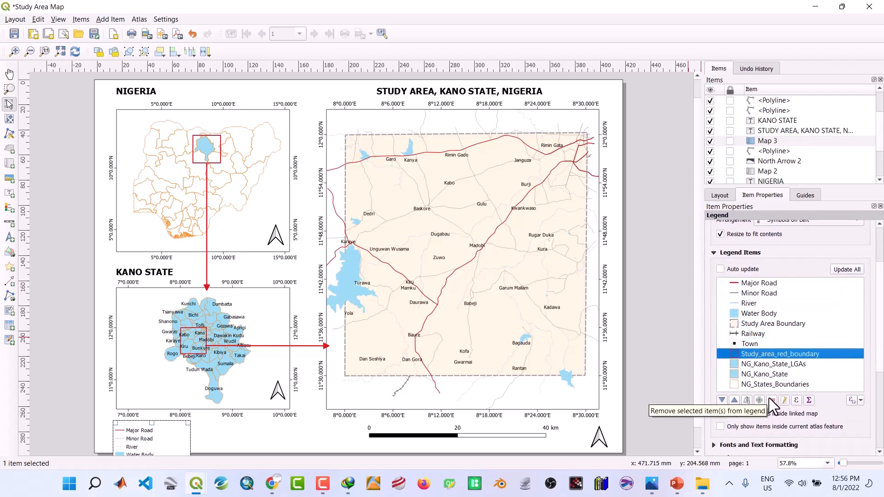
click(770, 399)
click(761, 355)
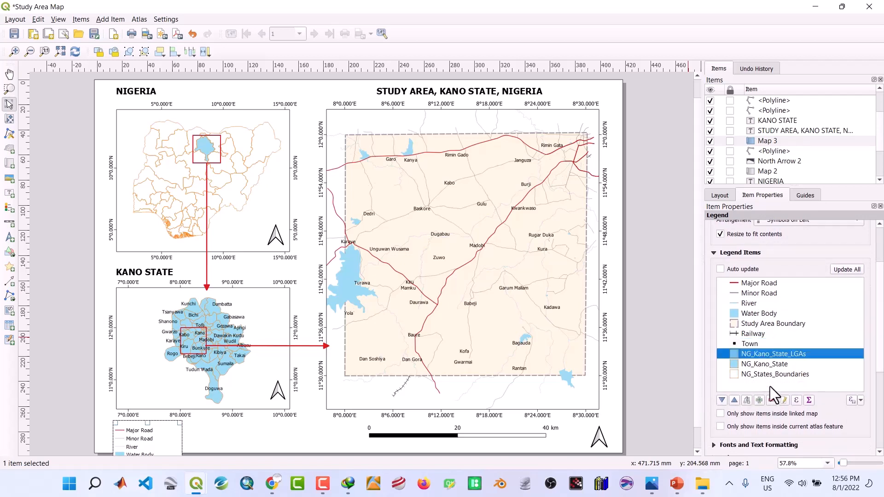
click(771, 400)
click(764, 355)
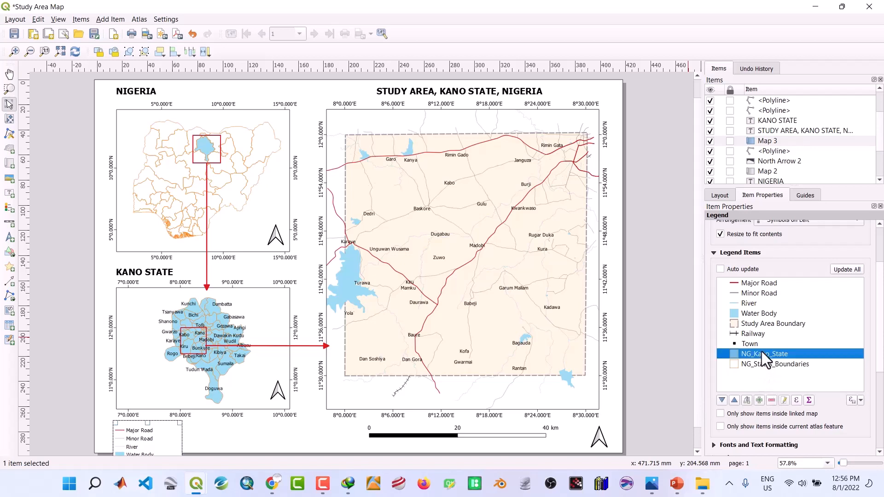
click(768, 401)
click(758, 352)
click(770, 399)
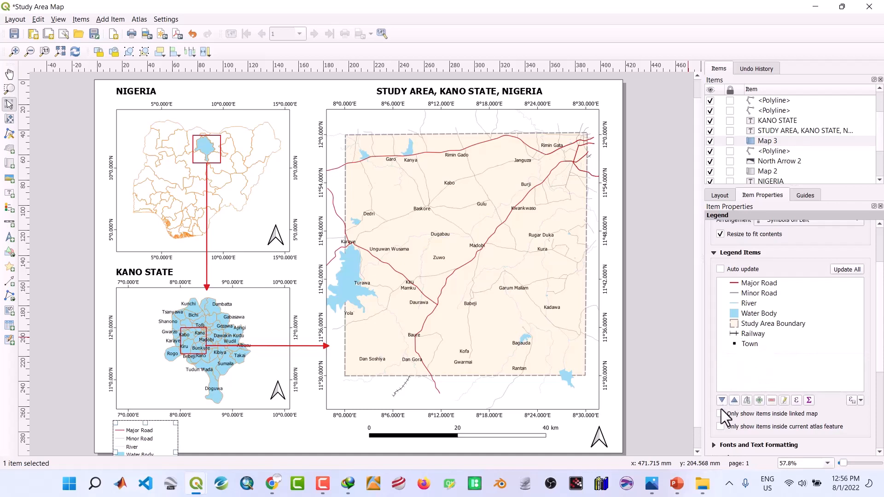
Step: Set the legend's title to "LEGEND"
scroll(722, 408, down, 5)
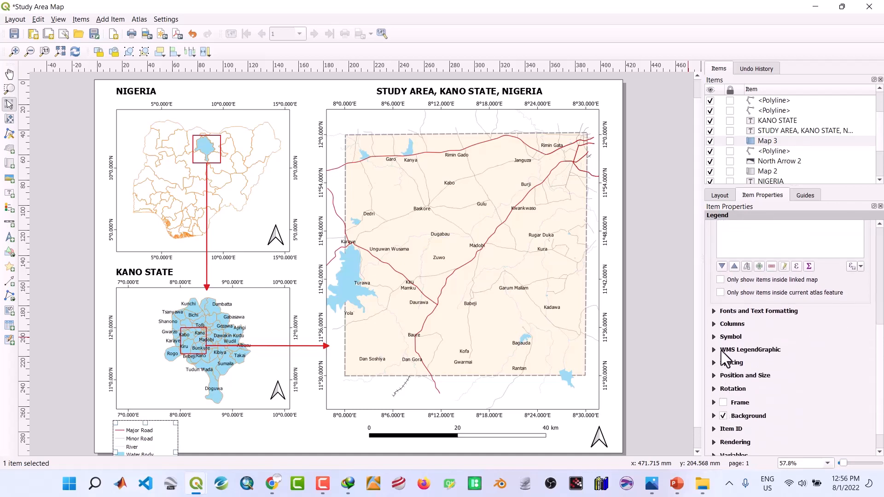
scroll(724, 308, up, 5)
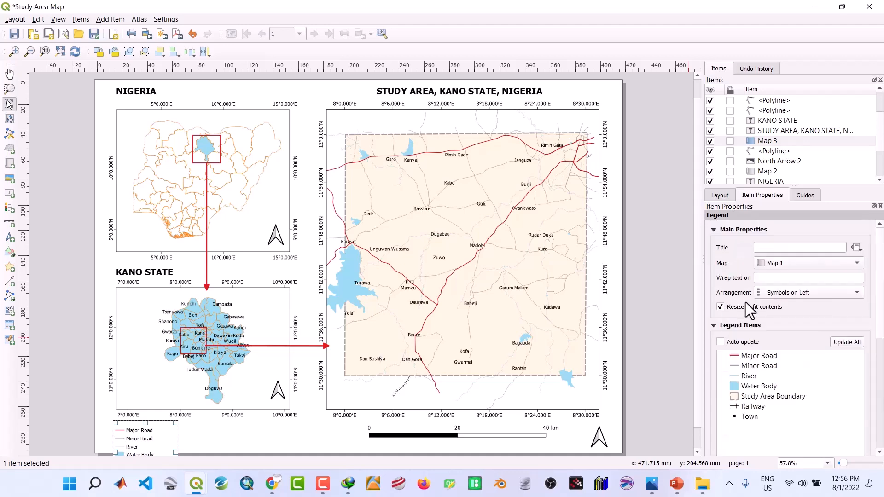
click(784, 247)
text(L)
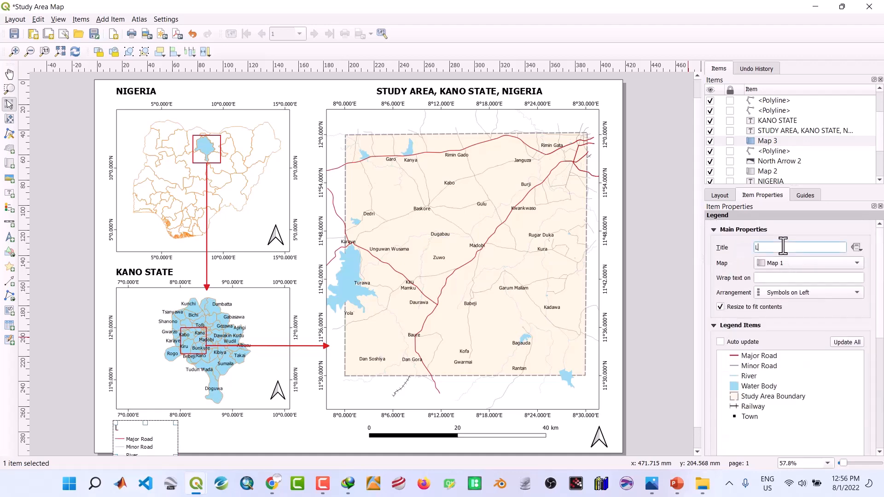
text(EGEND)
Step: Set the legend's column count to 3
scroll(716, 405, down, 10)
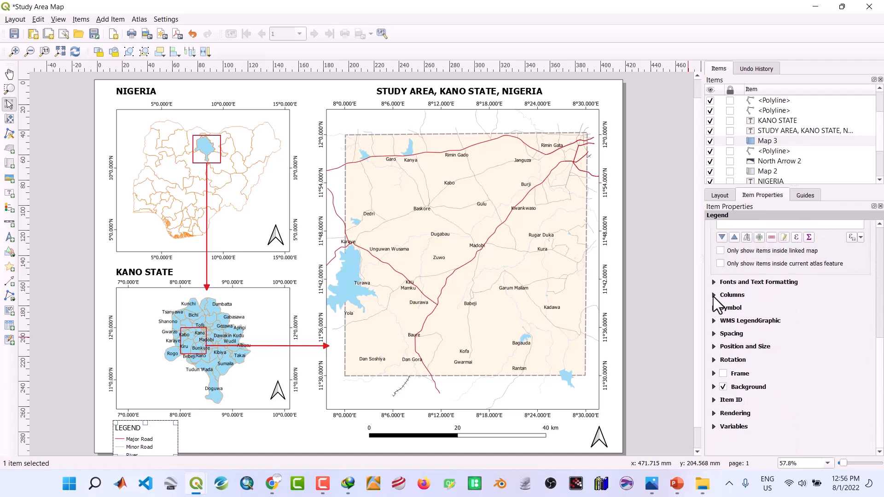
click(713, 295)
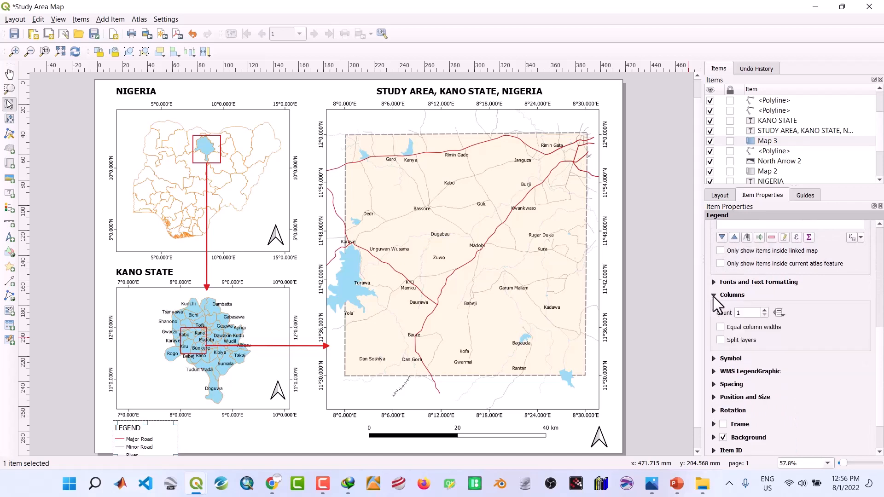
click(765, 310)
click(765, 310)
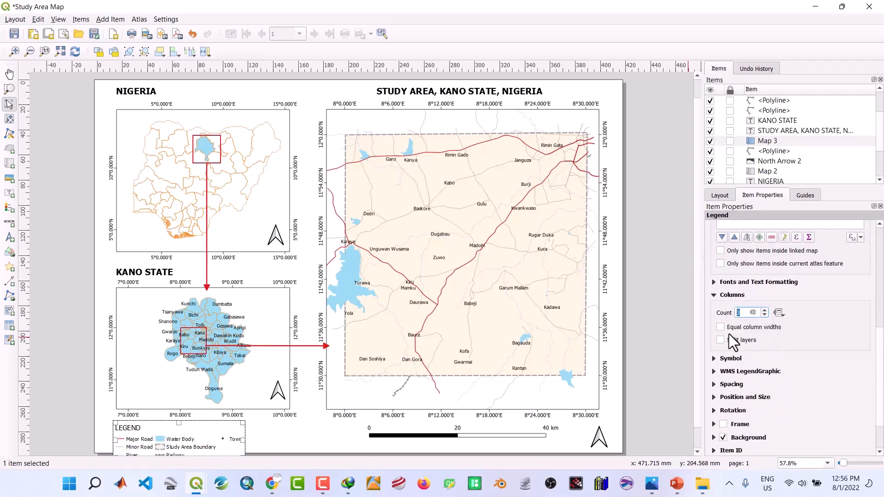
Step: Try splitting layers across the legend columns with a widened legend frame moved up, and turn the splitting off again
click(721, 340)
drag(242, 441, 328, 432)
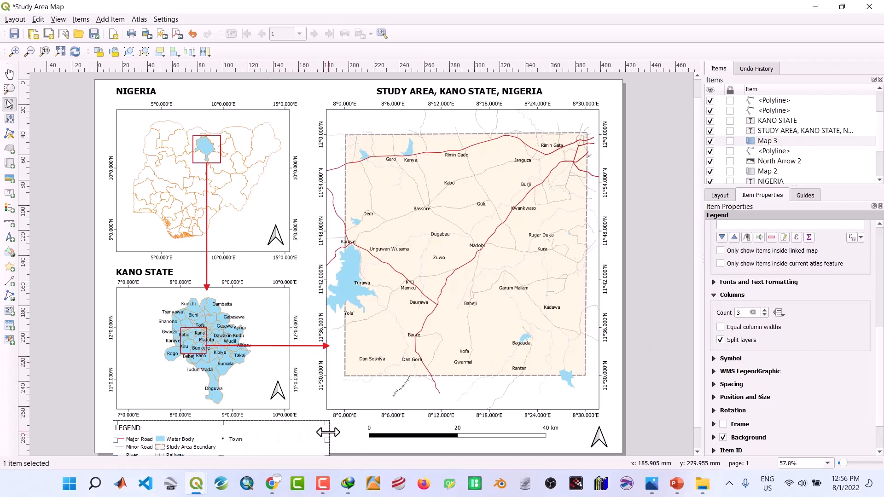
drag(211, 439, 209, 432)
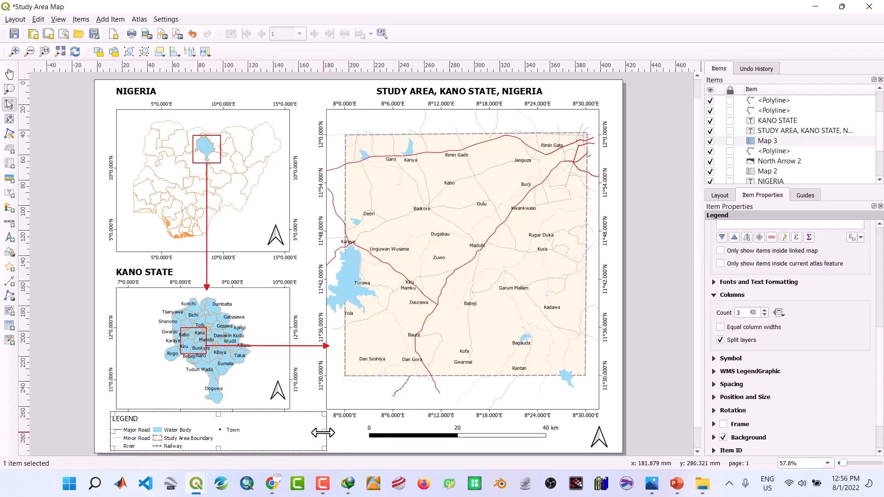
drag(323, 433, 349, 432)
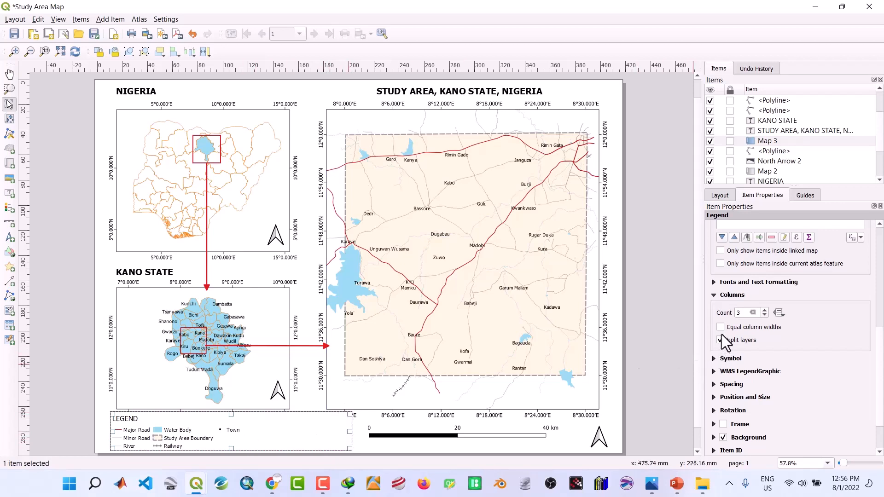
click(721, 340)
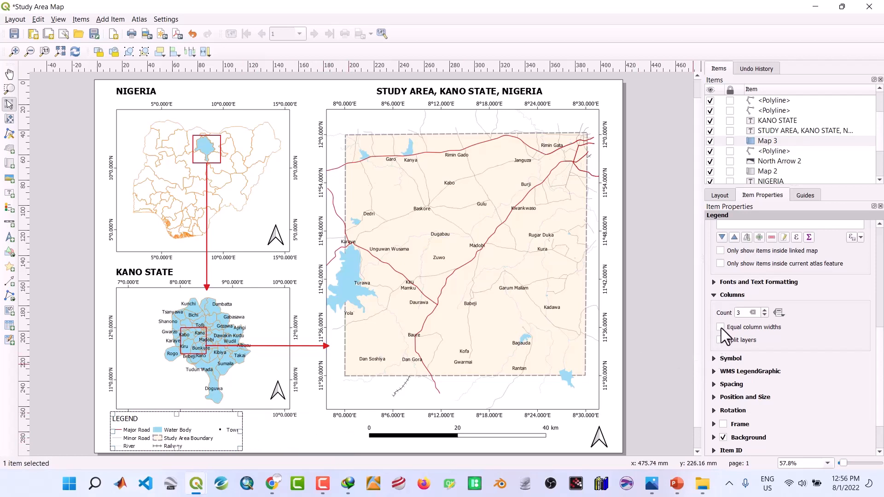
Step: Give the legend equal column widths and move it down, clear of the Kano State map's coordinate labels
click(721, 328)
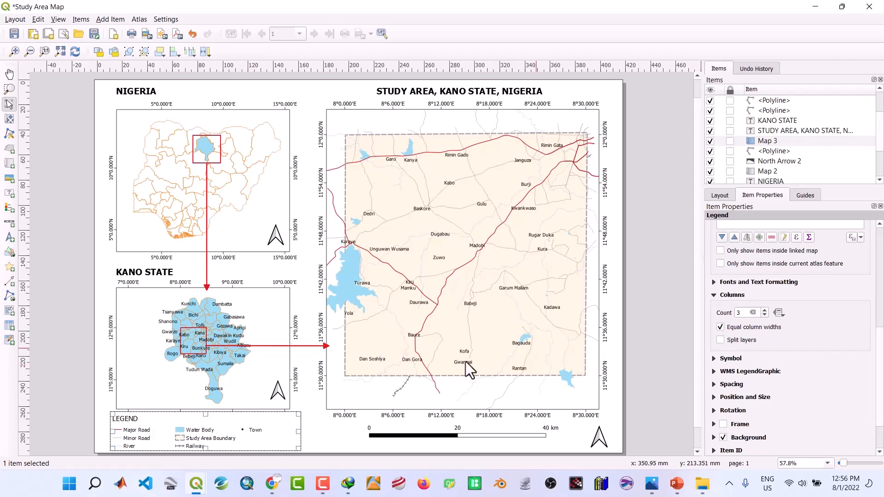
drag(206, 414, 205, 424)
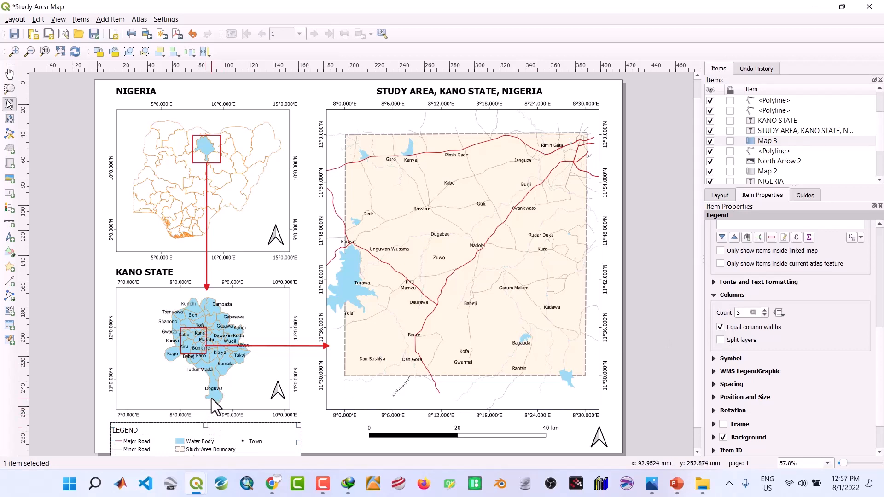
Step: Move the scale bar right to free space beside the legend, and switch it to a fixed width of 20 units
drag(300, 444, 427, 433)
click(392, 441)
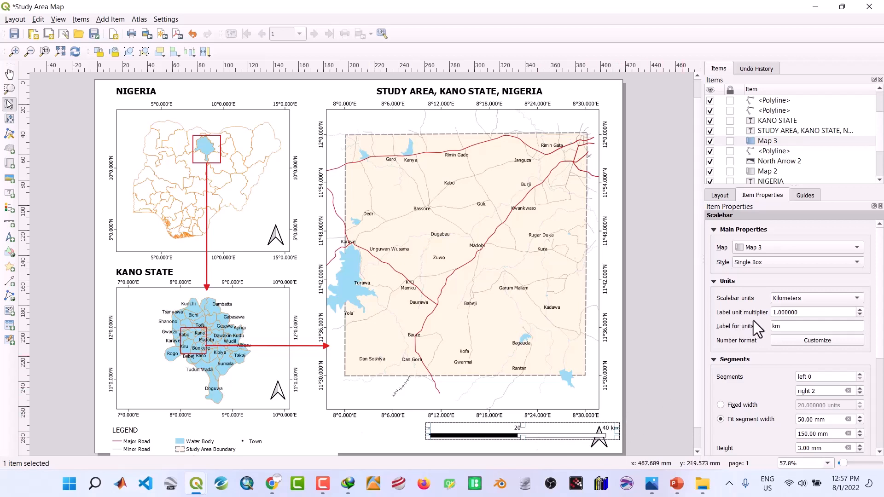
click(720, 405)
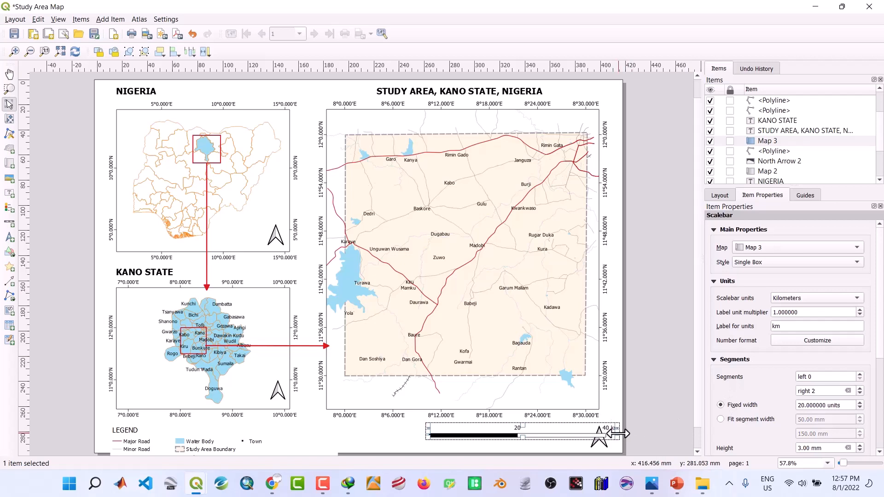
drag(615, 434, 565, 434)
Step: Shift the legend slightly to the left below the Kano State map
click(209, 444)
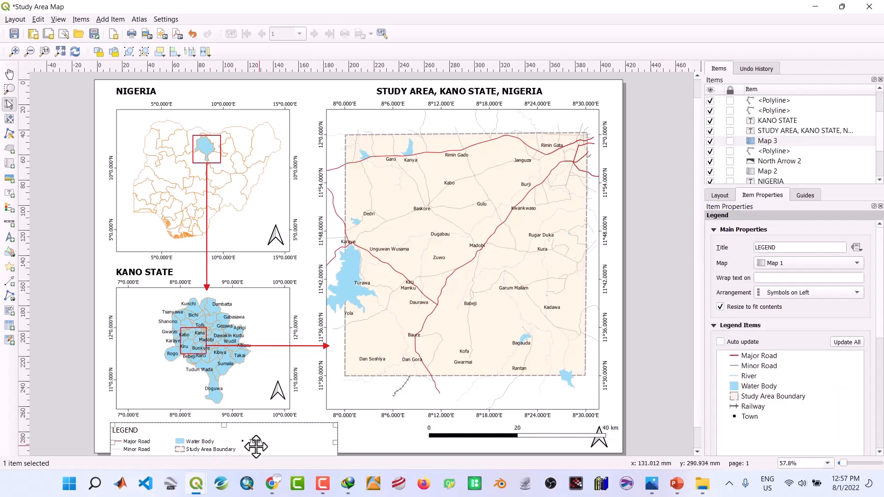
drag(252, 445, 224, 423)
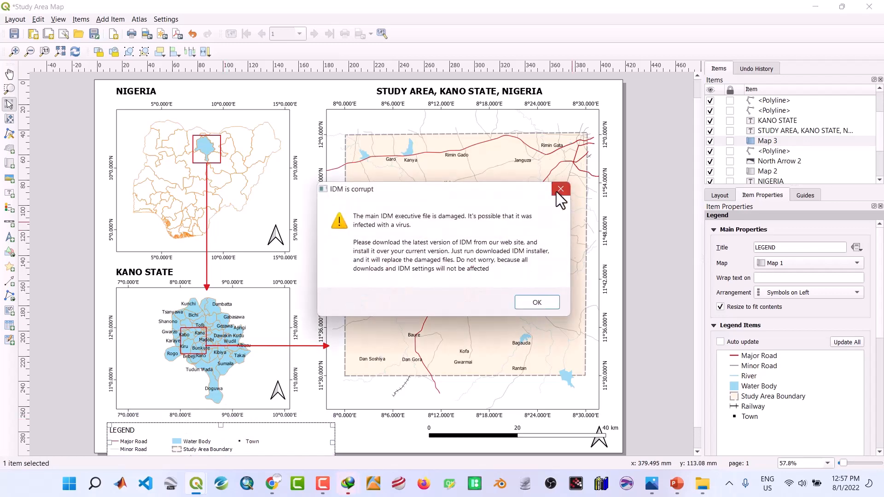
Step: Dismiss the IDM warning and close the browser page it opens
click(558, 190)
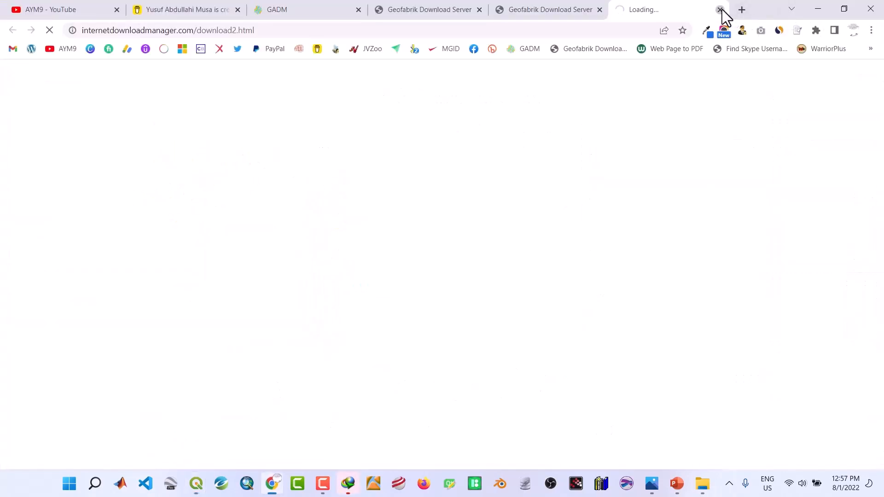
click(721, 9)
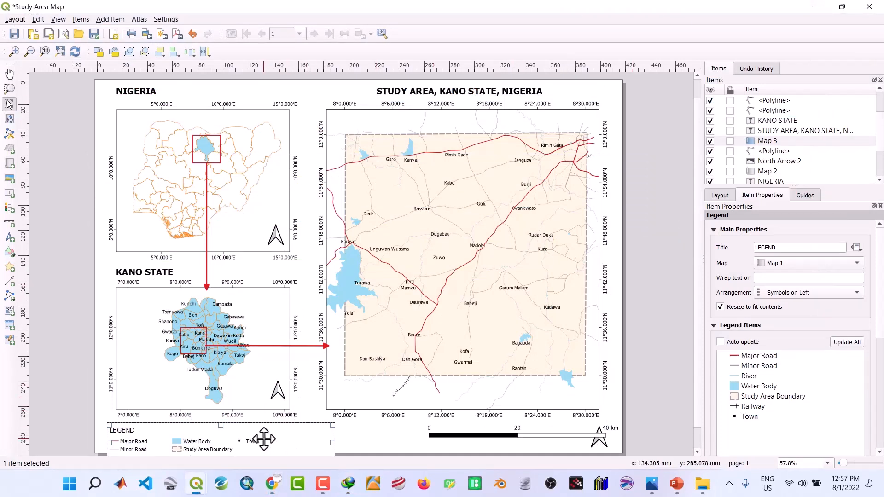
Step: Increase the legend's column count to 4
scroll(734, 344, down, 6)
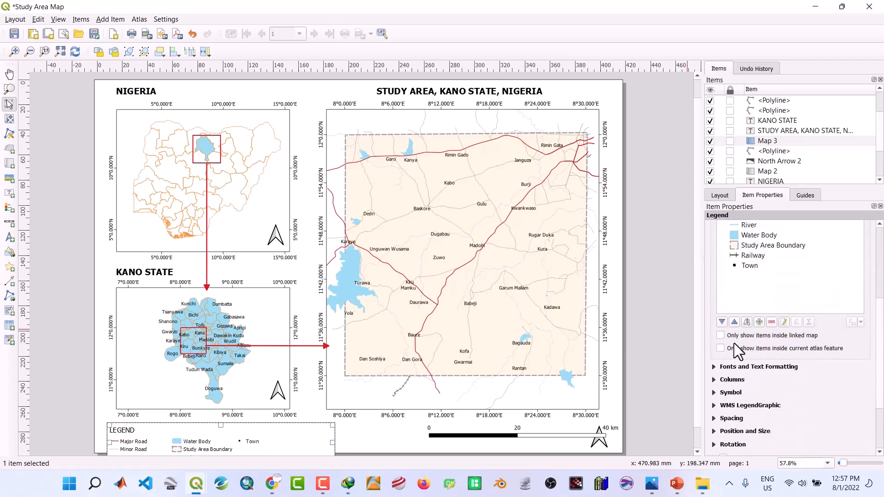
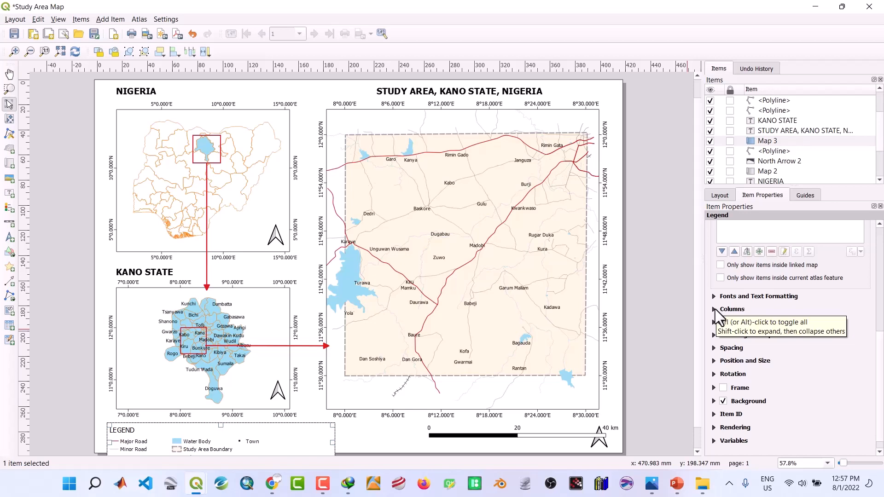
click(715, 309)
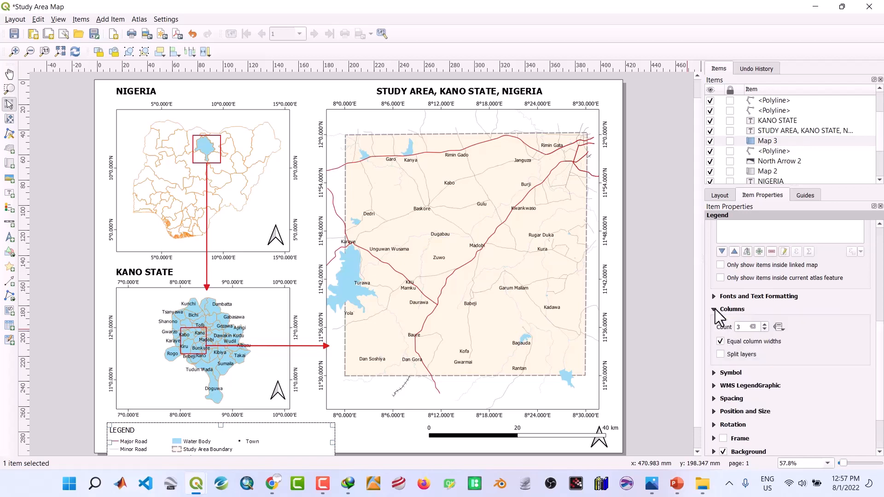
click(764, 325)
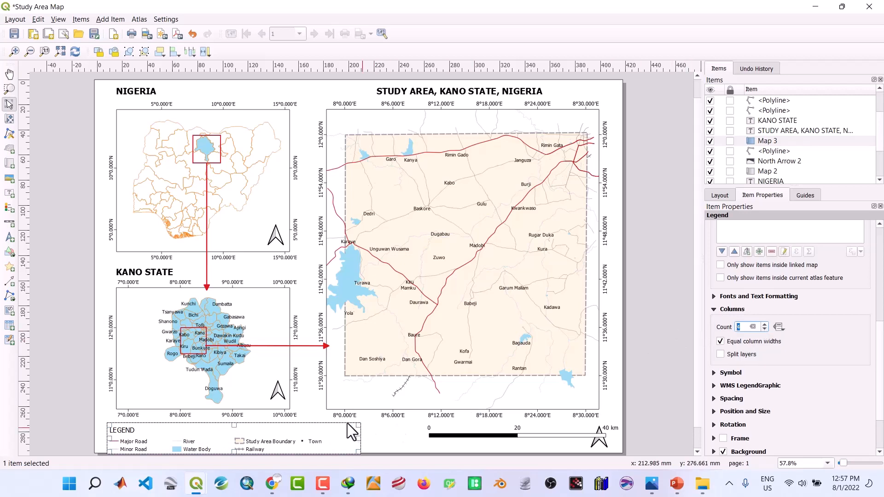
Step: Reposition the legend so it fits on the page below the Kano State map, roughly aligned with that map's left edge
drag(329, 429, 330, 423)
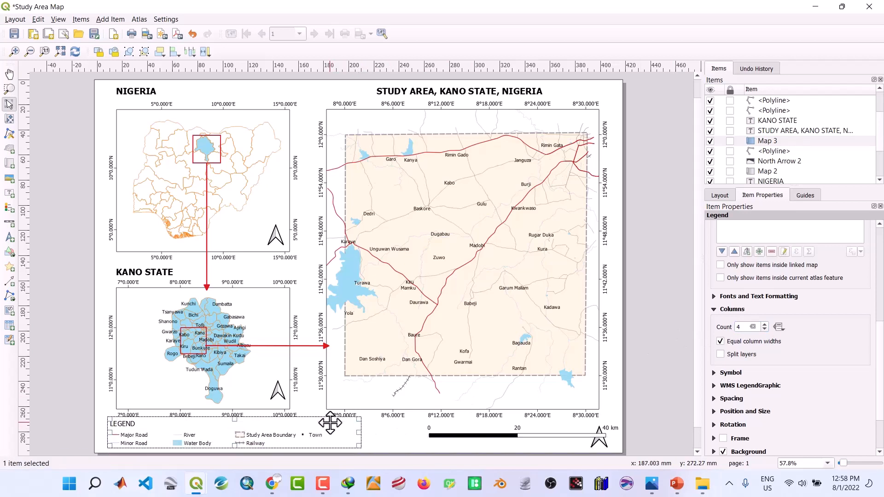
drag(330, 422, 332, 424)
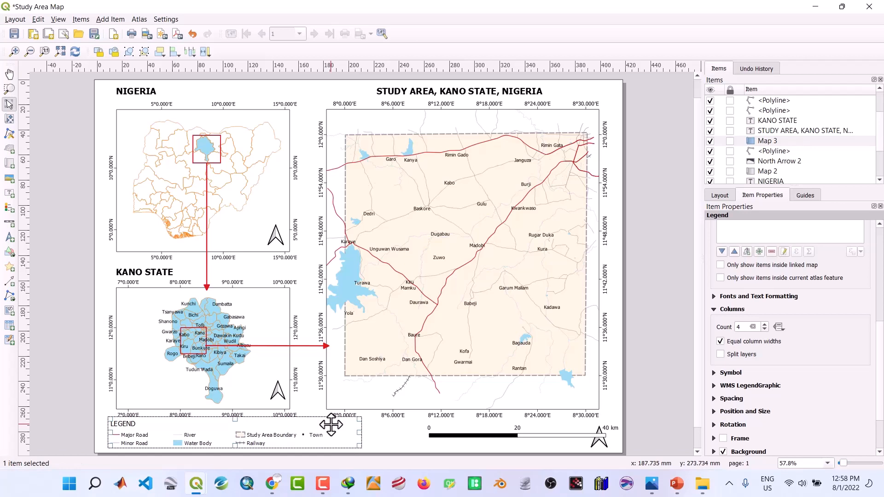
key(Down)
key(Down)
key(Down)
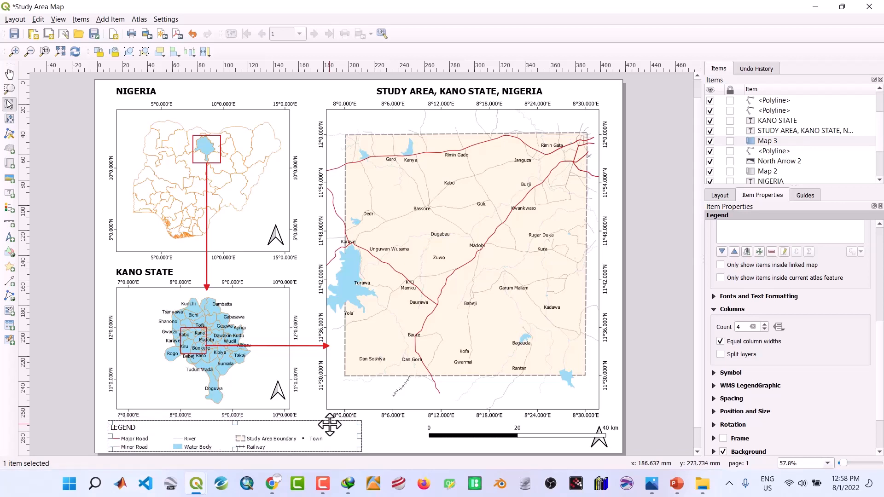
key(Right)
key(Right)
key(Right)
key(Right)
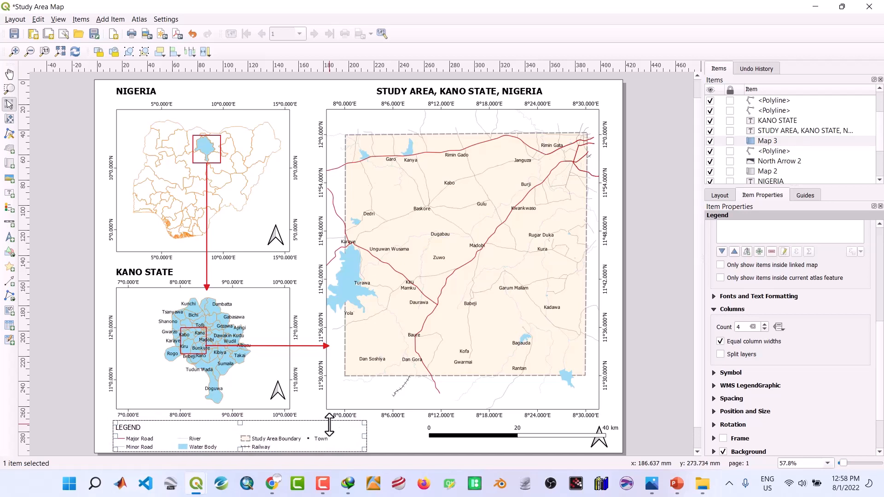
Step: Format the legend title font as bold at size 20
click(714, 296)
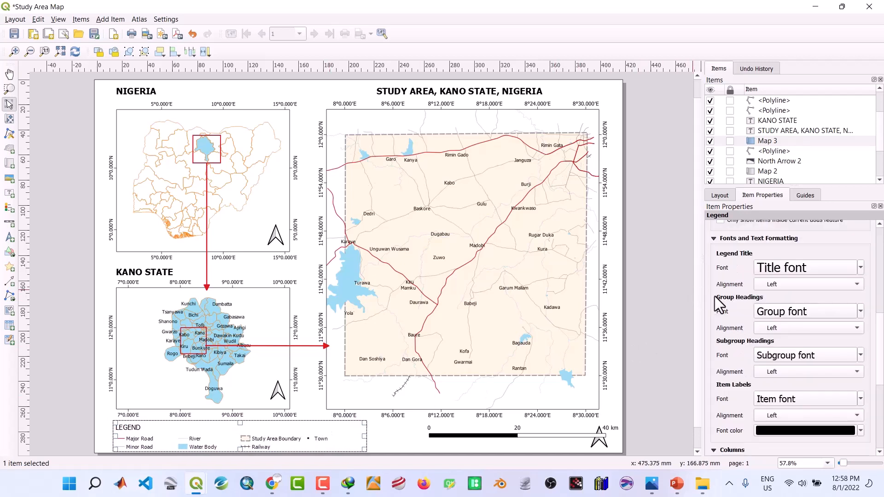
click(774, 266)
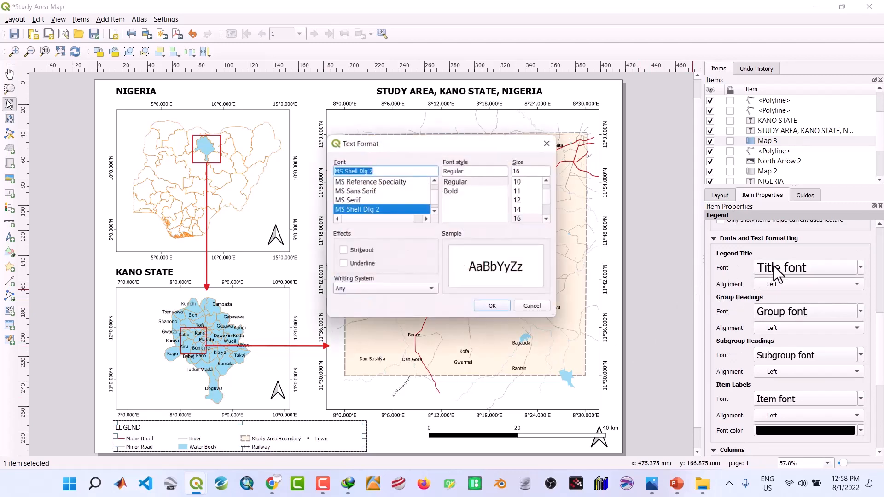
click(548, 219)
scroll(548, 219, down, 1)
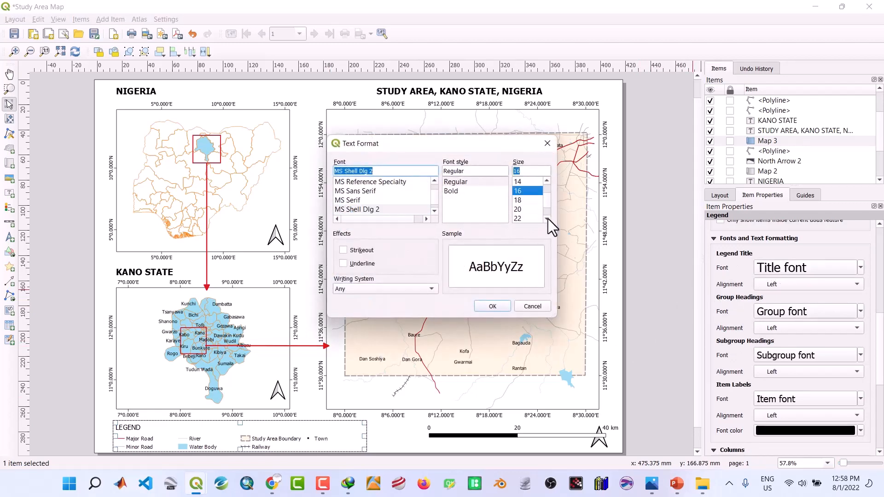
click(517, 209)
click(452, 191)
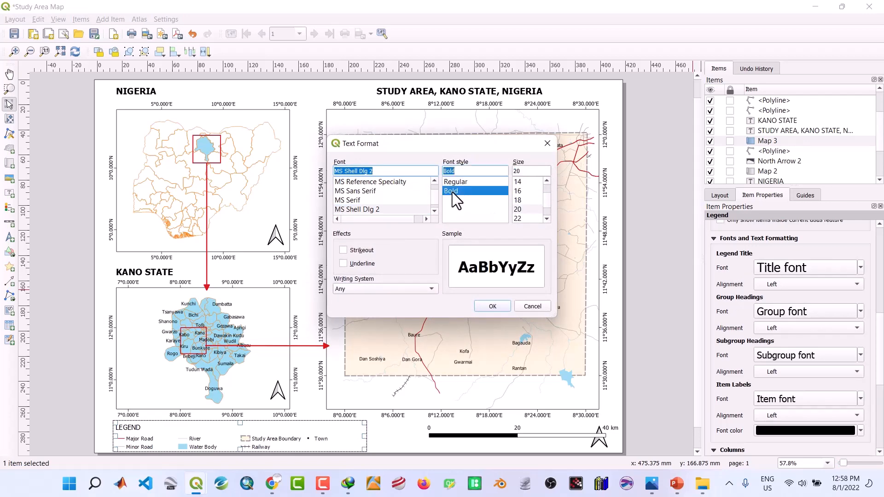
click(491, 305)
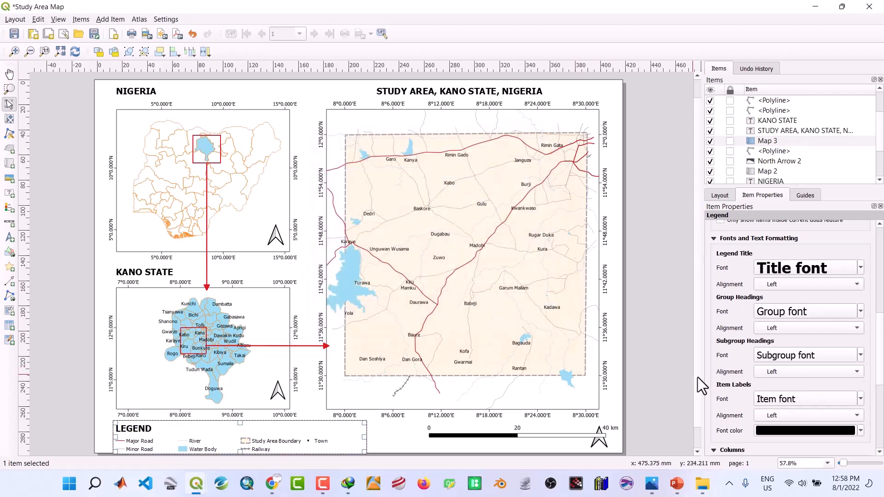
Step: Increase the font size of the legend's item labels
scroll(726, 401, down, 1)
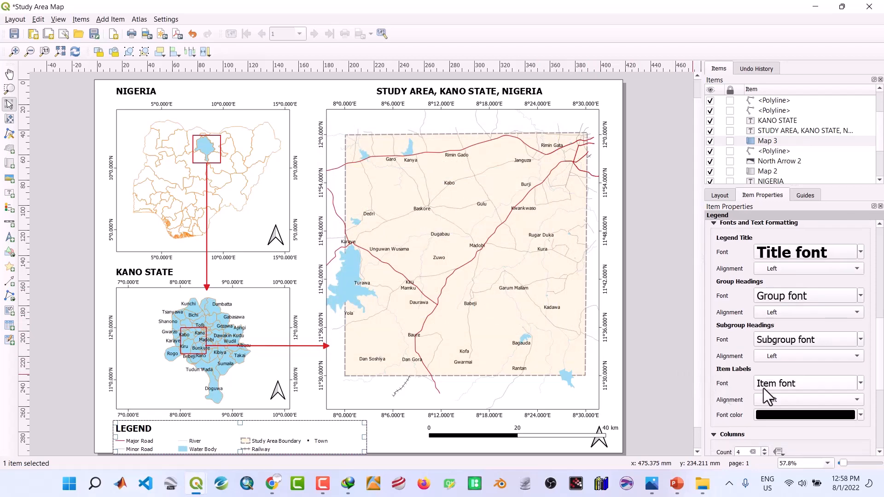
click(763, 388)
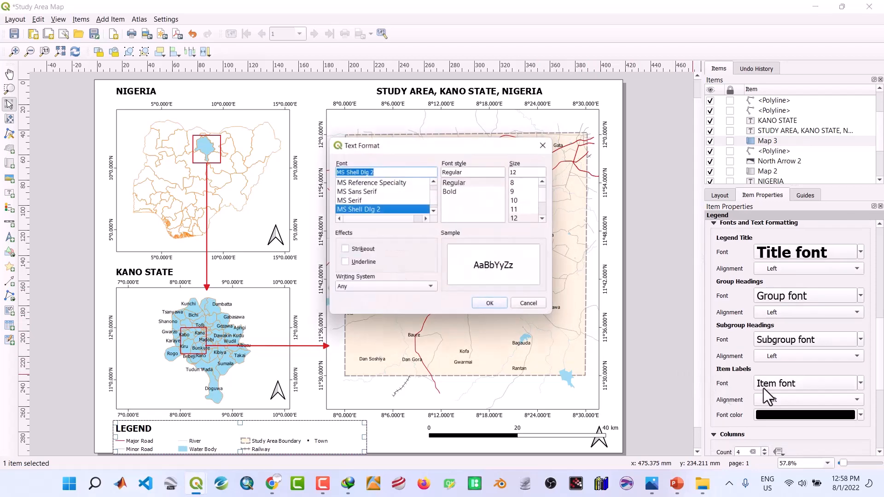
click(522, 218)
click(548, 221)
click(548, 221)
click(522, 208)
click(498, 304)
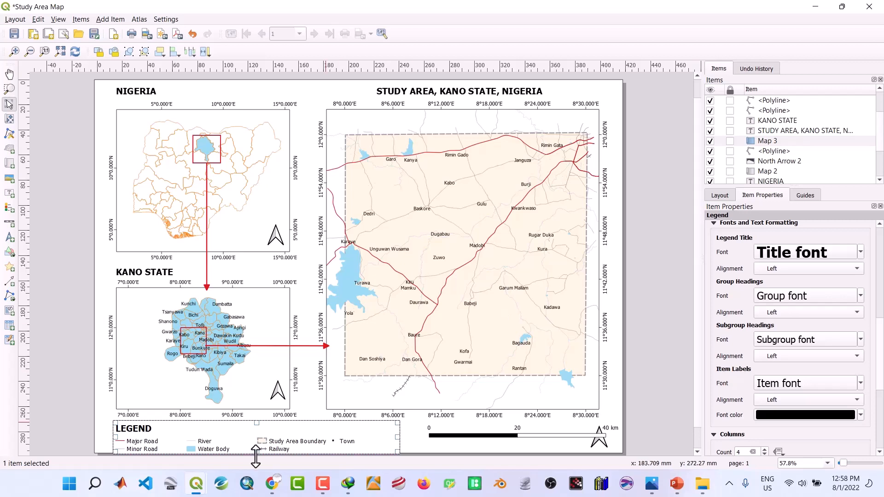
click(413, 433)
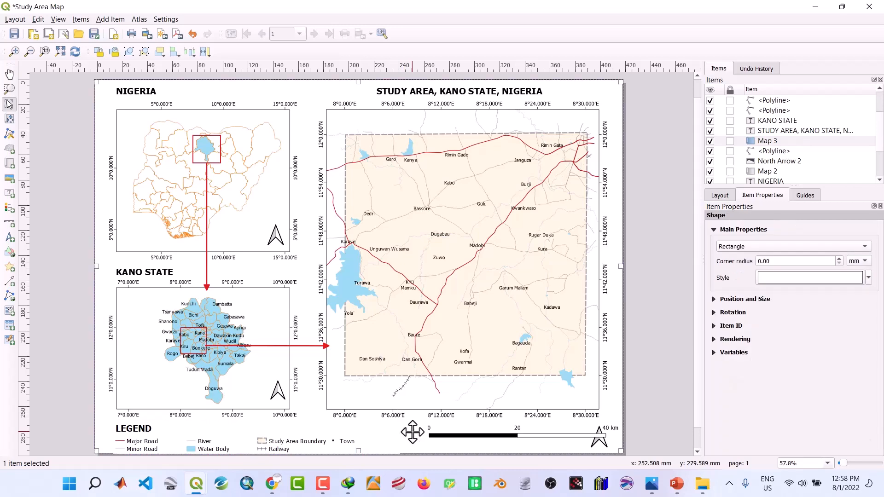
key(Up)
key(ctrl+z)
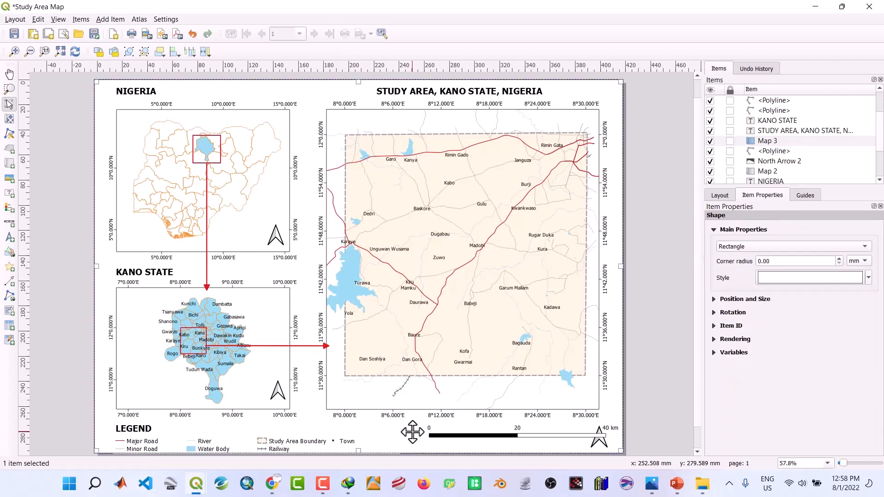
Step: Nudge the legend slightly up and to the left below the Kano State map, and save the layout
click(200, 444)
key(Up)
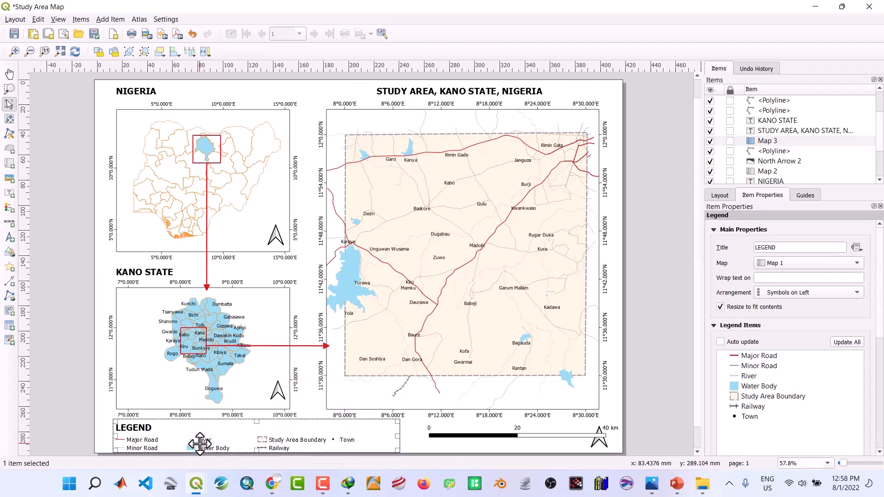
key(Left)
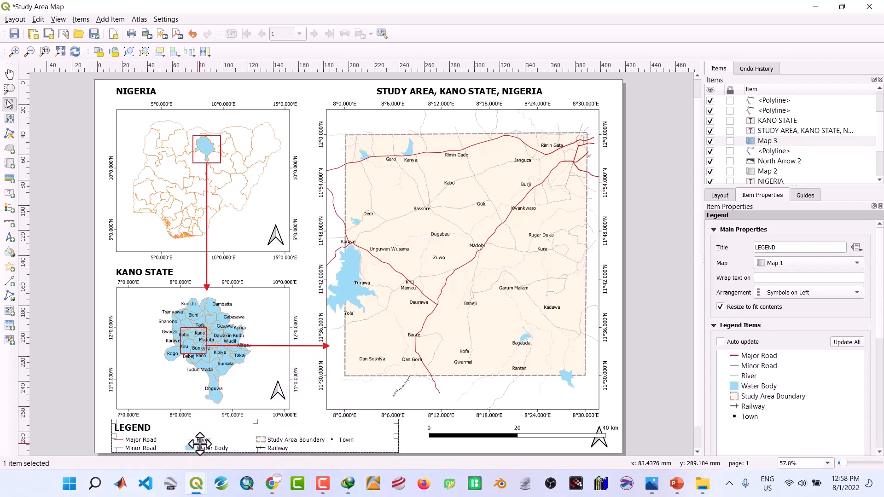
key(Left)
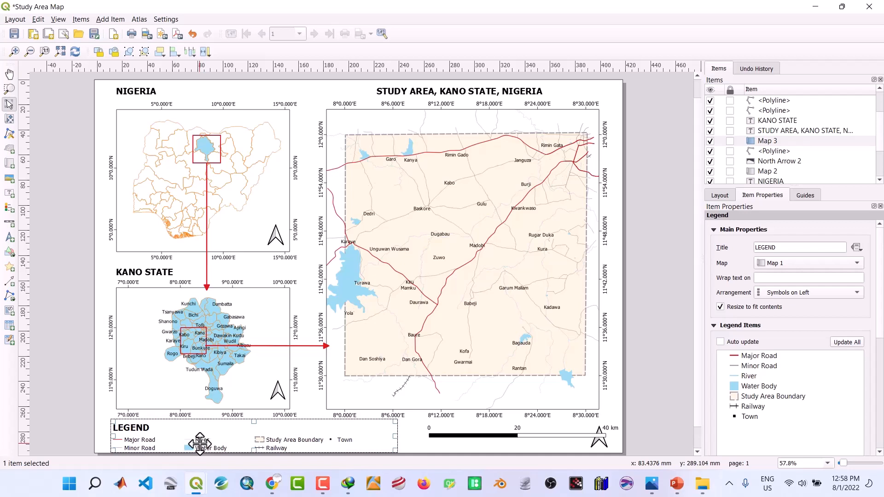
click(612, 404)
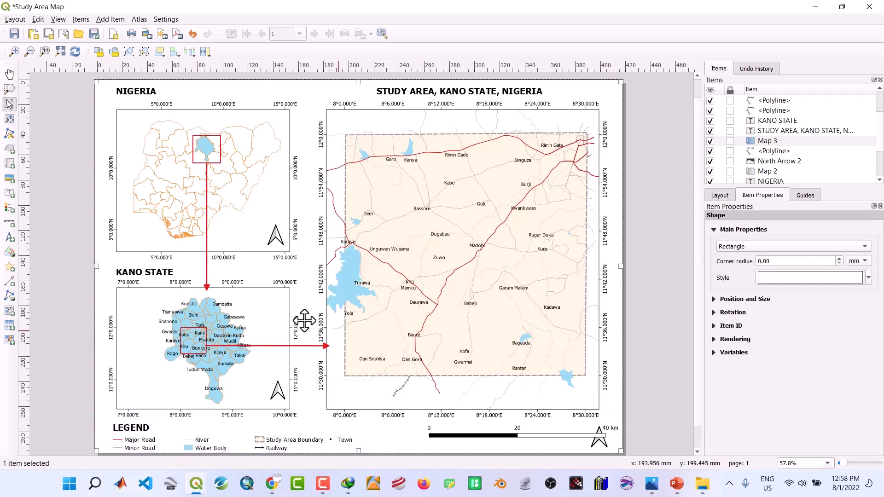
click(14, 34)
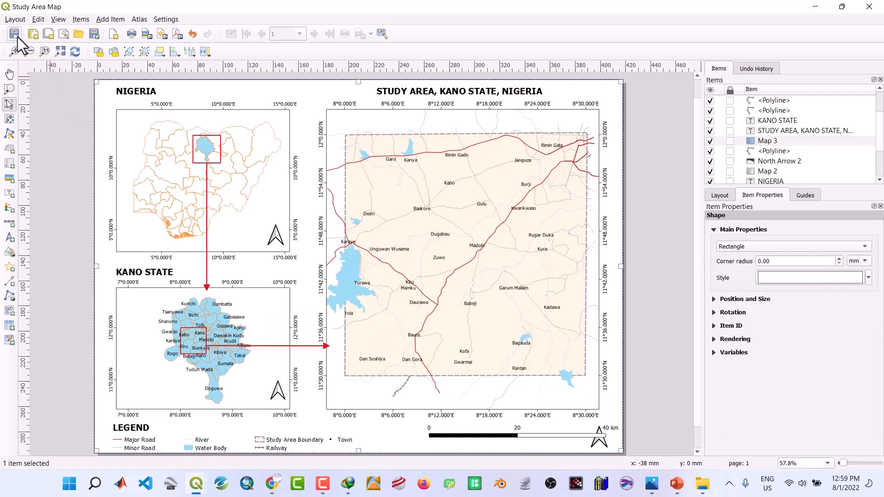
Step: Move the scale bar left so it sits between the legend and the north arrow without overlapping the arrow
click(479, 431)
drag(479, 431, 420, 432)
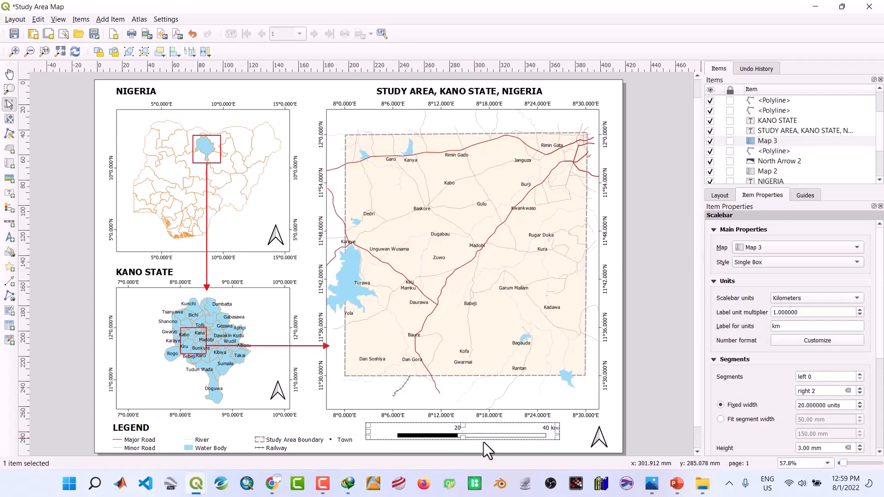
click(560, 441)
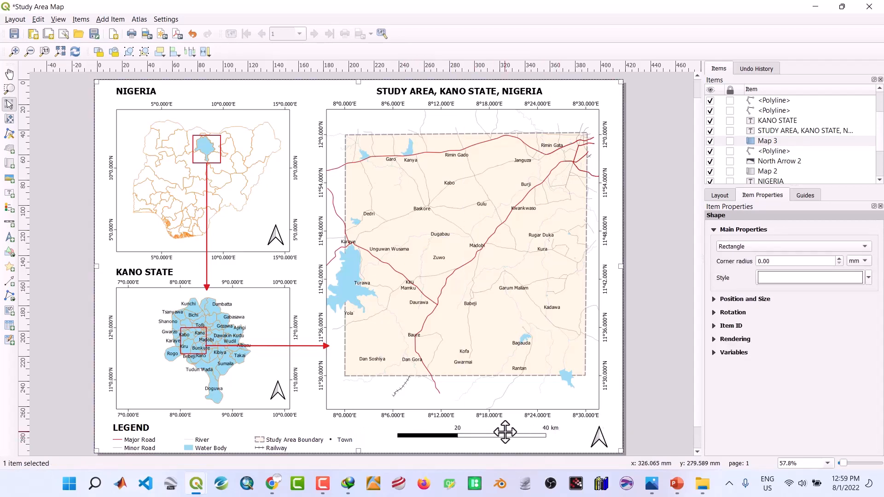
Step: Fine-tune the position of the north arrow beside the scale bar and save the layout
click(600, 437)
drag(603, 437, 598, 432)
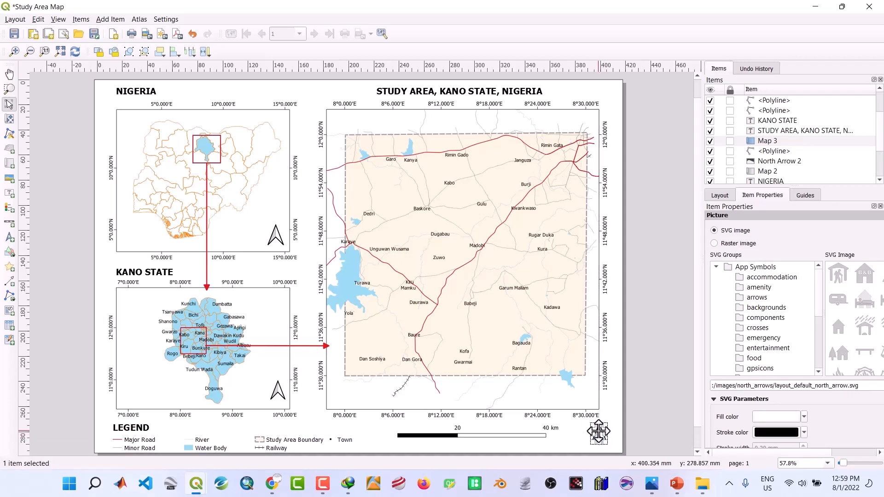
click(615, 413)
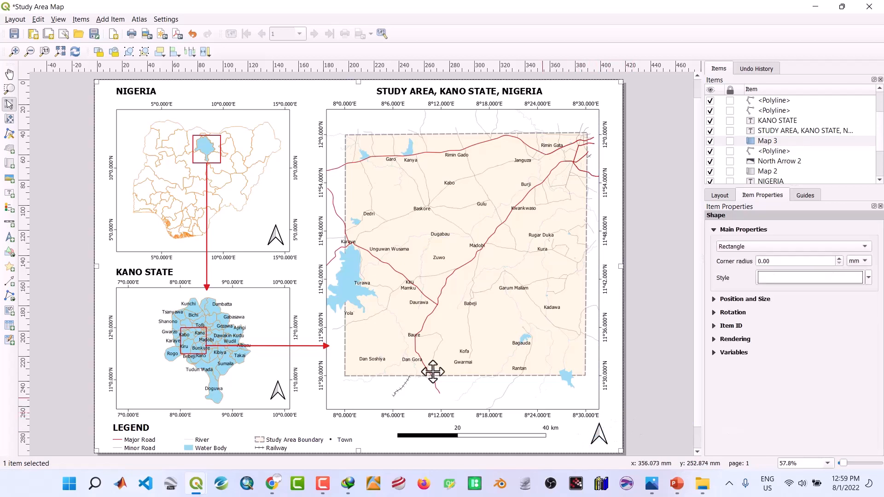
click(15, 34)
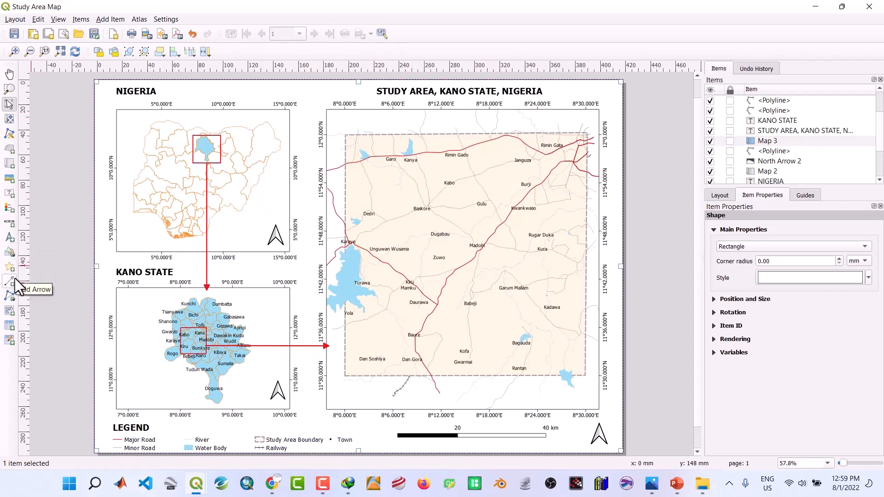
Step: Add a text label below the scale bar reading "Author:" followed by the author's full name
click(9, 193)
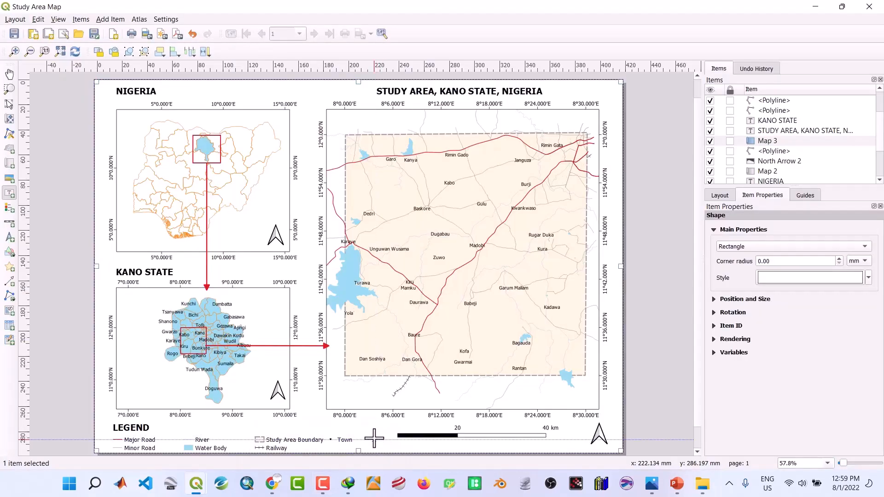
drag(373, 438, 551, 441)
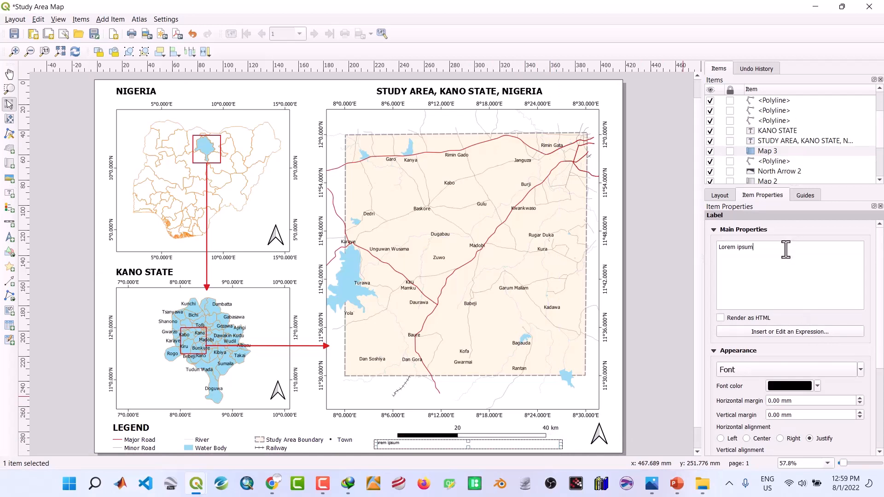
key(BackSpace)
key(BackSpace)
key(BackSpace)
key(BackSpace)
key(BackSpace)
key(BackSpace)
key(BackSpace)
key(BackSpace)
text(Author: Yusuf Abdullhi Musa)
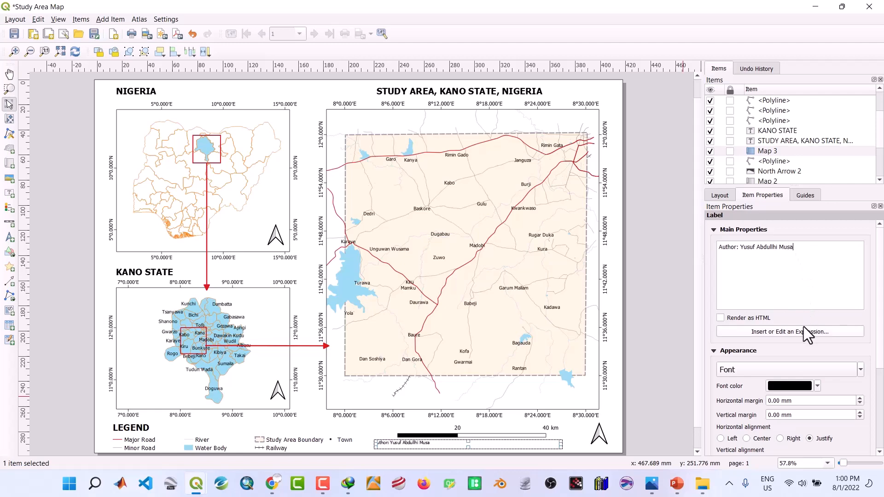
Step: Format the author label's font as bold at size 14
click(747, 368)
click(547, 219)
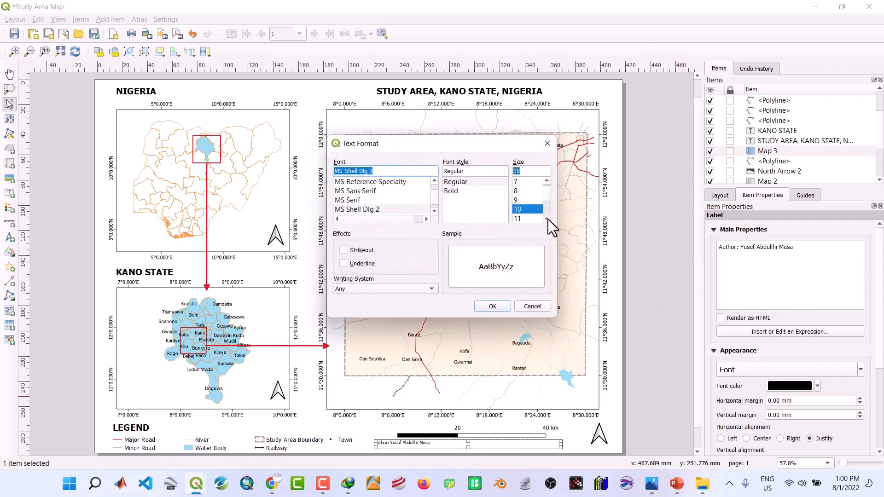
click(548, 219)
click(548, 220)
click(521, 218)
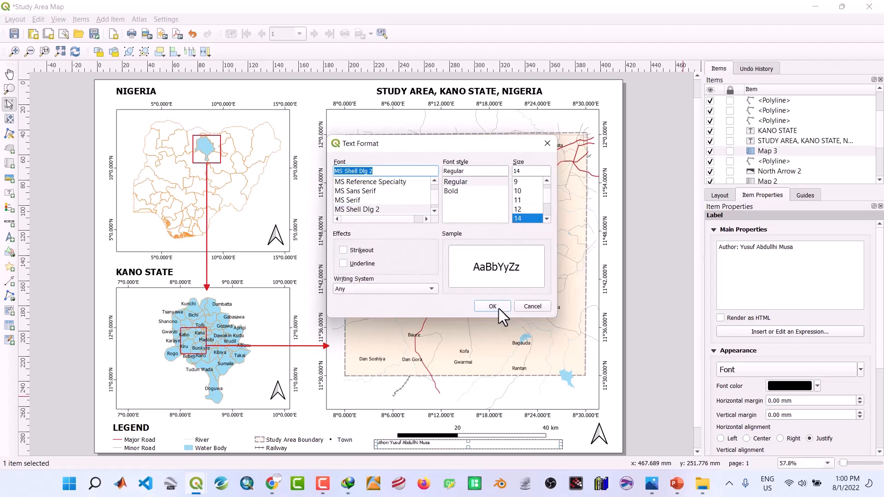
click(497, 308)
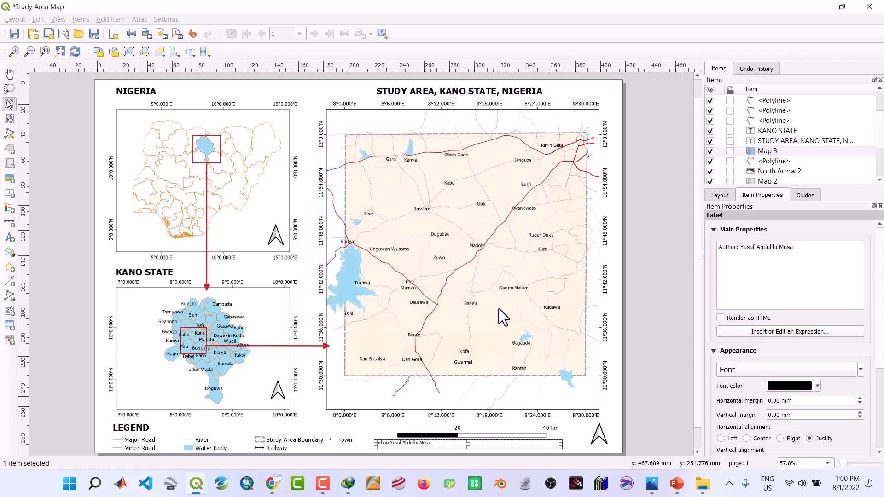
click(730, 372)
click(446, 191)
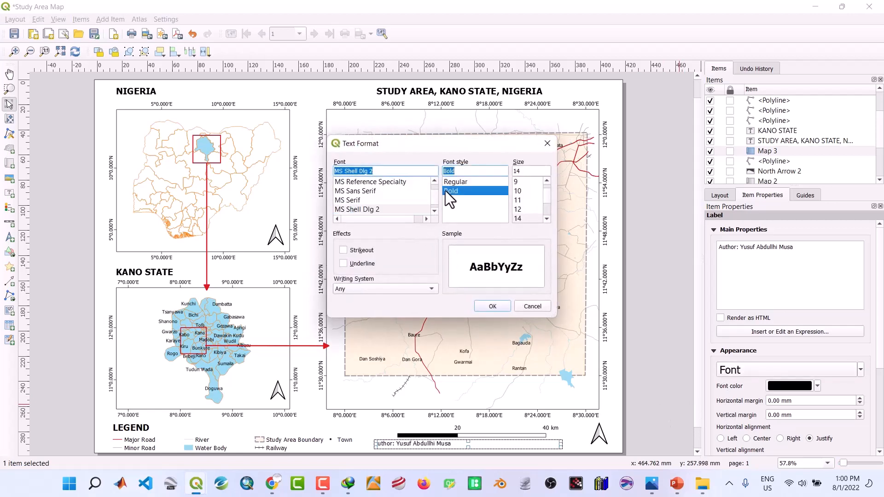
click(487, 306)
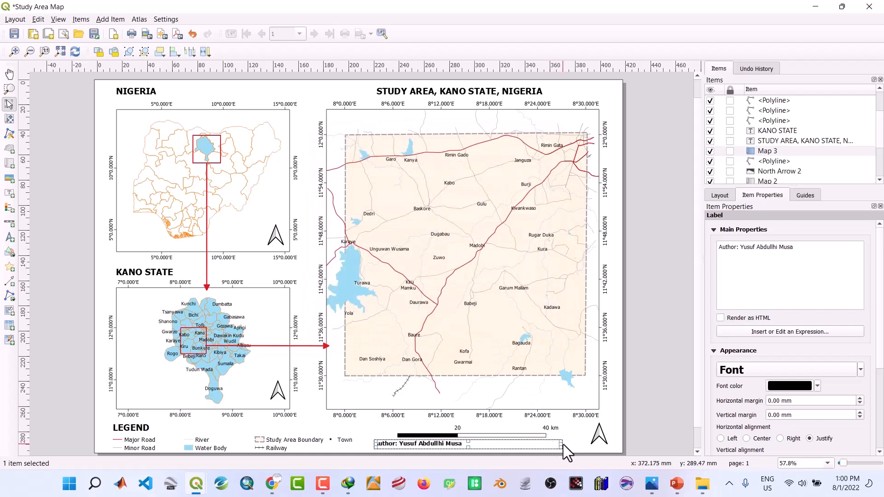
Step: Fit the author label's frame to its text and shift it down and right, below the scale bar's right end
mouse_move(561, 440)
mouse_down()
mouse_move(458, 446)
mouse_move(562, 446)
mouse_up()
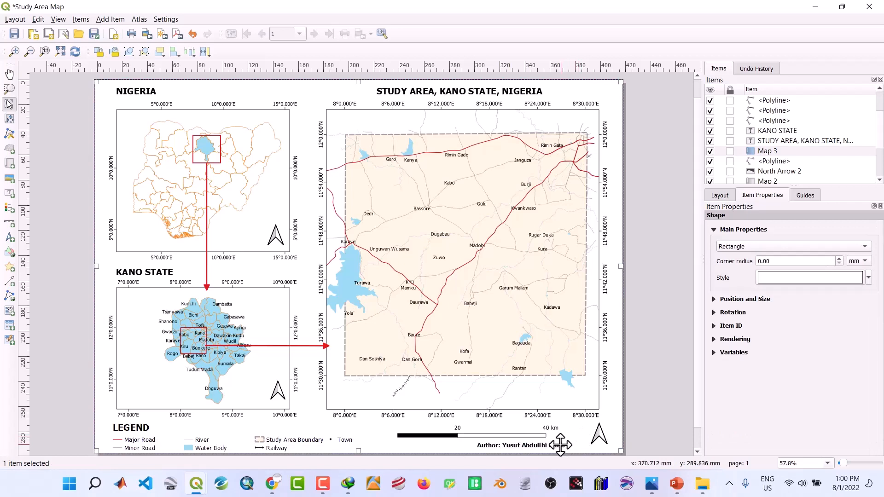
key(Down)
key(Down)
key(Right)
key(Right)
key(Right)
key(Right)
key(Right)
key(Right)
key(Right)
key(Right)
key(Right)
key(Right)
key(Right)
key(Right)
key(Right)
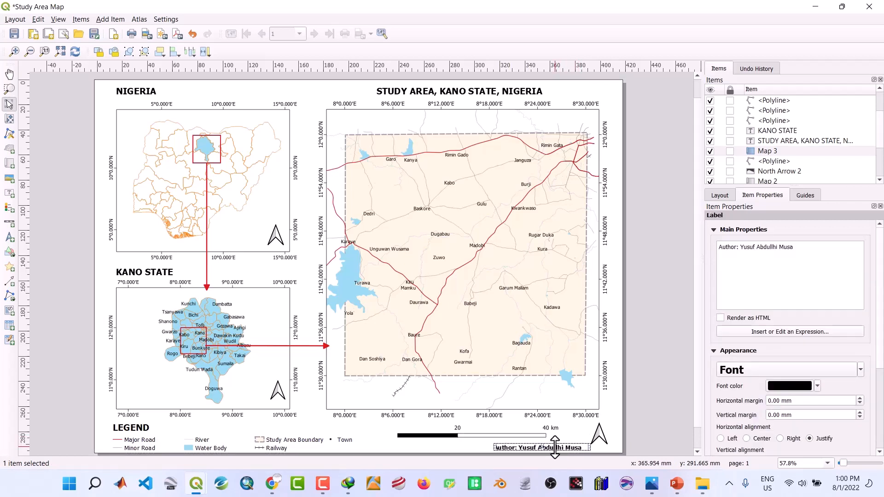
Step: Save the layout
click(602, 433)
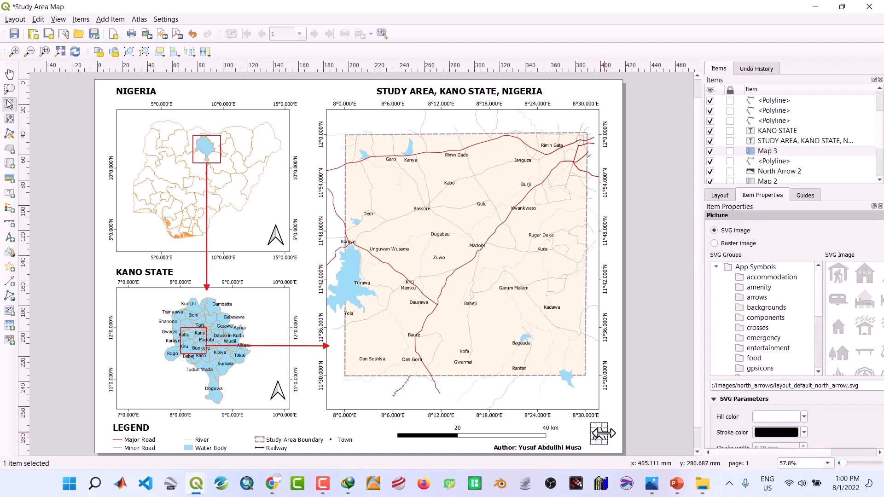
click(435, 447)
click(348, 431)
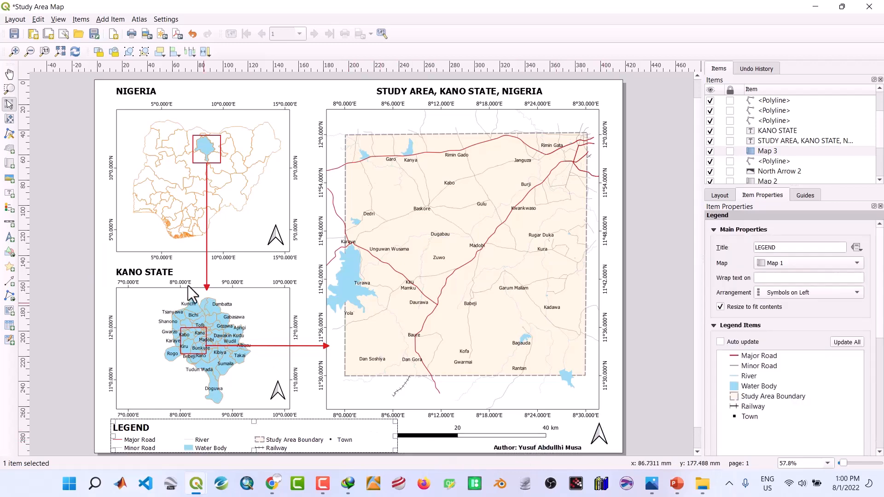
click(14, 34)
click(105, 401)
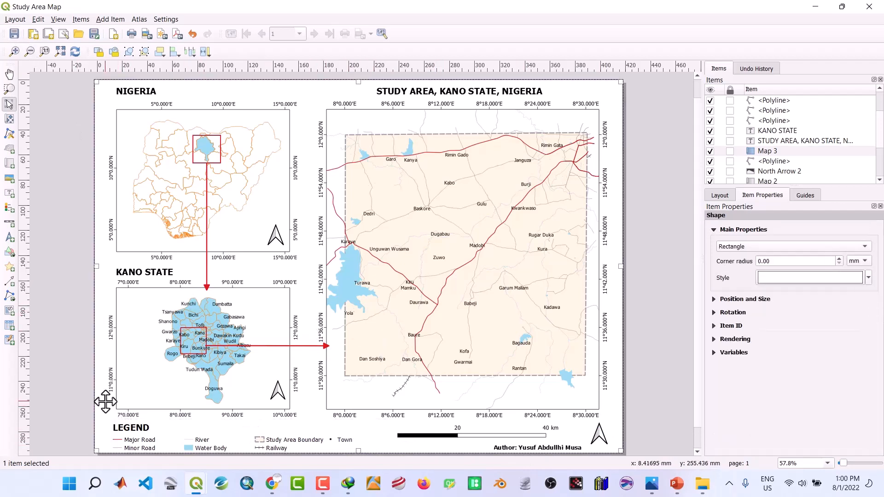
Step: Lock the layers and the layer styles of the study area map, Map 3
click(770, 153)
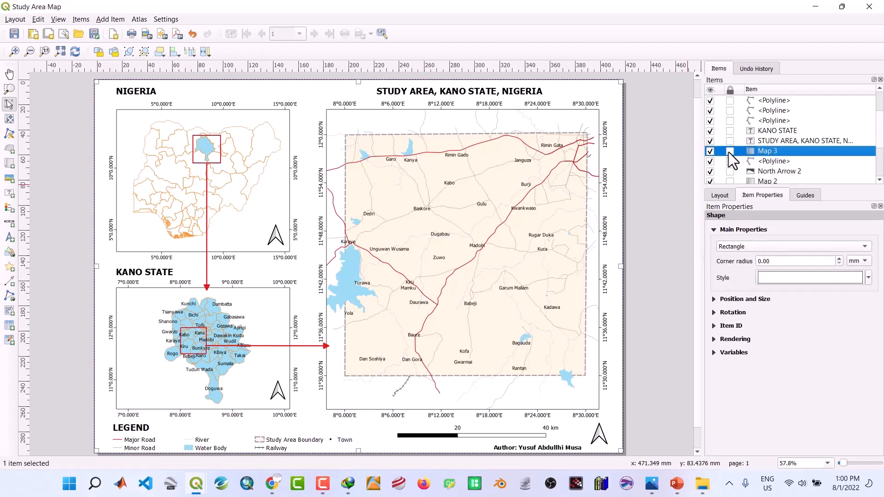
click(756, 154)
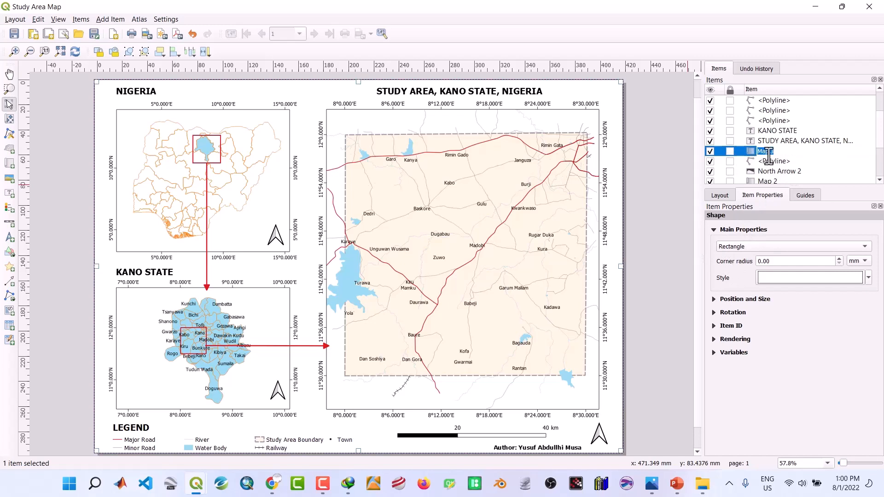
key(Return)
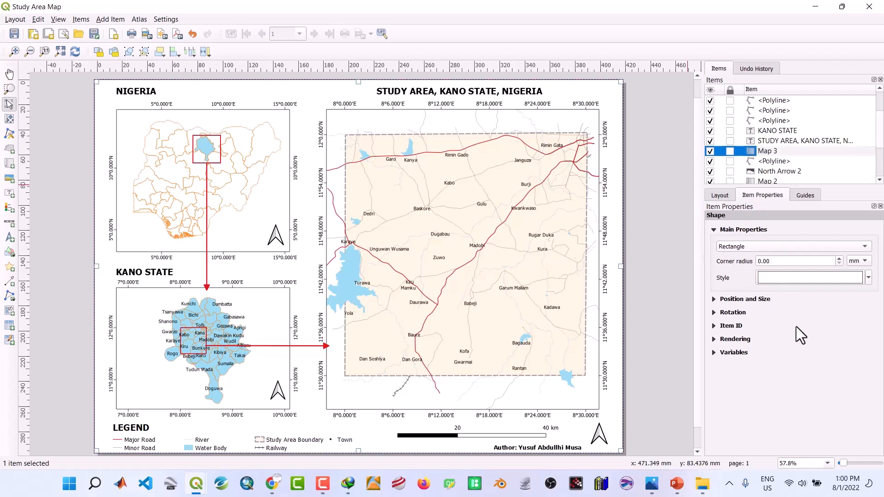
click(778, 151)
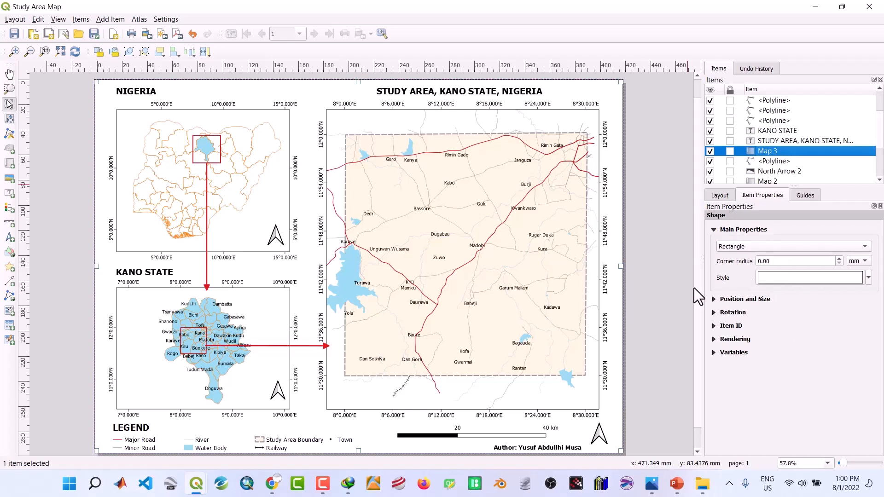
click(412, 352)
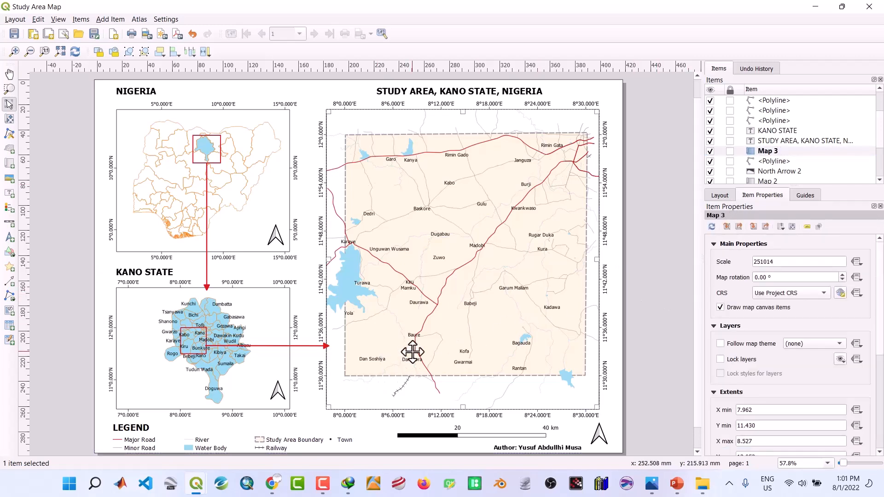
click(721, 359)
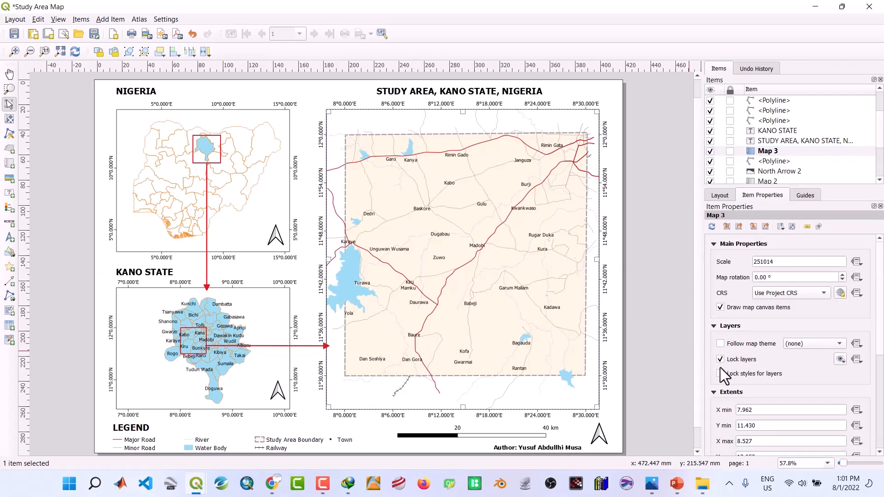
click(720, 373)
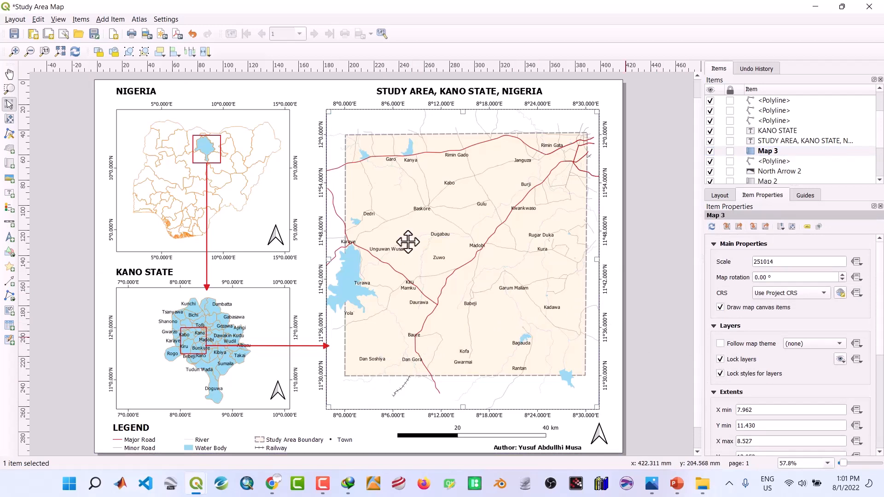
Step: Save the layout and start exporting it as a PNG image, browsing to the Desktop folder
click(15, 34)
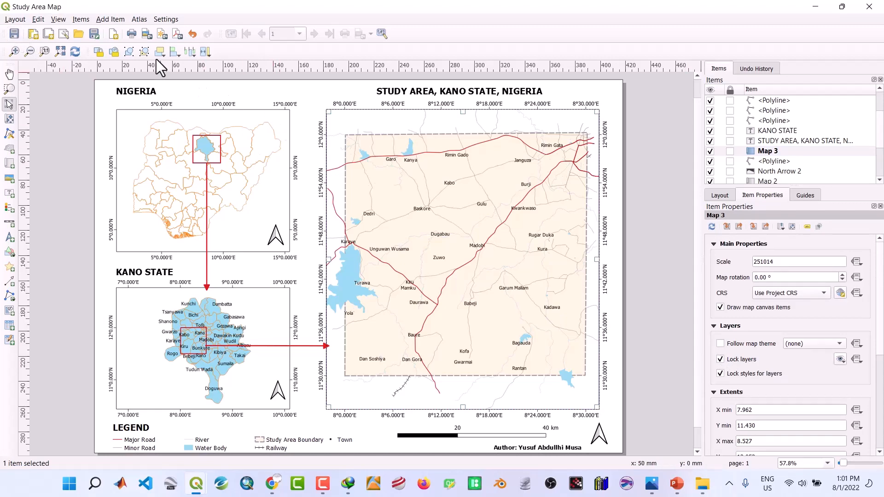
click(146, 35)
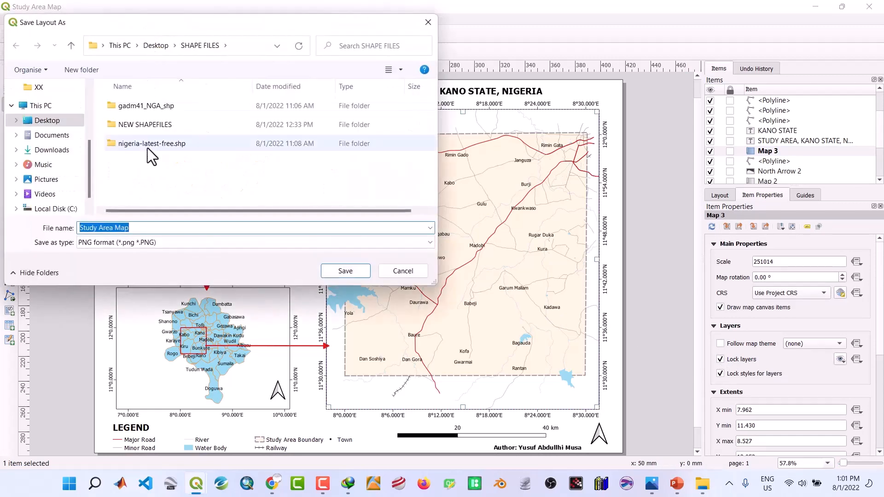
click(61, 123)
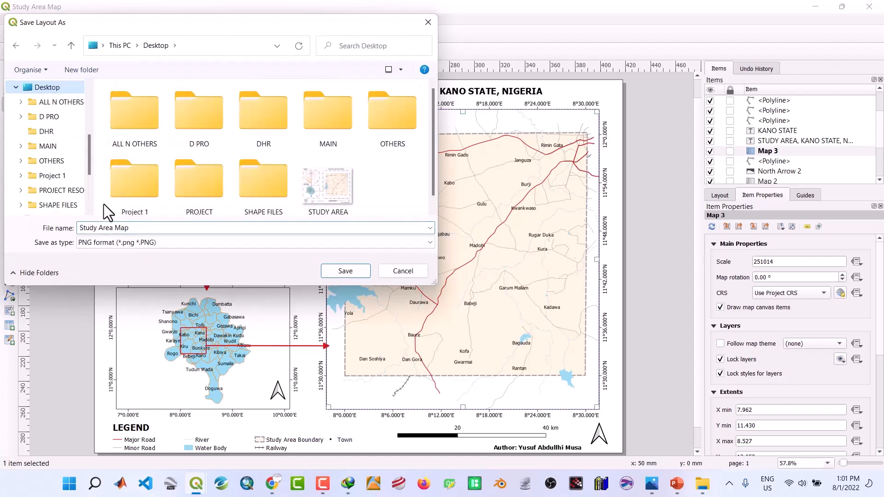
click(131, 229)
text(F)
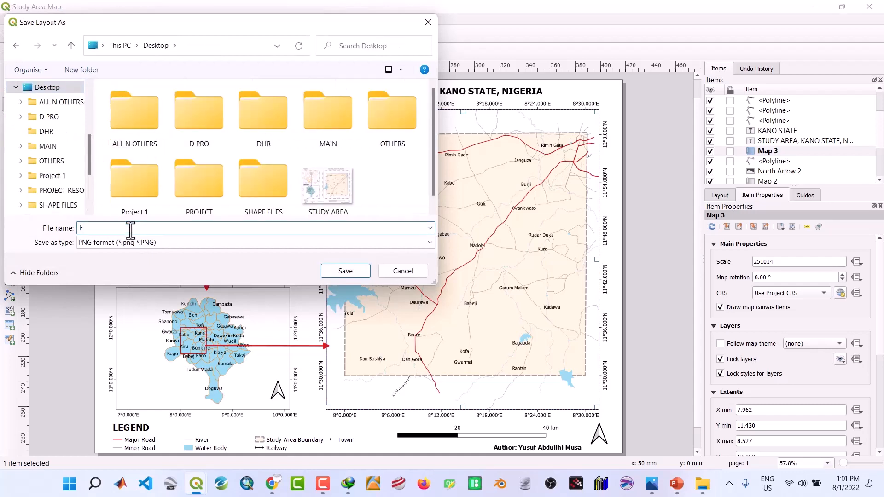
key(BackSpace)
text(S)
key(BackSpace)
text(Maap)
key(BackSpace)
key(BackSpace)
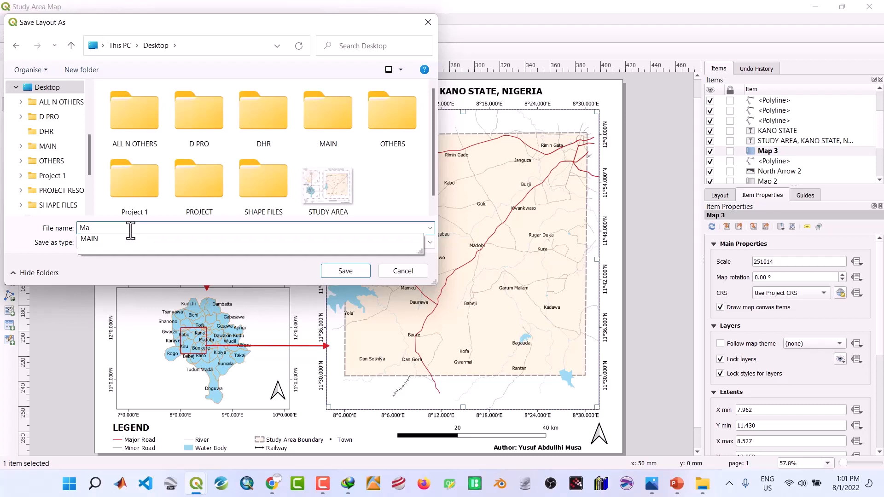
key(BackSpace)
key(BackSpace)
Step: Export the layout at 300 dpi as "Map of the study area" in Project 1's IMAGES folder, and save the layout
double_click(134, 195)
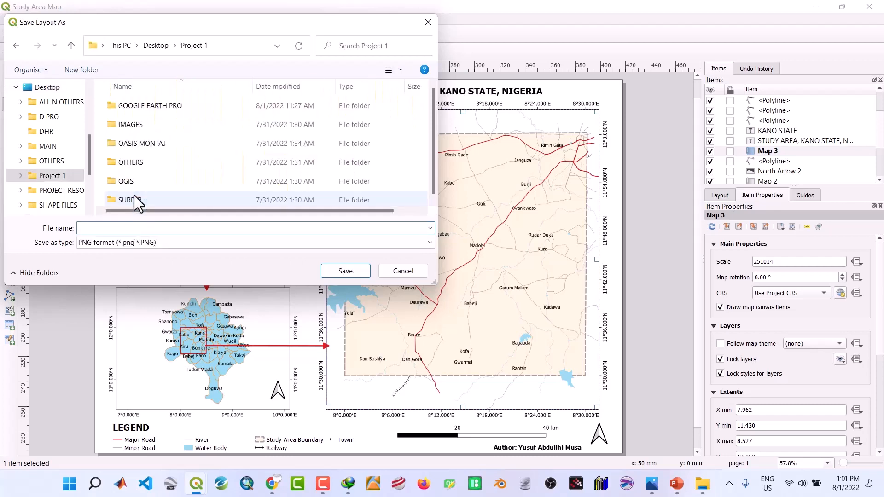
double_click(129, 123)
click(114, 228)
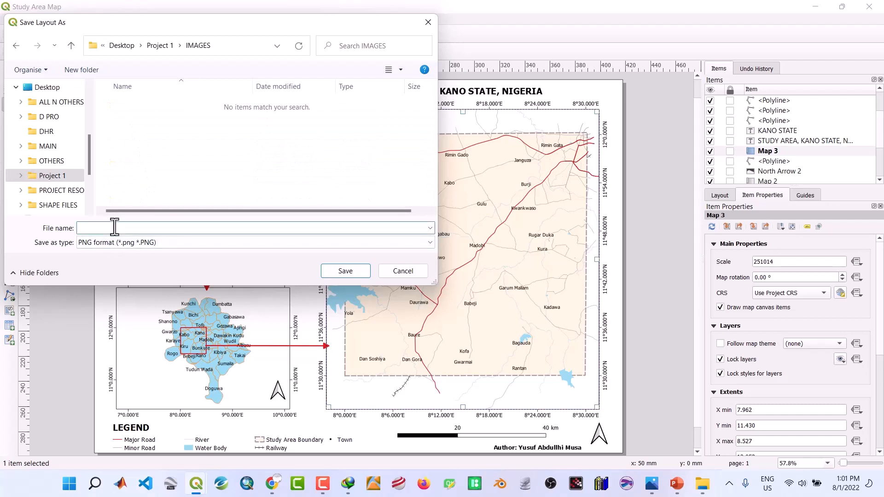
text(Map of the study area)
click(343, 267)
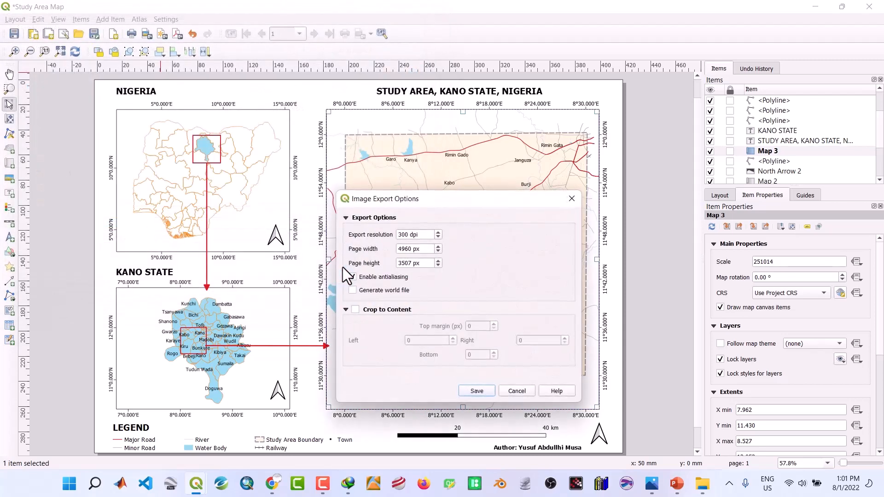
click(479, 391)
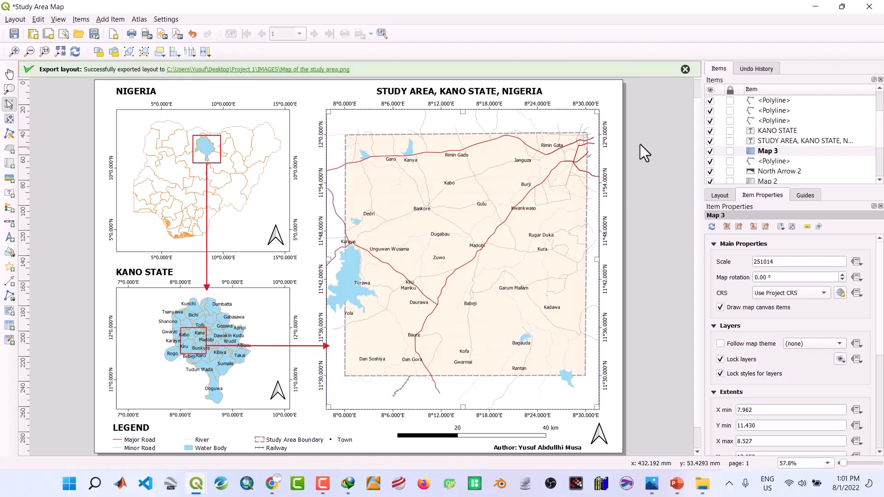
click(686, 70)
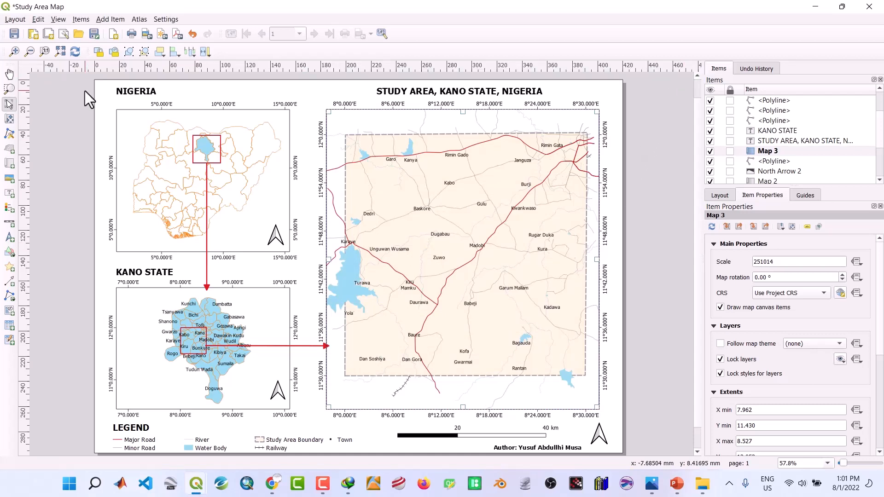
click(17, 32)
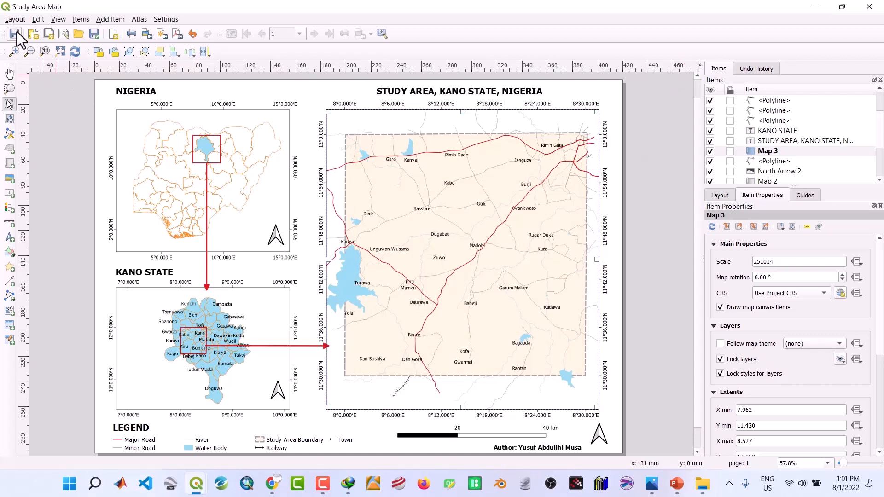
Step: Open the exported "Map of the study area" image from the Desktop's Project 1 > IMAGES folder and examine the map
click(815, 7)
click(811, 4)
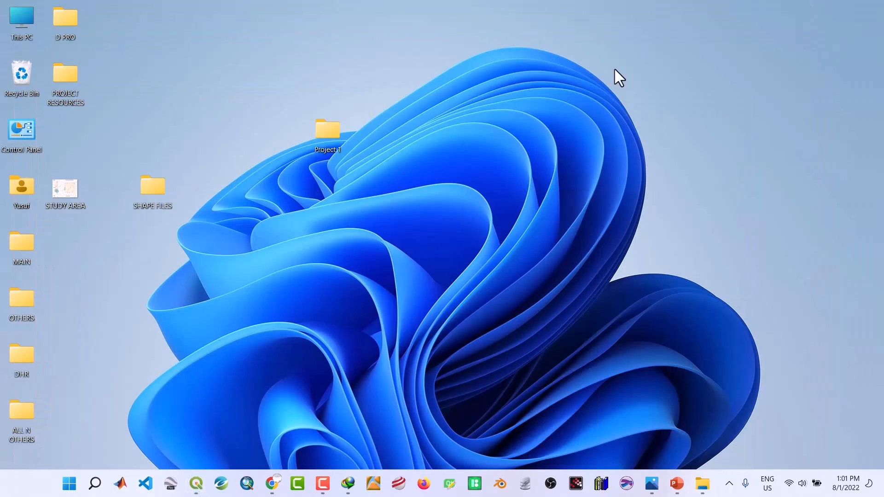
double_click(325, 133)
double_click(309, 175)
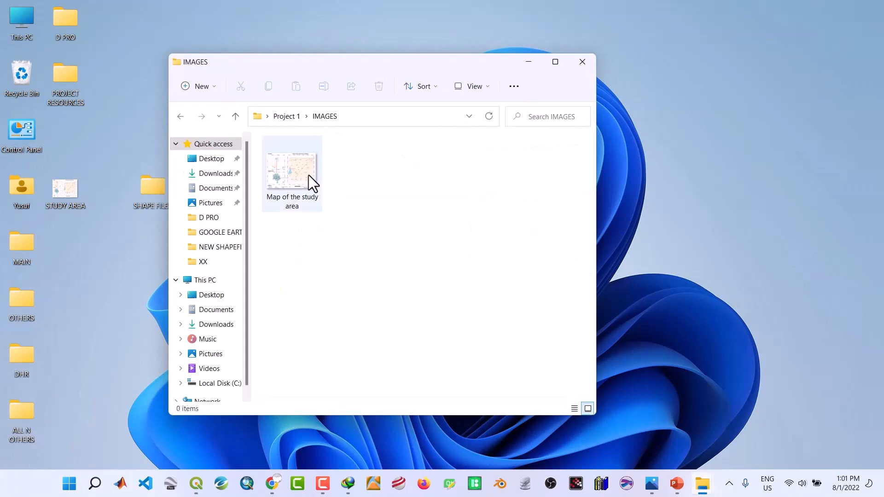
double_click(309, 175)
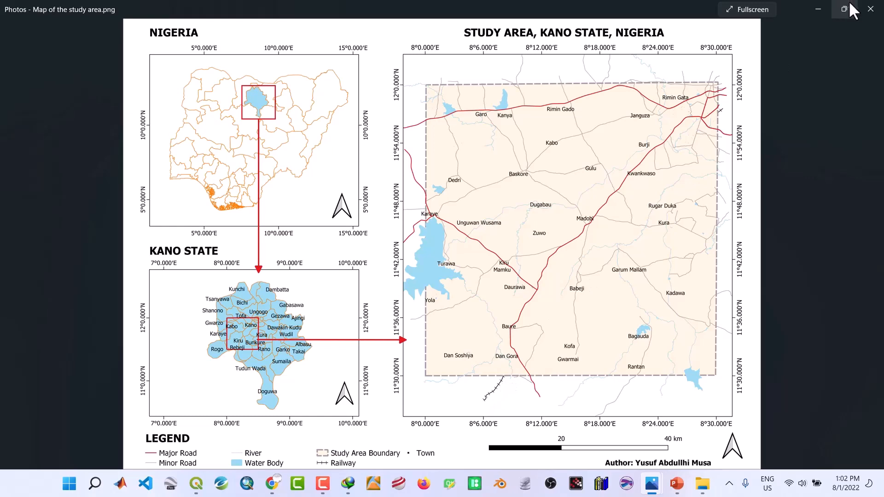
click(871, 14)
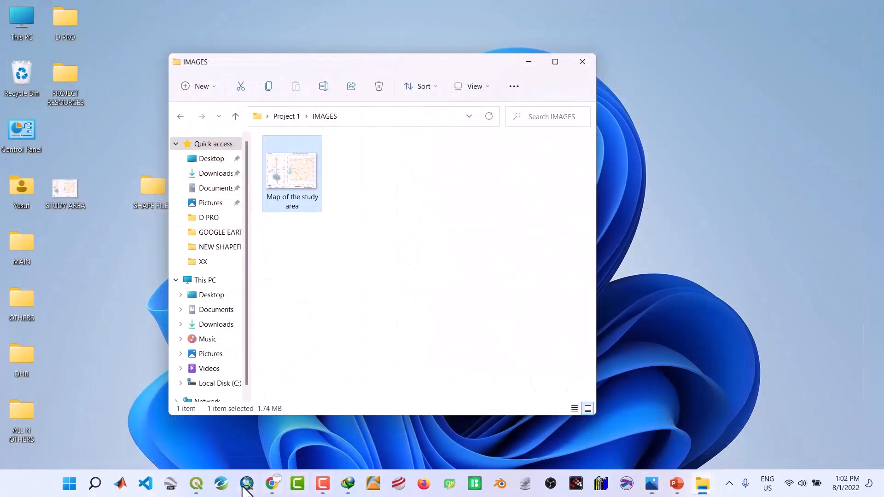
Step: Return to the Study Area Map layout and unlock the layers of Map 3
click(200, 489)
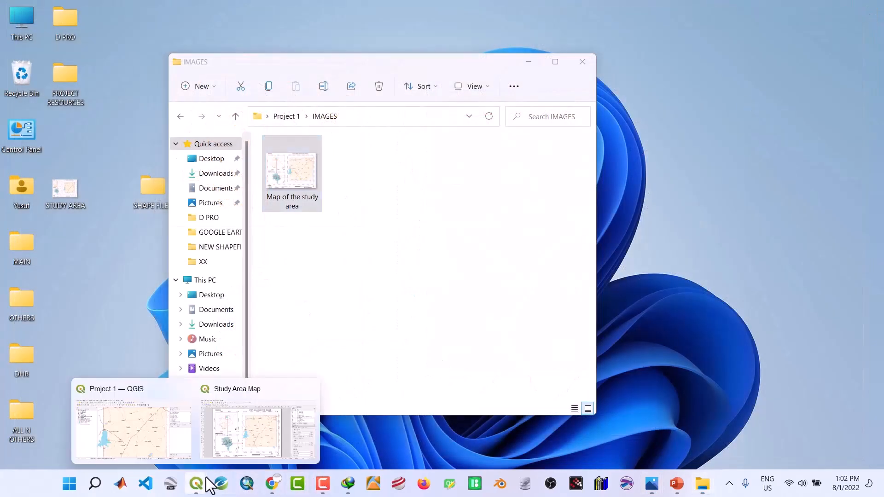
click(233, 438)
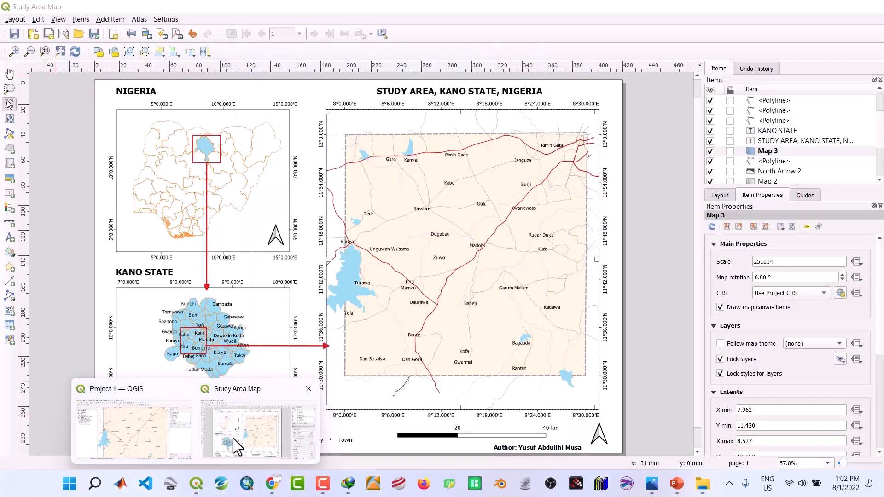
click(720, 360)
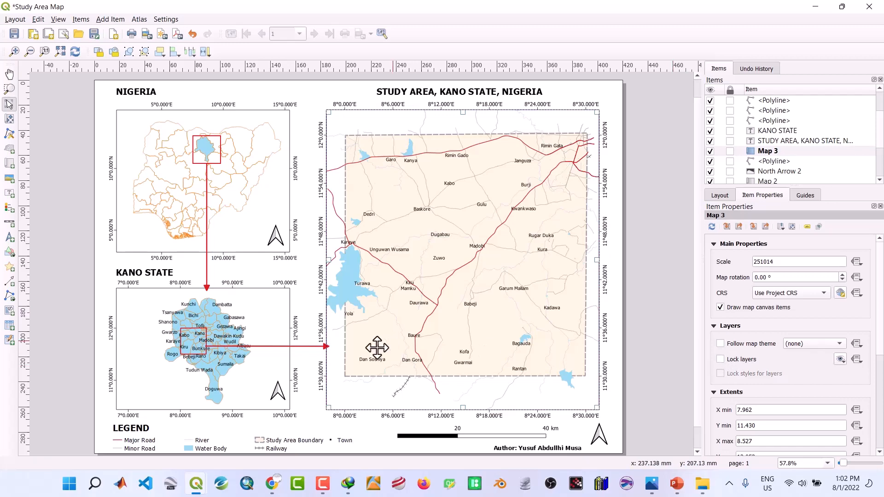
Step: Try swapping the order of the Railway and NG_Study_Area_Towns layers in the main project window
mouse_move(197, 484)
click(147, 454)
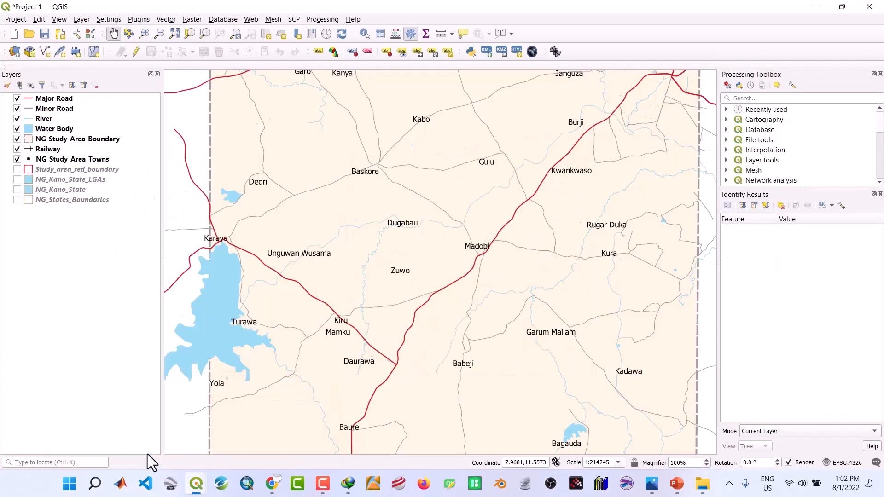
click(41, 149)
drag(41, 148, 43, 162)
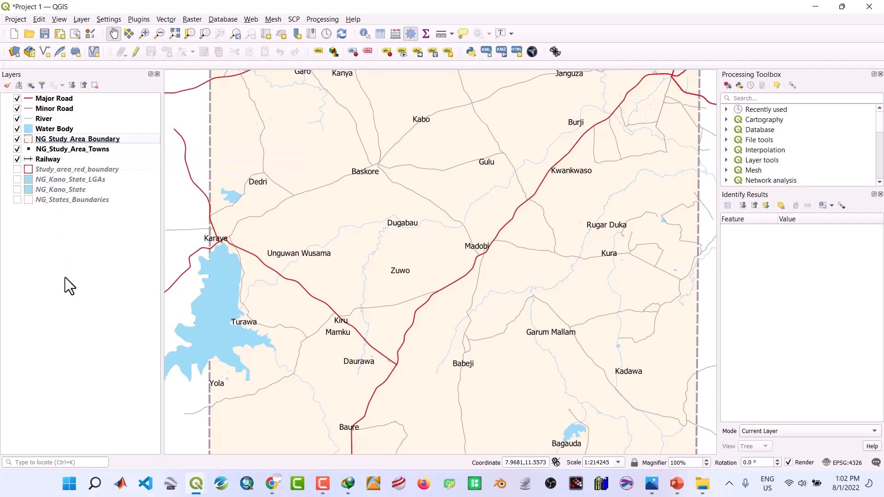
click(46, 152)
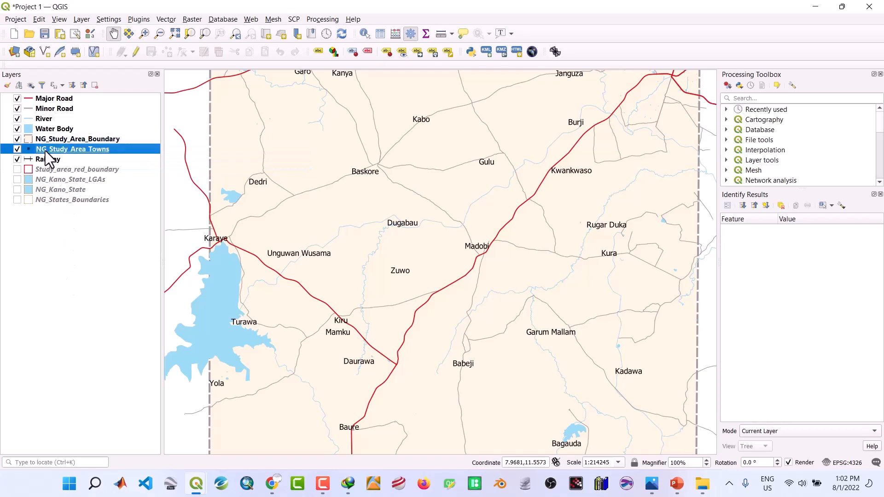
drag(45, 153, 46, 164)
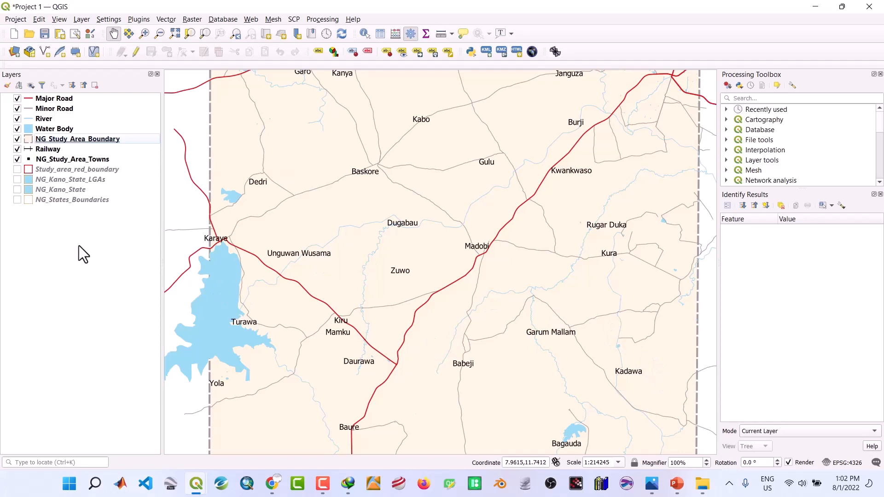
Step: Toggle the Railway layer's visibility off and on to check how it draws on the map
click(18, 149)
click(17, 150)
click(18, 149)
click(17, 149)
click(18, 149)
click(18, 149)
Step: Move the NG_Study_Area_Boundary layer below NG_Study_Area_Towns in the main project window and save the project
mouse_move(651, 484)
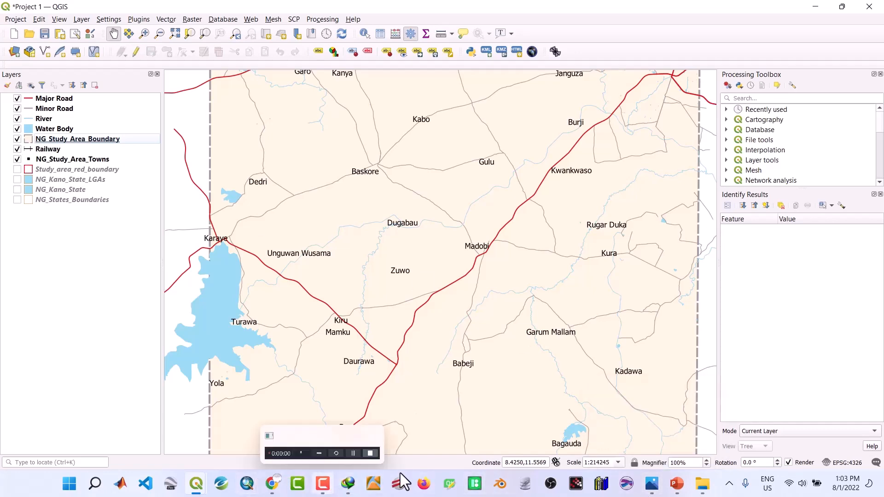
click(816, 7)
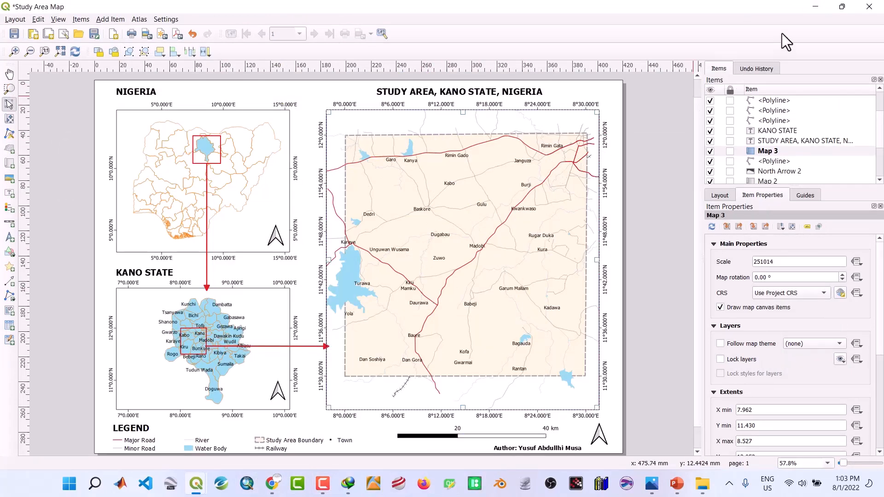
click(816, 7)
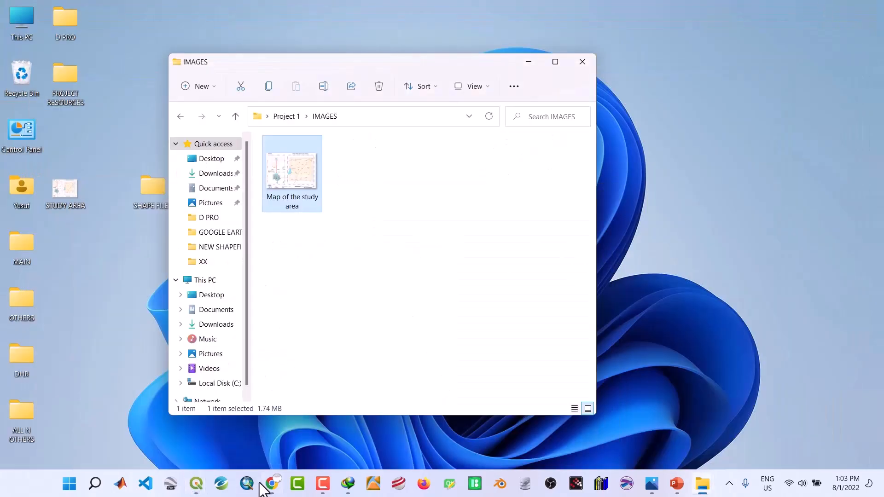
mouse_move(197, 483)
click(162, 458)
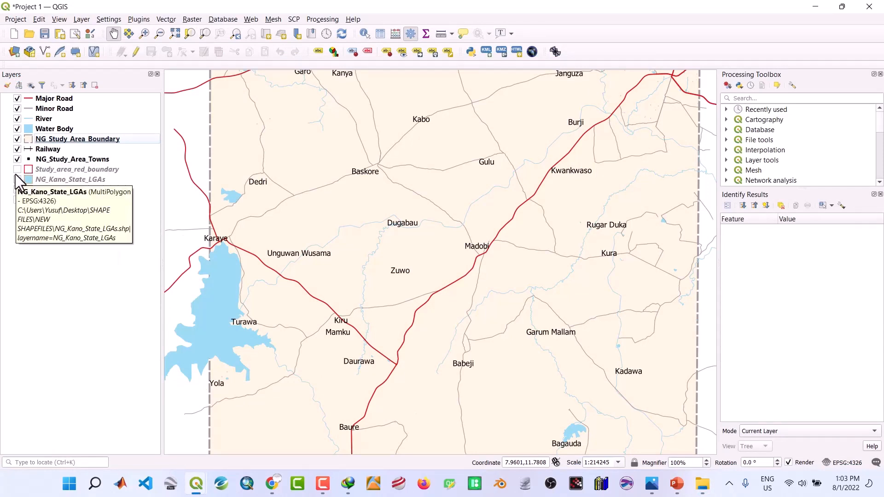
drag(59, 140, 56, 164)
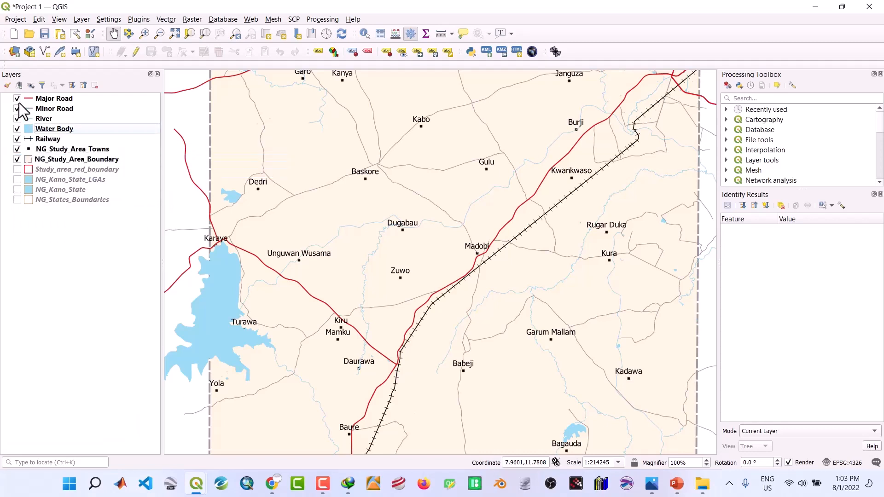
click(44, 34)
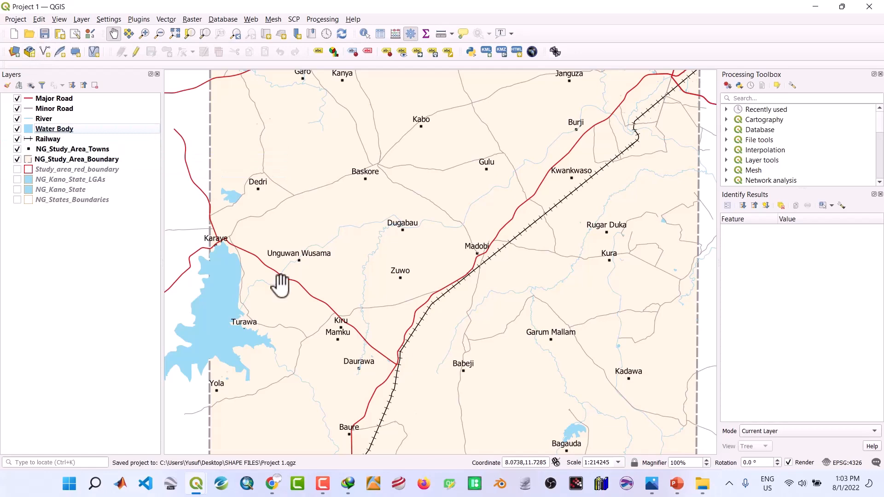
Step: In the Study Area Map layout, match Map 3's extent to the main canvas and shift its content to centre the study area
mouse_move(196, 484)
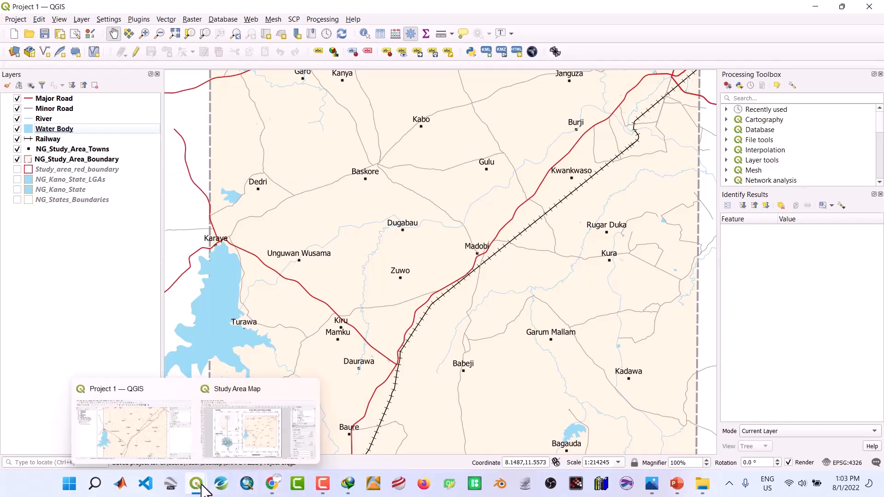
click(233, 455)
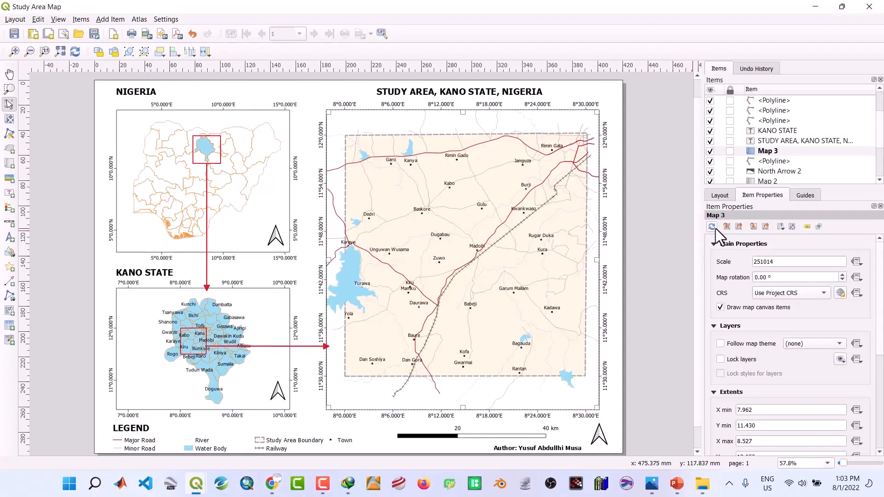
click(727, 226)
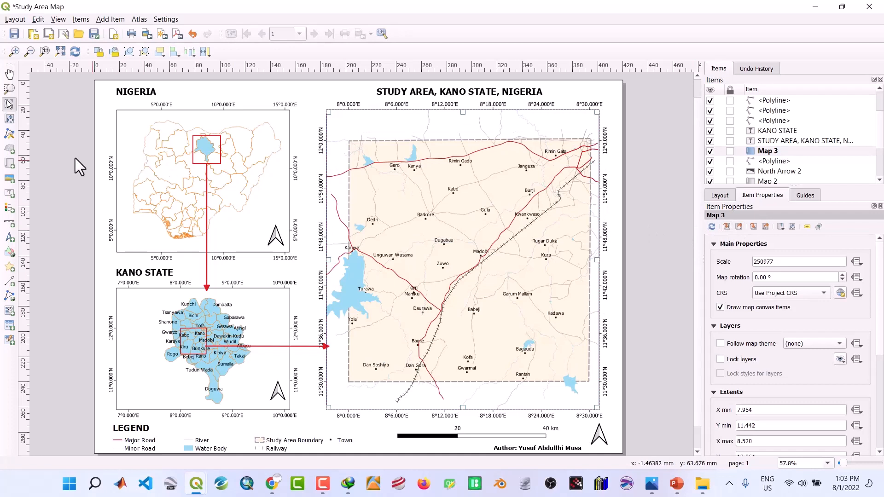
click(10, 119)
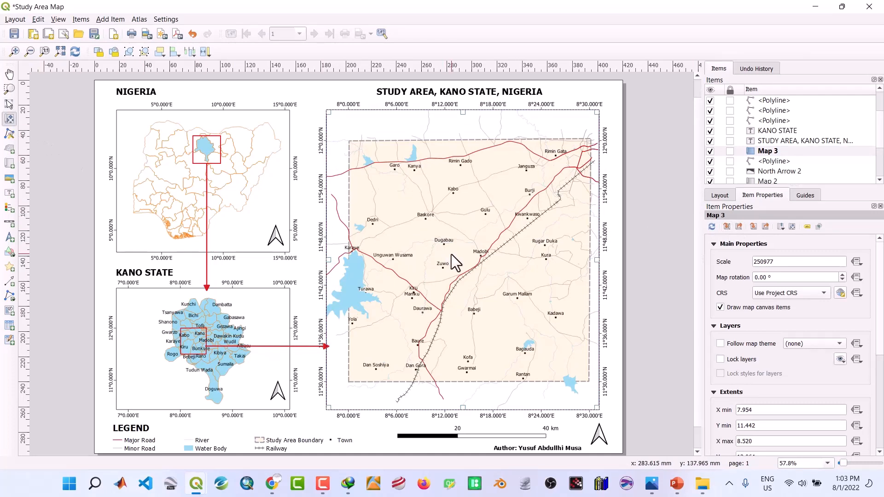
drag(450, 253, 443, 247)
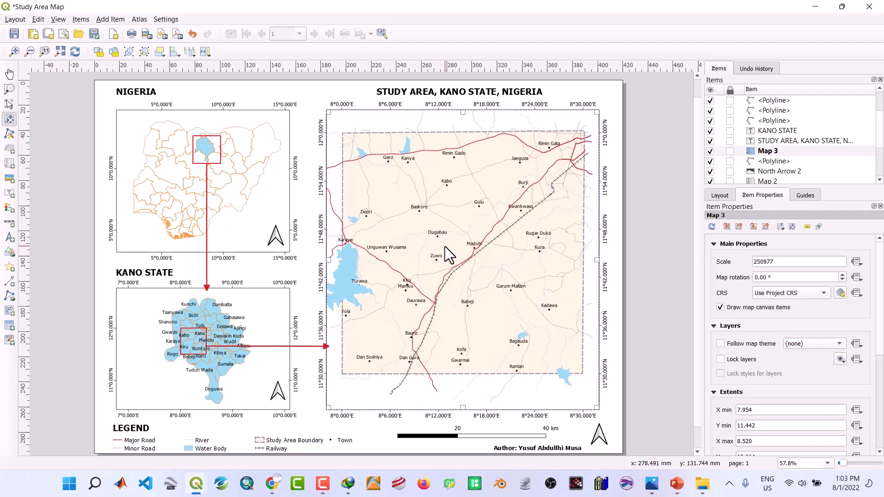
drag(445, 246, 445, 250)
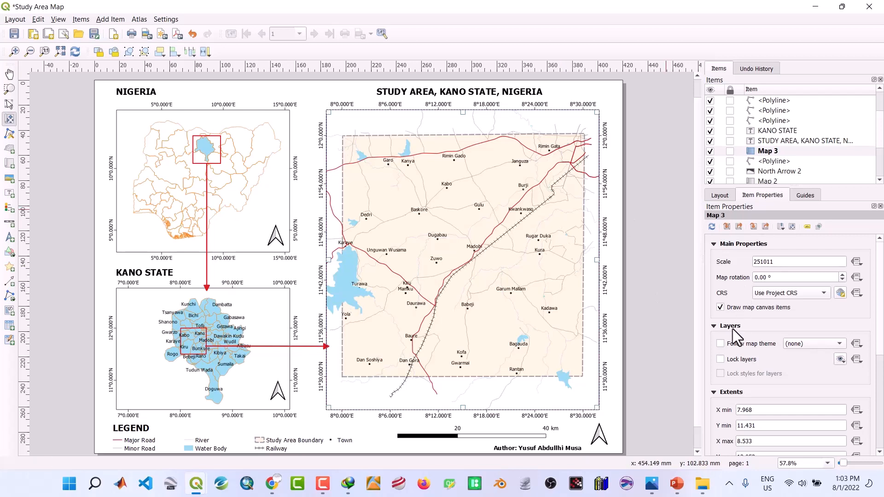
Step: Lock the layers and layer styles of Map 3 and save the layout
click(721, 360)
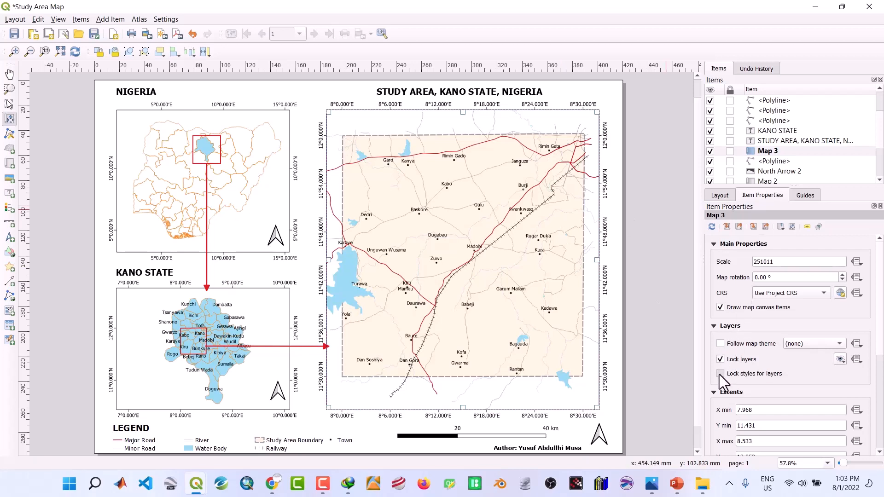
click(14, 33)
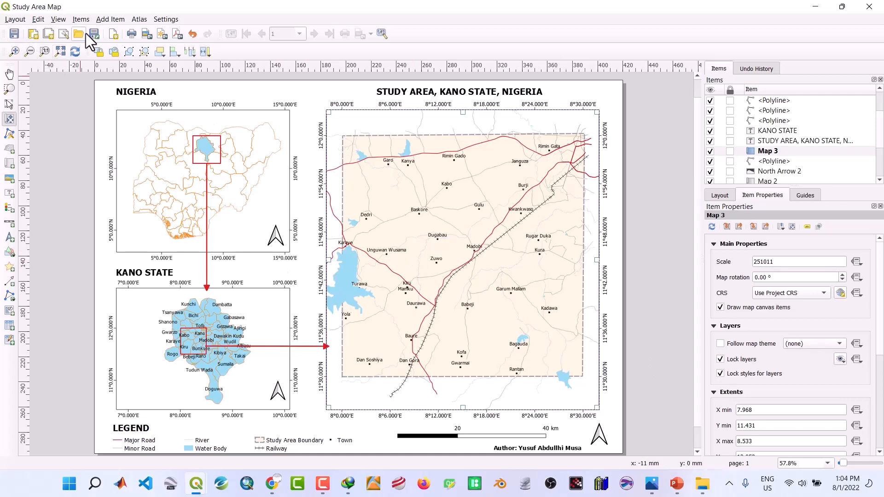
Step: Export the layout as a PNG image, overwriting the existing "Map of the study area" file in the IMAGES folder
click(147, 35)
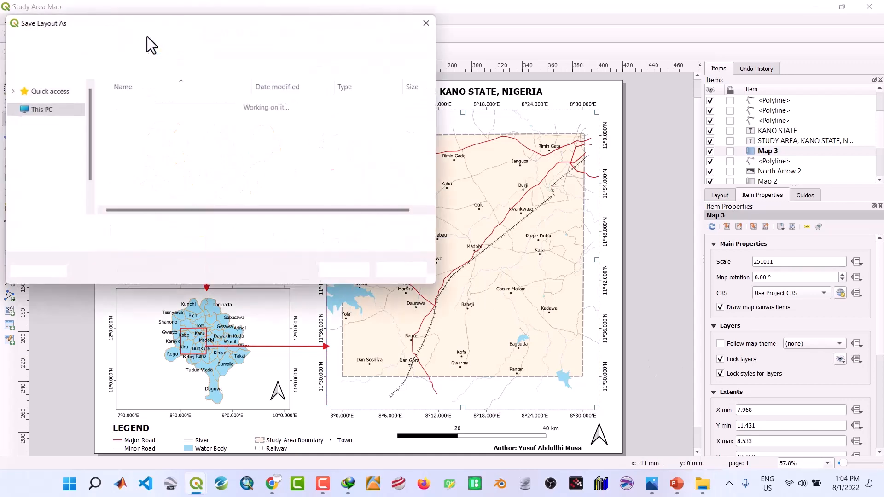
click(132, 148)
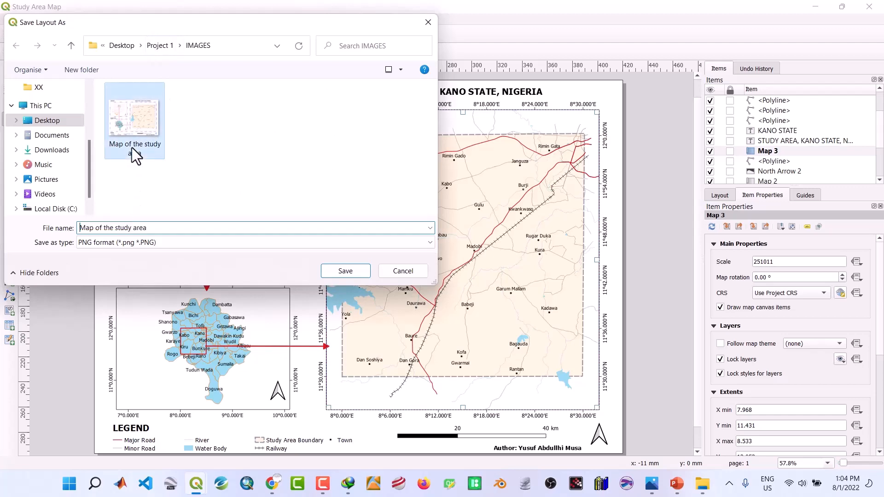
click(329, 271)
click(468, 240)
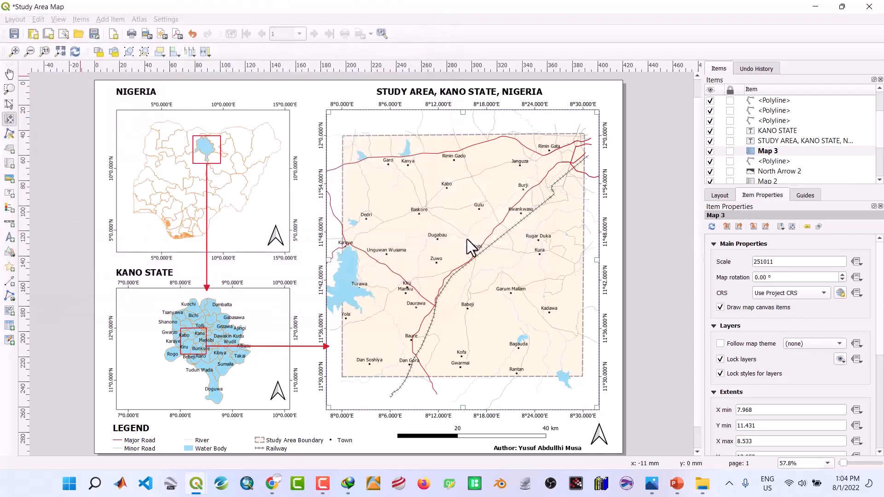
click(476, 391)
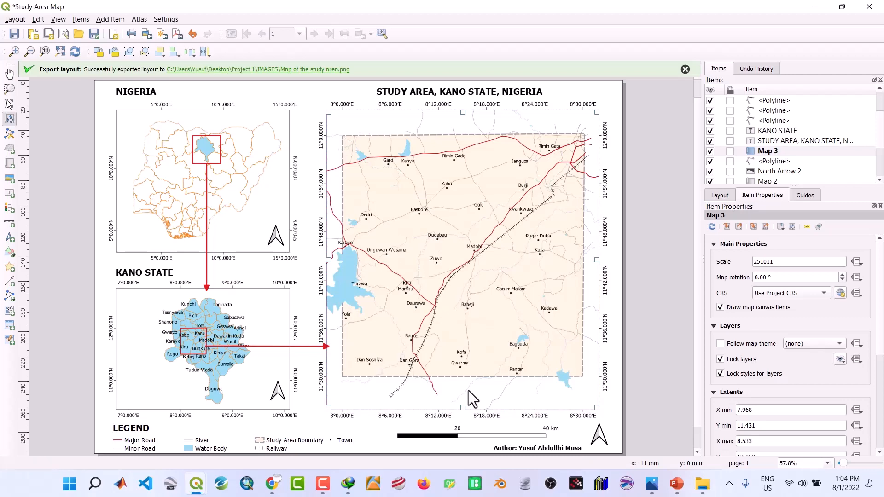
click(686, 70)
Step: Switch to File Explorer and open the exported "Map of the study area" image from the IMAGES folder
click(816, 7)
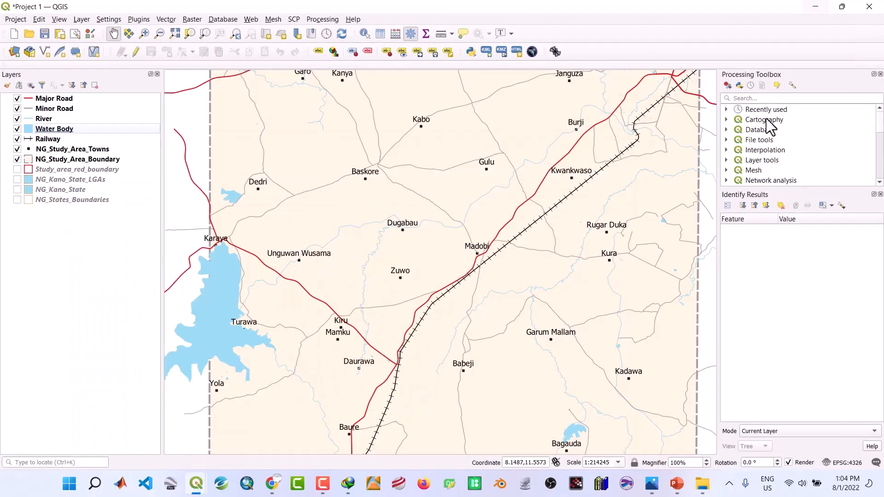
click(824, 7)
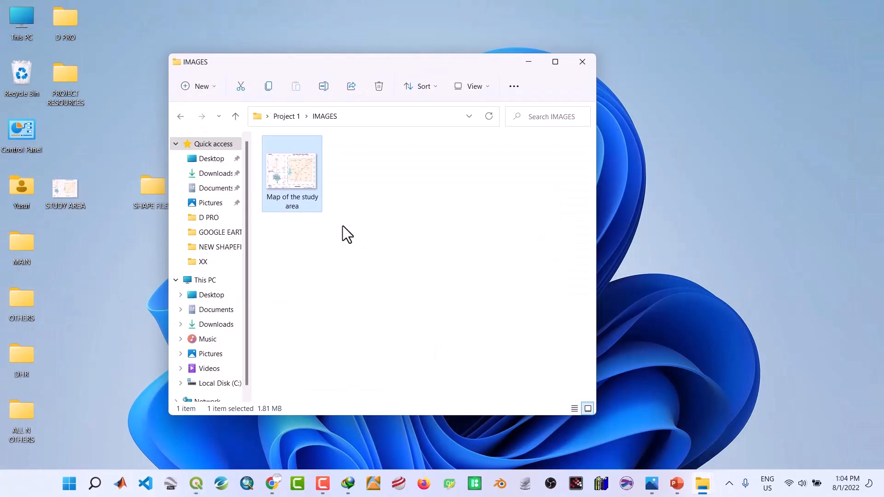
double_click(295, 180)
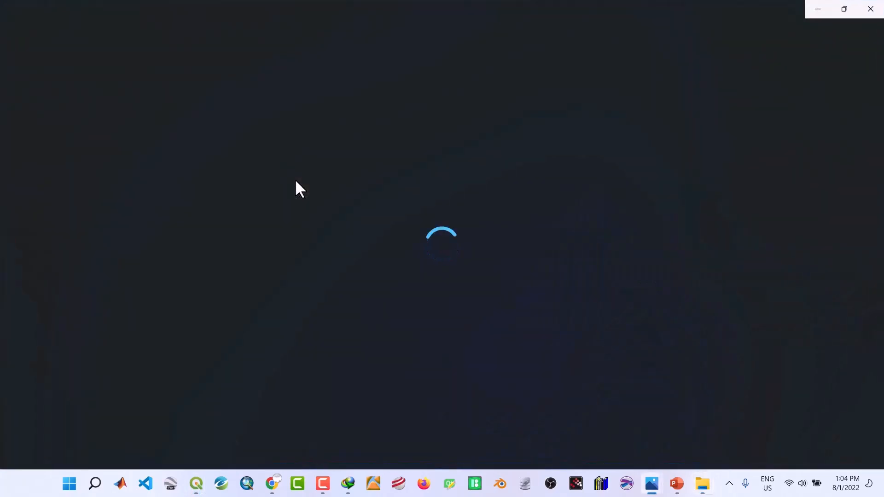